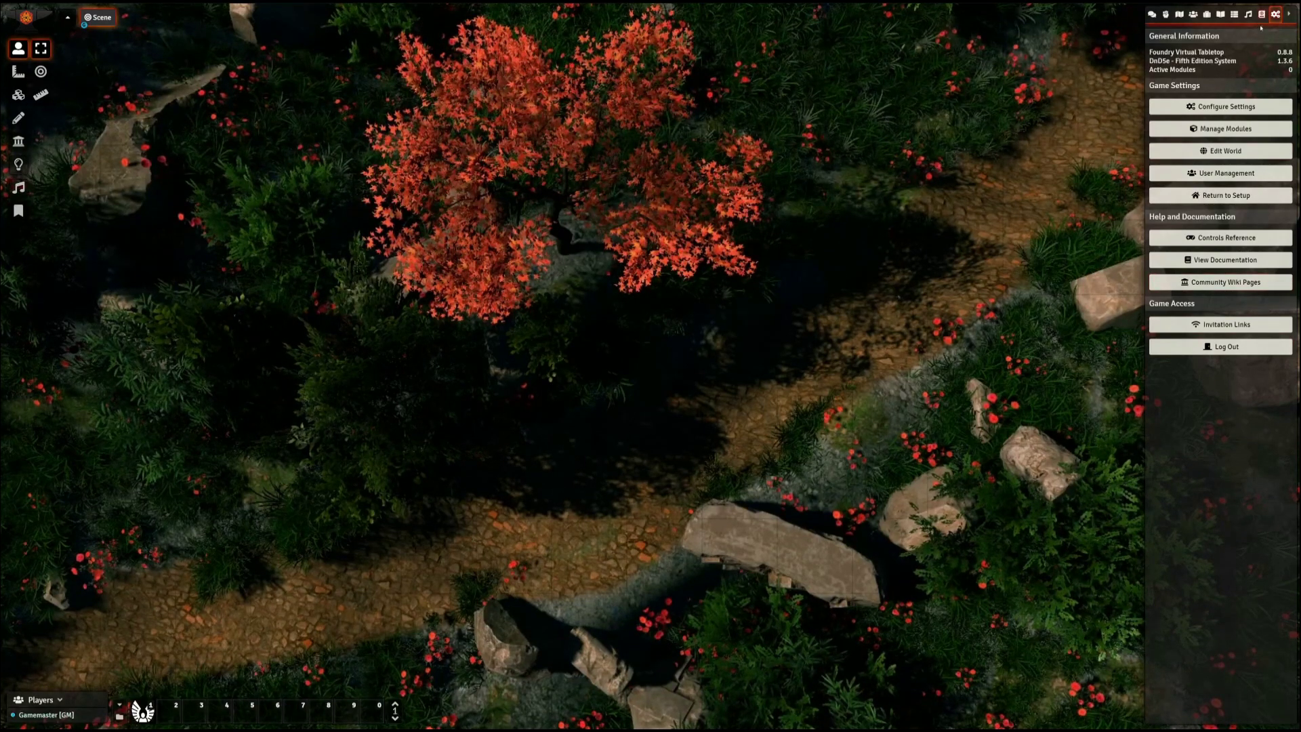
Step: Enable the Forien's Quest Log module for the world and save the module settings
{"action": "left_click", "coordinate": [1215, 128]}
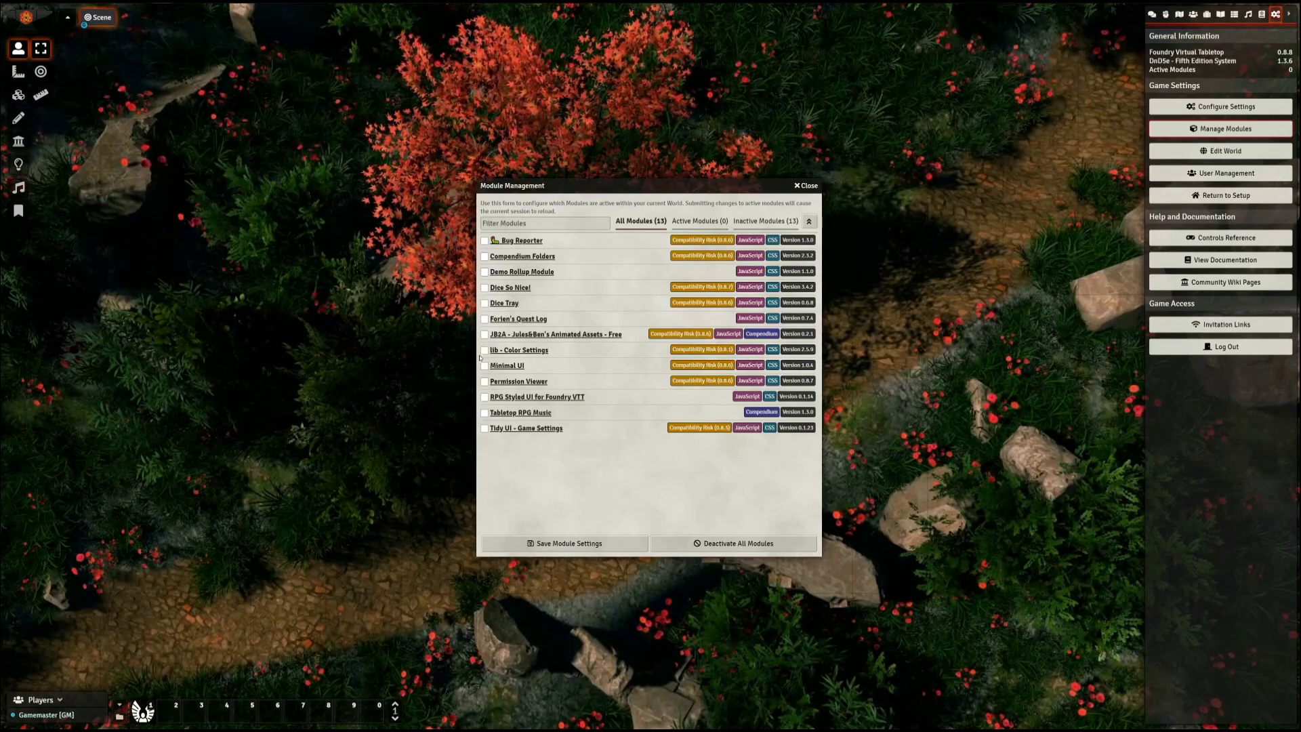
{"action": "left_click", "coordinate": [570, 542]}
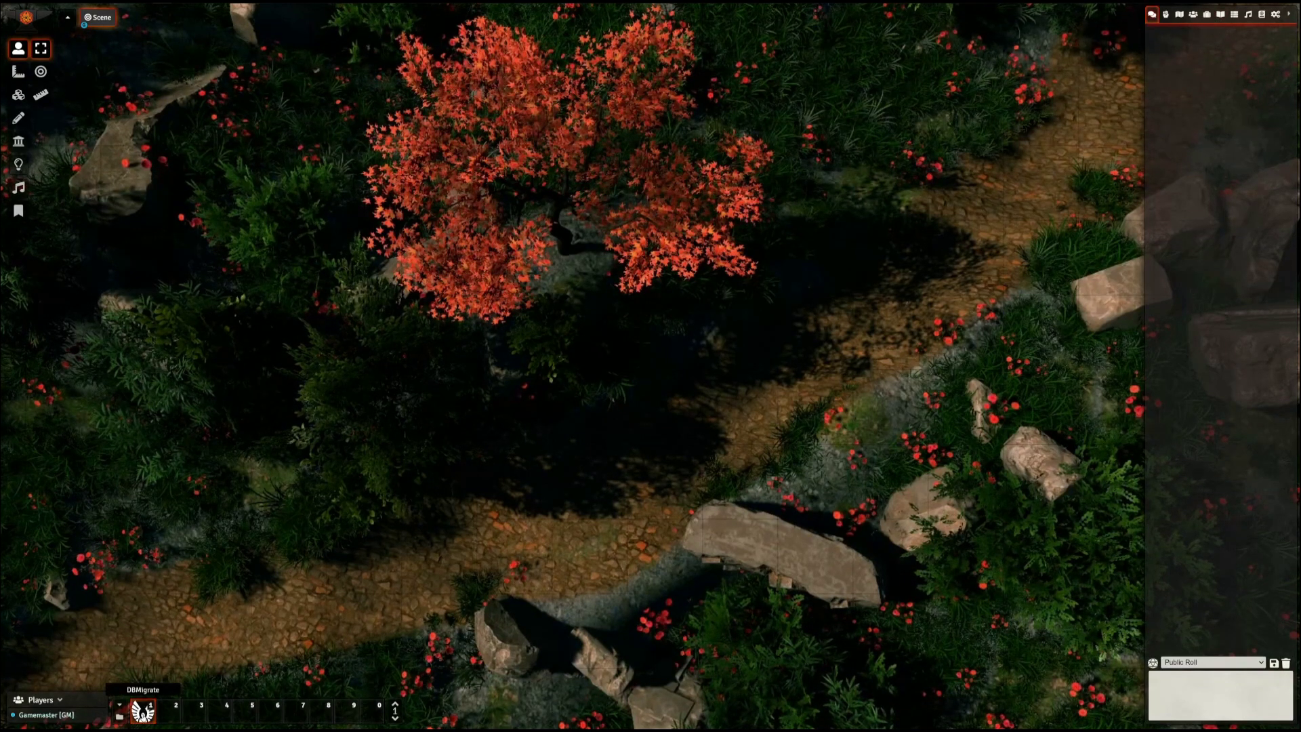
Step: Run the DBMigrate macro to migrate the quest log data, and open that macro for editing
{"action": "left_click", "coordinate": [143, 712]}
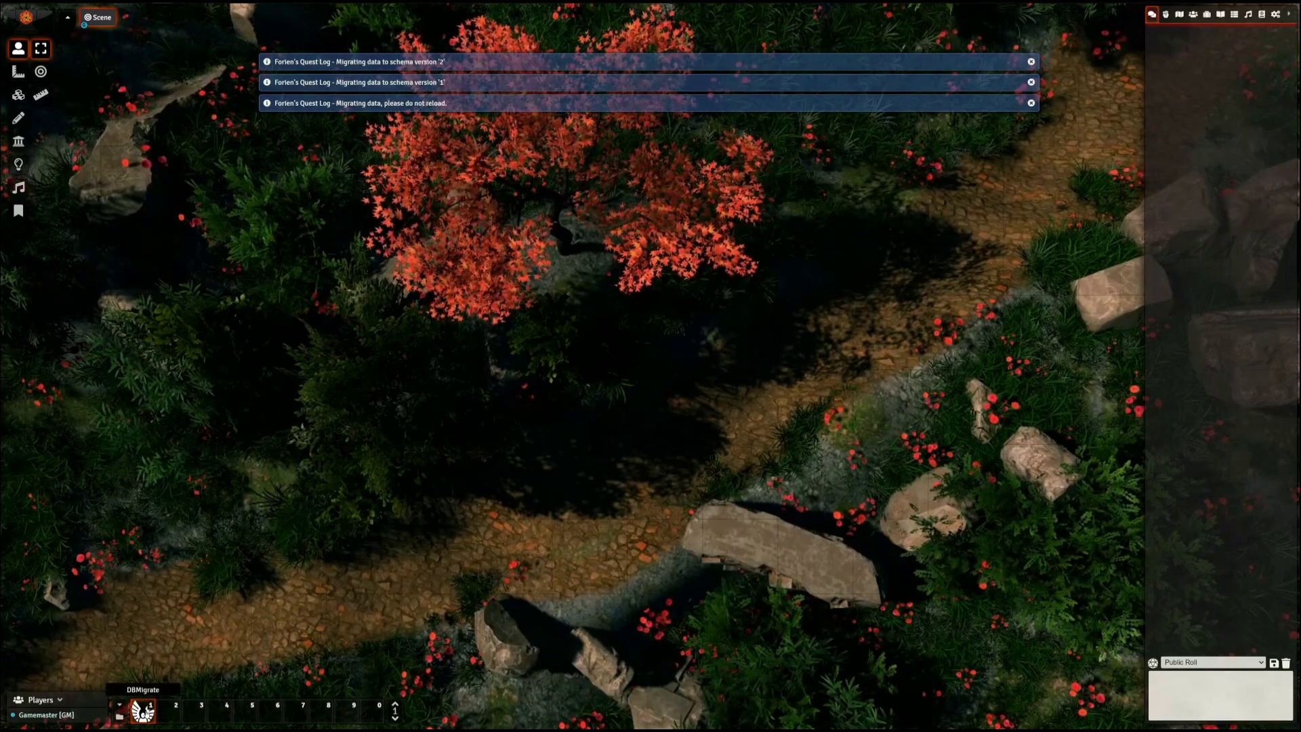
{"action": "right_click", "coordinate": [143, 712]}
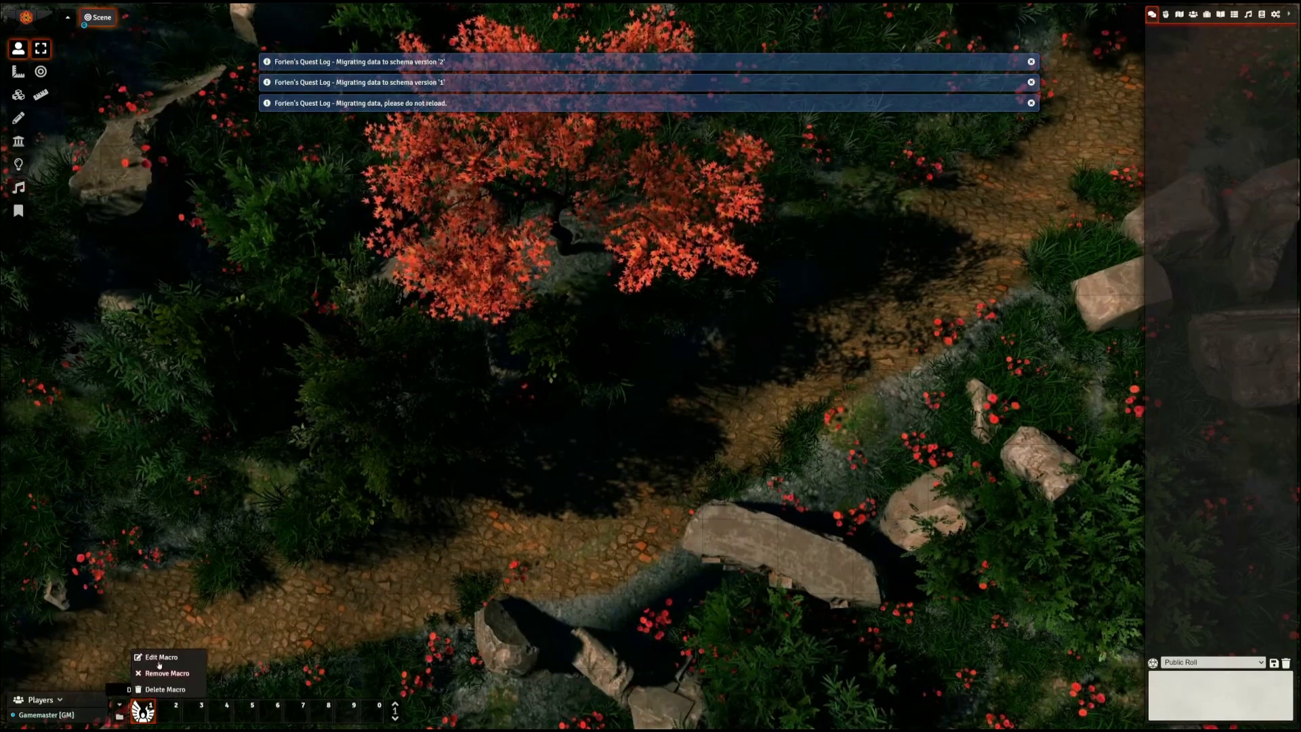
{"action": "left_click", "coordinate": [152, 656]}
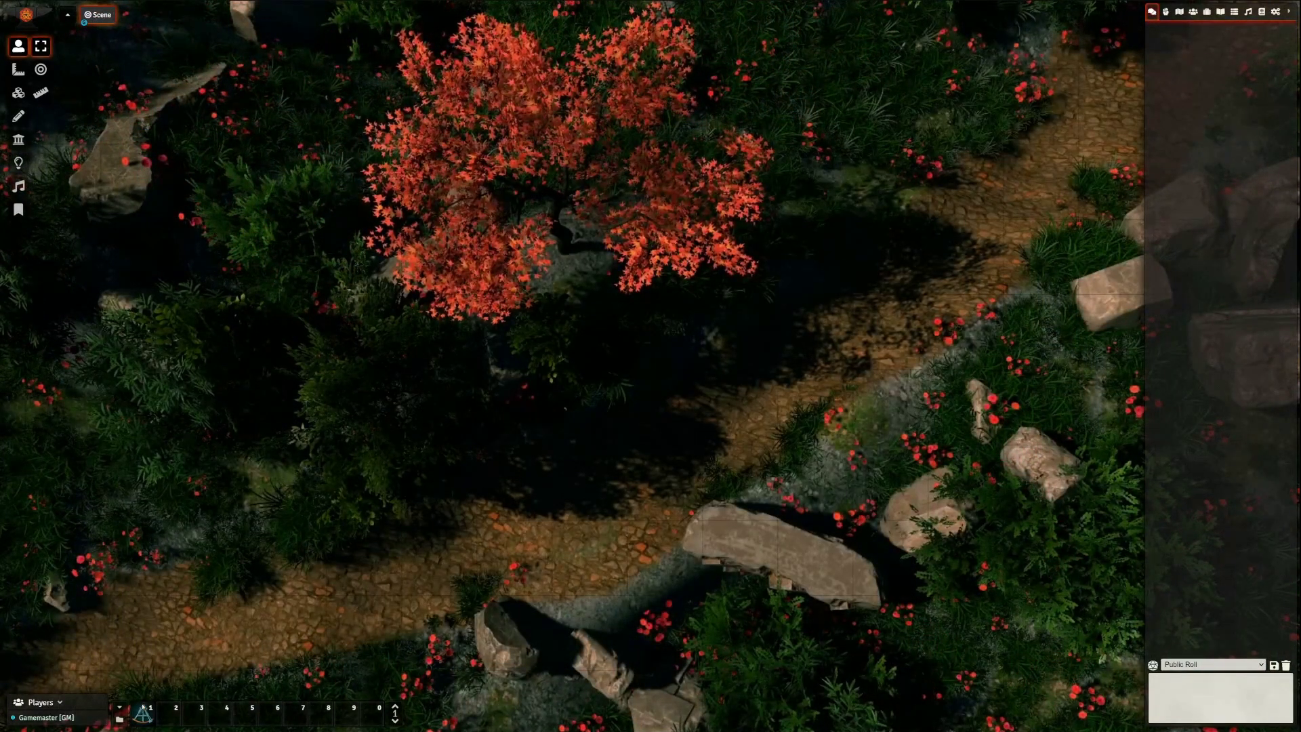
Step: Show the quest log with the FQL macro and close its window
{"action": "left_click", "coordinate": [144, 713]}
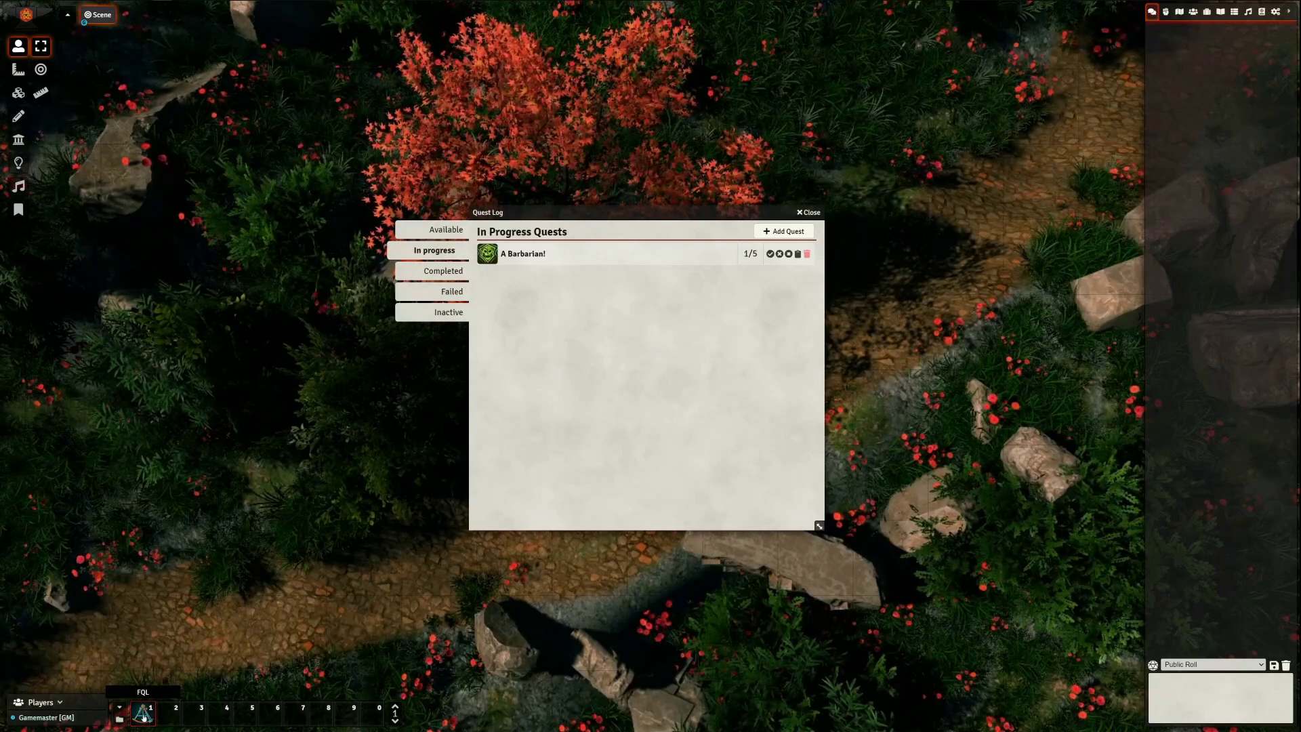
{"action": "left_click", "coordinate": [808, 212]}
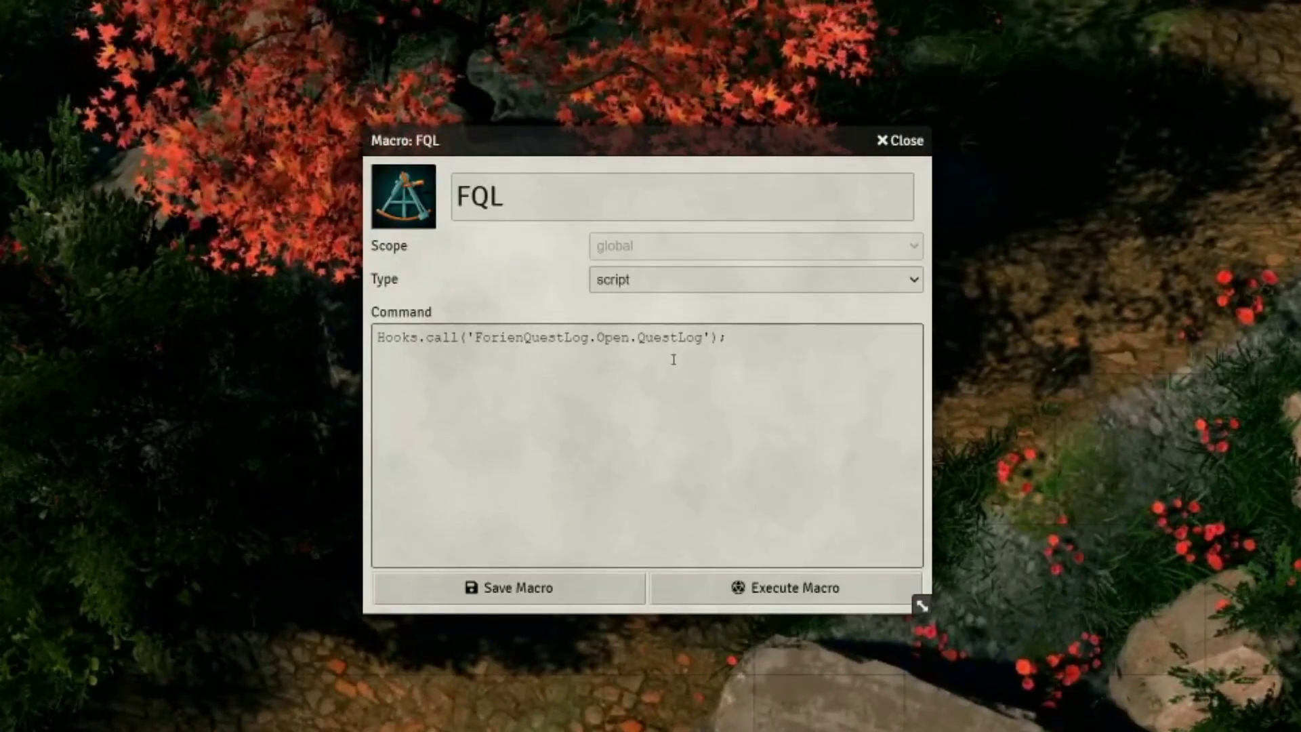
Step: Change the FQL macro's command to call 'ForienQuestLog.Open.QuestLogFloating' and close the macro without saving
{"action": "left_click", "coordinate": [705, 343]}
{"action": "type", "text": "Floating"}
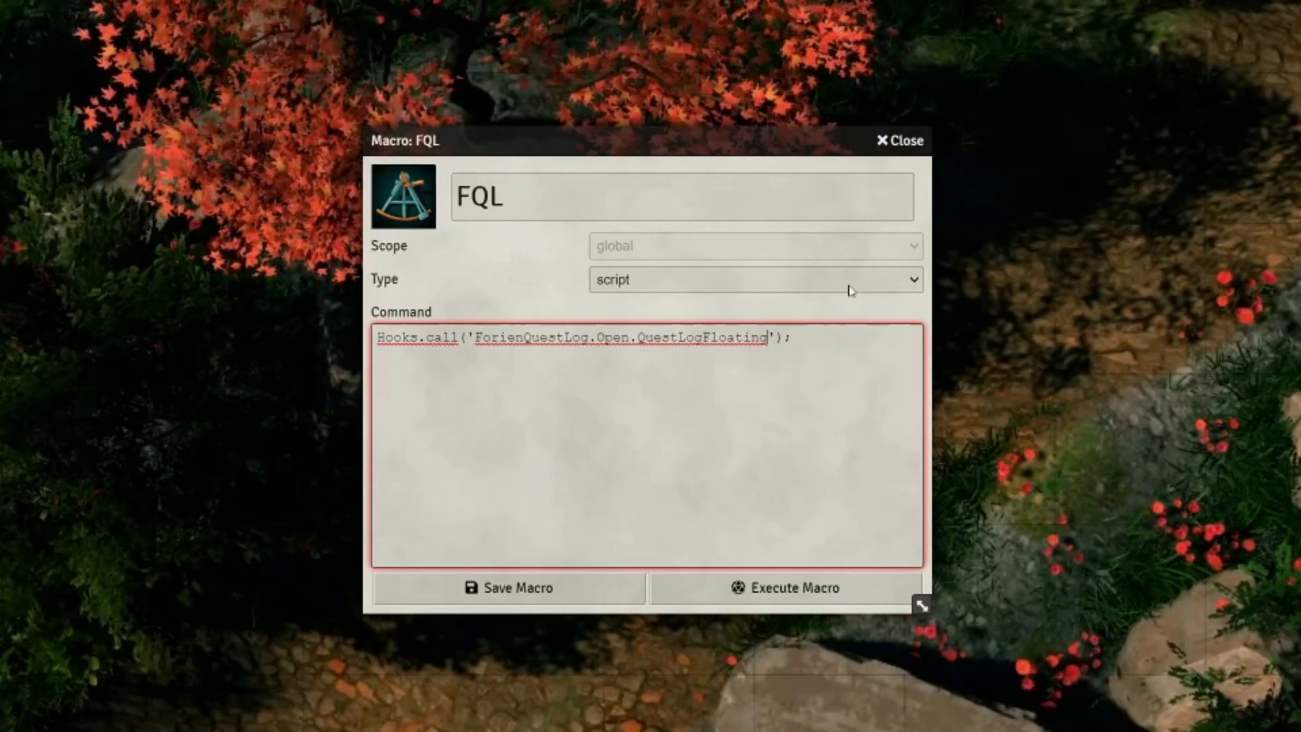
{"action": "left_click", "coordinate": [901, 140]}
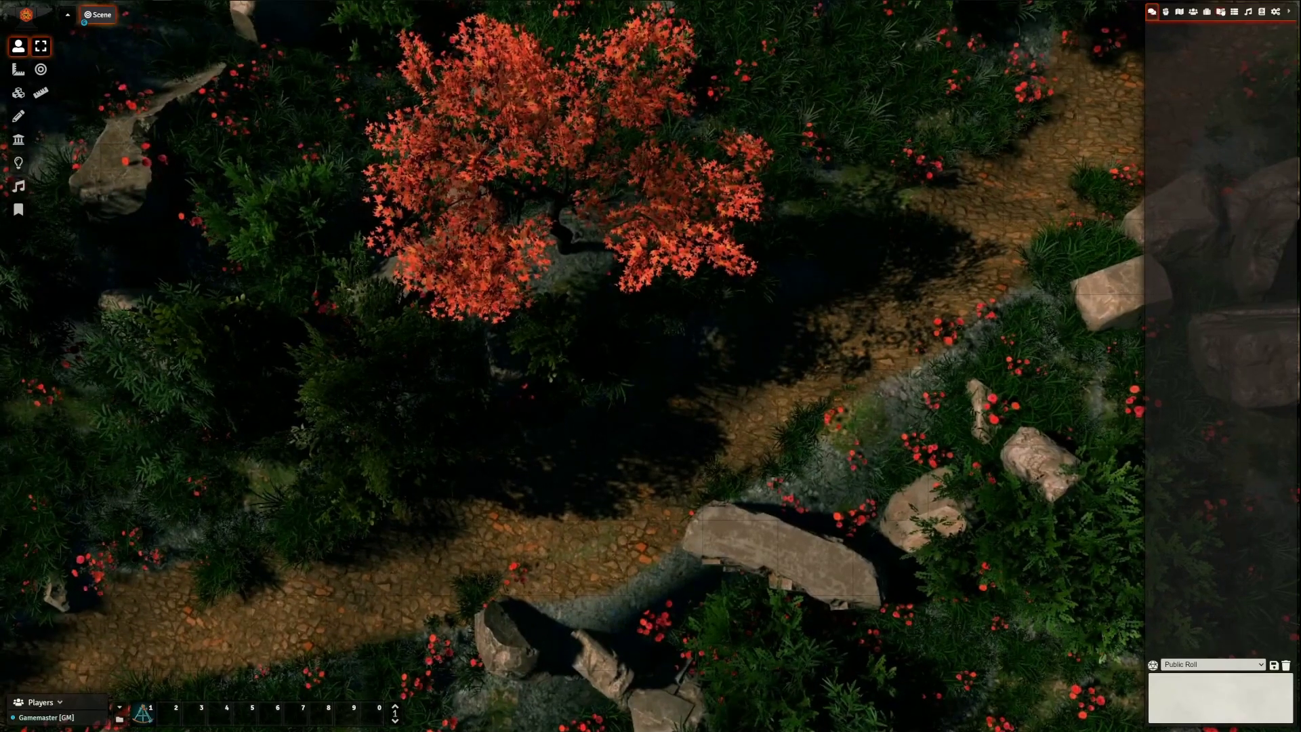
Step: Show the quest log from the journal directory and close its window
{"action": "left_click", "coordinate": [1220, 11]}
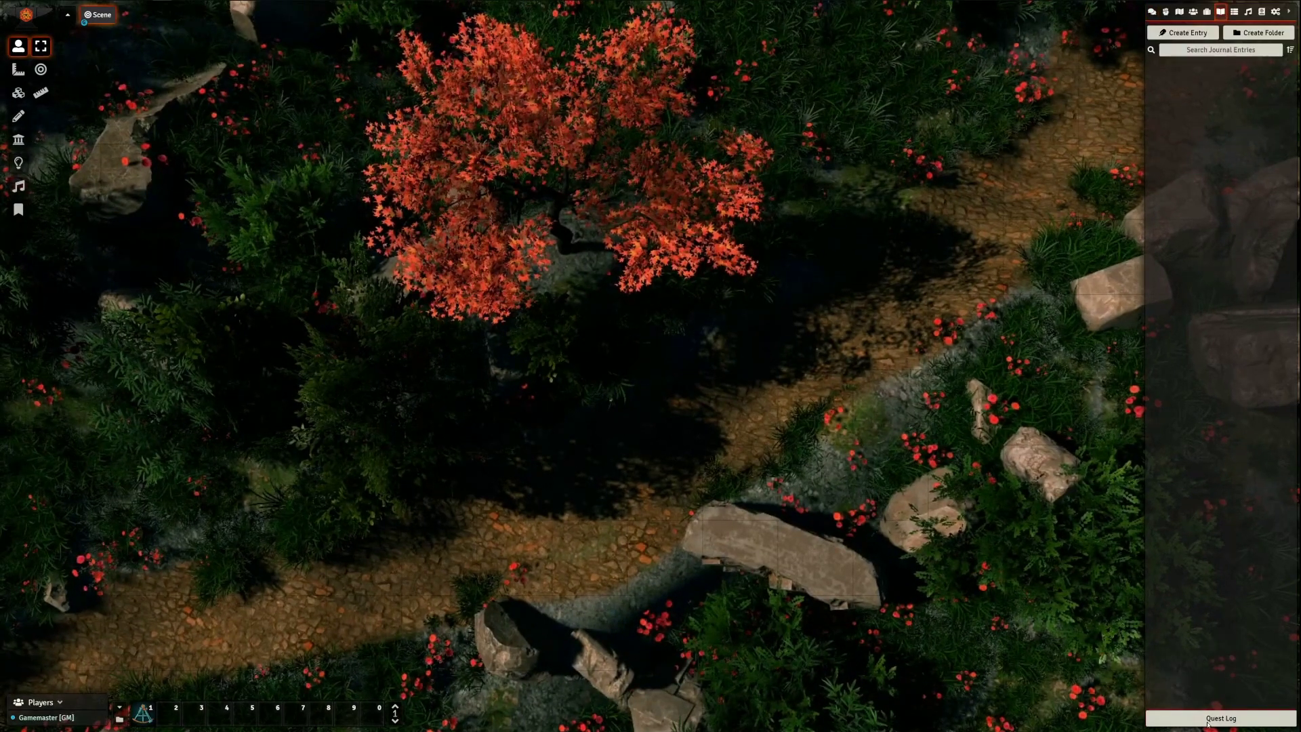
{"action": "left_click", "coordinate": [1210, 721]}
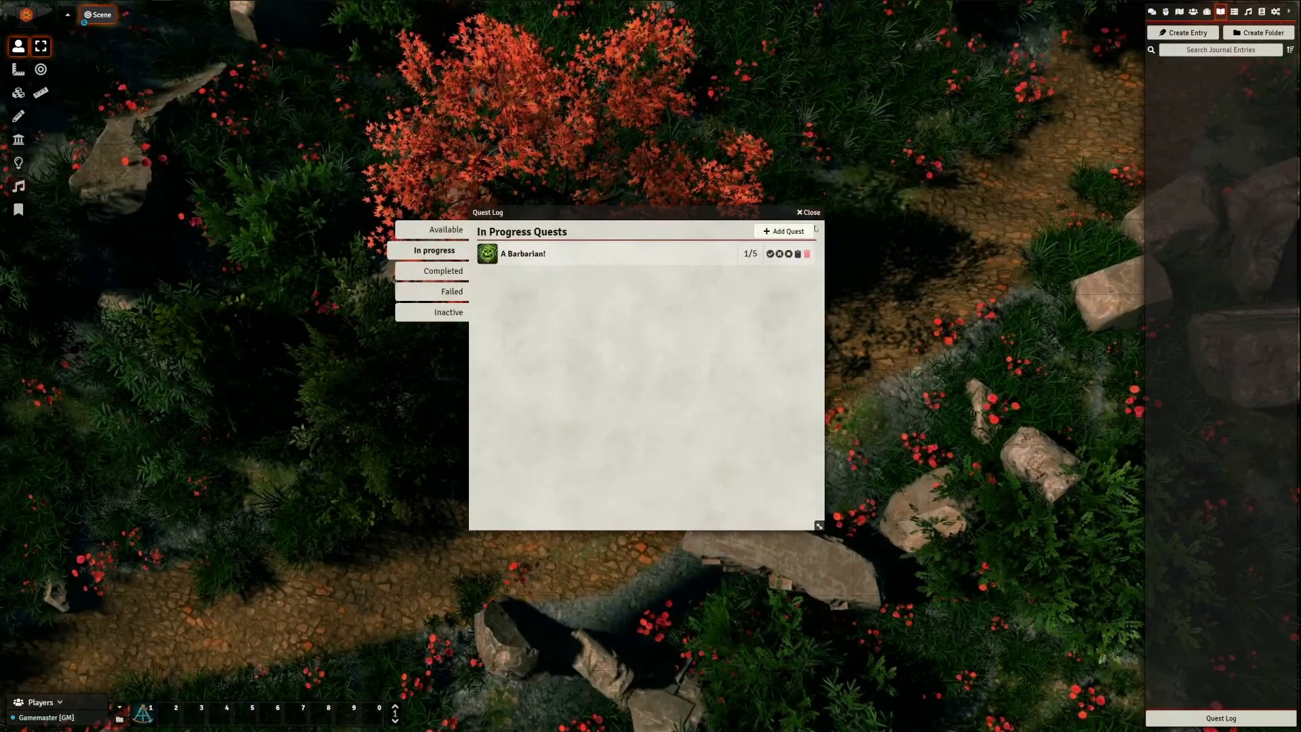
{"action": "left_click", "coordinate": [808, 212]}
Step: Open the full and floating quest logs from the scene's journal note tools and move the floating one aside
{"action": "left_click", "coordinate": [18, 209]}
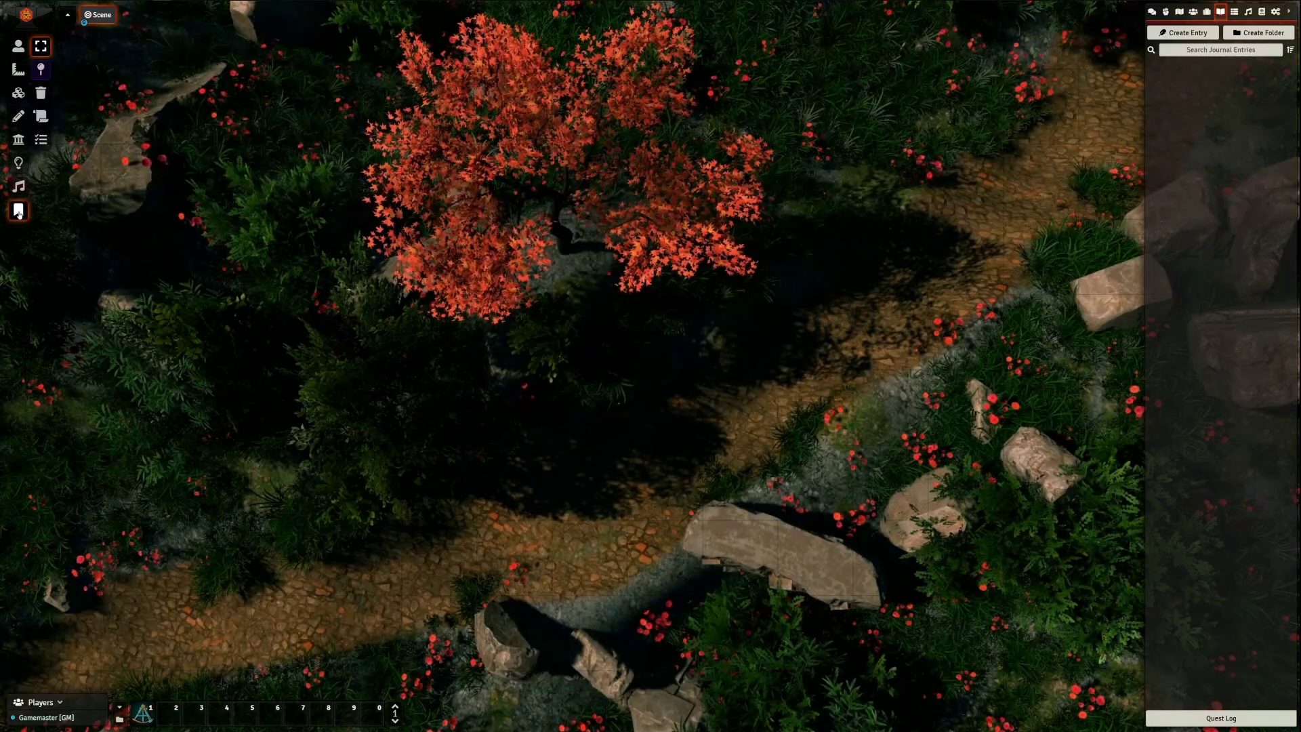
{"action": "left_click", "coordinate": [43, 119]}
{"action": "left_click", "coordinate": [42, 140]}
{"action": "left_click_drag", "start_coordinate": [621, 261], "coordinate": [251, 353]}
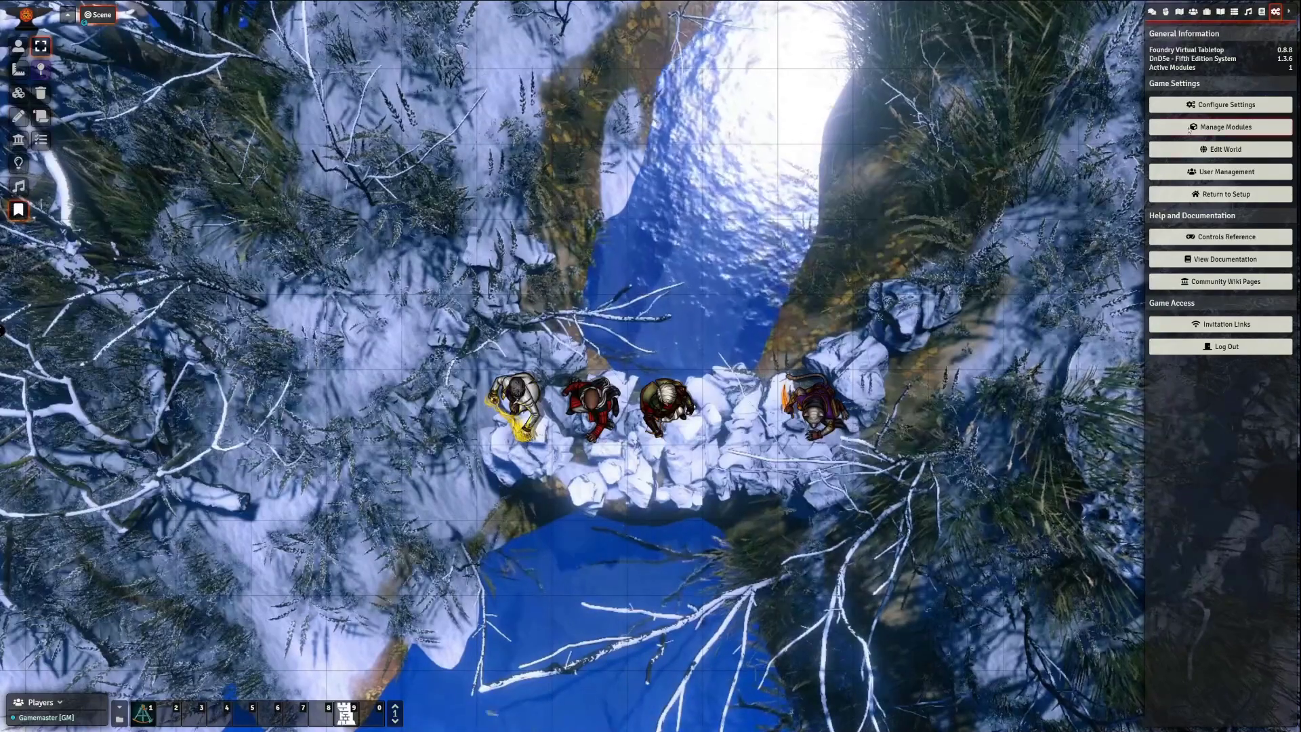
Step: Enable the Quest Tracker in the Forien's Quest Log settings, save the changes, and reposition the tracker on the scene
{"action": "left_click", "coordinate": [1197, 107]}
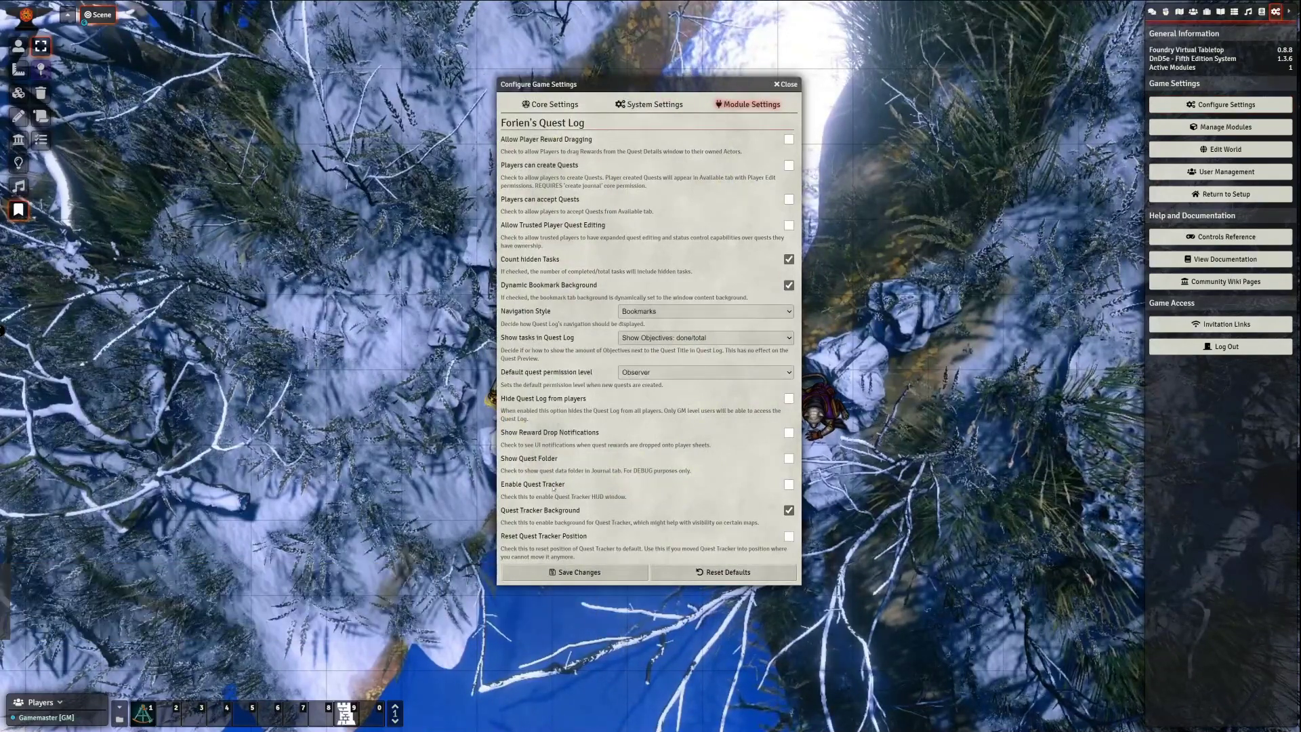
{"action": "left_click", "coordinate": [789, 484]}
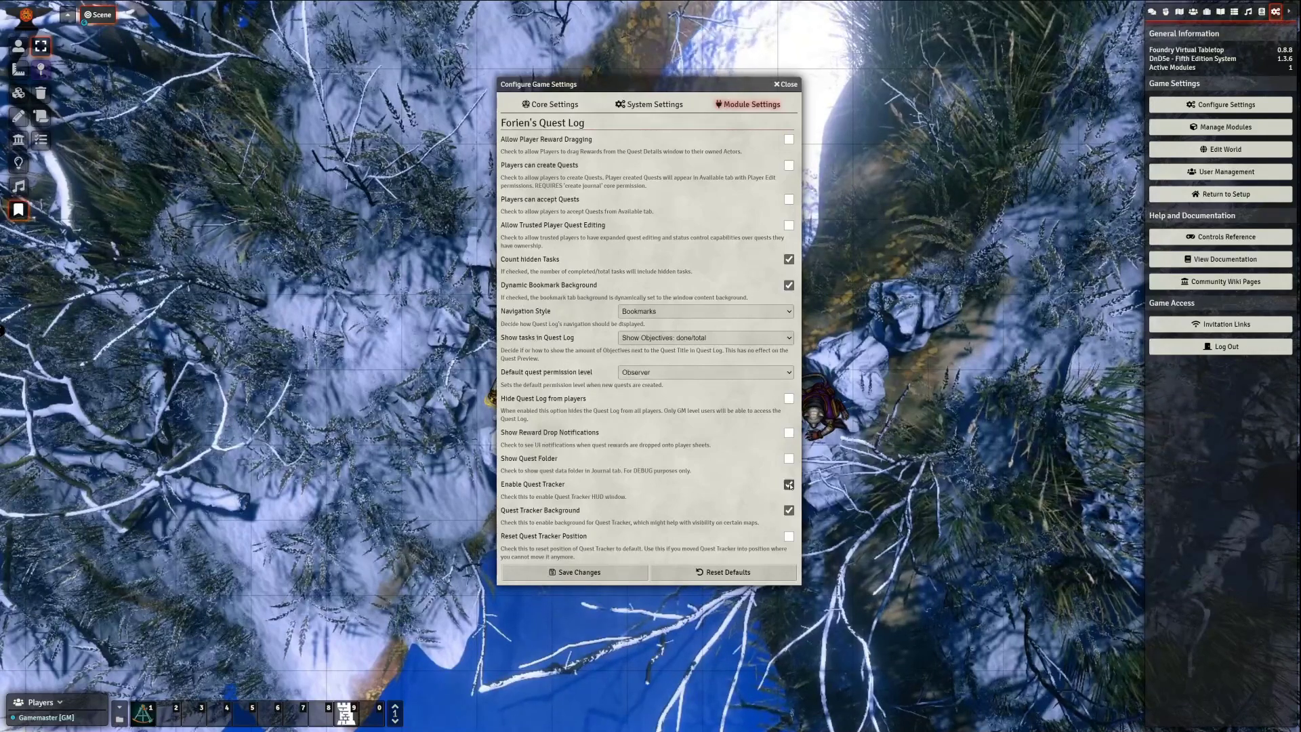
{"action": "left_click", "coordinate": [579, 573]}
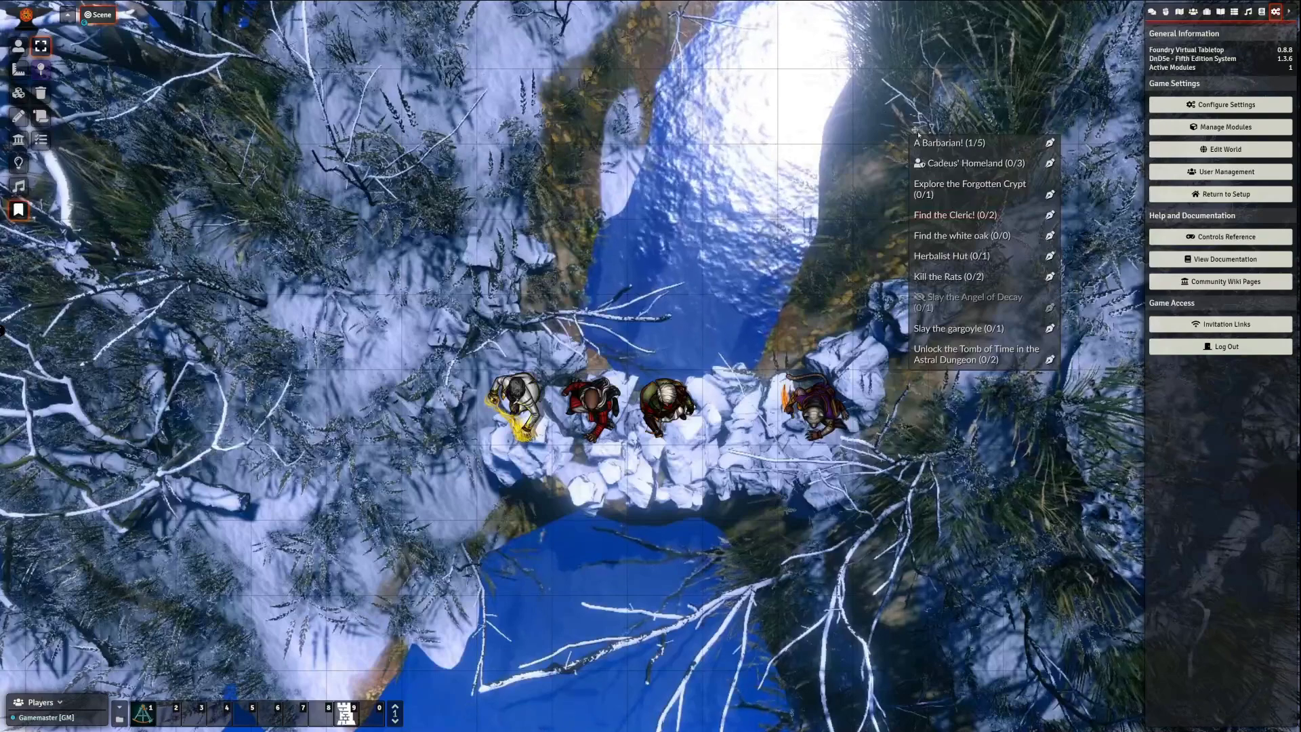
{"action": "mouse_move", "coordinate": [918, 134]}
{"action": "left_mouse_down"}
{"action": "mouse_move", "coordinate": [956, 96]}
{"action": "mouse_move", "coordinate": [903, 132]}
{"action": "mouse_move", "coordinate": [932, 117]}
{"action": "left_mouse_up"}
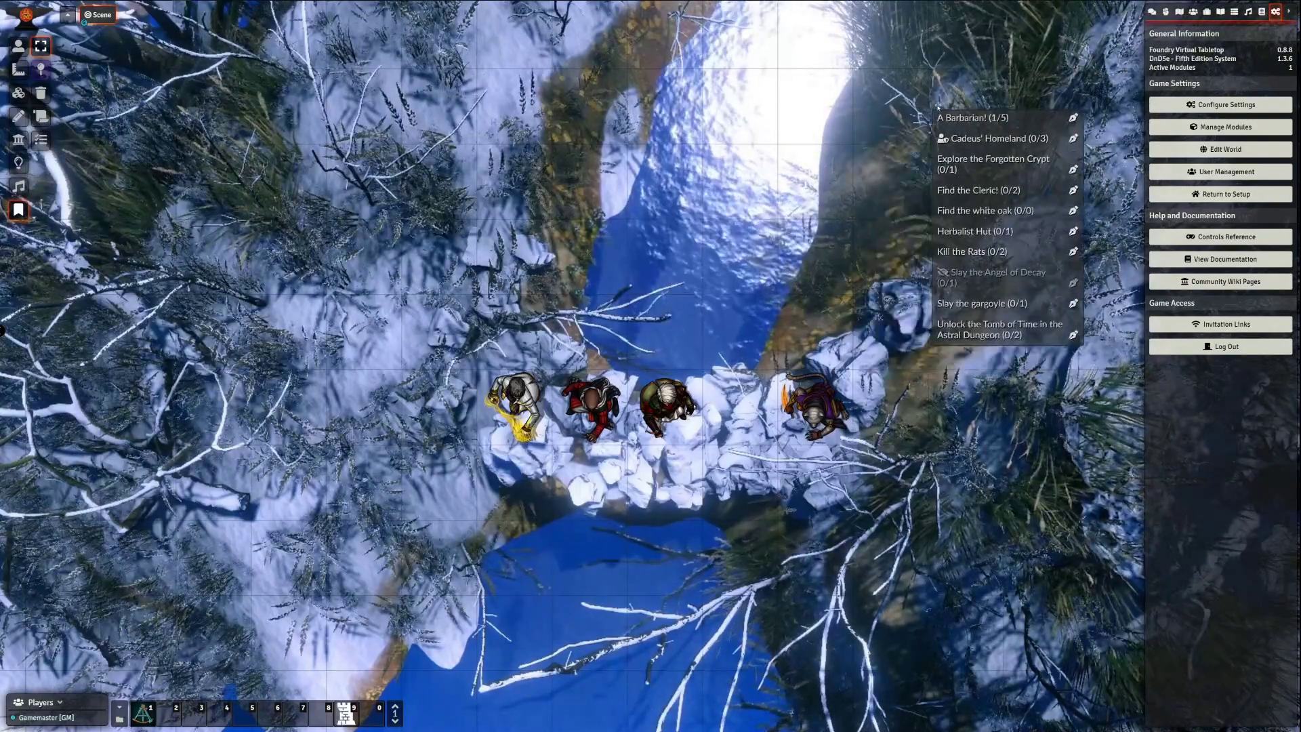
Step: Open the full quest log and the floating quest log, placing the floating one beside the full log
{"action": "left_click", "coordinate": [143, 715]}
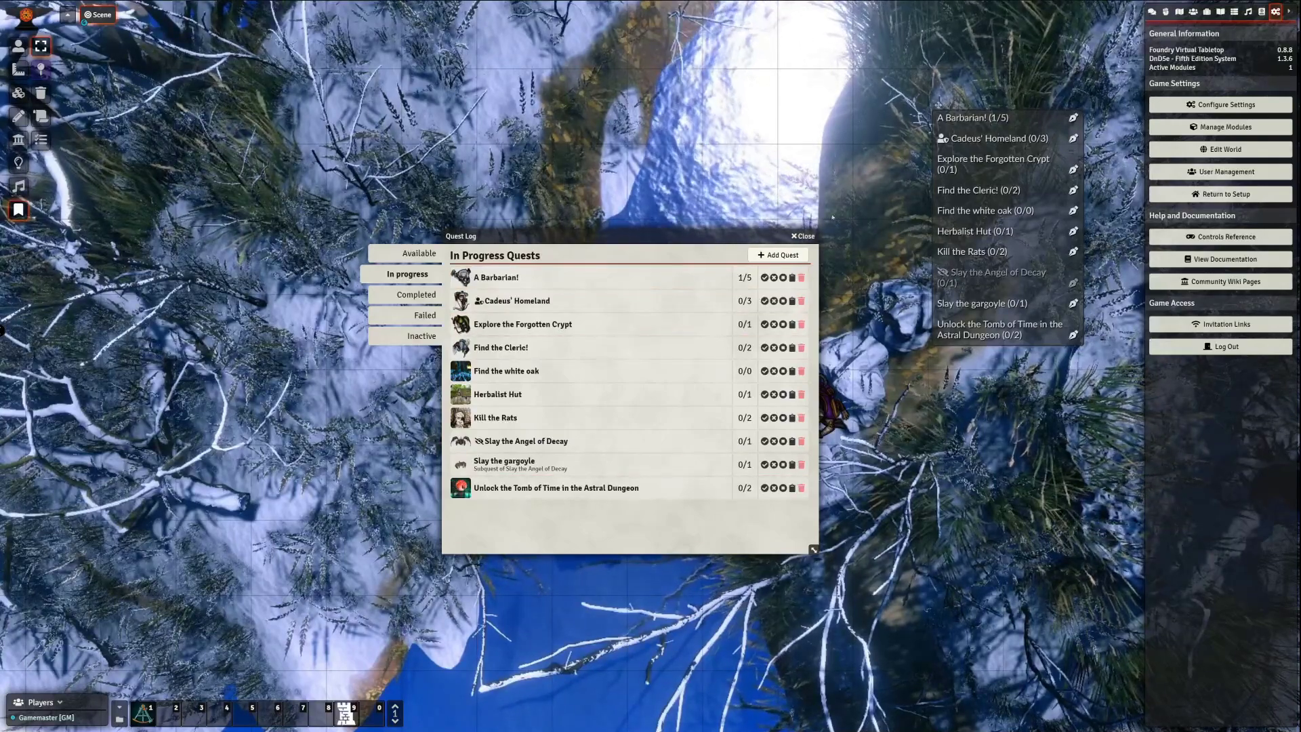
{"action": "left_click", "coordinate": [42, 140]}
{"action": "left_click_drag", "start_coordinate": [579, 240], "coordinate": [193, 286]}
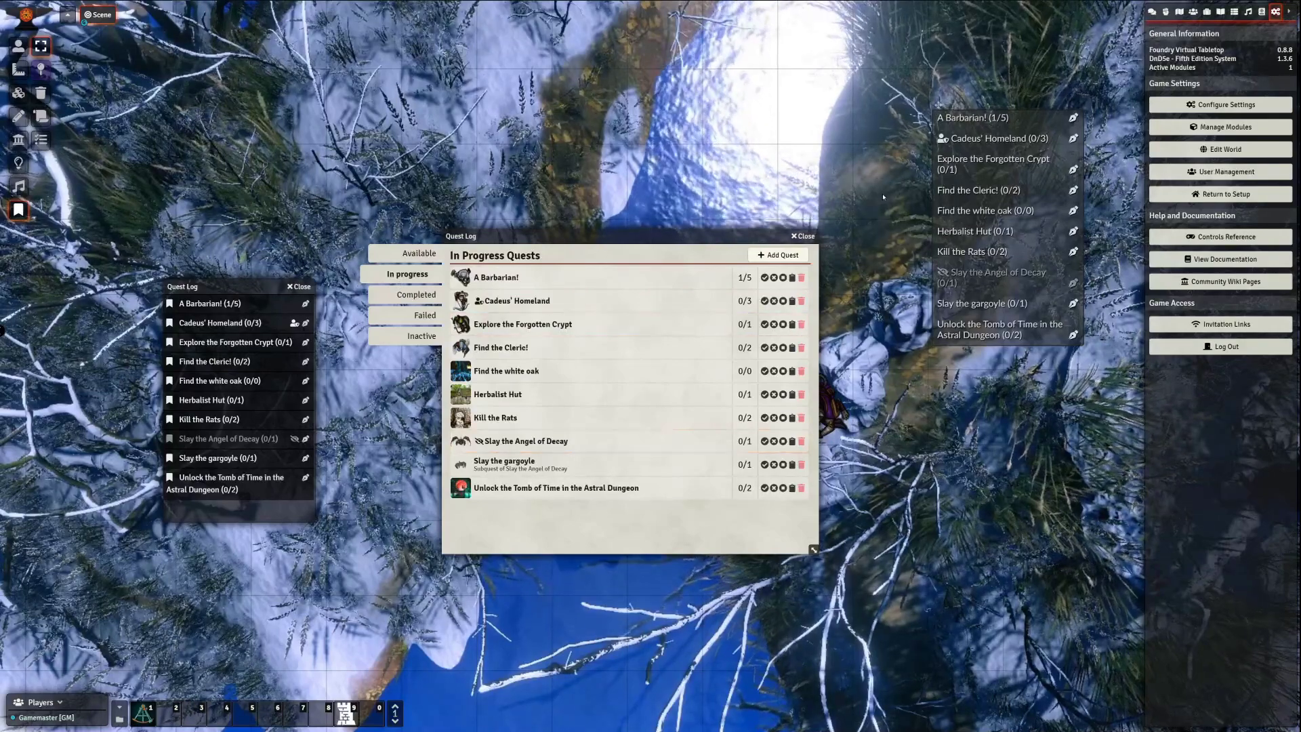
Step: Expand and collapse the objectives of Find the Cleric! and Slay the gargoyle in the quest tracker
{"action": "left_click", "coordinate": [967, 121]}
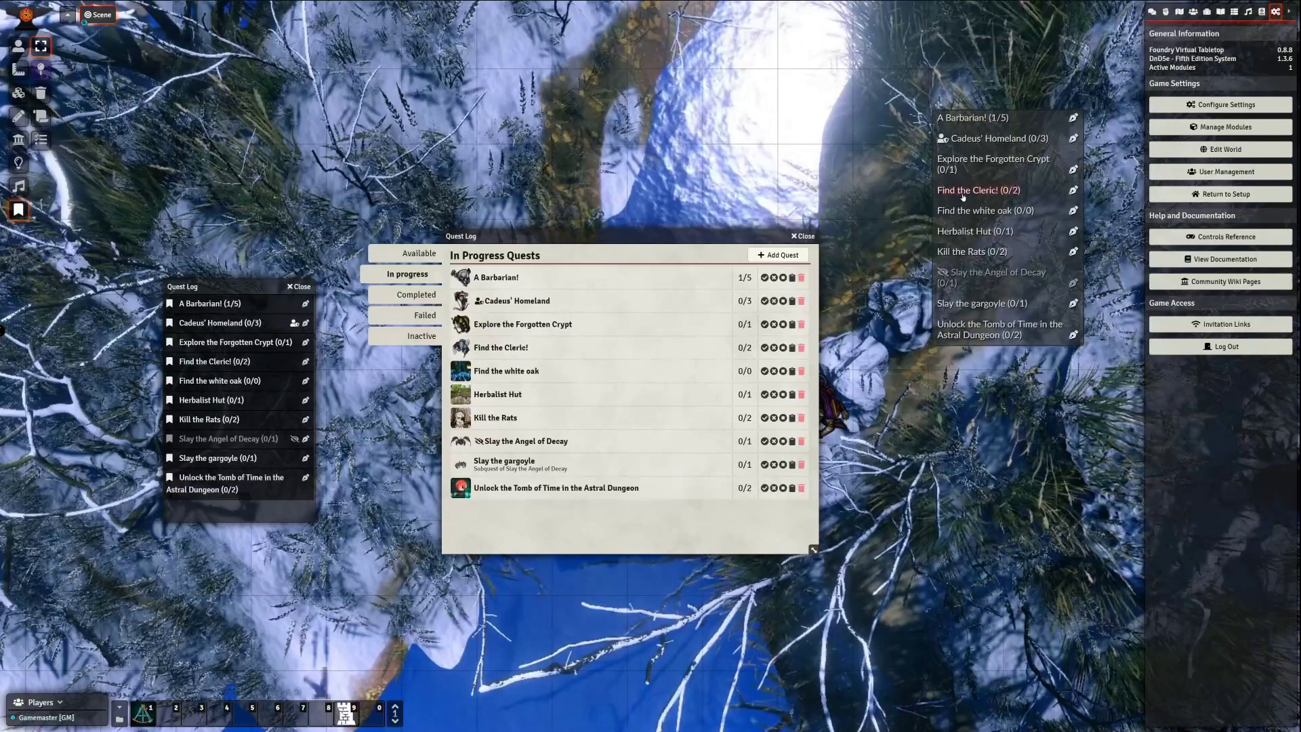
{"action": "mouse_move", "coordinate": [962, 195]}
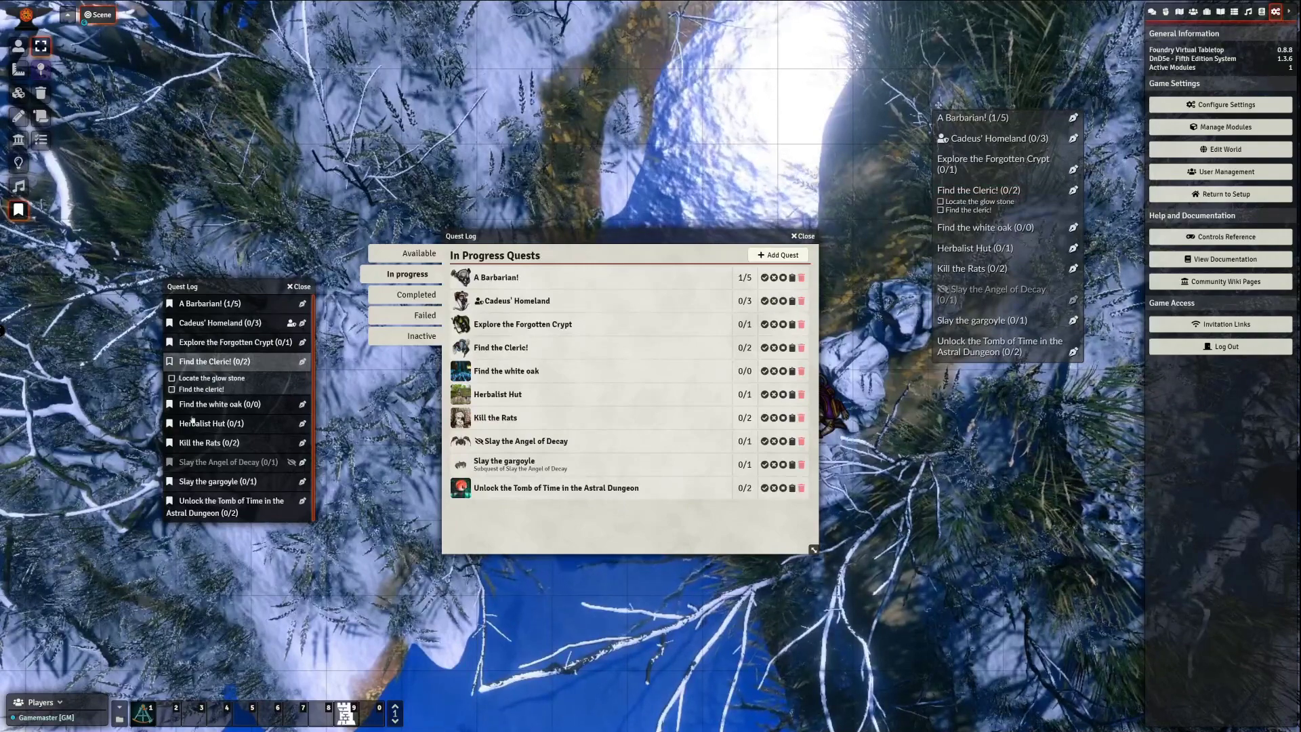
{"action": "left_click", "coordinate": [966, 191]}
{"action": "left_click", "coordinate": [967, 192]}
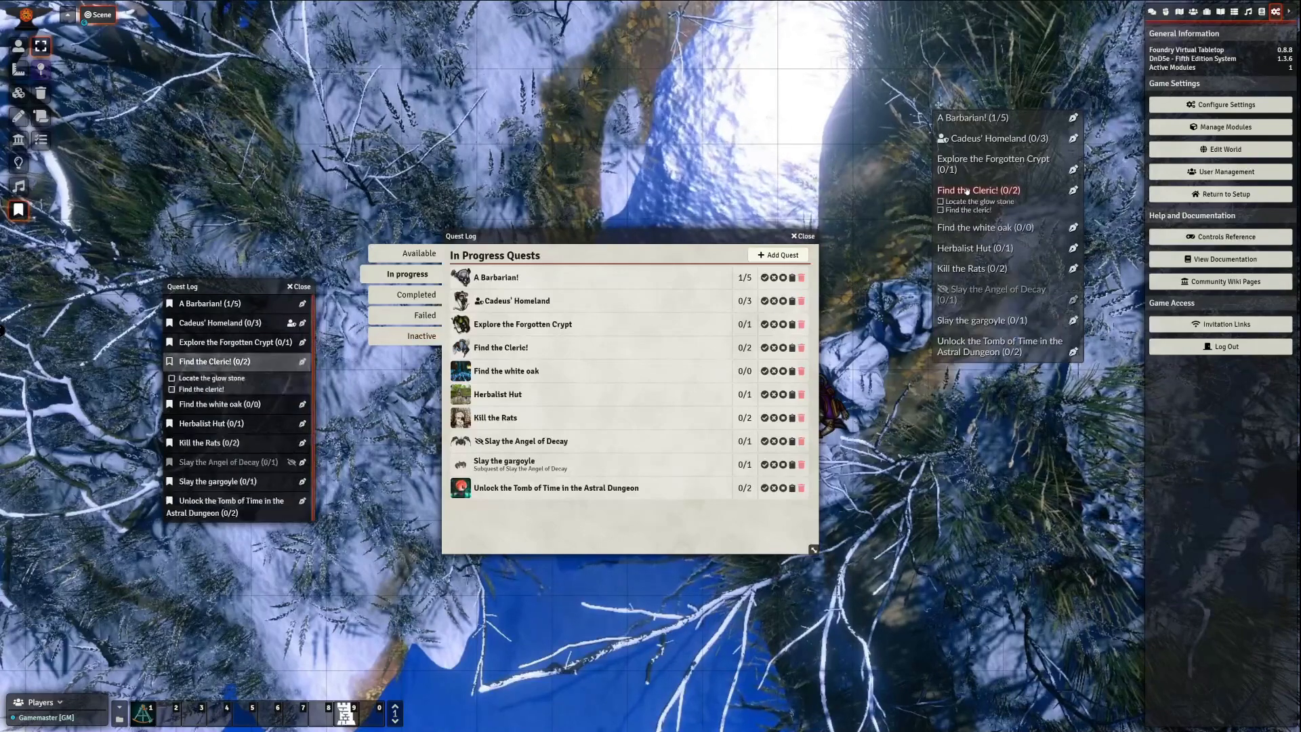
{"action": "left_click", "coordinate": [960, 320]}
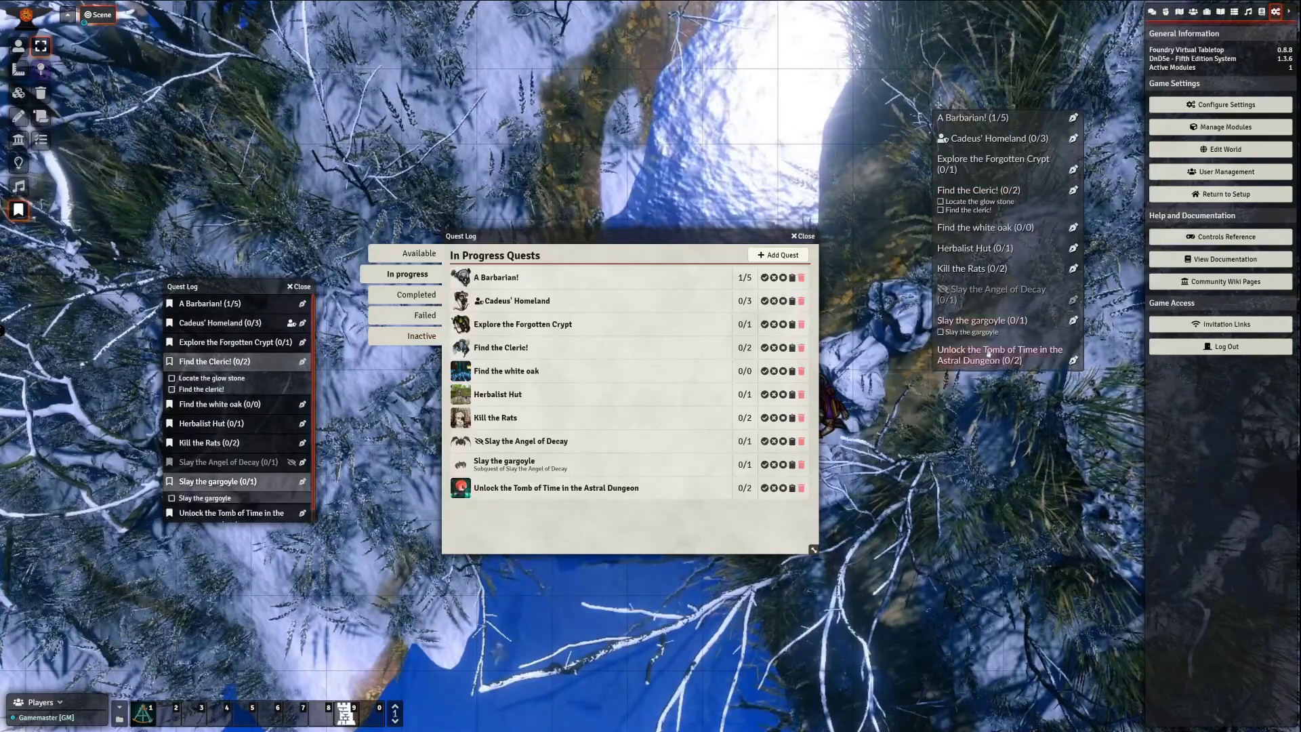
{"action": "left_click", "coordinate": [969, 320]}
{"action": "left_click", "coordinate": [966, 190]}
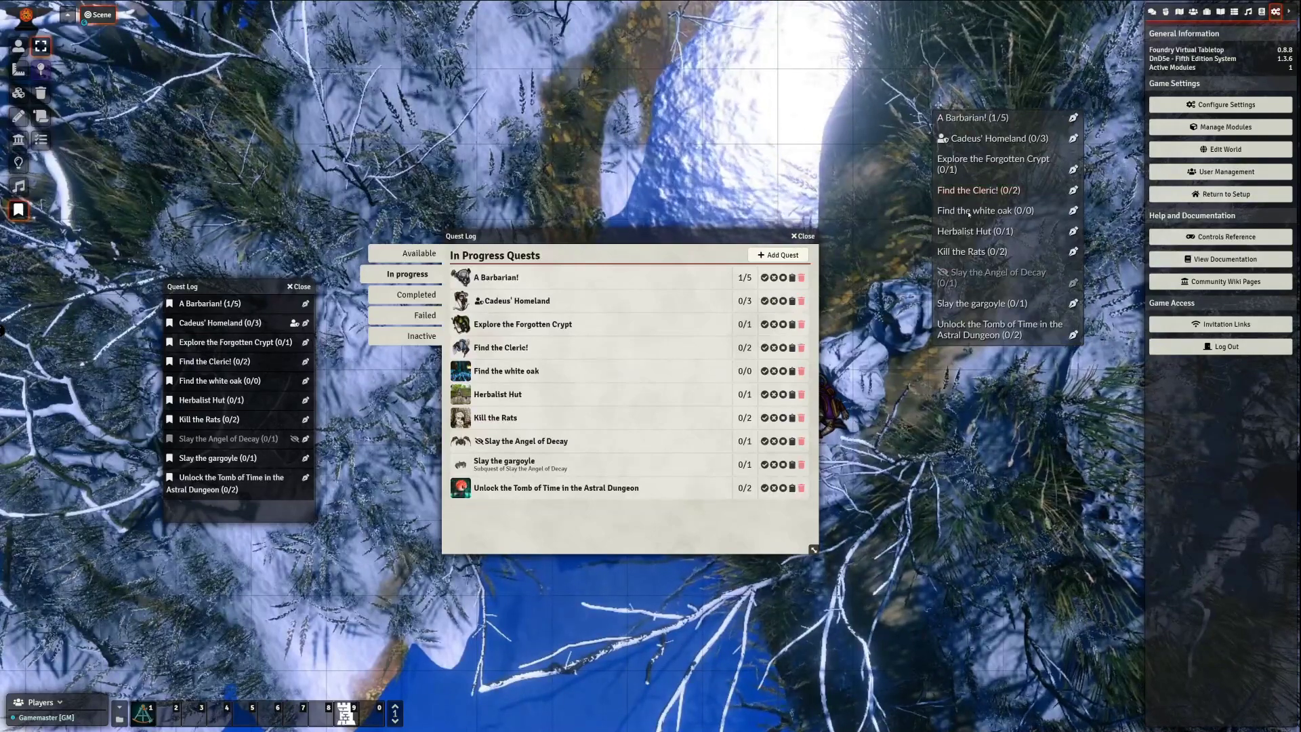
Step: Expand A Barbarian! in the quest tracker, view its quest details, and close the open quest windows
{"action": "left_click", "coordinate": [961, 119]}
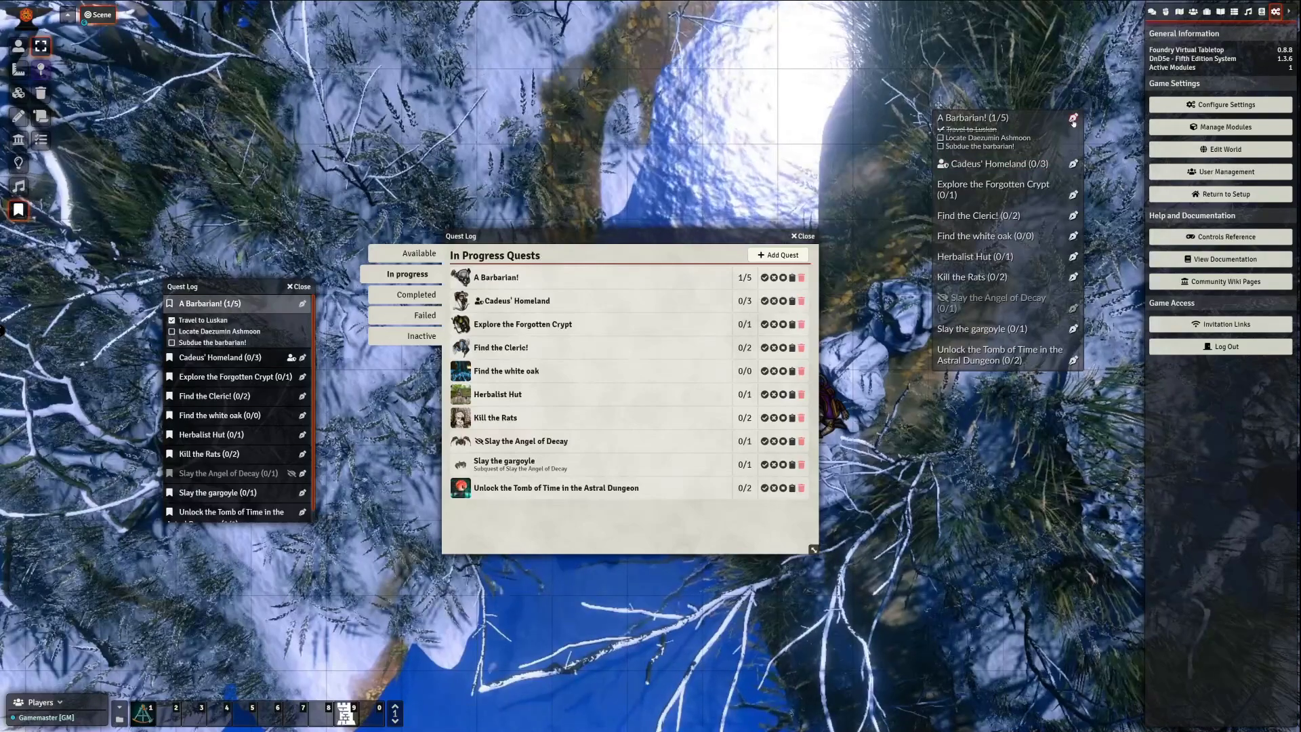
{"action": "left_click", "coordinate": [1073, 119]}
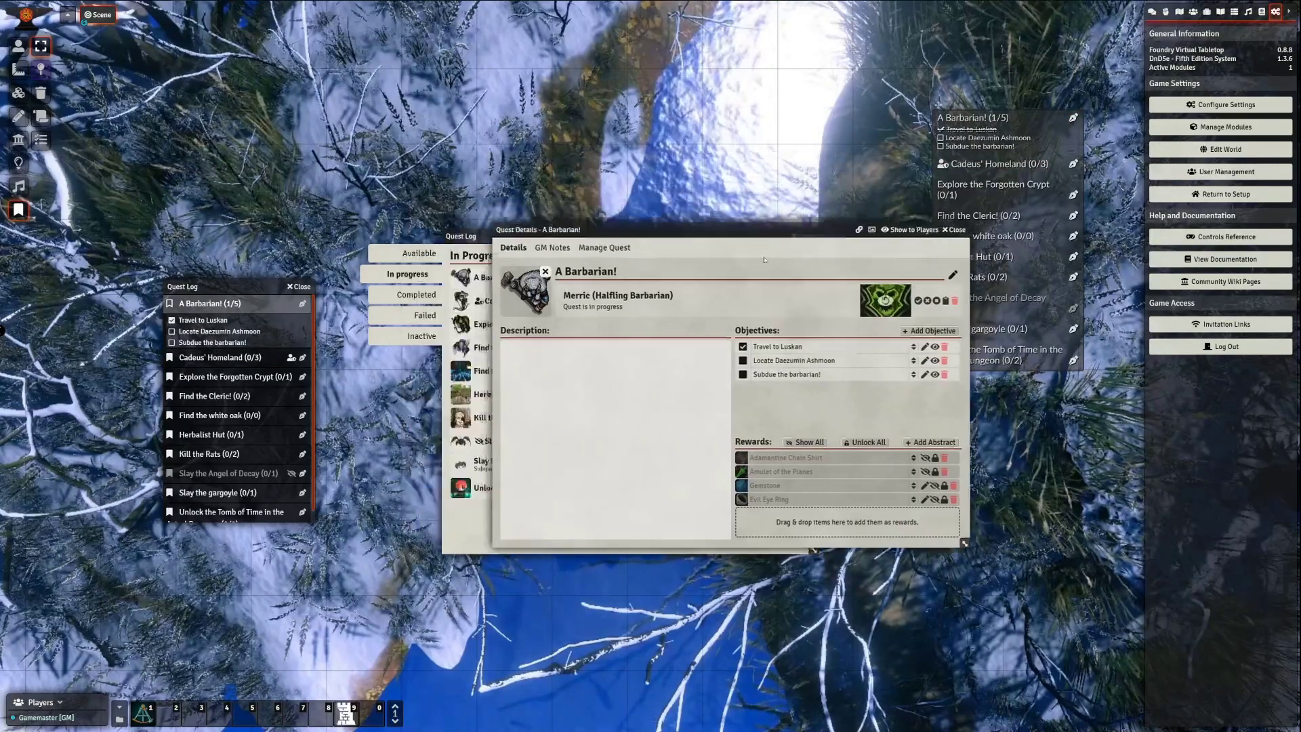
{"action": "left_click", "coordinate": [939, 252]}
{"action": "key", "text": "Escape"}
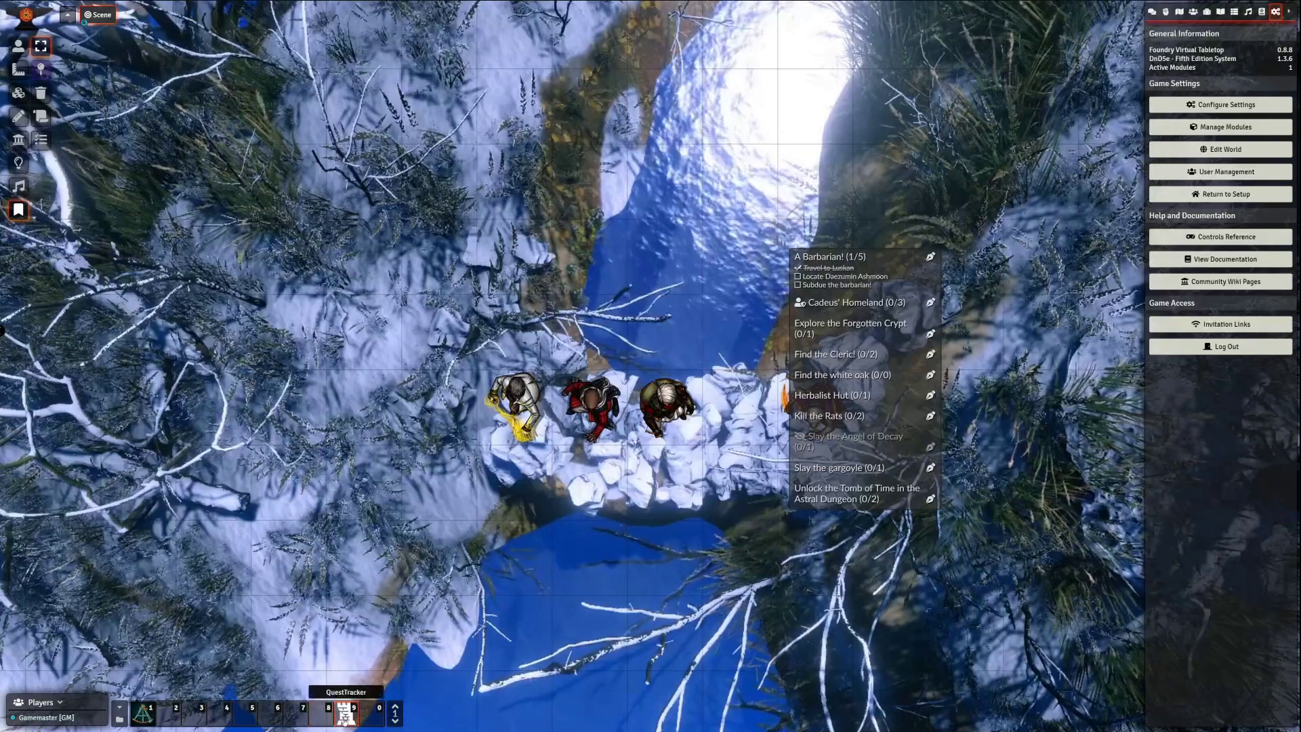
Step: Toggle the quest tracker off and on with the QuestTracker macro, from the hotbar and from the macro's edit window
{"action": "left_click", "coordinate": [346, 716]}
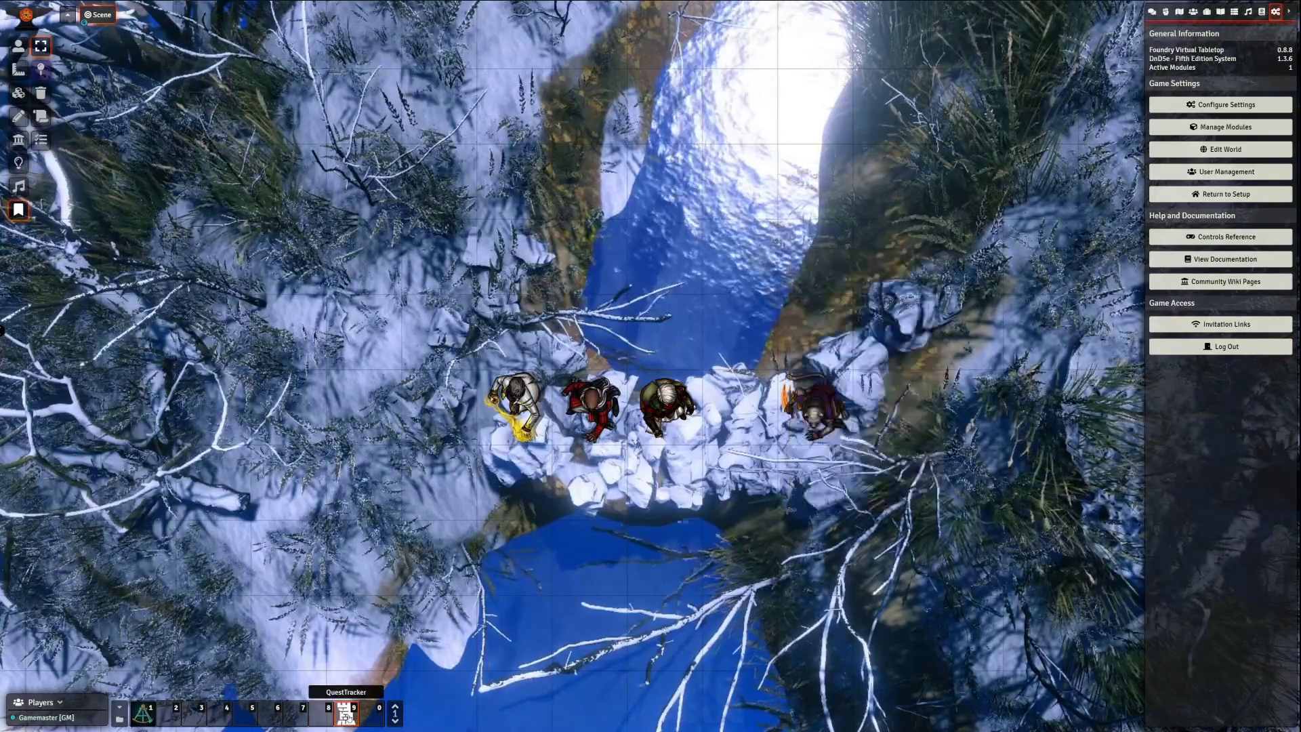
{"action": "left_click", "coordinate": [345, 716]}
{"action": "right_click", "coordinate": [346, 716]}
{"action": "left_click", "coordinate": [361, 676]}
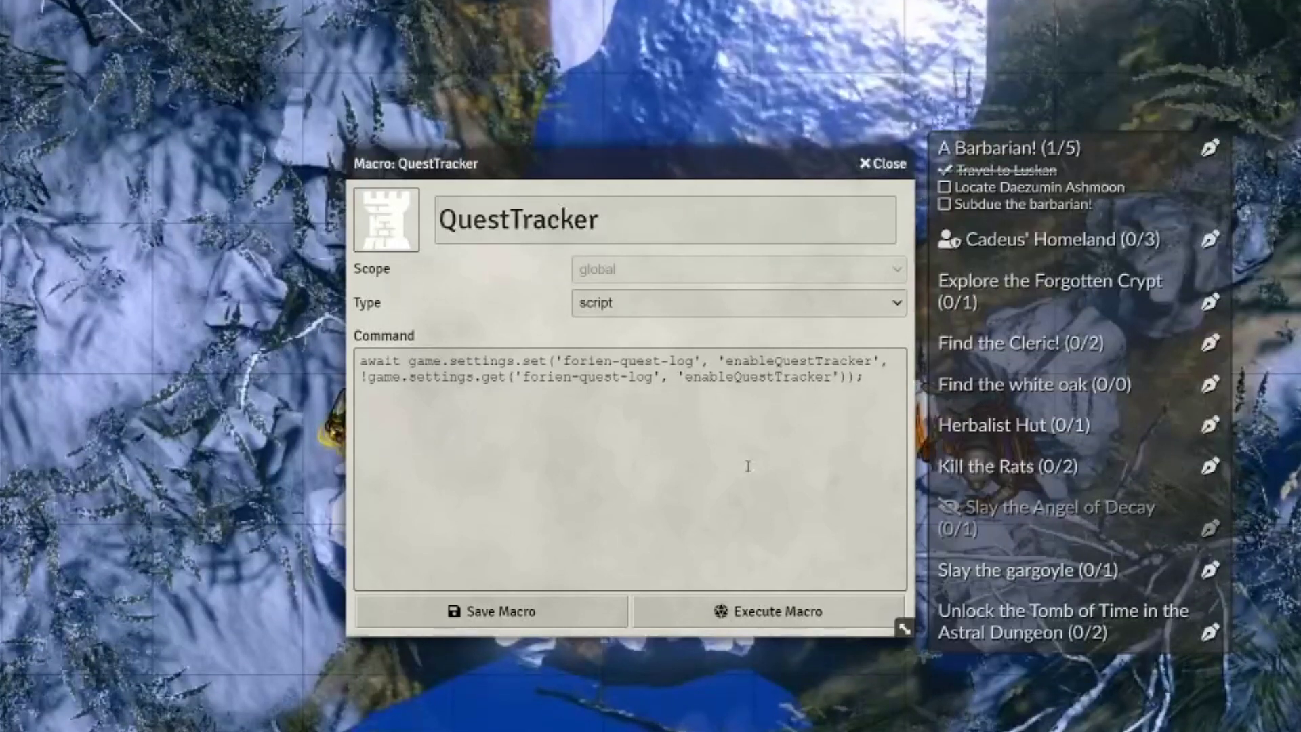
{"action": "left_click", "coordinate": [739, 608]}
{"action": "left_click", "coordinate": [739, 609]}
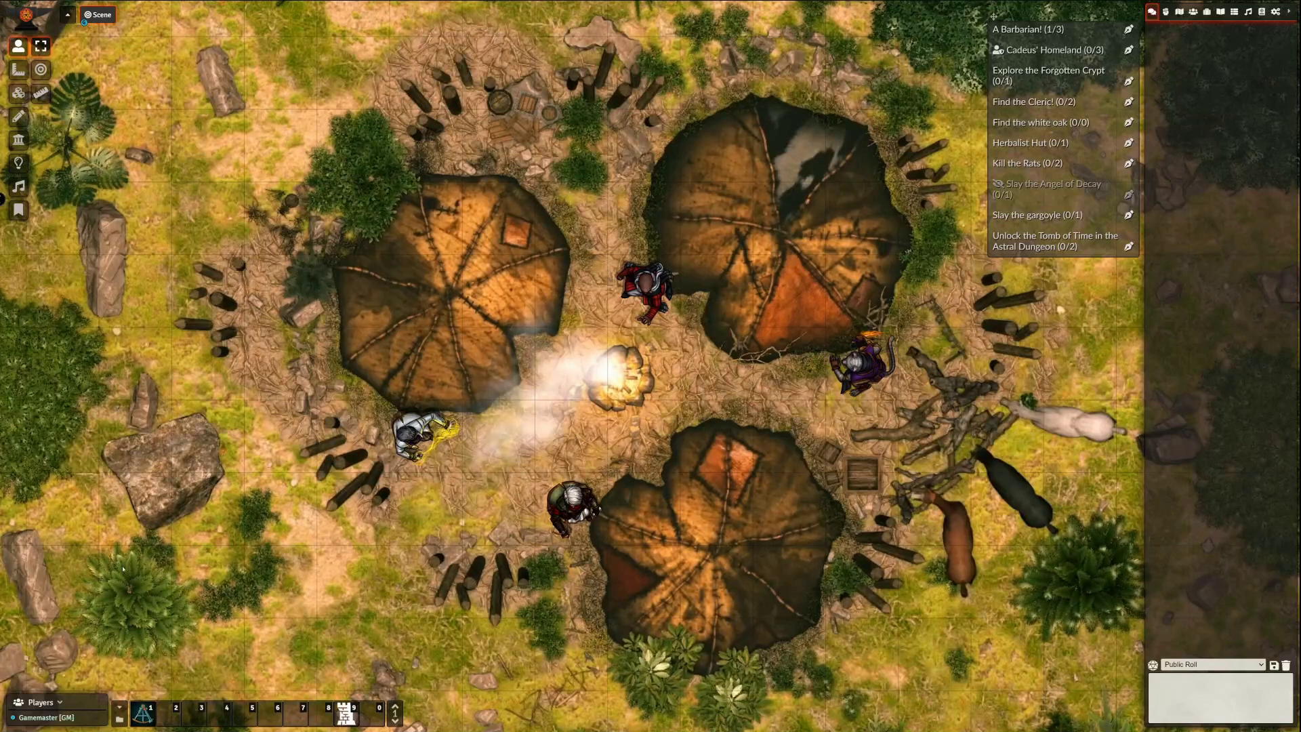
Step: Open the quest log with the FQL macro and move its window to a clear spot over the camp scene
{"action": "left_click", "coordinate": [143, 712]}
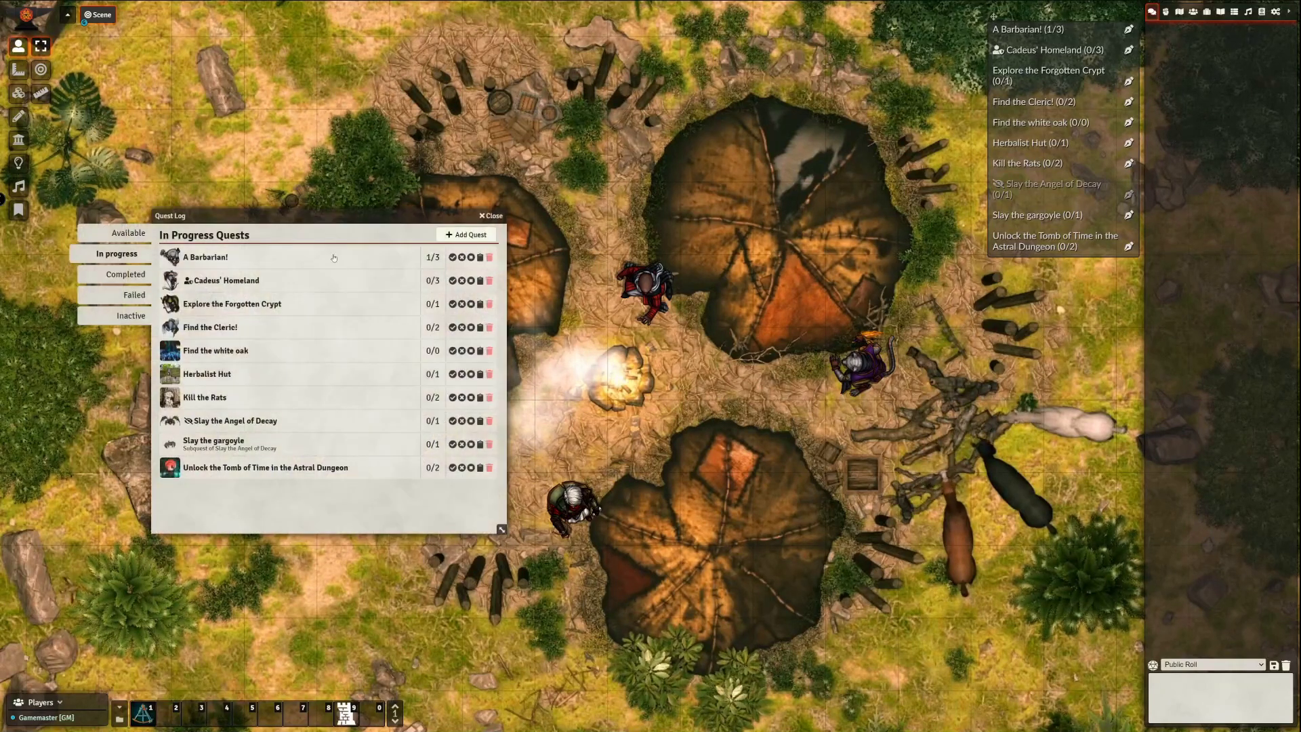
{"action": "left_click_drag", "start_coordinate": [315, 218], "coordinate": [405, 241]}
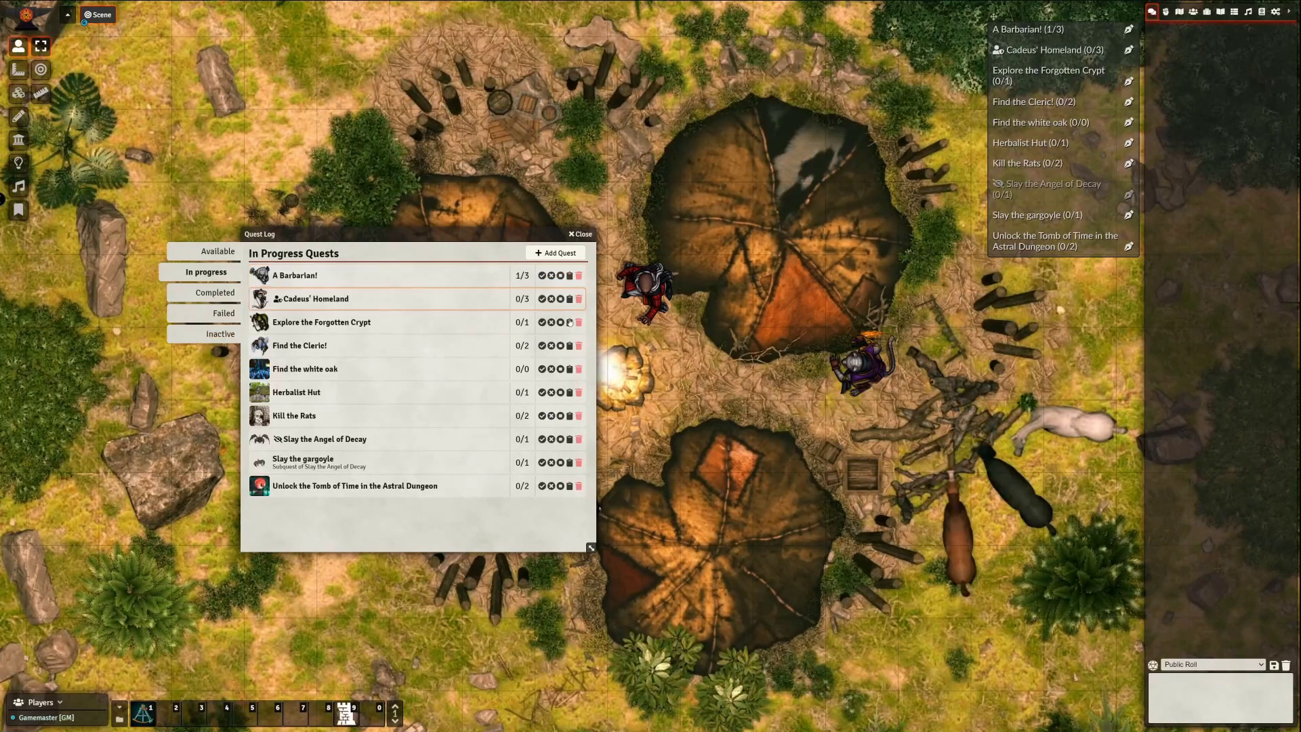
{"action": "left_click_drag", "start_coordinate": [424, 235], "coordinate": [425, 277]}
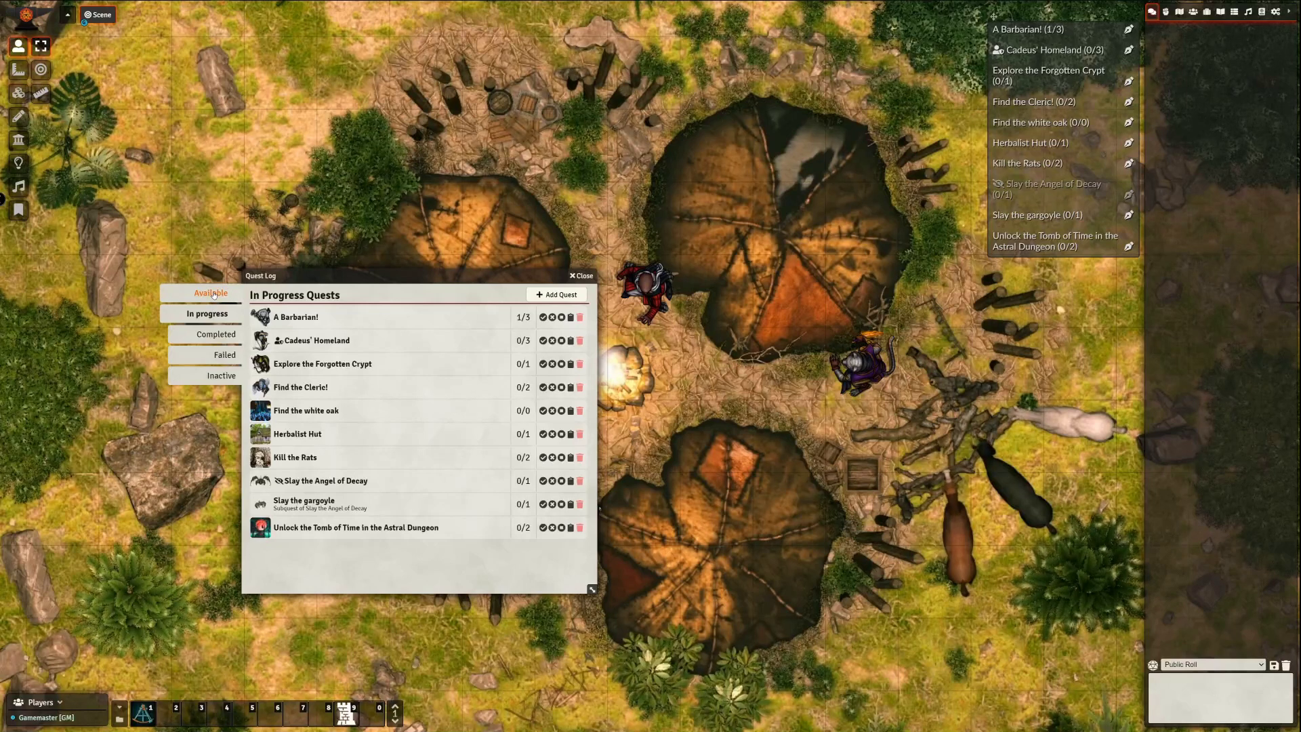
Step: Set the A Barbarian! quest's status to Available and show the available quests
{"action": "left_click", "coordinate": [571, 318]}
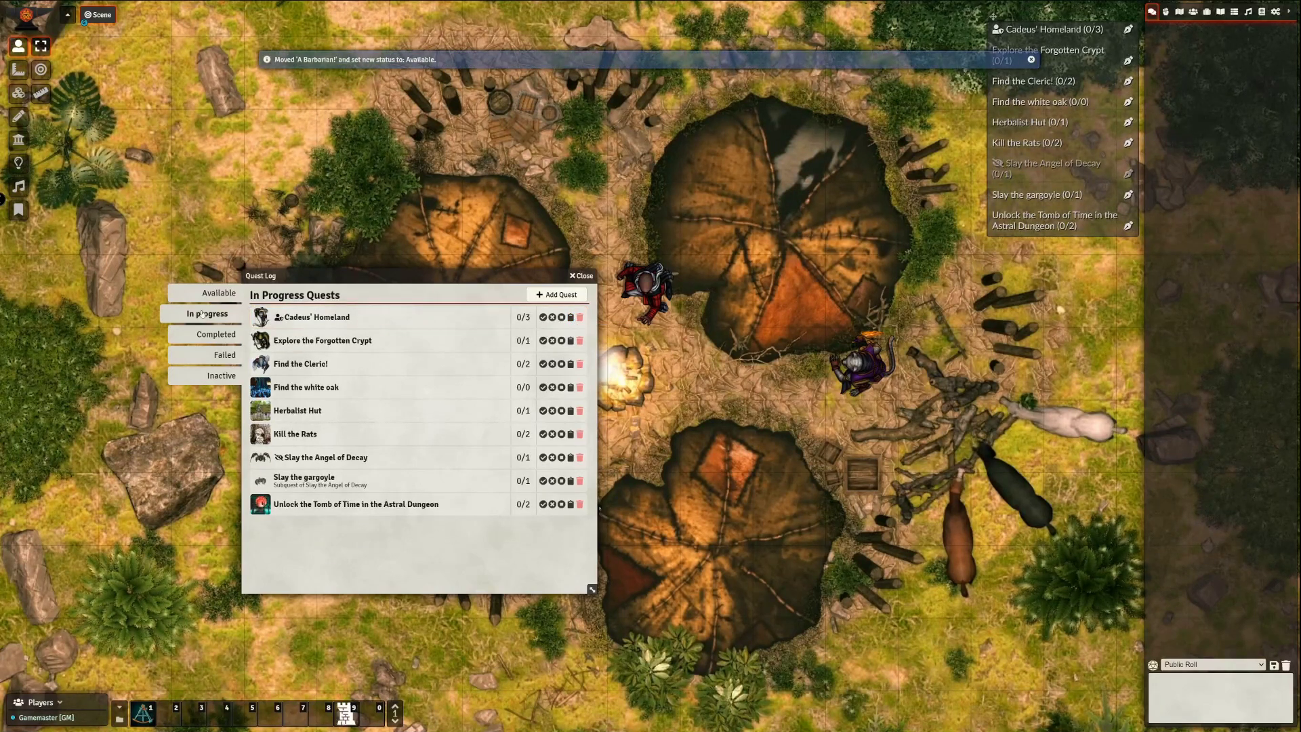
{"action": "left_click", "coordinate": [211, 292]}
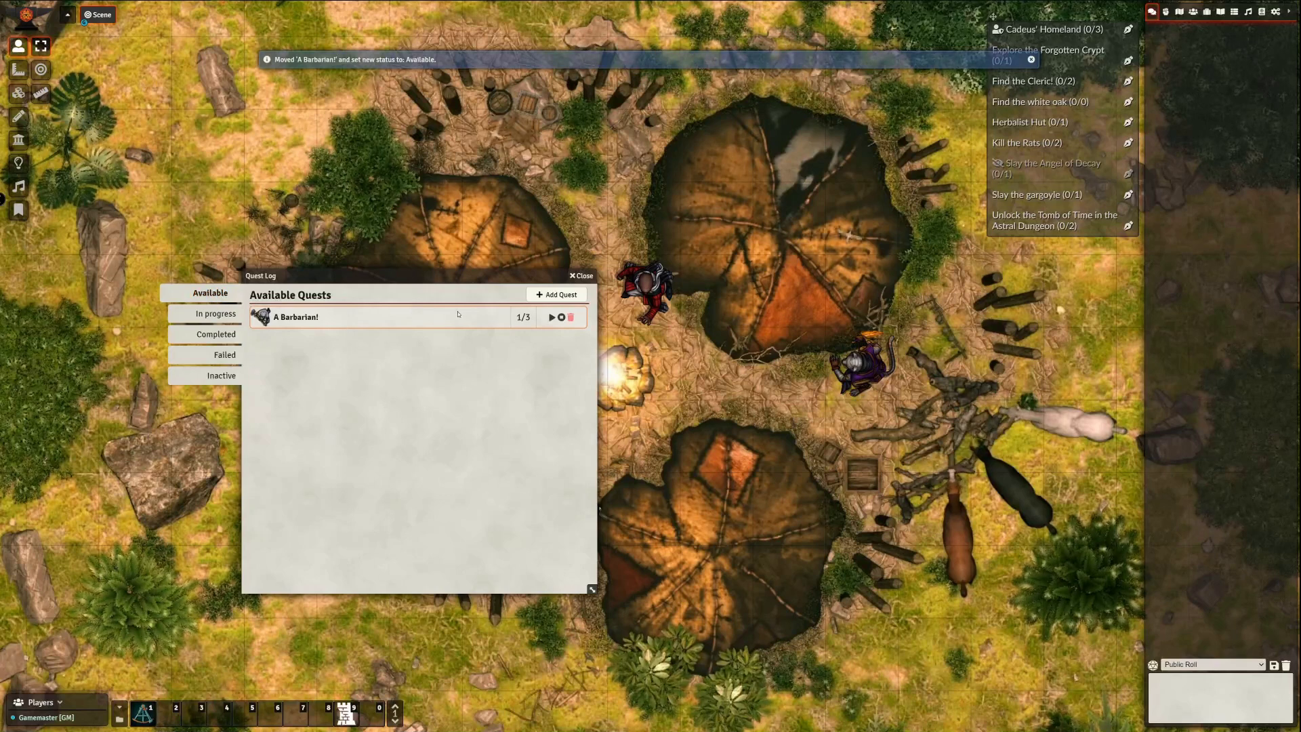
Step: Set A Barbarian! to In Progress, and the six quests Explore the Forgotten Crypt through Slay the Angel of Decay, excluding Cadeus' Homeland, to Inactive
{"action": "left_click", "coordinate": [551, 318]}
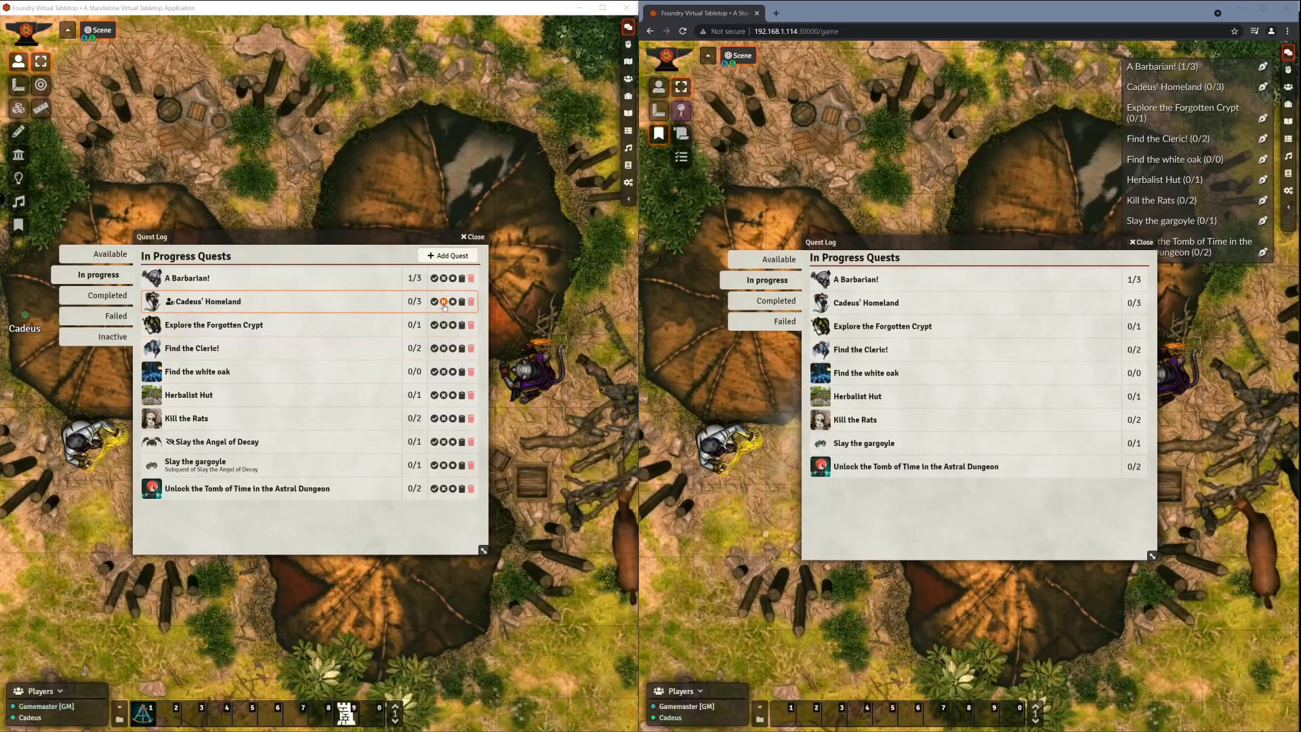
{"action": "left_click", "coordinate": [452, 325]}
{"action": "left_click", "coordinate": [452, 326]}
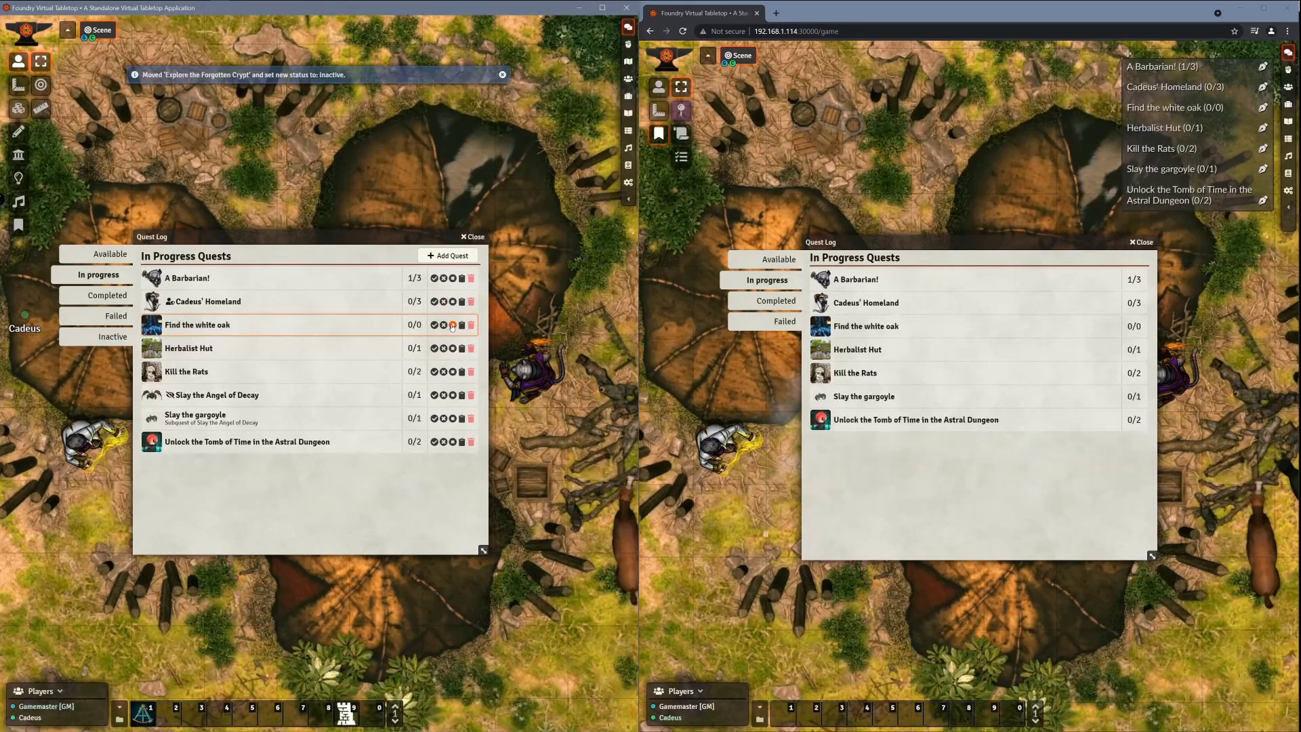
{"action": "left_click", "coordinate": [452, 325]}
{"action": "left_click", "coordinate": [452, 325]}
{"action": "left_click", "coordinate": [452, 325]}
{"action": "left_click", "coordinate": [452, 325]}
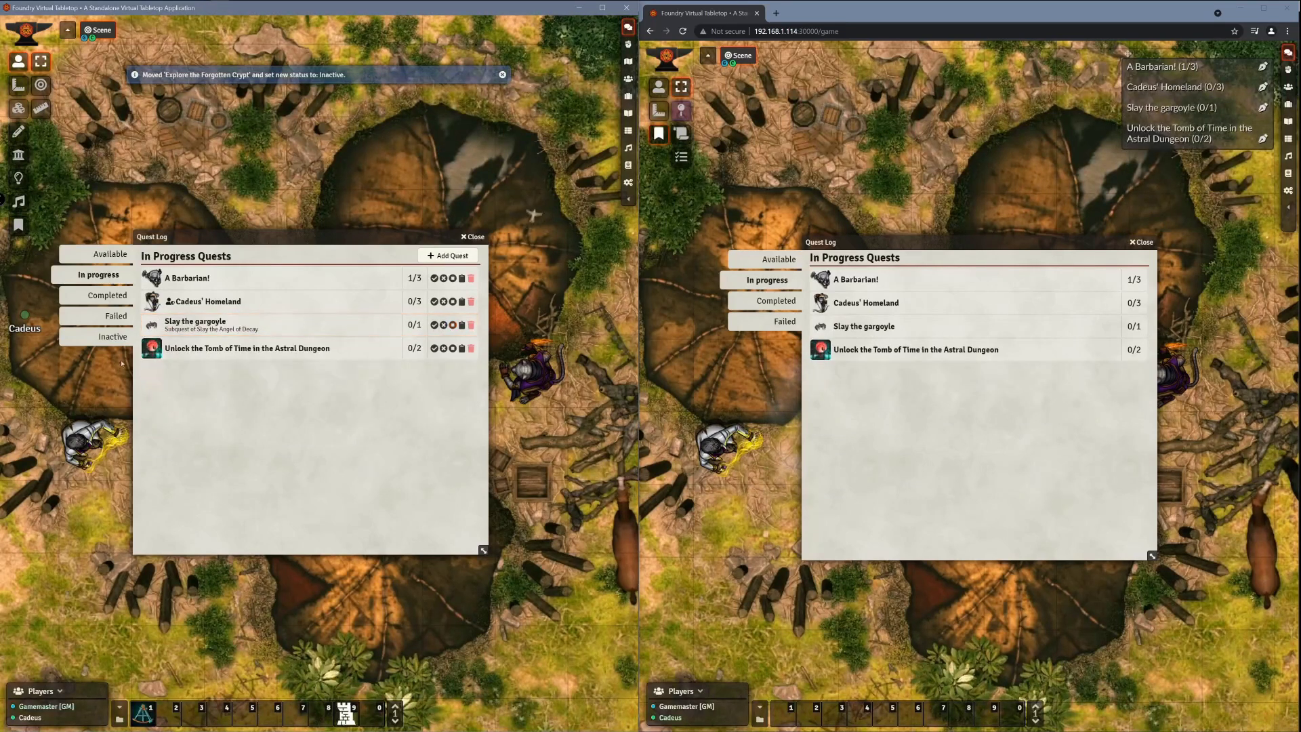
Step: Review the inactive quests in the Gamemaster's quest log and return to the in-progress quests
{"action": "left_click", "coordinate": [105, 337]}
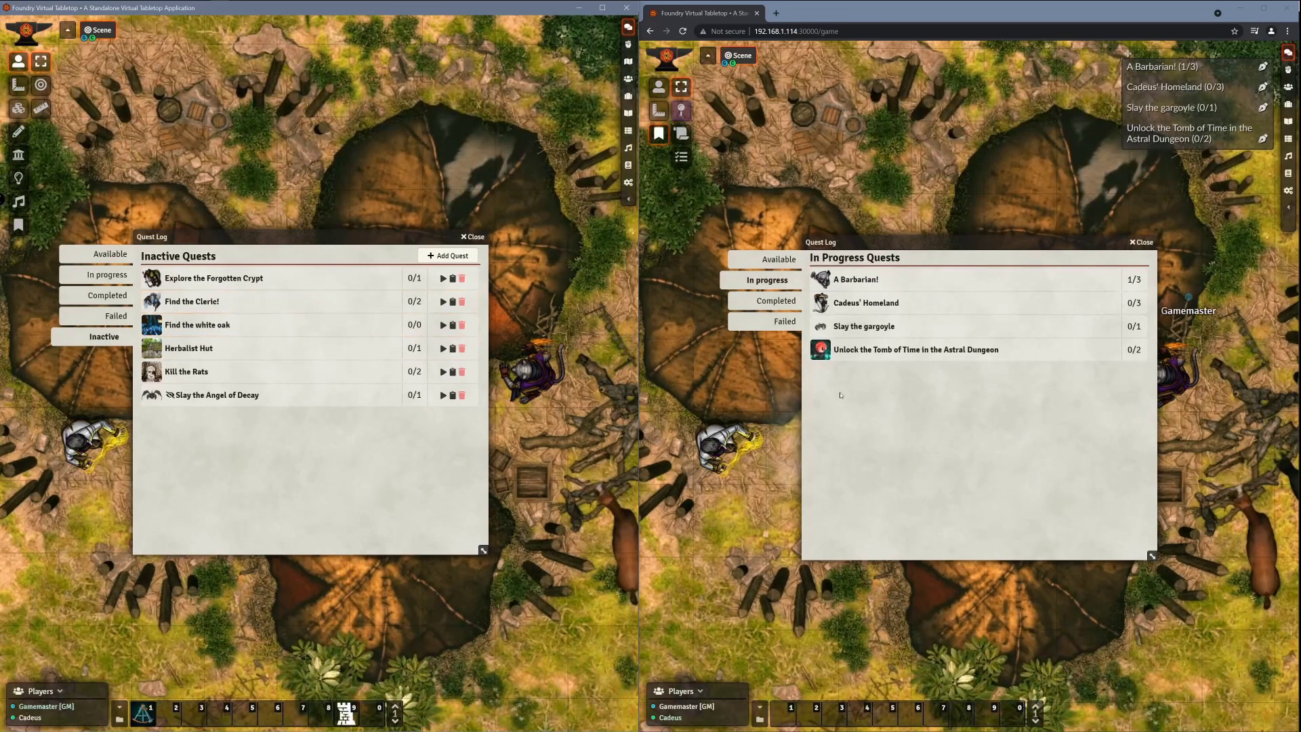
{"action": "left_click", "coordinate": [100, 274]}
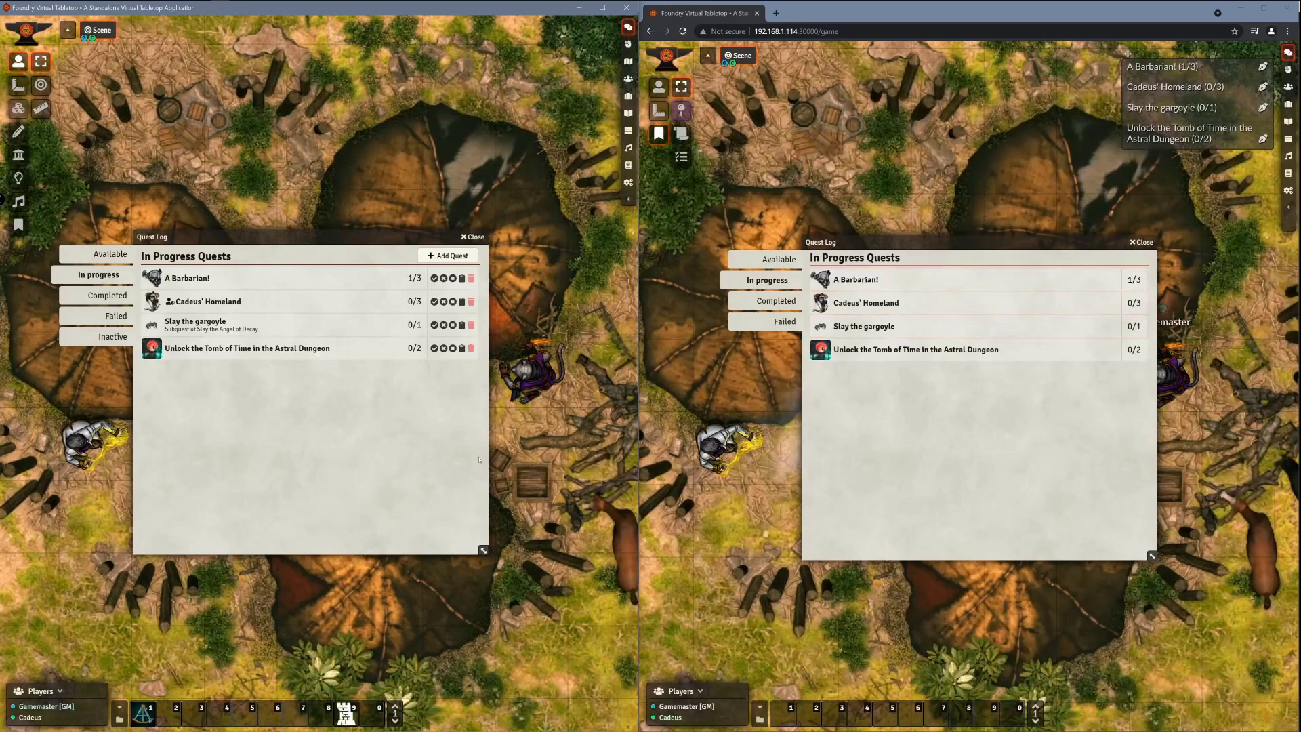
Step: Enable Players can accept Quests in the Forien's Quest Log module settings, save, and close the settings window
{"action": "left_click", "coordinate": [628, 182]}
{"action": "left_click", "coordinate": [334, 296]}
{"action": "left_click", "coordinate": [585, 119]}
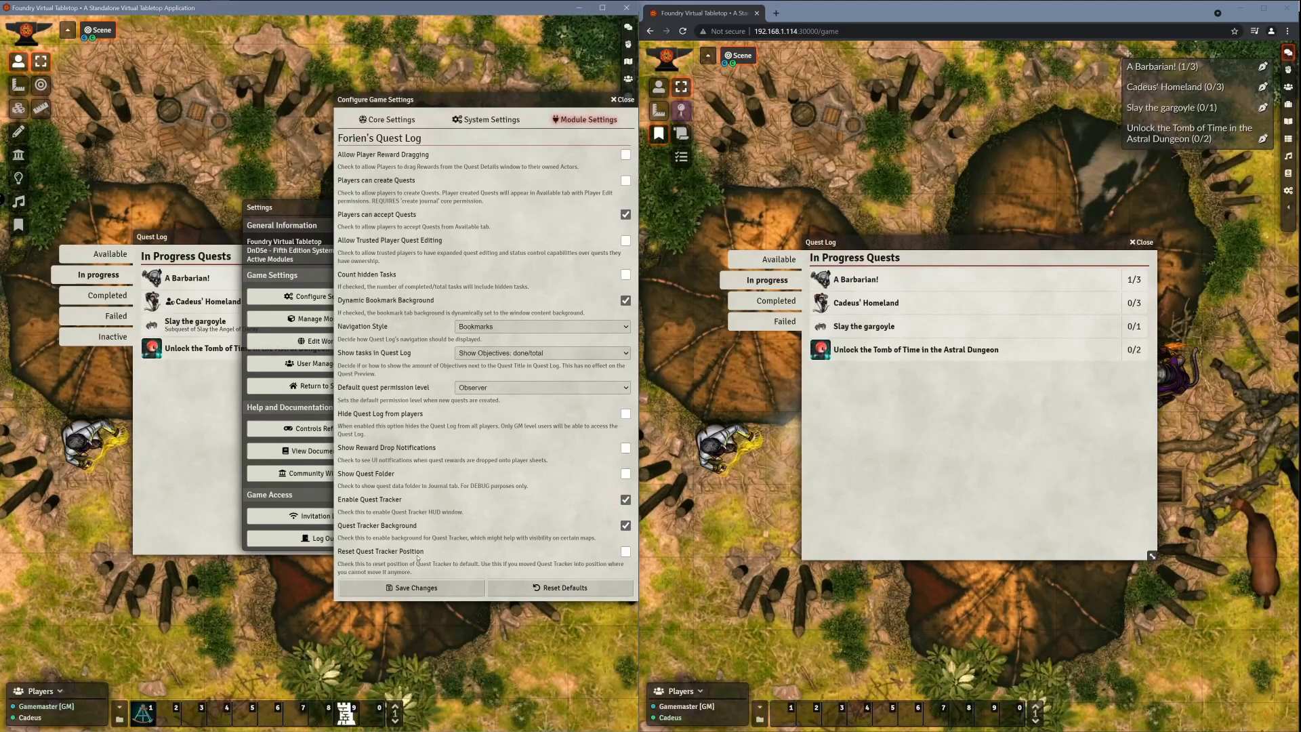
{"action": "left_click", "coordinate": [416, 587]}
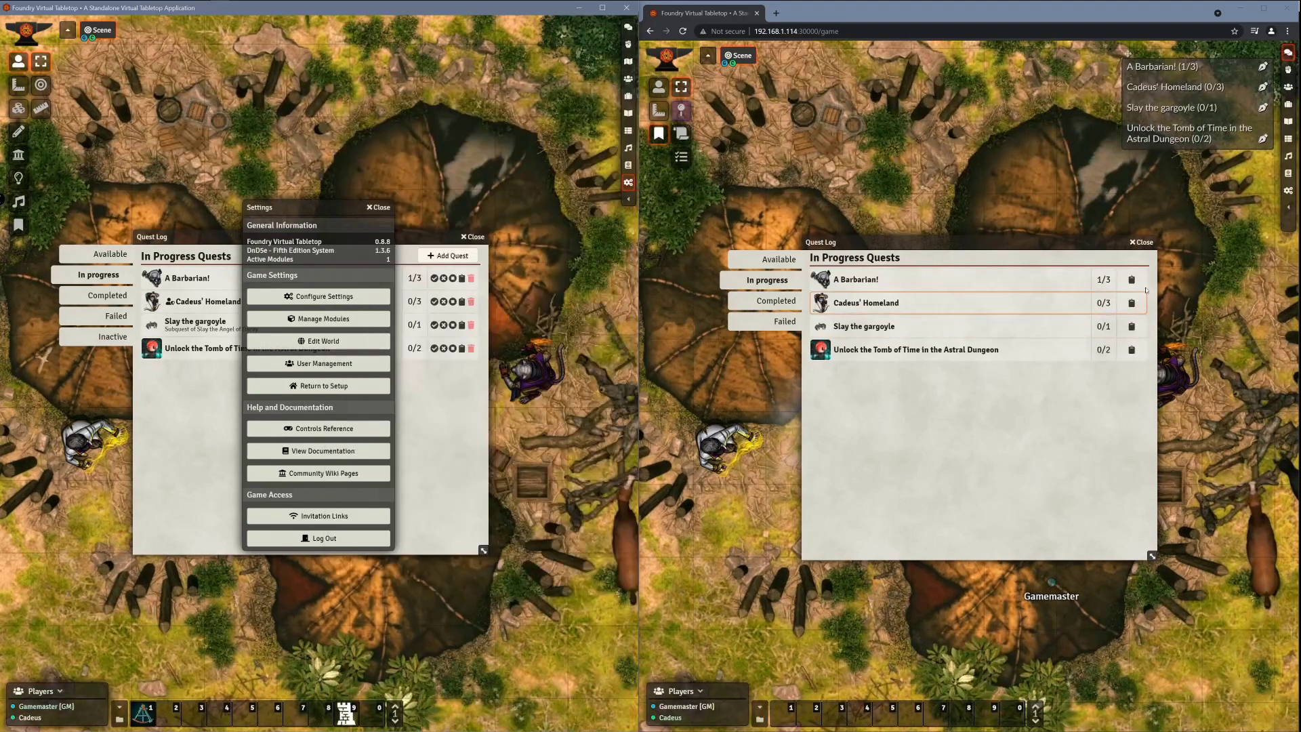
{"action": "left_click", "coordinate": [374, 208]}
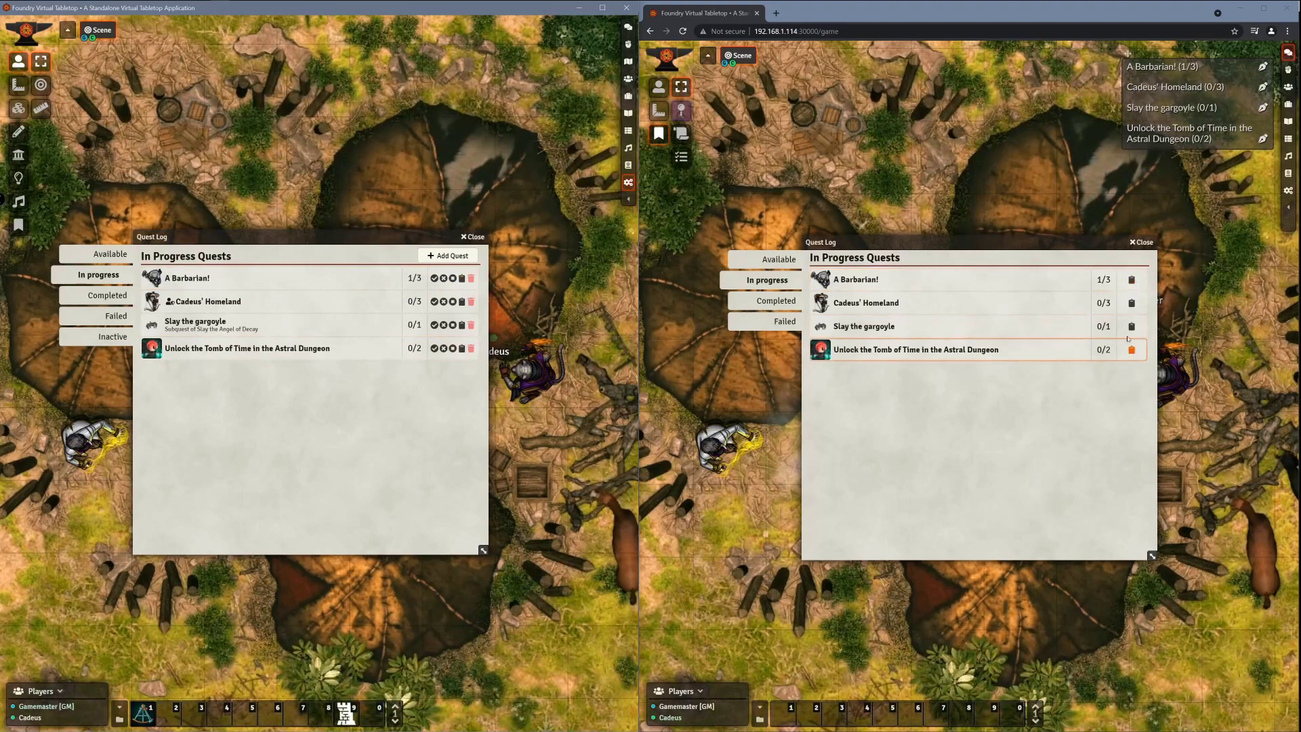
Step: In the player's quest log, make A Barbarian! available and accept it back into the in-progress quests
{"action": "left_click", "coordinate": [1131, 280]}
{"action": "left_click", "coordinate": [769, 258]}
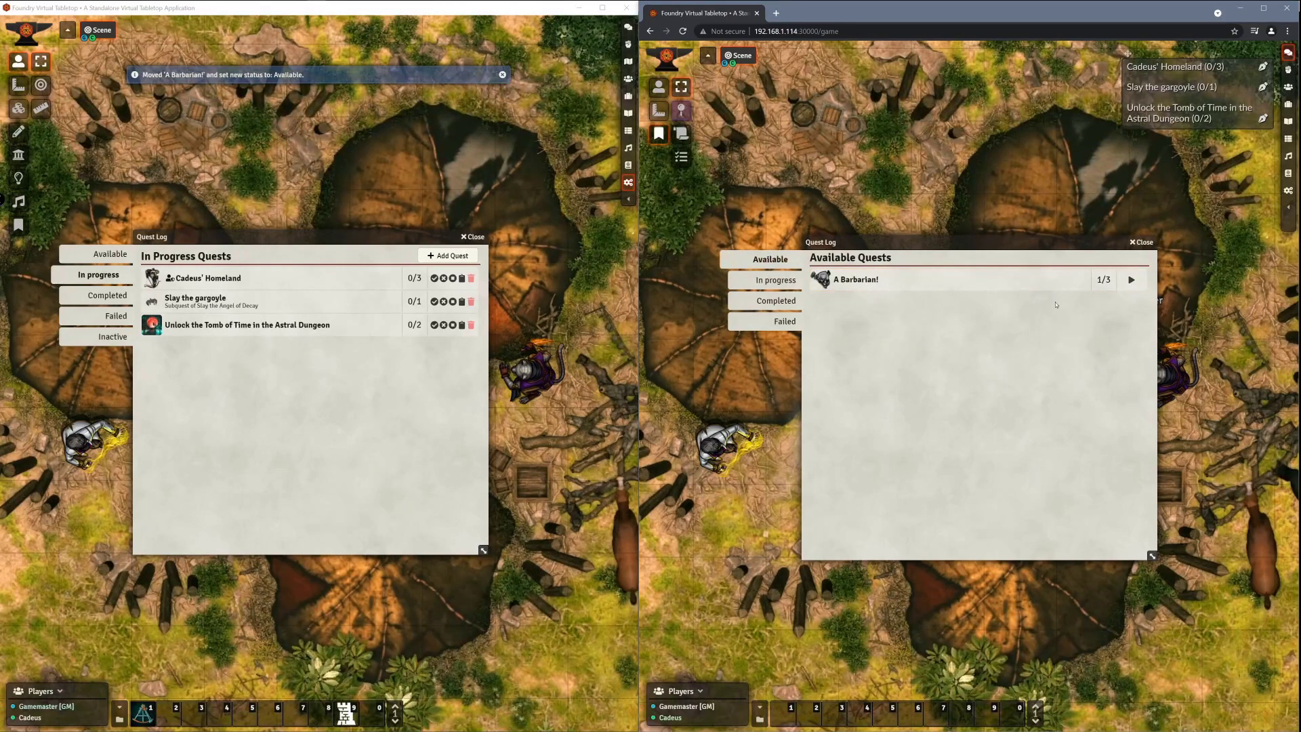
{"action": "left_click", "coordinate": [105, 254]}
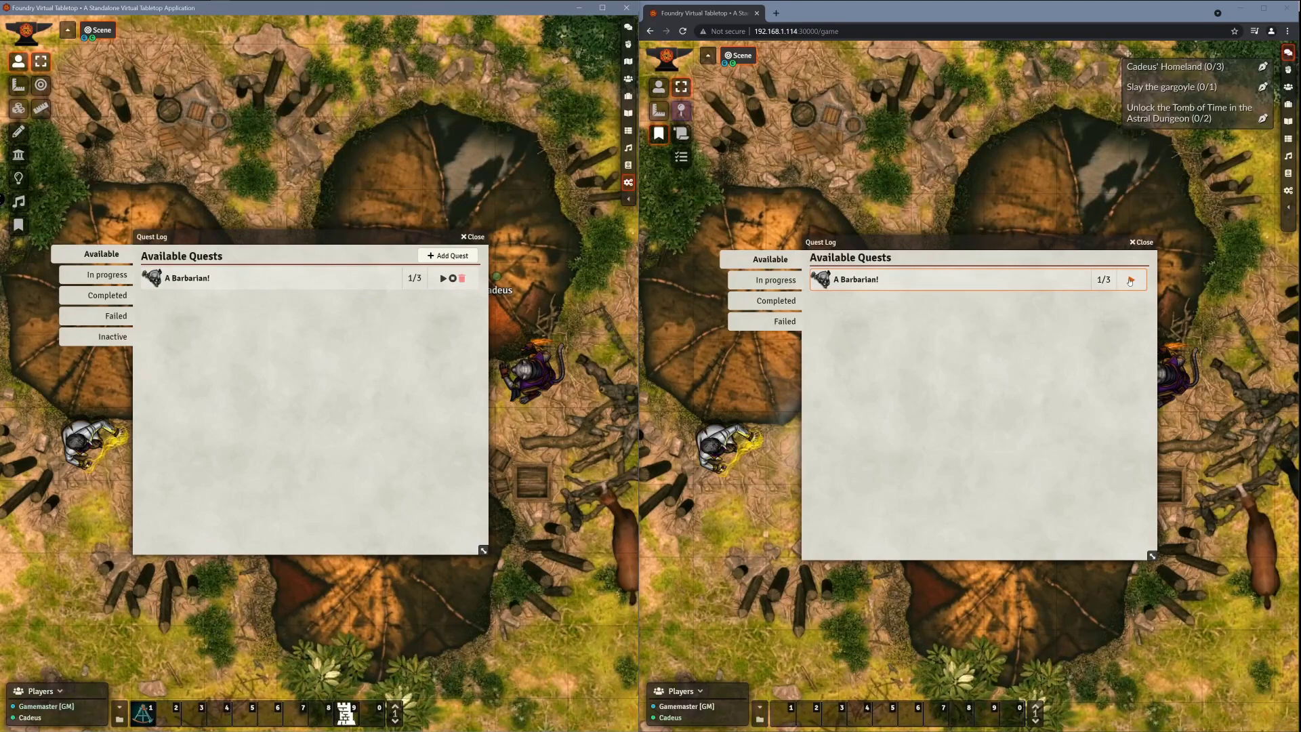
{"action": "left_click", "coordinate": [1130, 281]}
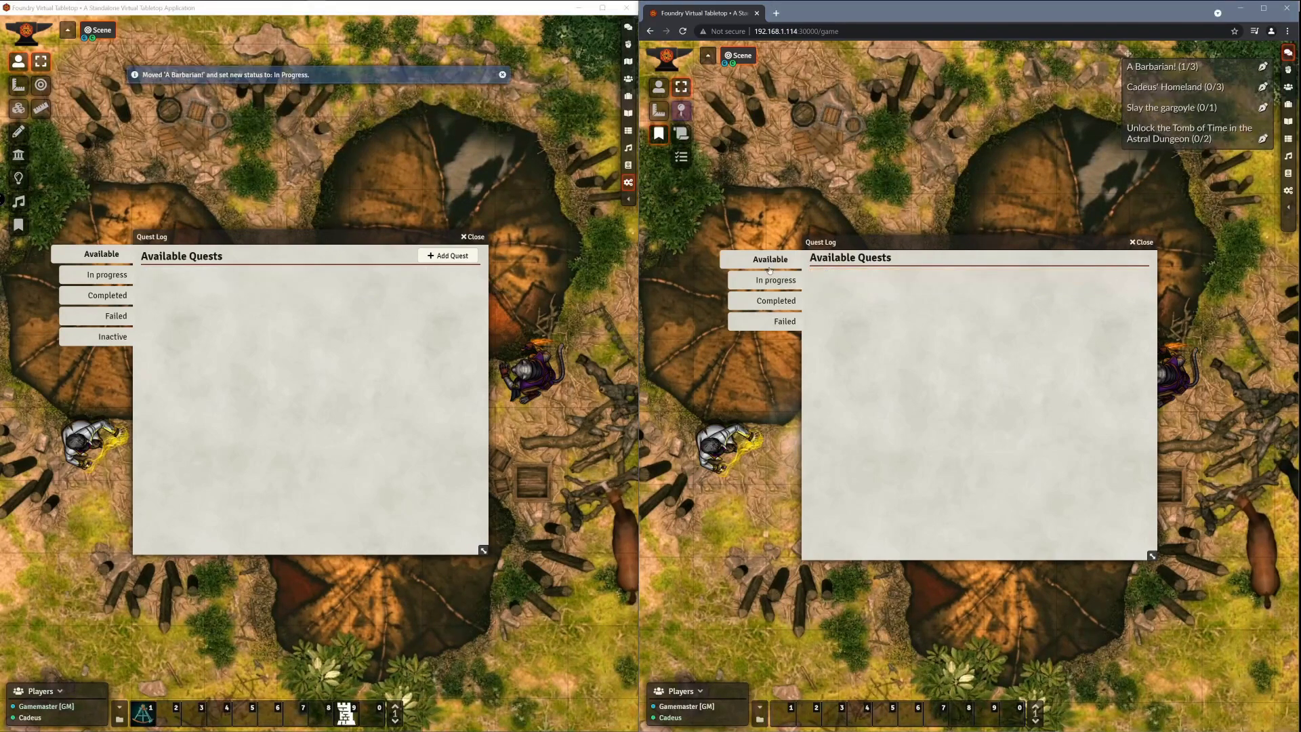
{"action": "left_click", "coordinate": [752, 280]}
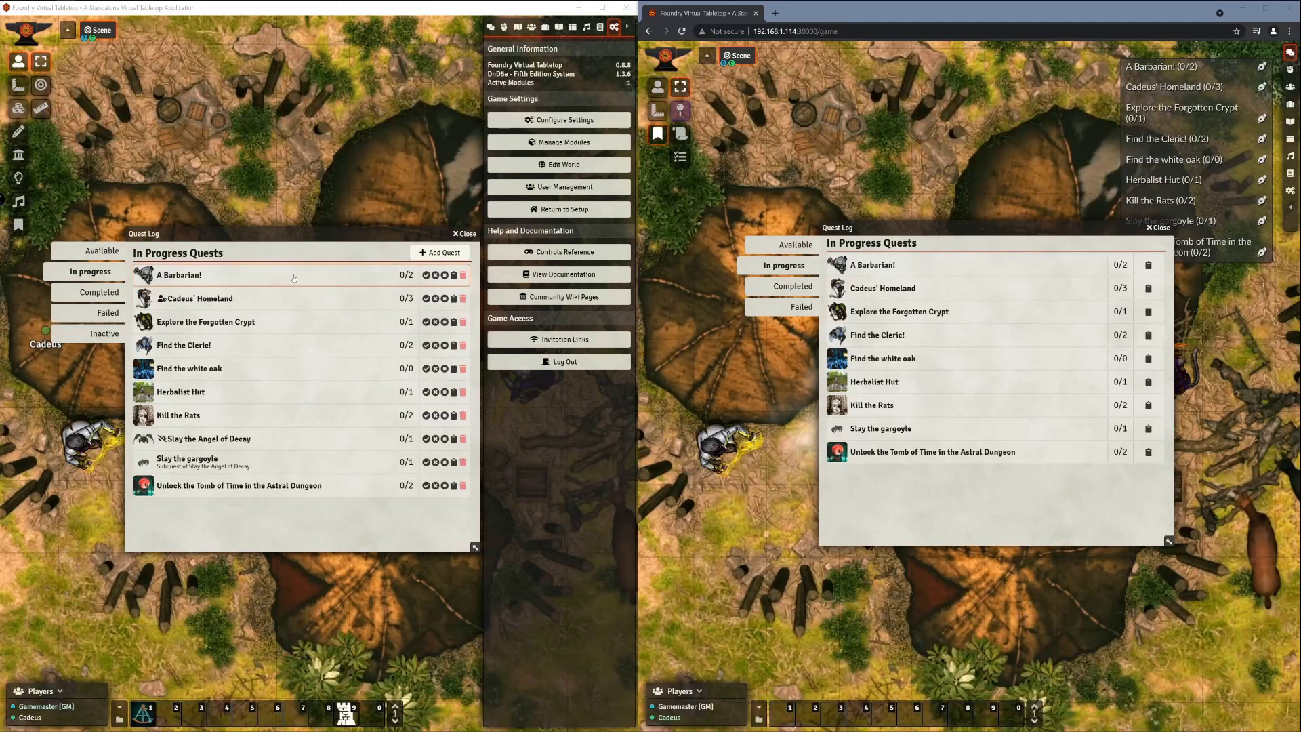
Step: View the A Barbarian! quest details and place the window low enough to keep its quest log entry visible
{"action": "left_click", "coordinate": [342, 275]}
{"action": "left_click_drag", "start_coordinate": [348, 227], "coordinate": [343, 282]}
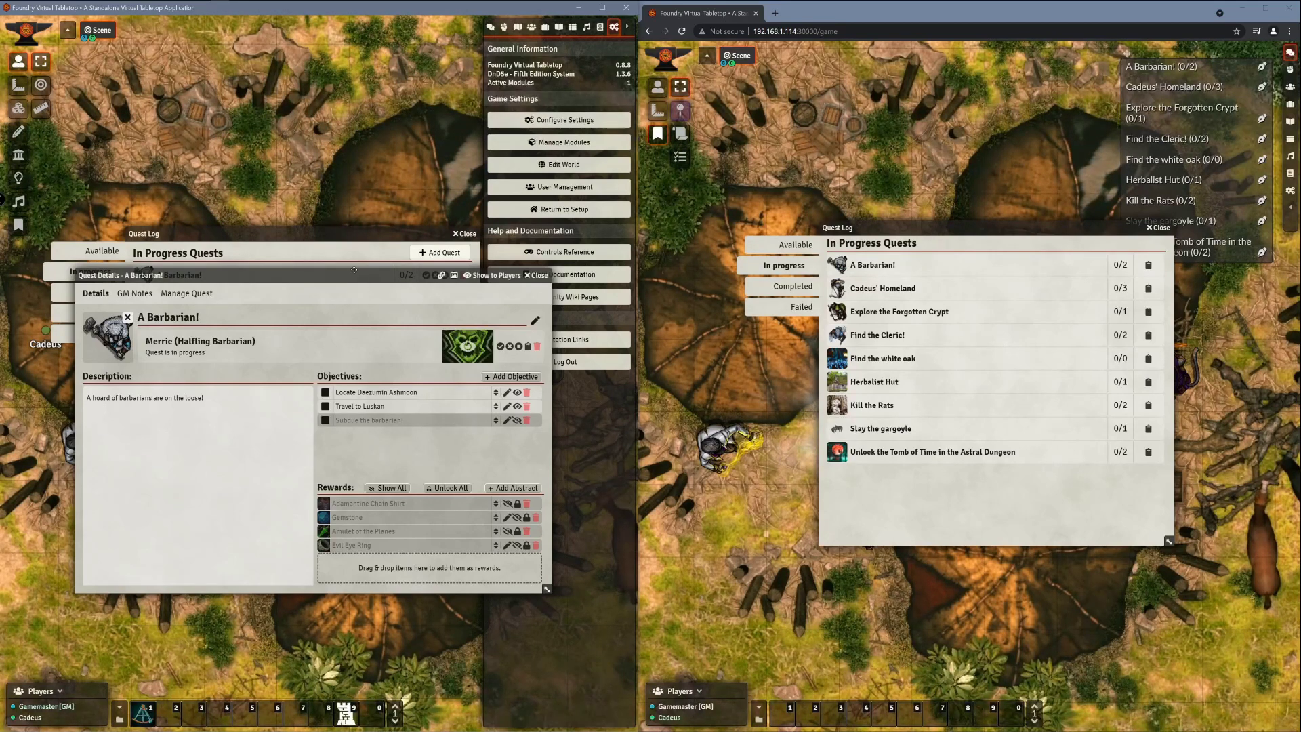
{"action": "left_click_drag", "start_coordinate": [354, 269], "coordinate": [348, 312]}
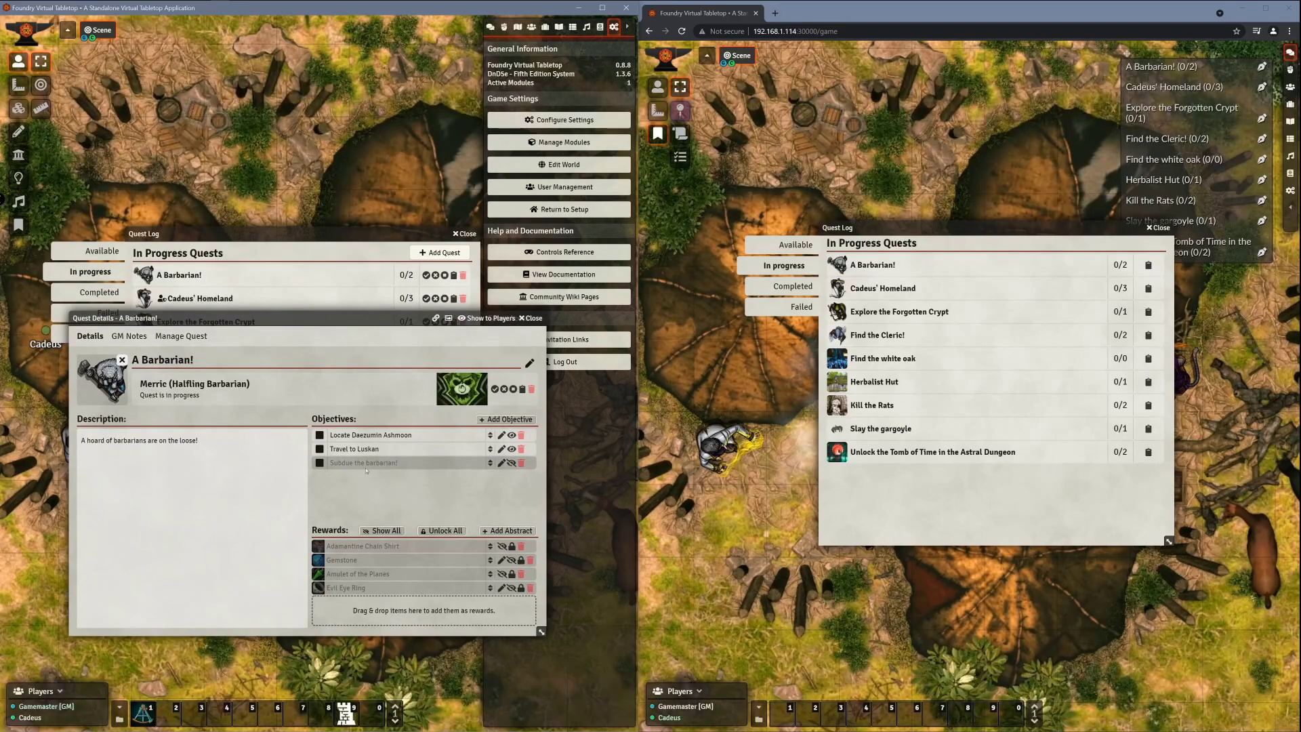
{"action": "left_click", "coordinate": [532, 319]}
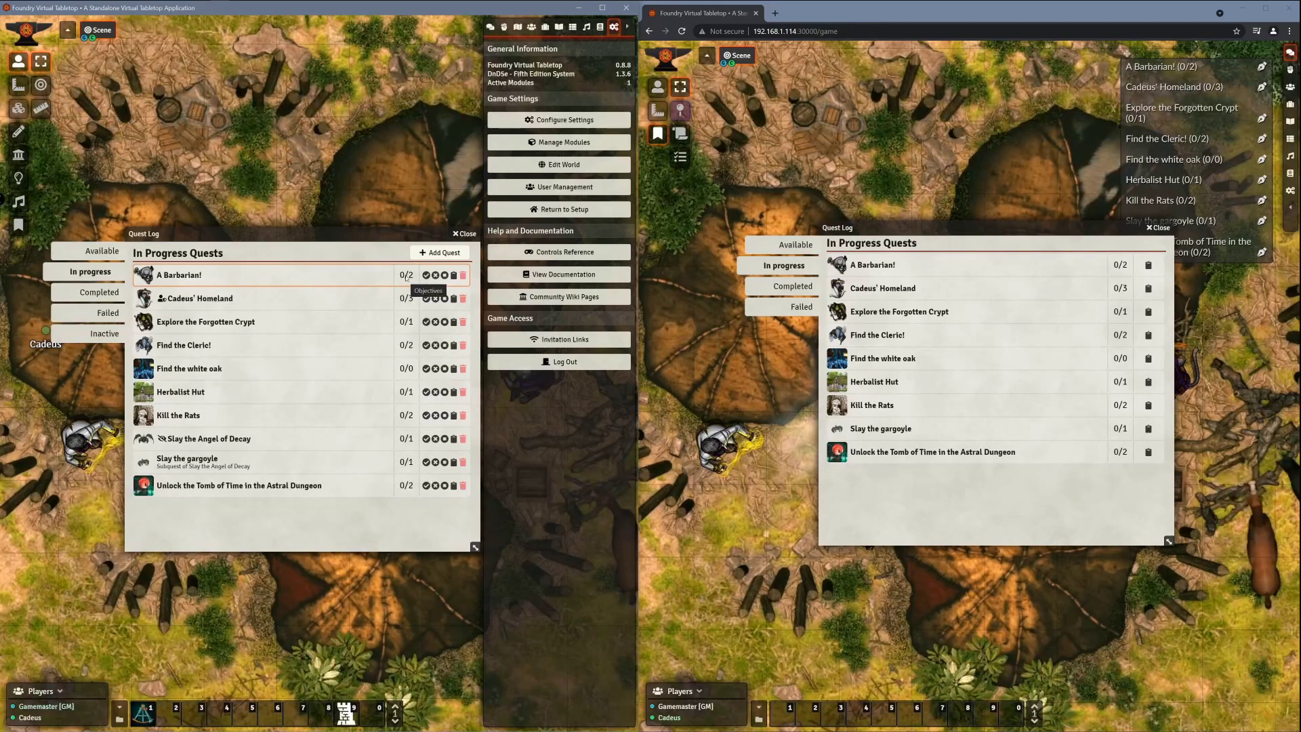
{"action": "left_click", "coordinate": [360, 276]}
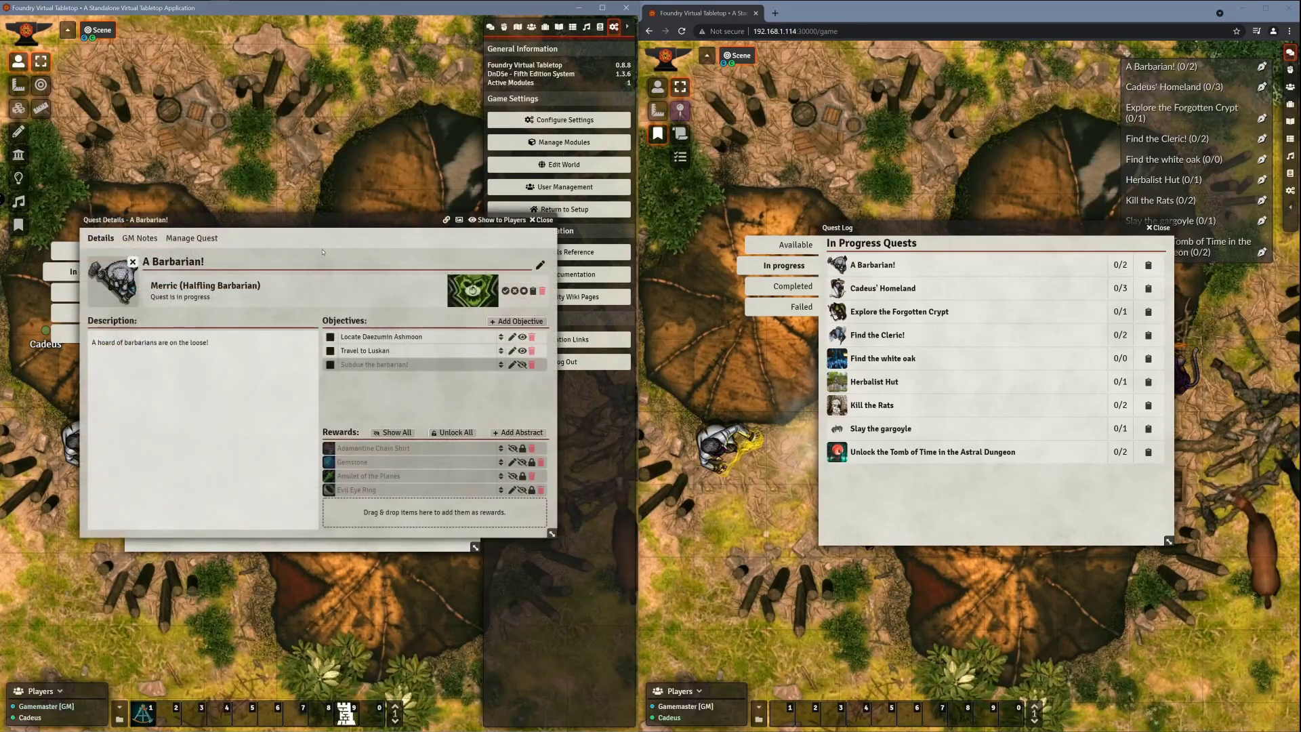
{"action": "left_click_drag", "start_coordinate": [323, 221], "coordinate": [319, 399]}
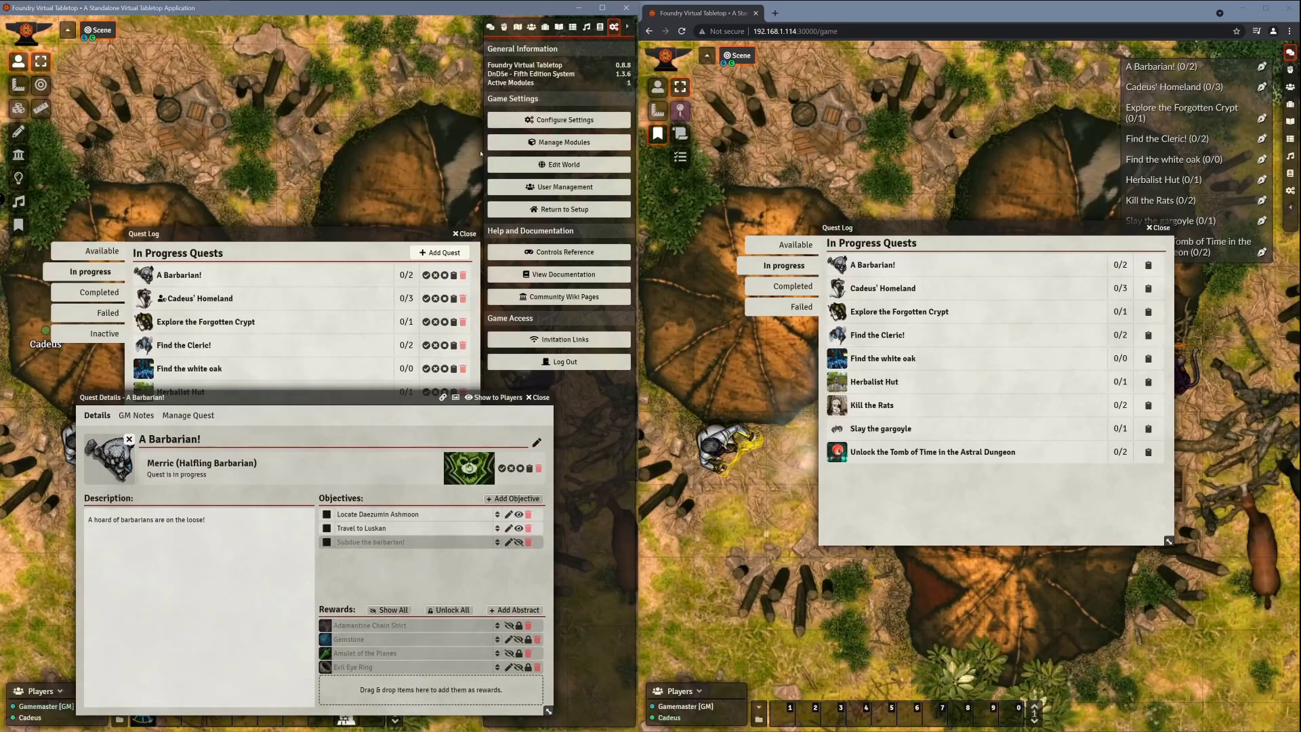
Step: Enable Count hidden Tasks in the Forien's Quest Log module settings and save the changes
{"action": "left_click", "coordinate": [565, 120]}
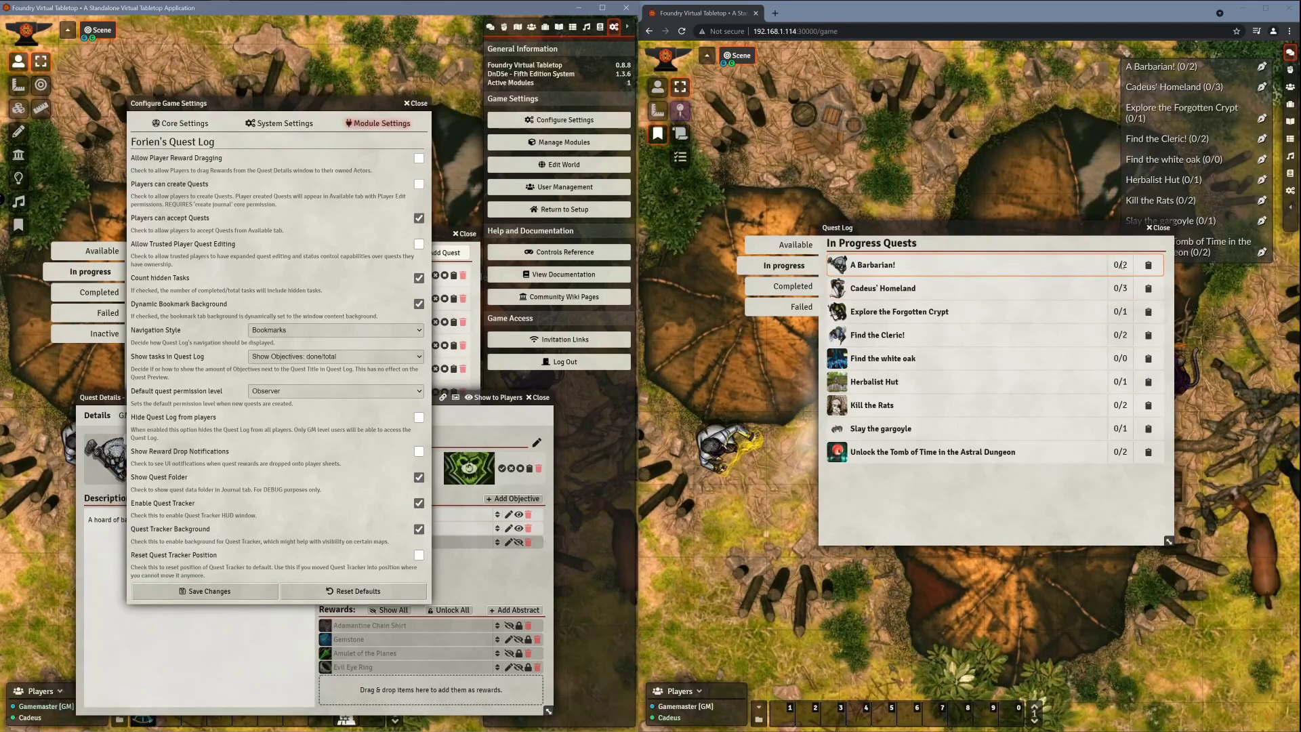
{"action": "left_click", "coordinate": [244, 591]}
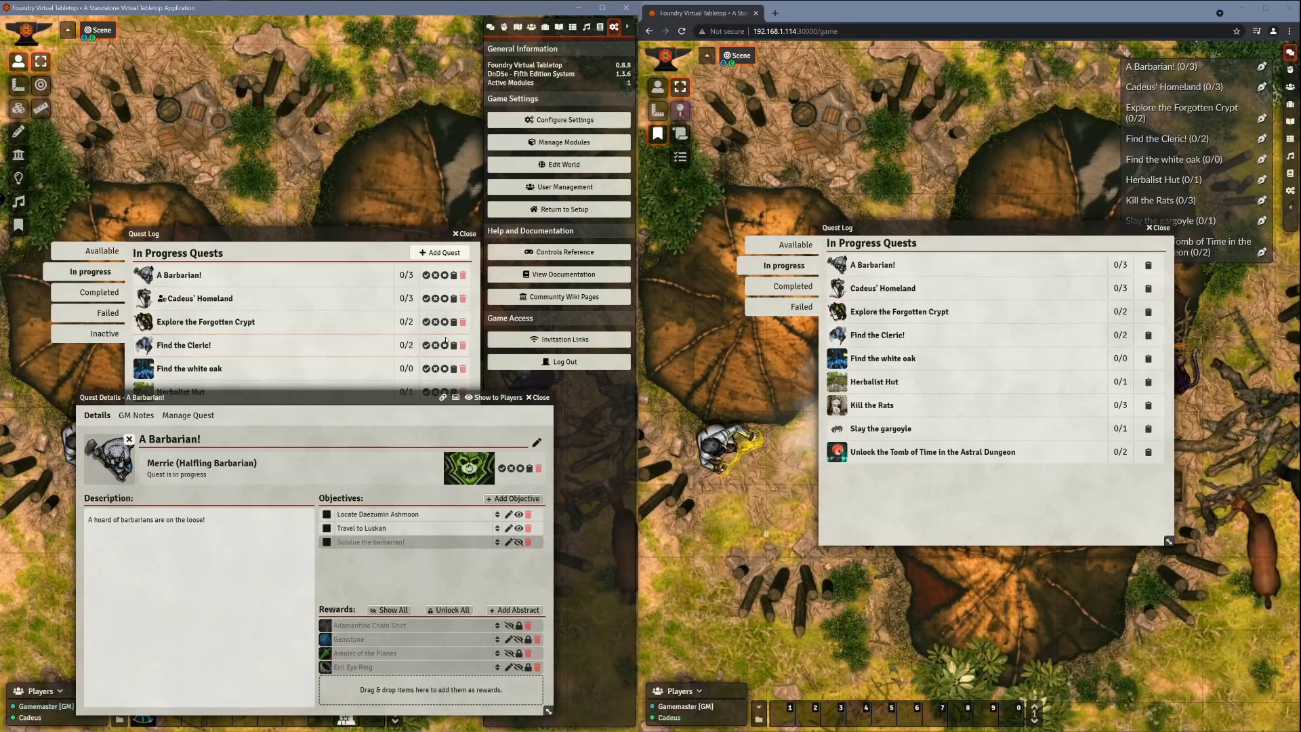
Step: Set Show tasks in Quest Log to Hide "Objectives" column and save the module settings
{"action": "left_click", "coordinate": [552, 122]}
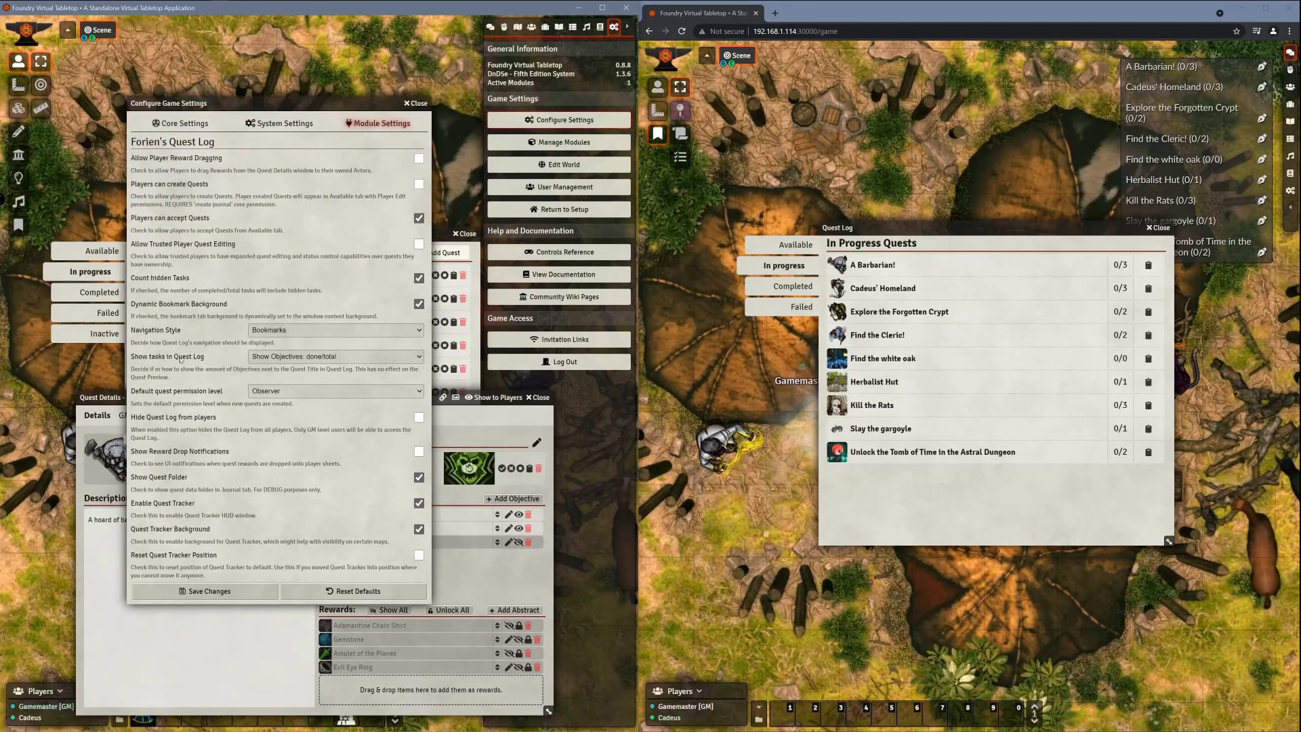
{"action": "left_click", "coordinate": [305, 361]}
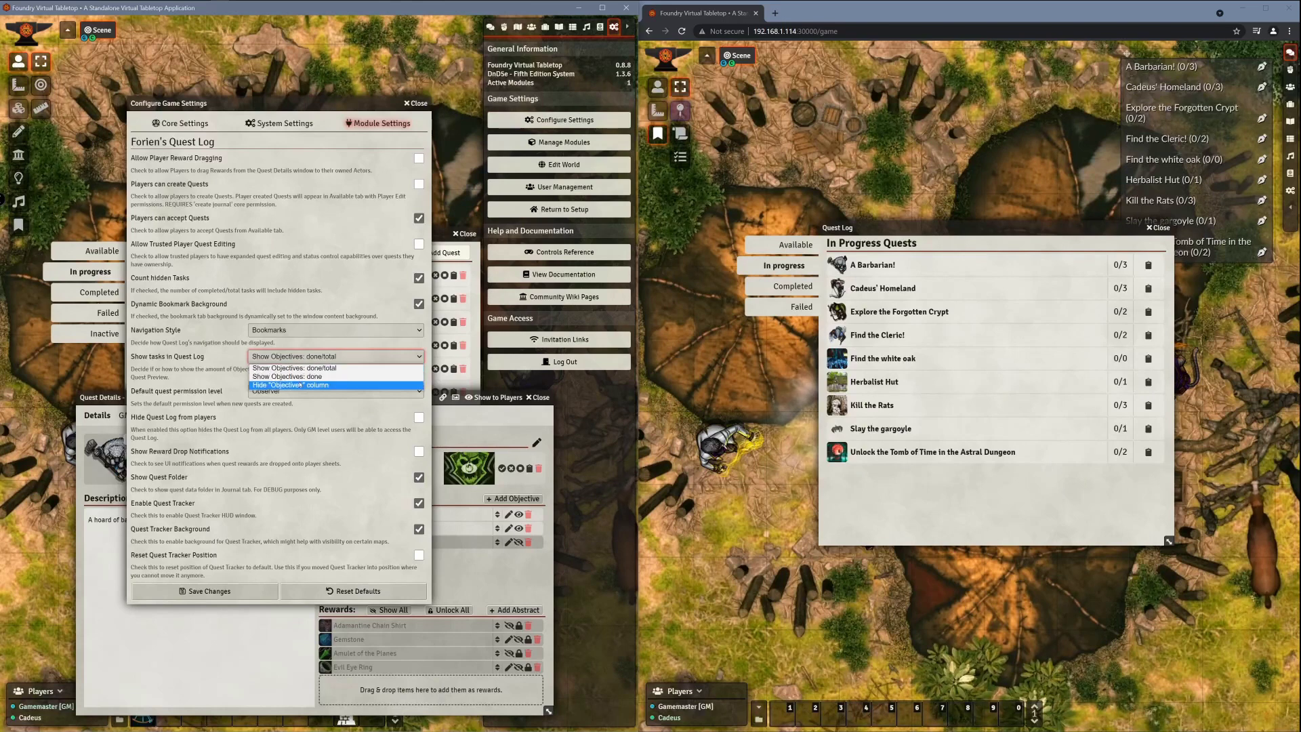
{"action": "left_click", "coordinate": [300, 386]}
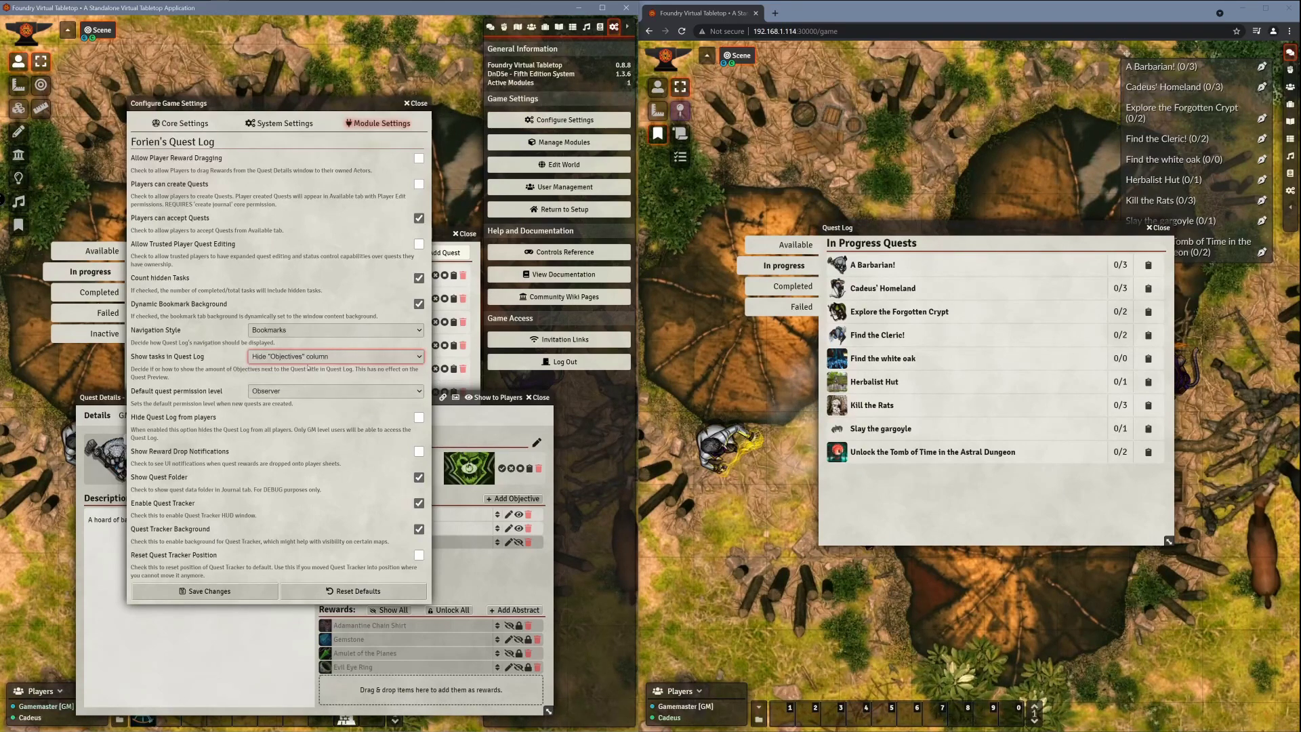
{"action": "left_click", "coordinate": [205, 590]}
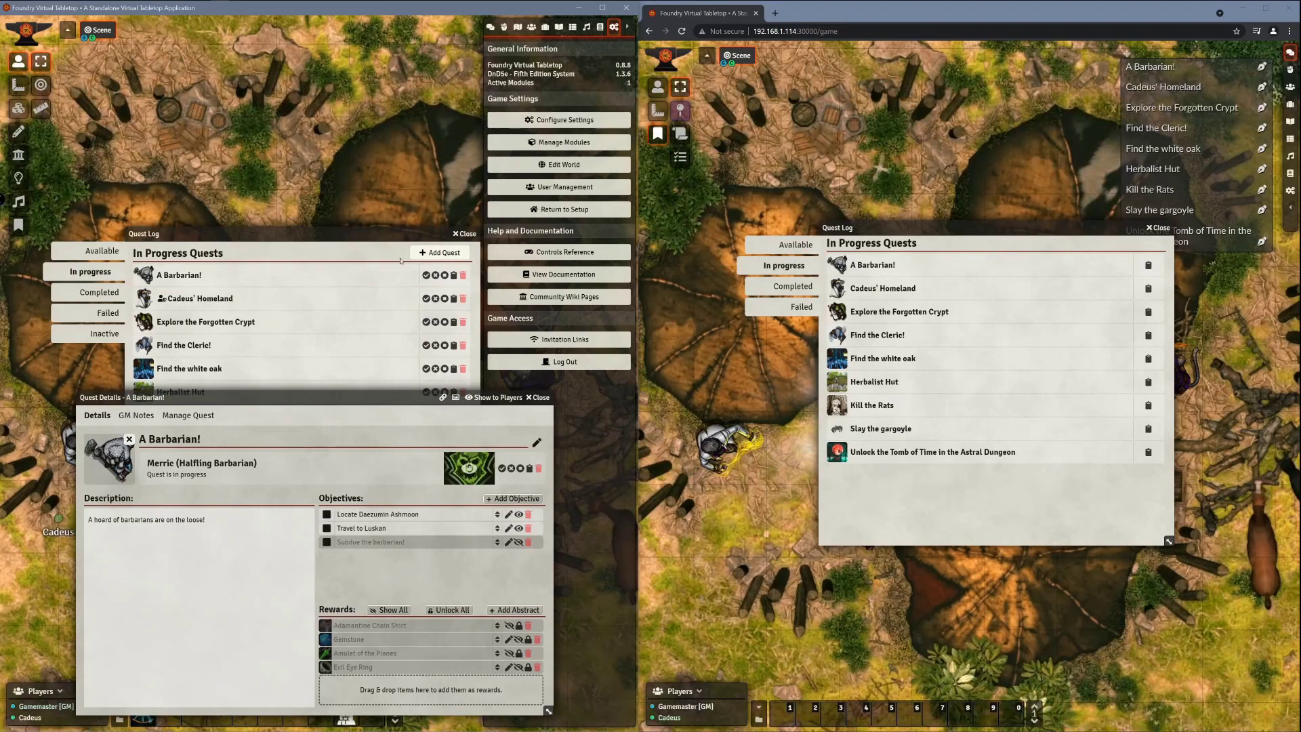
Step: Set Show tasks in Quest Log to Show Objectives: done and save the module settings
{"action": "left_click", "coordinate": [563, 120]}
{"action": "left_click", "coordinate": [298, 358]}
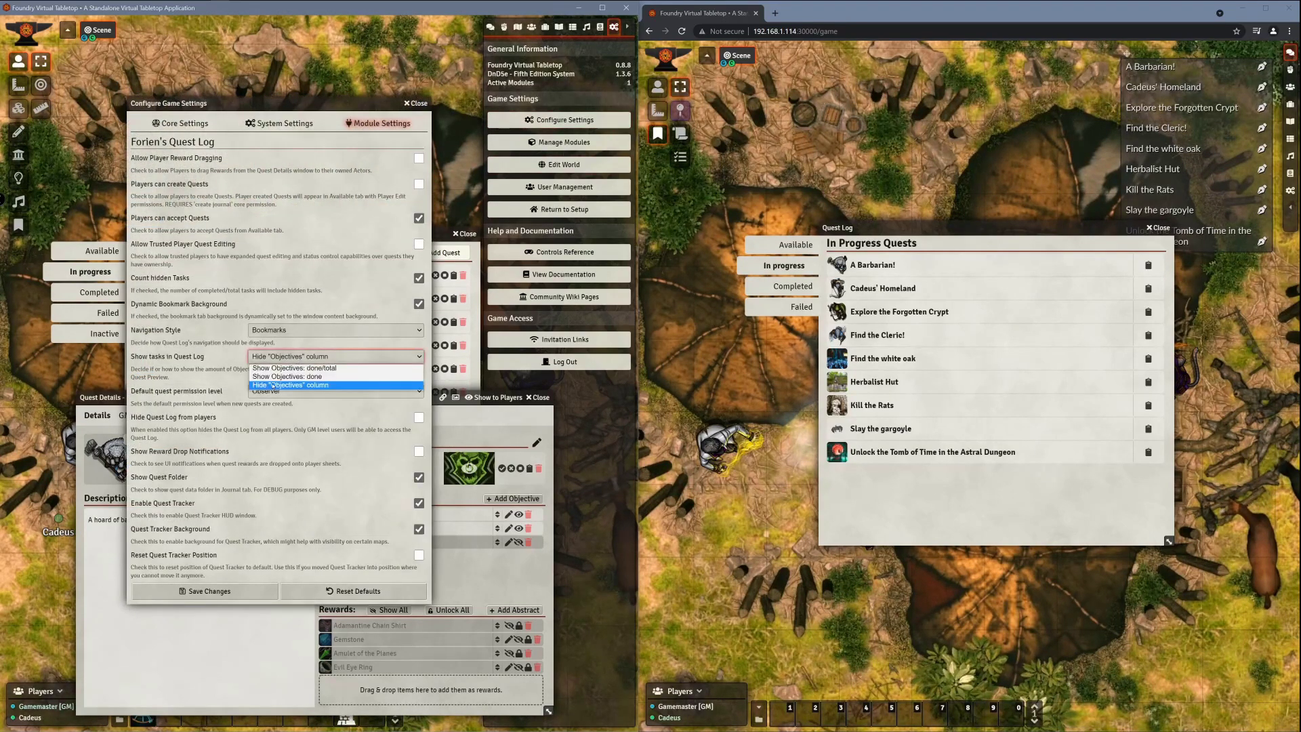
{"action": "left_click", "coordinate": [269, 382]}
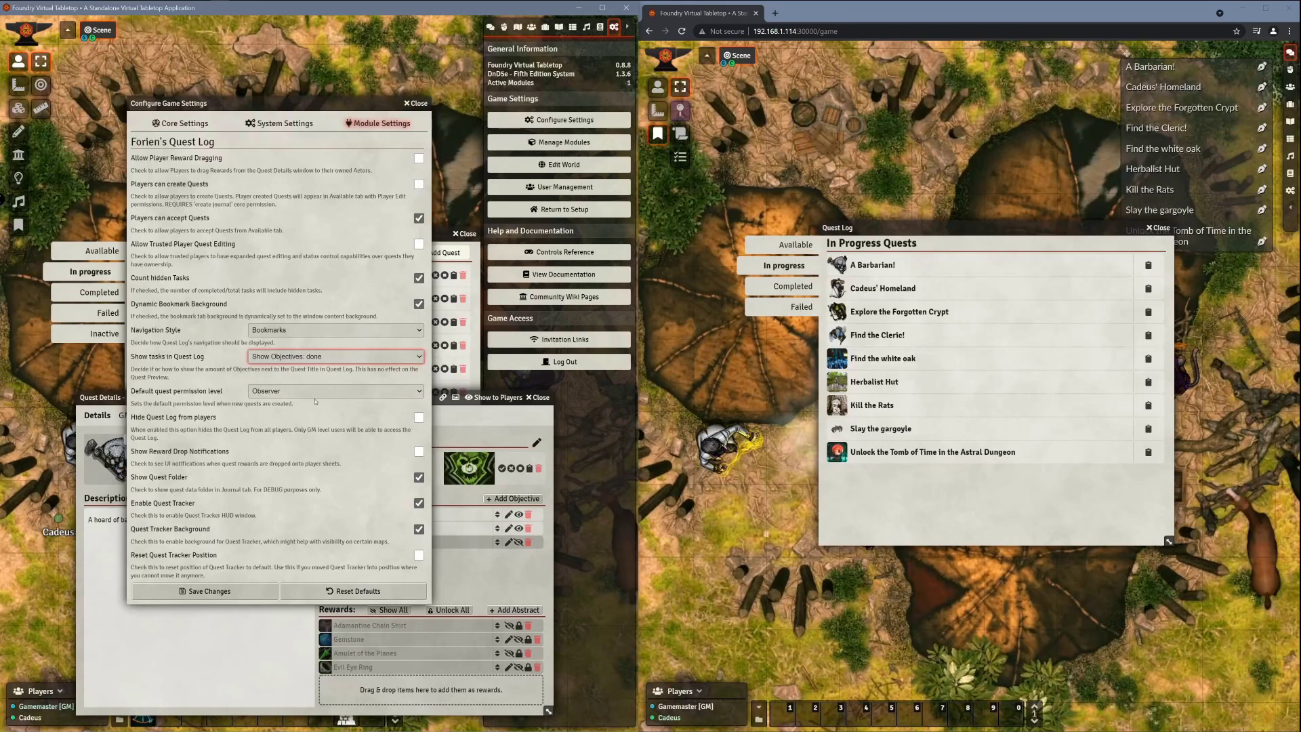
{"action": "left_click", "coordinate": [205, 590]}
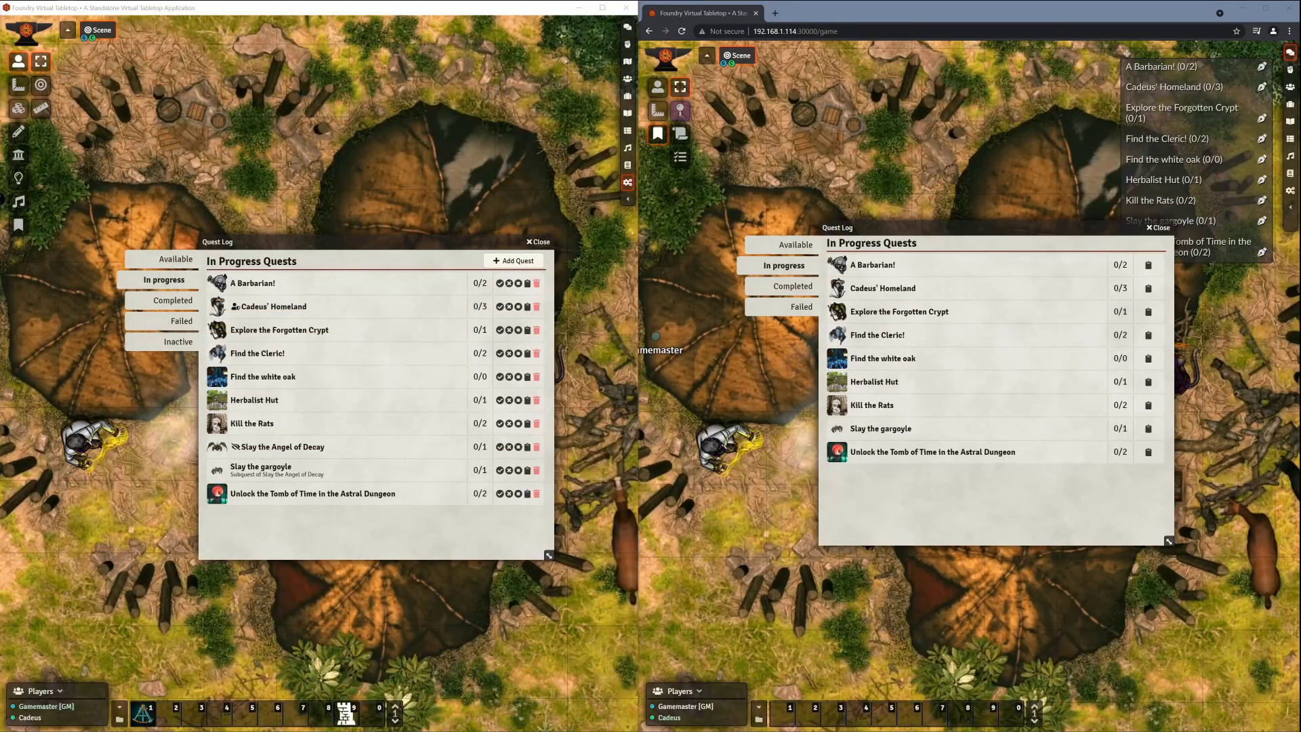
Step: Add a new quest from the Gamemaster's quest log and move its details window below the inactive quest list
{"action": "left_click_drag", "start_coordinate": [400, 243], "coordinate": [403, 246]}
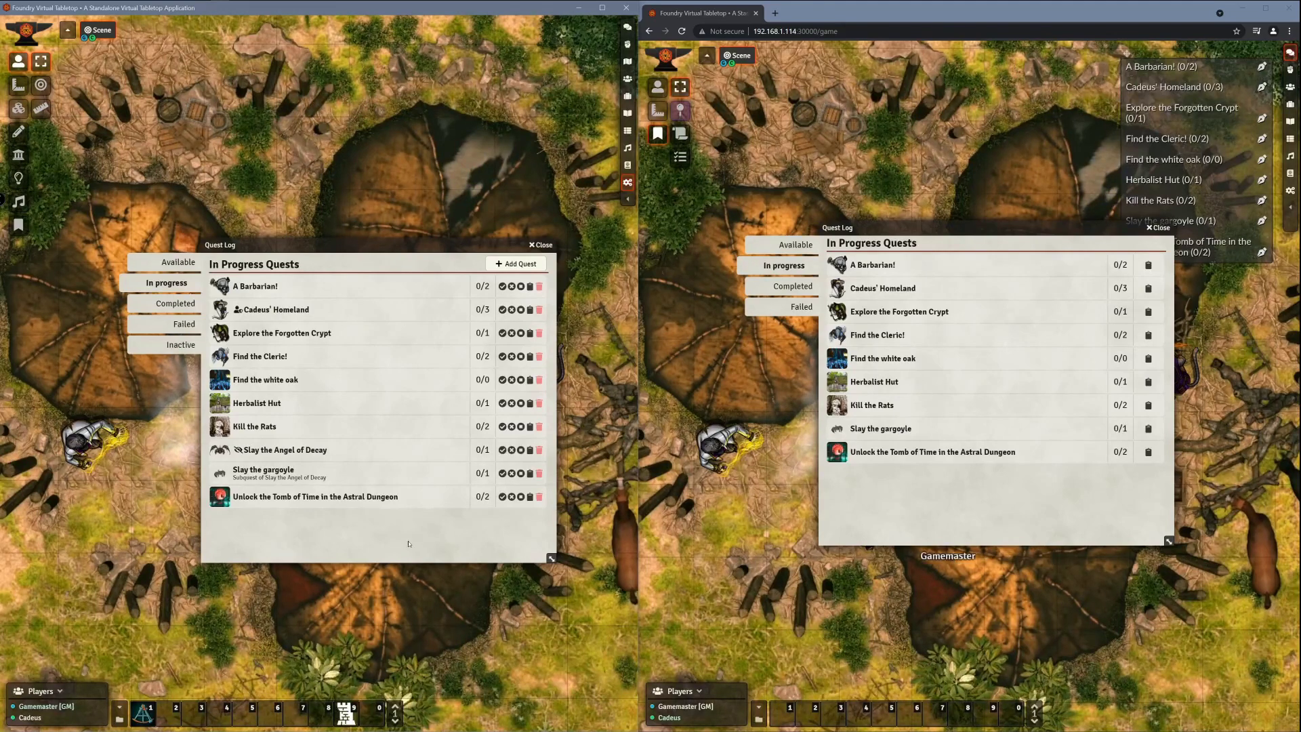
{"action": "left_click", "coordinate": [514, 265]}
{"action": "left_click_drag", "start_coordinate": [405, 220], "coordinate": [461, 366]}
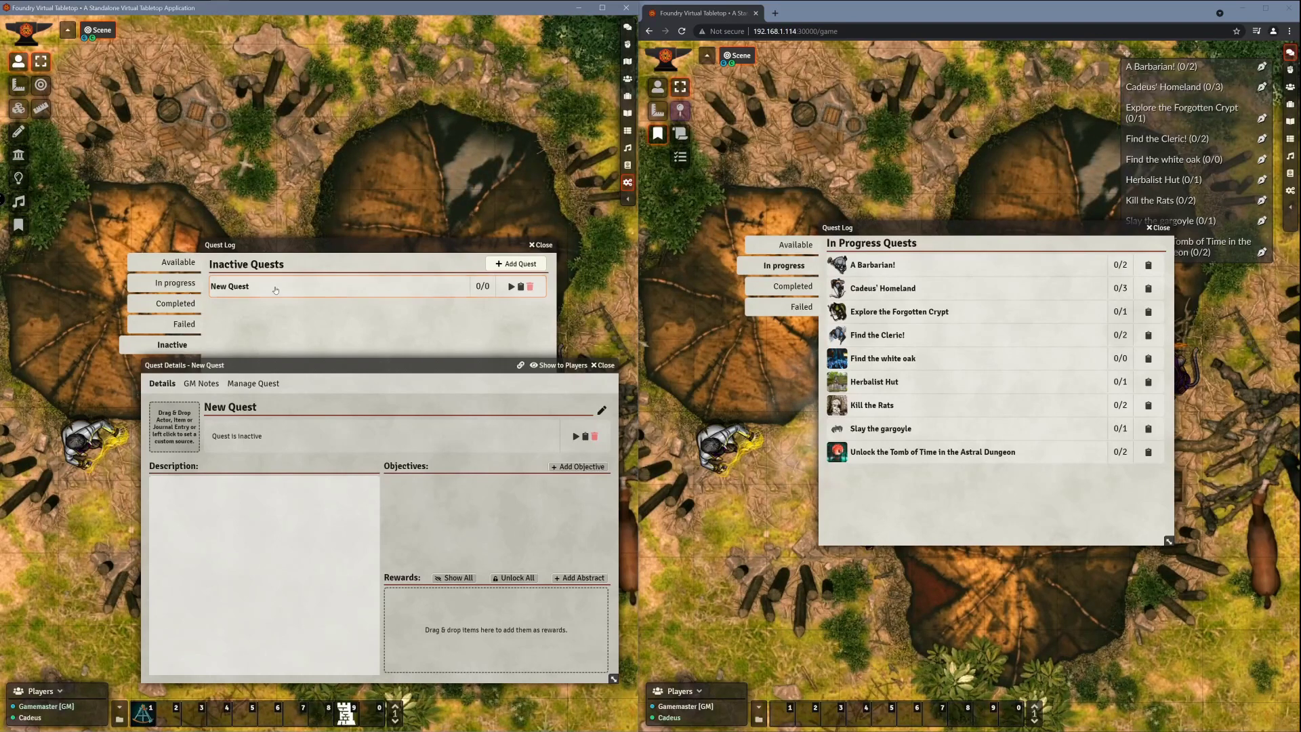
{"action": "left_click_drag", "start_coordinate": [331, 368], "coordinate": [335, 374]}
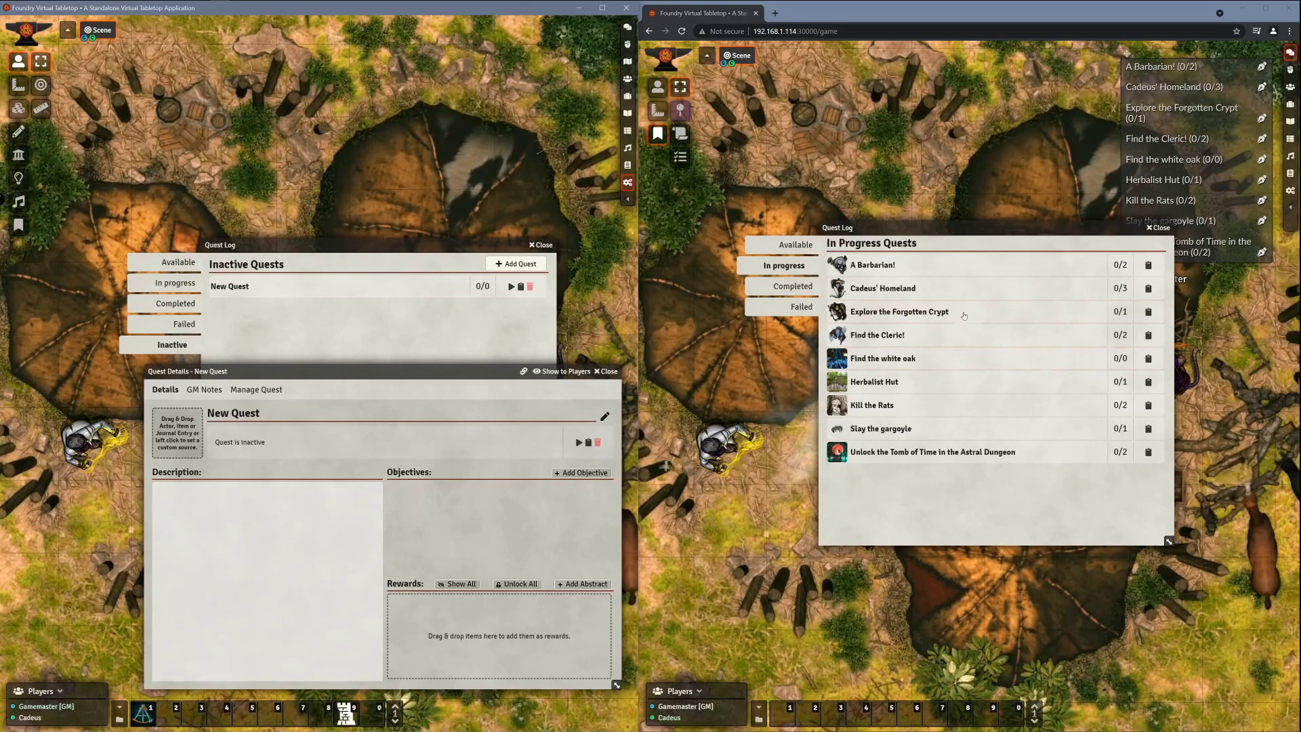
Step: Rename the new quest to New Quest Yeah! and close its details window
{"action": "left_click_drag", "start_coordinate": [409, 370], "coordinate": [409, 319]}
{"action": "left_click", "coordinate": [604, 365]}
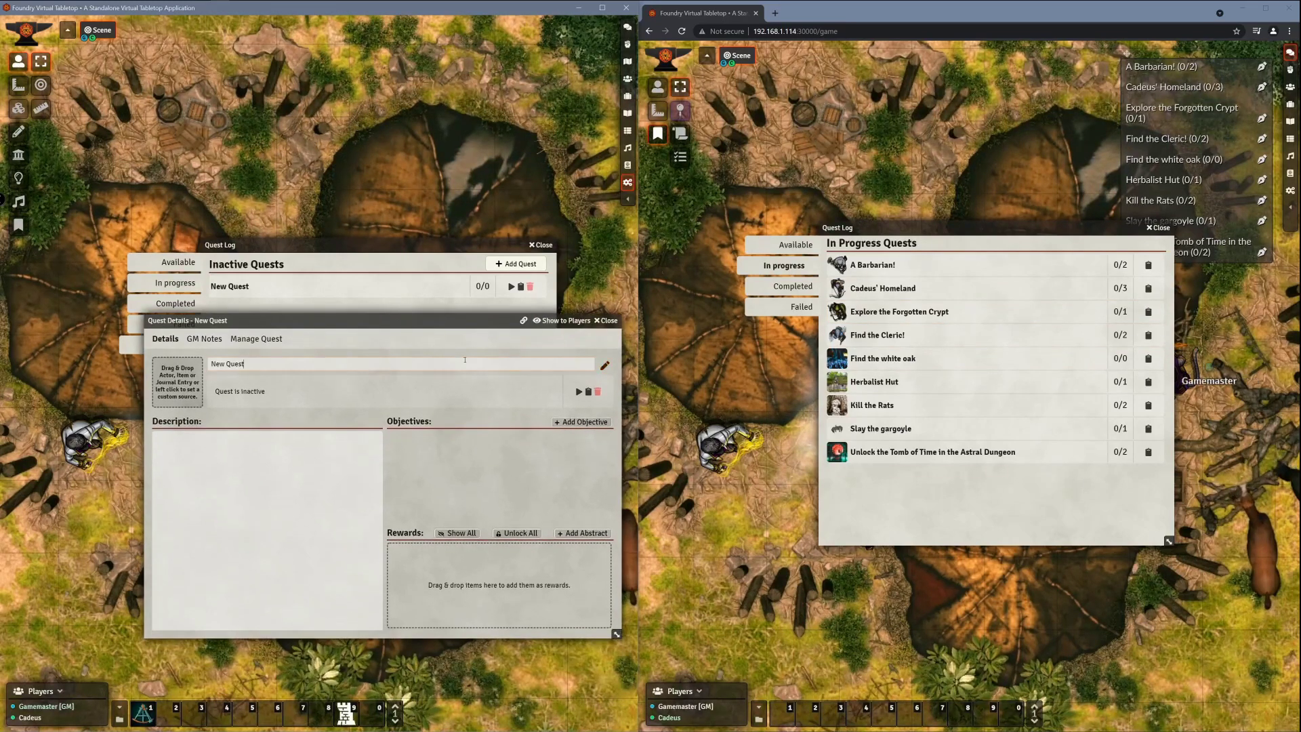
{"action": "type", "text": "Y"}
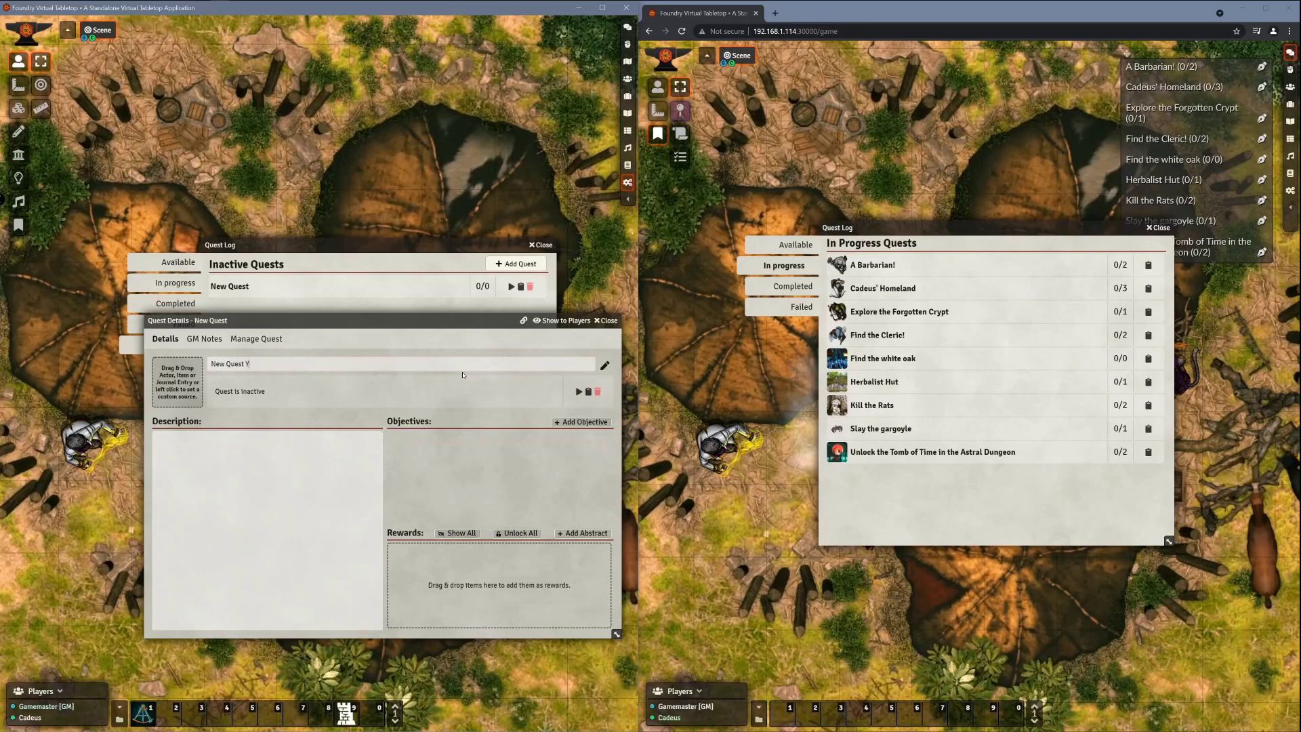
{"action": "type", "text": "ee"}
{"action": "key", "text": "BackSpace"}
{"action": "key", "text": "BackSpace"}
{"action": "key", "text": "BackSpace"}
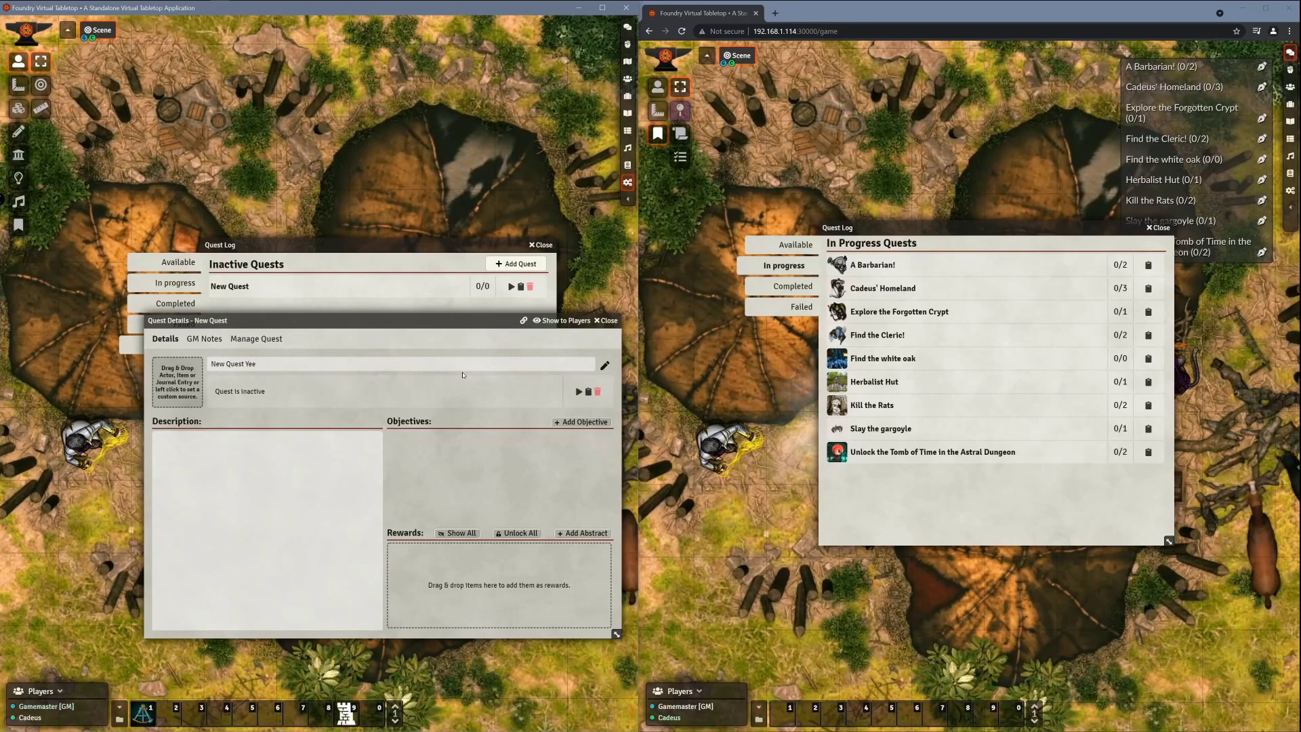
{"action": "type", "text": "ah!"}
{"action": "key", "text": "Return"}
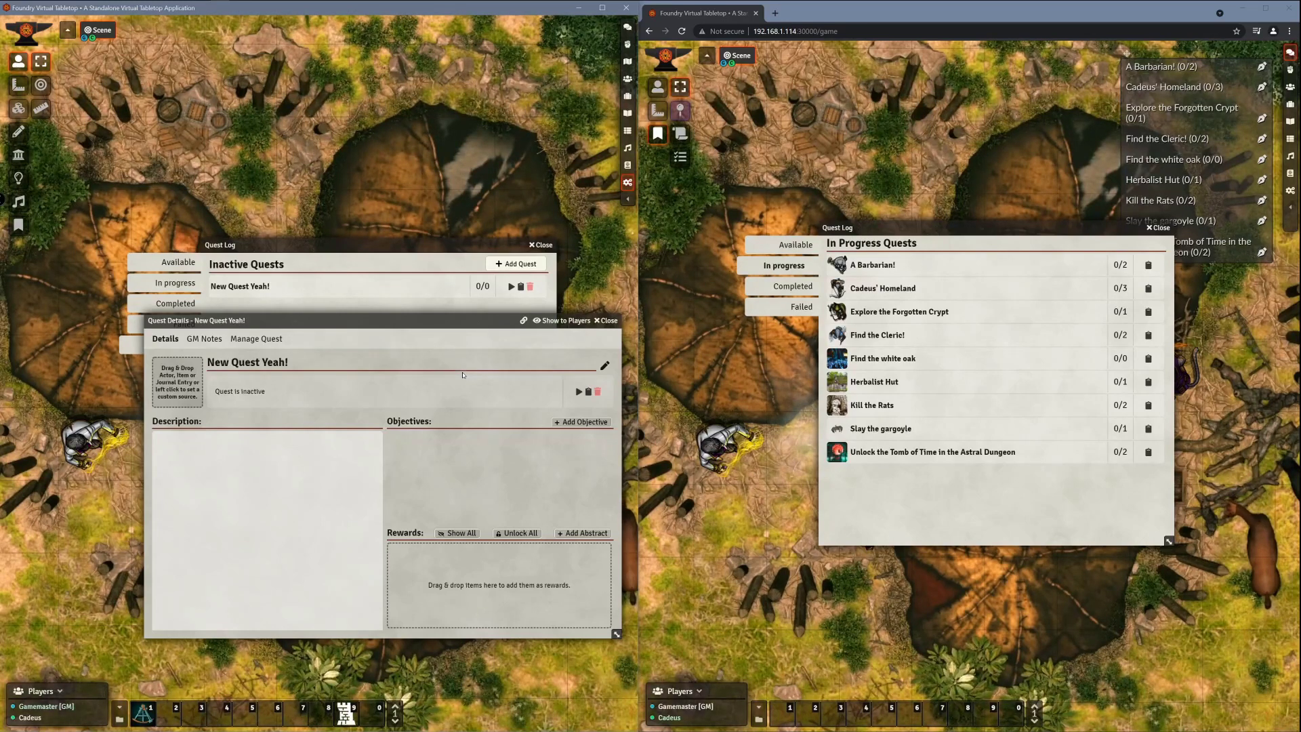
{"action": "left_click", "coordinate": [606, 321]}
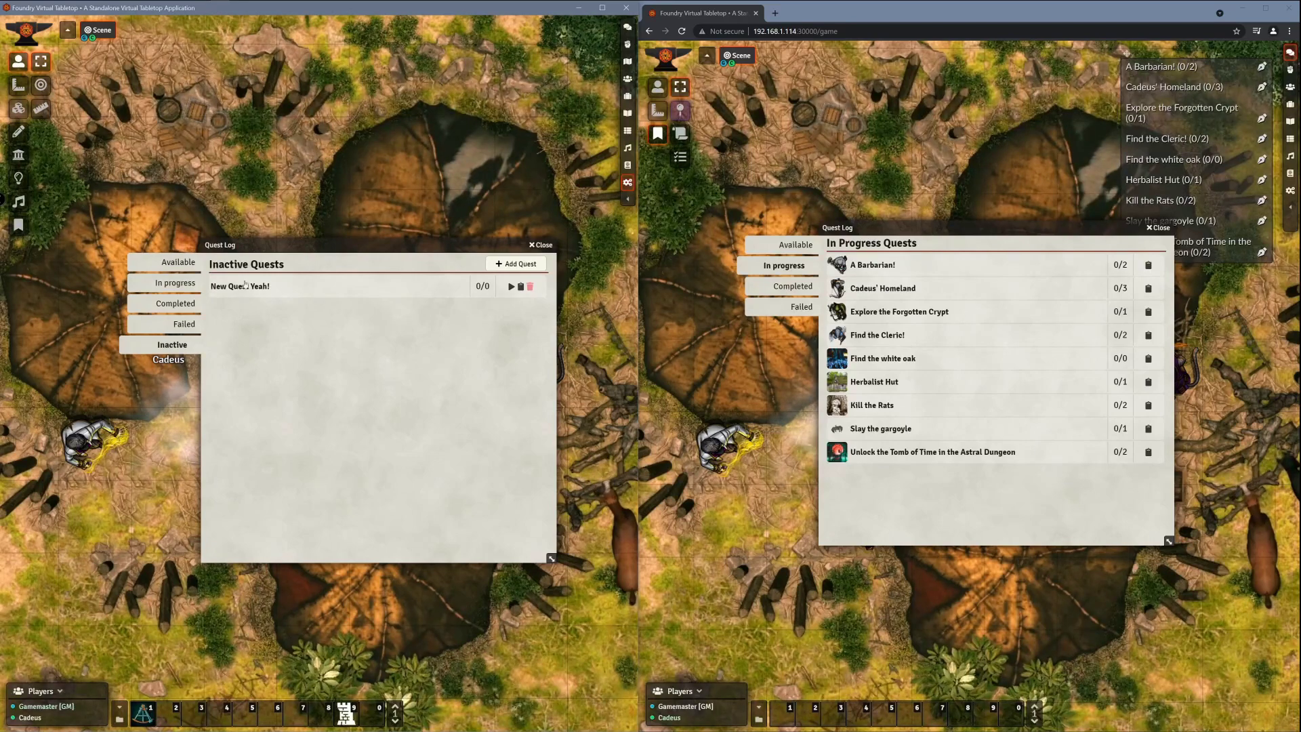
Step: Add another new quest to the Gamemaster's quest log
{"action": "left_click", "coordinate": [512, 264]}
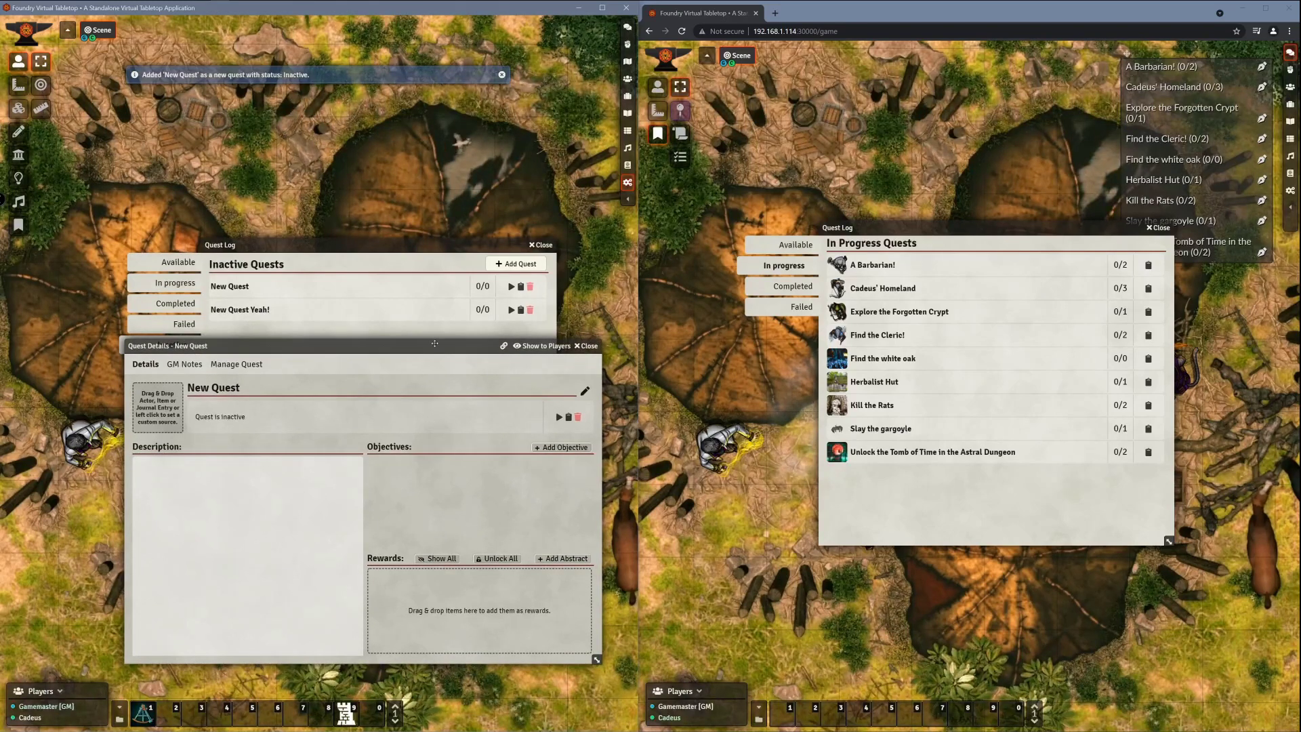
Step: Try to add another quest while the new quest's details window is still open, then close that window
{"action": "left_click", "coordinate": [506, 264]}
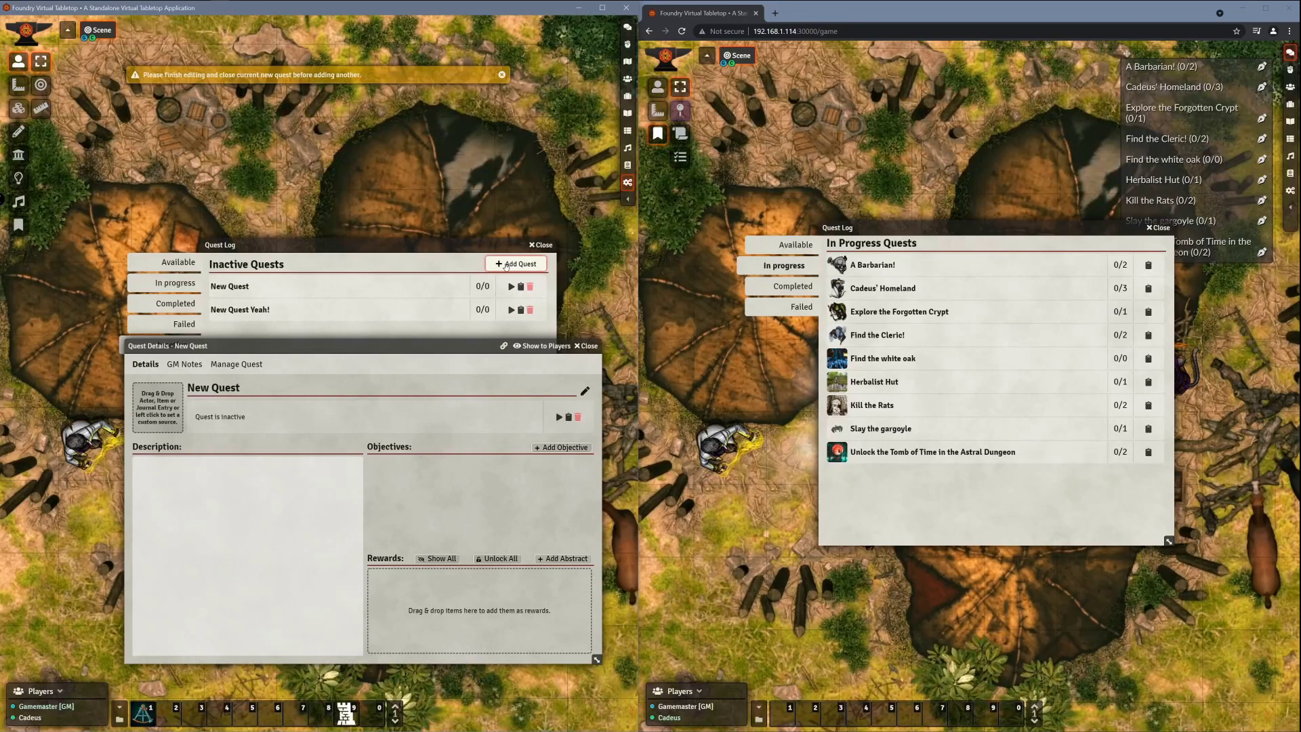
{"action": "left_click", "coordinate": [446, 247]}
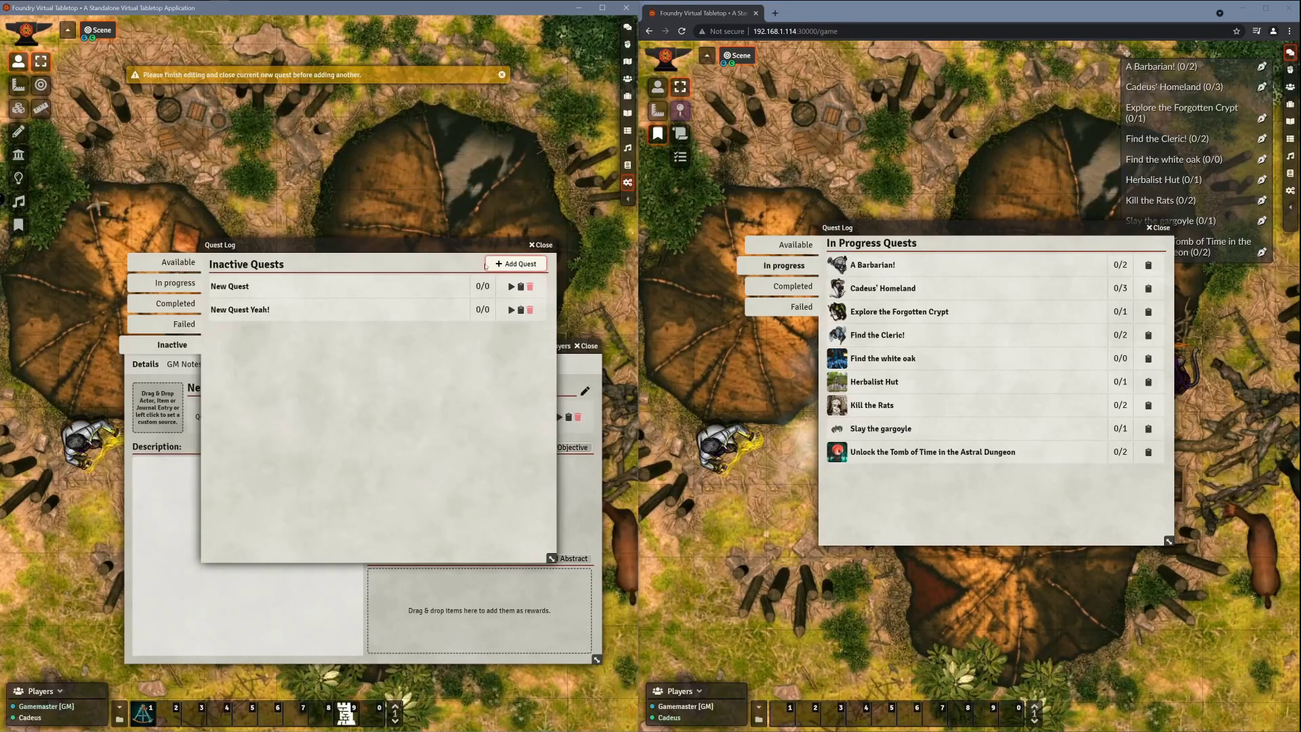
{"action": "left_click_drag", "start_coordinate": [413, 255], "coordinate": [413, 306]}
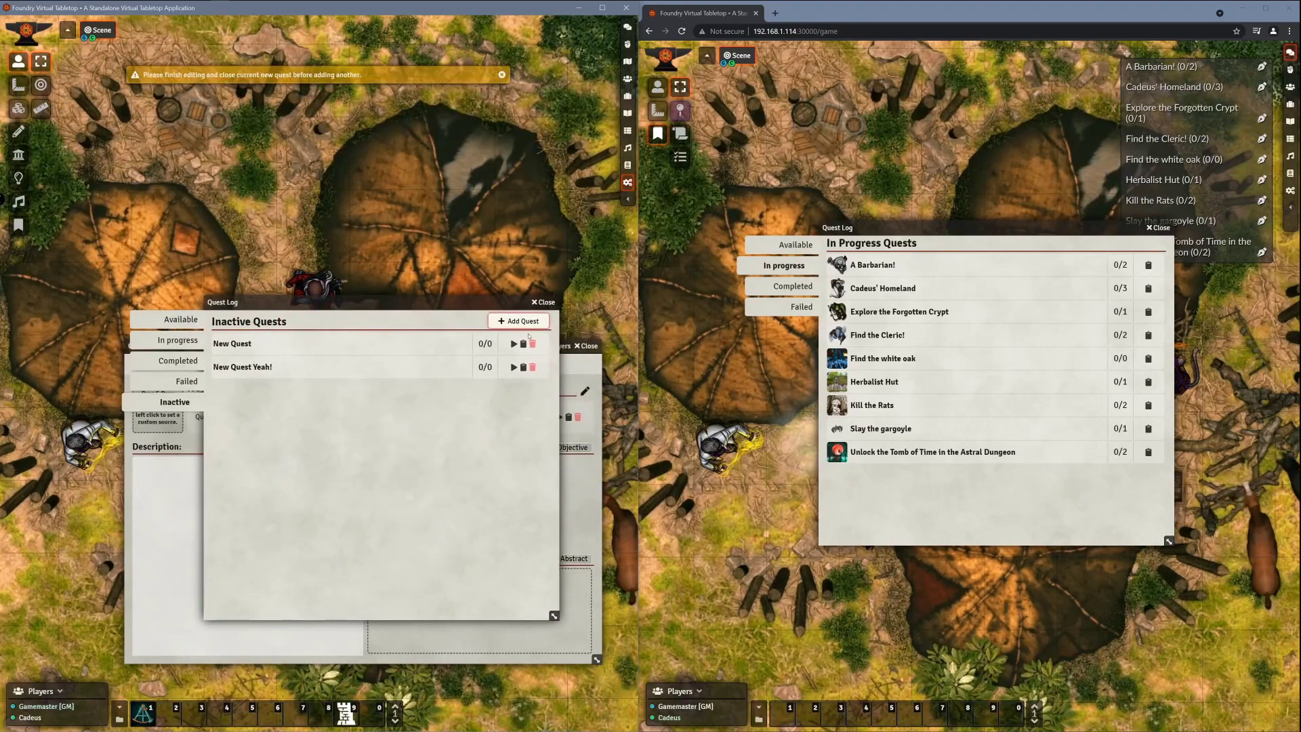
{"action": "left_click", "coordinate": [522, 323]}
{"action": "mouse_move", "coordinate": [371, 349]}
{"action": "left_mouse_down"}
{"action": "mouse_move", "coordinate": [398, 353]}
{"action": "mouse_move", "coordinate": [358, 350]}
{"action": "mouse_move", "coordinate": [365, 371]}
{"action": "mouse_move", "coordinate": [364, 332]}
{"action": "mouse_move", "coordinate": [370, 365]}
{"action": "mouse_move", "coordinate": [368, 351]}
{"action": "left_mouse_up"}
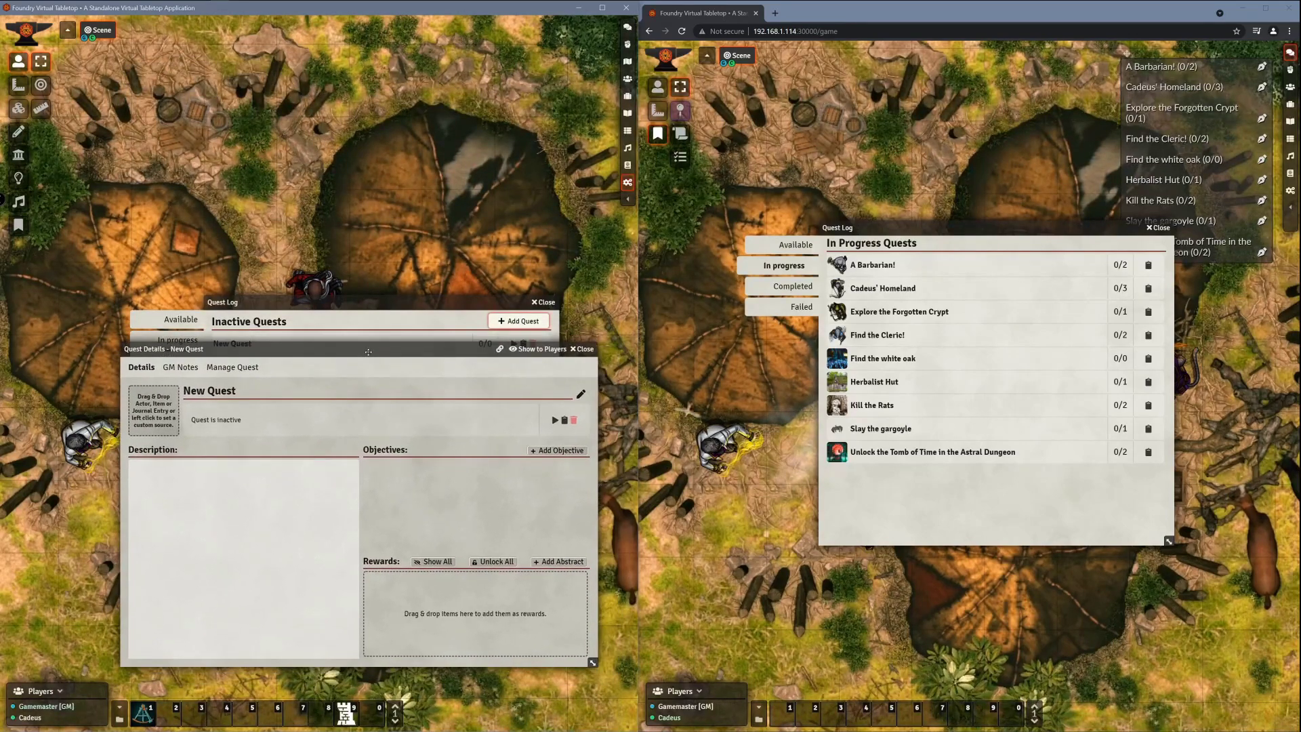
{"action": "left_click", "coordinate": [504, 323]}
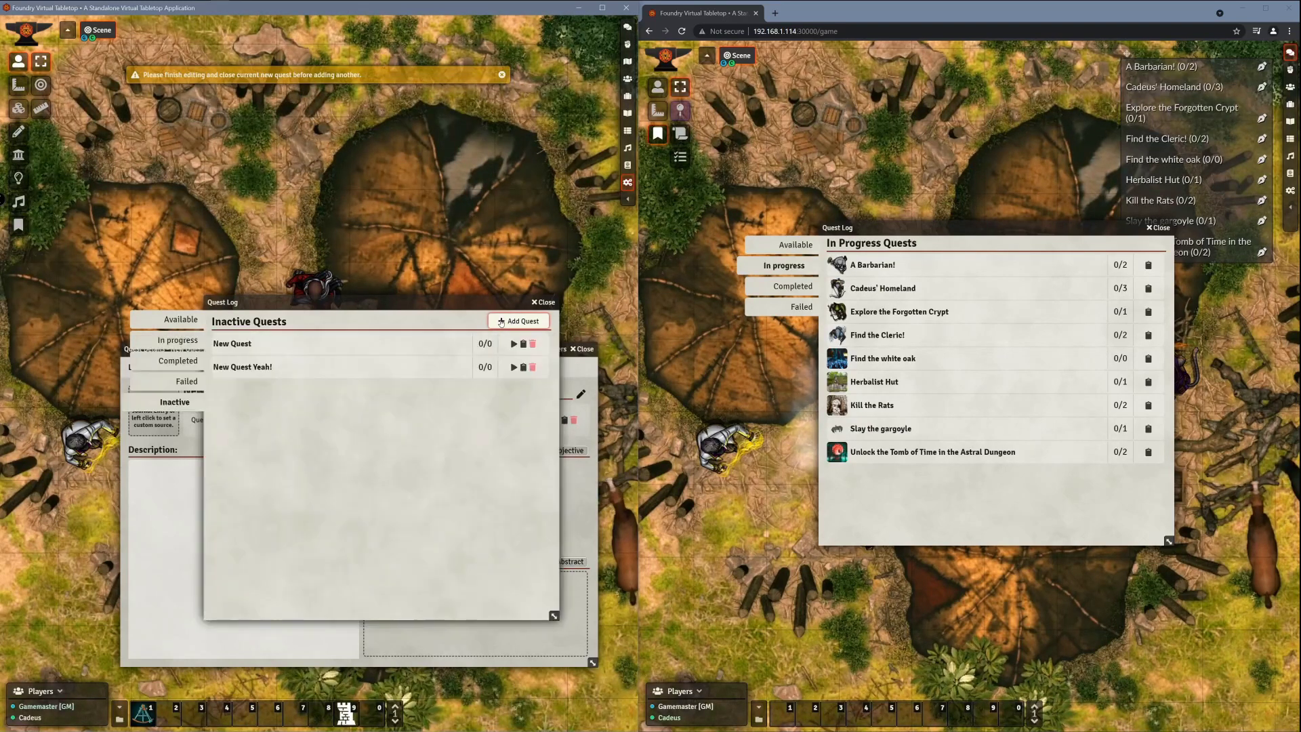
{"action": "left_click", "coordinate": [505, 321]}
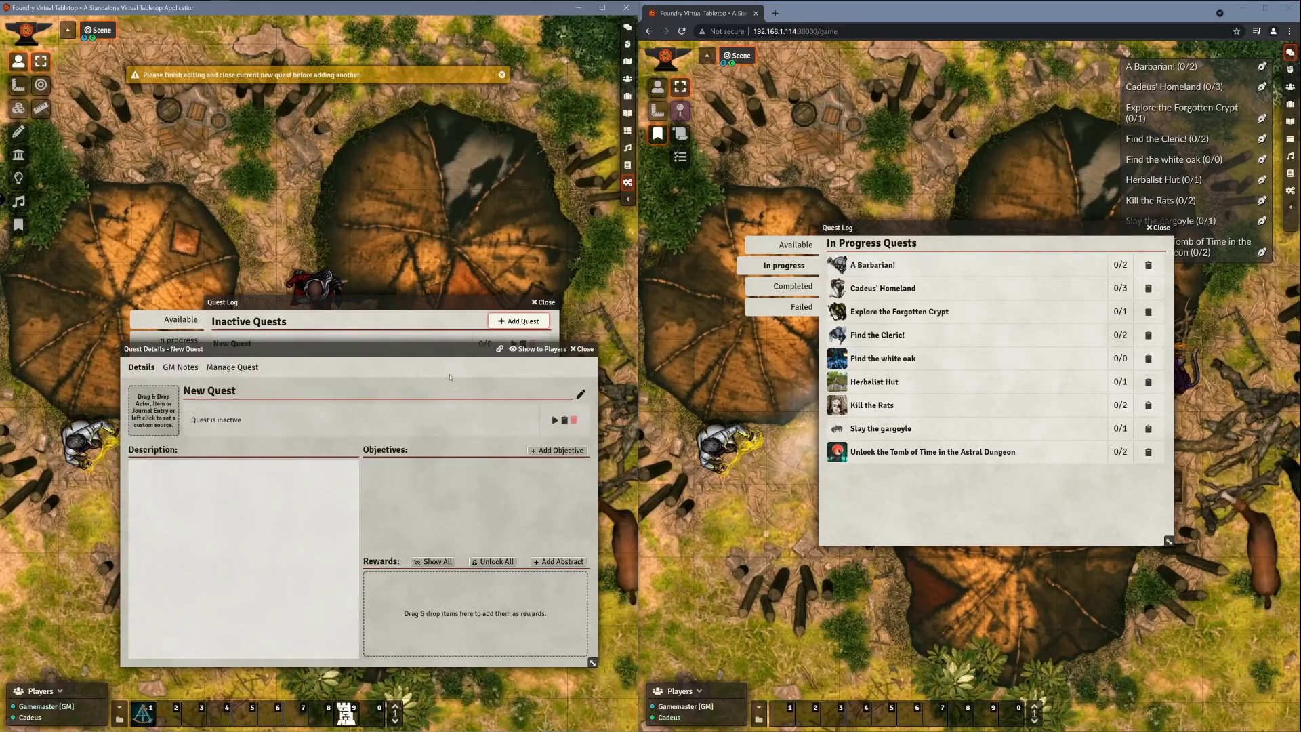
{"action": "mouse_move", "coordinate": [446, 349]}
{"action": "left_mouse_down"}
{"action": "mouse_move", "coordinate": [432, 357]}
{"action": "mouse_move", "coordinate": [460, 352]}
{"action": "left_mouse_up"}
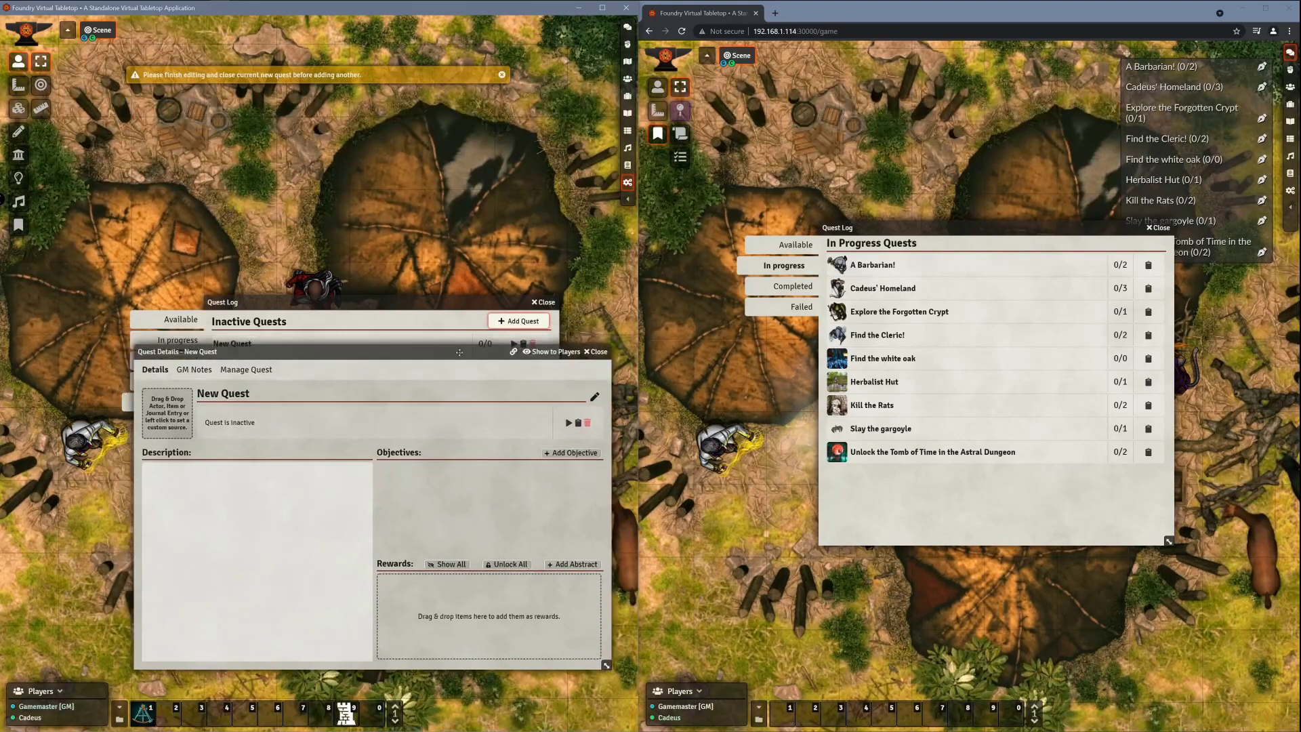
{"action": "left_click", "coordinate": [597, 351]}
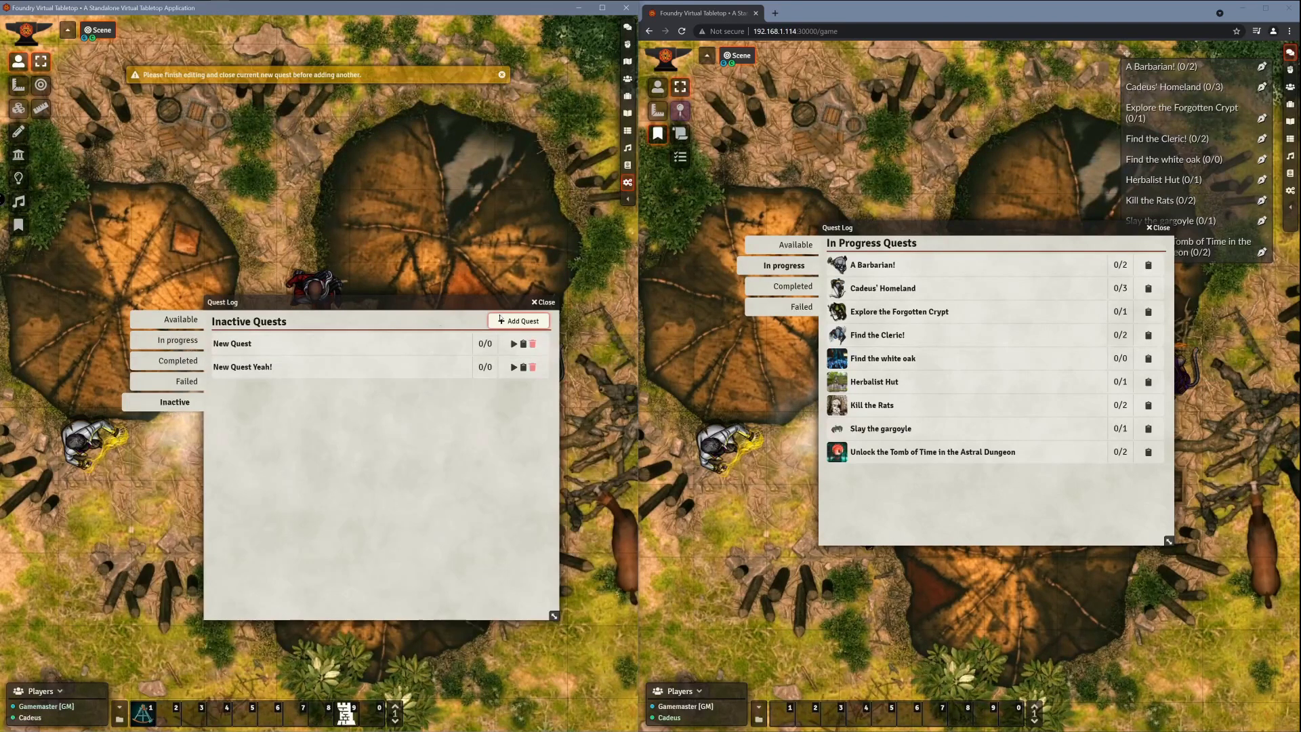
Step: Add another new quest and try to add a subquest to it before closing its details window
{"action": "left_click", "coordinate": [519, 322]}
{"action": "left_click_drag", "start_coordinate": [405, 222], "coordinate": [441, 344]}
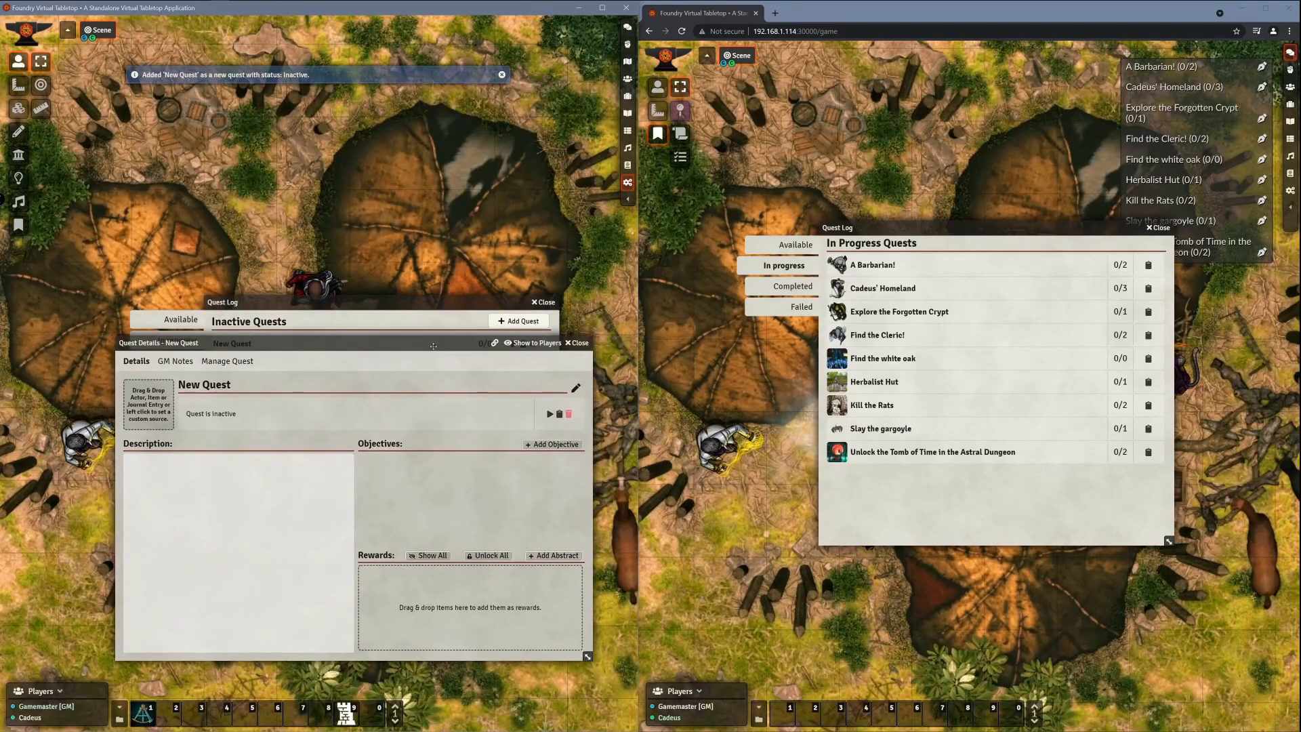
{"action": "left_click", "coordinate": [239, 361]}
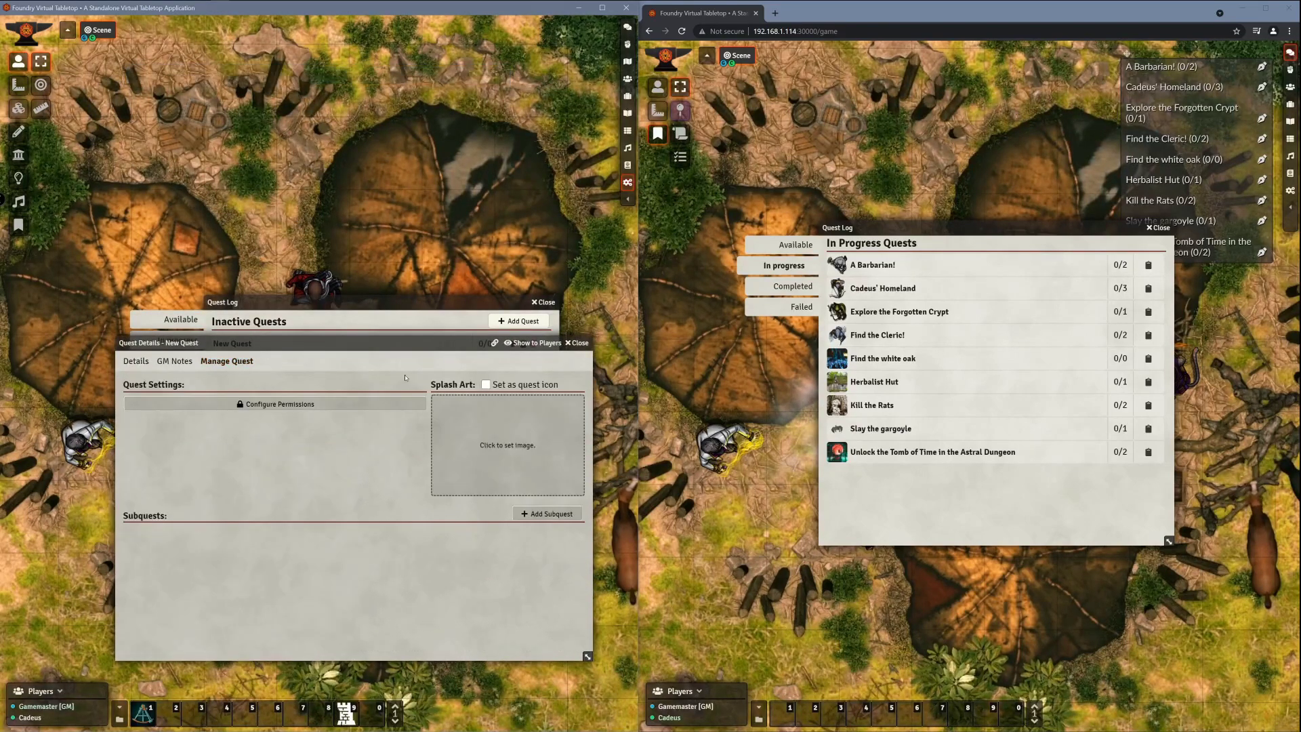
{"action": "left_click", "coordinate": [535, 514]}
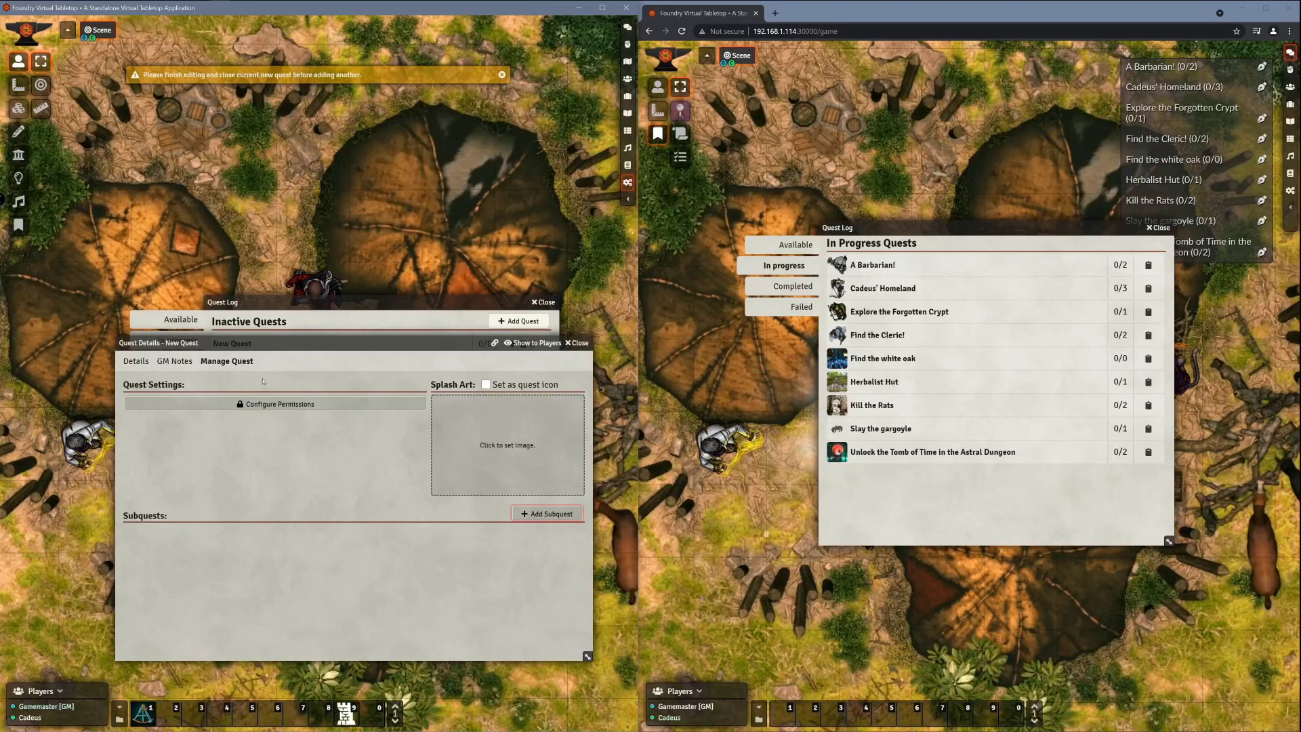
{"action": "left_click", "coordinate": [578, 342]}
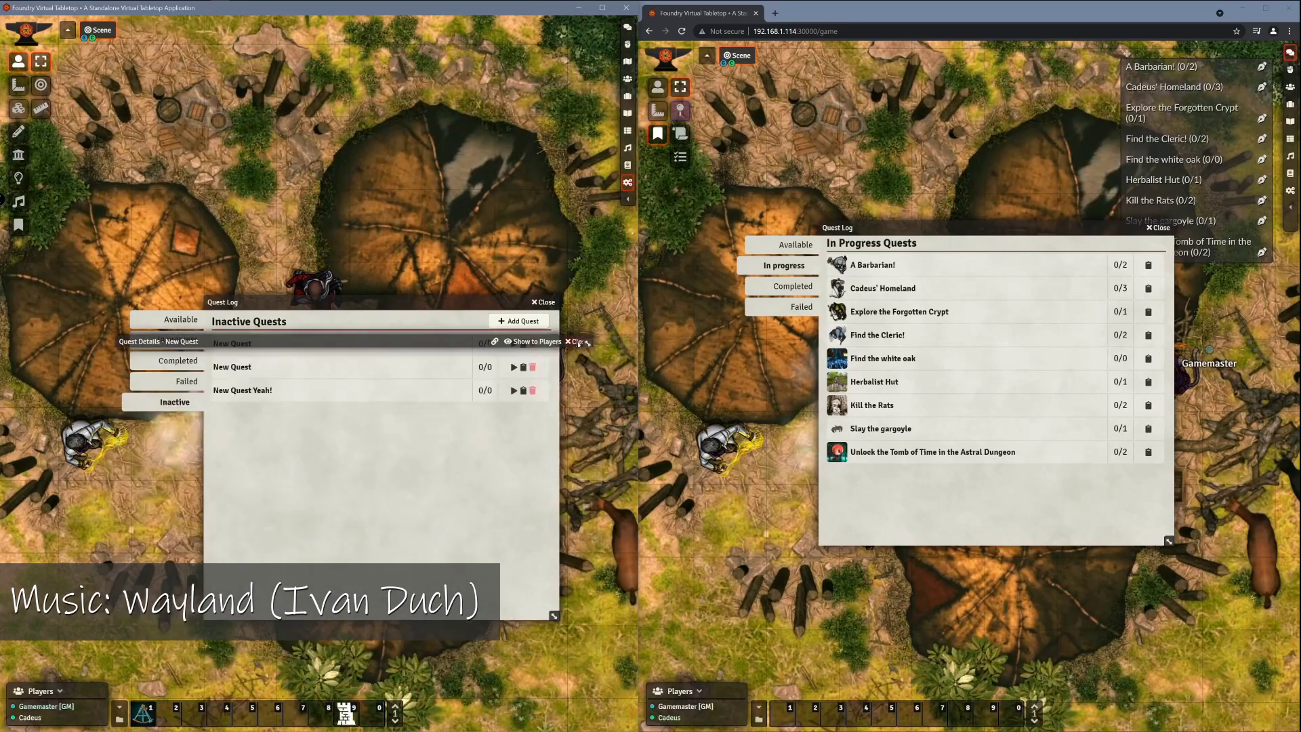
Step: Add a subquest to the topmost New Quest in the inactive list and close the subquest's details window
{"action": "left_click", "coordinate": [288, 348]}
{"action": "left_click", "coordinate": [192, 237]}
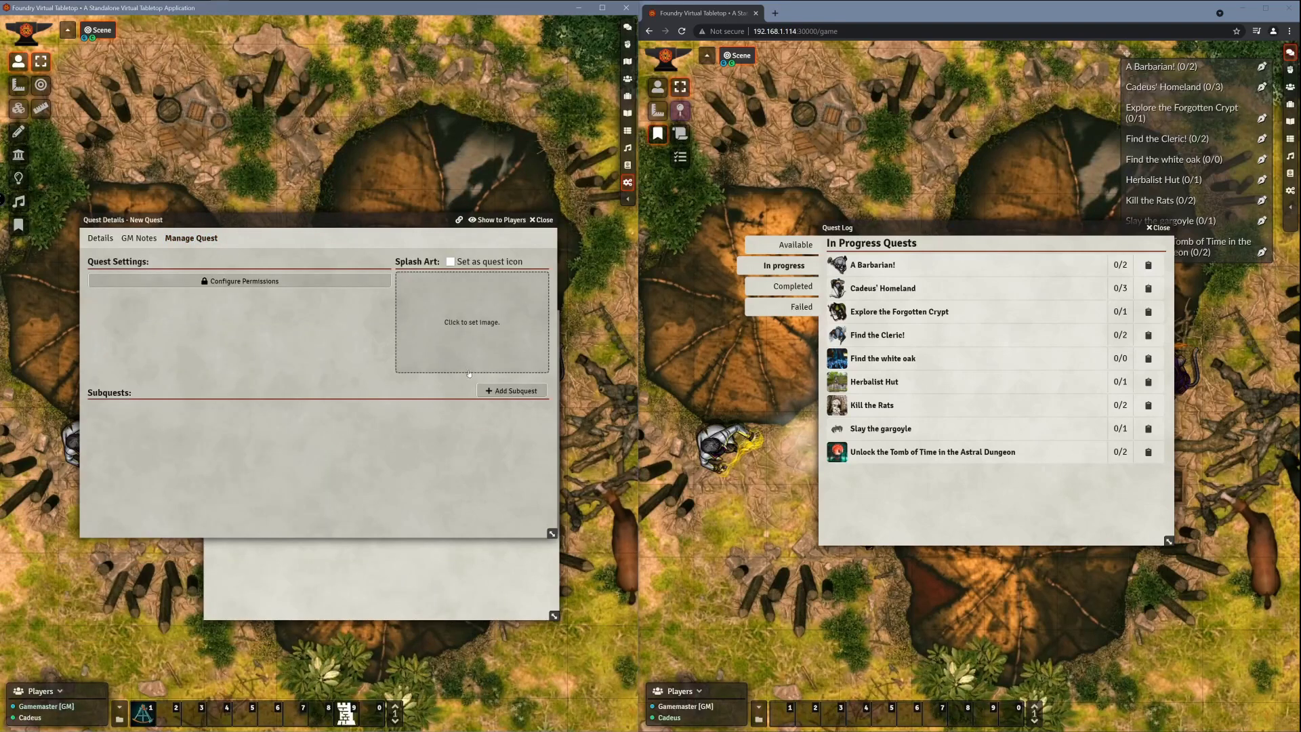
{"action": "left_click", "coordinate": [516, 392]}
{"action": "left_click_drag", "start_coordinate": [432, 225], "coordinate": [463, 328]}
{"action": "left_click", "coordinate": [565, 325]}
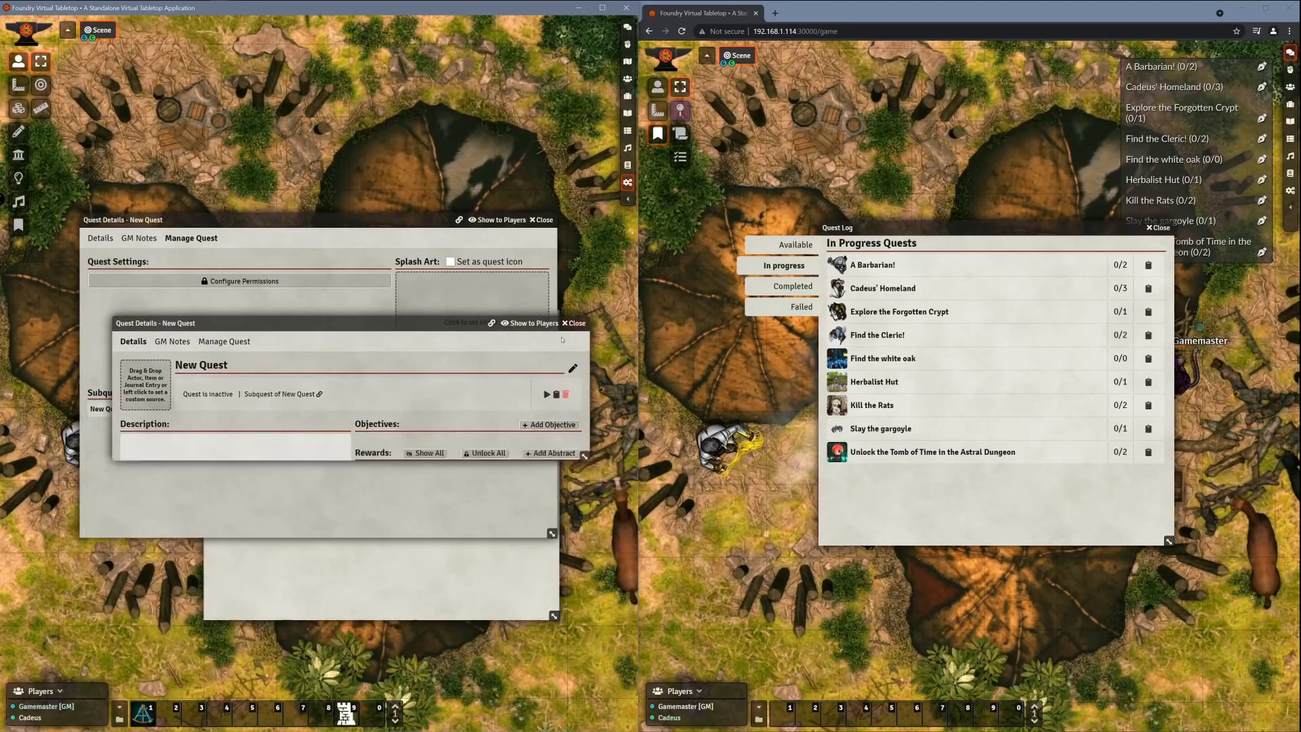
Step: Add a second subquest to the same New Quest and close both quest details windows
{"action": "left_click", "coordinate": [513, 391]}
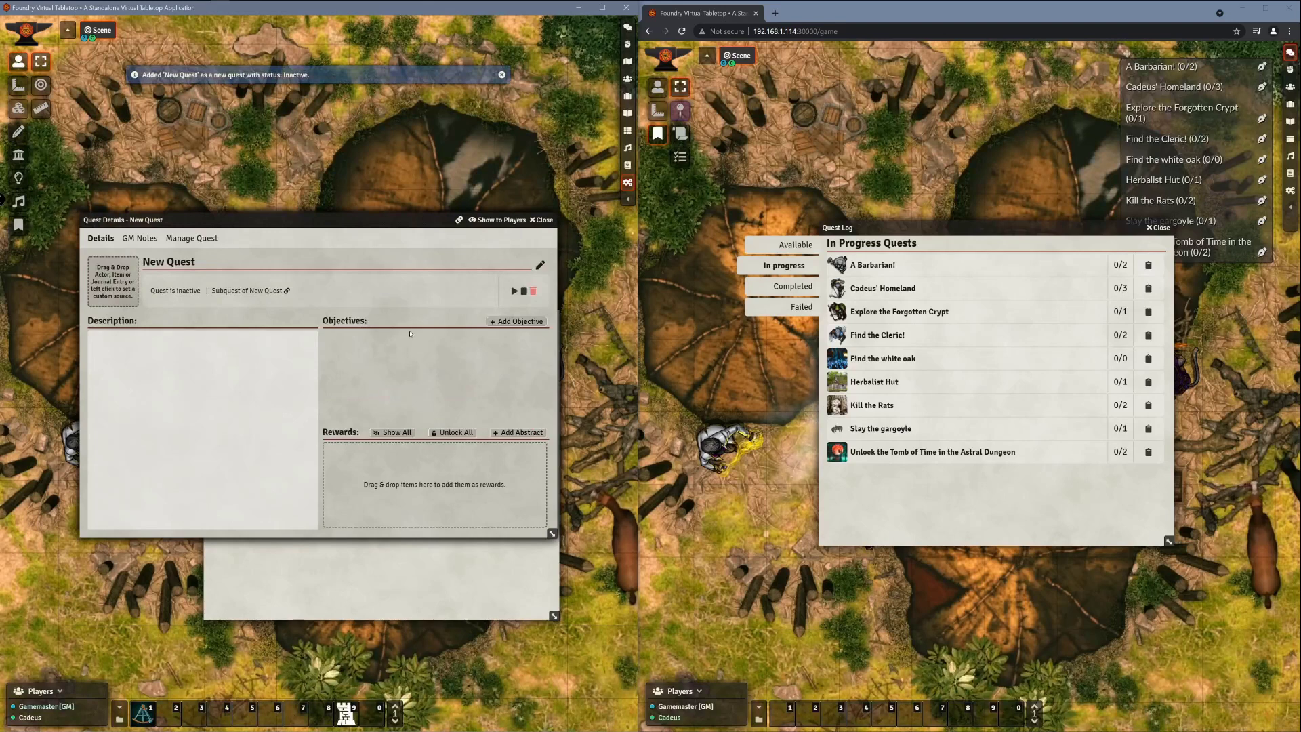
{"action": "left_click", "coordinate": [543, 222]}
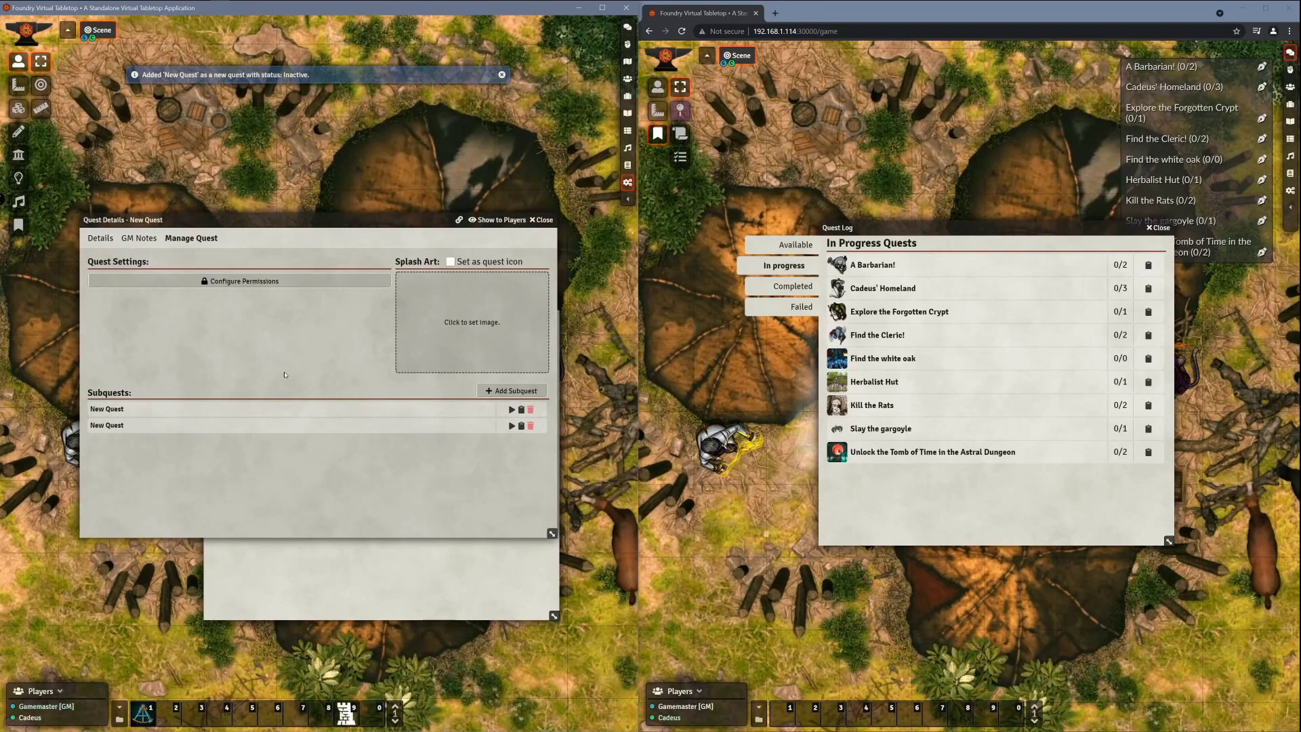
{"action": "left_click", "coordinate": [536, 220]}
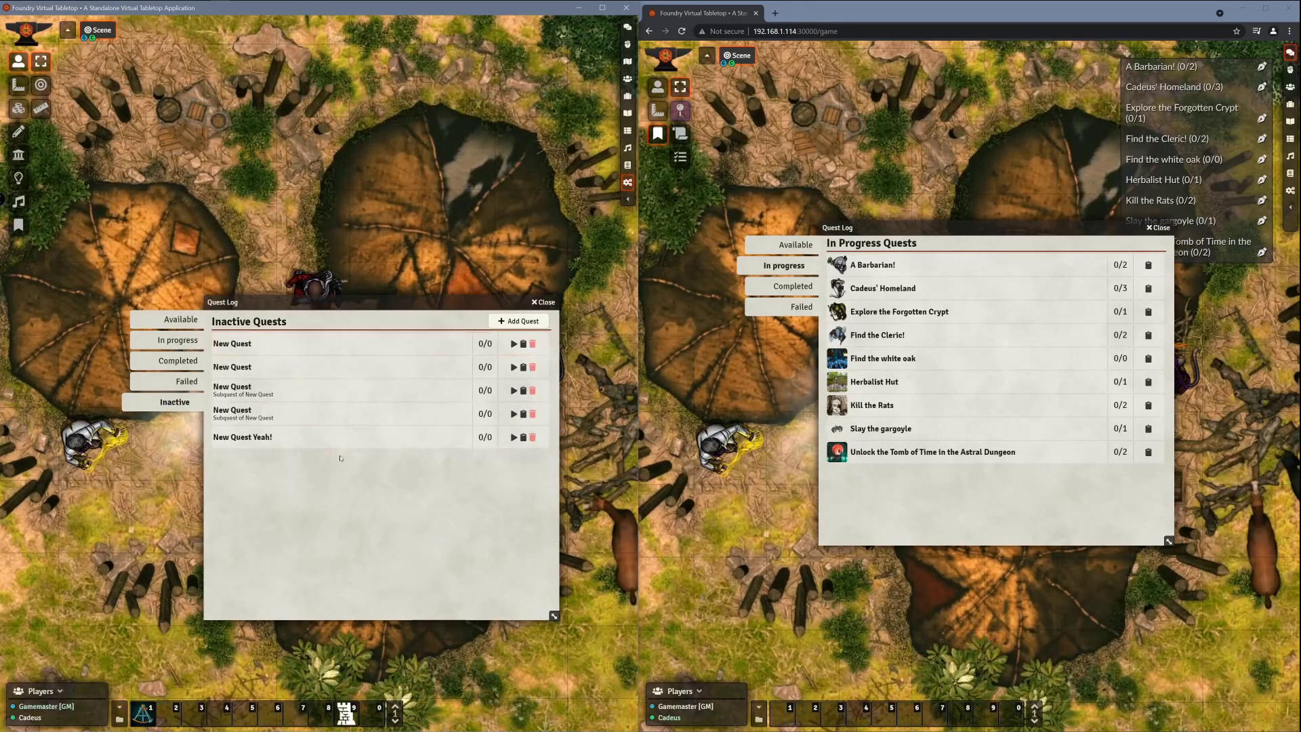
Step: Set both New Quest entries and one of the subquests to In Progress, and show the Gamemaster's in-progress quests
{"action": "left_click", "coordinate": [514, 343]}
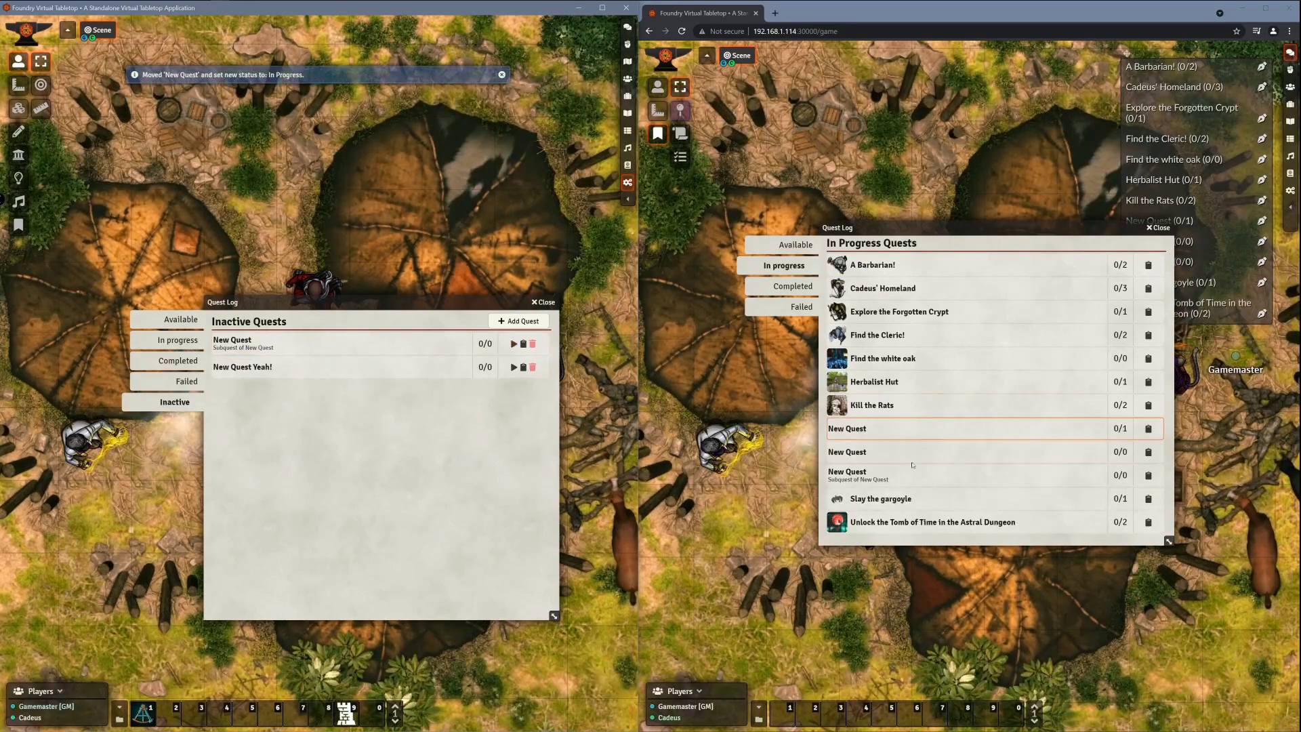
{"action": "left_click", "coordinate": [174, 339]}
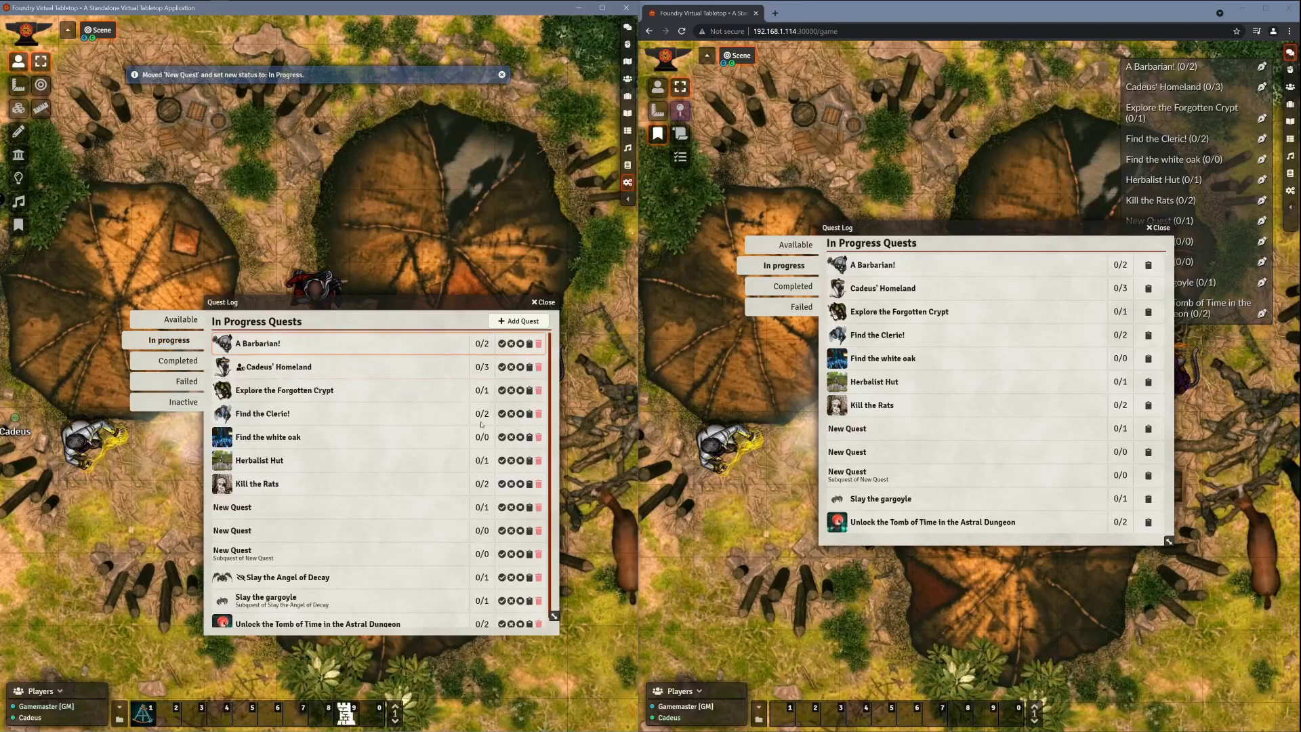
{"action": "scroll", "coordinate": [410, 528], "scroll_direction": "down", "scroll_amount": 1}
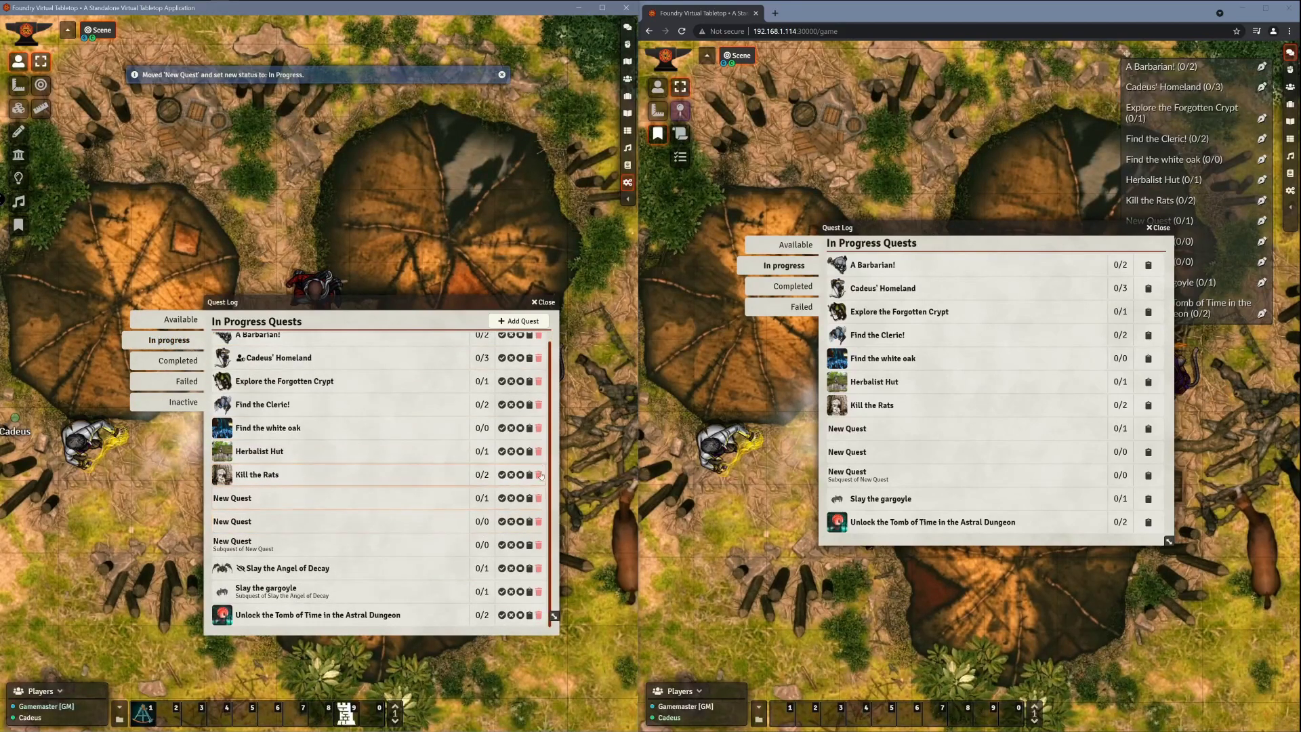
{"action": "left_click", "coordinate": [539, 405]}
{"action": "left_click_drag", "start_coordinate": [315, 339], "coordinate": [359, 379]}
{"action": "key", "text": "Escape"}
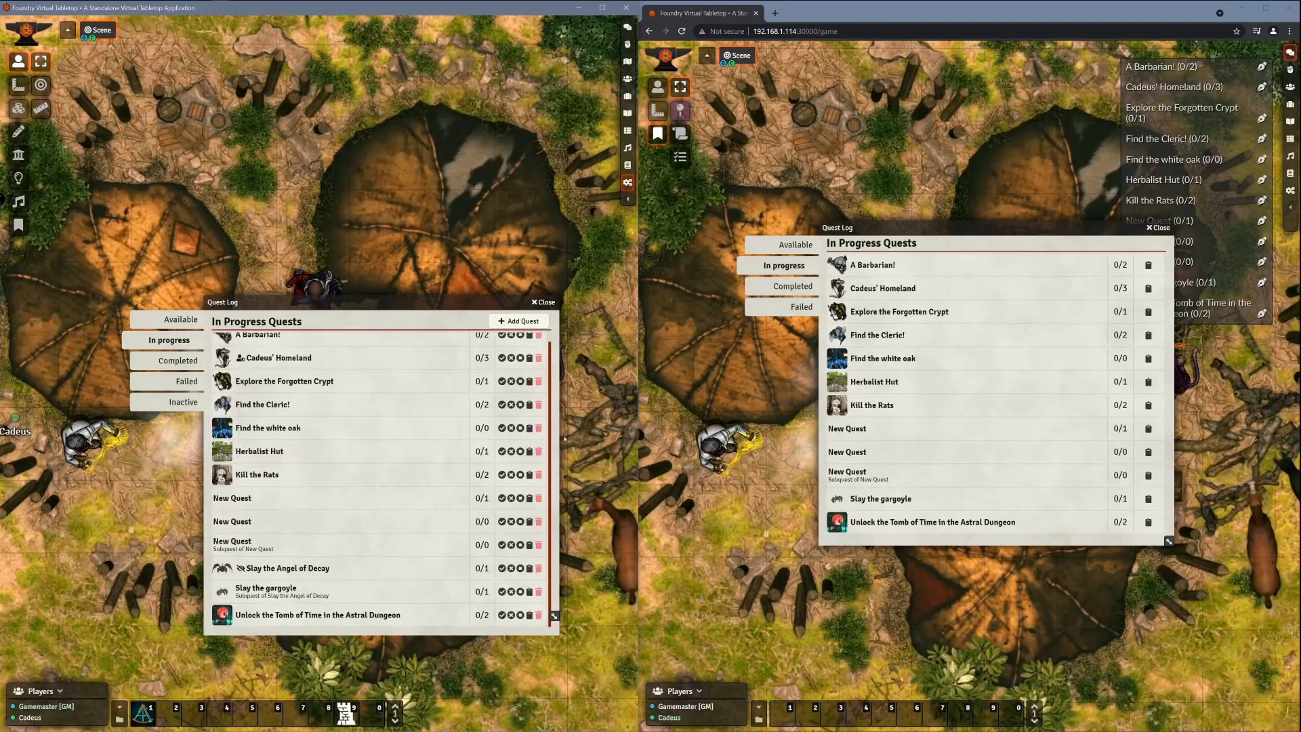
{"action": "left_click", "coordinate": [539, 451]}
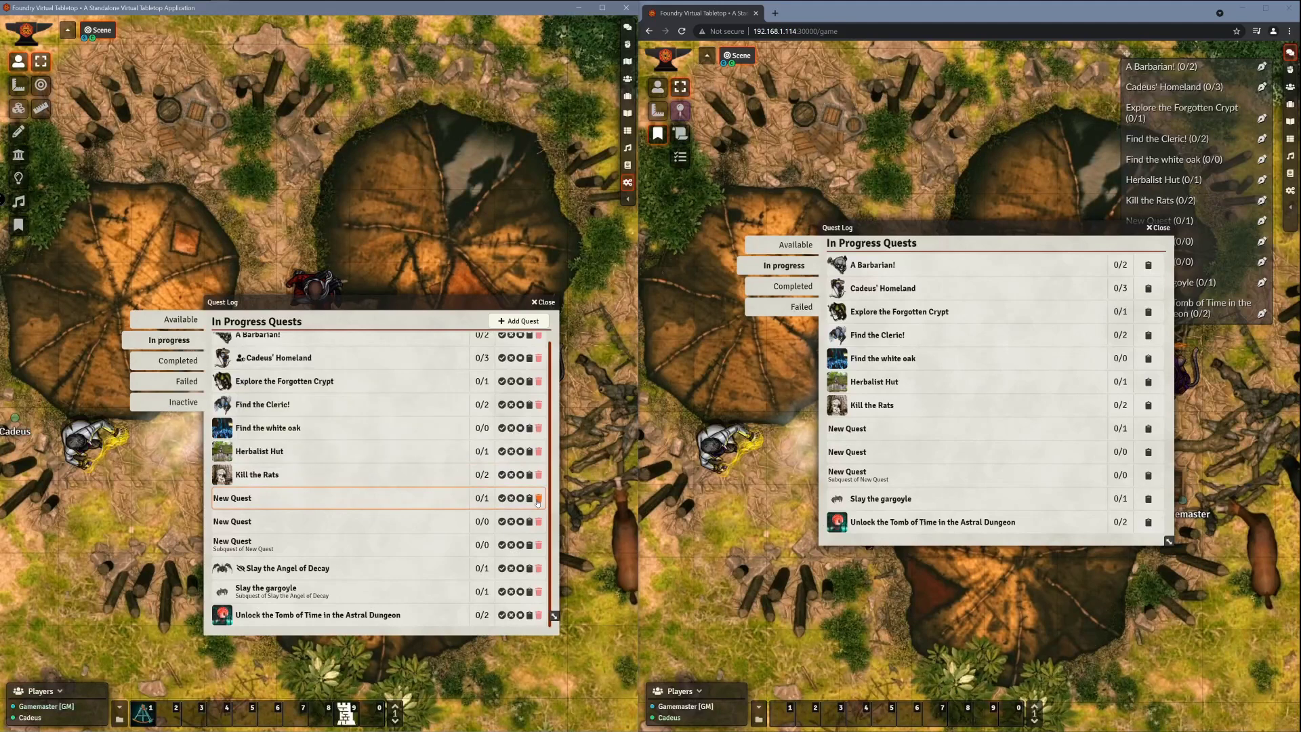
{"action": "key", "text": "Escape"}
Step: Move Kill the Rats to Available and delete the parent New Quest from the Gamemaster's in-progress list
{"action": "left_click", "coordinate": [531, 475]}
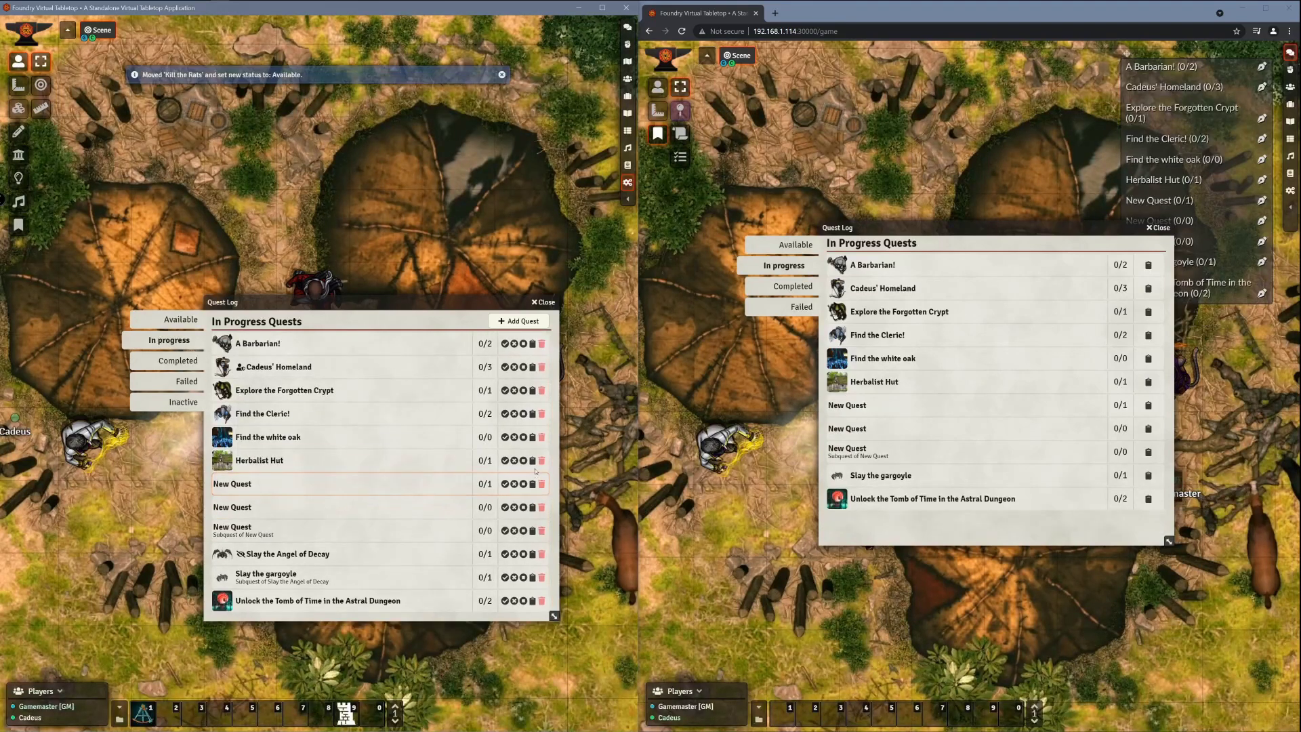
{"action": "left_click", "coordinate": [541, 461]}
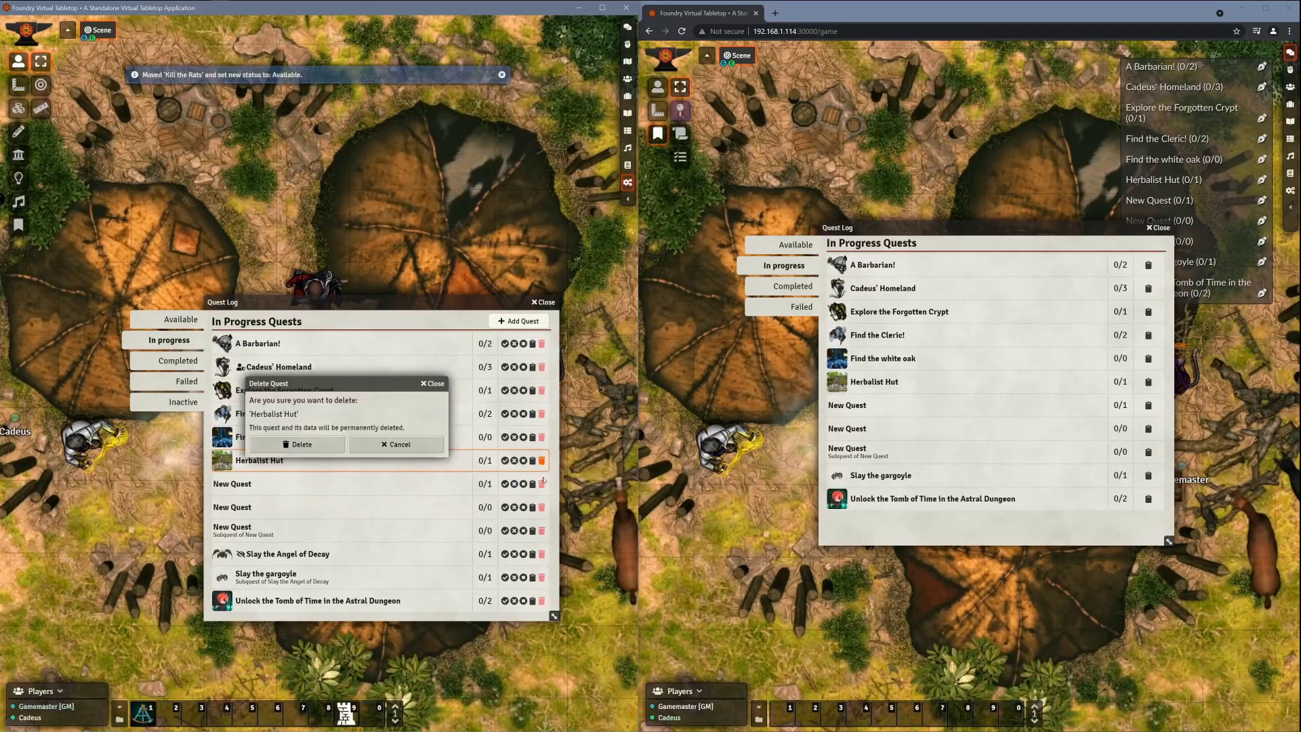
{"action": "left_click", "coordinate": [541, 530]}
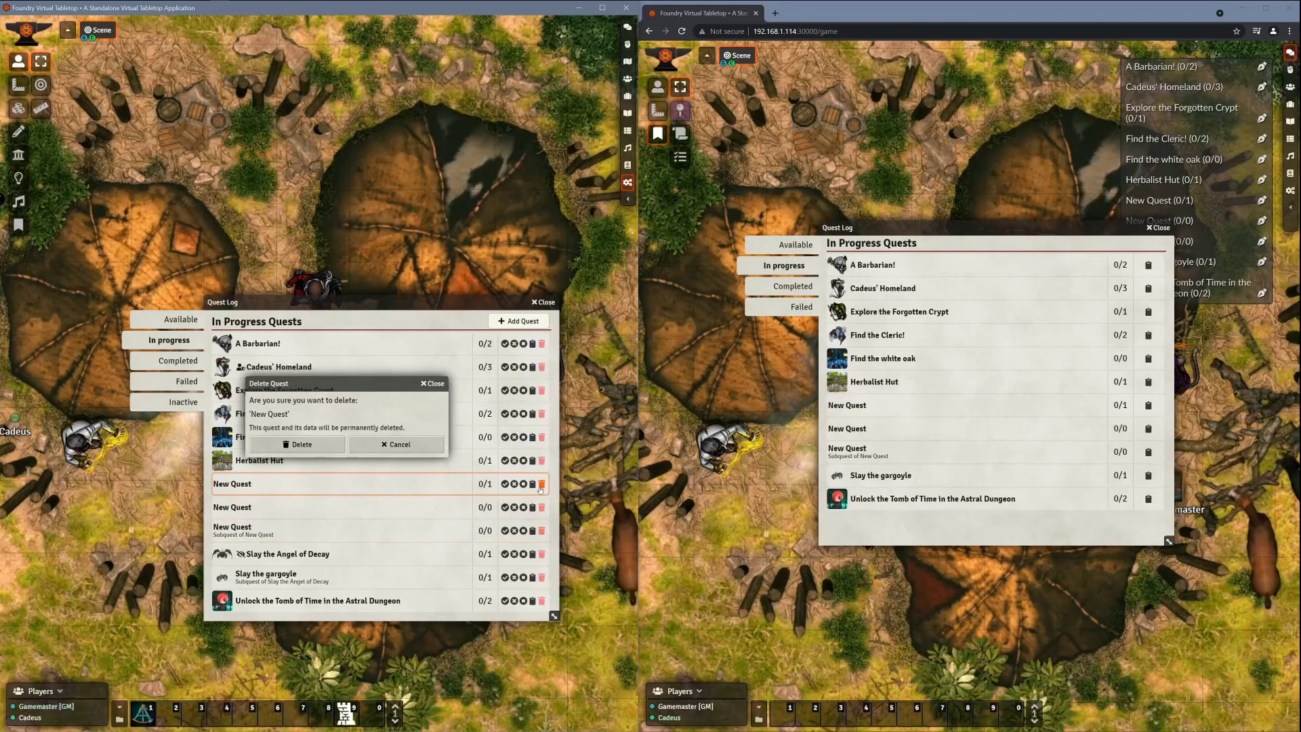
{"action": "key", "text": "Return"}
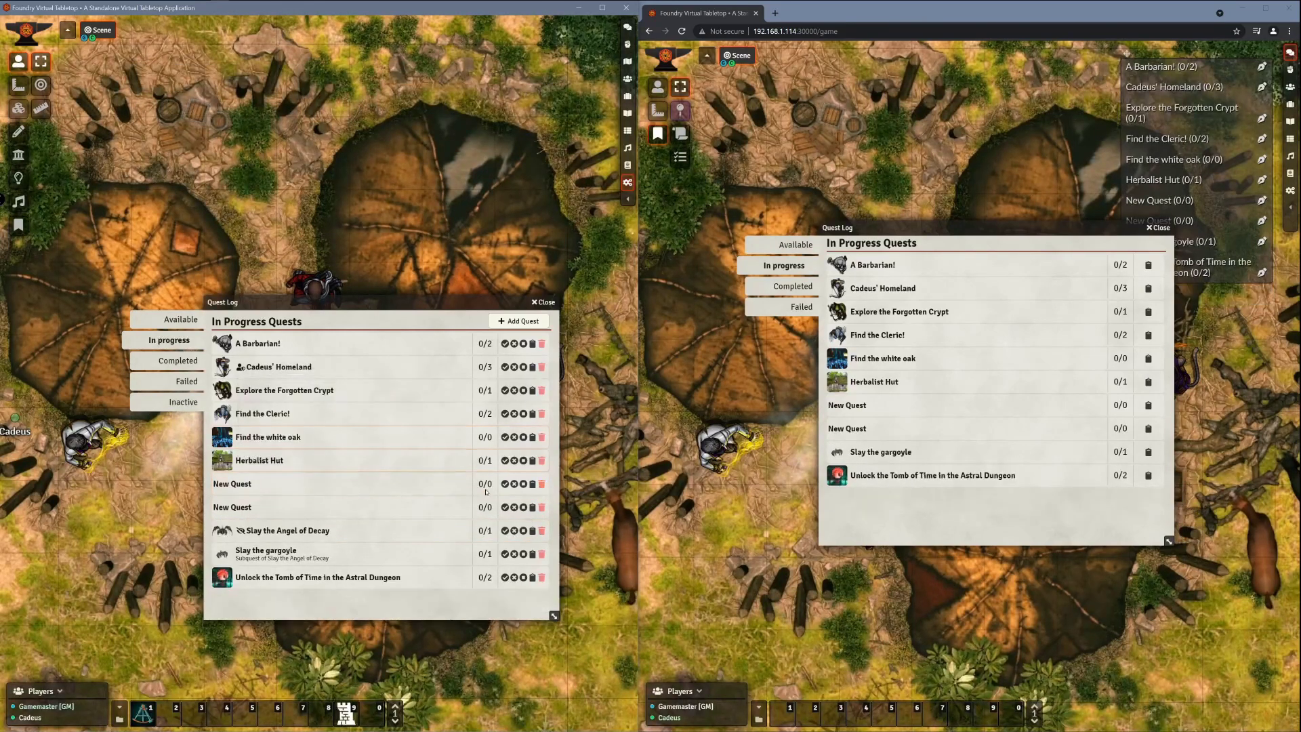
Step: Delete the upper remaining New Quest, then start deleting the last New Quest and cancel it
{"action": "left_click", "coordinate": [540, 485]}
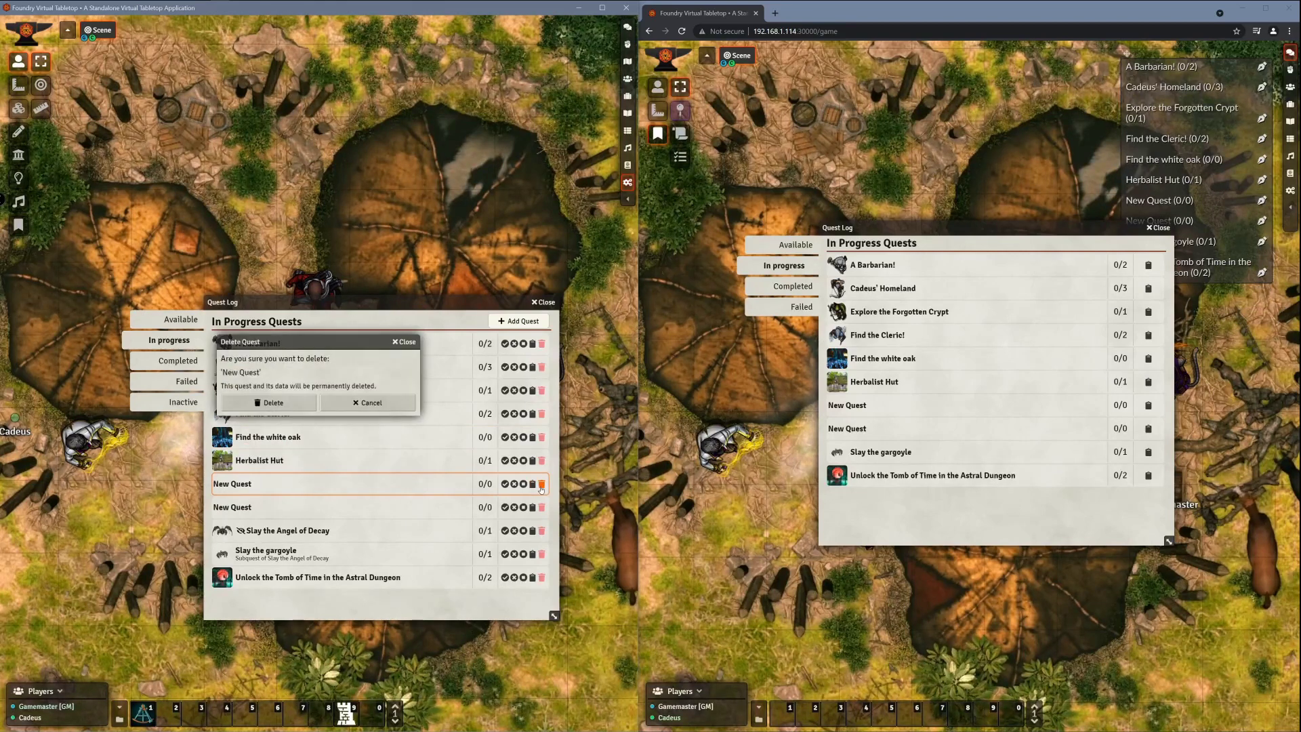
{"action": "left_click", "coordinate": [269, 403]}
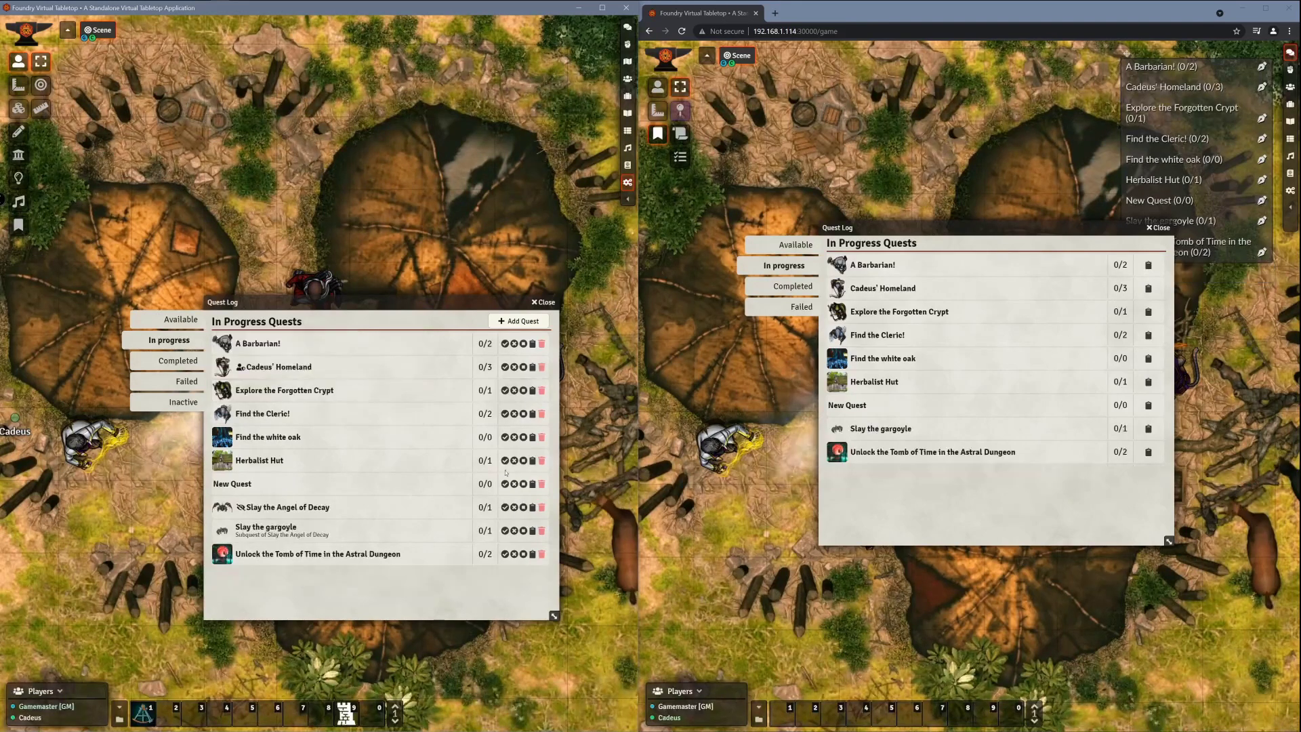
{"action": "left_click", "coordinate": [540, 484]}
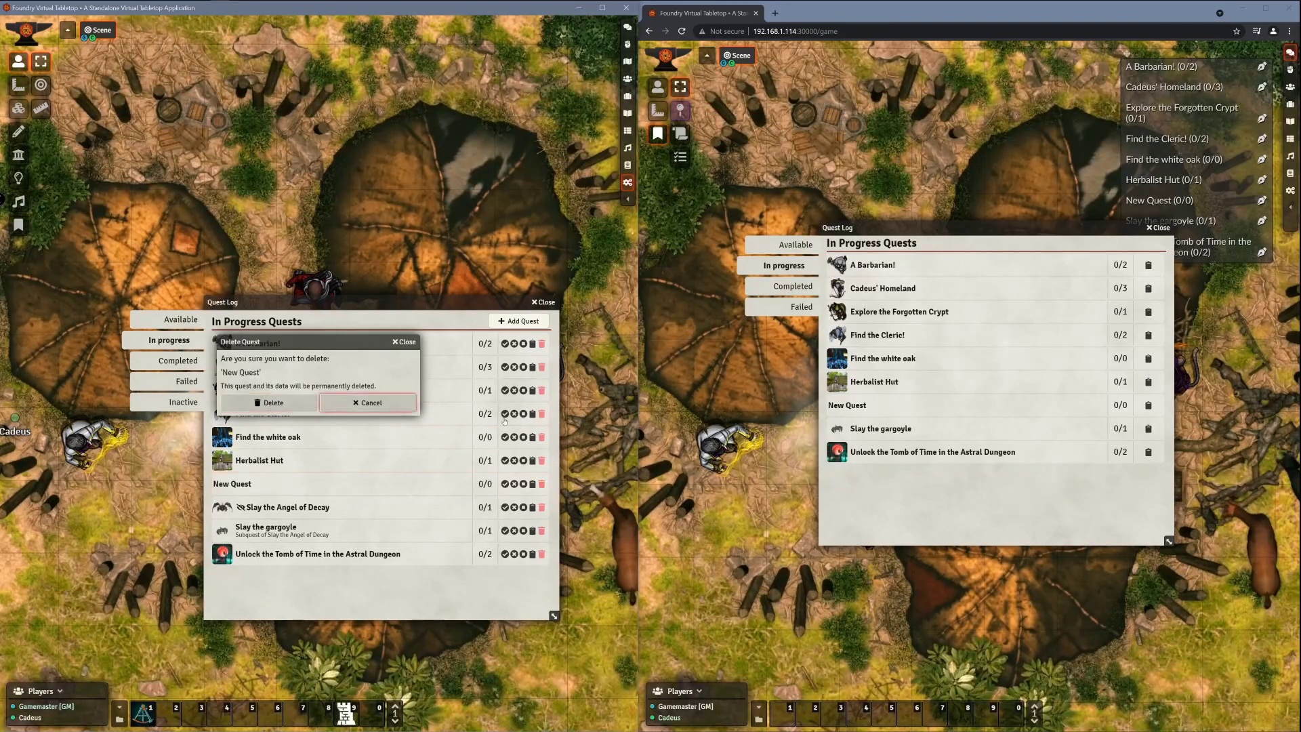
{"action": "left_click", "coordinate": [406, 341]}
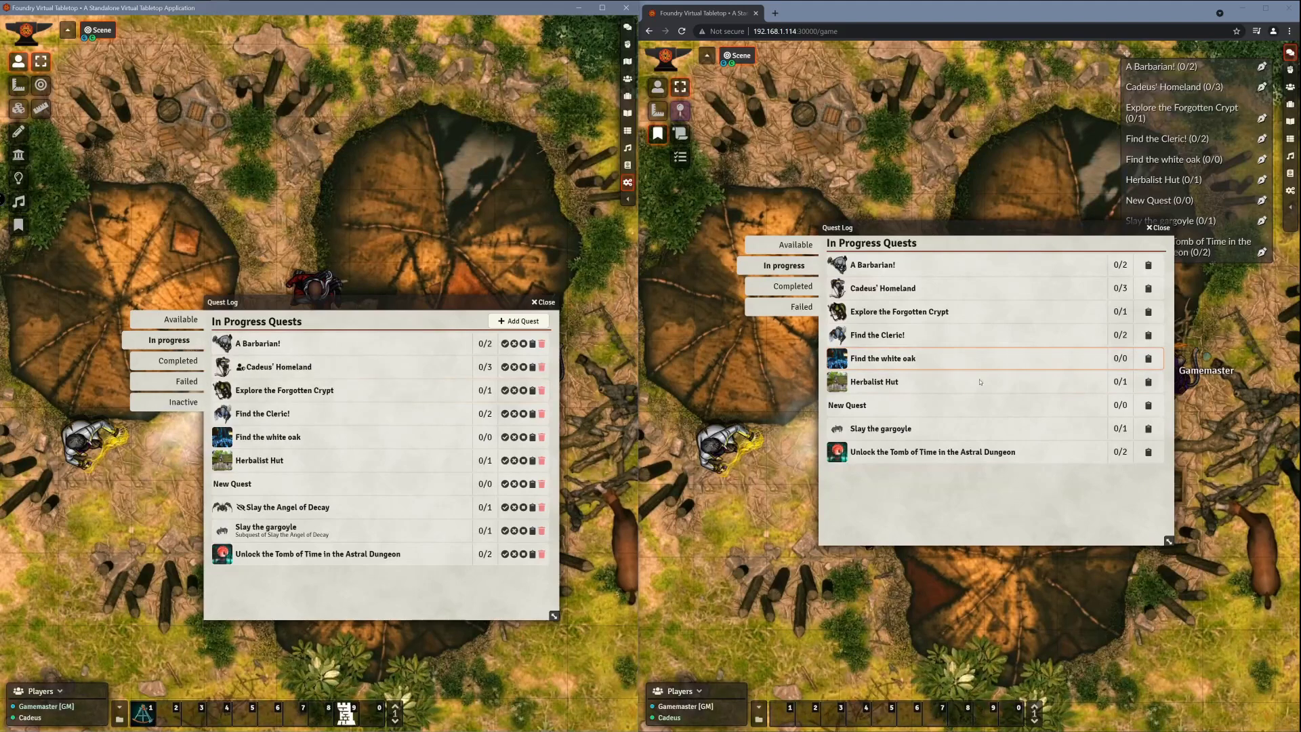
Step: Open New Quest's details in the player's view and delete that quest from the Gamemaster's quest log
{"action": "left_click", "coordinate": [910, 405]}
{"action": "left_click_drag", "start_coordinate": [884, 236], "coordinate": [912, 329]}
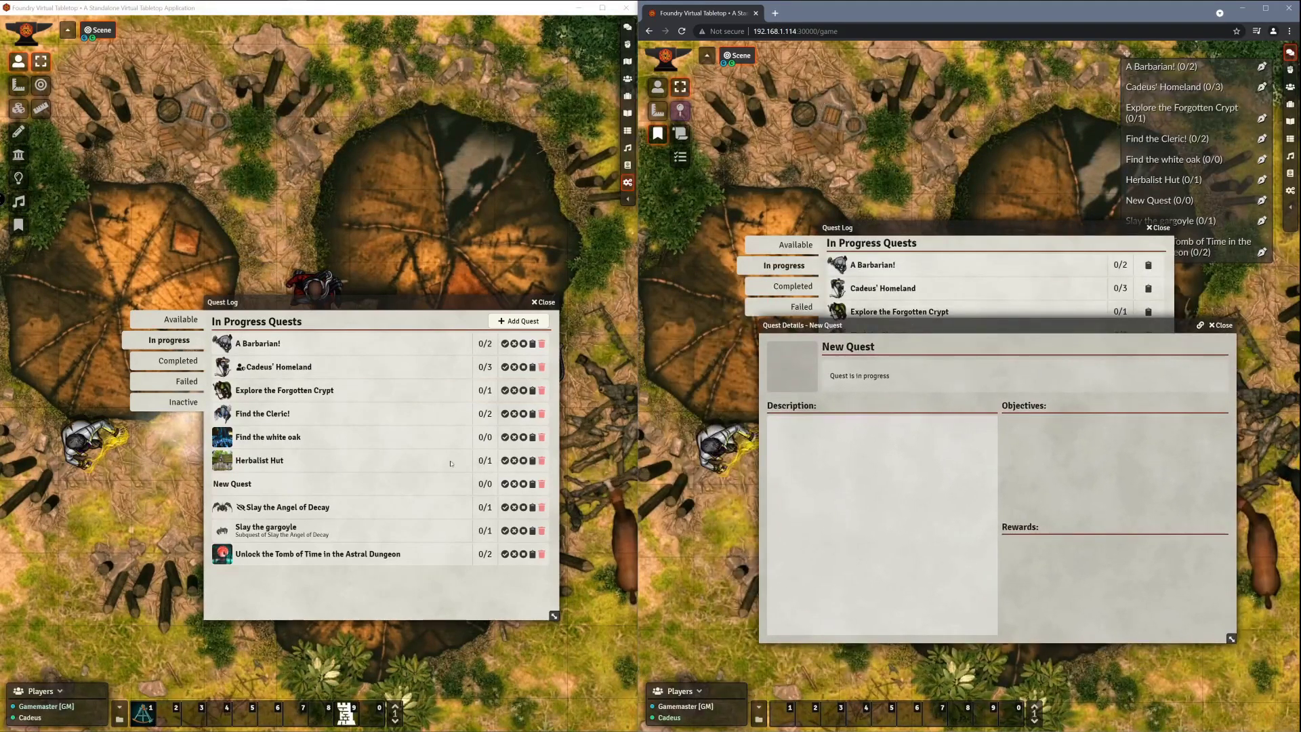
{"action": "left_click", "coordinate": [542, 484]}
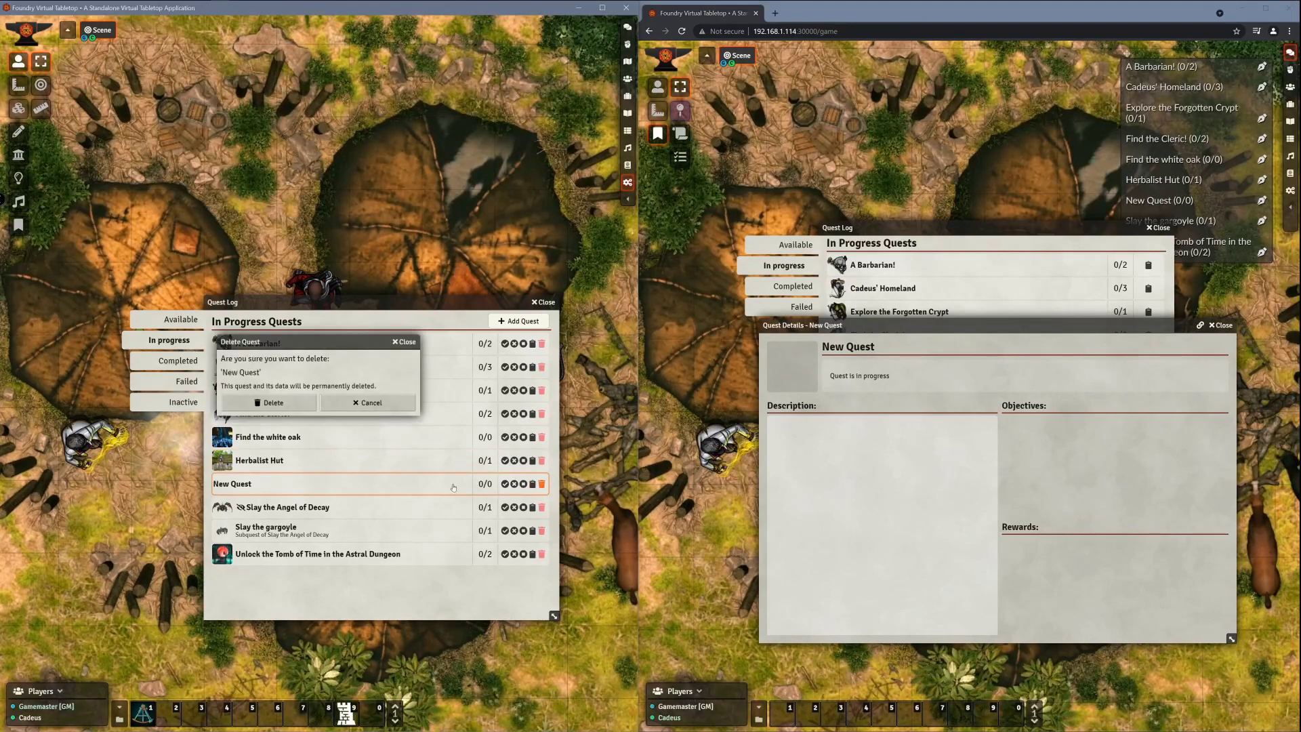
{"action": "key", "text": "Return"}
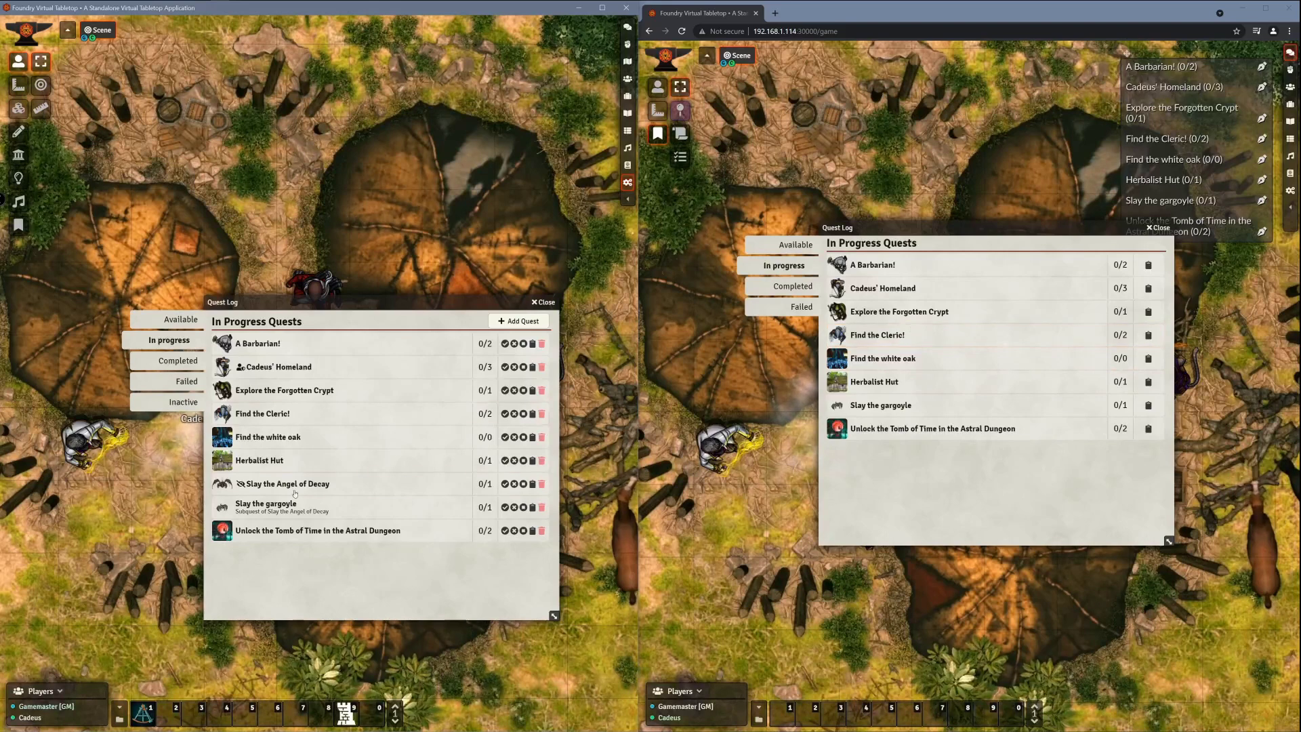
Step: Set the available quest Kill the Rats back to In Progress and show the failed quests
{"action": "left_click", "coordinate": [183, 317]}
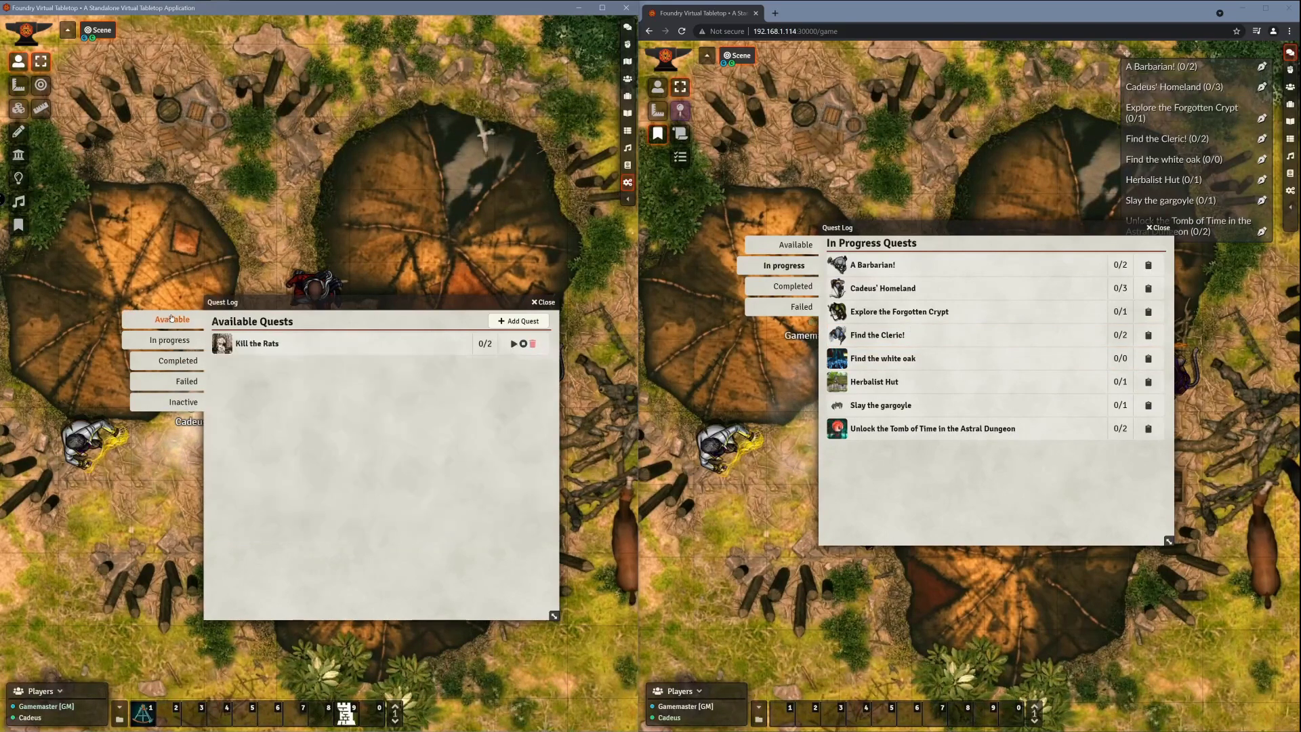
{"action": "left_click", "coordinate": [513, 344]}
{"action": "left_click", "coordinate": [181, 381]}
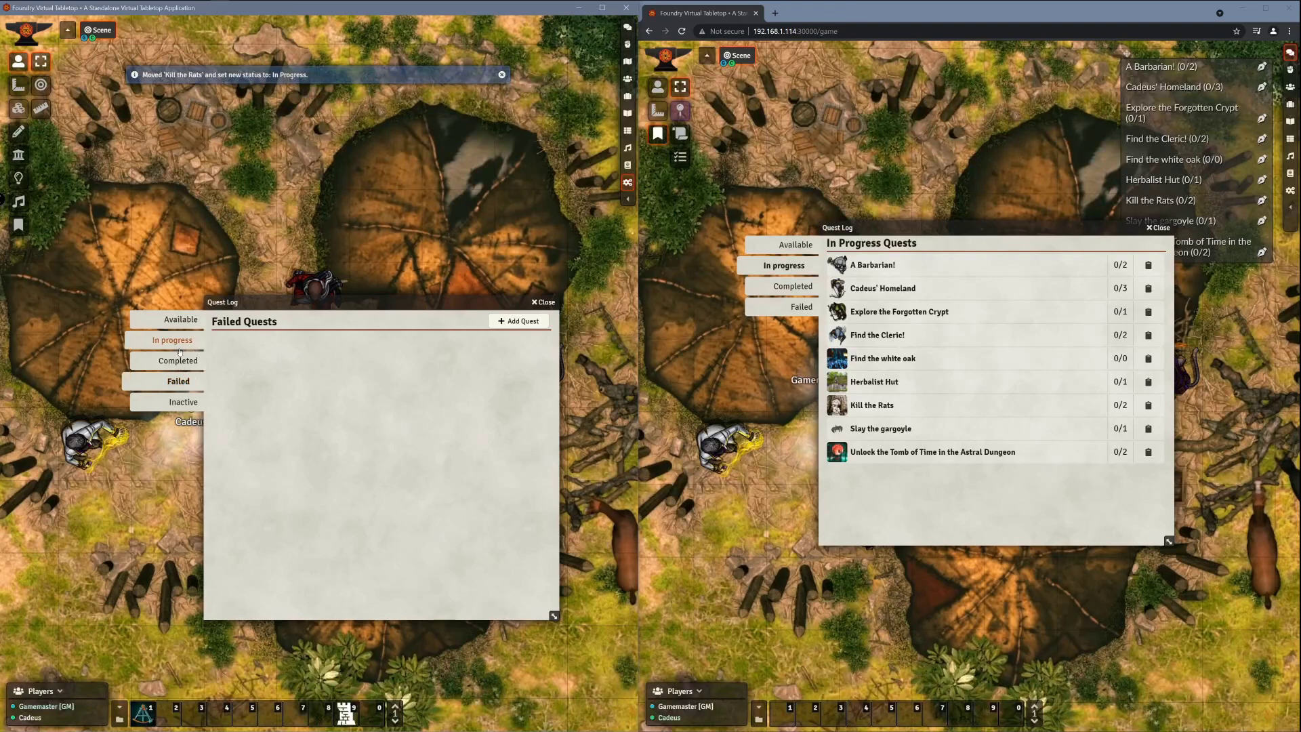
Step: Show the Gamemaster's in-progress quests, and allow the Player role to create journal entries in the saved permission configuration
{"action": "left_click", "coordinate": [171, 340]}
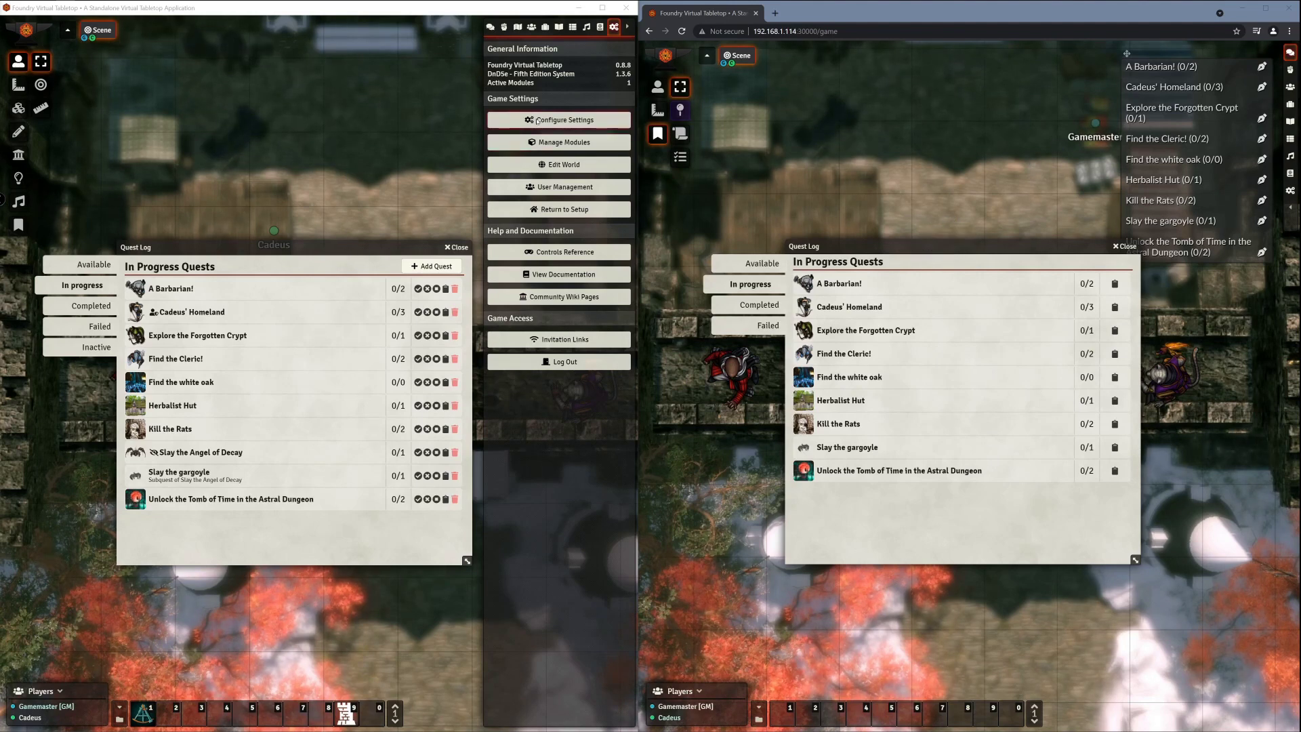
{"action": "left_click", "coordinate": [506, 120]}
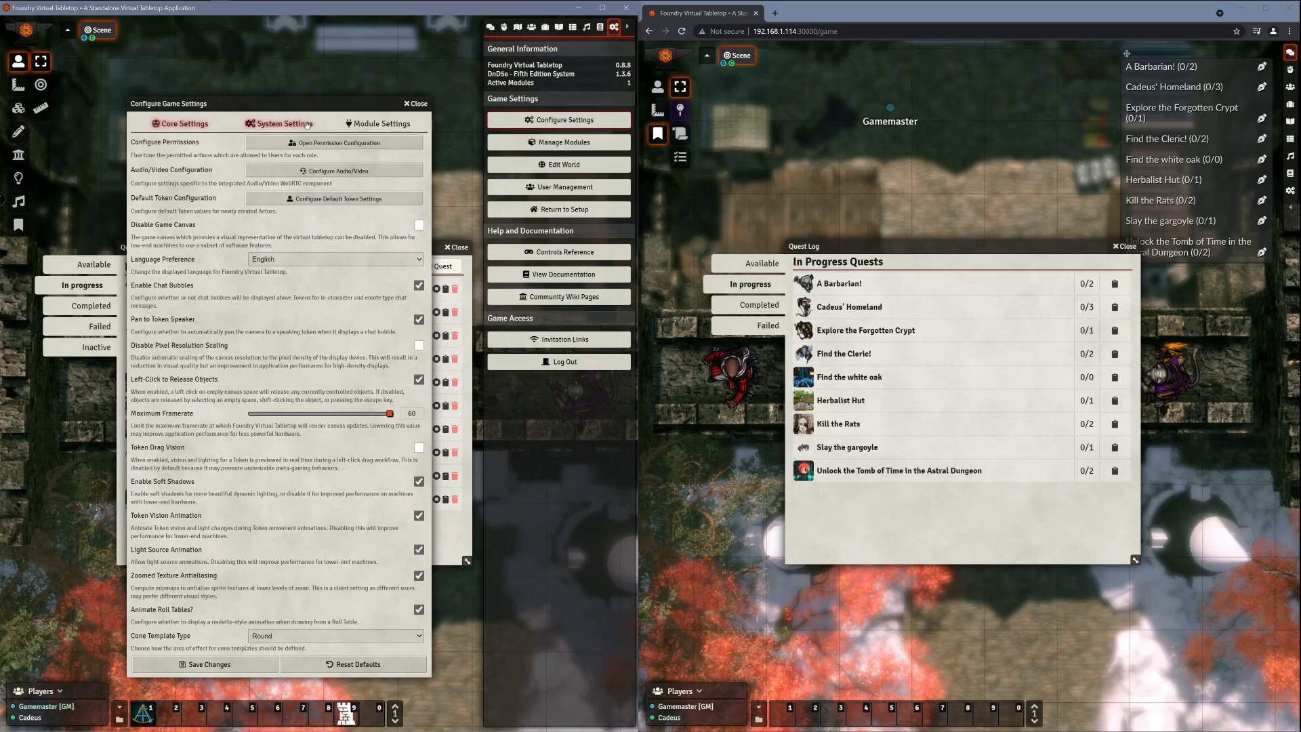
{"action": "left_click", "coordinate": [301, 143]}
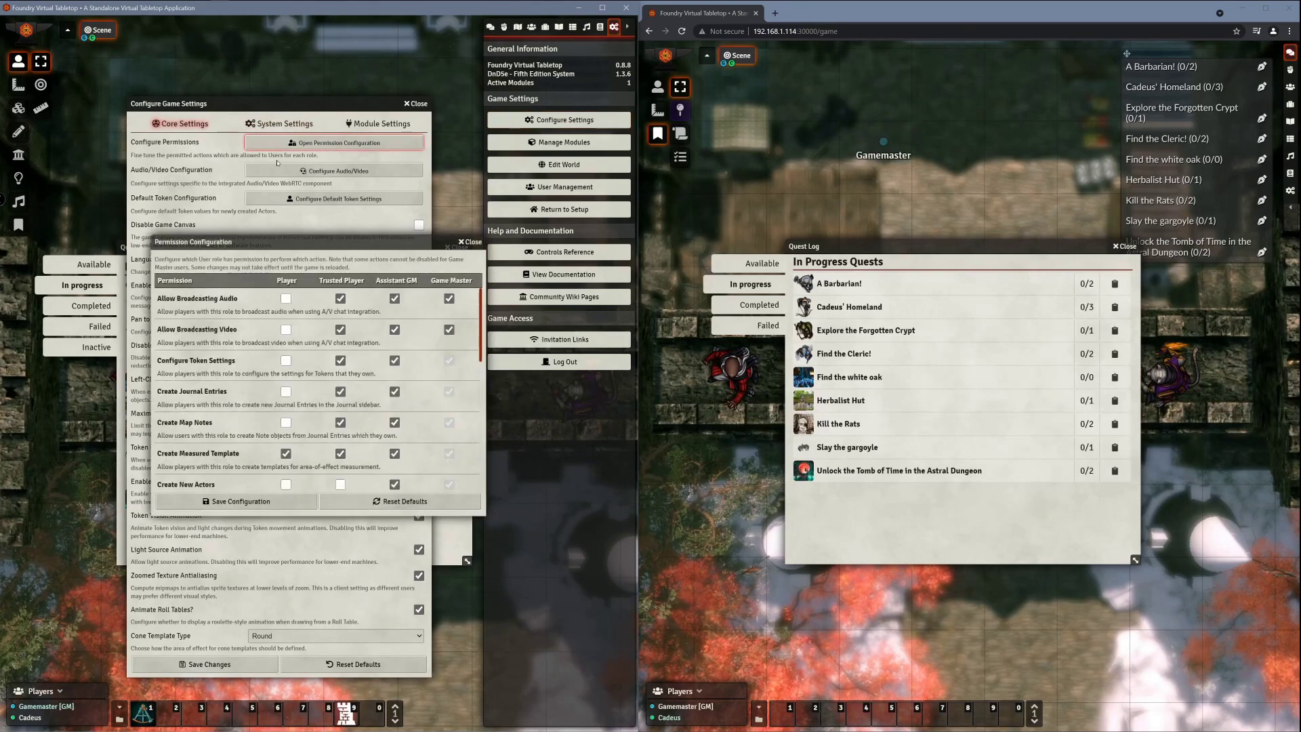
{"action": "left_click", "coordinate": [285, 393]}
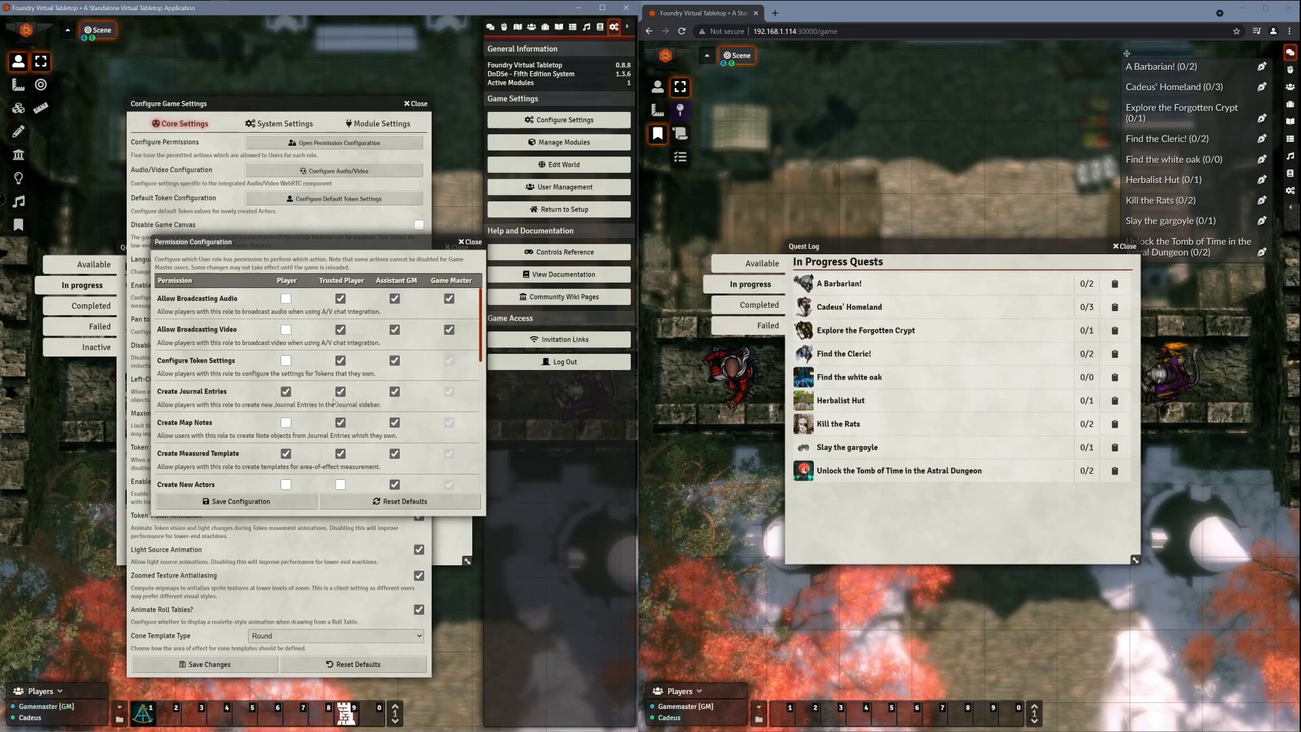
{"action": "left_click", "coordinate": [285, 502]}
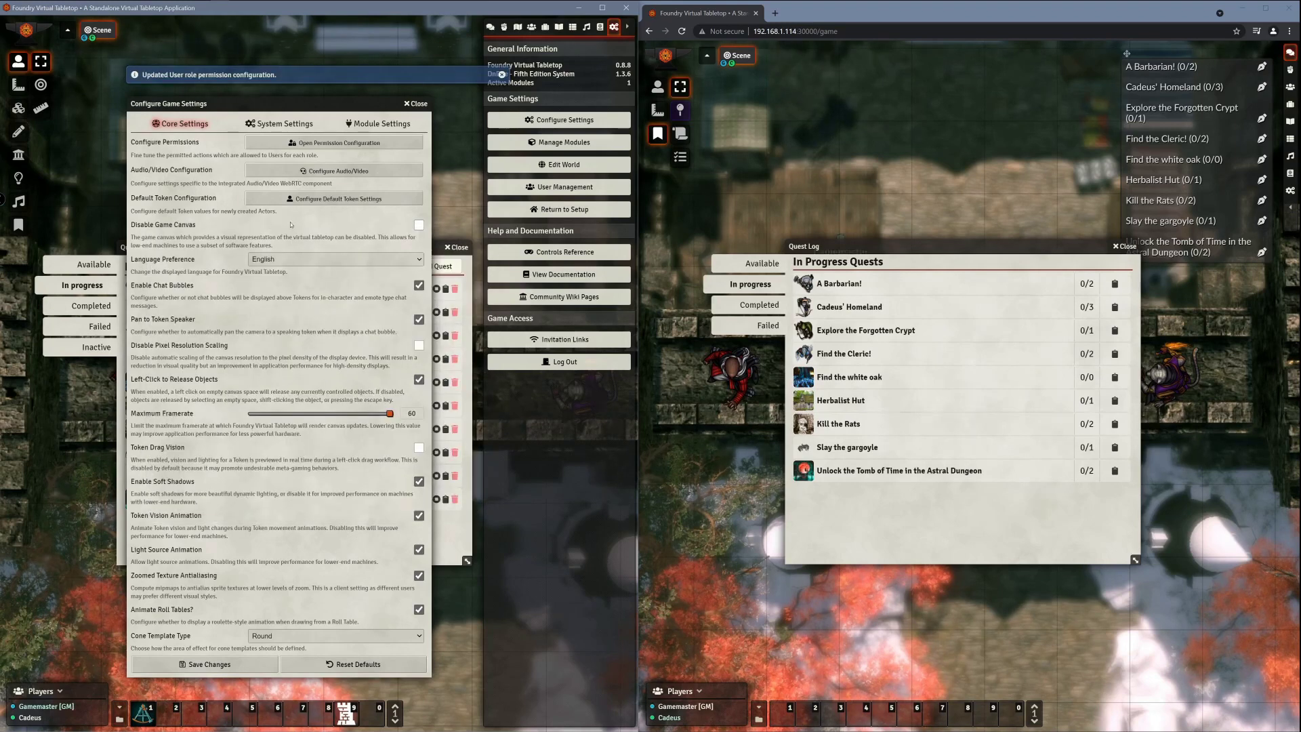
Step: Enable Players can create Quests in Forien's Quest Log settings, check the default quest permission level options, and save the changes
{"action": "left_click", "coordinate": [378, 123]}
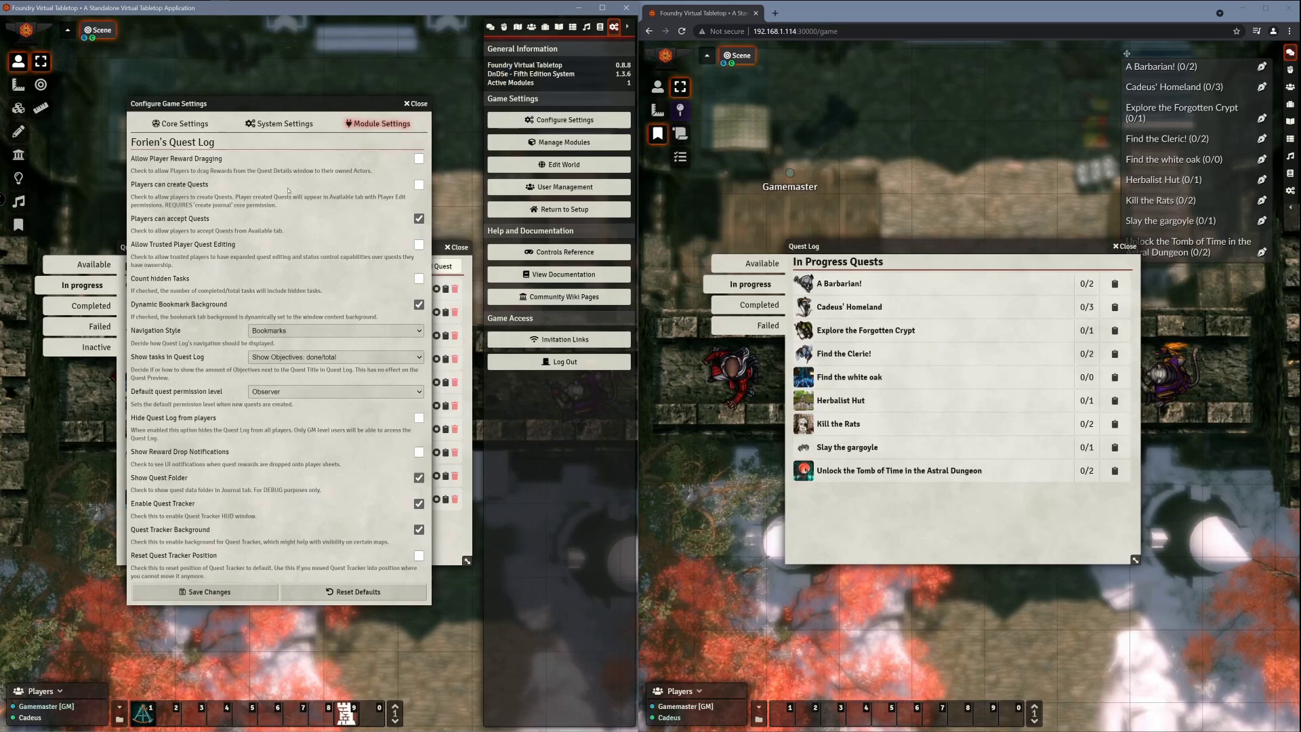
{"action": "left_click", "coordinate": [419, 185]}
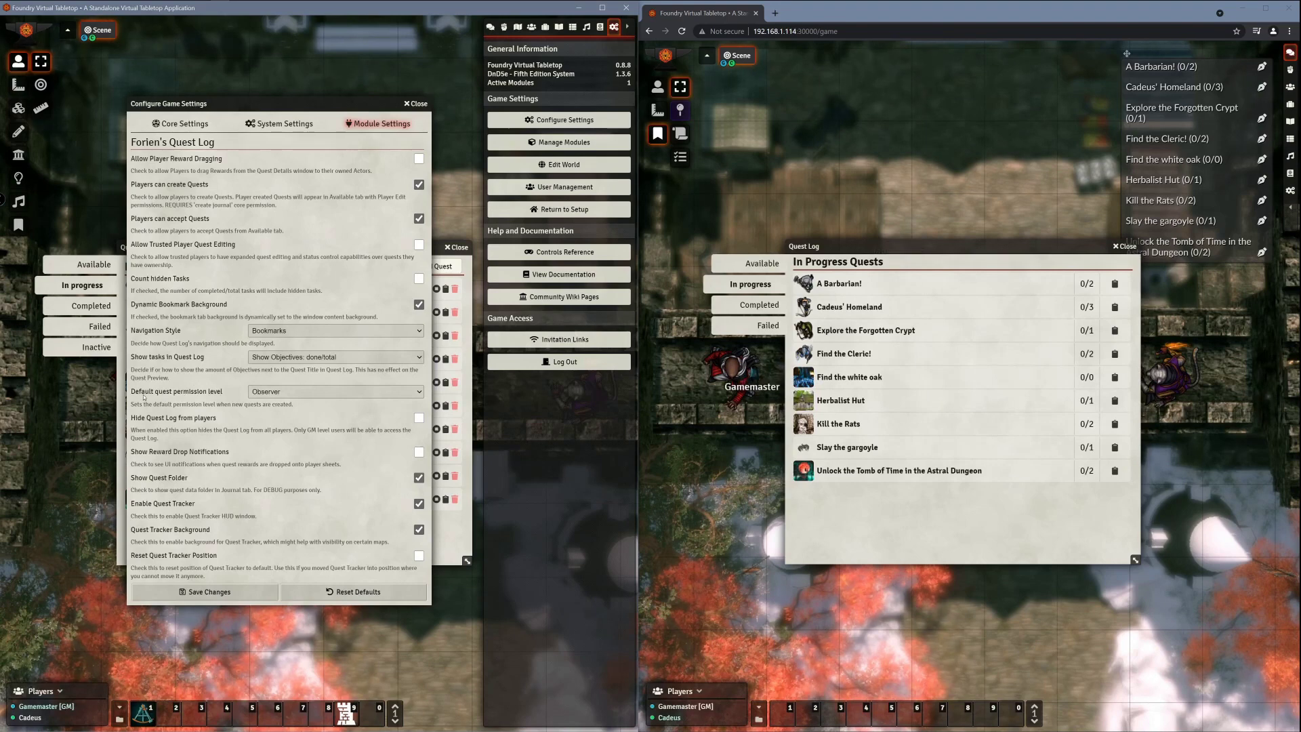
{"action": "left_click", "coordinate": [281, 392]}
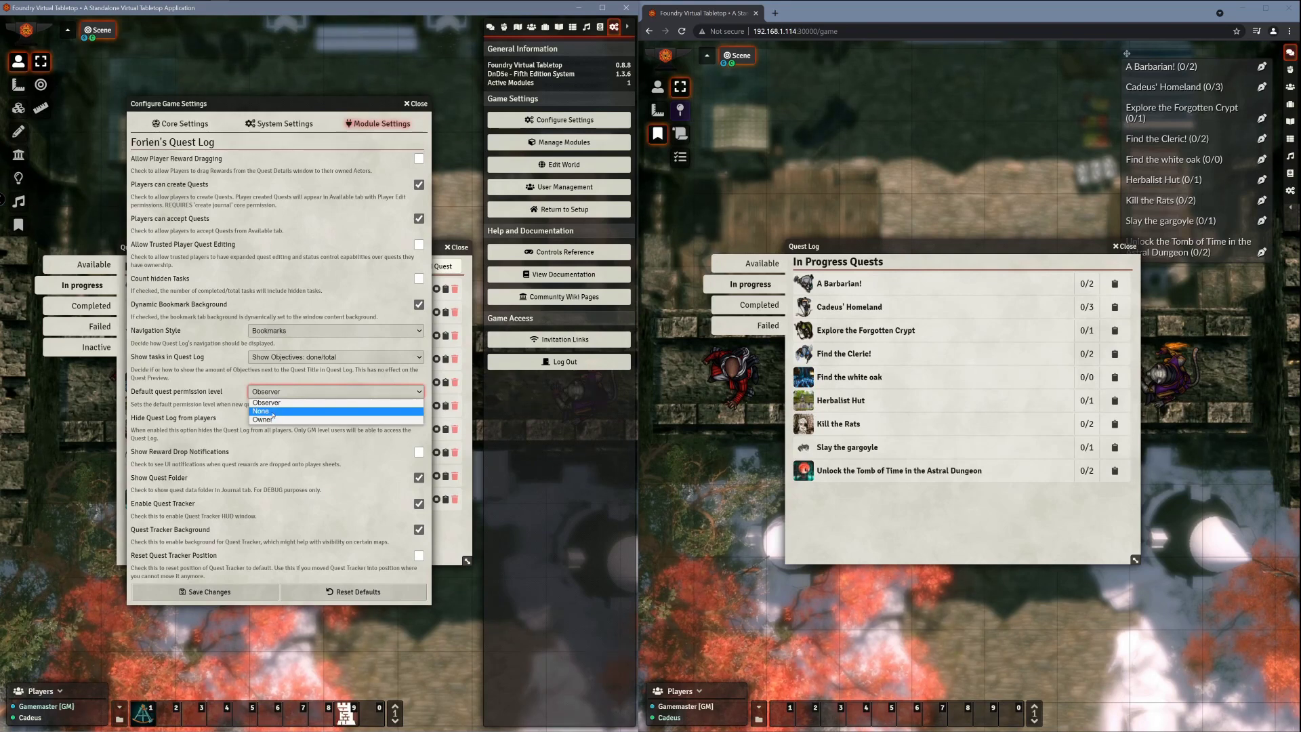
{"action": "left_click", "coordinate": [238, 372]}
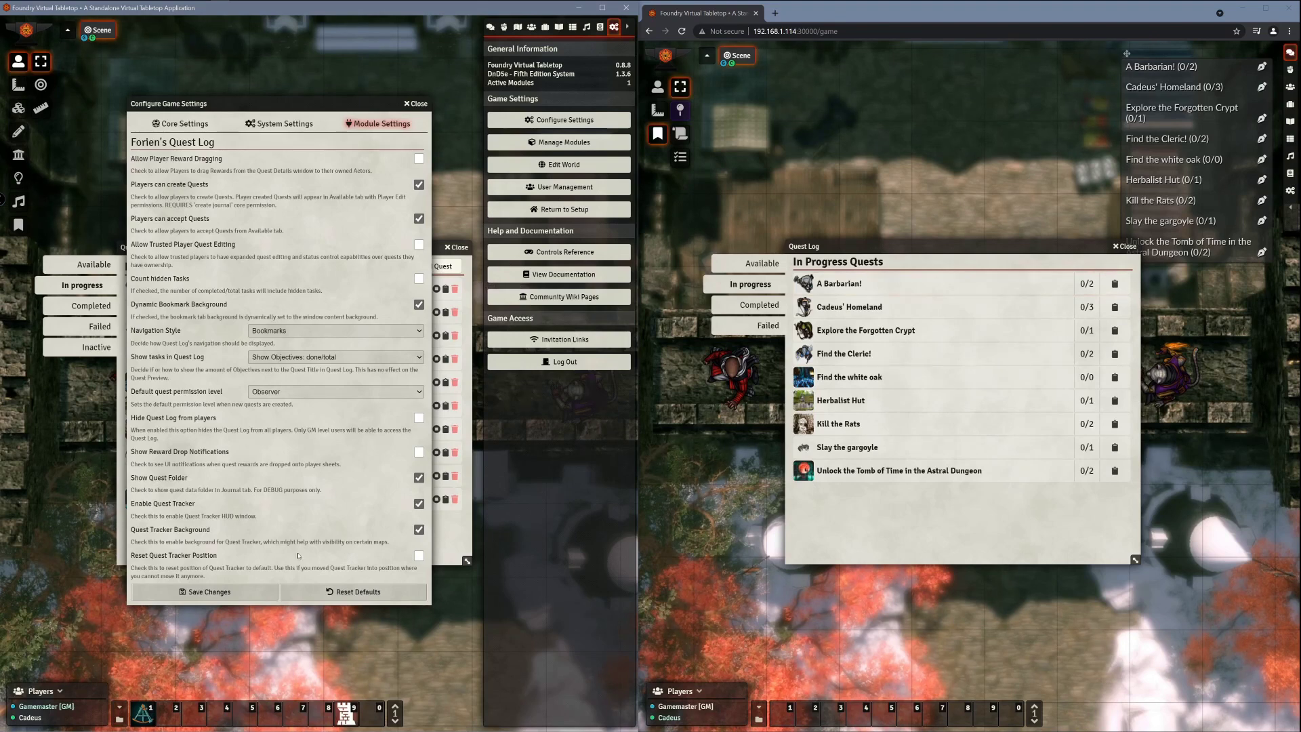
{"action": "left_click", "coordinate": [229, 587]}
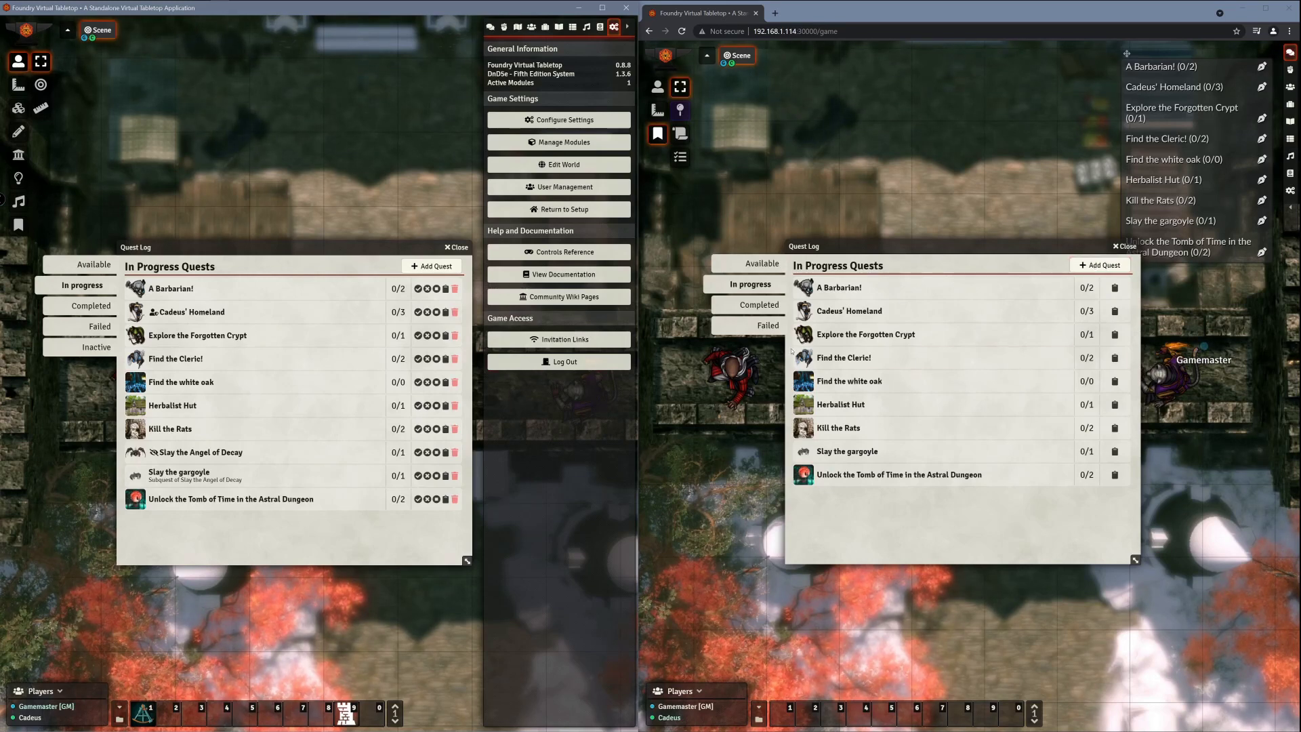
Step: Add a new quest from the player's quest log and name it Player Quest
{"action": "left_click", "coordinate": [1098, 265]}
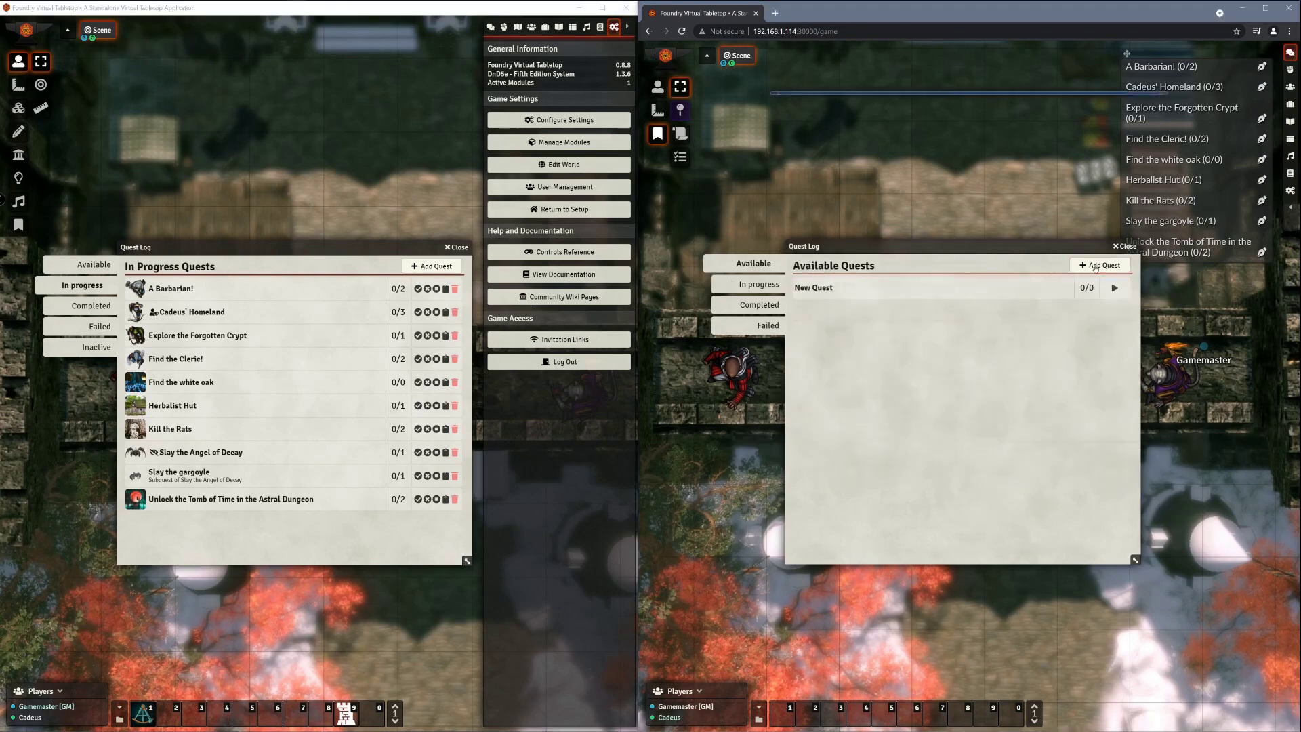
{"action": "left_click_drag", "start_coordinate": [843, 234], "coordinate": [829, 400]}
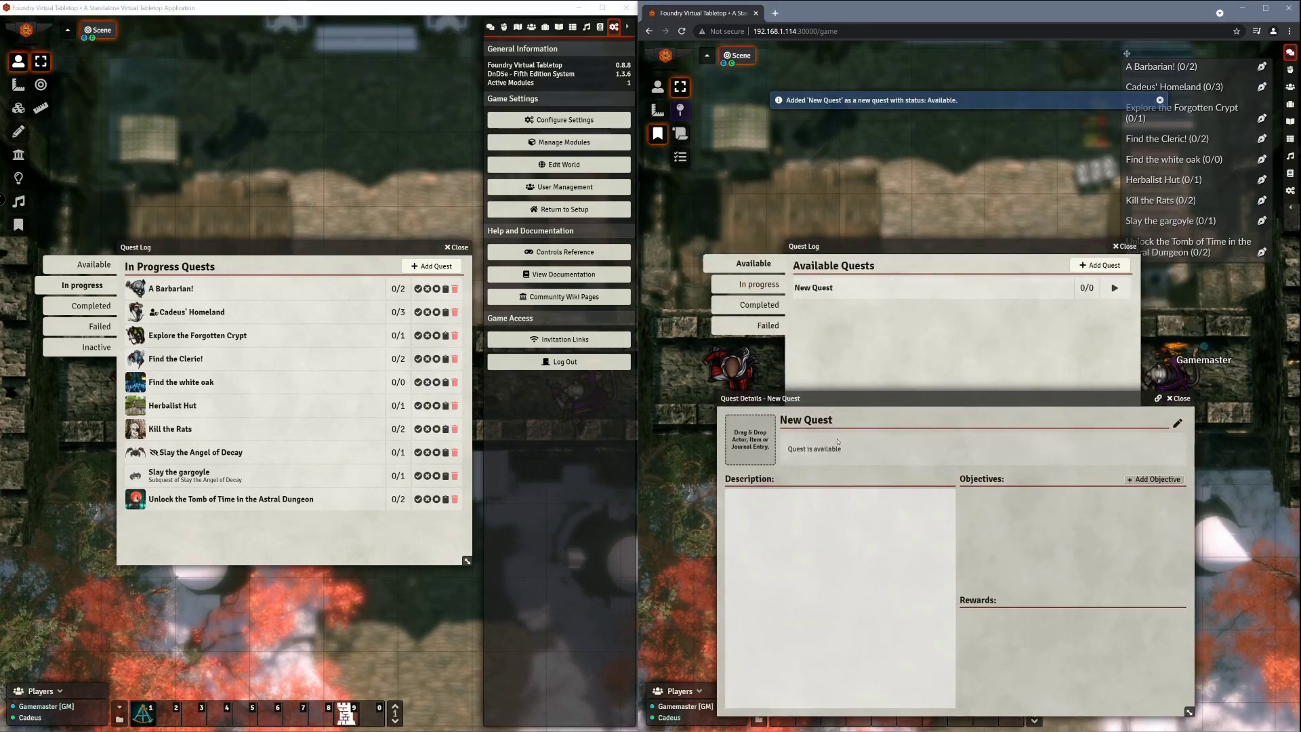
{"action": "left_click", "coordinate": [1177, 423]}
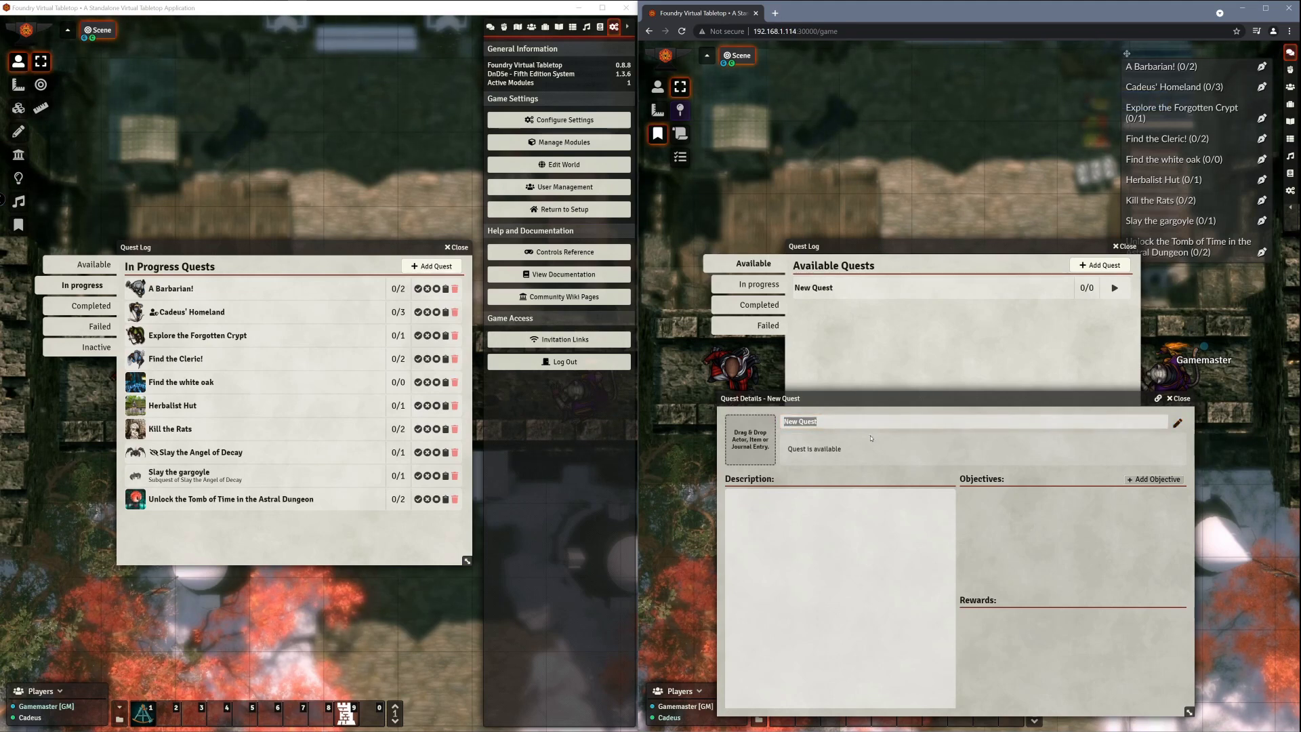
{"action": "type", "text": "Player Quews"}
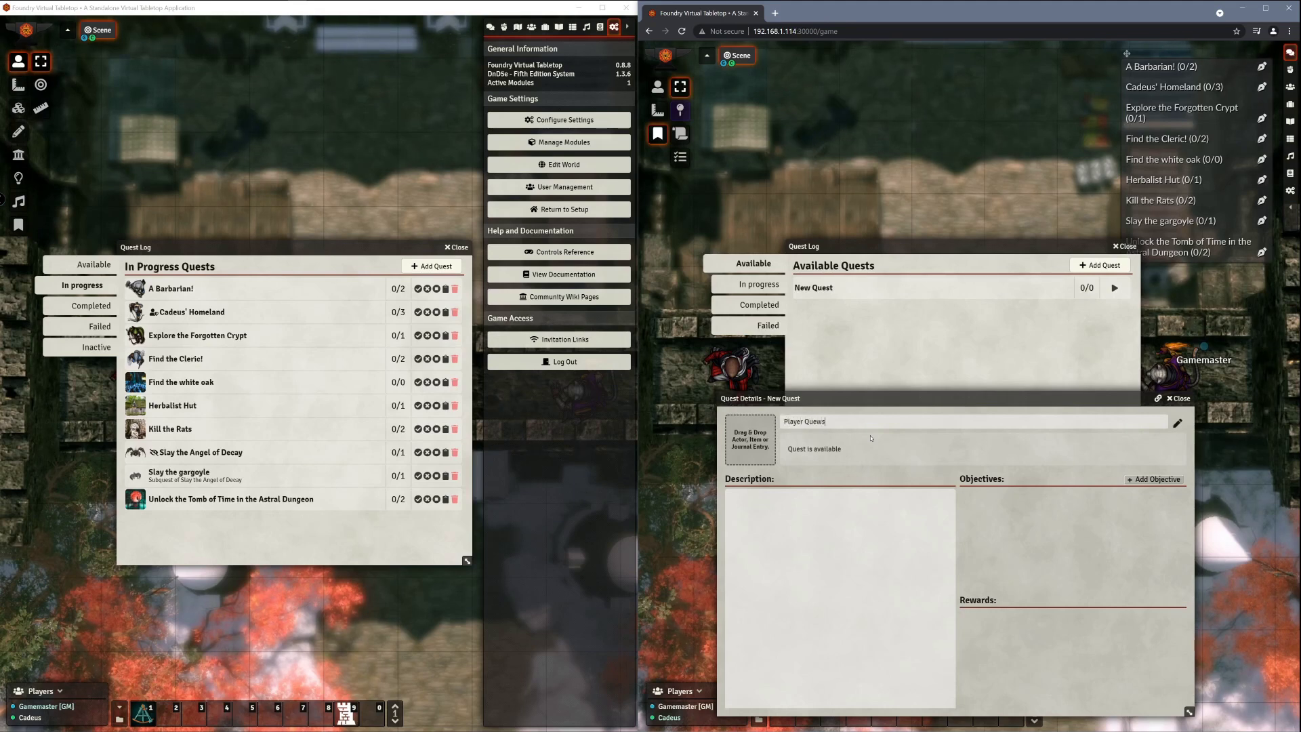
{"action": "key", "text": "BackSpace"}
{"action": "type", "text": "st"}
{"action": "key", "text": "Return"}
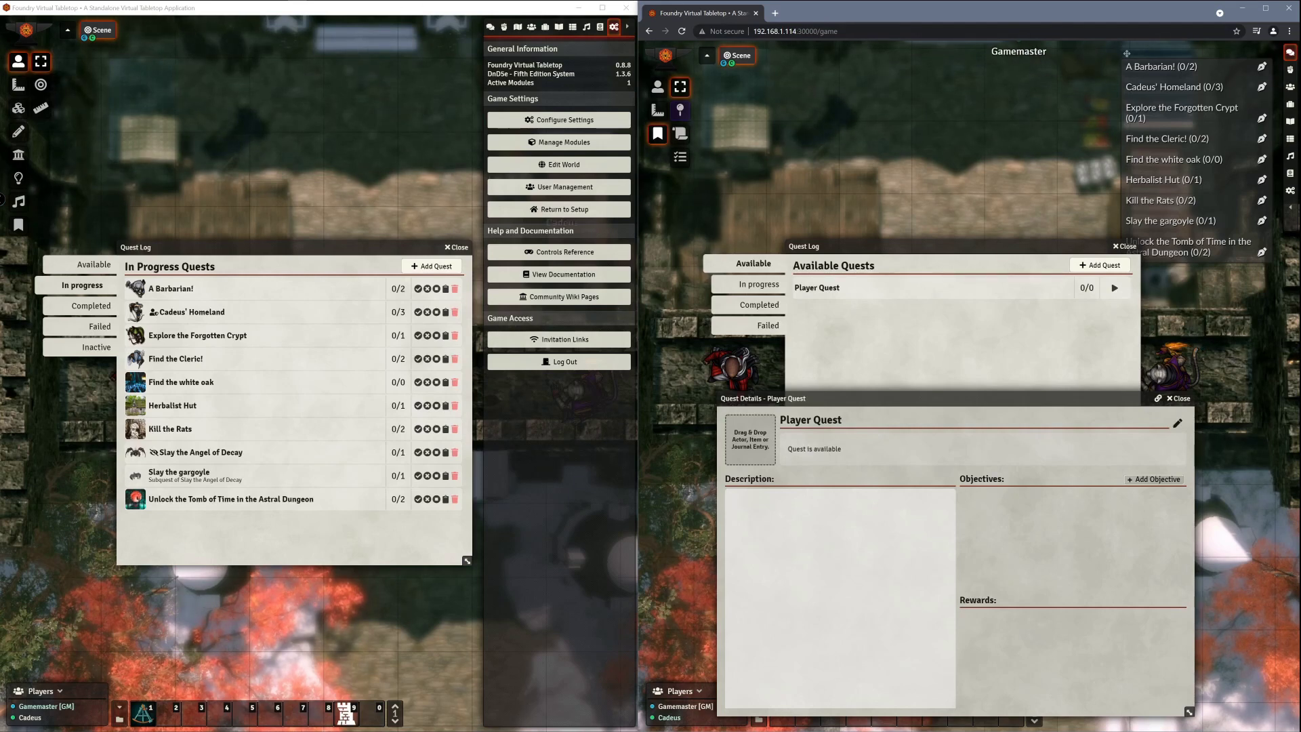
Step: Assign Aoth (Human Druid) from the Starter Heroes compendium as Player Quest's quest giver and close the compendium windows
{"action": "left_click", "coordinate": [1290, 174]}
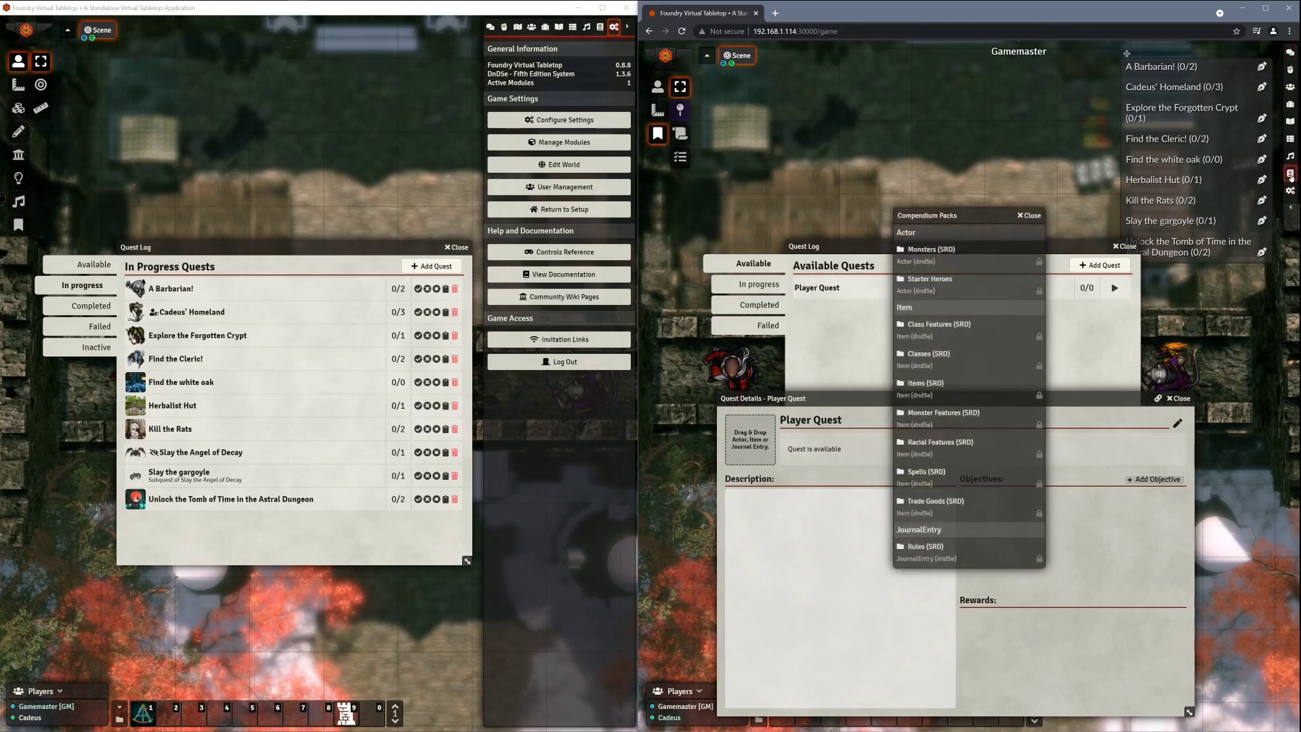
{"action": "left_click", "coordinate": [923, 279]}
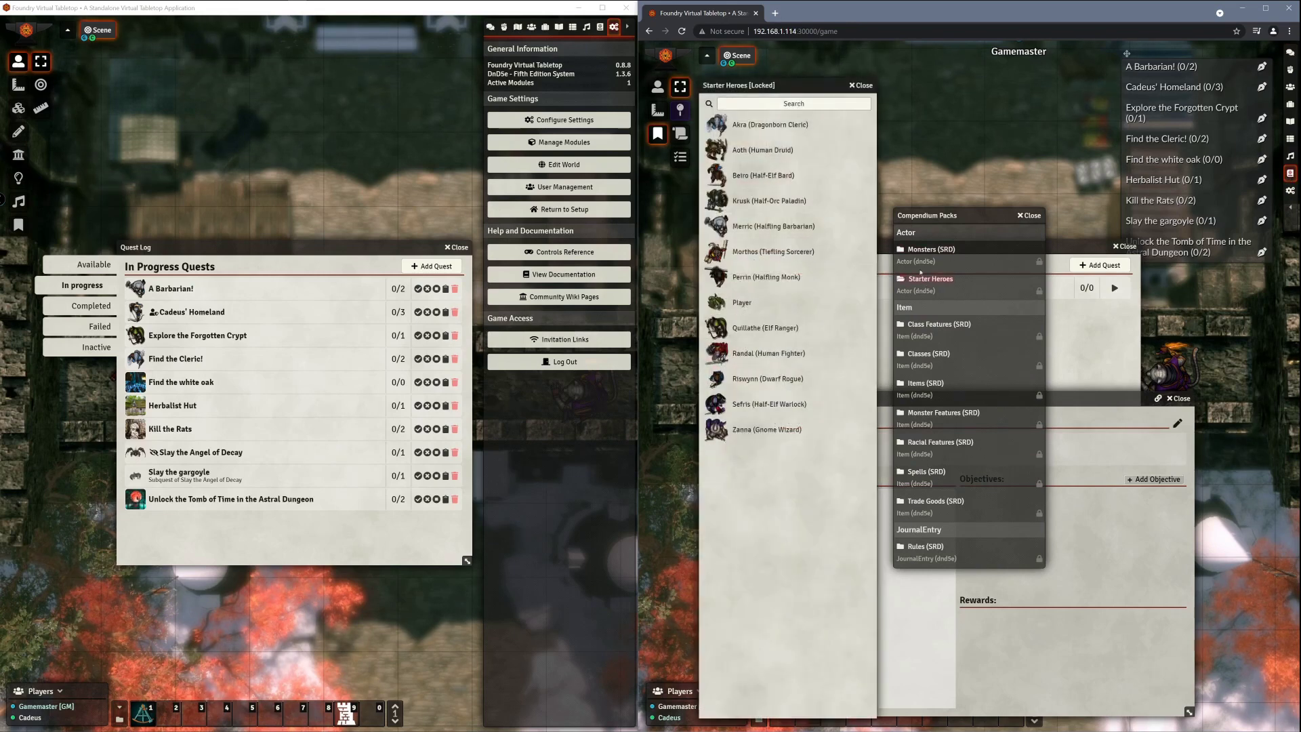
{"action": "left_click_drag", "start_coordinate": [786, 86], "coordinate": [976, 100]}
{"action": "left_click_drag", "start_coordinate": [929, 174], "coordinate": [750, 441]}
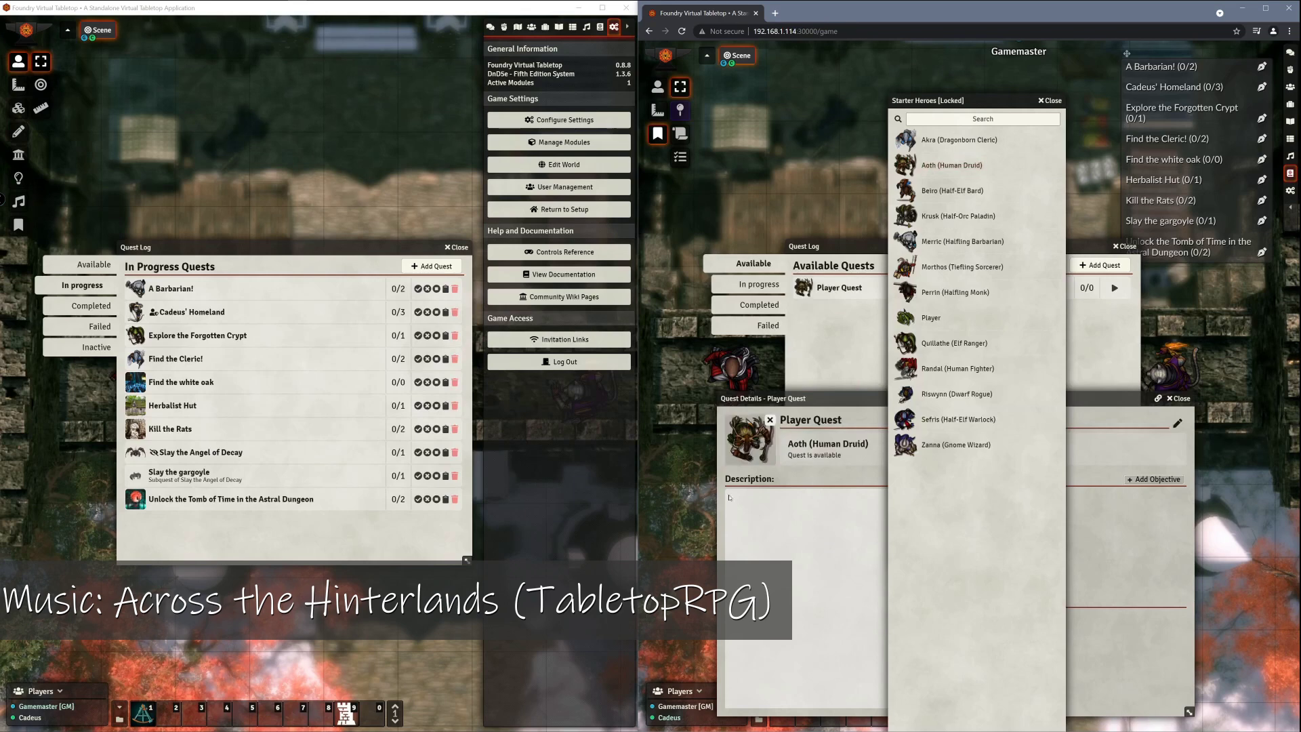
{"action": "left_click", "coordinate": [1048, 101]}
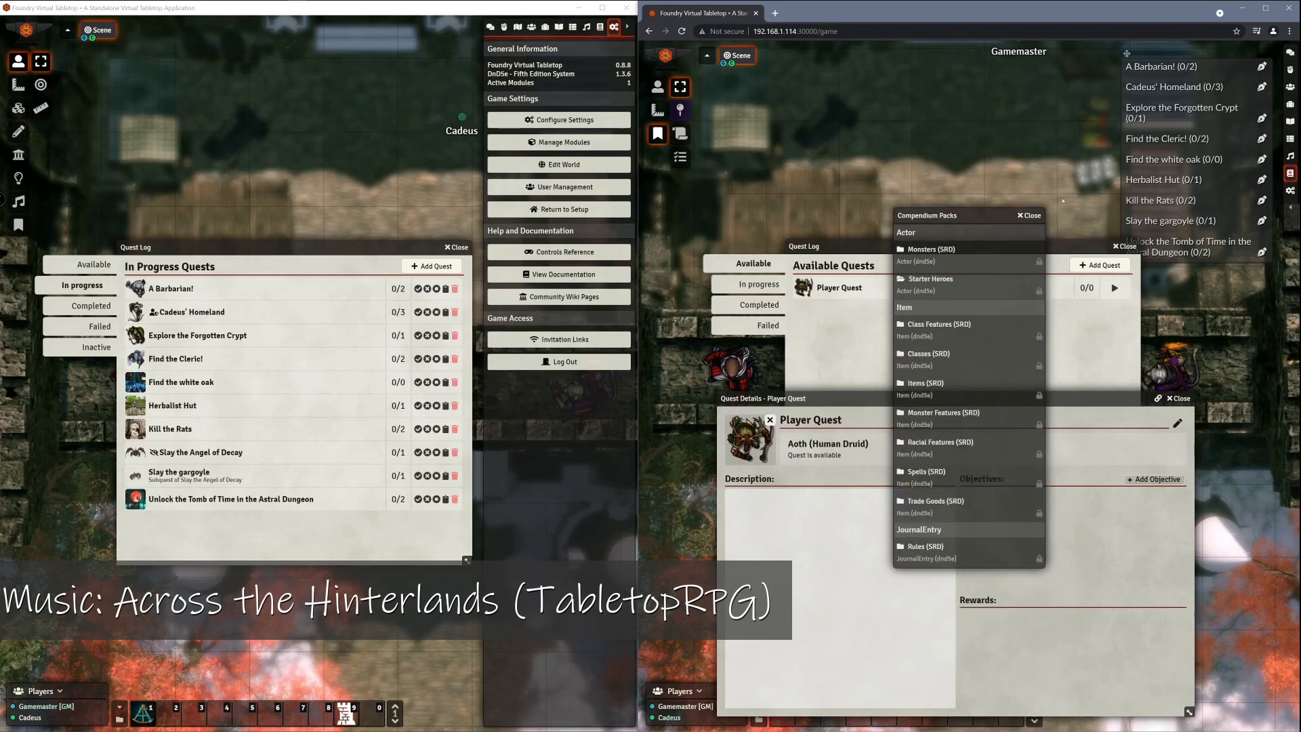
{"action": "left_click", "coordinate": [1031, 216]}
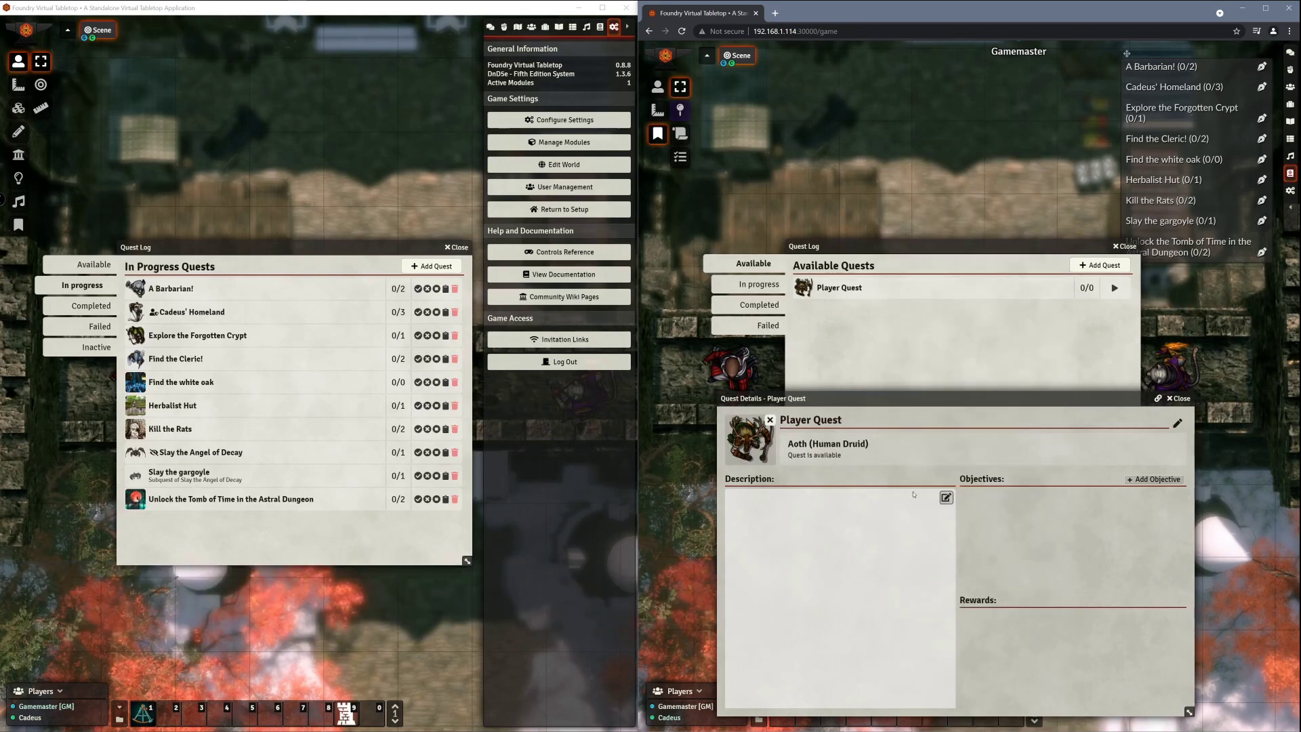
Step: Enter Hello as Player Quest's description and add an objective named Test
{"action": "left_click", "coordinate": [946, 497]}
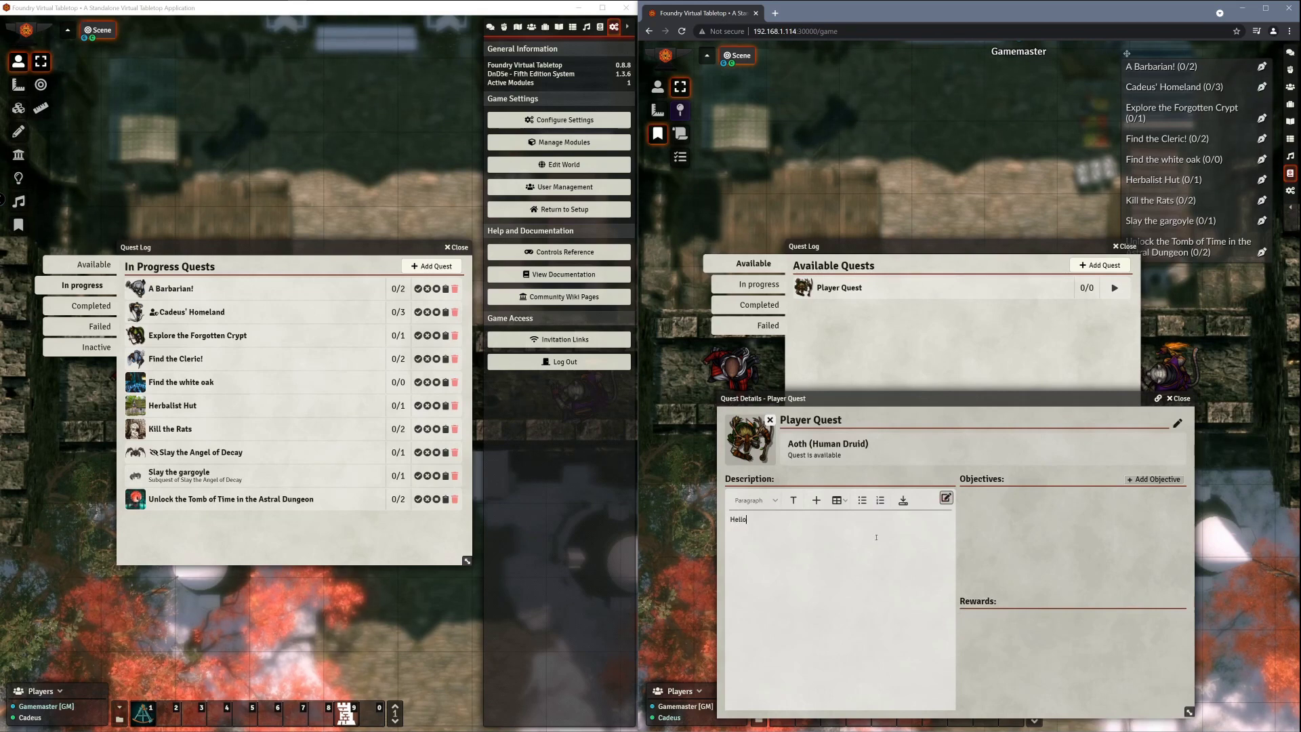
{"action": "type", "text": "Hello"}
{"action": "left_click", "coordinate": [946, 497]}
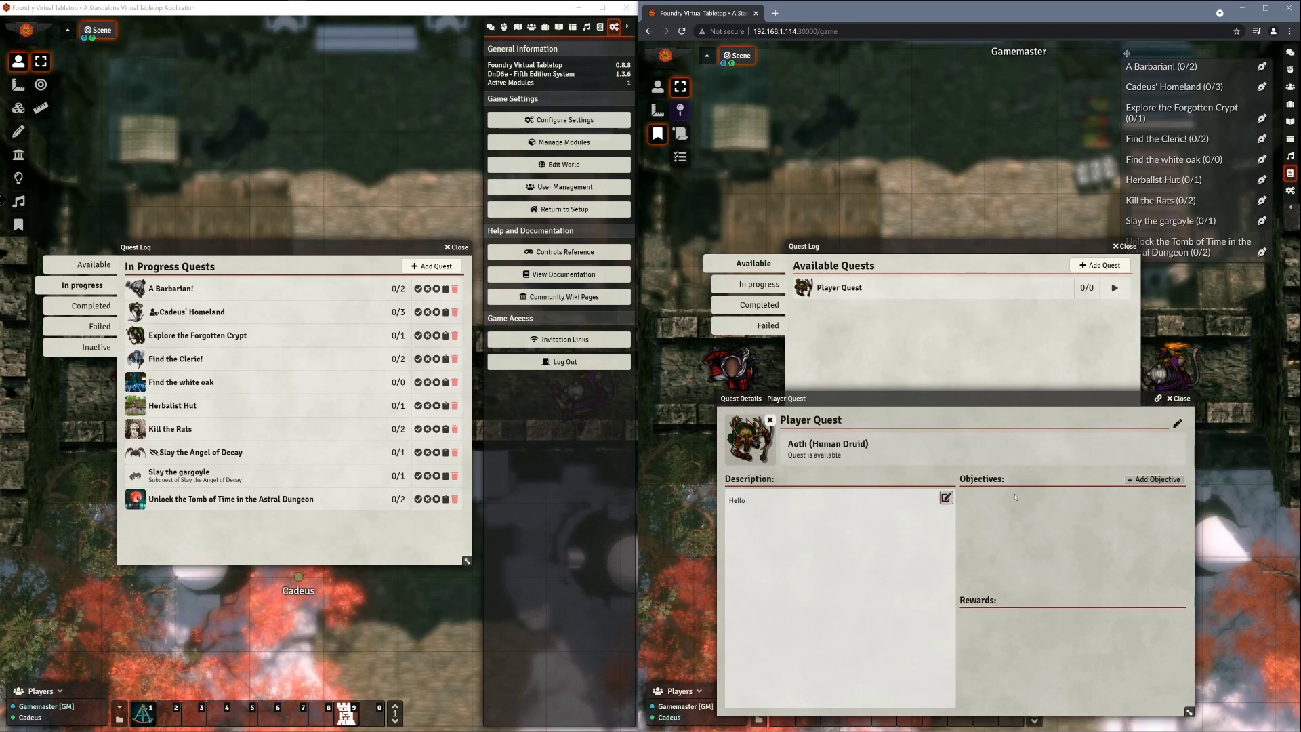
{"action": "left_click", "coordinate": [1138, 481]}
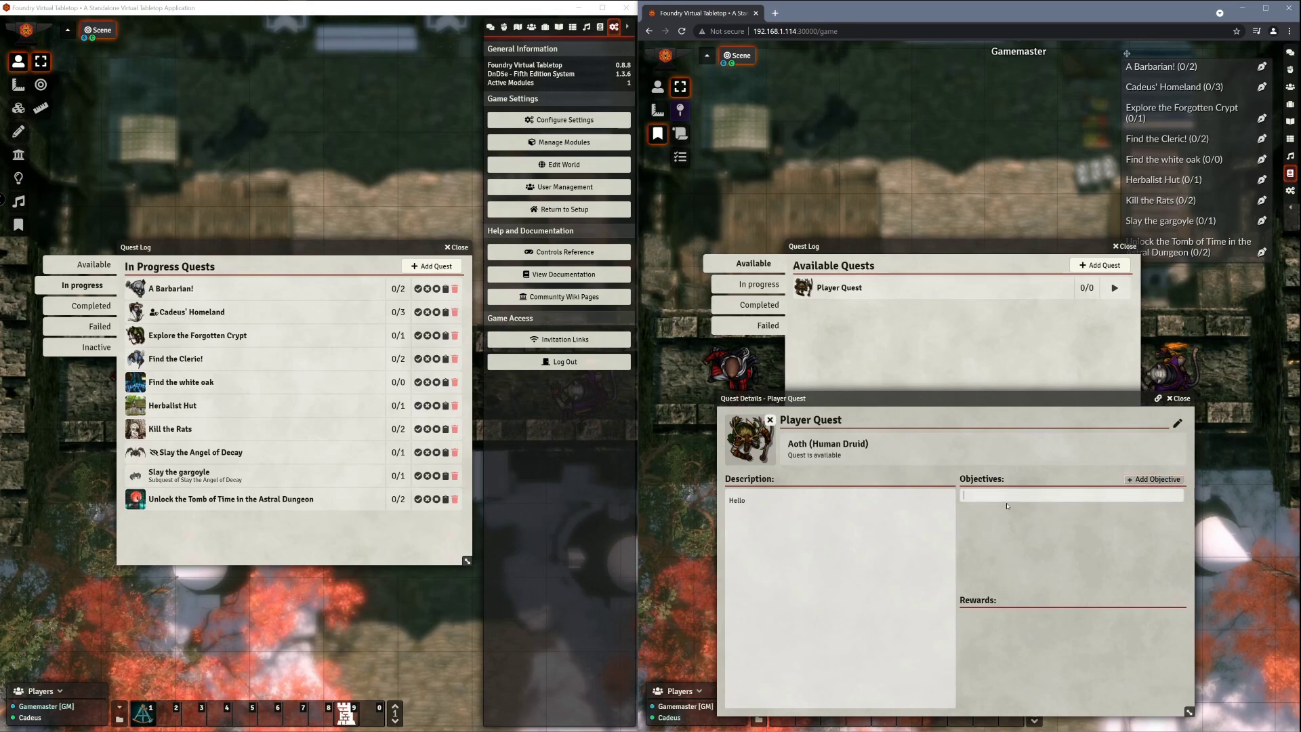
{"action": "type", "text": "Test"}
{"action": "key", "text": "Return"}
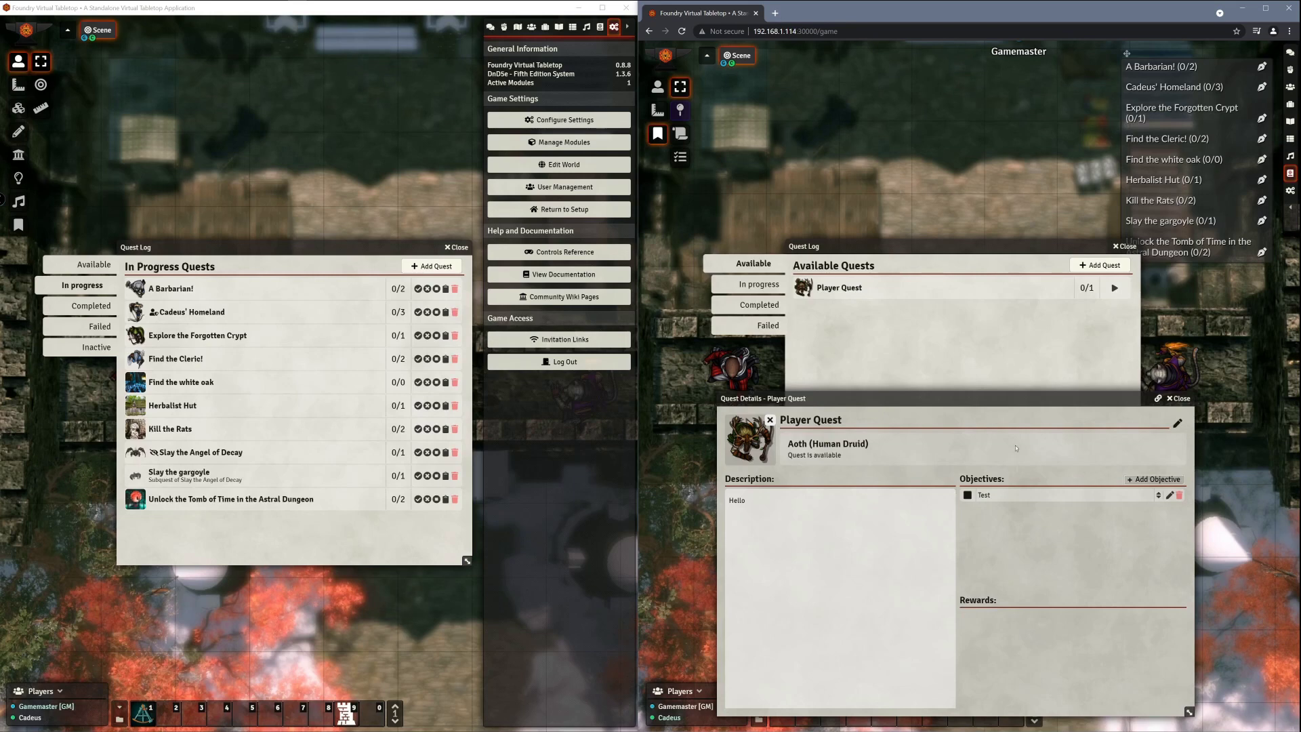
Step: Close Player Quest's details and set the quest to In Progress from the player's quest log
{"action": "left_click_drag", "start_coordinate": [916, 393], "coordinate": [943, 317]}
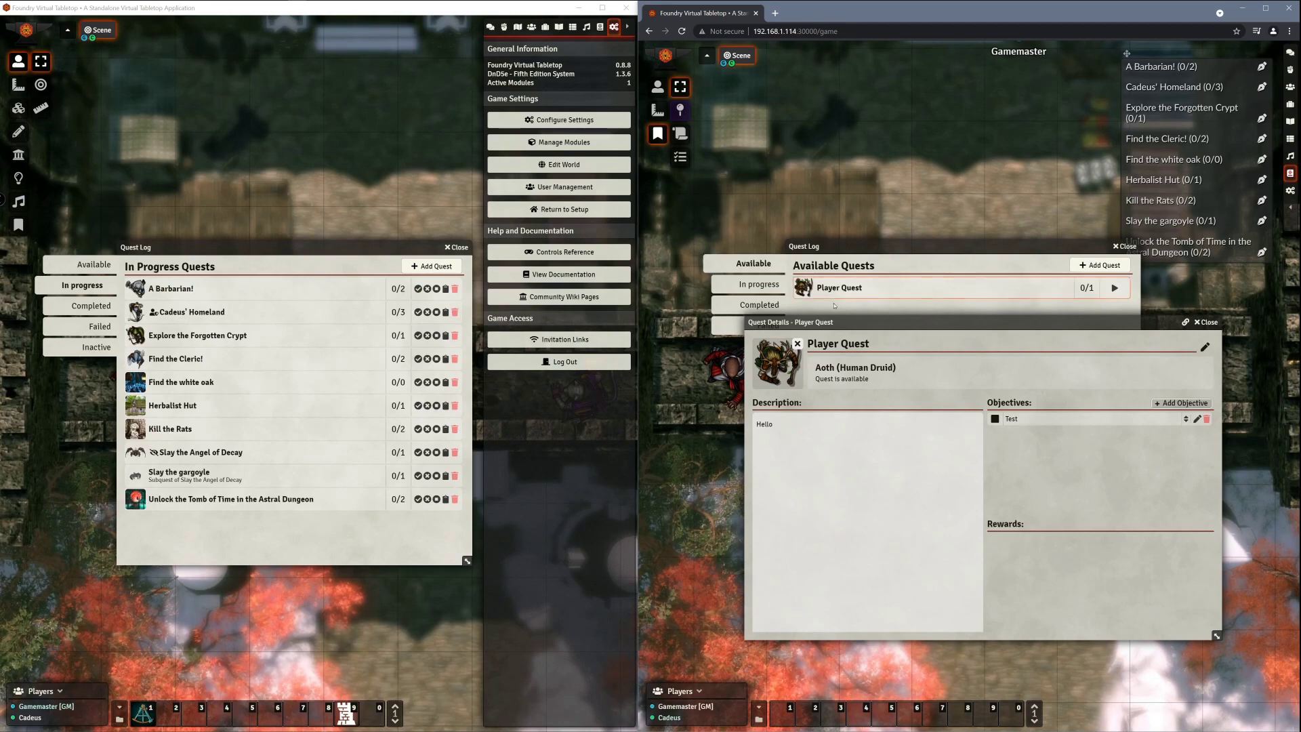
{"action": "left_click", "coordinate": [1207, 323]}
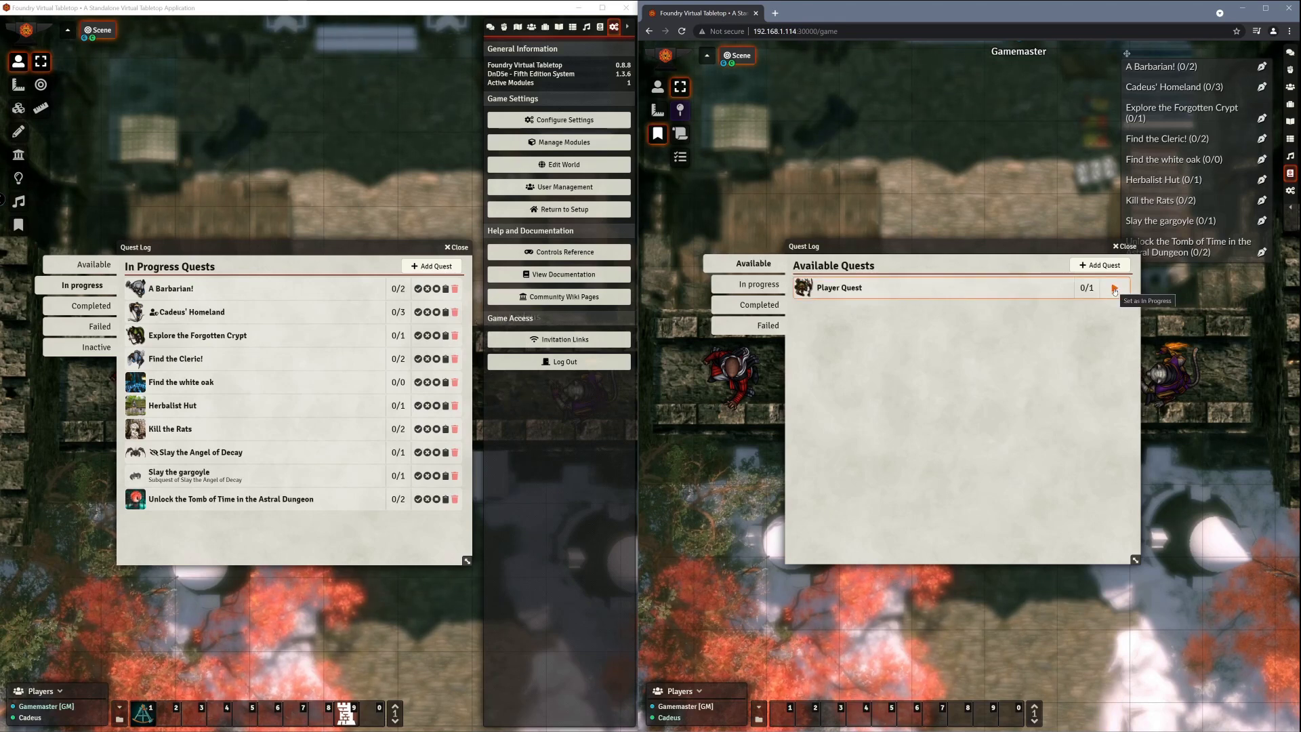
{"action": "left_click", "coordinate": [1115, 290]}
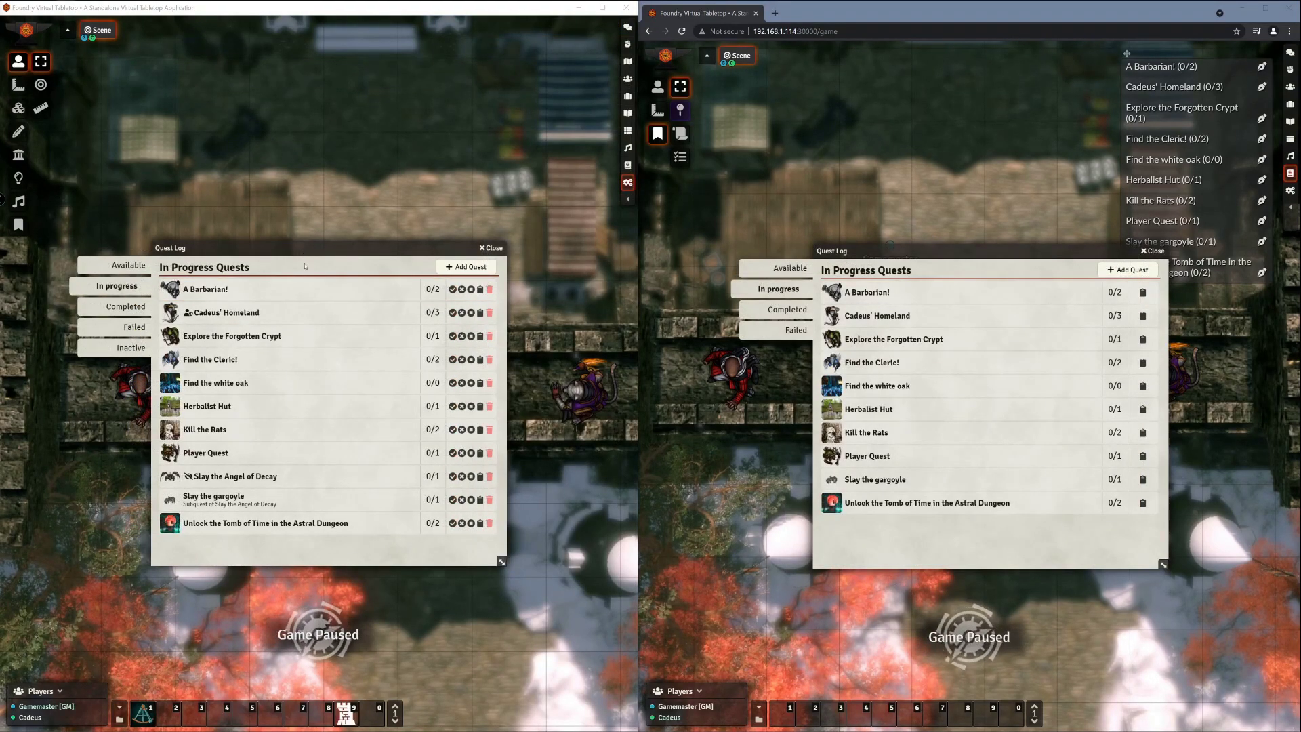
Step: Open Player Quest's details in both the Gamemaster's and the player's views
{"action": "left_click", "coordinate": [249, 453]}
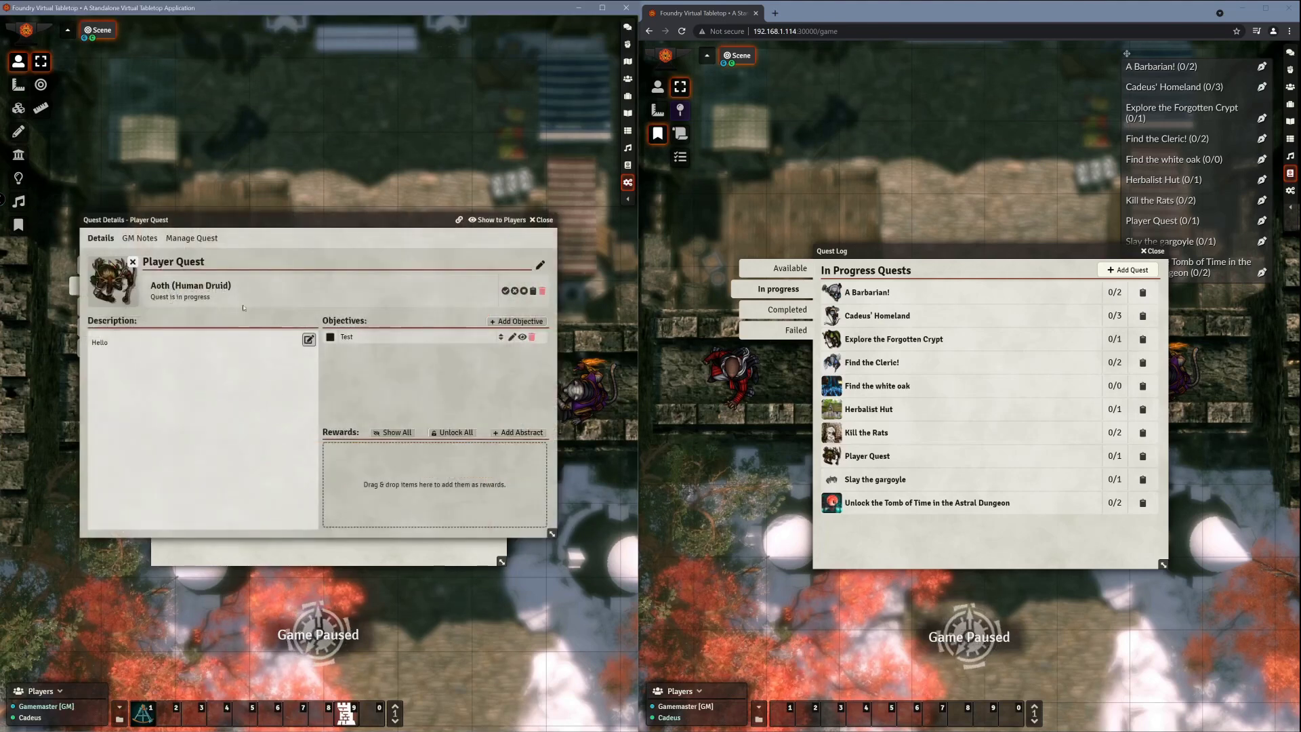
{"action": "left_click_drag", "start_coordinate": [222, 215], "coordinate": [236, 265]}
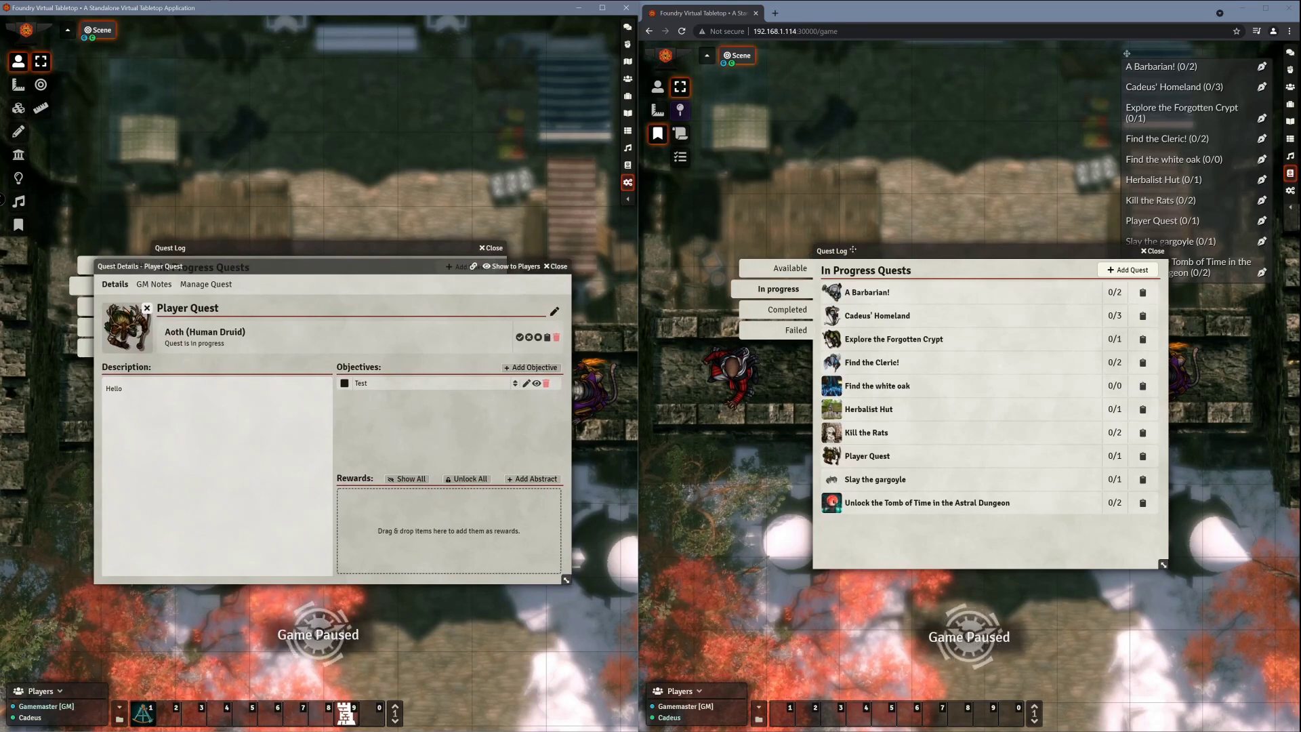
{"action": "left_click", "coordinate": [879, 457]}
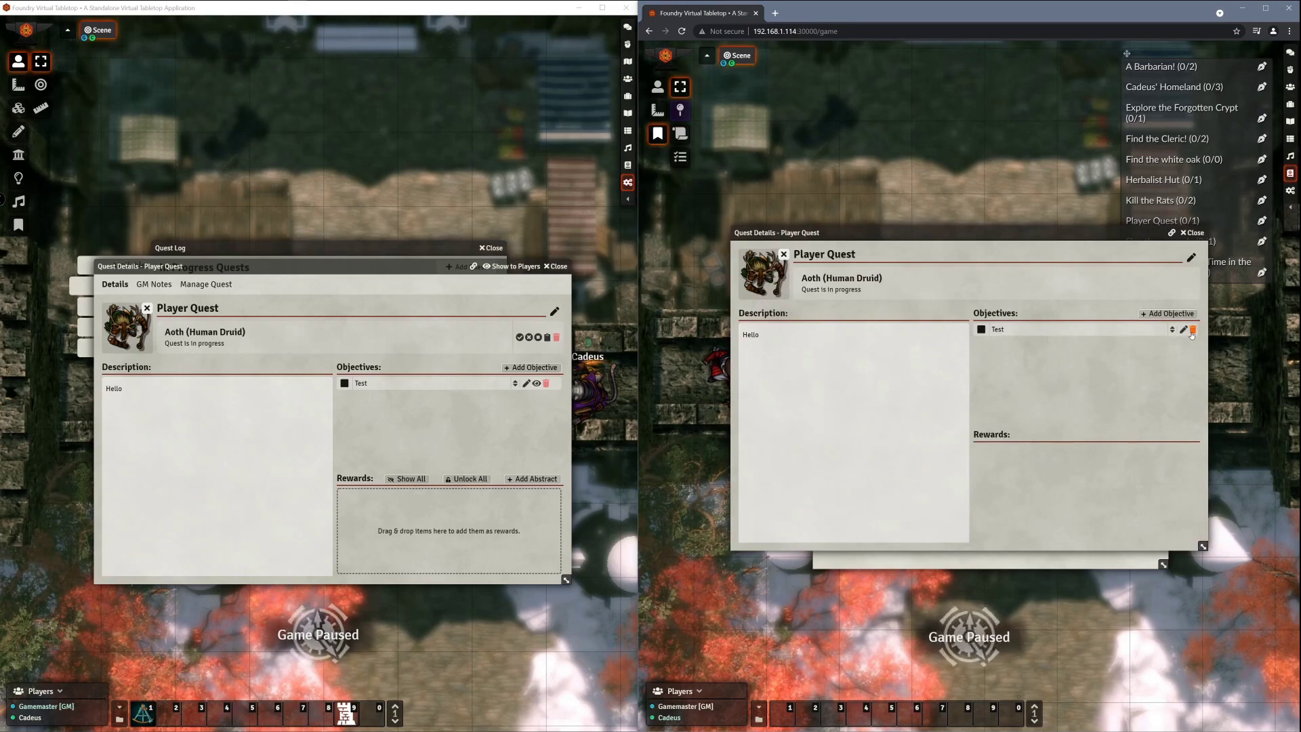
Step: Hide the Test objective from players and show it again twice from the Gamemaster's quest details
{"action": "left_click", "coordinate": [536, 384]}
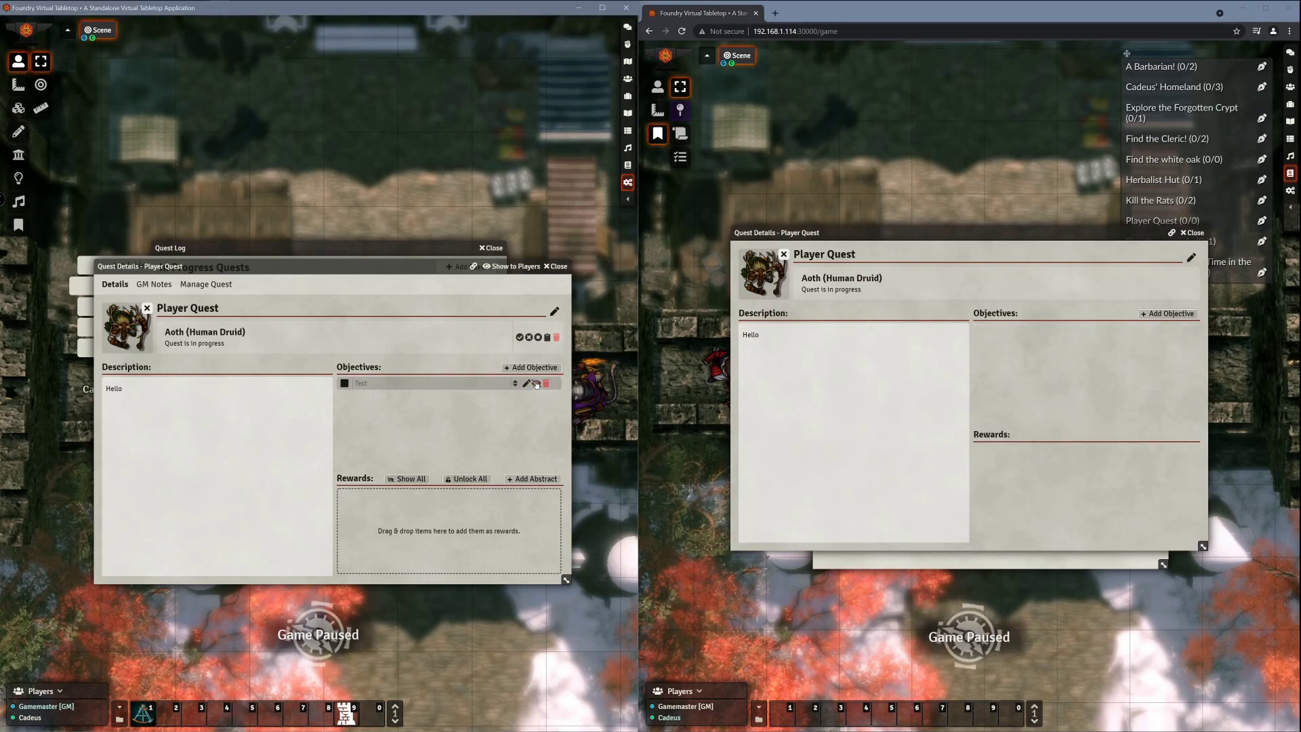
{"action": "left_click", "coordinate": [536, 383]}
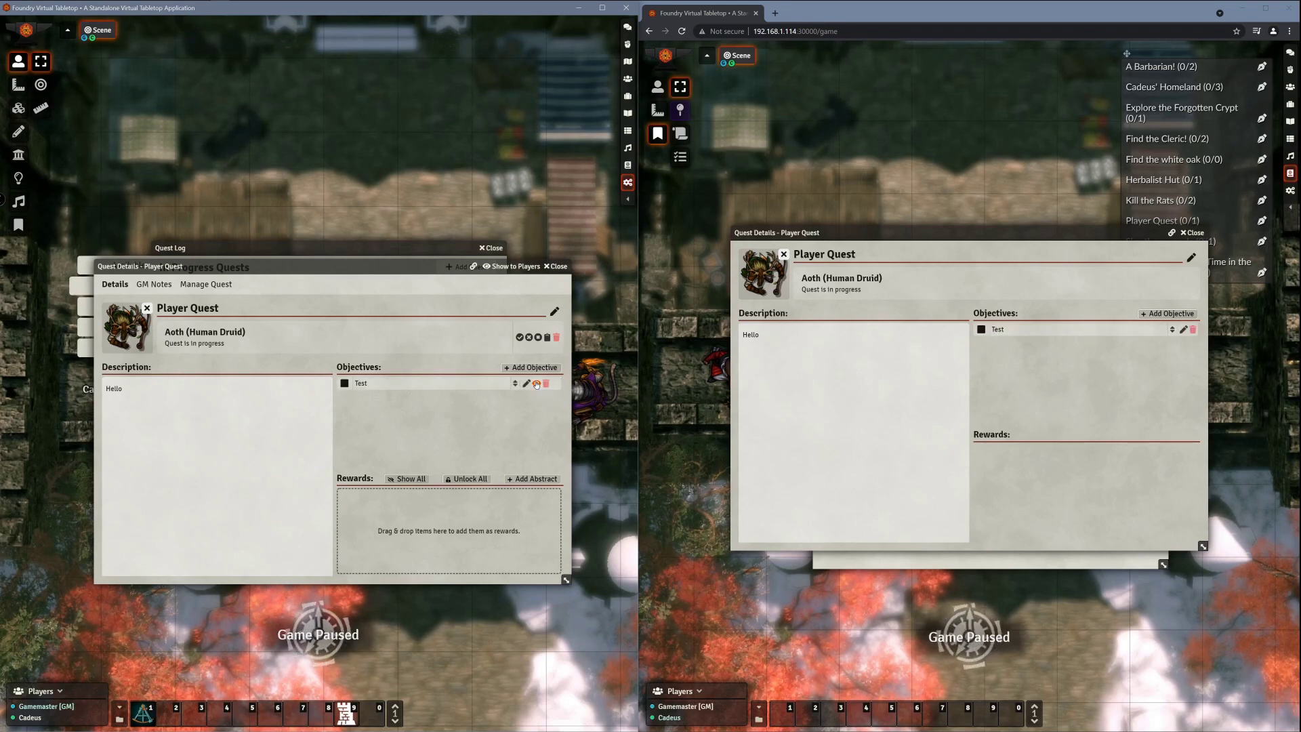
{"action": "left_click", "coordinate": [536, 383]}
{"action": "left_click", "coordinate": [535, 384]}
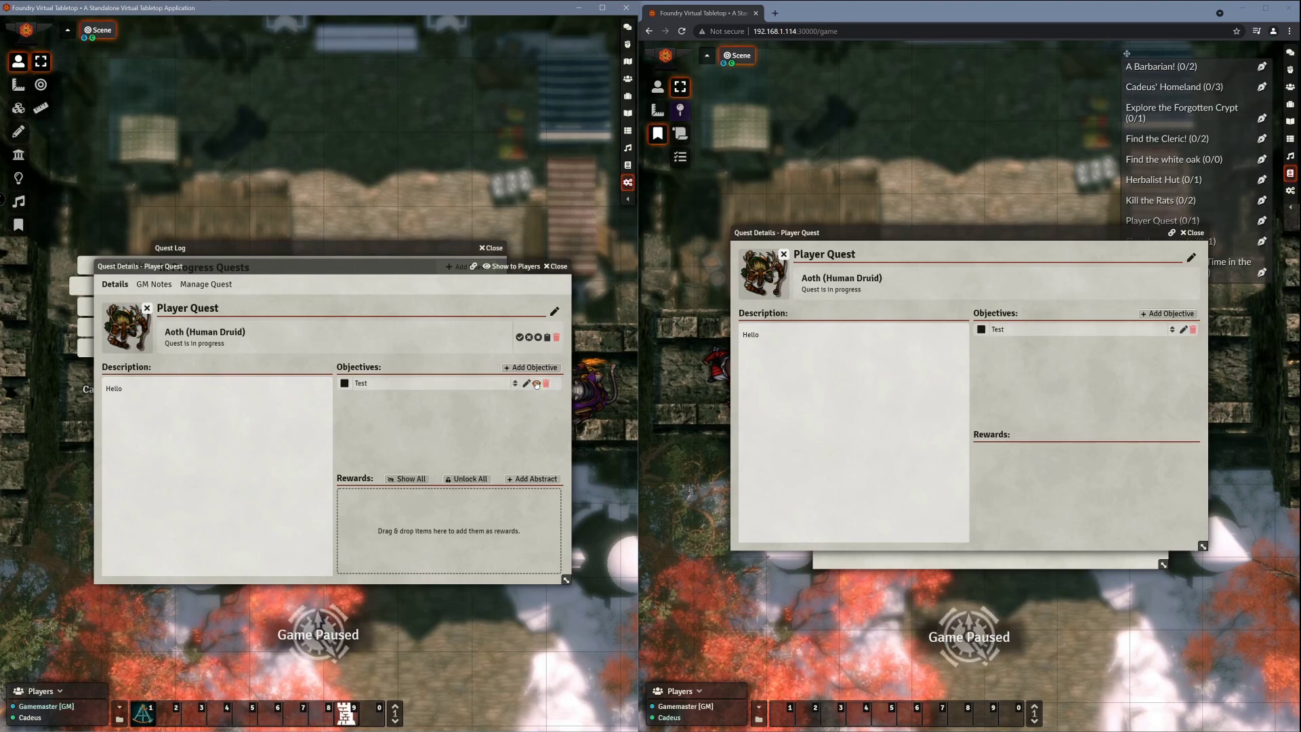
Step: Reposition the Gamemaster's Player Quest details window and show the quest's GM notes
{"action": "mouse_move", "coordinate": [259, 270]}
{"action": "left_mouse_down"}
{"action": "mouse_move", "coordinate": [271, 293]}
{"action": "mouse_move", "coordinate": [272, 277]}
{"action": "mouse_move", "coordinate": [250, 287]}
{"action": "left_mouse_up"}
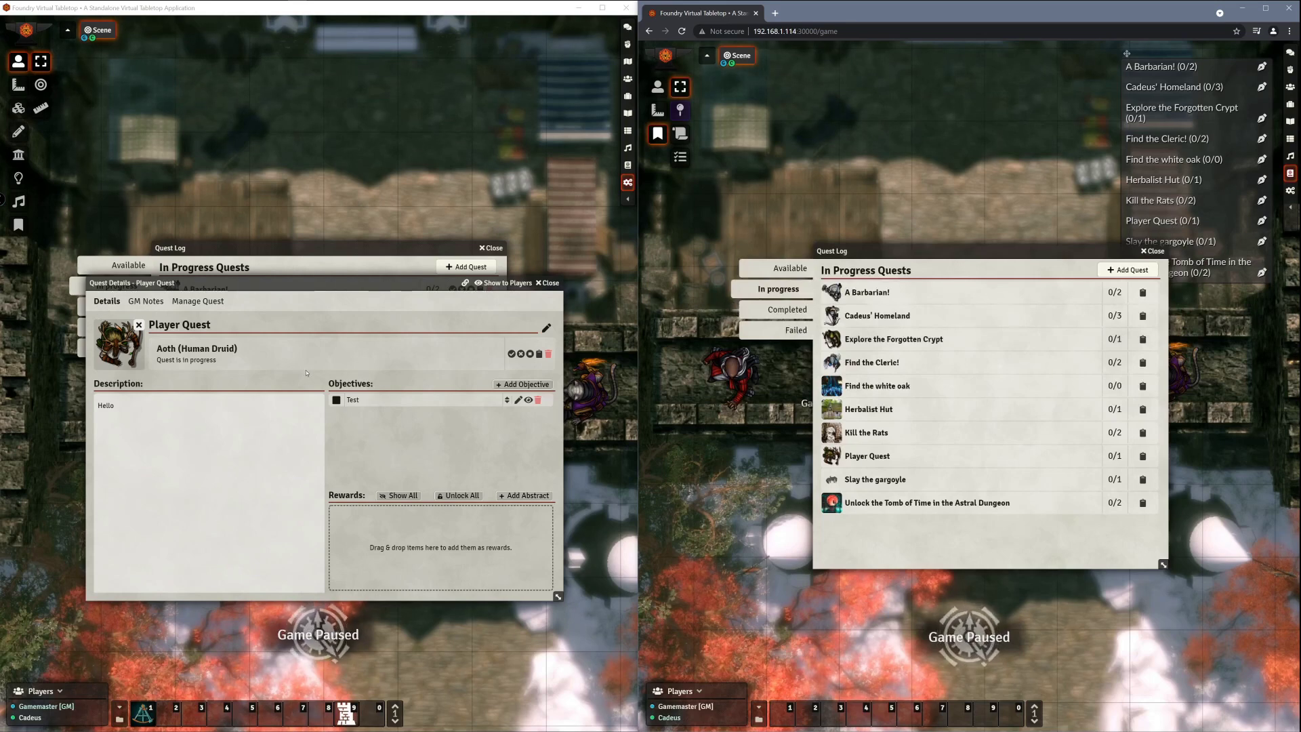
{"action": "left_click", "coordinate": [146, 303]}
{"action": "left_click", "coordinate": [147, 302]}
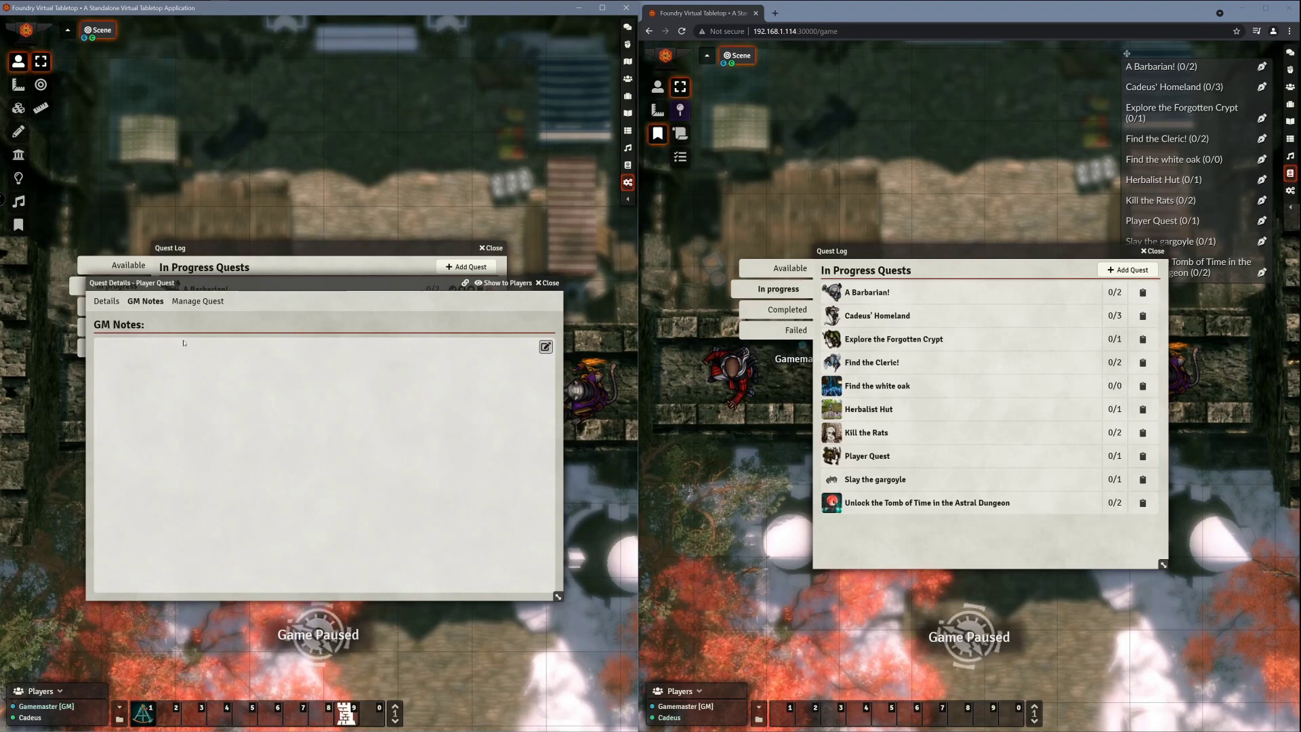
Step: View Player Quest's management settings, return to its details and remove Aoth (Human Druid) as the quest source
{"action": "left_click", "coordinate": [201, 302]}
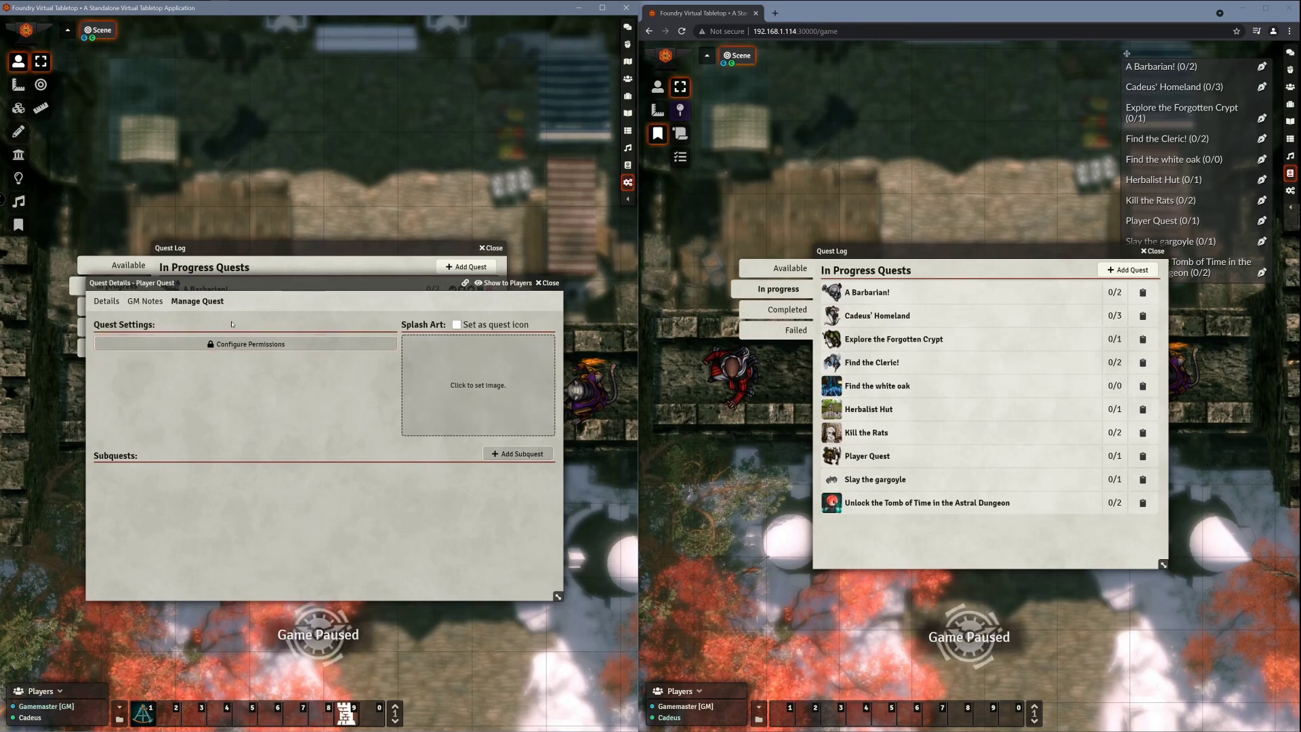
{"action": "left_click", "coordinate": [102, 302]}
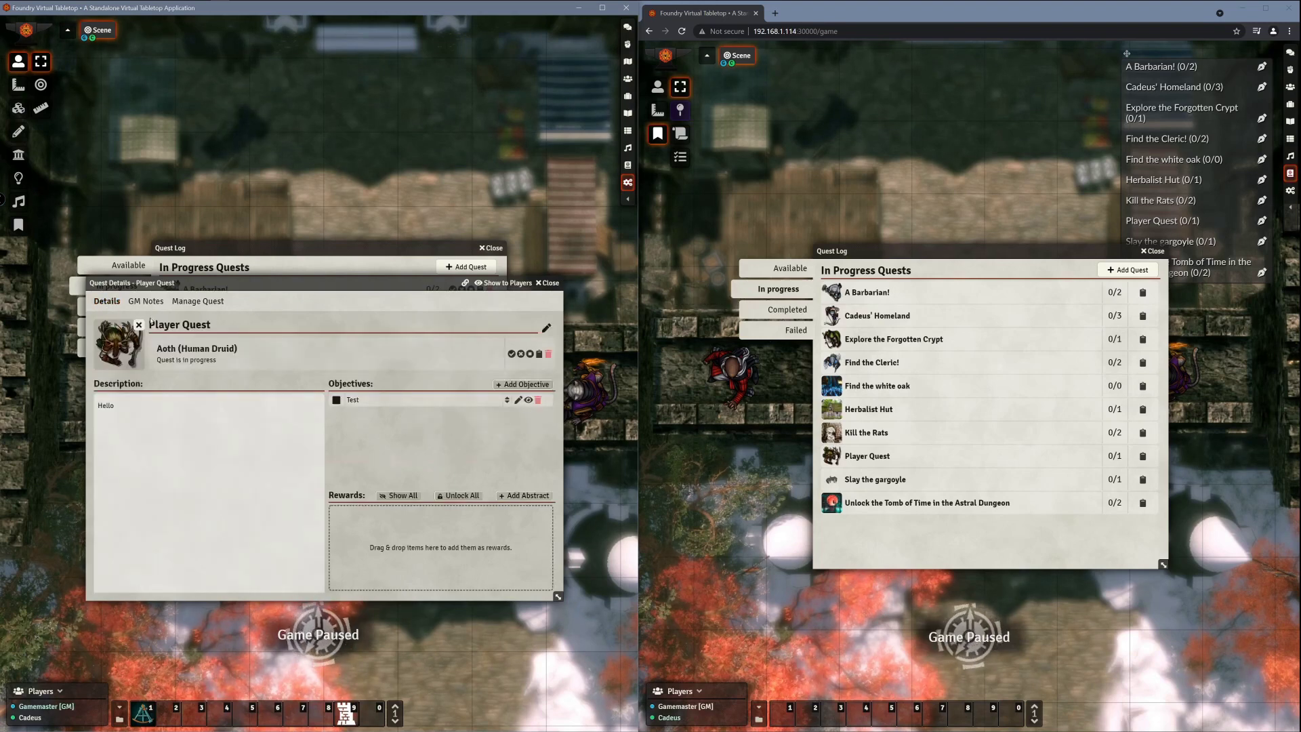
{"action": "left_click", "coordinate": [139, 325]}
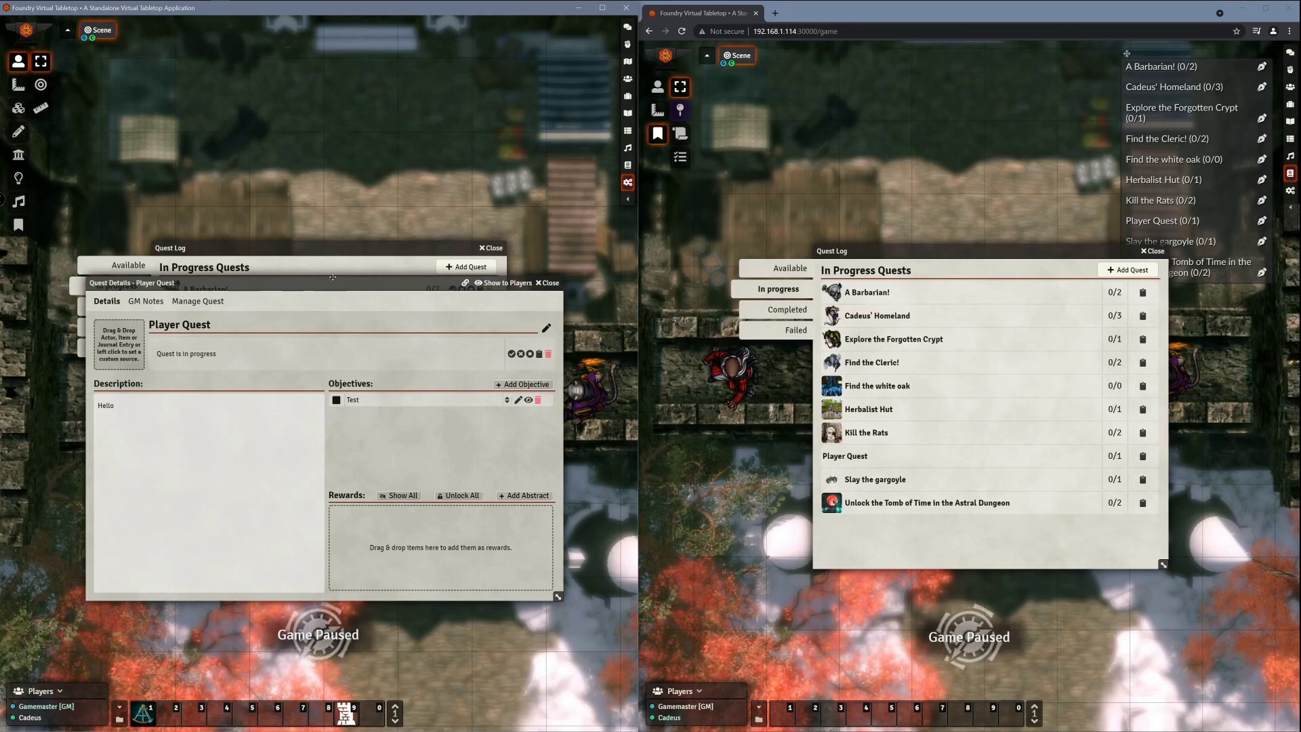
Step: Expand the Gamemaster's sidebar and make room by lowering Player Quest's details window and closing the Gamemaster's quest log
{"action": "left_click_drag", "start_coordinate": [334, 286], "coordinate": [313, 302]}
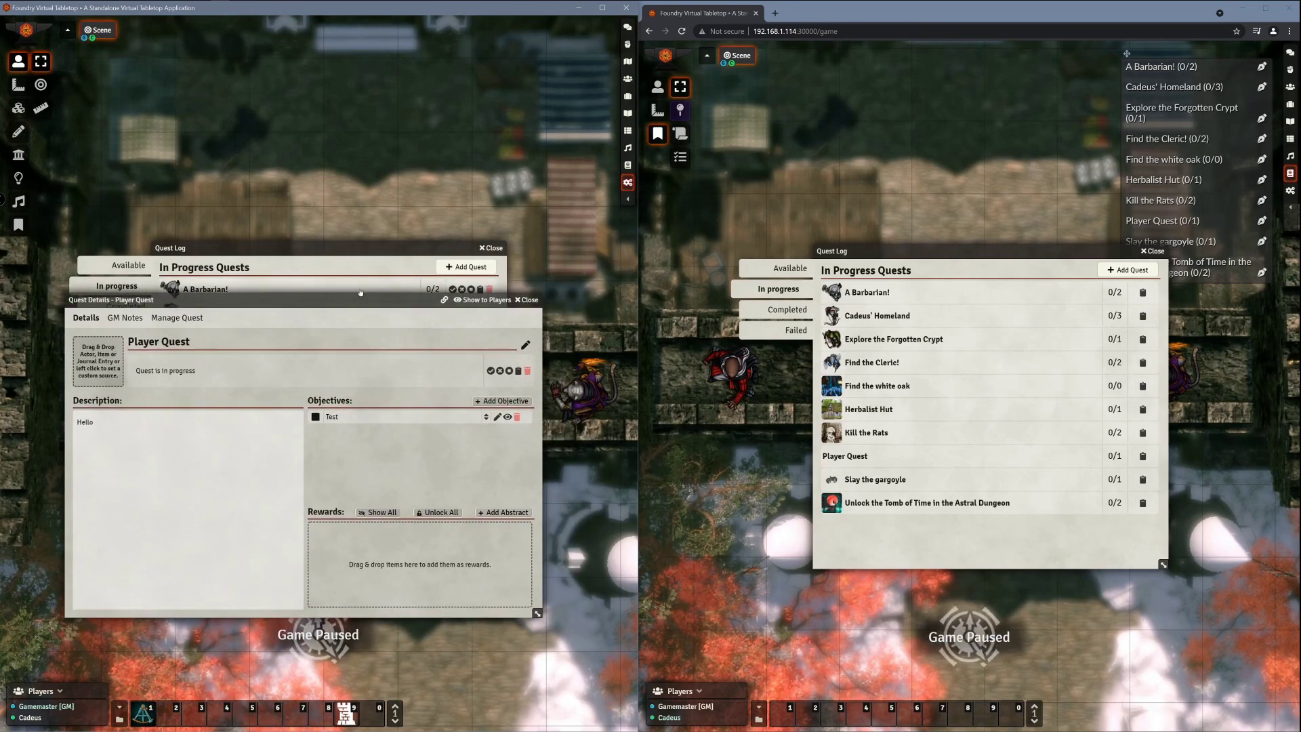
{"action": "left_click", "coordinate": [627, 199]}
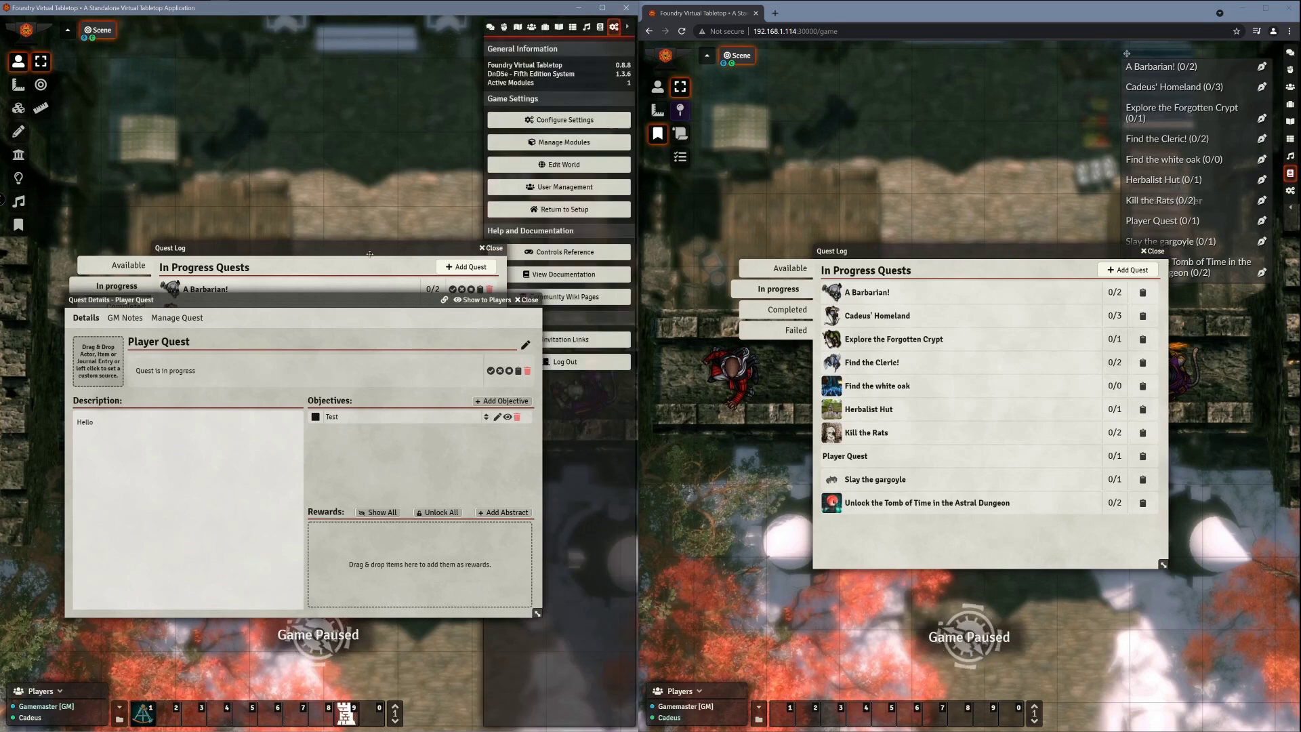
{"action": "mouse_move", "coordinate": [337, 300]}
{"action": "left_mouse_down"}
{"action": "mouse_move", "coordinate": [296, 311]}
{"action": "mouse_move", "coordinate": [363, 295]}
{"action": "mouse_move", "coordinate": [327, 299]}
{"action": "mouse_move", "coordinate": [347, 293]}
{"action": "left_mouse_up"}
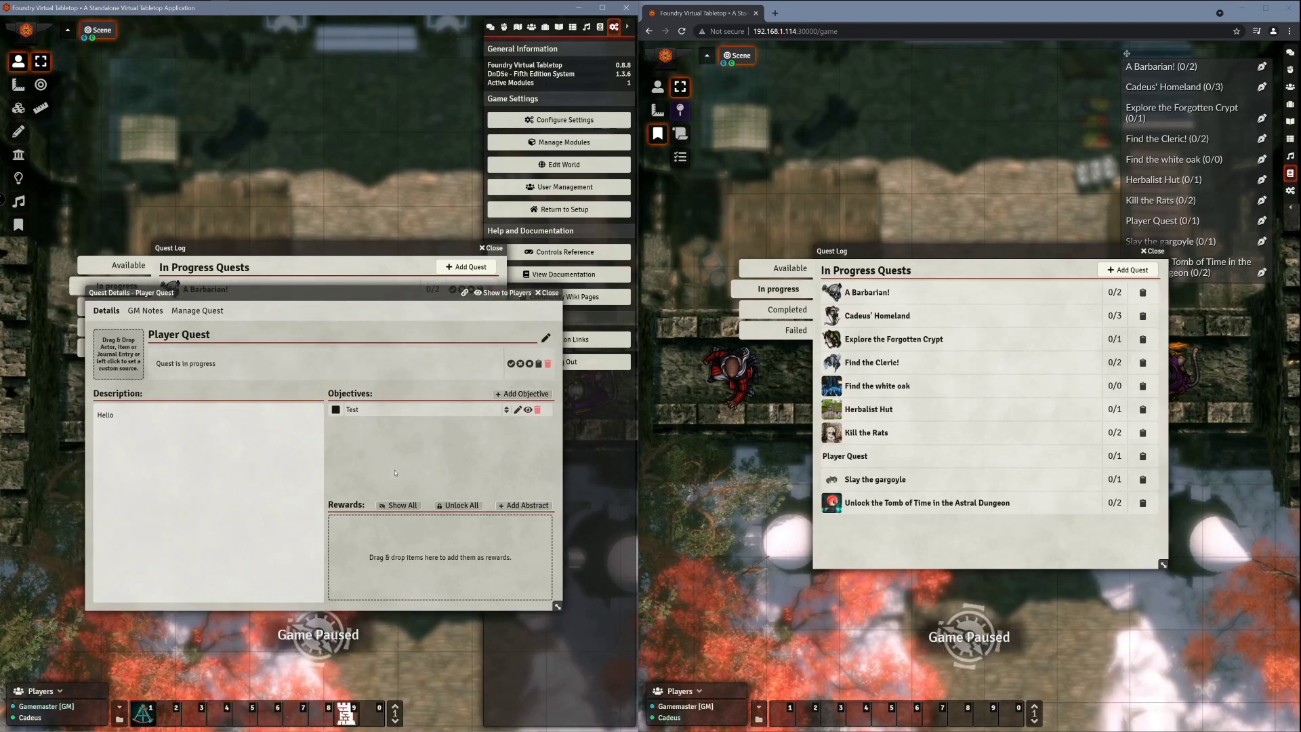
{"action": "mouse_move", "coordinate": [271, 291]}
{"action": "left_mouse_down"}
{"action": "mouse_move", "coordinate": [262, 308]}
{"action": "mouse_move", "coordinate": [265, 284]}
{"action": "mouse_move", "coordinate": [282, 291]}
{"action": "mouse_move", "coordinate": [266, 298]}
{"action": "left_mouse_up"}
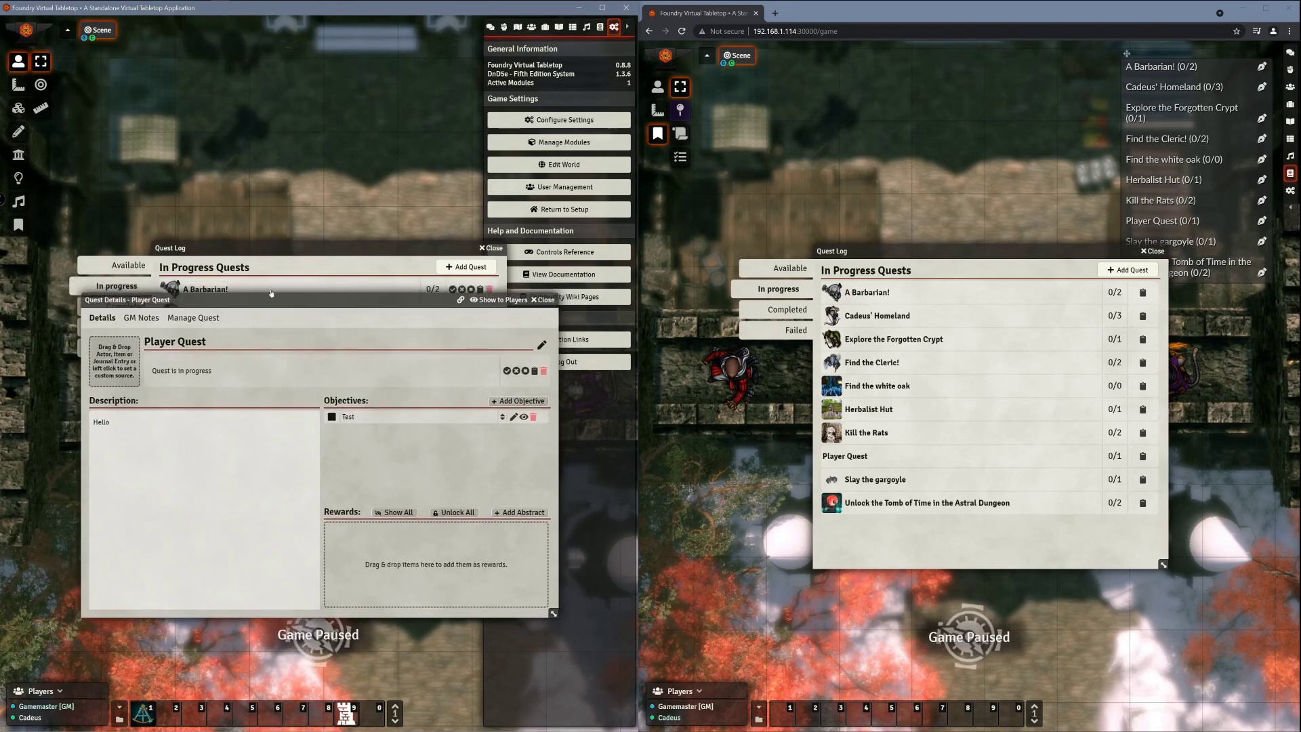
{"action": "left_click", "coordinate": [600, 27]}
{"action": "mouse_move", "coordinate": [374, 304]}
{"action": "left_mouse_down"}
{"action": "mouse_move", "coordinate": [406, 342]}
{"action": "mouse_move", "coordinate": [376, 330]}
{"action": "left_mouse_up"}
{"action": "left_click", "coordinate": [484, 247]}
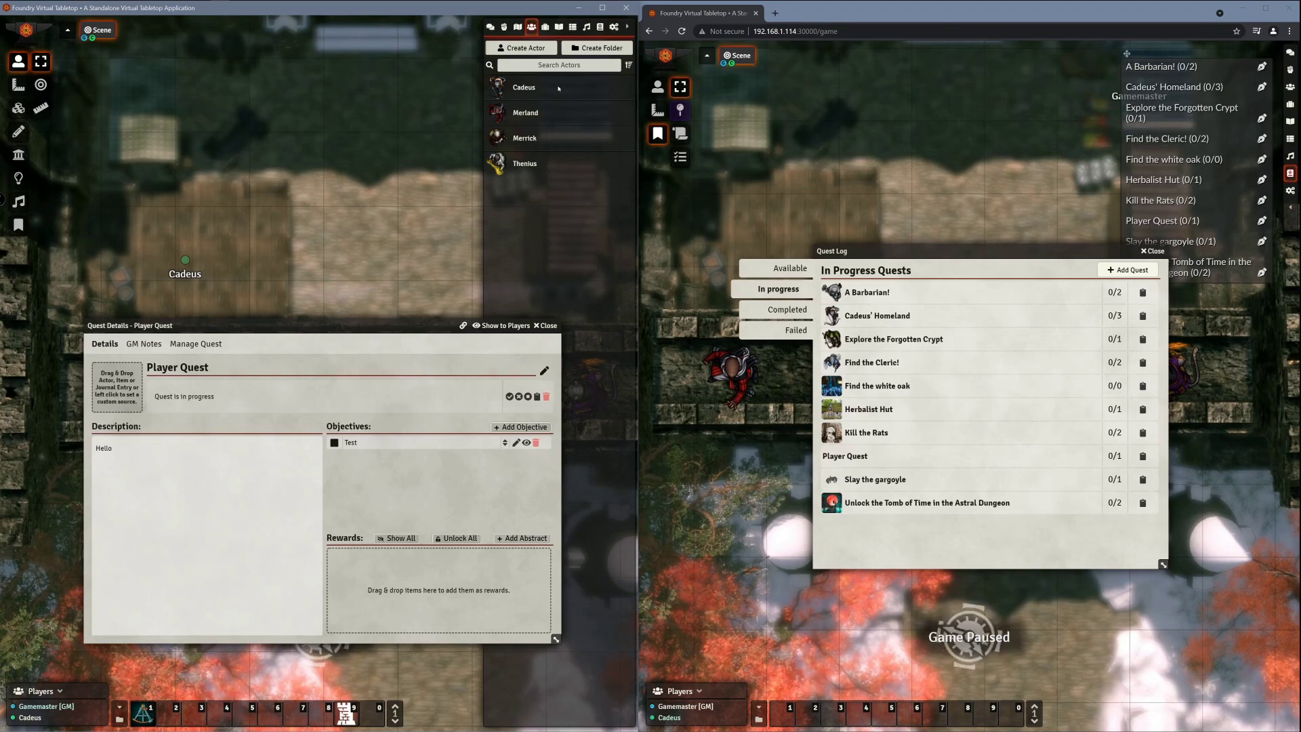
Step: Assign Akra (Dragonborn Cleric) from the Starter Heroes compendium as Player Quest's source and close the compendium
{"action": "left_click", "coordinate": [601, 27]}
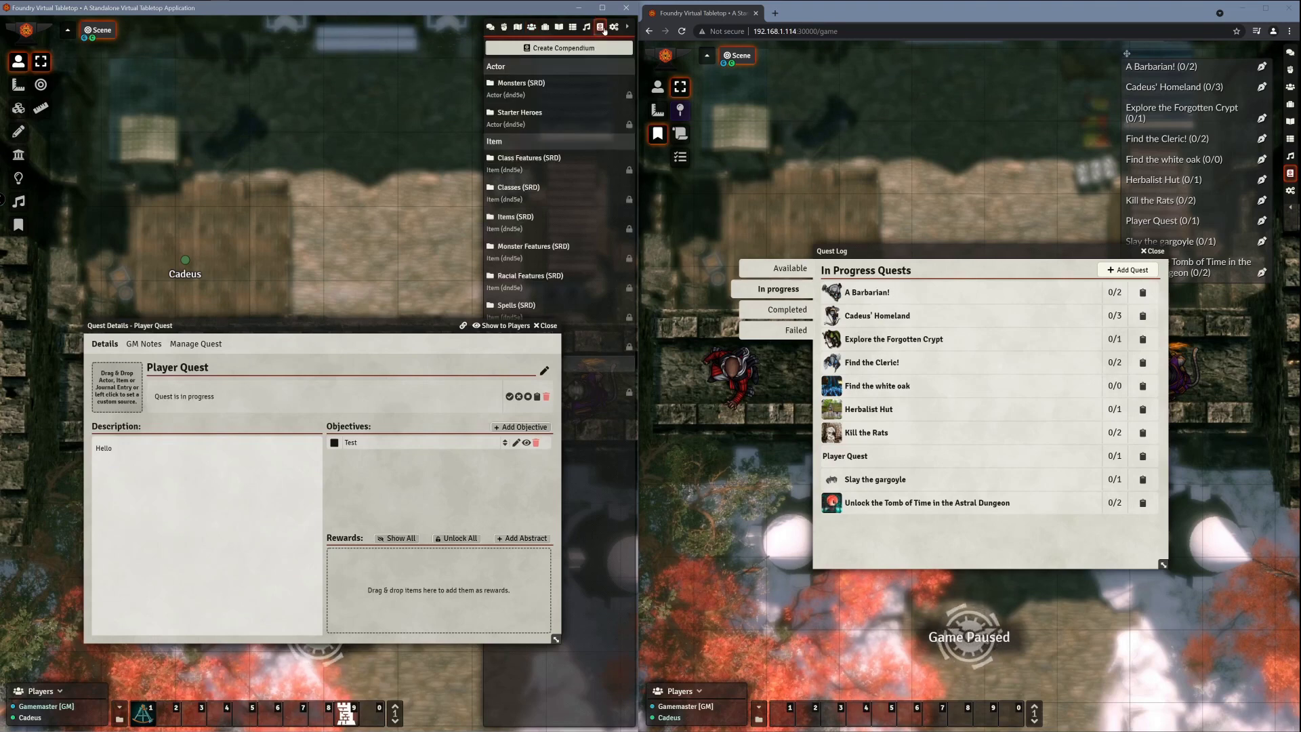
{"action": "left_click", "coordinate": [519, 119]}
{"action": "left_click_drag", "start_coordinate": [114, 54], "coordinate": [419, 91]}
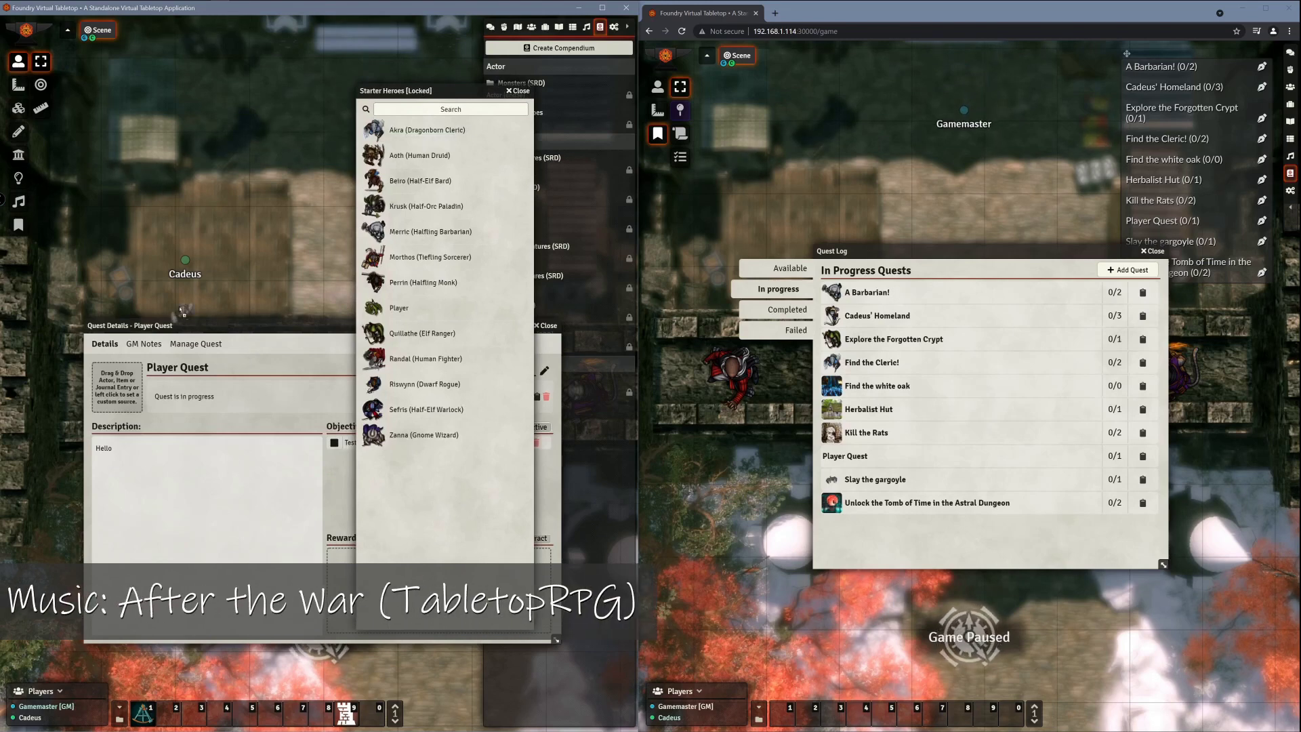
{"action": "left_click_drag", "start_coordinate": [129, 385], "coordinate": [129, 386]}
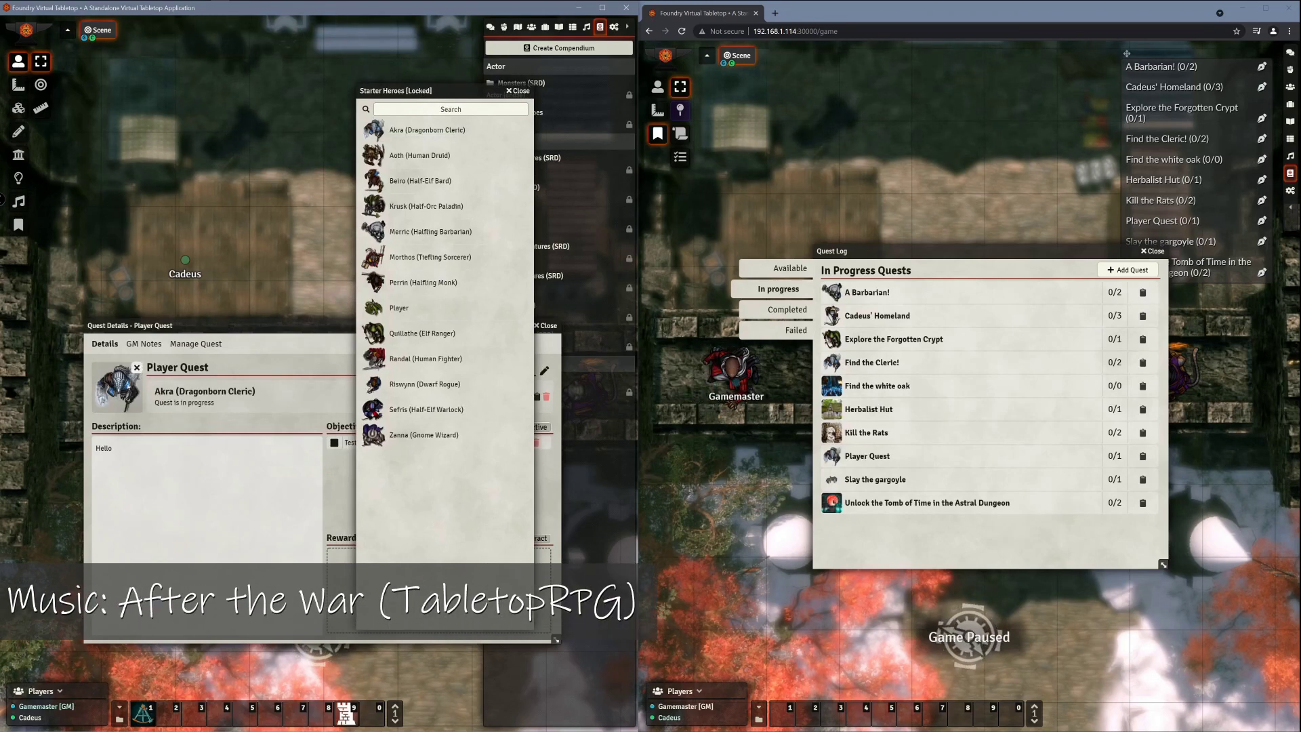
{"action": "left_click", "coordinate": [523, 91]}
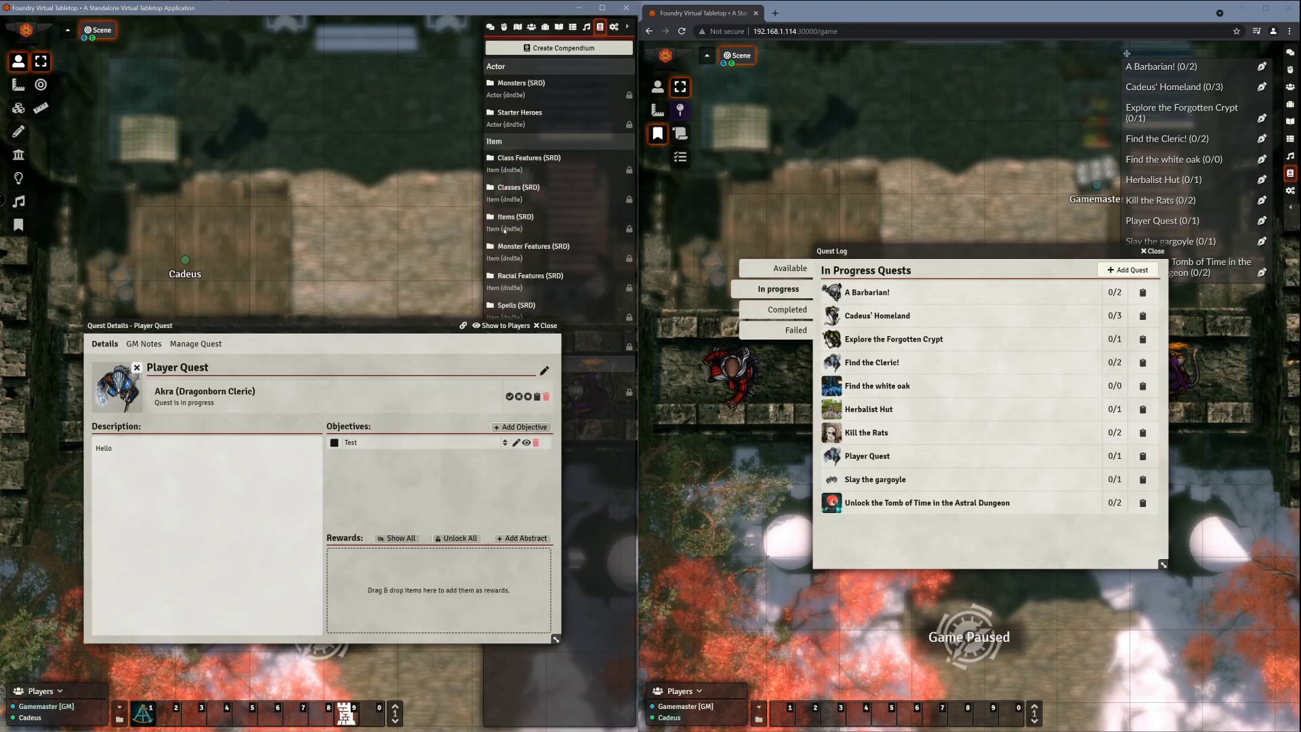
Step: Assign the Abacus from the Items (SRD) compendium as Player Quest's source, remove it again and close the compendium
{"action": "left_click", "coordinate": [509, 224]}
{"action": "left_click_drag", "start_coordinate": [152, 80], "coordinate": [434, 123]}
{"action": "left_click_drag", "start_coordinate": [360, 158], "coordinate": [116, 391]}
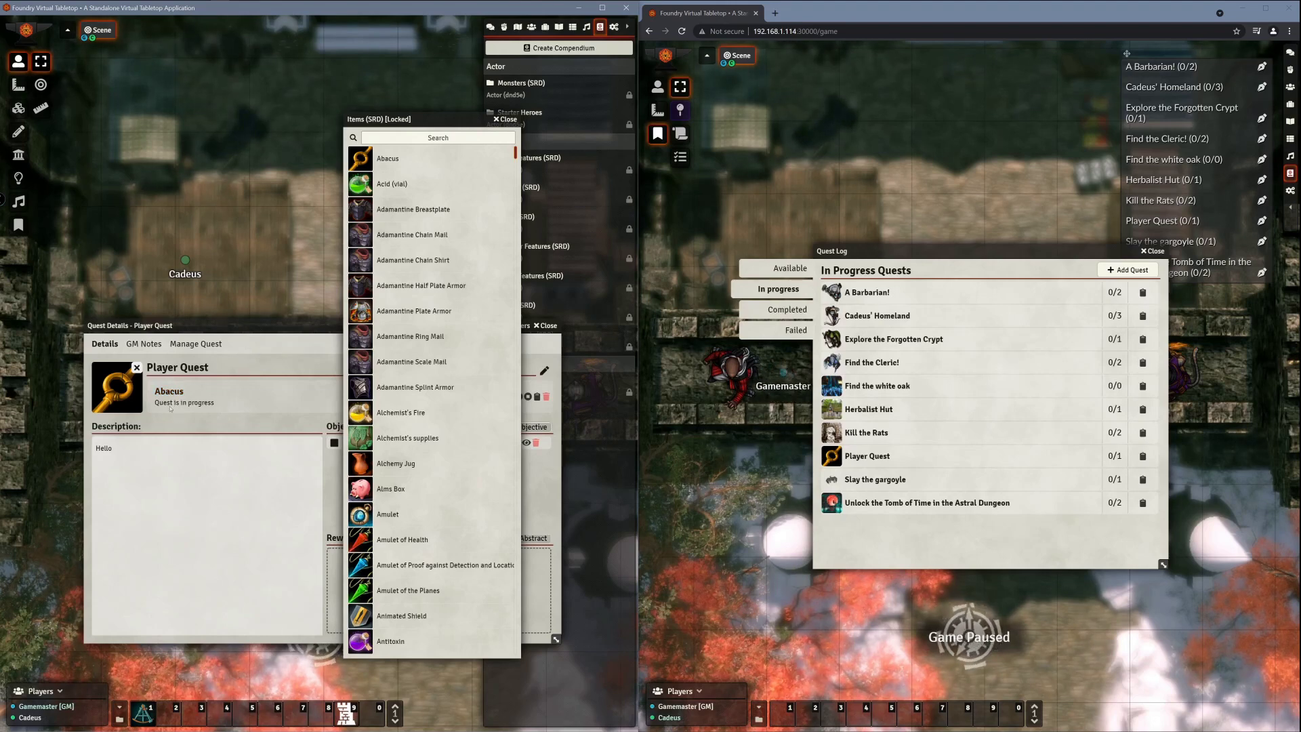
{"action": "left_click", "coordinate": [136, 367]}
{"action": "mouse_move", "coordinate": [407, 119]}
{"action": "left_mouse_down"}
{"action": "mouse_move", "coordinate": [426, 124]}
{"action": "mouse_move", "coordinate": [395, 125]}
{"action": "left_mouse_up"}
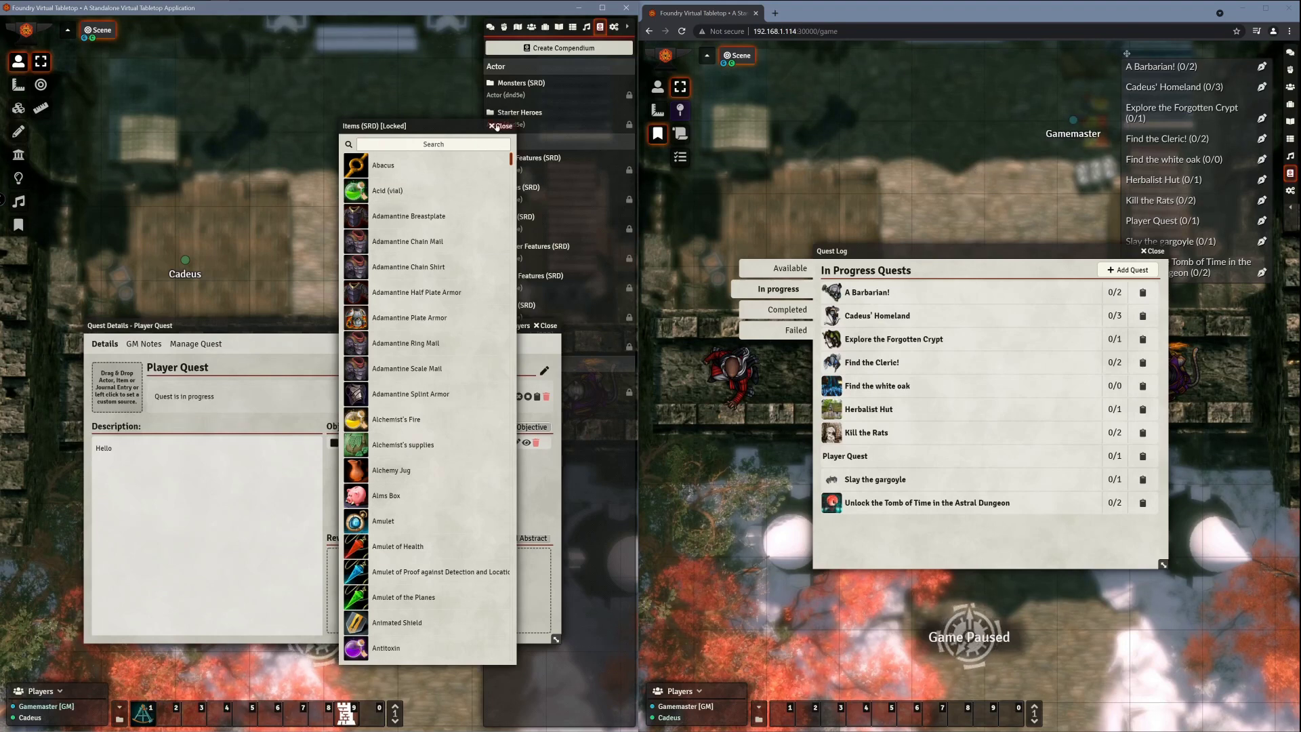
{"action": "key", "text": "Escape"}
Step: Give the journal entry "A Journal Entry" the image affliction_08.jpg from systems/dnd5e/icons/skills and close the entry
{"action": "left_click", "coordinate": [559, 26]}
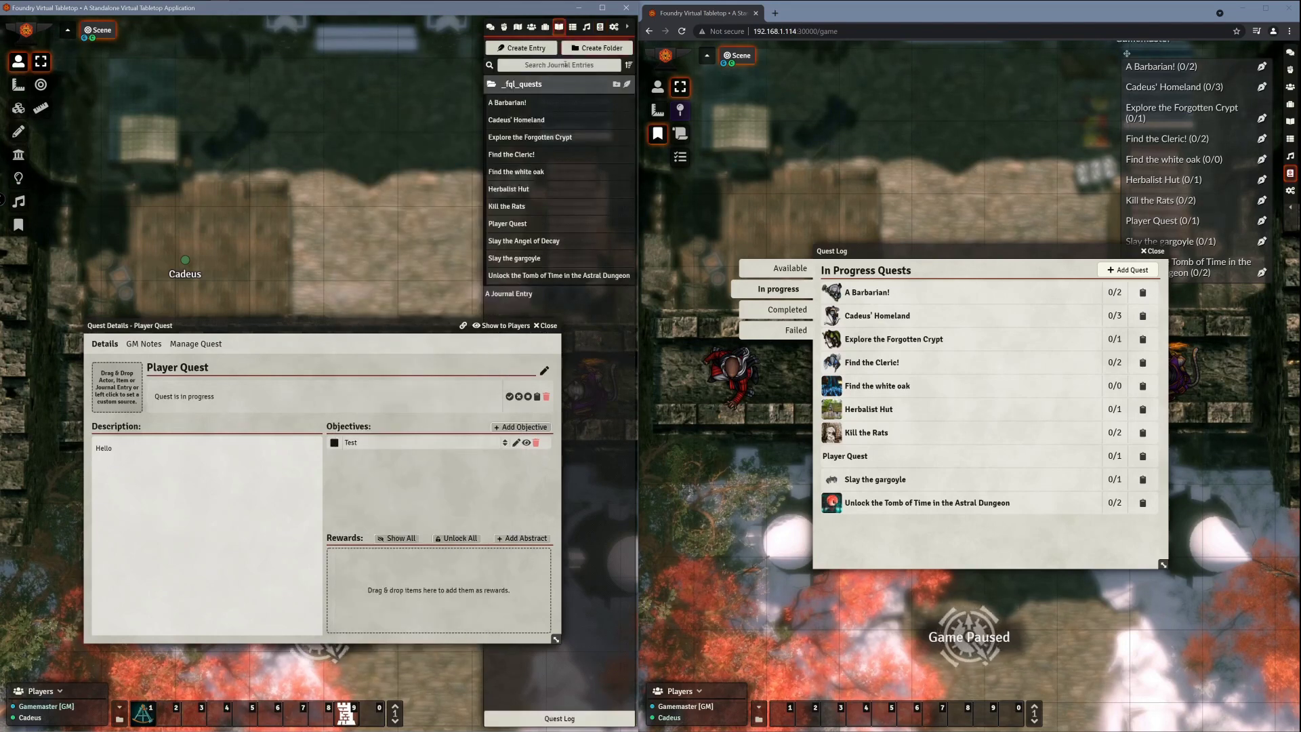
{"action": "left_click", "coordinate": [505, 296]}
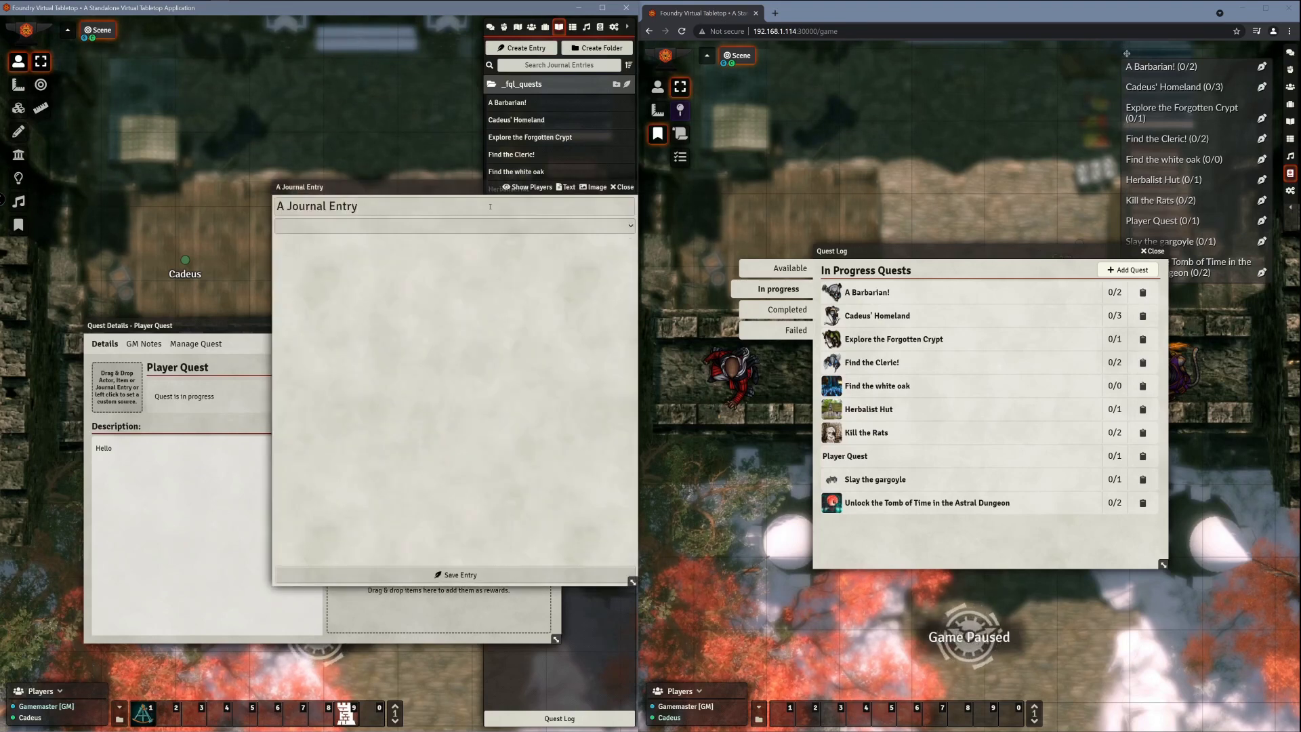
{"action": "left_click_drag", "start_coordinate": [465, 181], "coordinate": [442, 217]}
{"action": "left_click", "coordinate": [569, 213]}
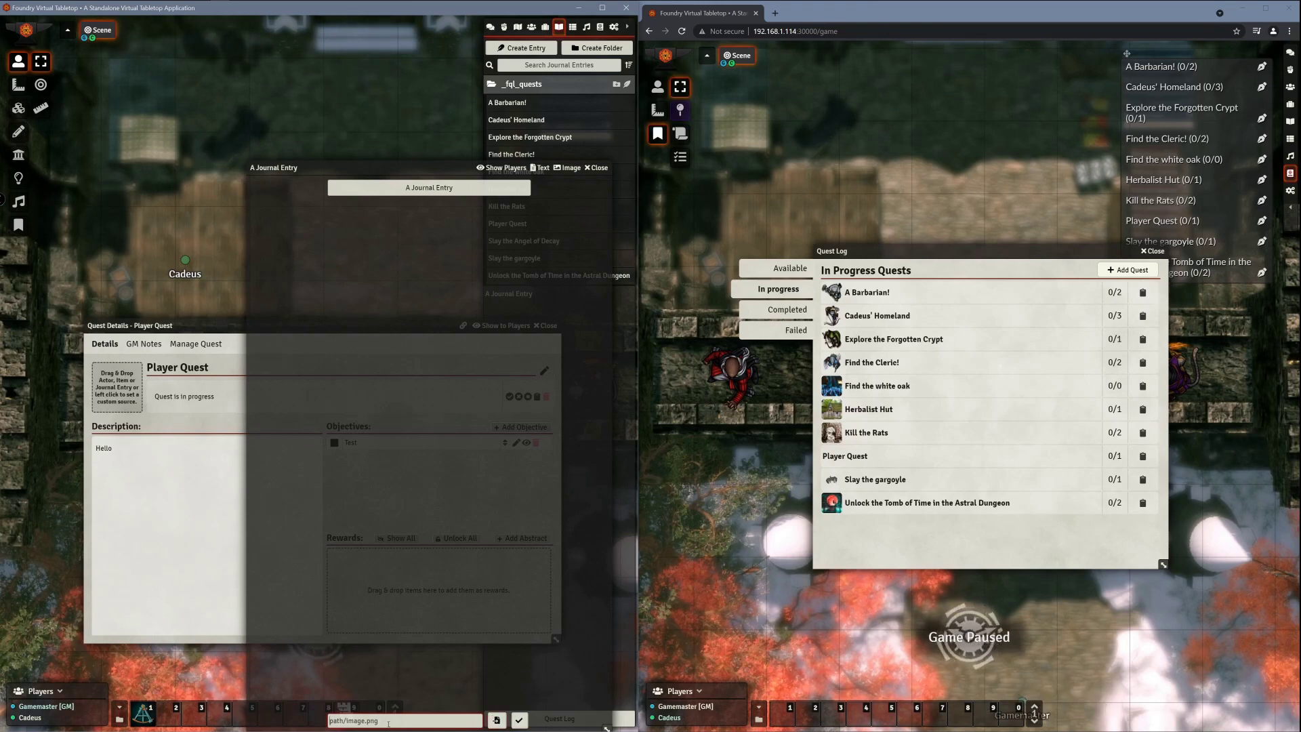
{"action": "left_click", "coordinate": [496, 720]}
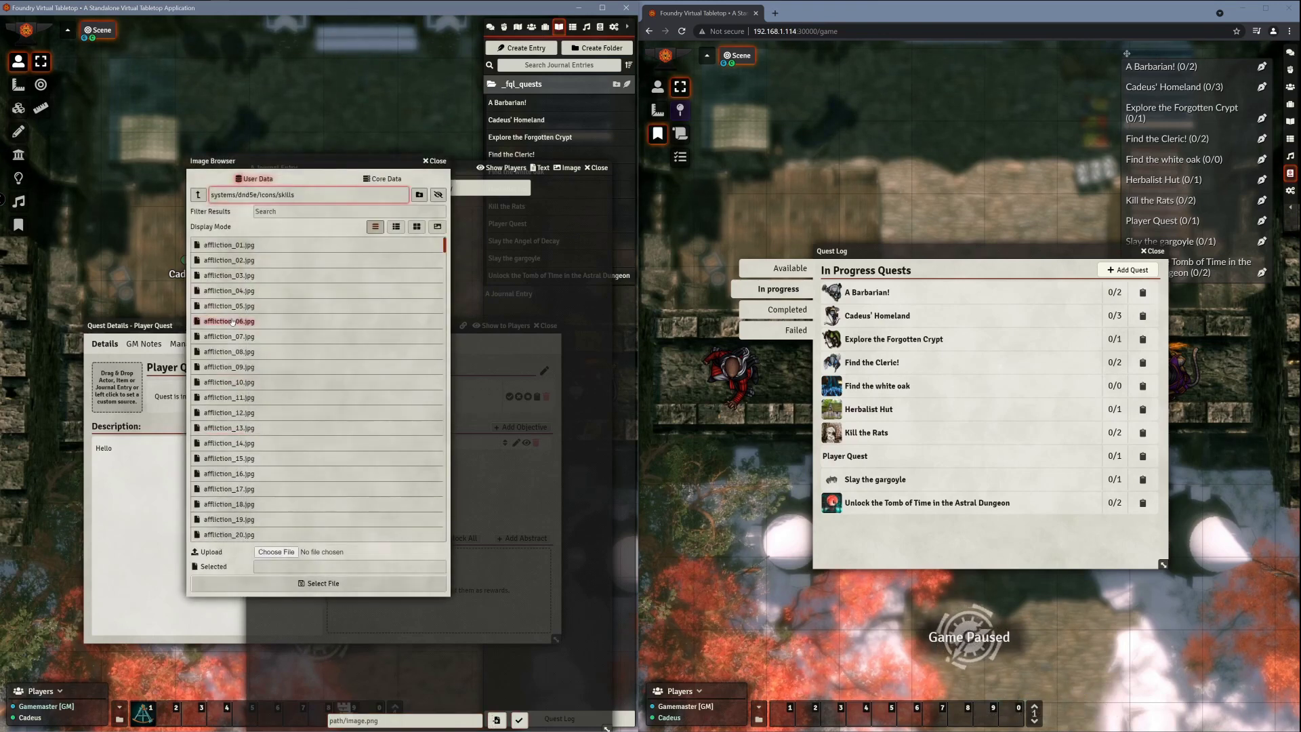
{"action": "left_click", "coordinate": [234, 351]}
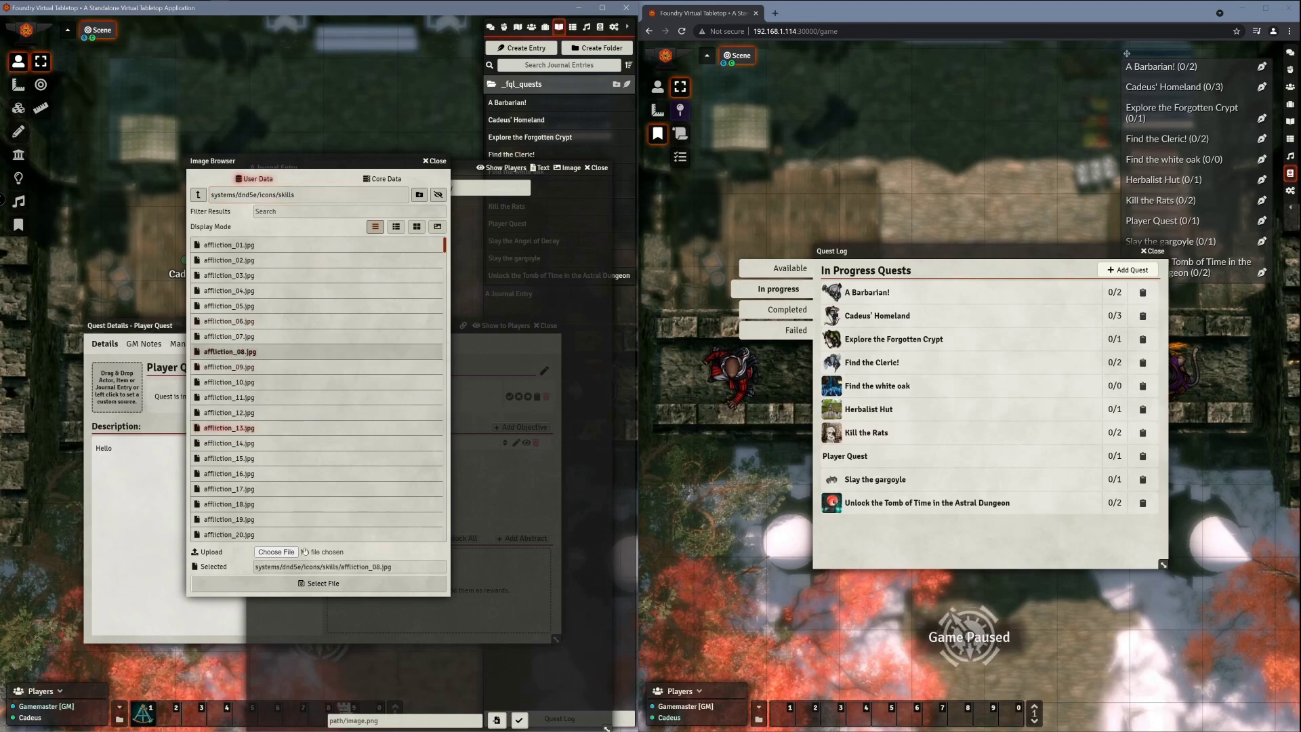
{"action": "left_click", "coordinate": [324, 583]}
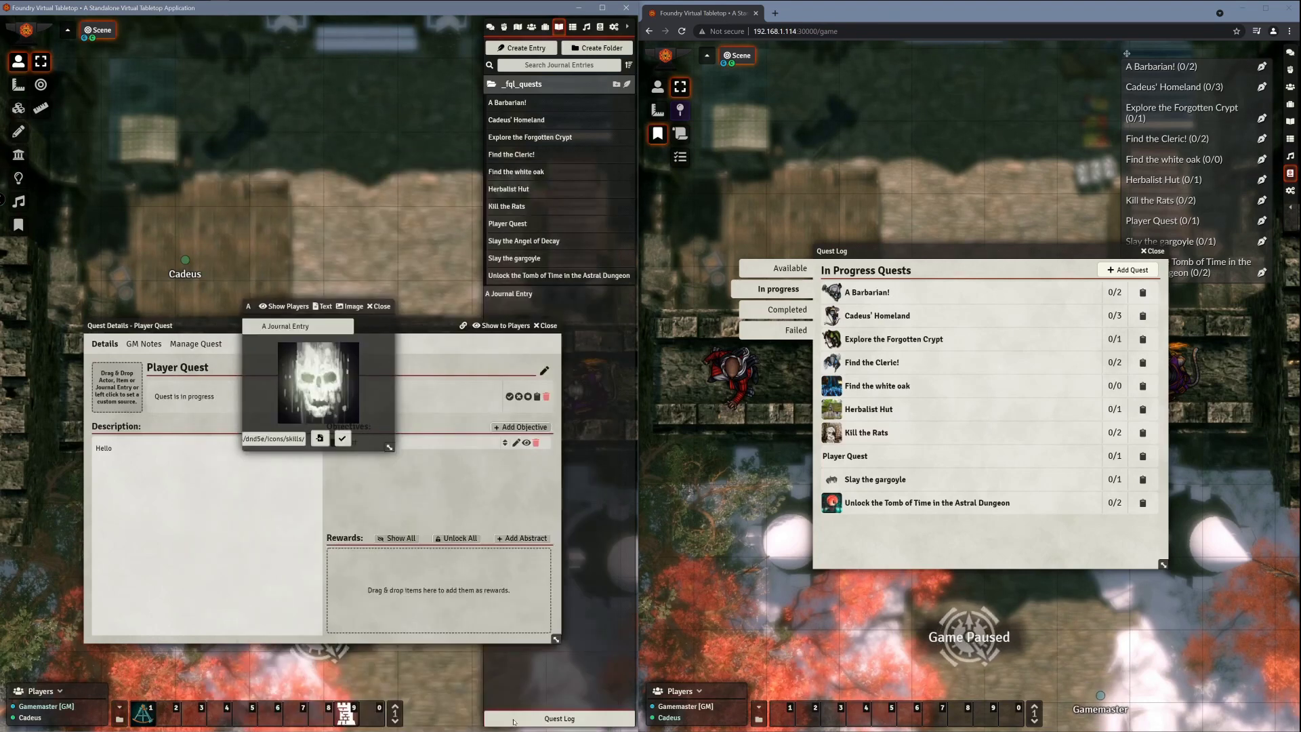
{"action": "left_click", "coordinate": [382, 307]}
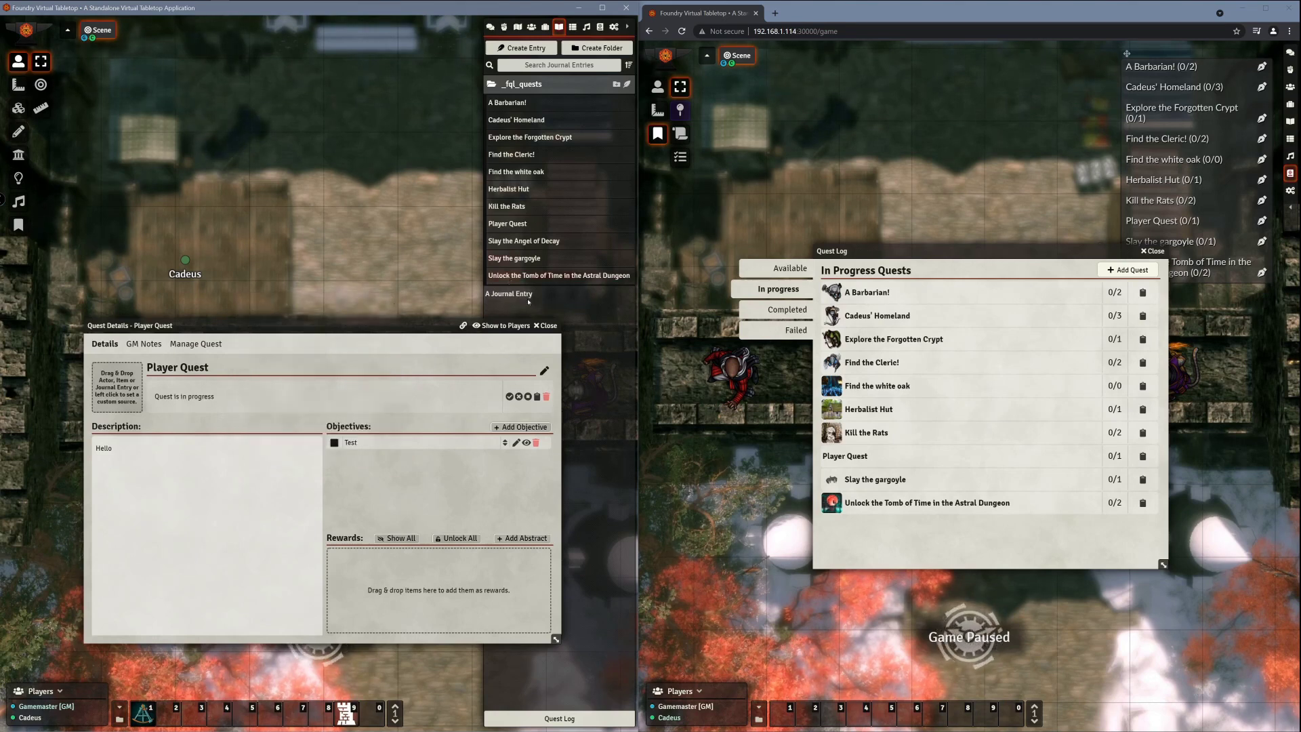
Step: Assign "A Journal Entry" as Player Quest's source and remove it again
{"action": "left_click_drag", "start_coordinate": [520, 295], "coordinate": [117, 387]}
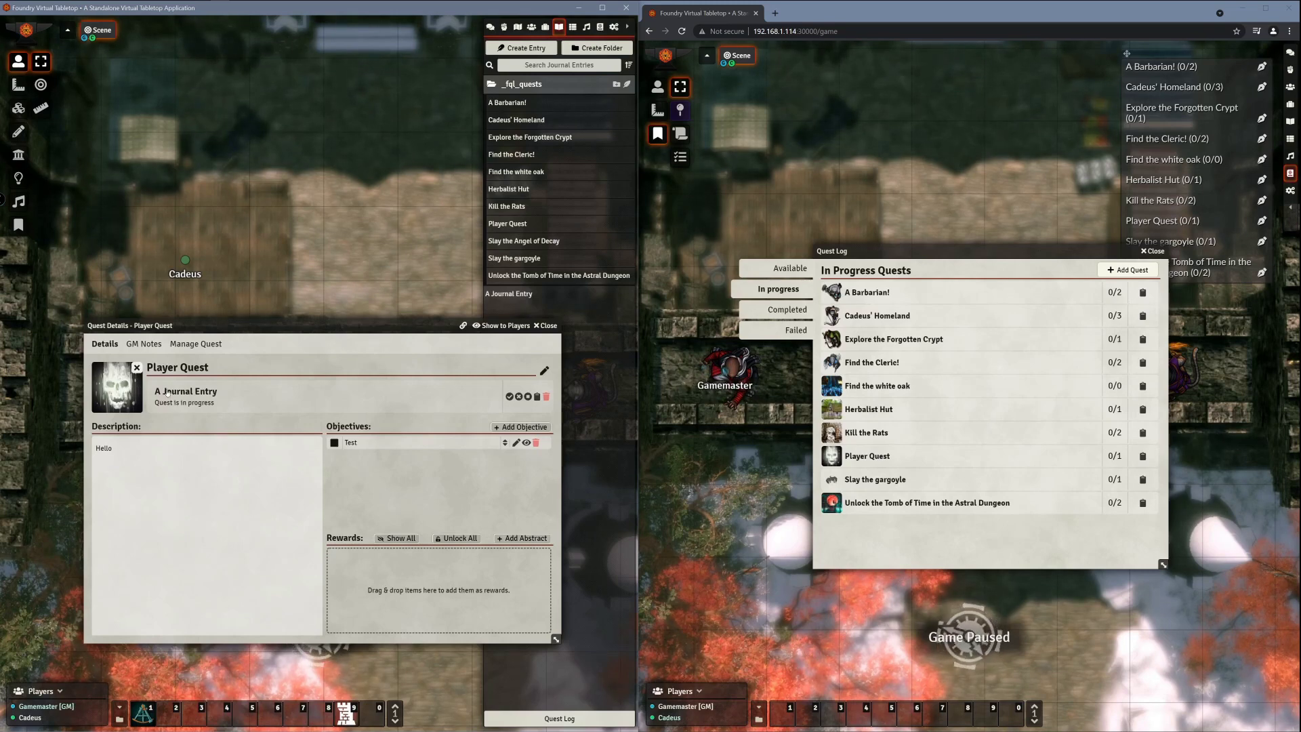
{"action": "left_click", "coordinate": [136, 367]}
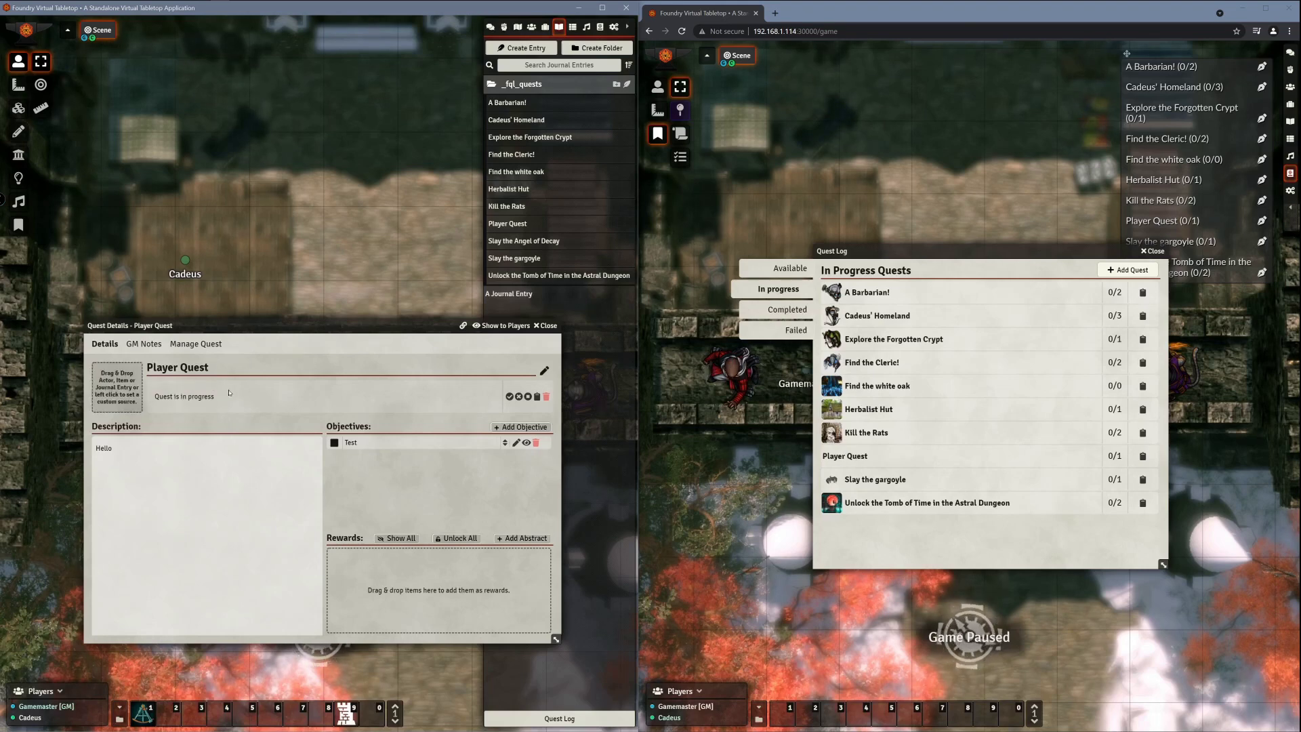
Step: Set a custom source for Player Quest using the image FlyingSword.png from systems/dnd5e/tokens/construct
{"action": "left_click", "coordinate": [119, 391]}
{"action": "scroll", "coordinate": [229, 354], "scroll_direction": "down", "scroll_amount": 1}
{"action": "scroll", "coordinate": [228, 352], "scroll_direction": "up", "scroll_amount": 1}
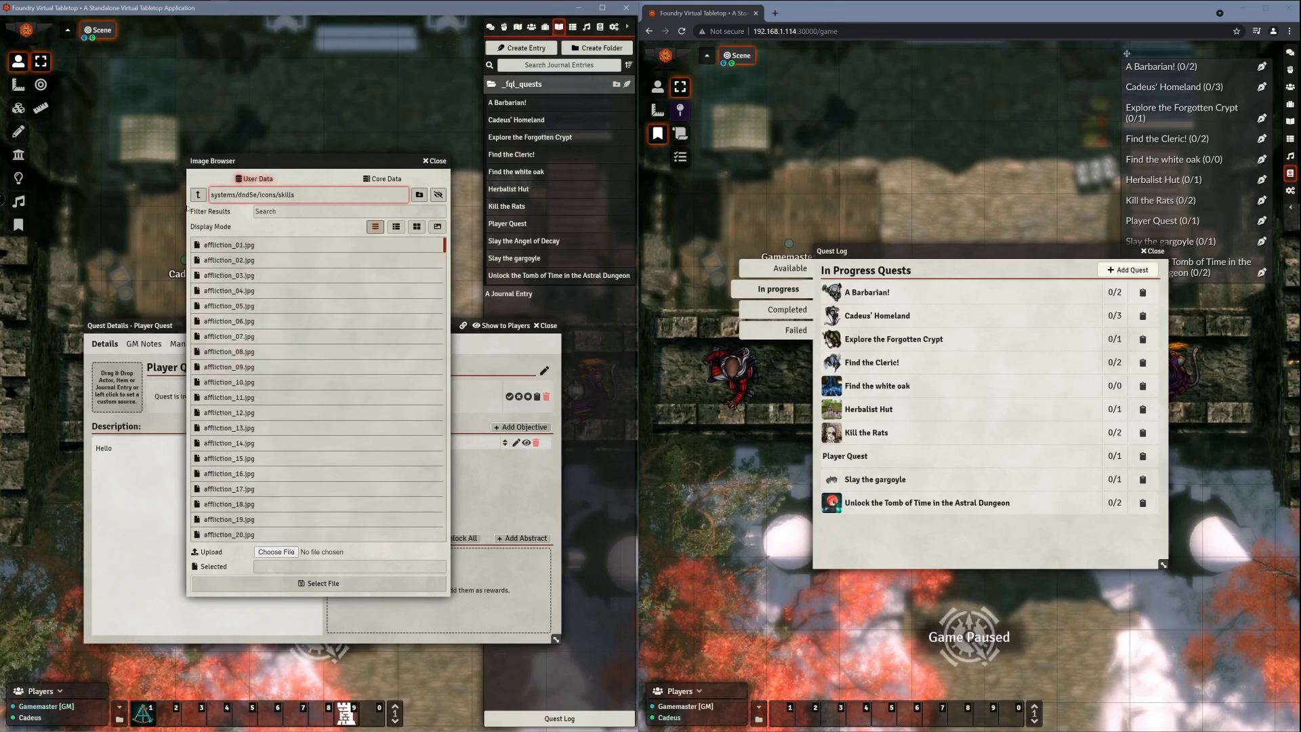
{"action": "left_click", "coordinate": [198, 195]}
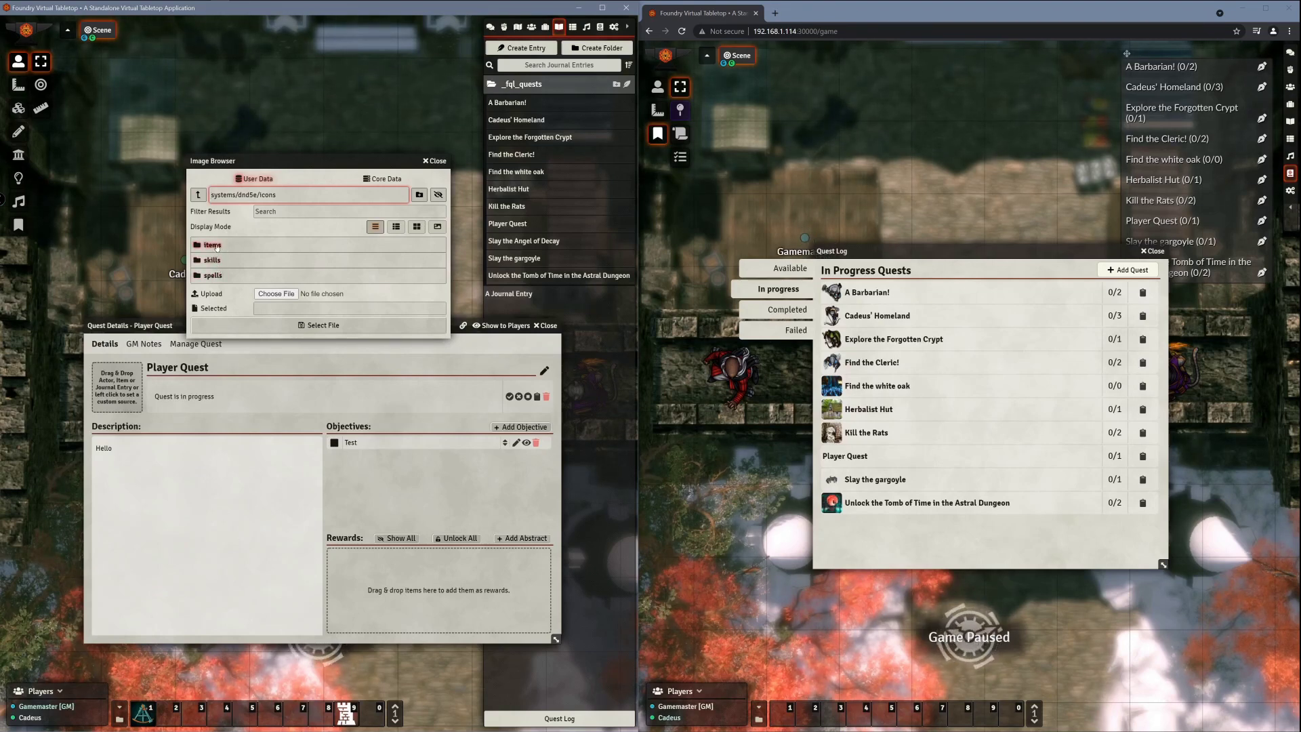
{"action": "left_click", "coordinate": [198, 194]}
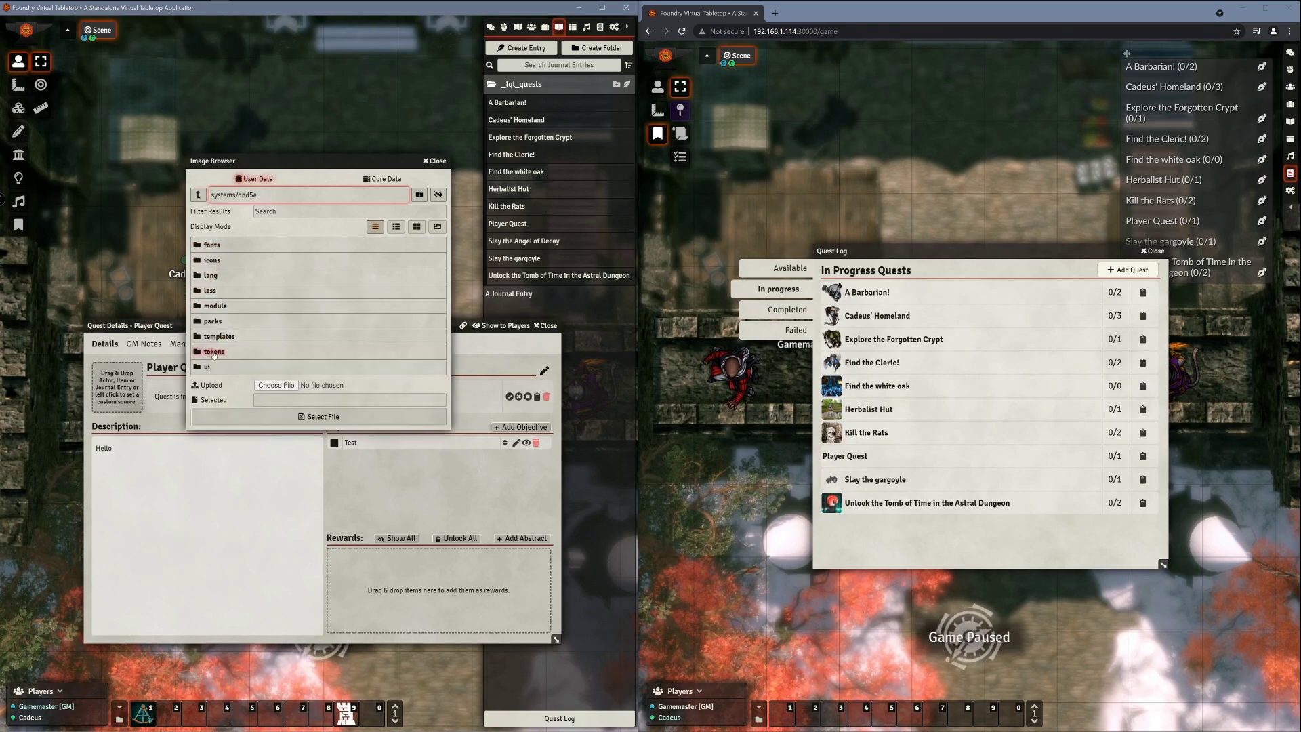
{"action": "left_click", "coordinate": [214, 352]}
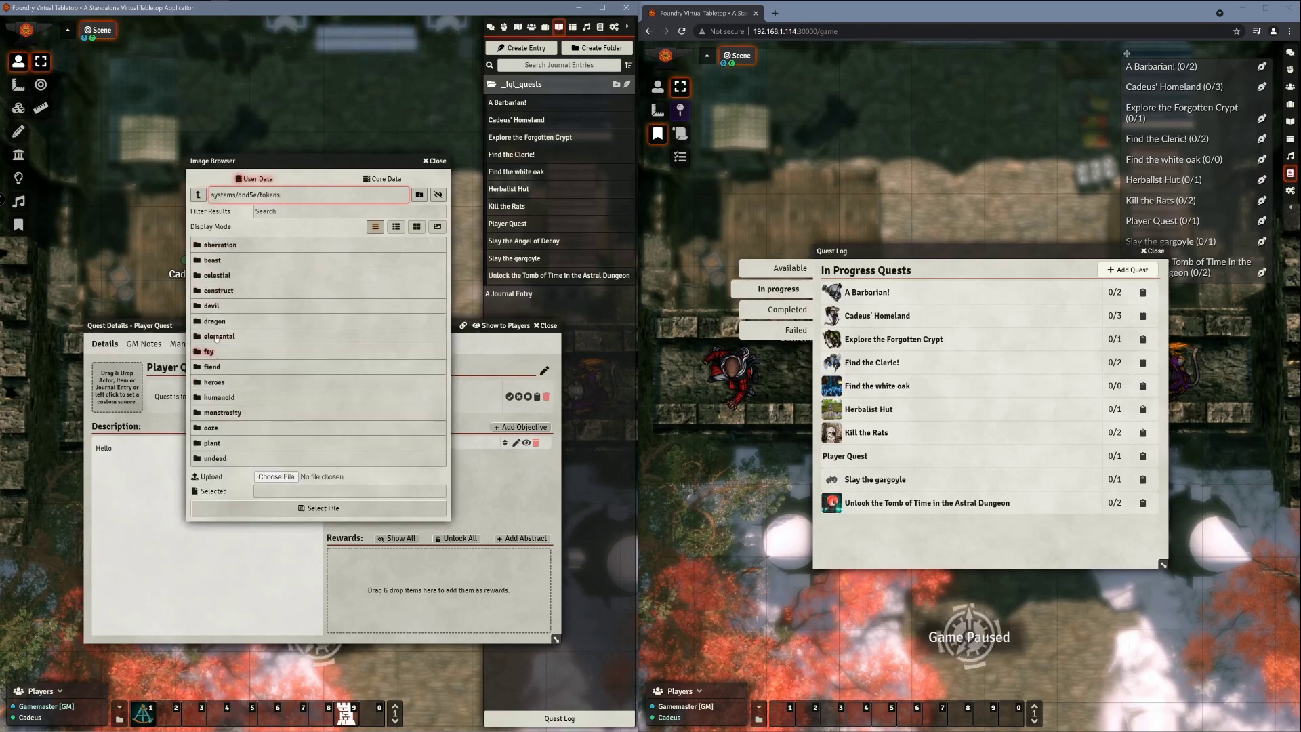
{"action": "left_click", "coordinate": [218, 290]}
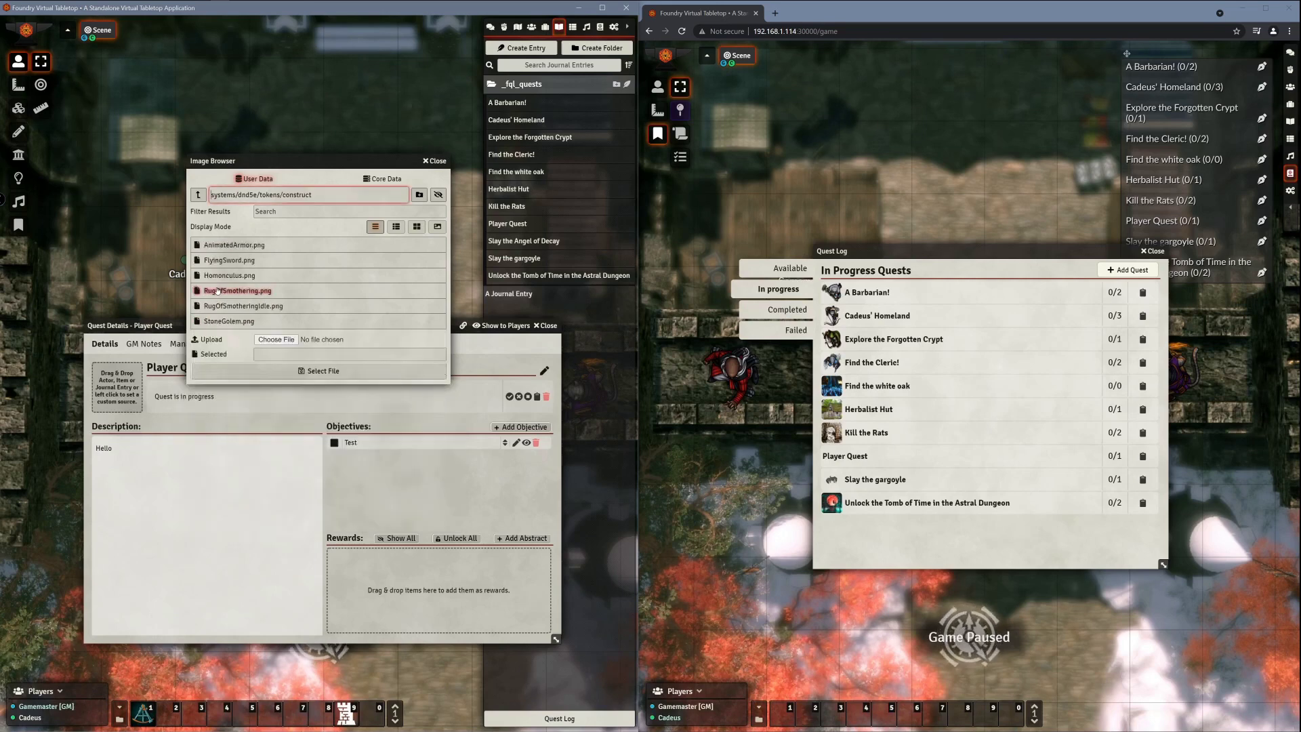
{"action": "left_click", "coordinate": [228, 260]}
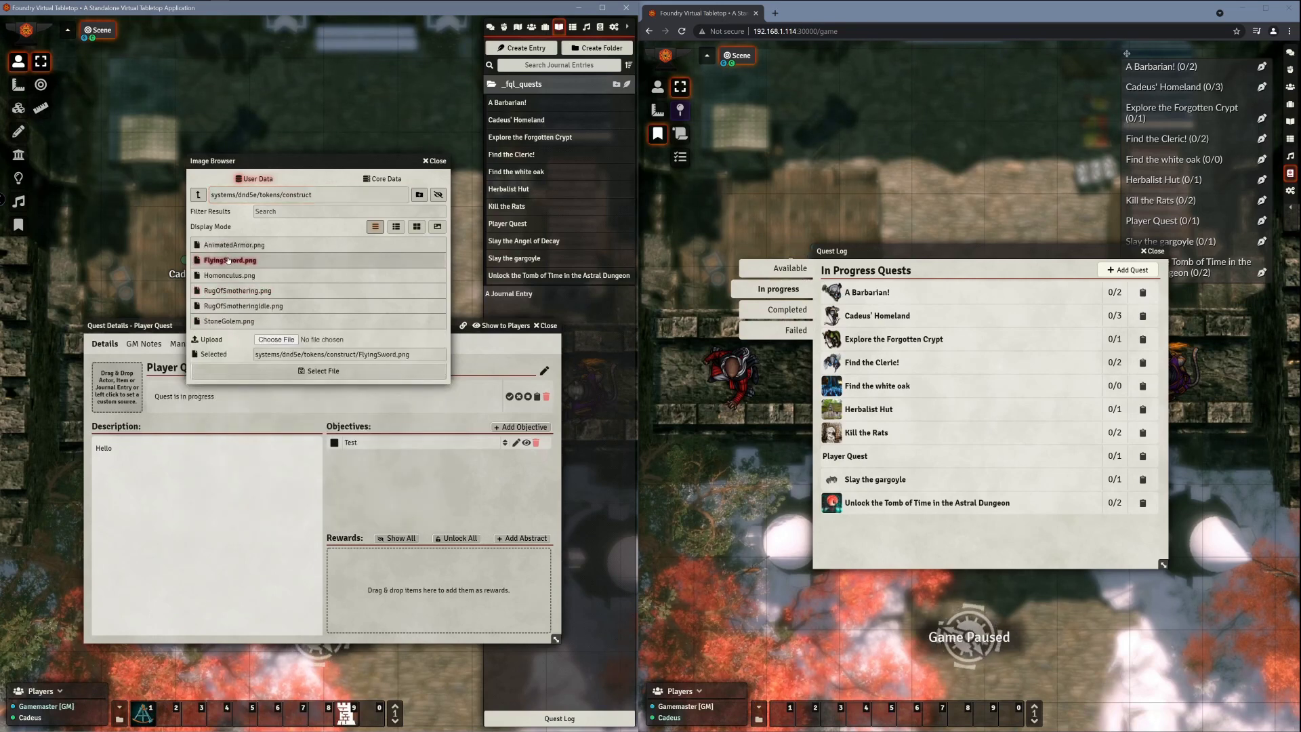
{"action": "left_click", "coordinate": [307, 371]}
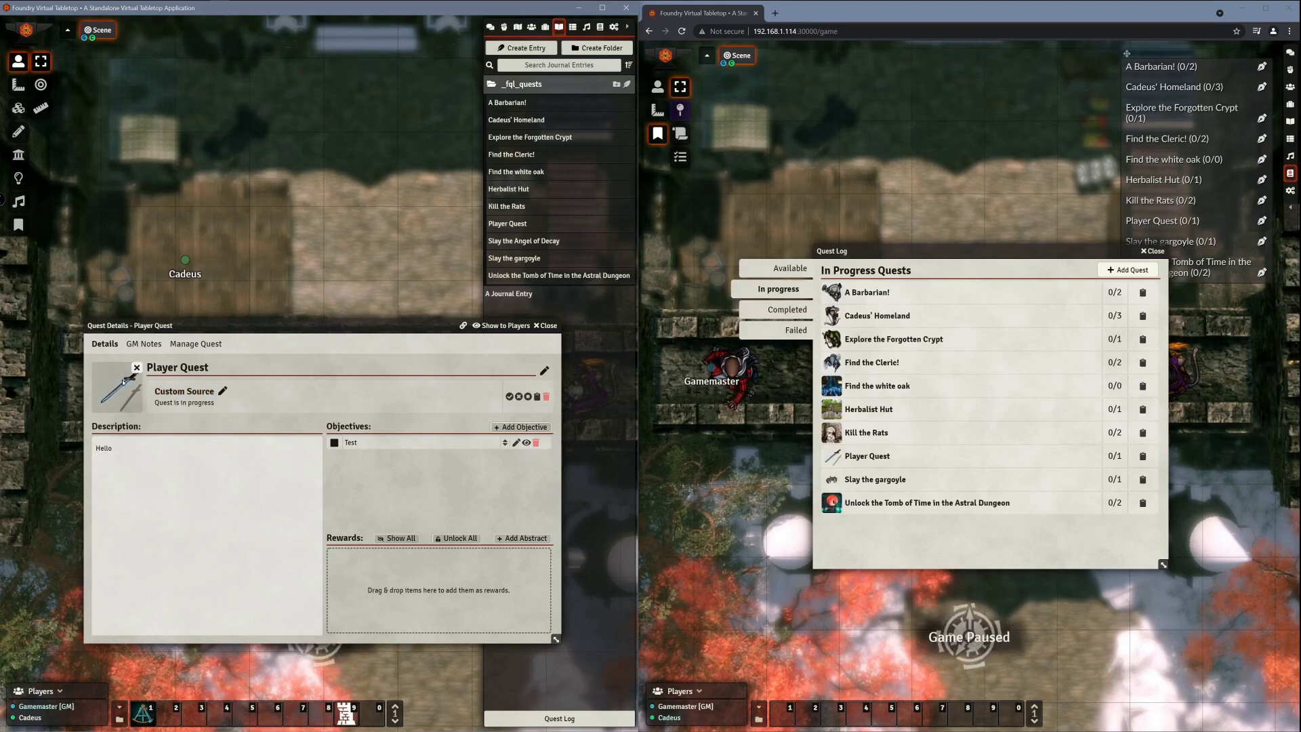
Step: Rename Player Quest's custom source to "Super Sword"
{"action": "left_click", "coordinate": [222, 391]}
{"action": "triple_click", "coordinate": [216, 393]}
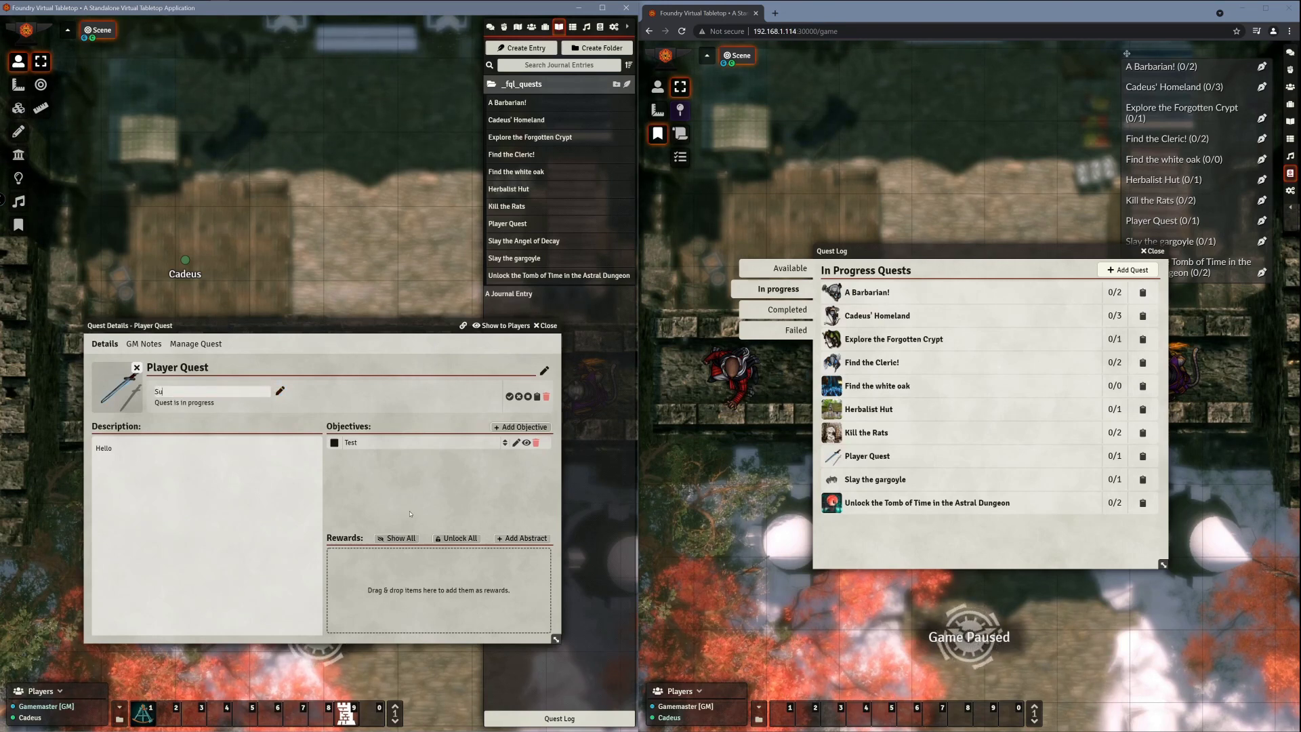
{"action": "type", "text": "Super Swor"}
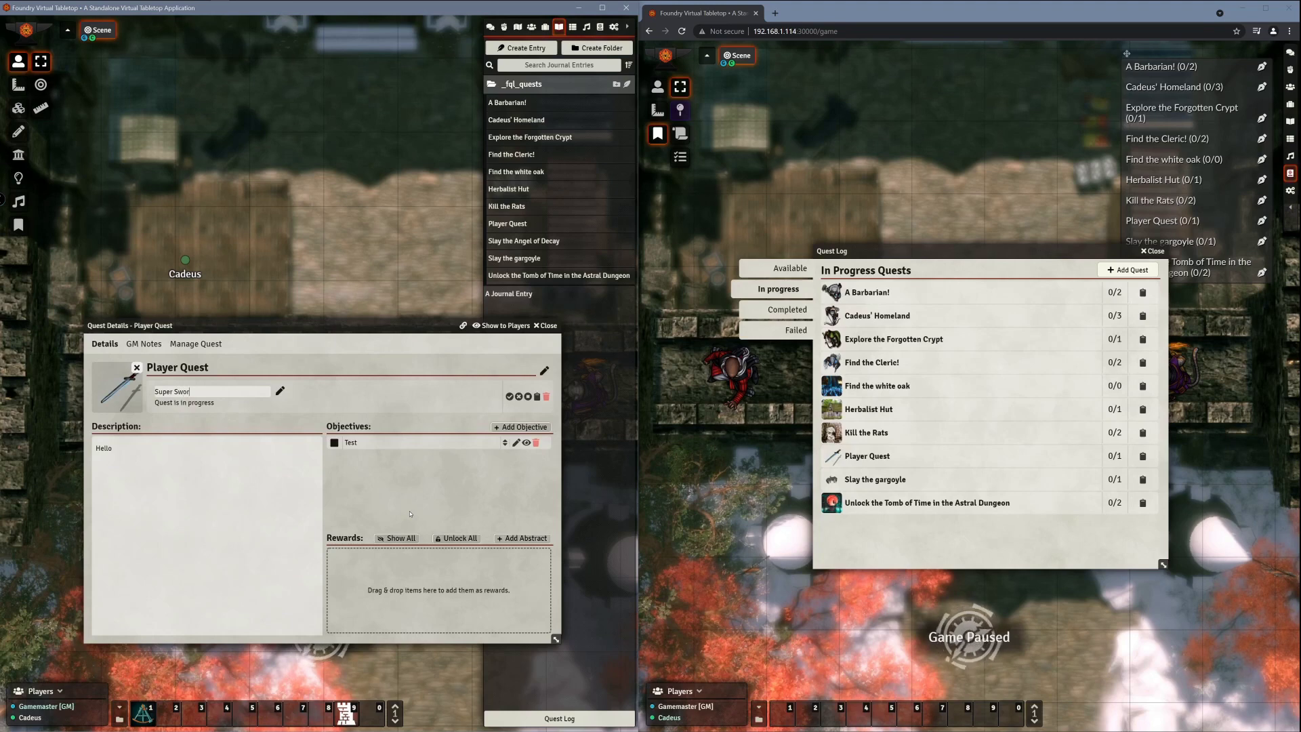
{"action": "type", "text": "d"}
{"action": "key", "text": "Return"}
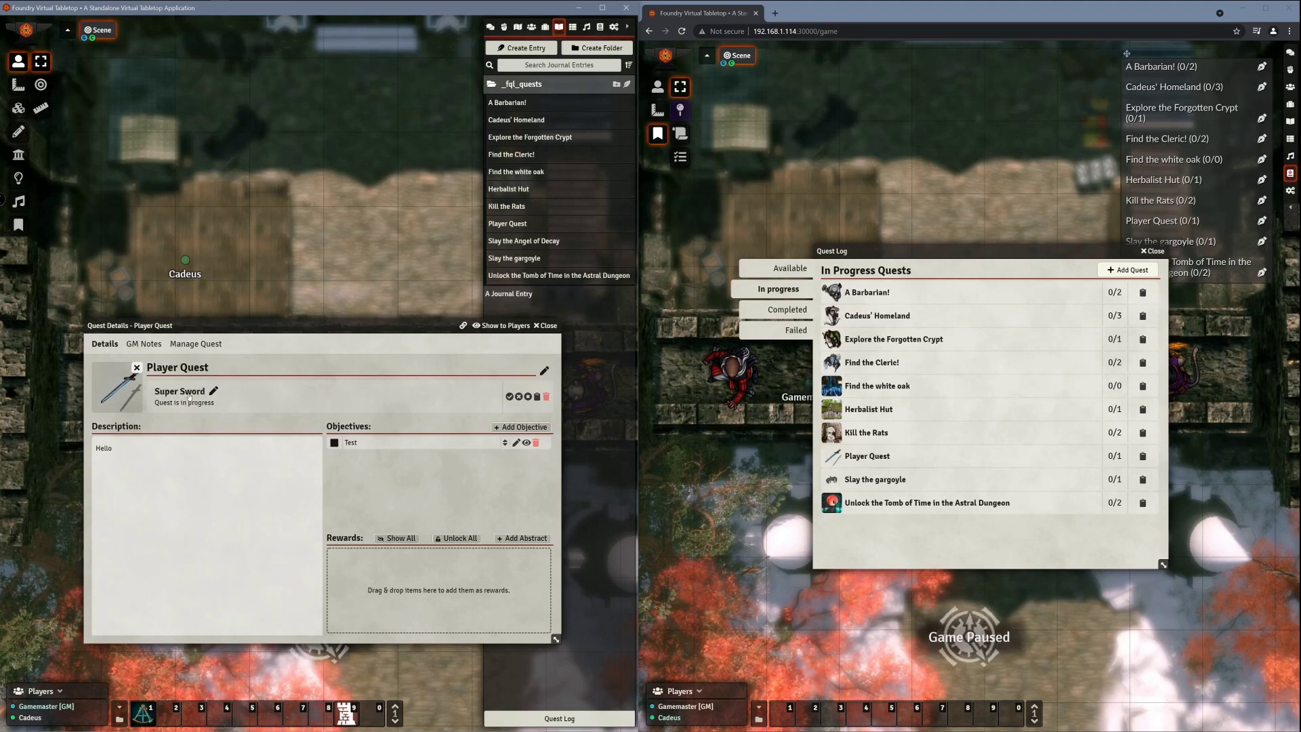
Step: Try adding exclamation marks to Player Quest's title and discard the edit
{"action": "left_click", "coordinate": [544, 371]}
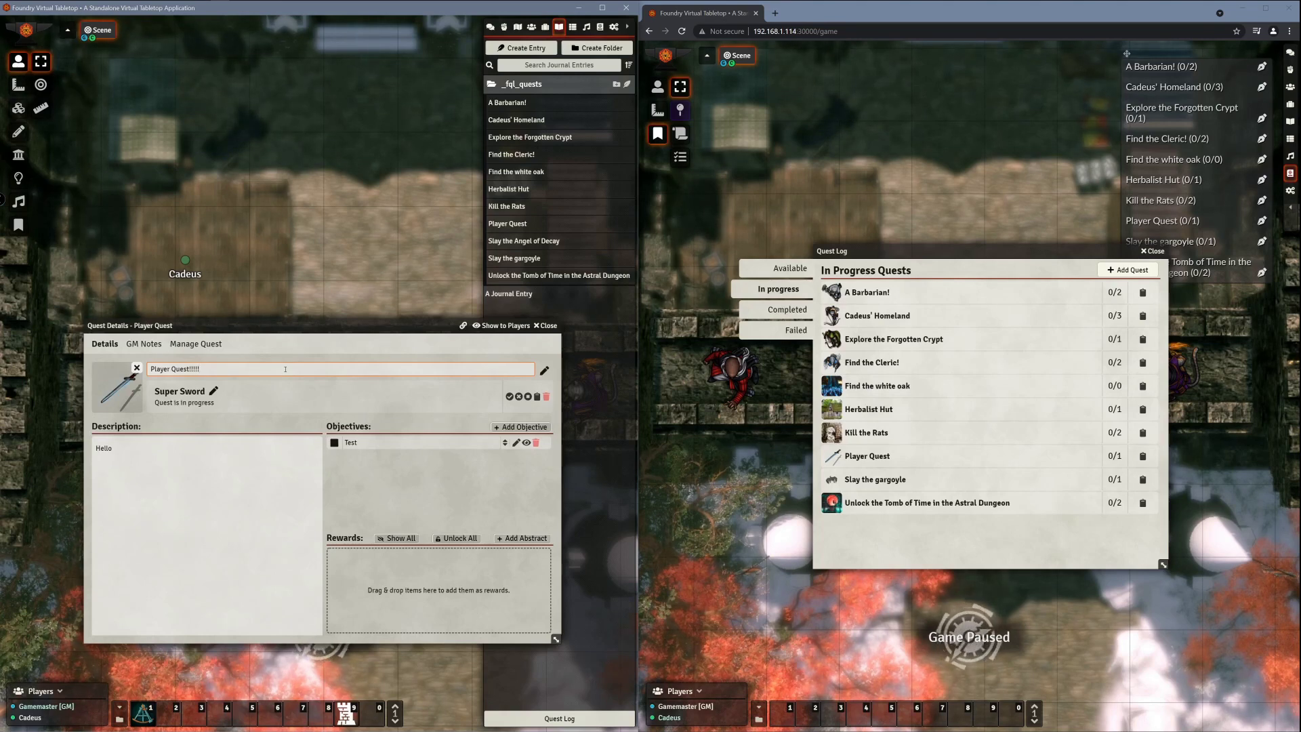
{"action": "key", "text": "Escape"}
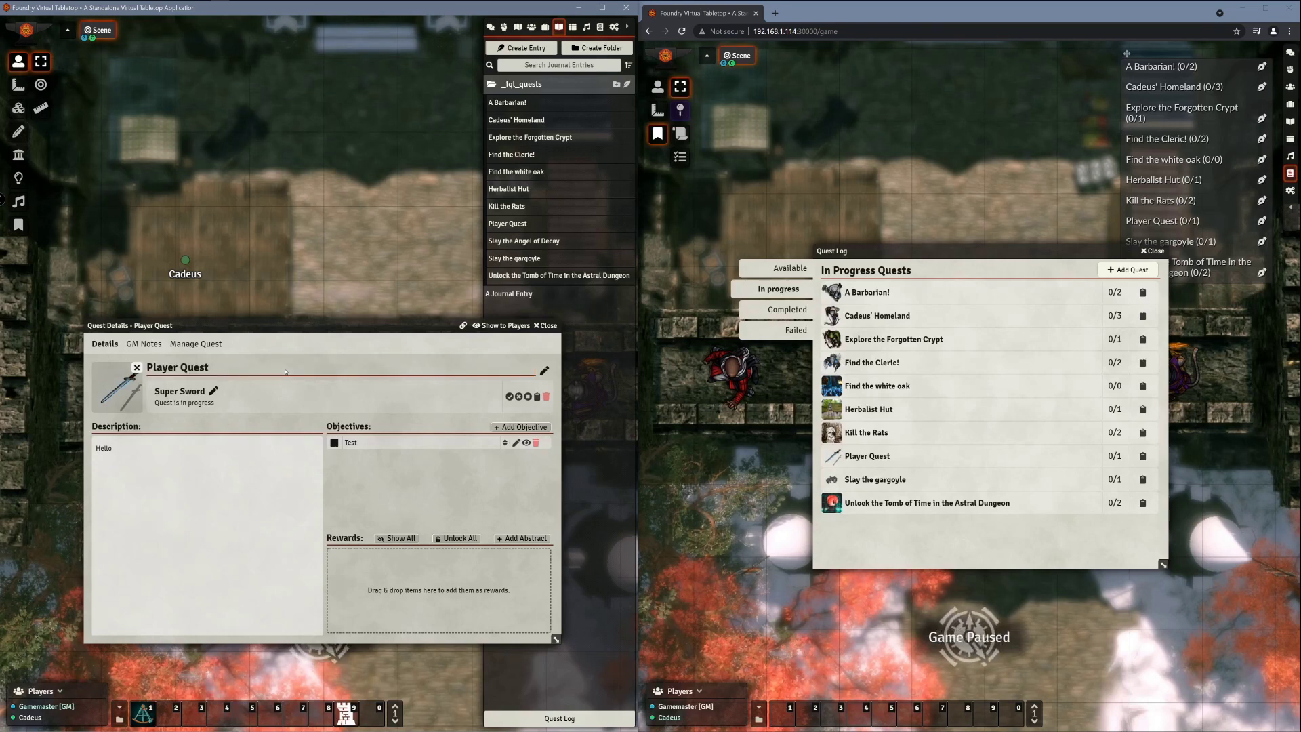
Step: Rename Player Quest's custom source to "Super Sword!!!"
{"action": "left_click", "coordinate": [211, 393]}
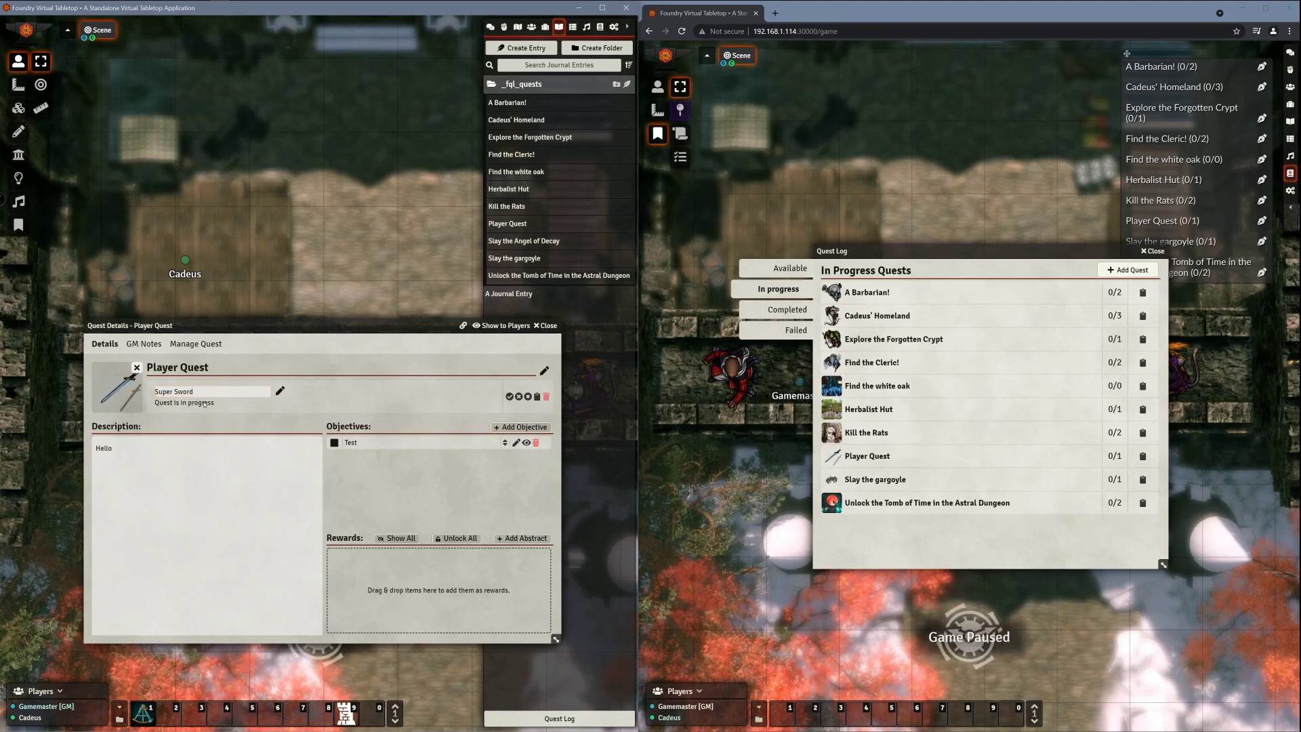
{"action": "key", "text": "Escape"}
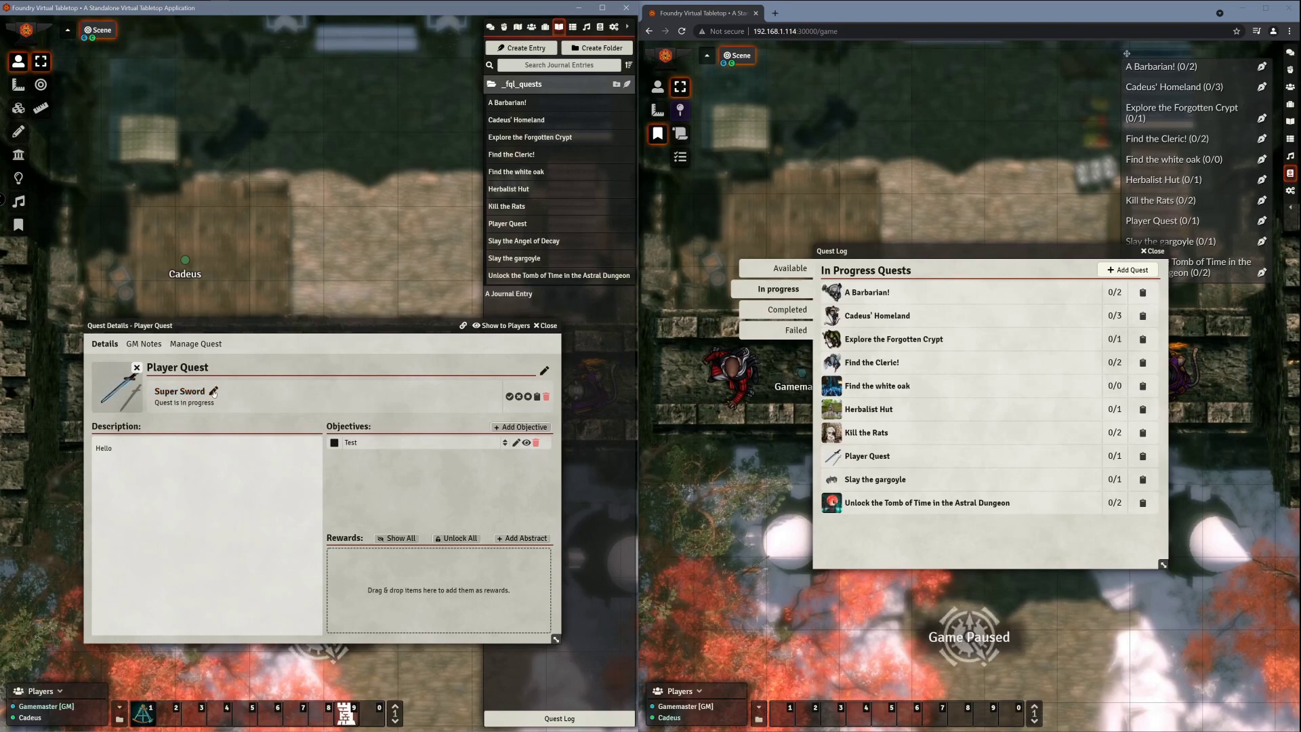
{"action": "left_click", "coordinate": [213, 390]}
{"action": "type", "text": "!!"}
{"action": "key", "text": "Return"}
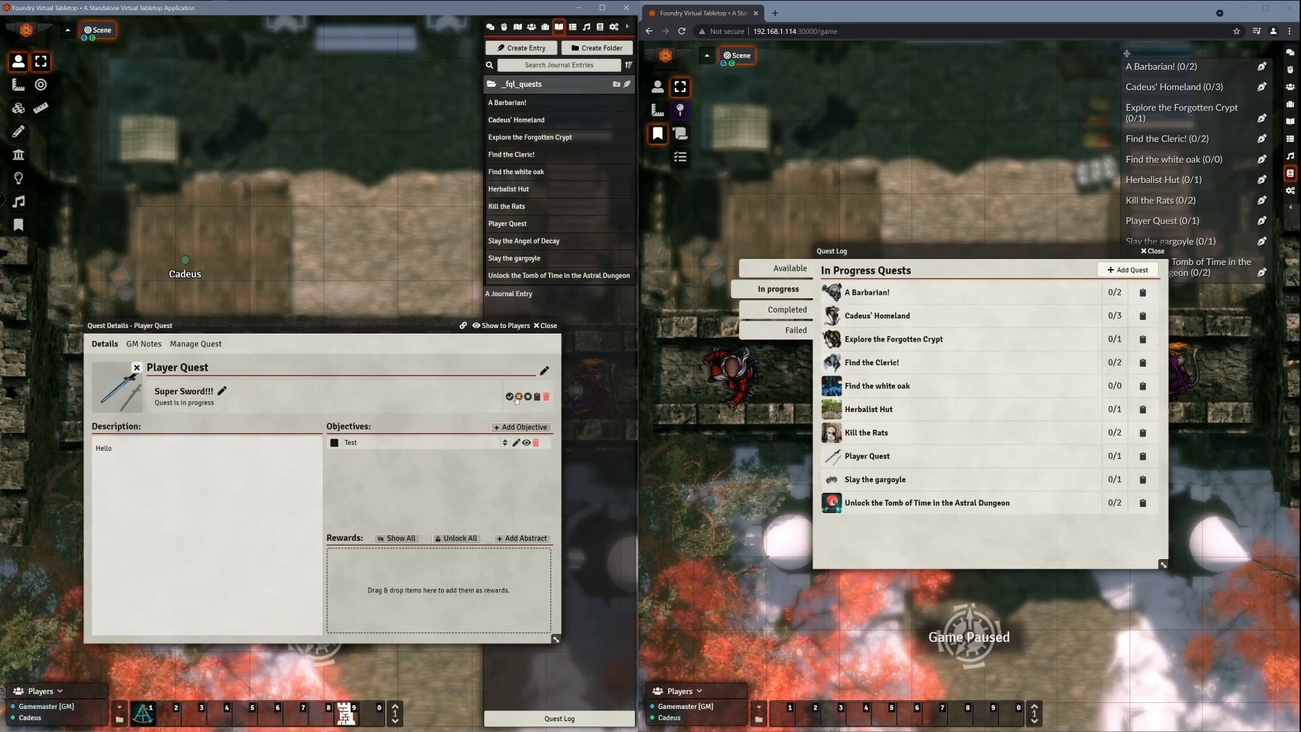
Step: Open the Quest Log alongside Player Quest's details and examine the status actions offered in both windows
{"action": "left_click_drag", "start_coordinate": [402, 326], "coordinate": [395, 285]}
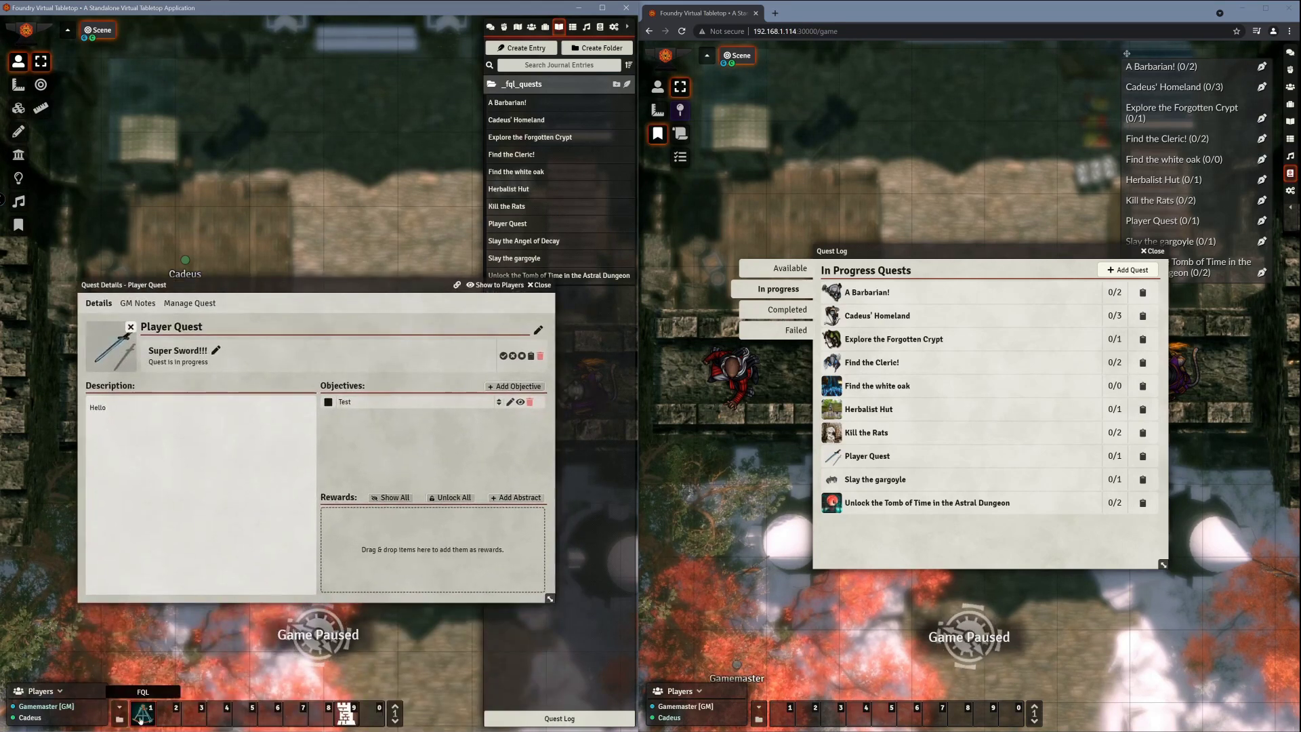
{"action": "left_click", "coordinate": [560, 718]}
{"action": "left_click", "coordinate": [530, 478]}
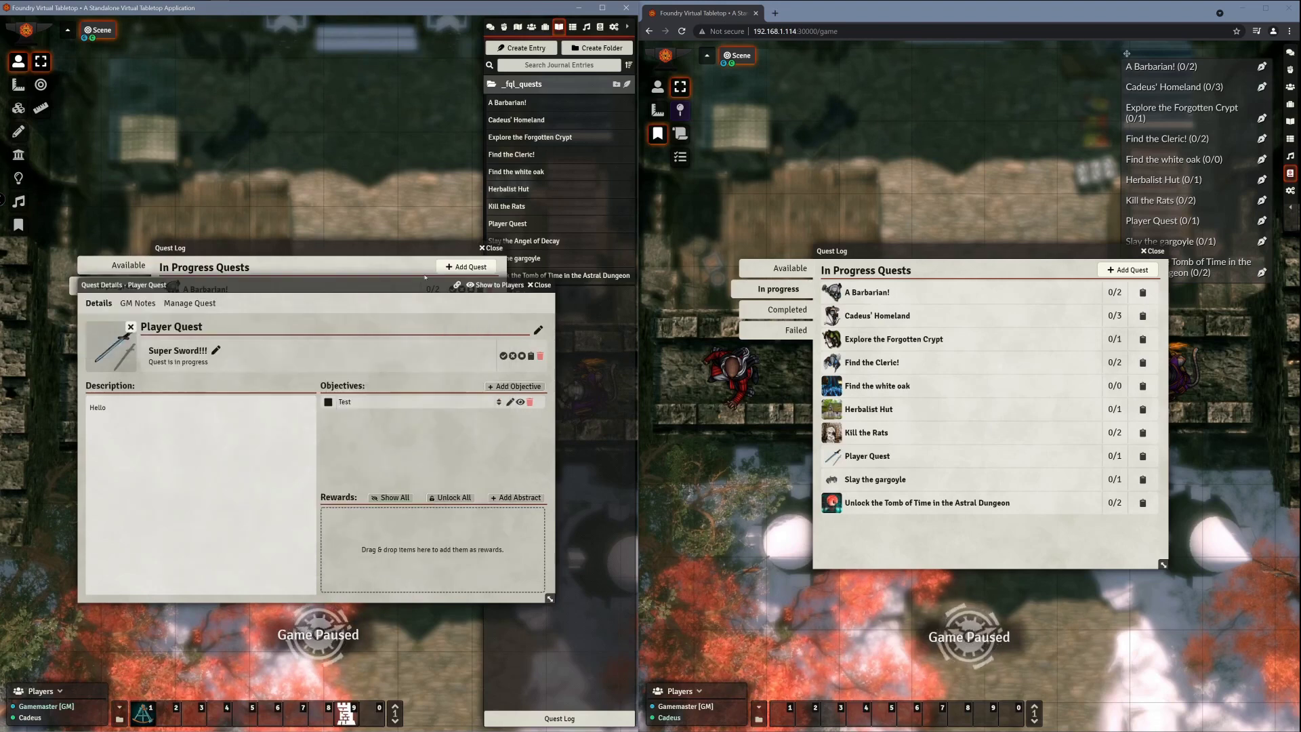
{"action": "left_click_drag", "start_coordinate": [404, 277], "coordinate": [429, 344]}
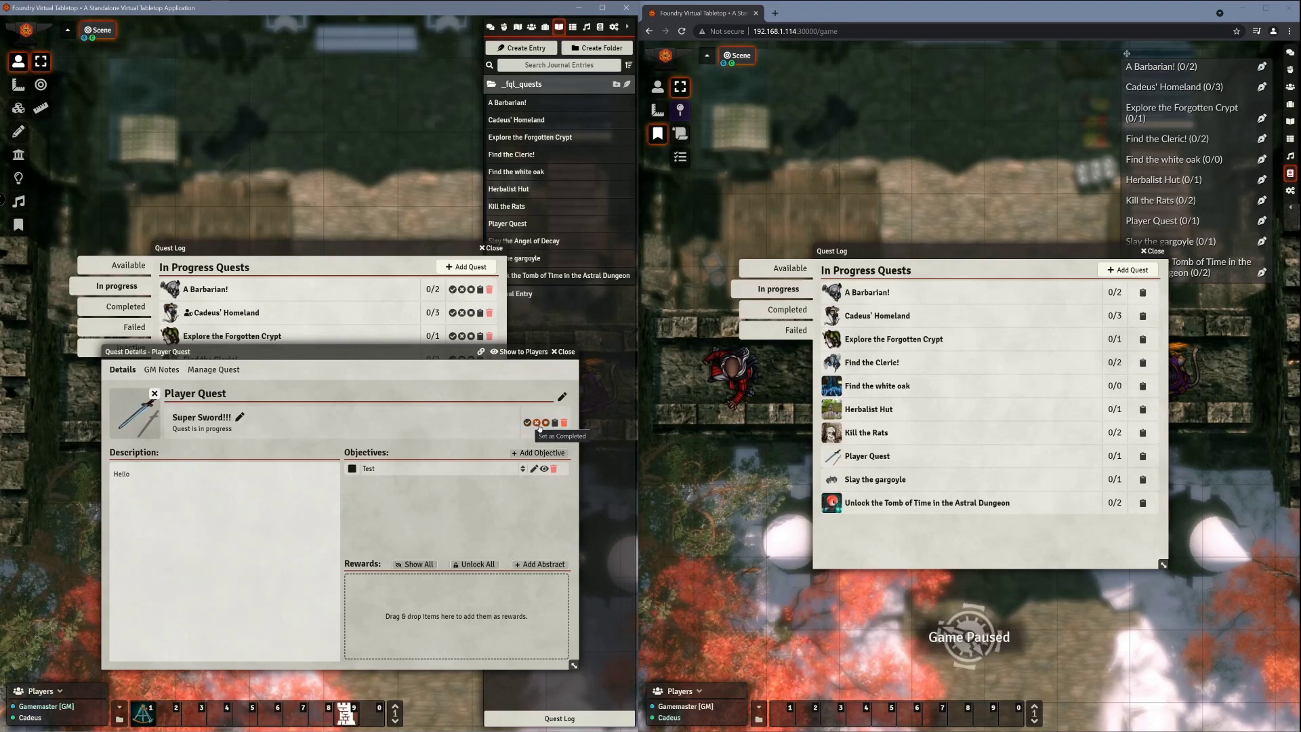
{"action": "left_click_drag", "start_coordinate": [426, 353], "coordinate": [407, 286]}
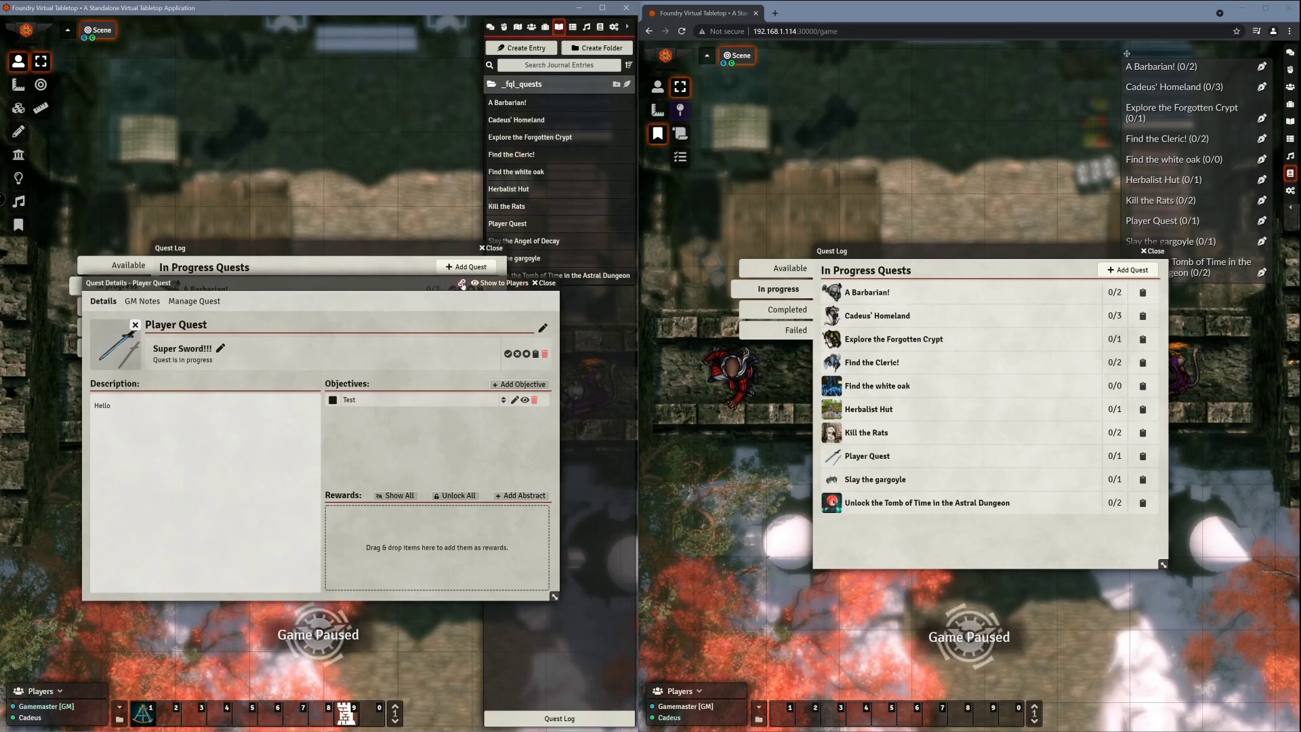
Step: Copy Player Quest's content link, replace the quest's description text with that link, and save the description
{"action": "left_click", "coordinate": [462, 283]}
{"action": "left_click_drag", "start_coordinate": [412, 280], "coordinate": [383, 301]}
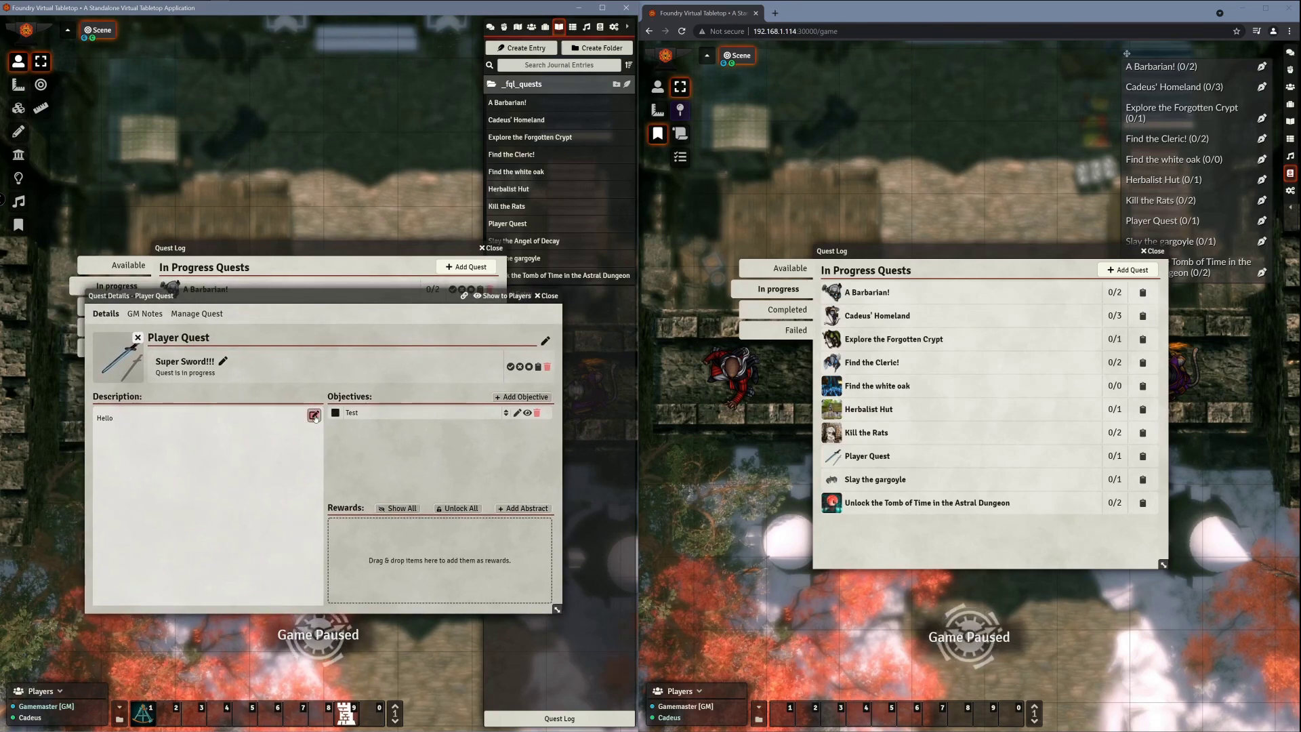
{"action": "left_click", "coordinate": [315, 417]}
{"action": "key", "text": "ctrl+a"}
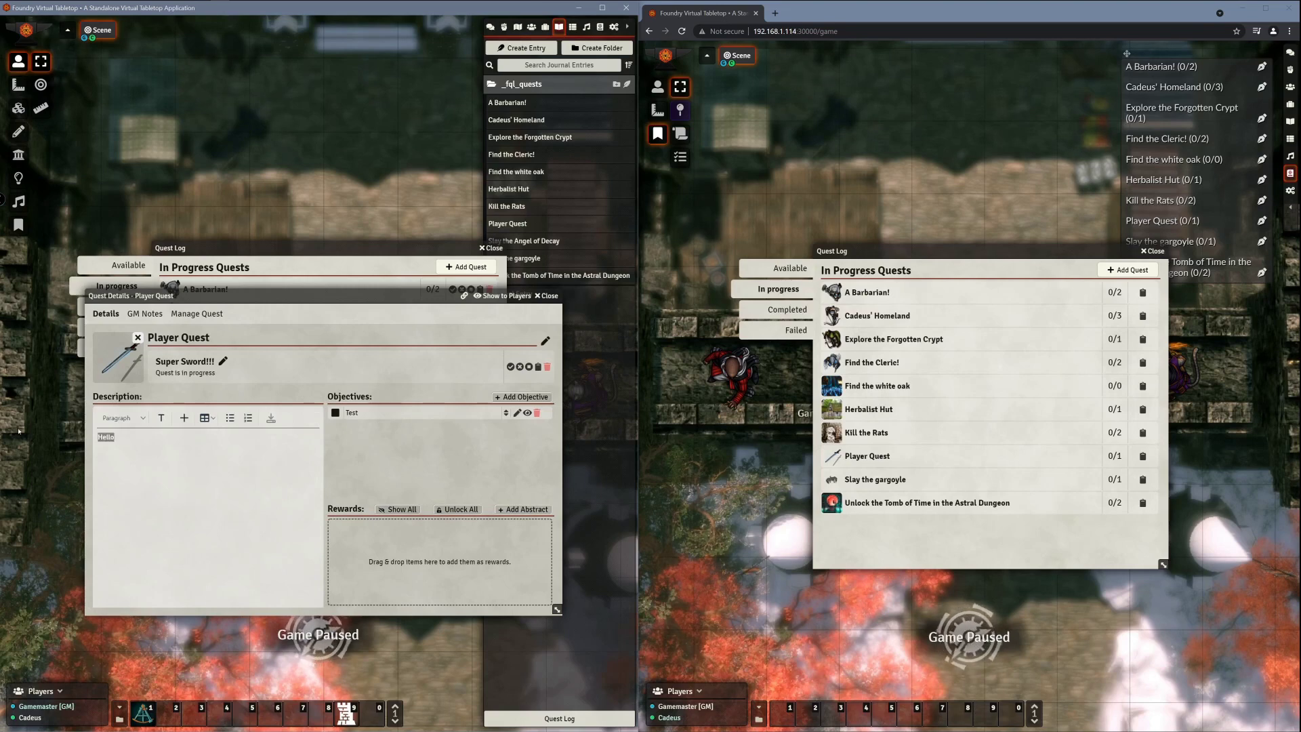
{"action": "key", "text": "ctrl+v"}
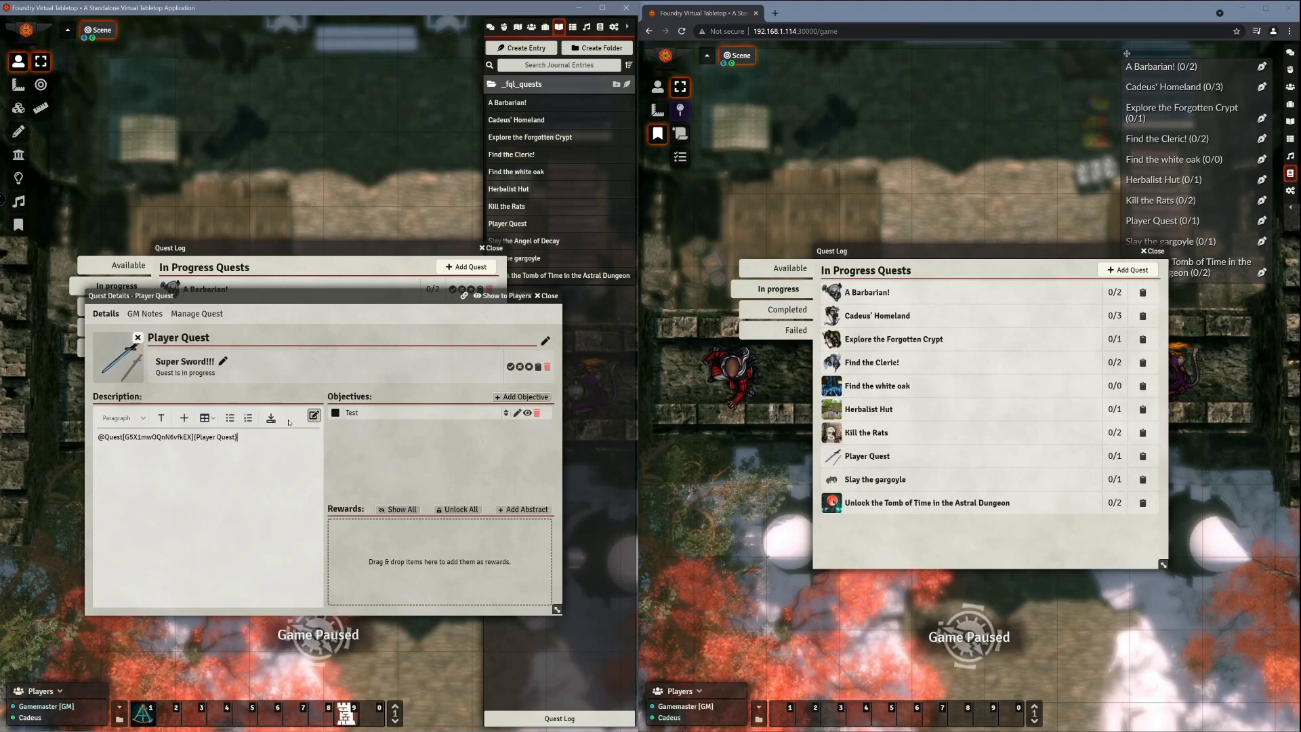
{"action": "key", "text": "ctrl+s"}
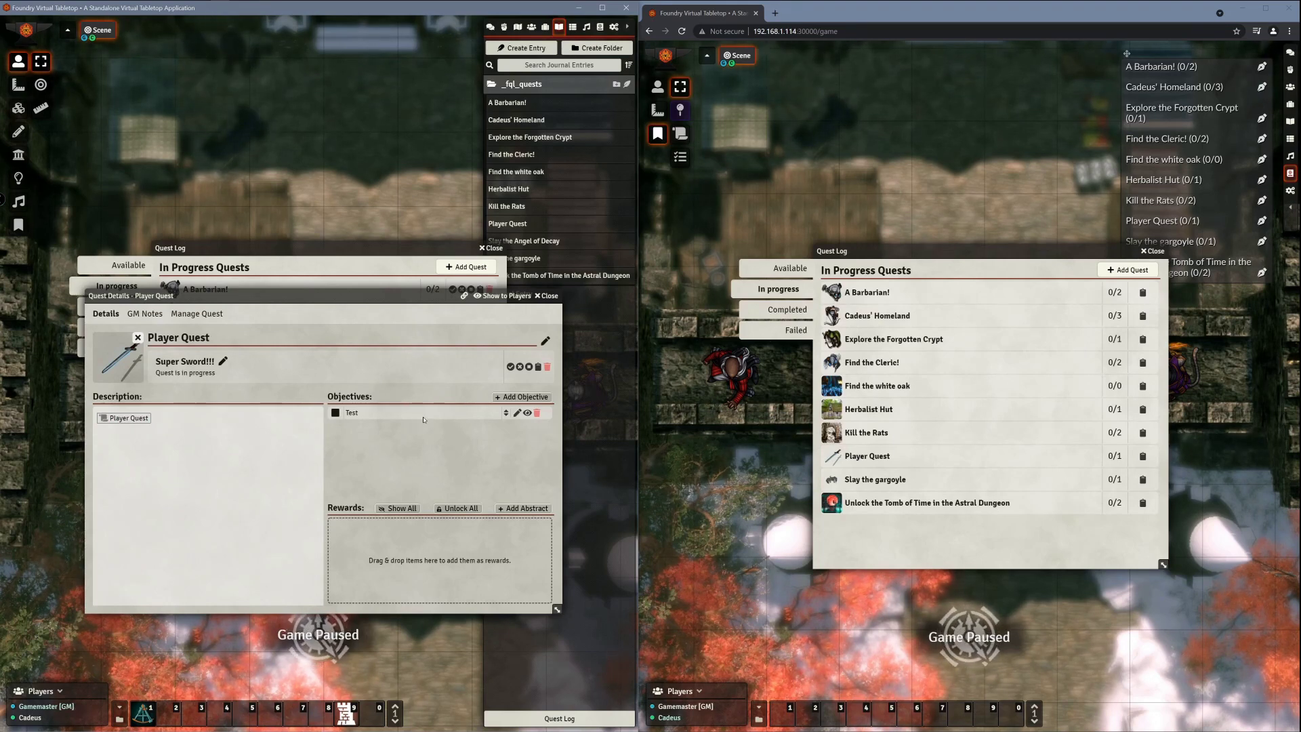
Step: Add an objective named "Test2" to Player Quest
{"action": "left_click", "coordinate": [522, 397]}
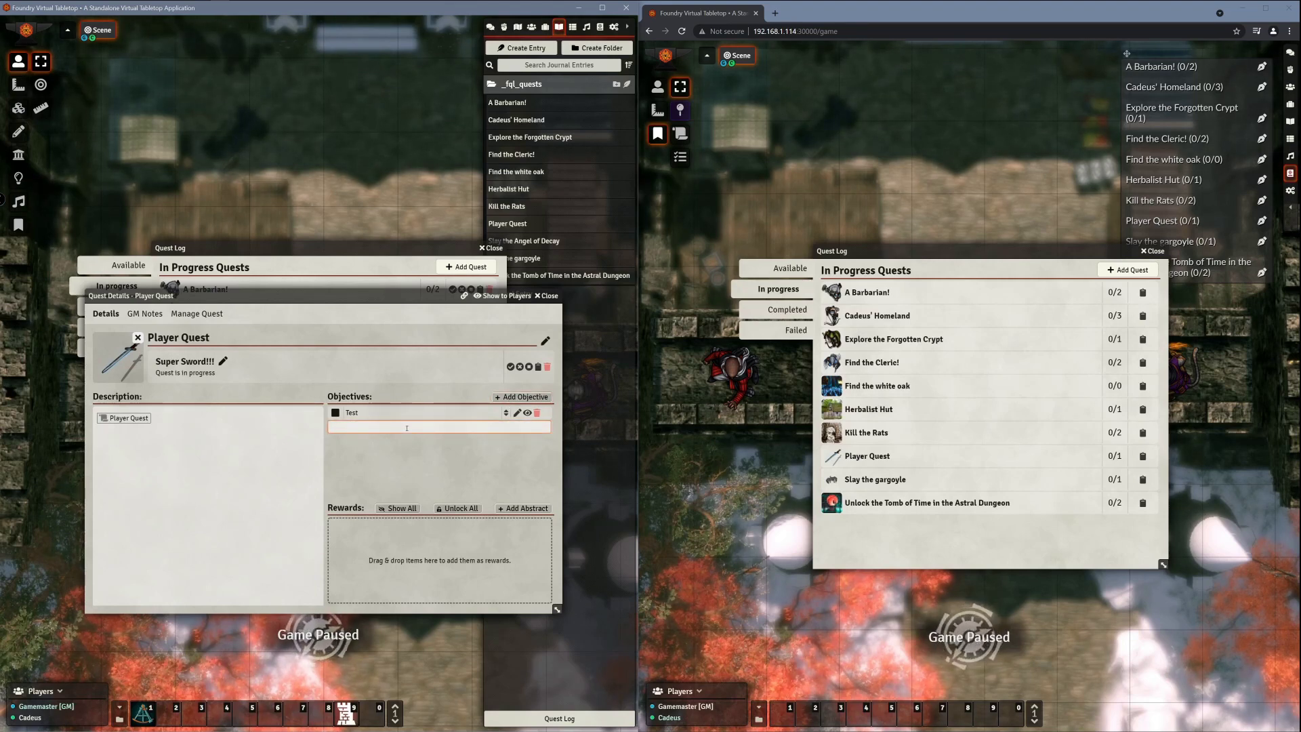
{"action": "type", "text": "Test2"}
{"action": "key", "text": "Return"}
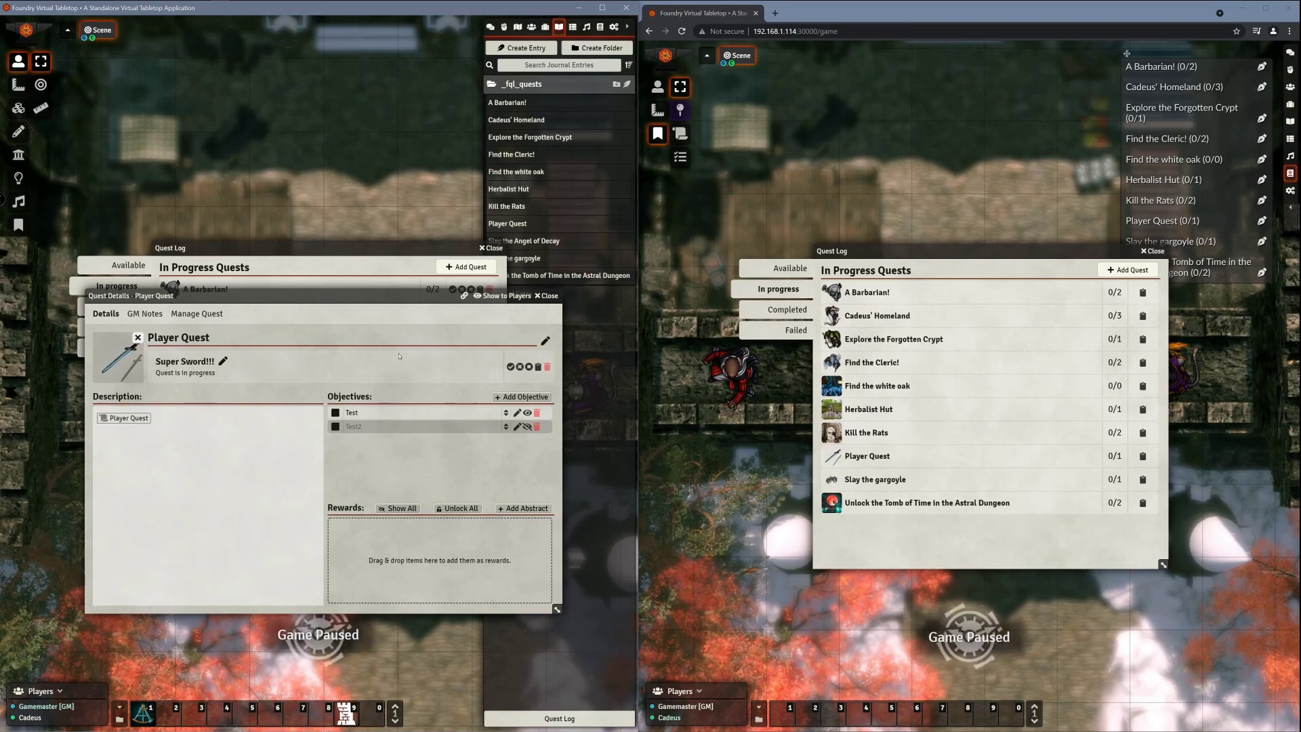
Step: Open Player Quest in the player's browser session to compare it with the GM's quest details
{"action": "mouse_move", "coordinate": [375, 296]}
{"action": "left_mouse_down"}
{"action": "mouse_move", "coordinate": [373, 372]}
{"action": "mouse_move", "coordinate": [378, 318]}
{"action": "left_mouse_up"}
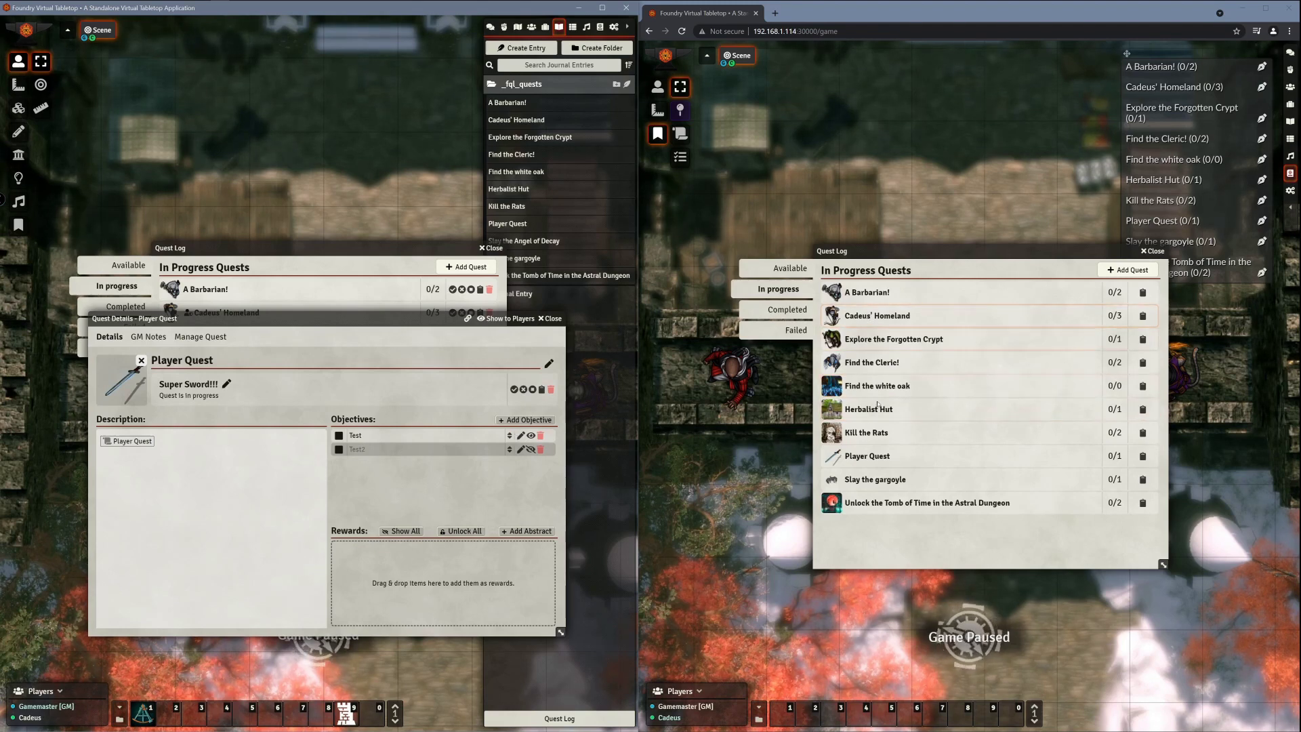
{"action": "left_click", "coordinate": [874, 456]}
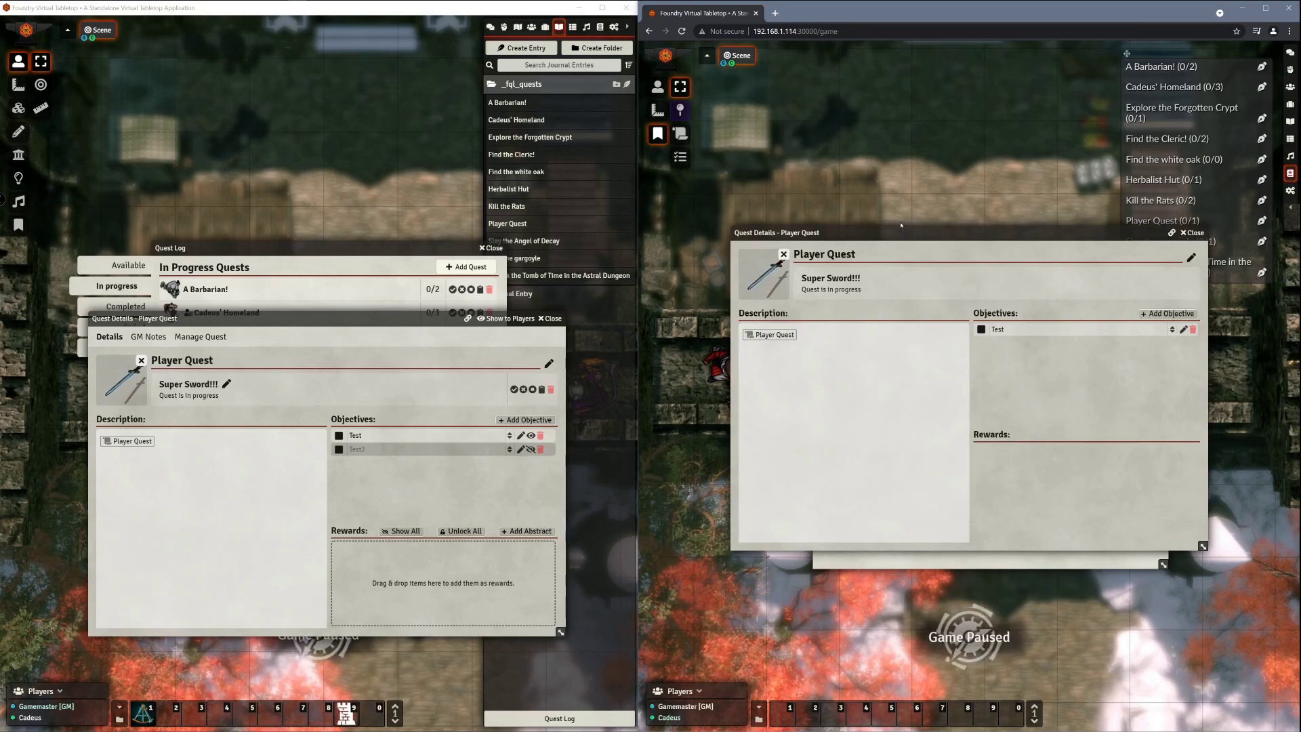
{"action": "mouse_move", "coordinate": [907, 247]}
{"action": "left_mouse_down"}
{"action": "mouse_move", "coordinate": [922, 477]}
{"action": "mouse_move", "coordinate": [930, 281]}
{"action": "mouse_move", "coordinate": [910, 256]}
{"action": "left_mouse_up"}
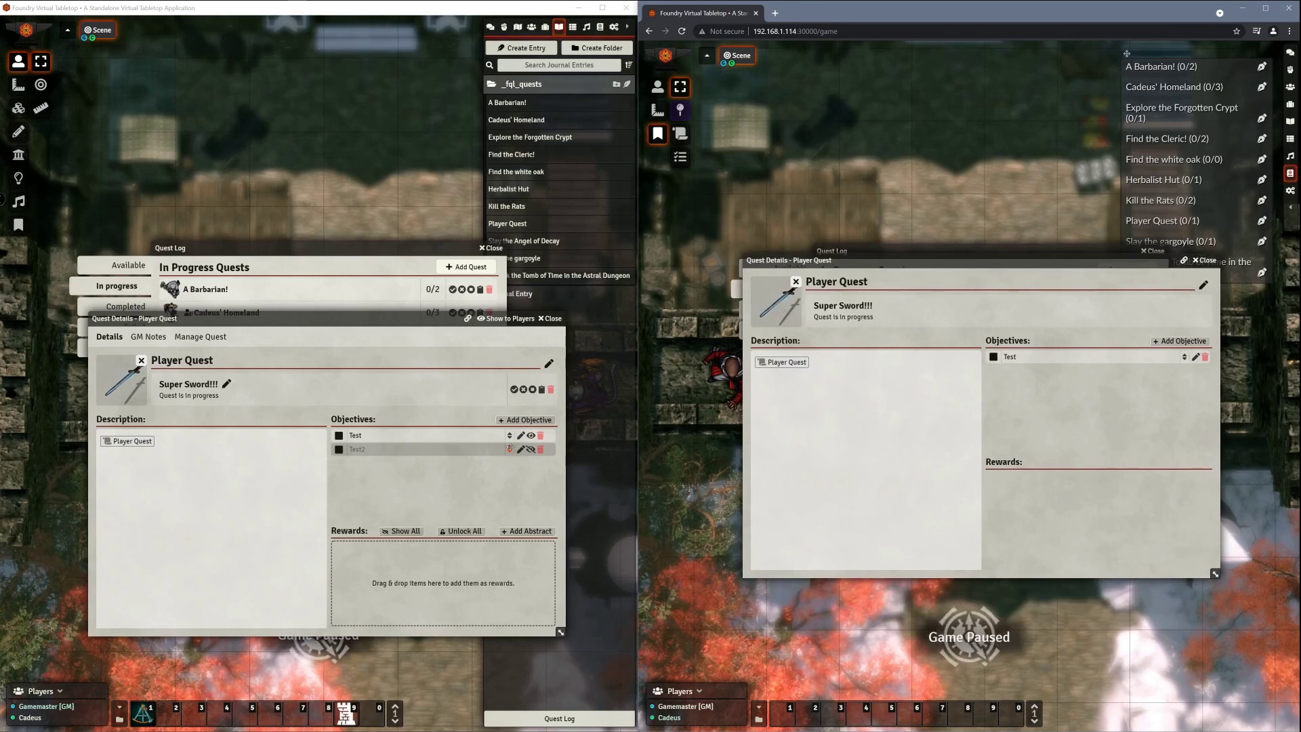
Step: Try moving the Test2 objective above Test, restore the original order, and close the GM's Player Quest details
{"action": "left_click_drag", "start_coordinate": [509, 434], "coordinate": [510, 449]}
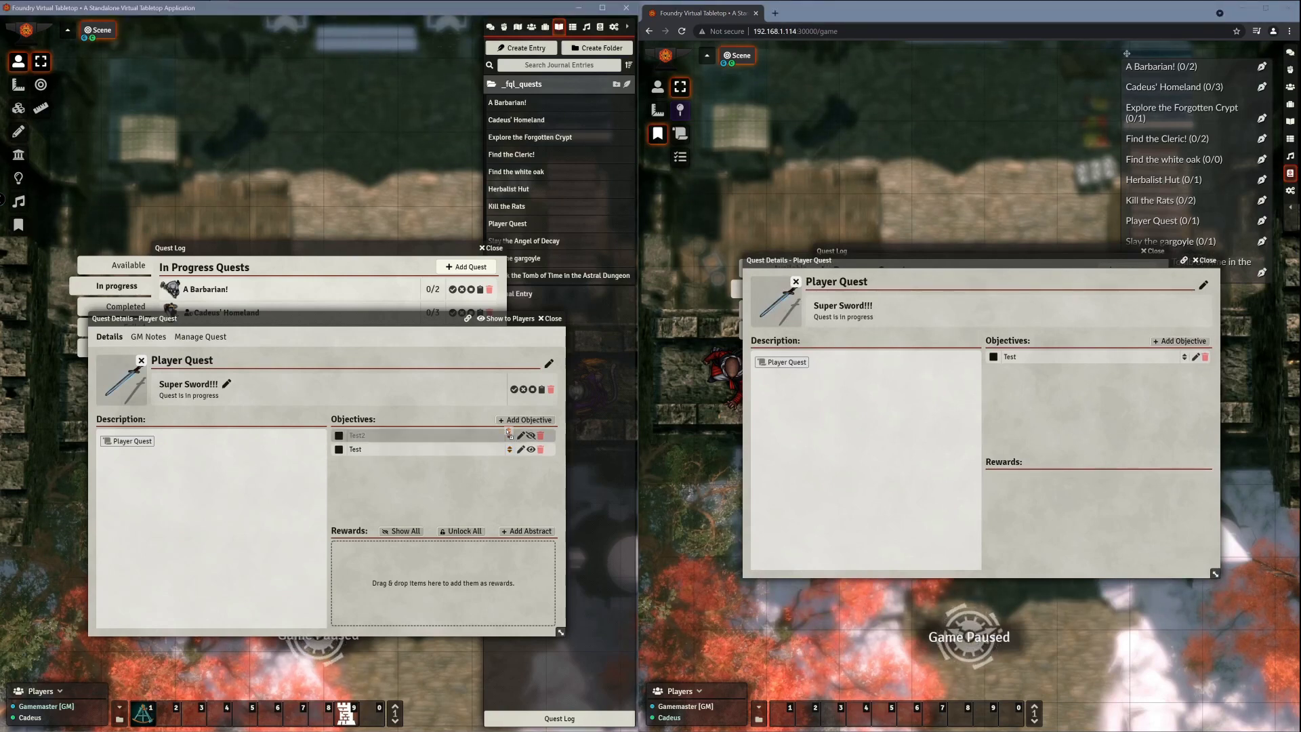
{"action": "left_click", "coordinate": [509, 434]}
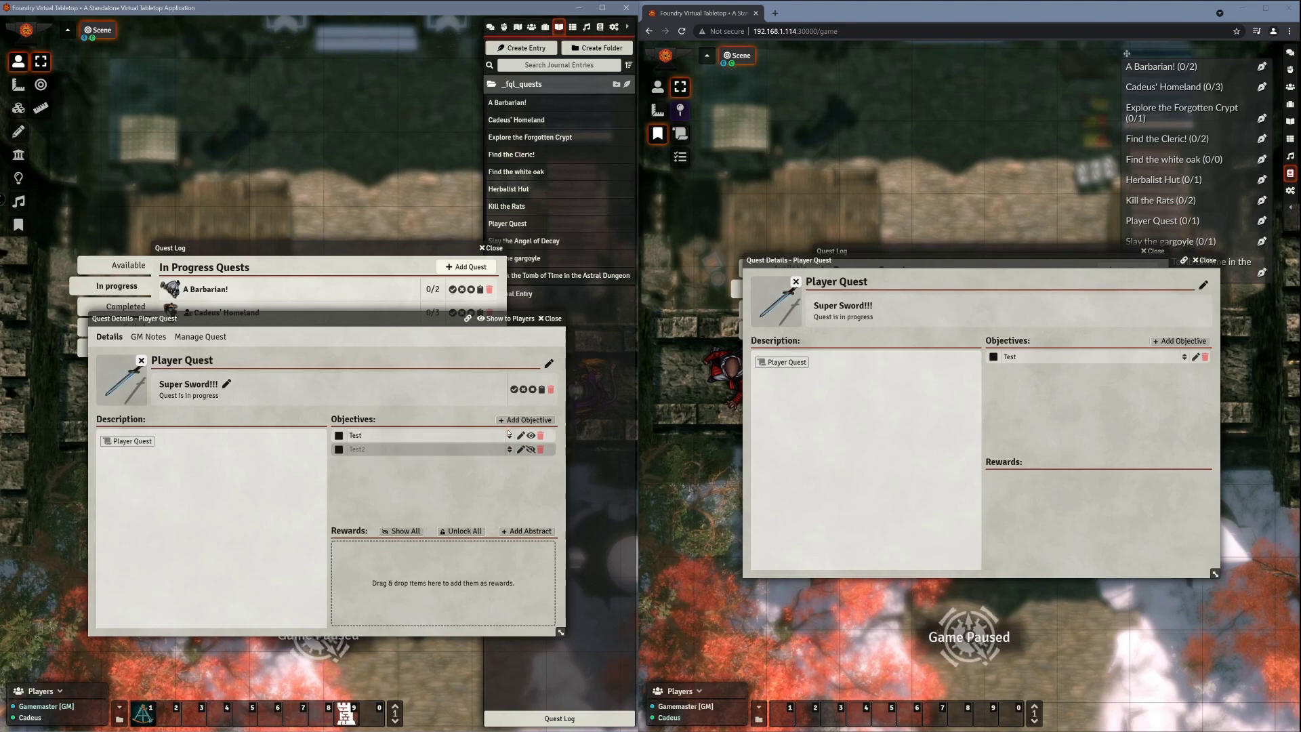
{"action": "left_click", "coordinate": [550, 318]}
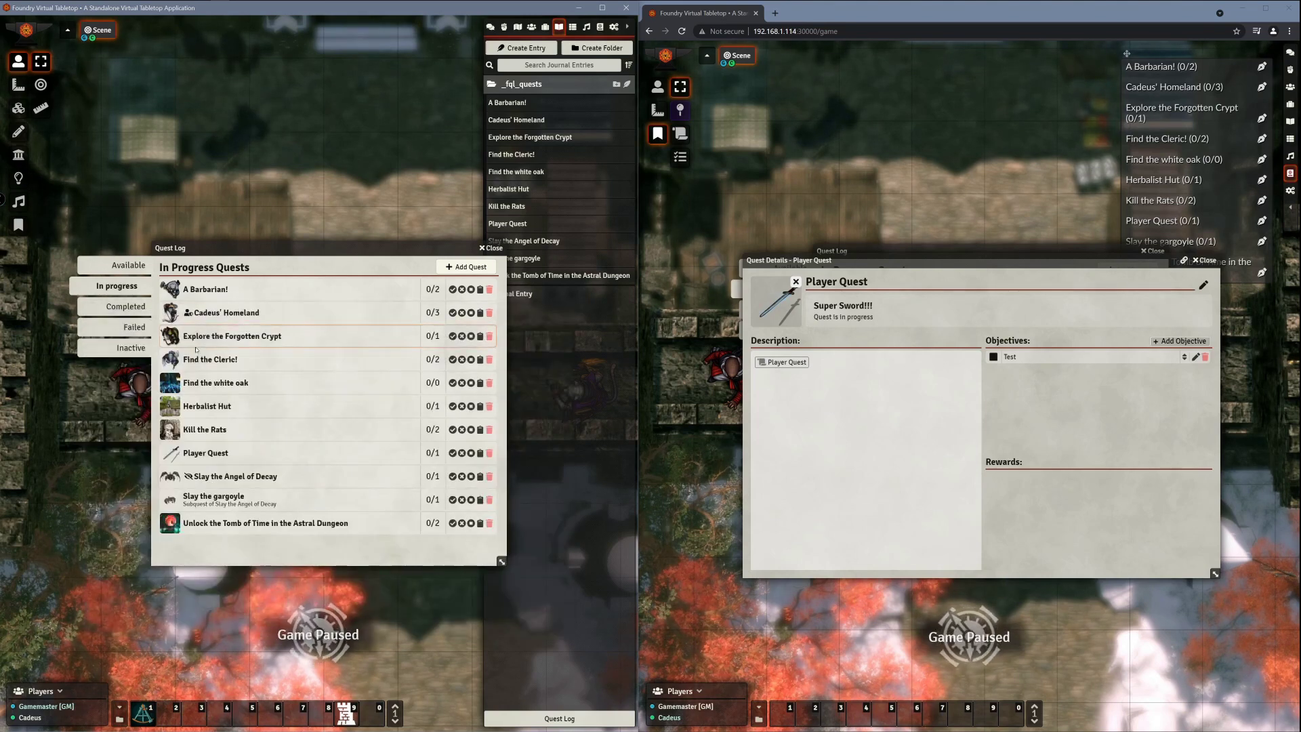
Step: Open the Kill the Rats quest in both the GM and player sessions, closing Player Quest in the player's session
{"action": "left_click", "coordinate": [213, 430]}
{"action": "left_click_drag", "start_coordinate": [274, 221], "coordinate": [295, 290]}
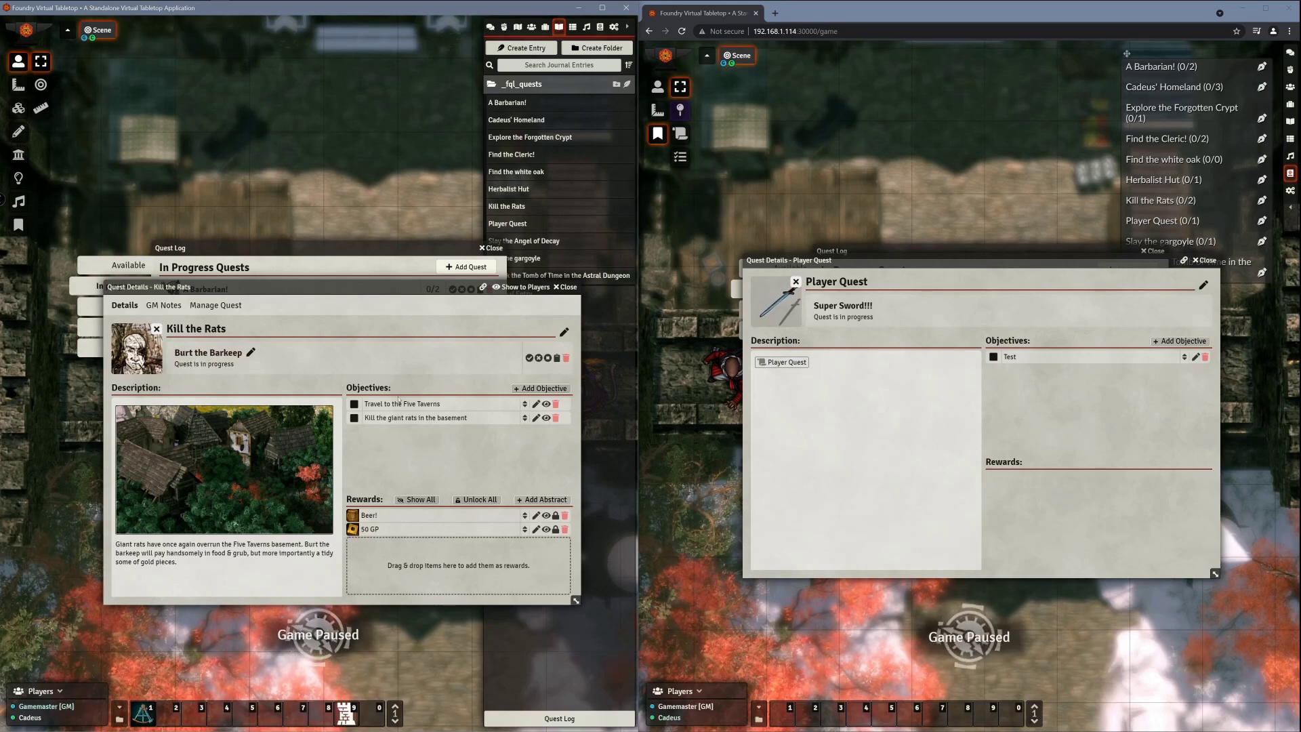
{"action": "left_click", "coordinate": [1136, 260]}
{"action": "key", "text": "Escape"}
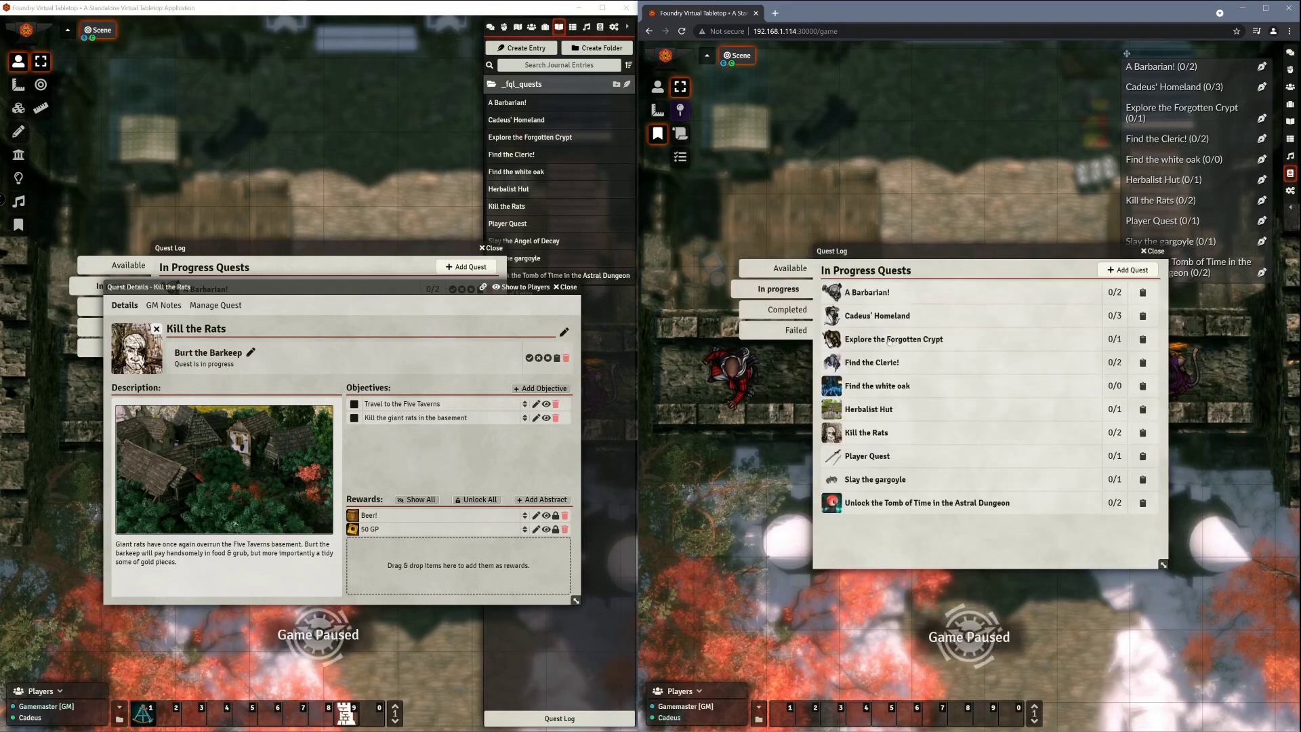
{"action": "left_click", "coordinate": [863, 440]}
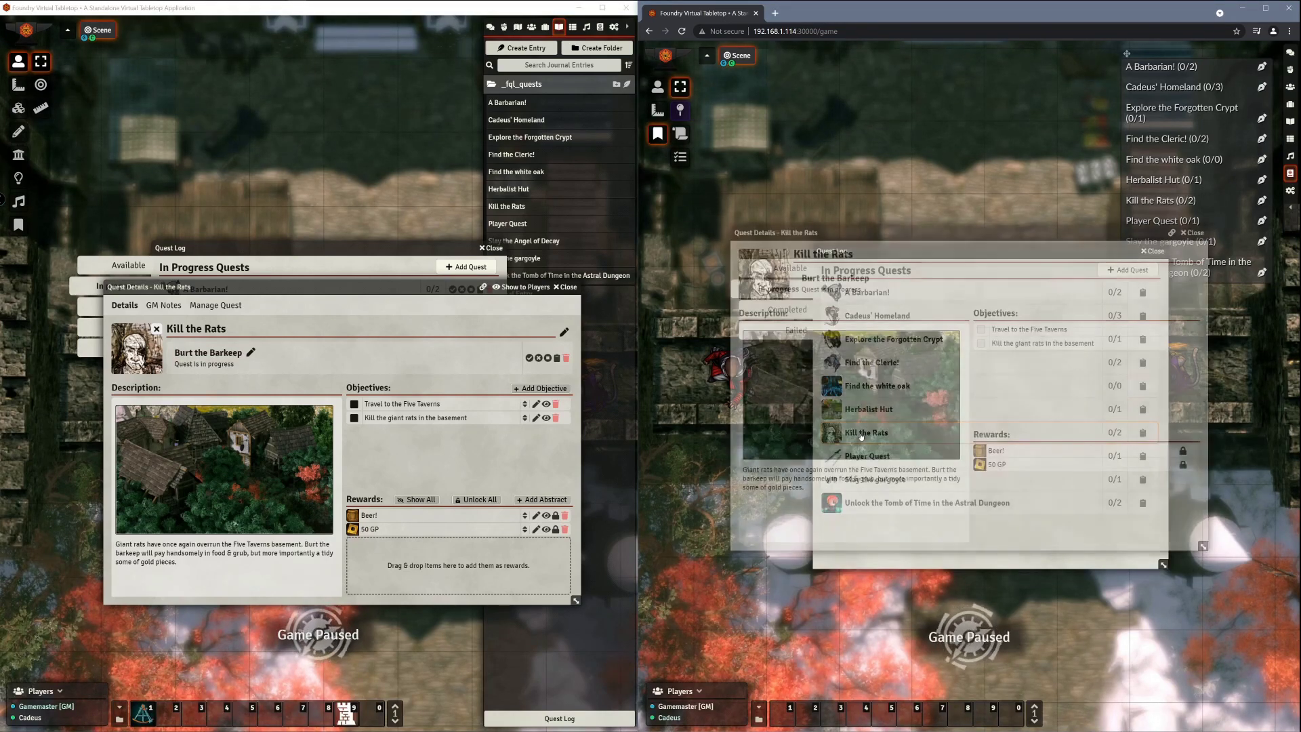
{"action": "left_click_drag", "start_coordinate": [927, 234], "coordinate": [933, 281]}
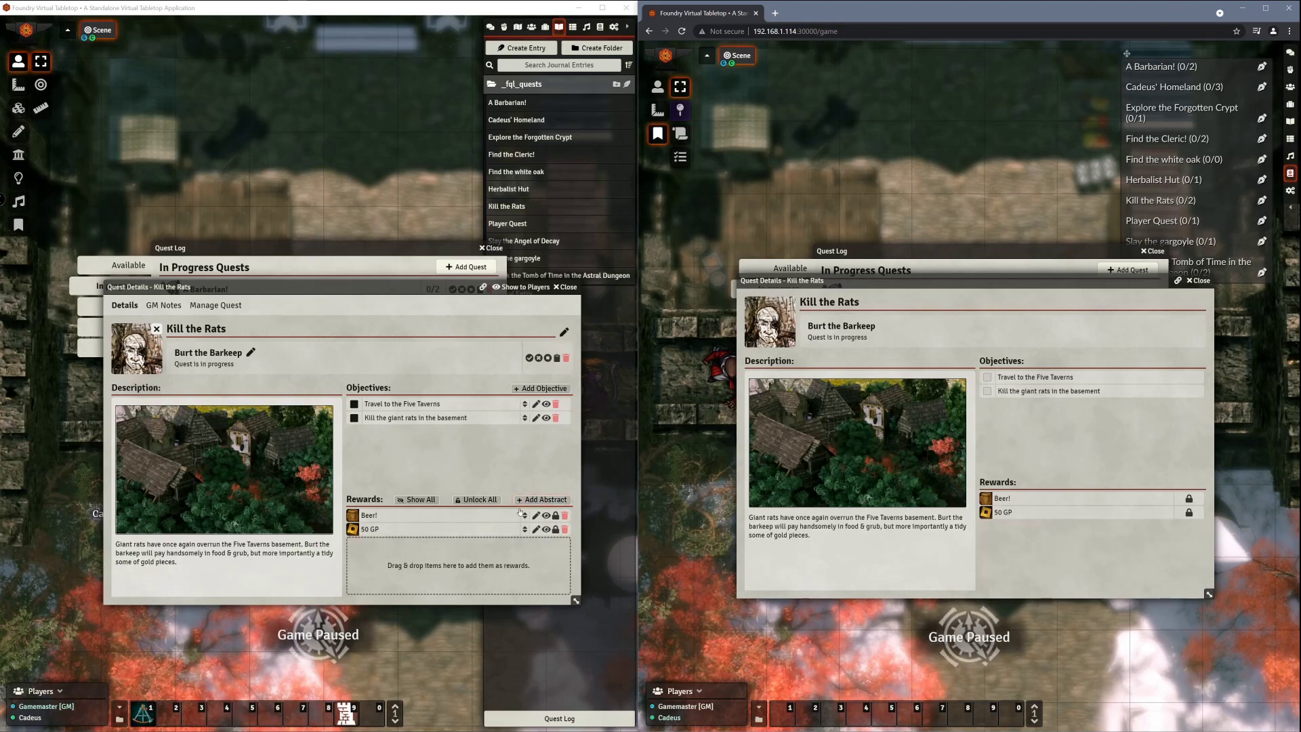
Step: Add Adamantine Breastplate from the Items (SRD) compendium as a reward for Kill the Rats and close the compendium
{"action": "left_click", "coordinate": [526, 31]}
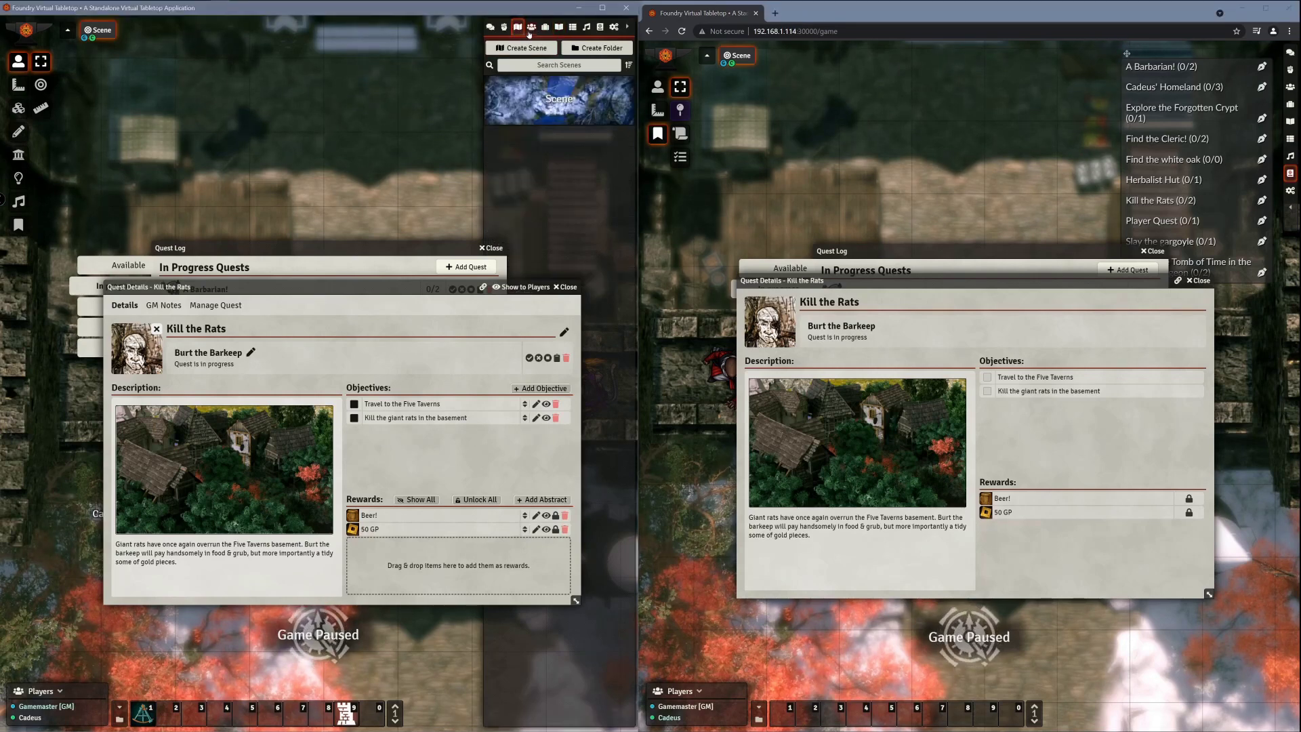
{"action": "left_click", "coordinate": [531, 28]}
{"action": "left_click", "coordinate": [544, 28]}
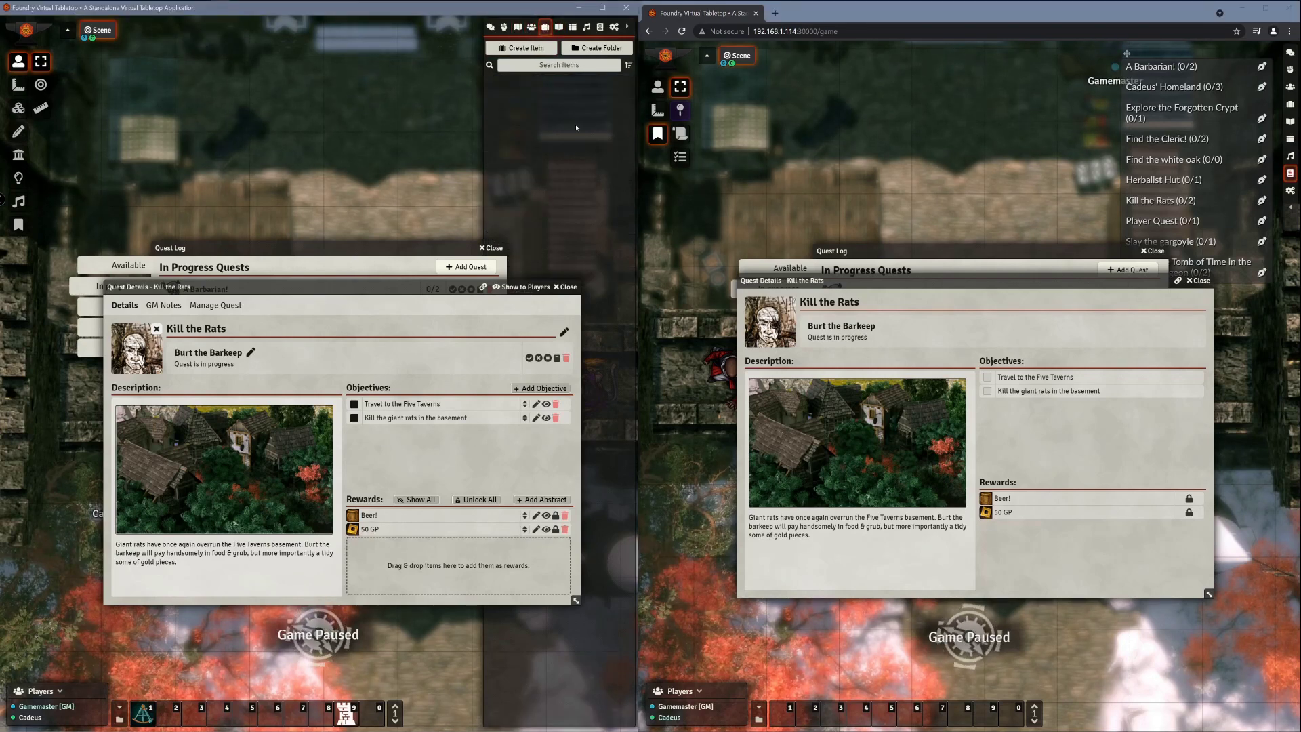
{"action": "left_click", "coordinate": [599, 28]}
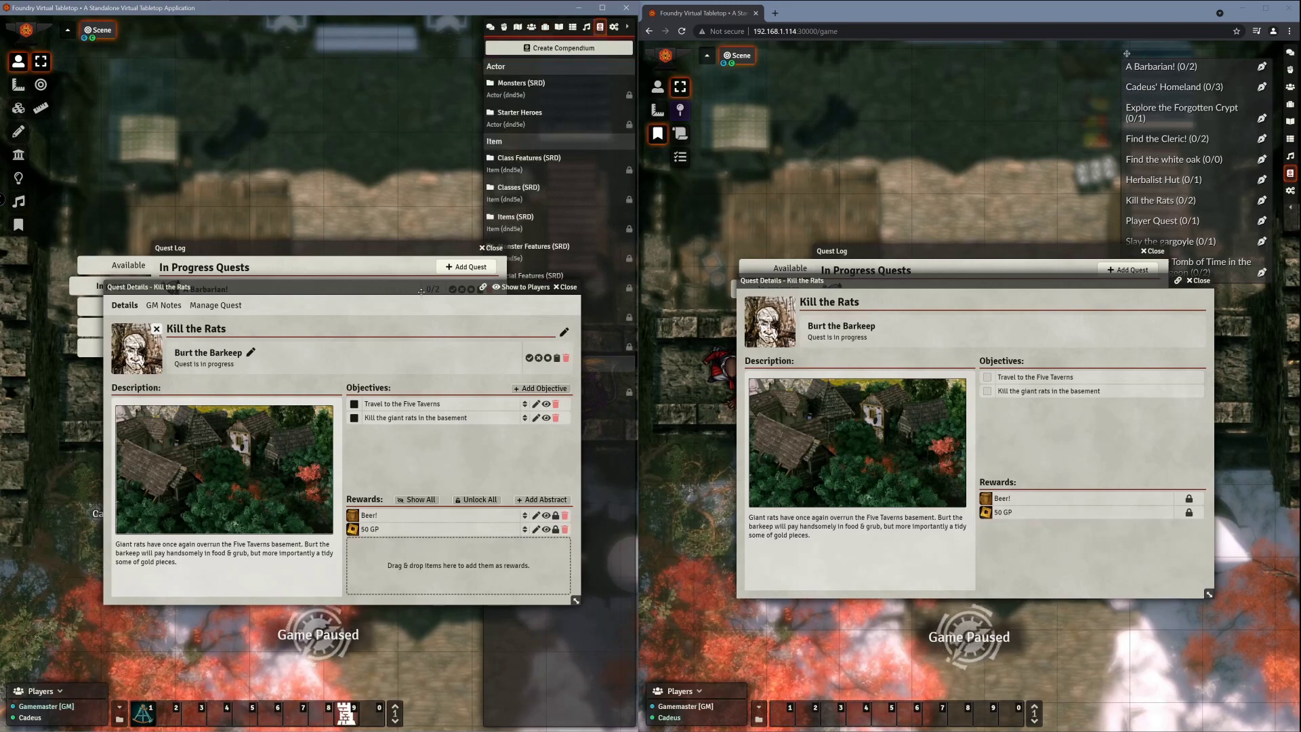
{"action": "left_click_drag", "start_coordinate": [305, 287], "coordinate": [279, 371]}
{"action": "left_click_drag", "start_coordinate": [389, 252], "coordinate": [315, 162]}
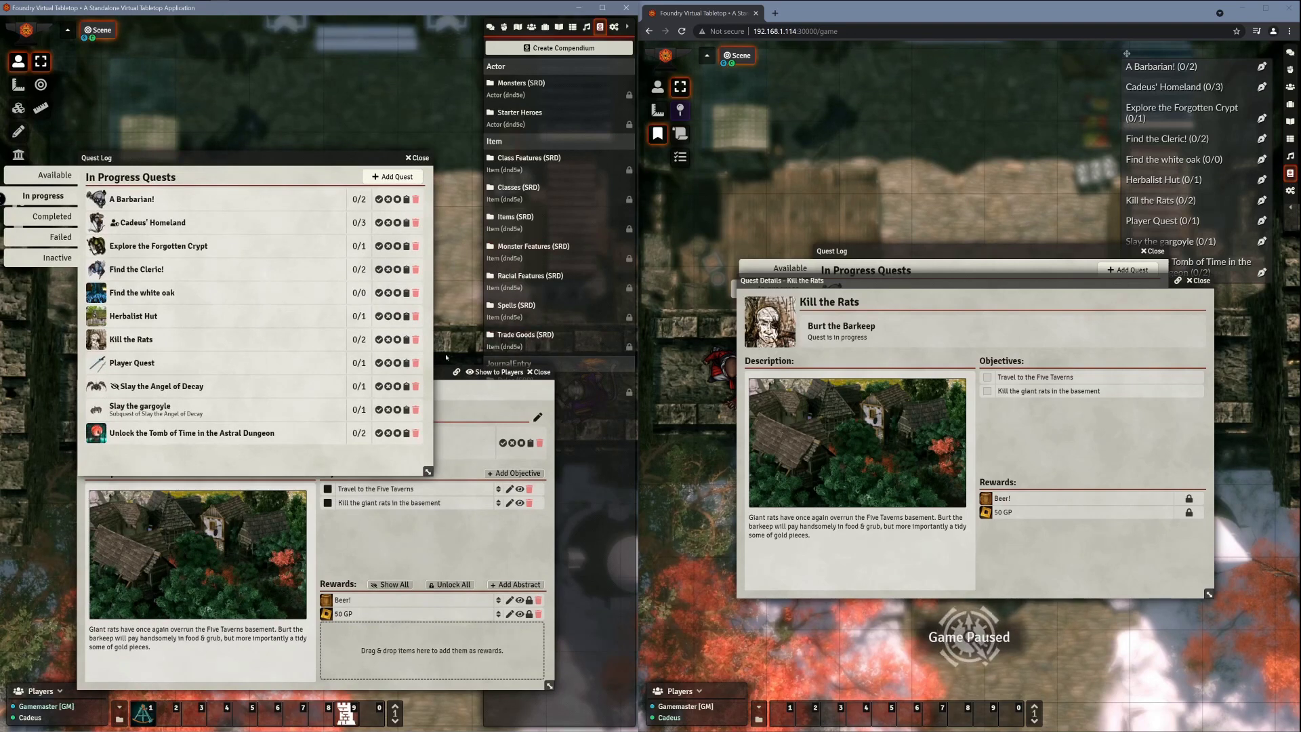
{"action": "left_click_drag", "start_coordinate": [443, 373], "coordinate": [488, 347]}
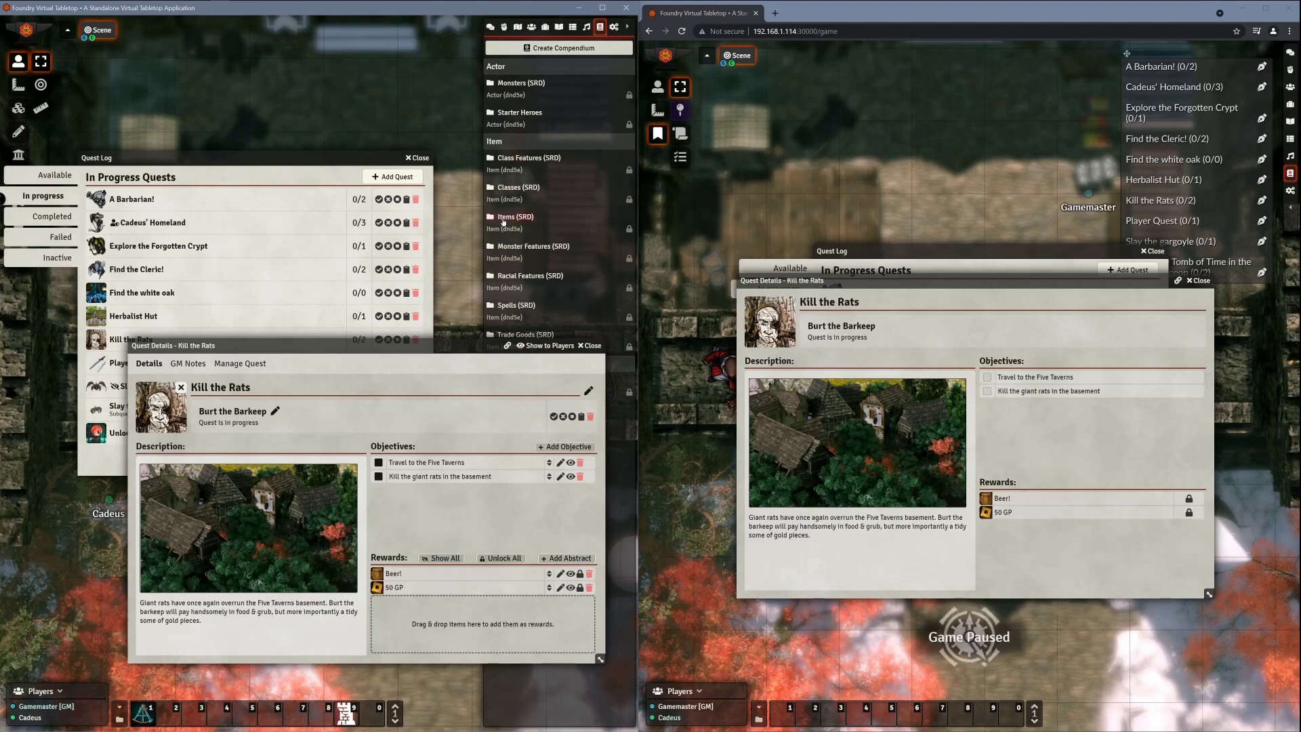
{"action": "left_click", "coordinate": [516, 216]}
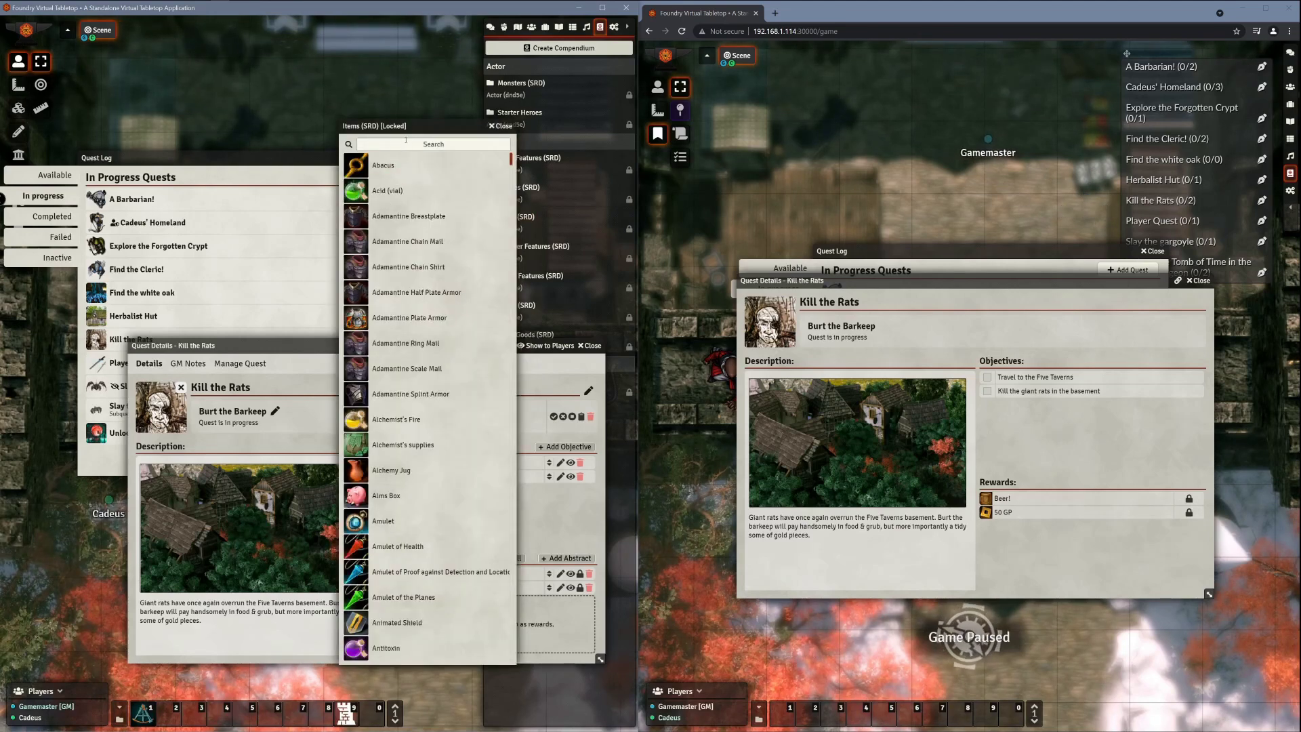
{"action": "left_click_drag", "start_coordinate": [407, 126], "coordinate": [227, 99]}
{"action": "left_click_drag", "start_coordinate": [242, 188], "coordinate": [452, 617]}
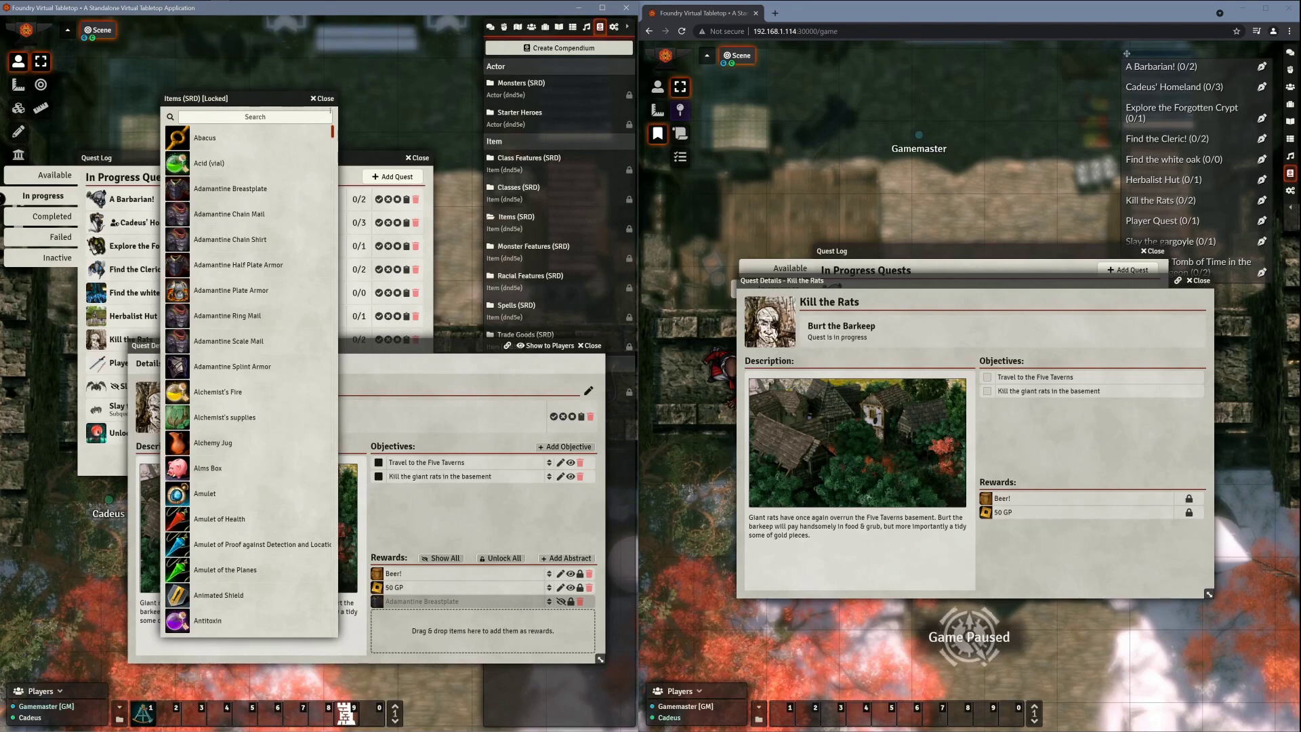
{"action": "left_click", "coordinate": [322, 98]}
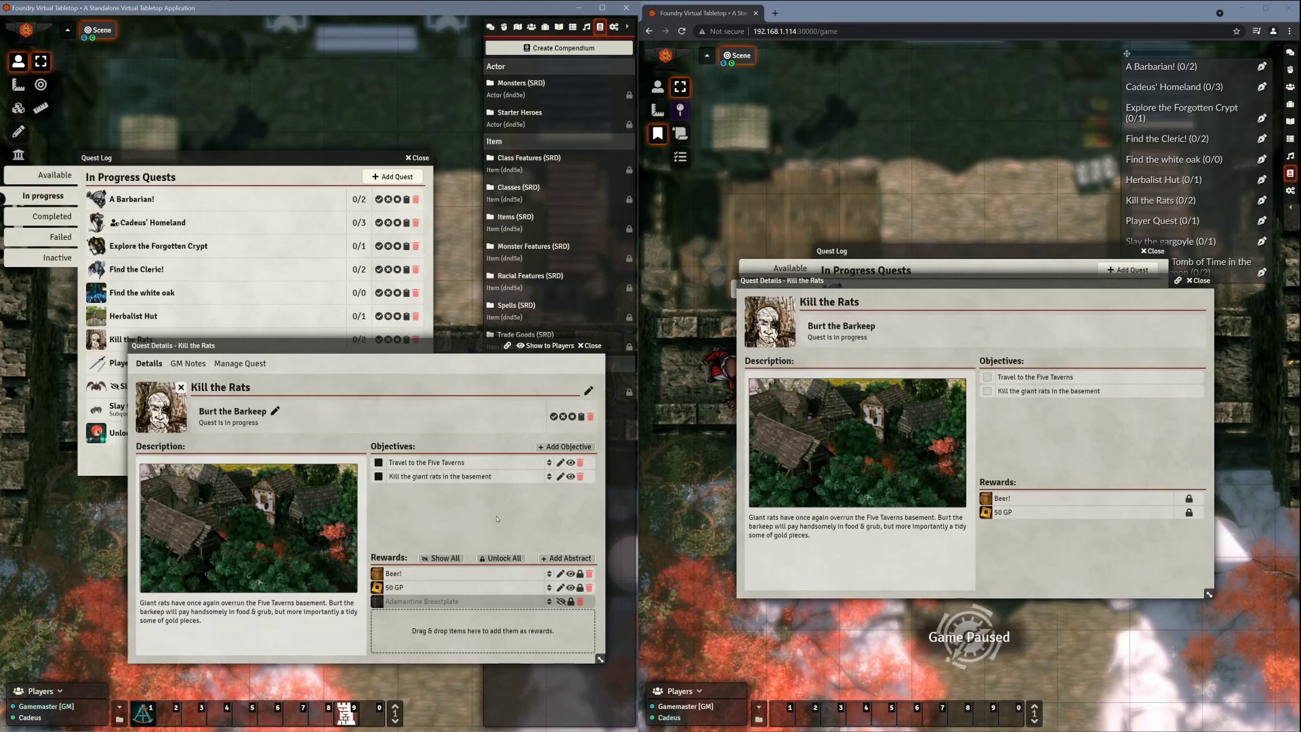
Step: Hide the Beer! and 50 GP rewards of Kill the Rats from the players
{"action": "left_click_drag", "start_coordinate": [431, 351], "coordinate": [428, 312]}
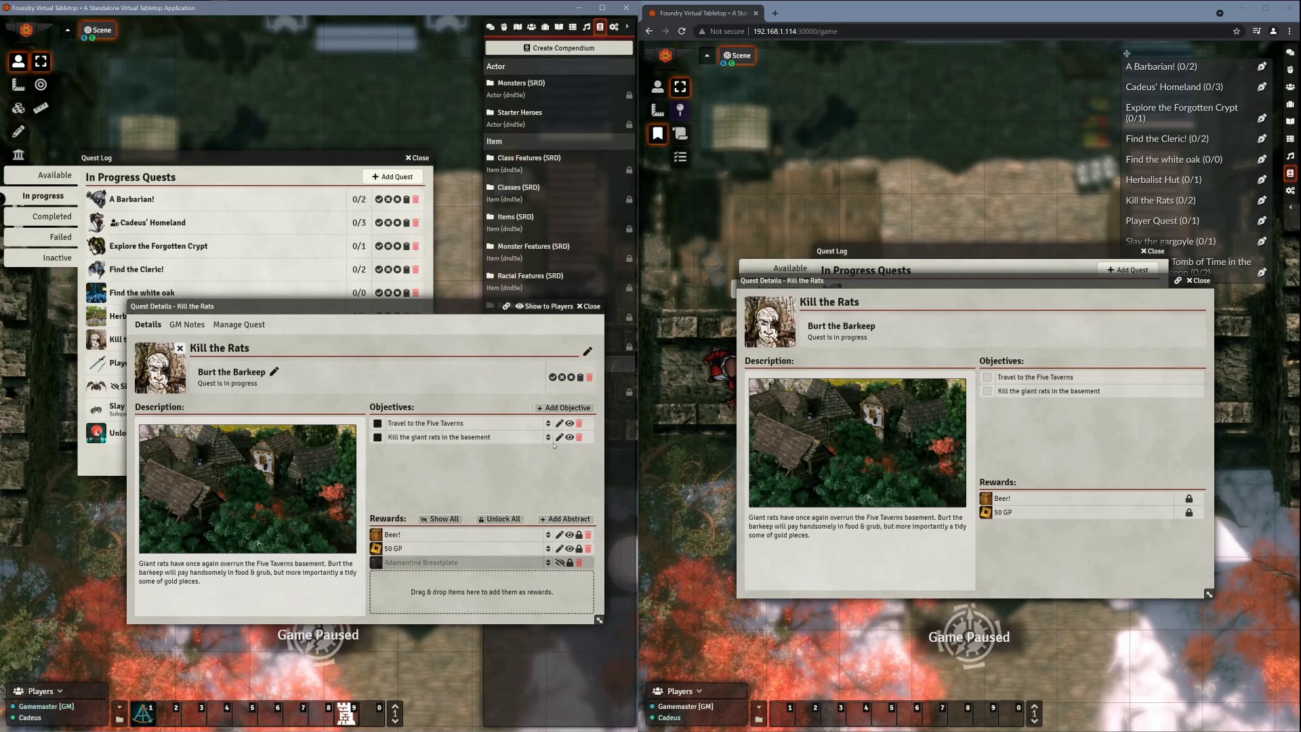
{"action": "left_click", "coordinate": [569, 535]}
{"action": "left_click", "coordinate": [569, 549]}
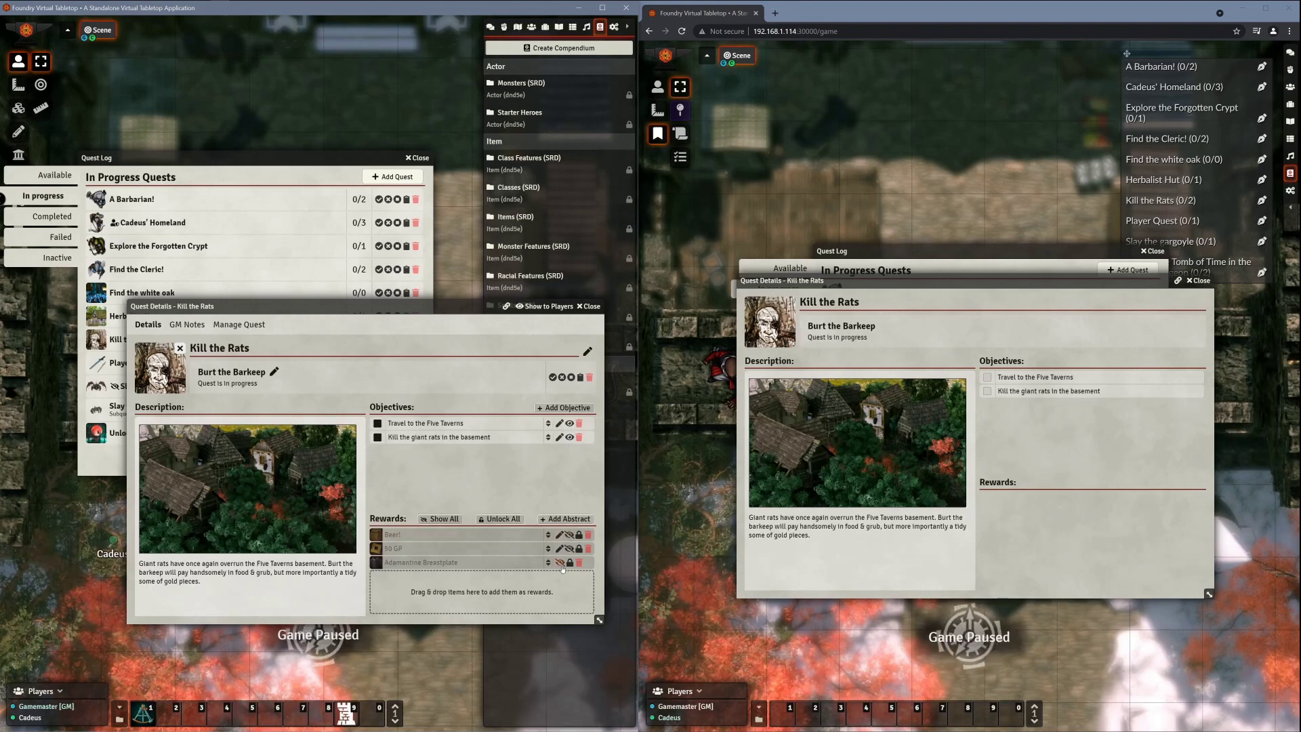
{"action": "left_click", "coordinate": [578, 536]}
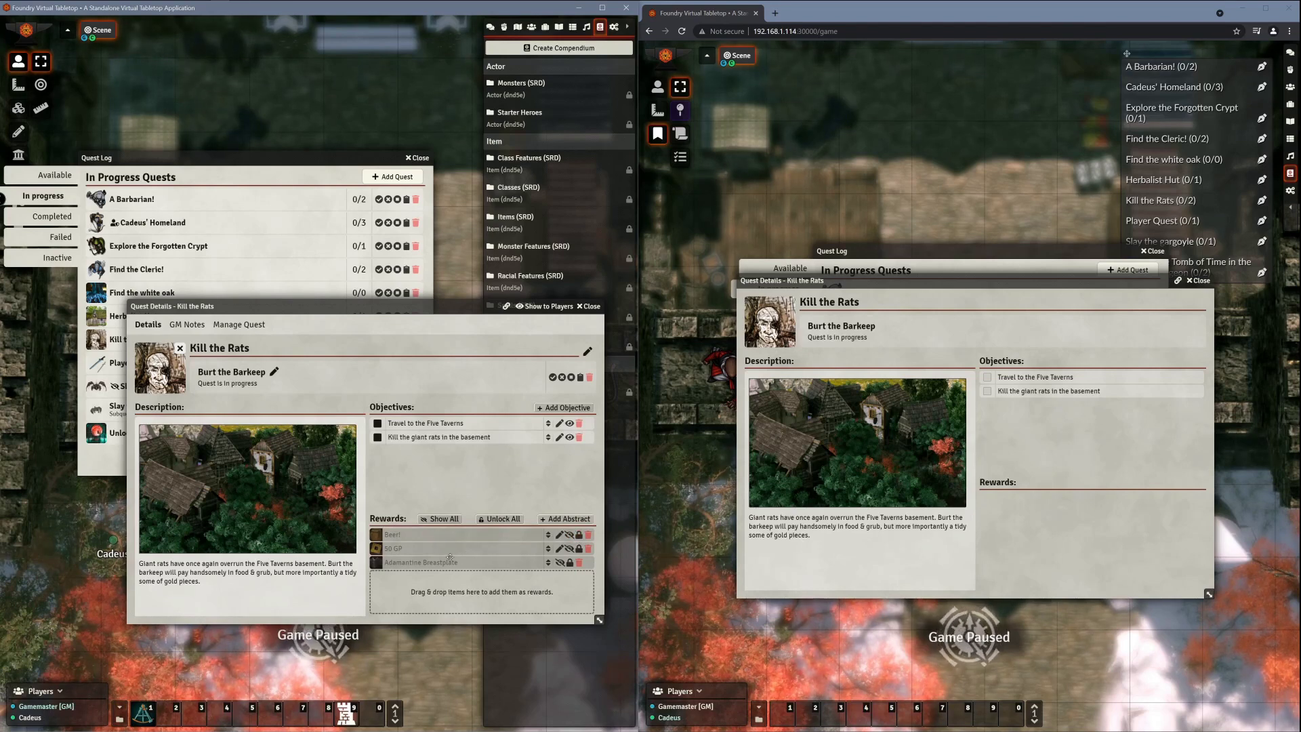
Step: Open the item sheet of the Adamantine Breastplate reward and examine its description
{"action": "left_click", "coordinate": [420, 563]}
{"action": "left_click_drag", "start_coordinate": [252, 275], "coordinate": [270, 326]}
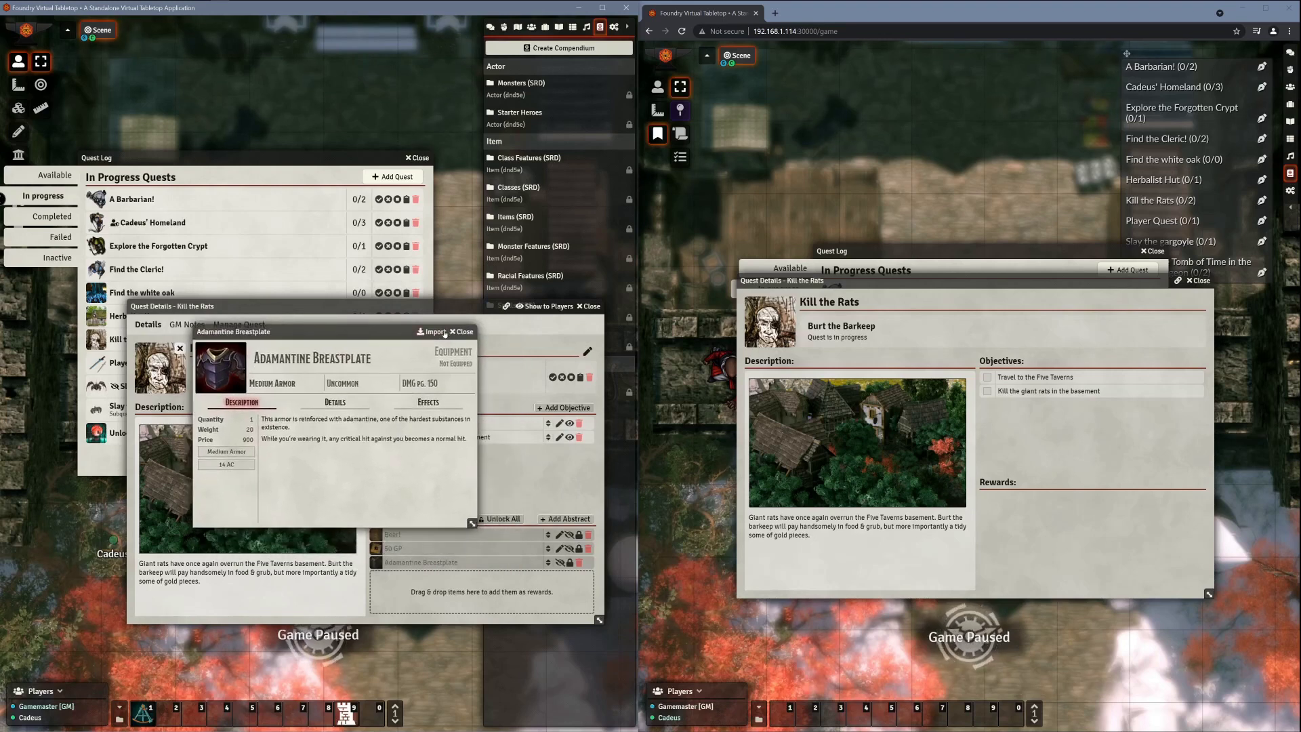
Step: Reveal and unlock the Adamantine Breastplate reward, and check its item sheet in the player's session
{"action": "left_click", "coordinate": [460, 331]}
{"action": "left_click", "coordinate": [558, 563]}
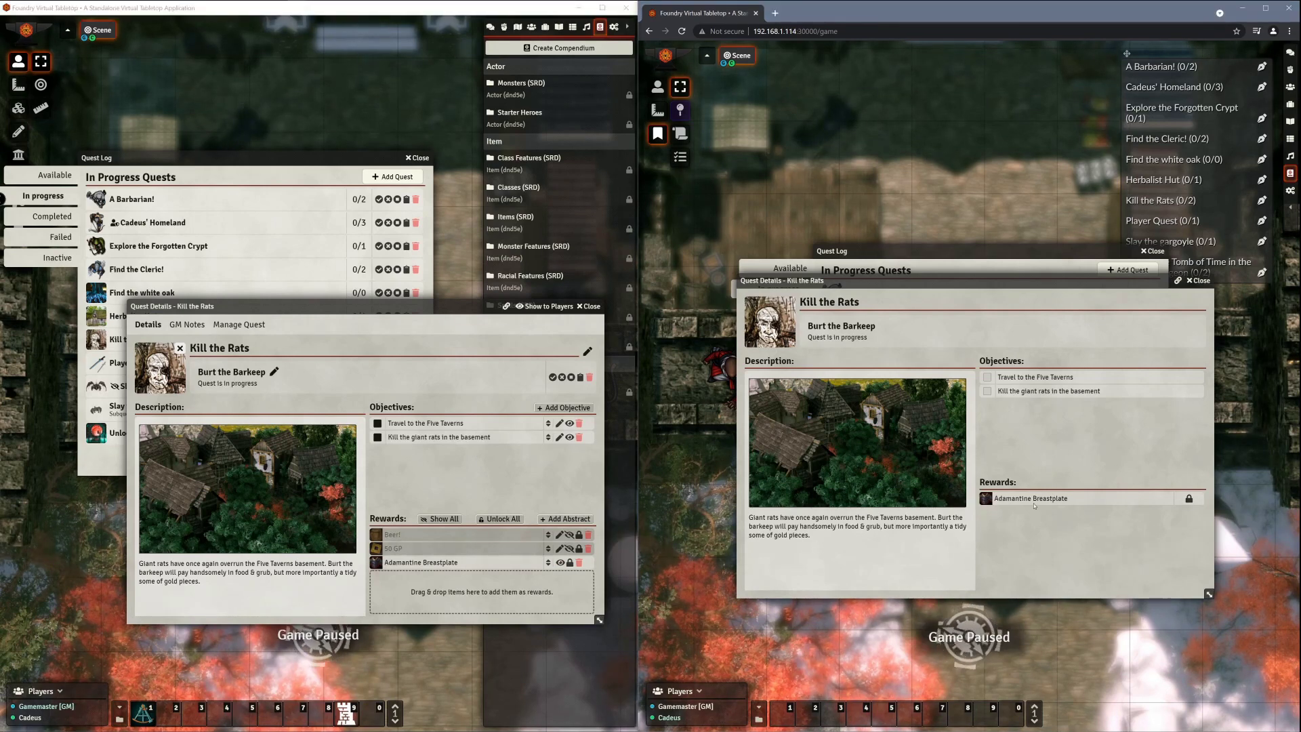
{"action": "left_click", "coordinate": [569, 562]}
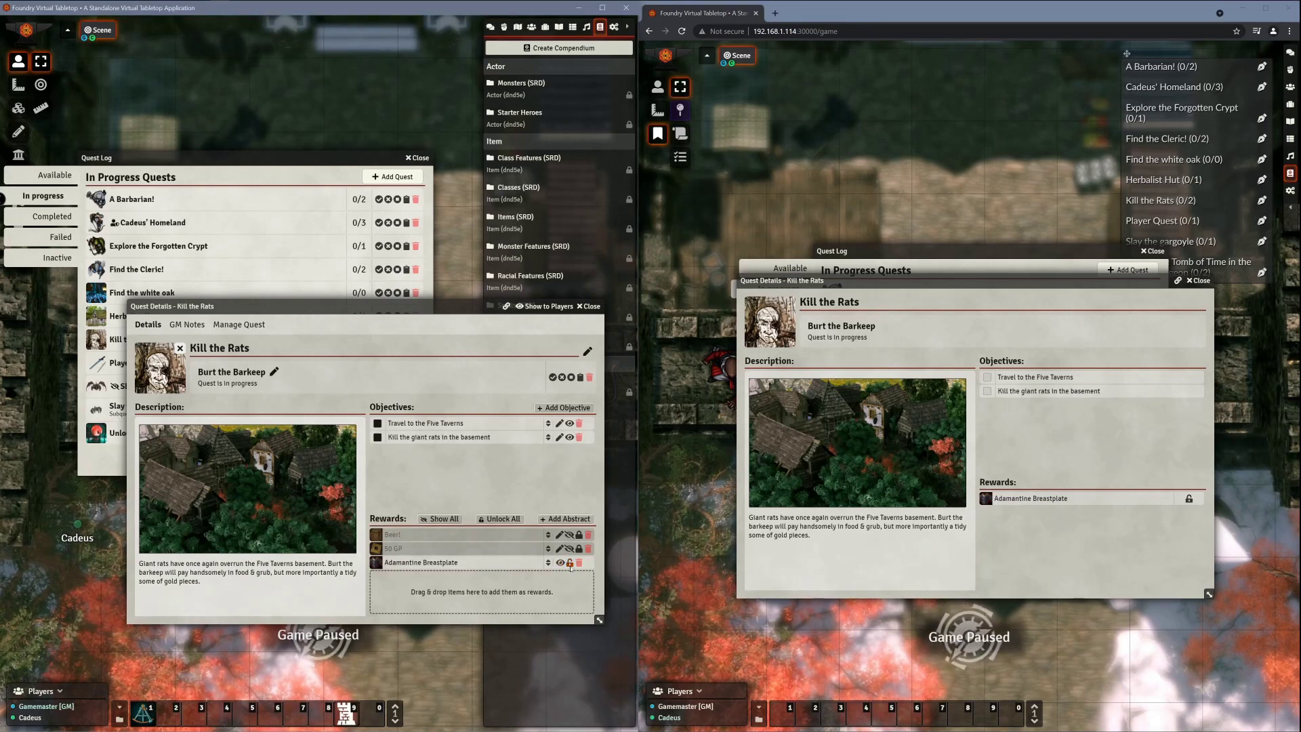
{"action": "left_click", "coordinate": [1045, 500]}
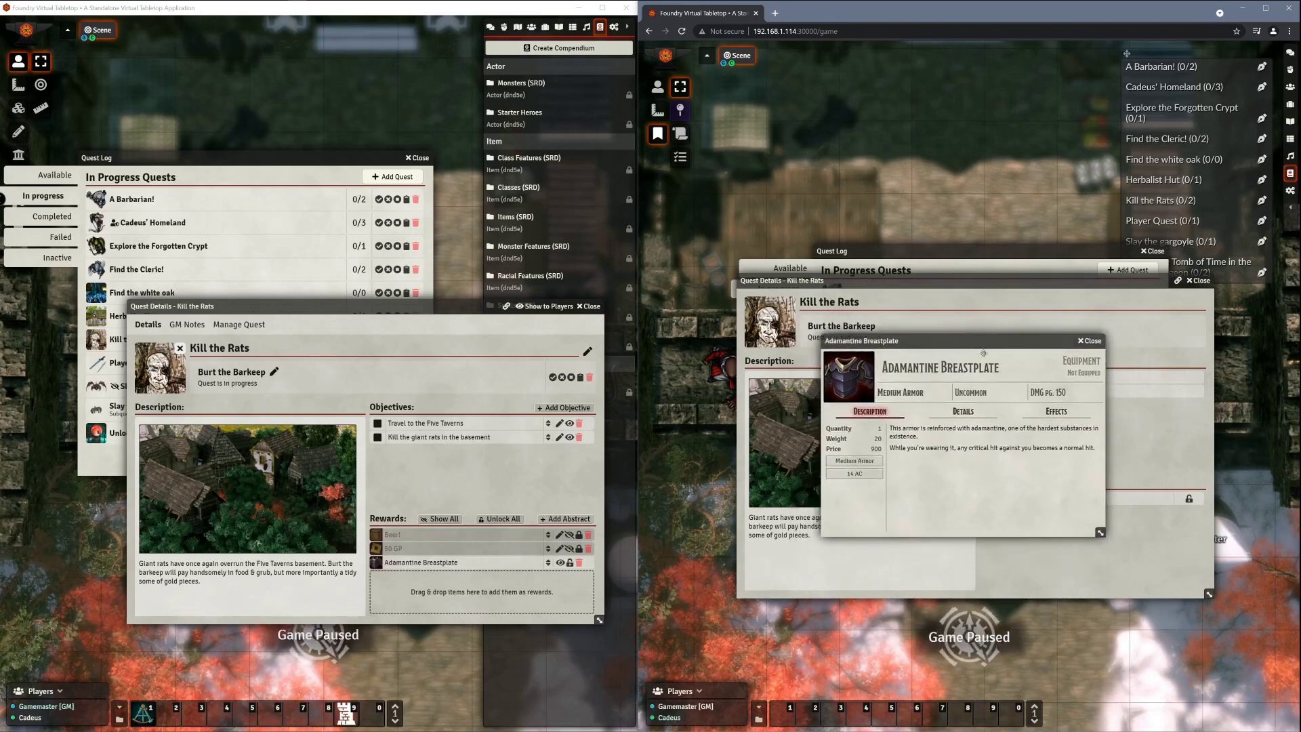
{"action": "key", "text": "Escape"}
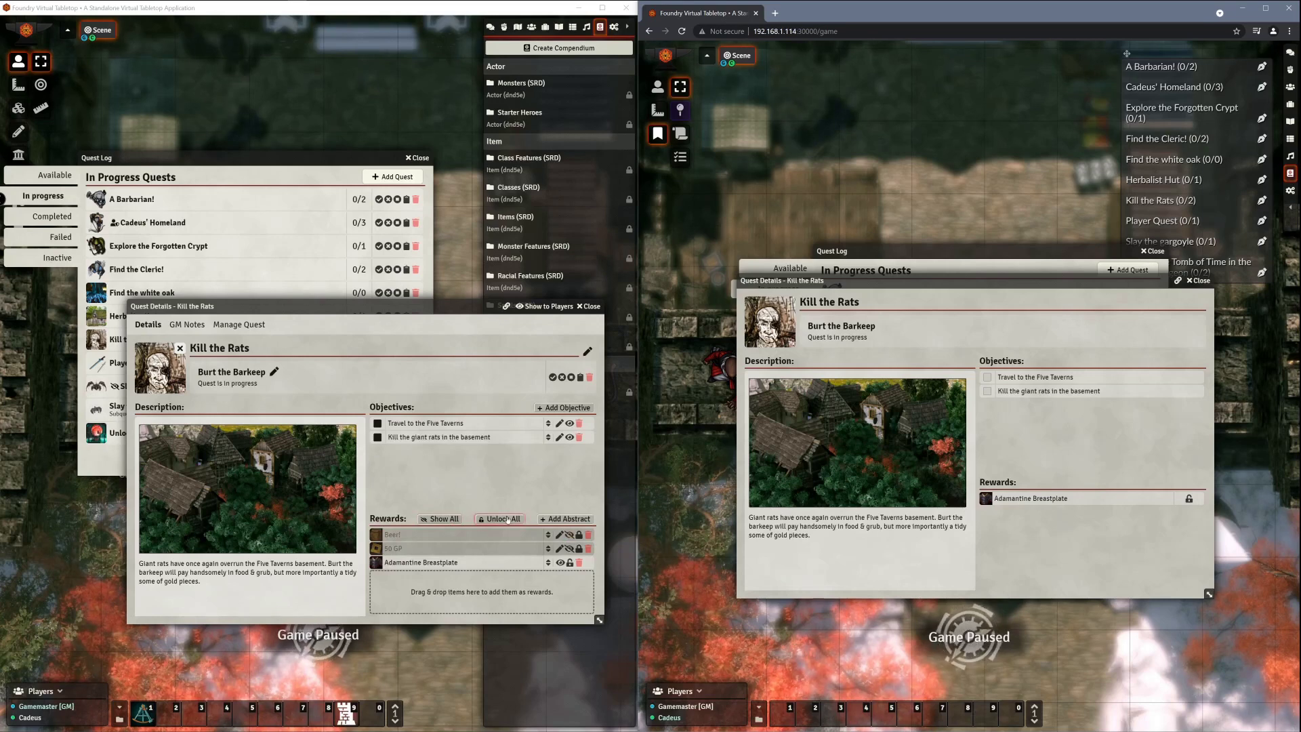
Step: Reveal and unlock all rewards of Kill the Rats at once, and add an abstract reward named Fireflys
{"action": "left_click", "coordinate": [432, 519]}
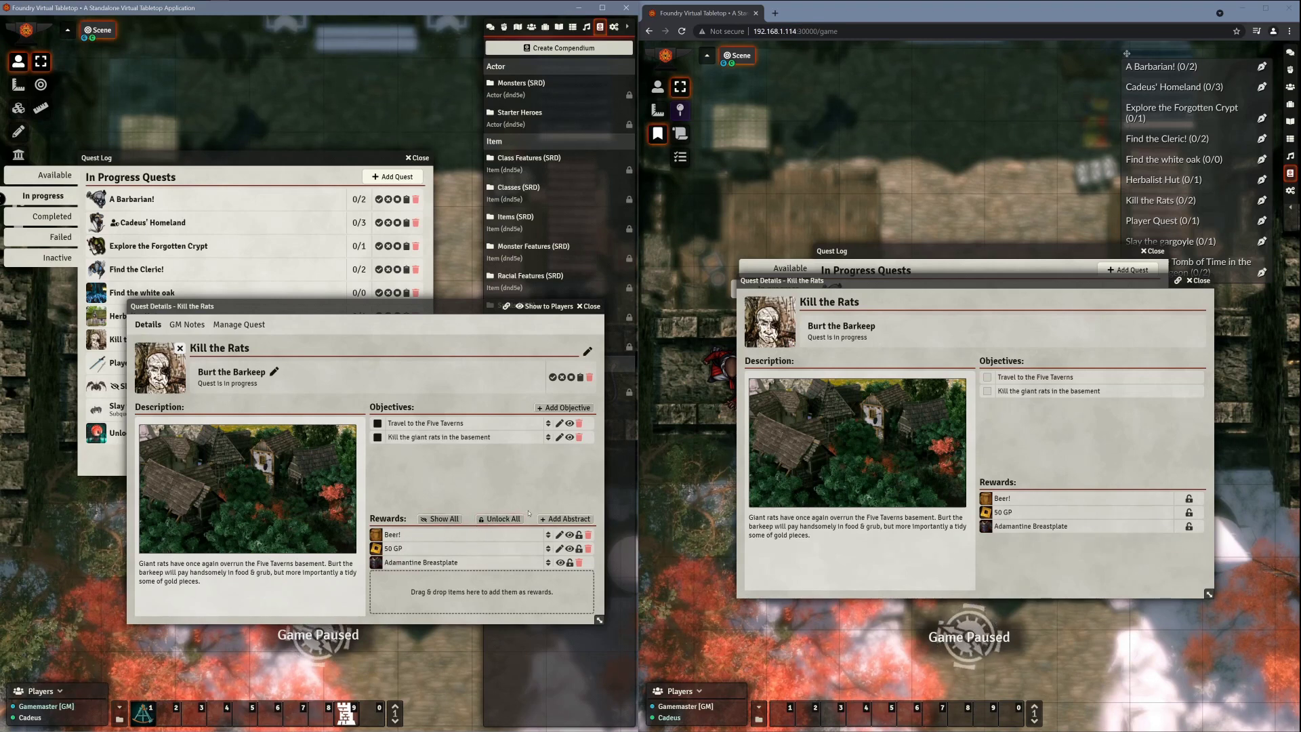
{"action": "left_click", "coordinate": [499, 519]}
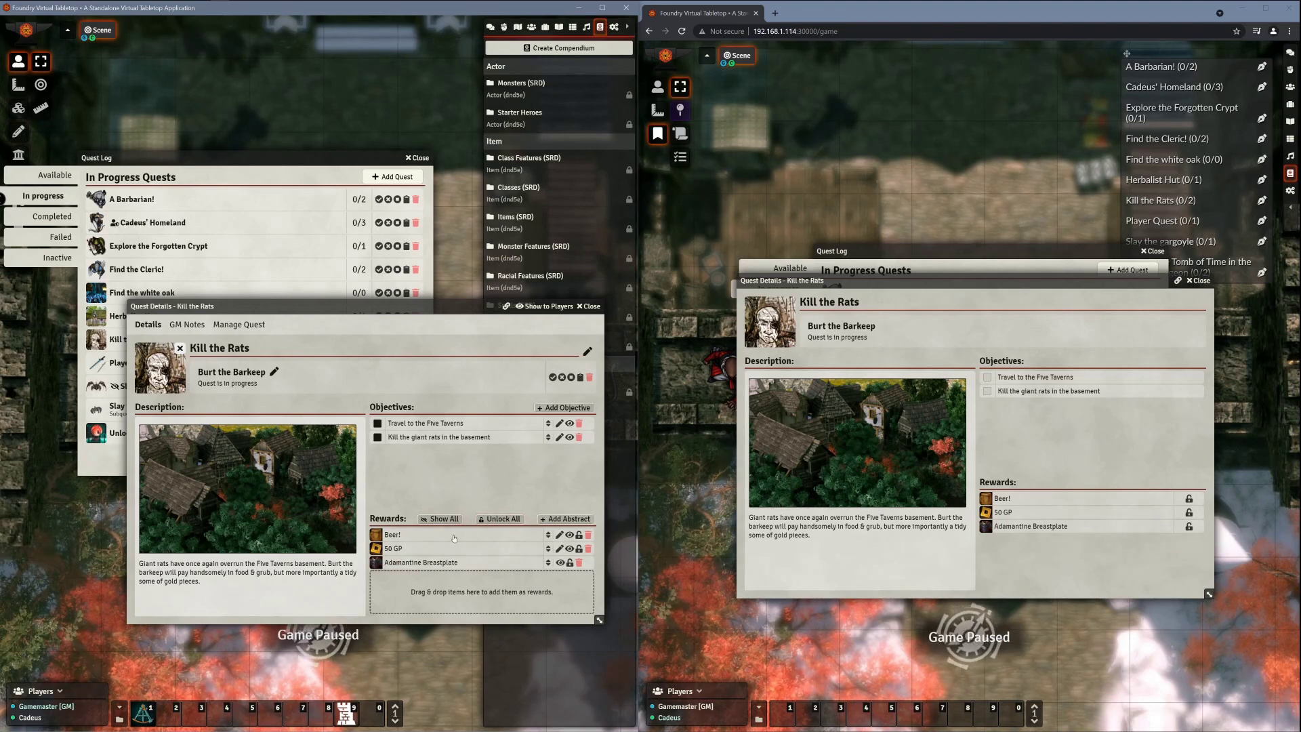
{"action": "left_click", "coordinate": [561, 519]}
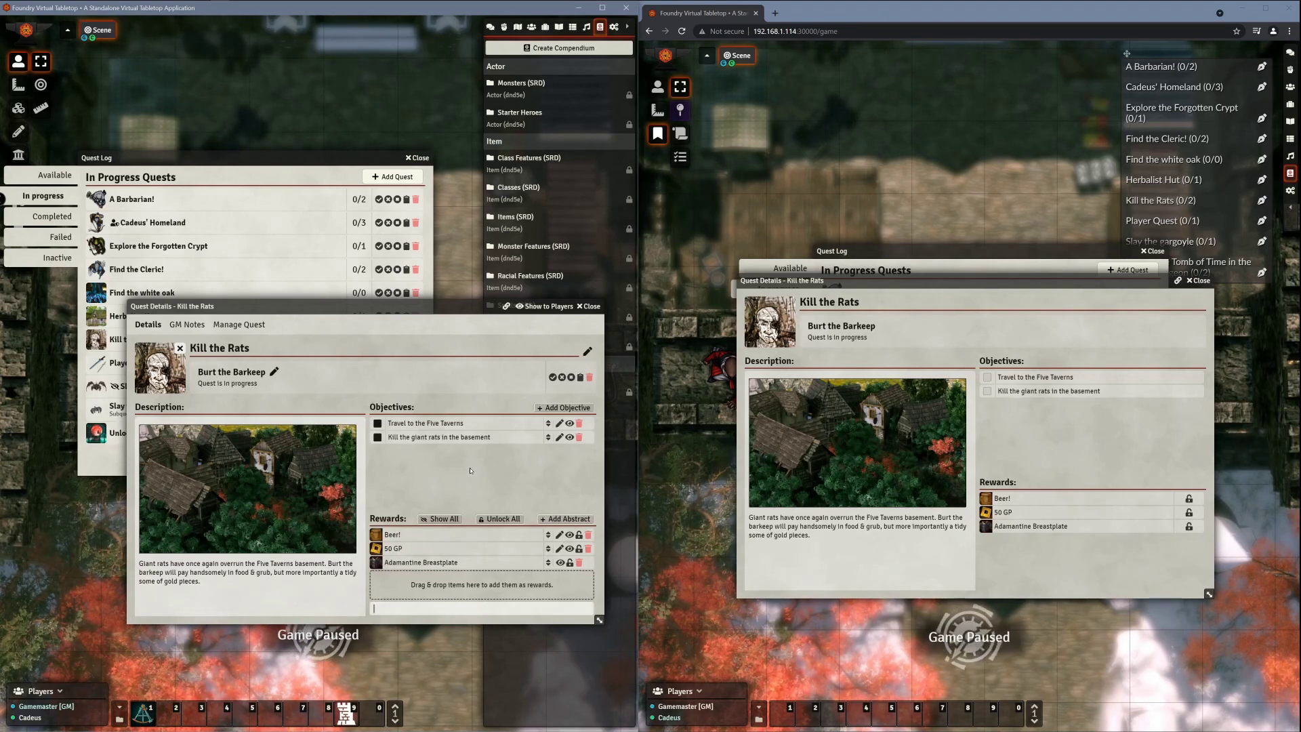
{"action": "type", "text": "Fireflys"}
{"action": "key", "text": "Return"}
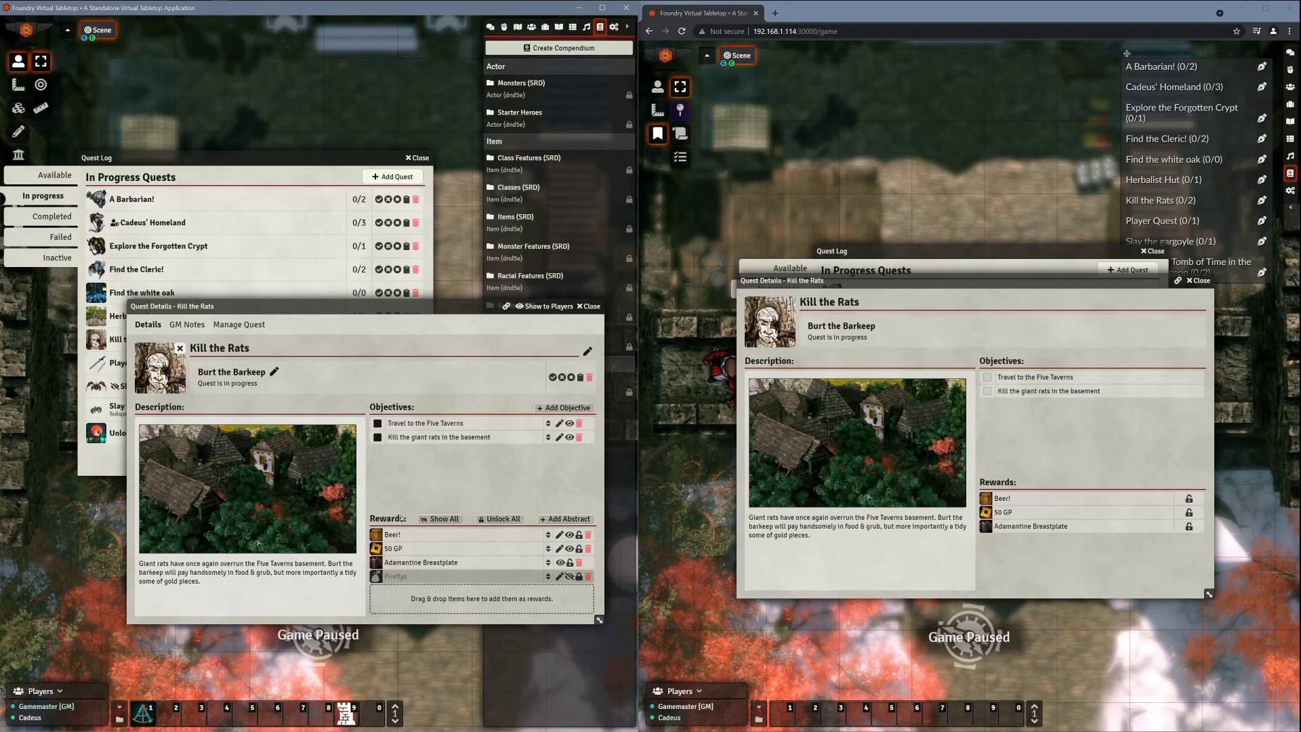
Step: Set the Fireflys reward's image to icons/consumables/food/bowl-salad-green.webp from the core data
{"action": "left_click", "coordinate": [375, 576]}
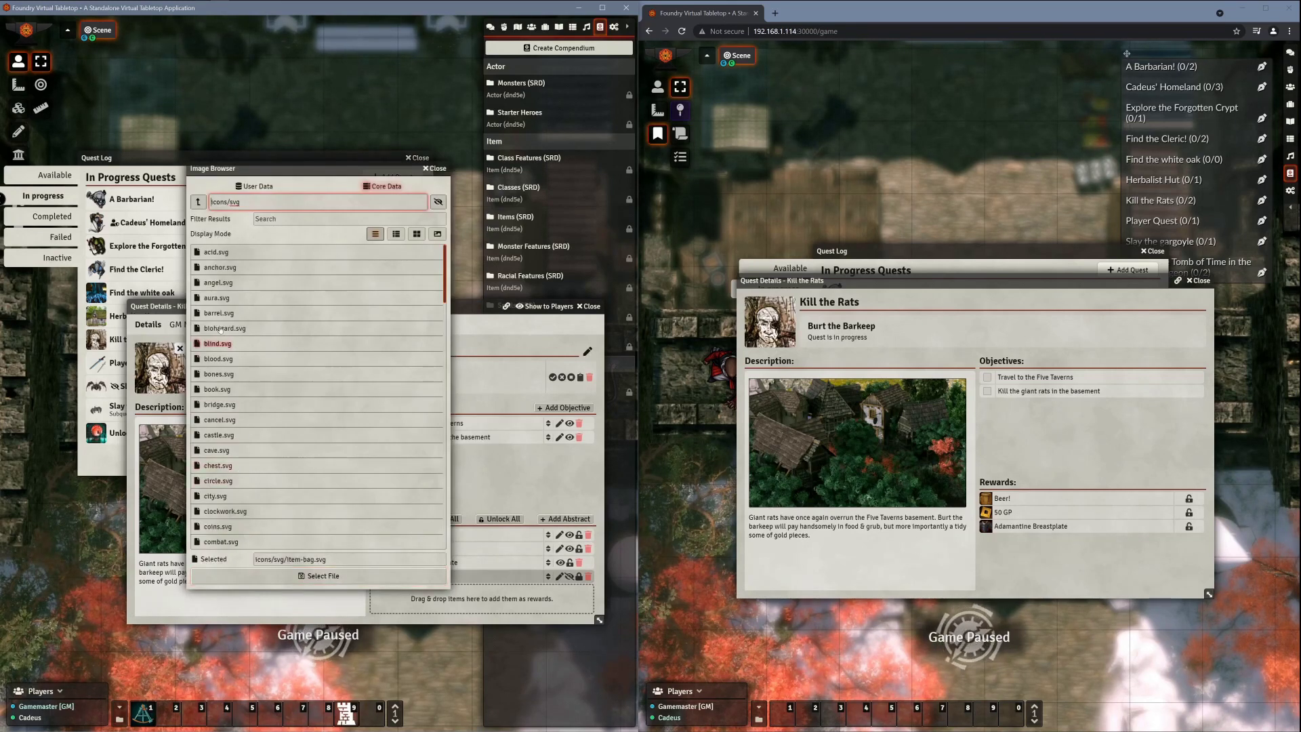
{"action": "left_click", "coordinate": [198, 202]}
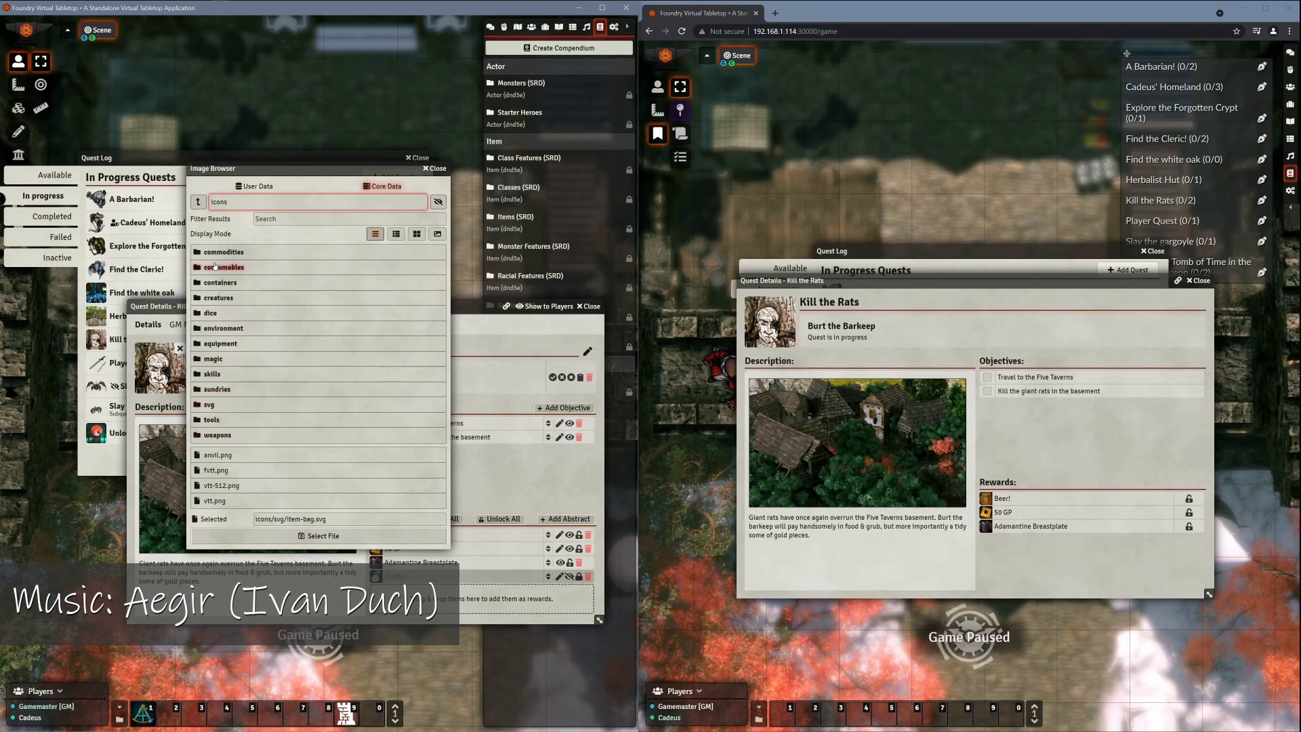
{"action": "left_click", "coordinate": [218, 267]}
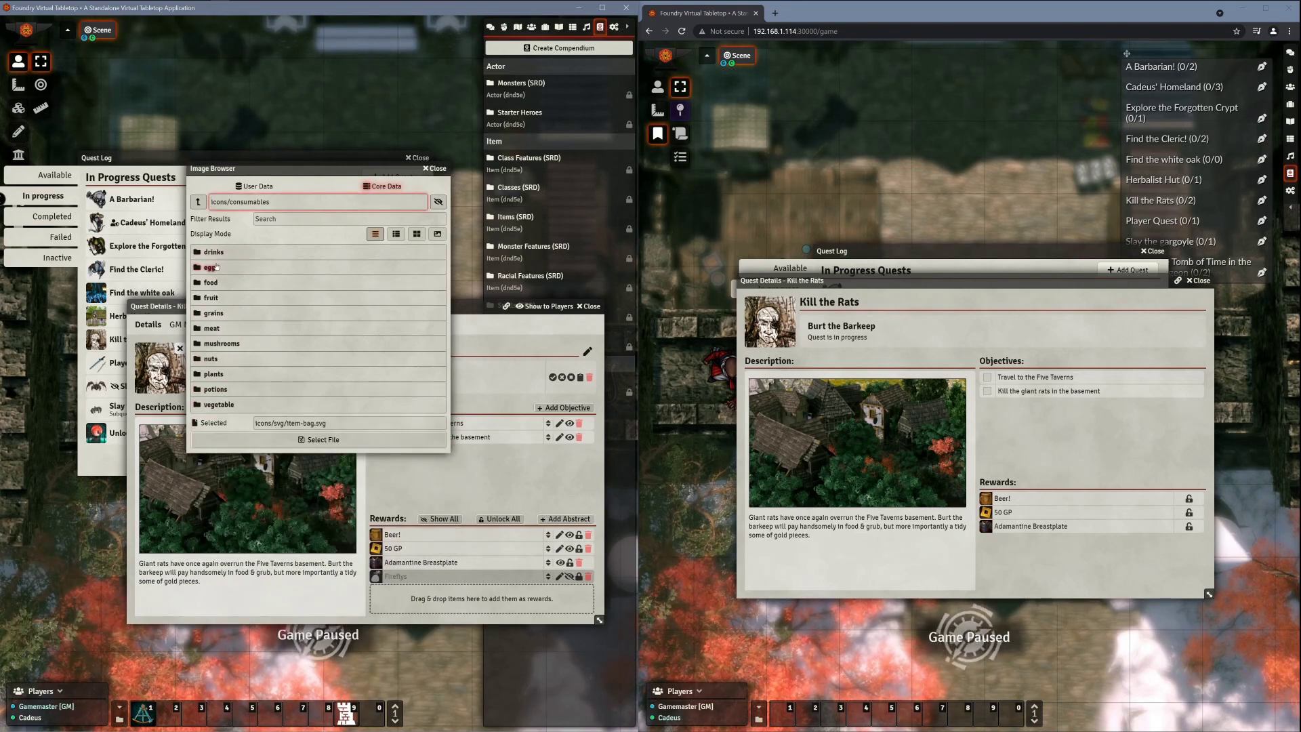
{"action": "left_click", "coordinate": [216, 282]}
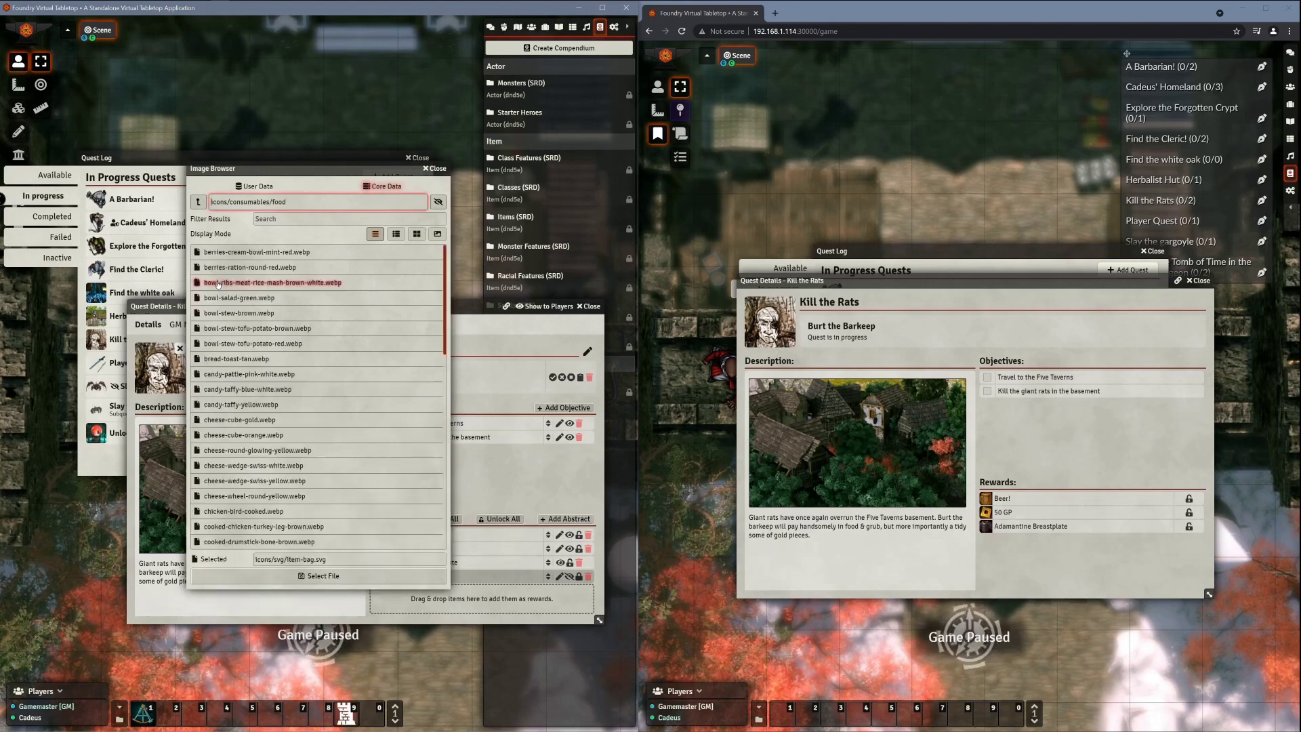
{"action": "left_click", "coordinate": [229, 313]}
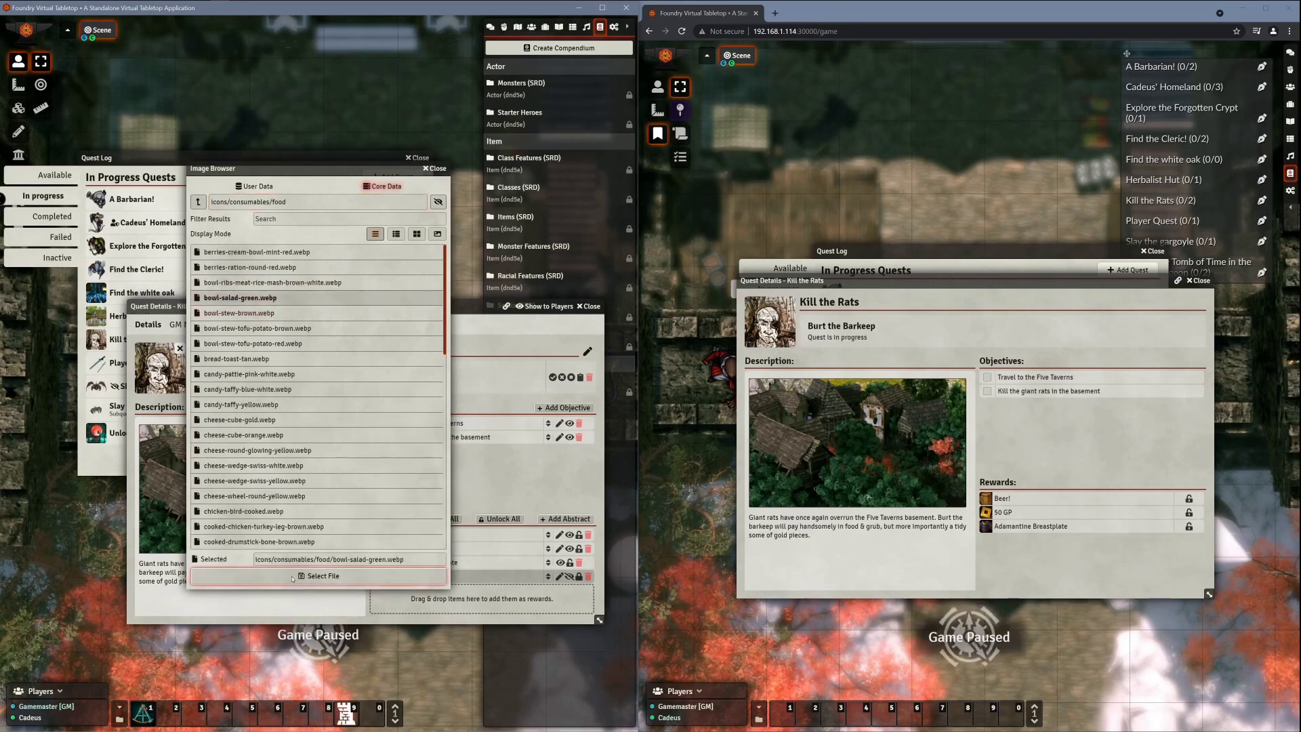
{"action": "left_click", "coordinate": [297, 574]}
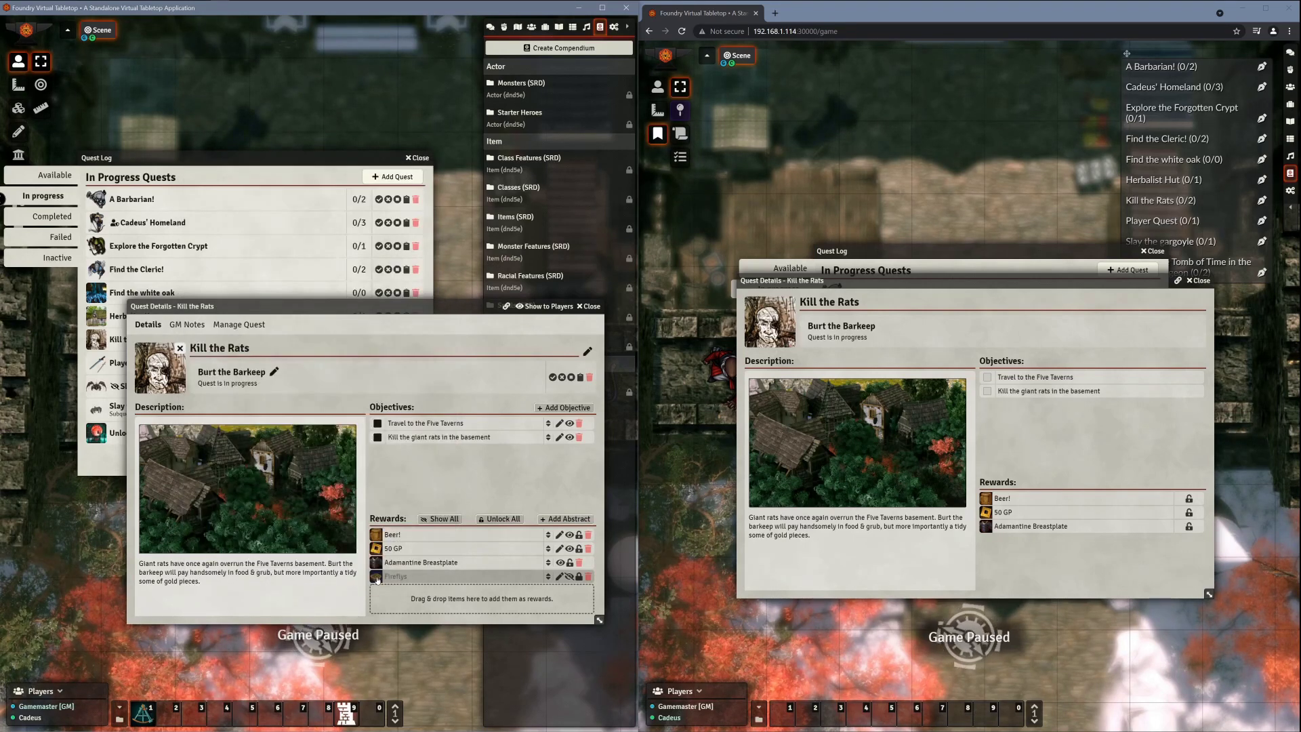
Step: Open the Fireflys reward's image in the GM session and show it to the players
{"action": "left_click", "coordinate": [433, 577]}
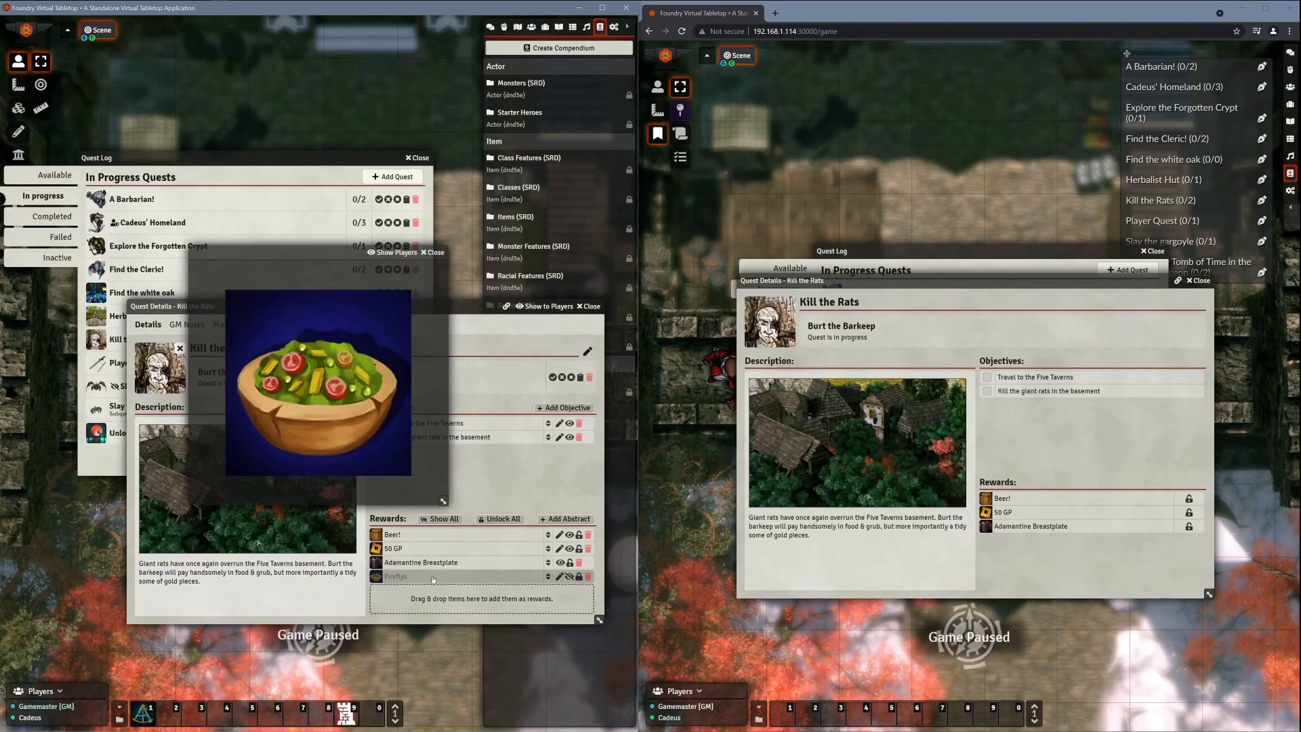
{"action": "left_click_drag", "start_coordinate": [269, 256], "coordinate": [350, 339]}
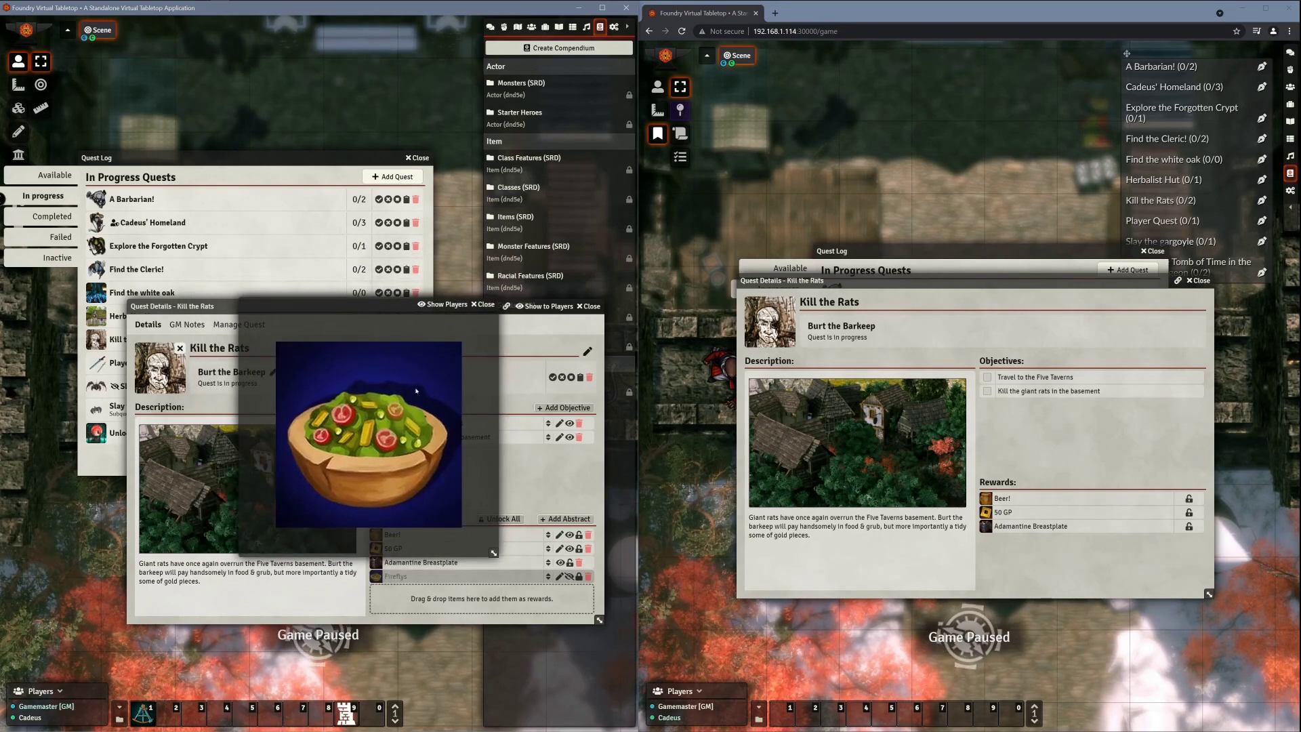
{"action": "left_click", "coordinate": [440, 307]}
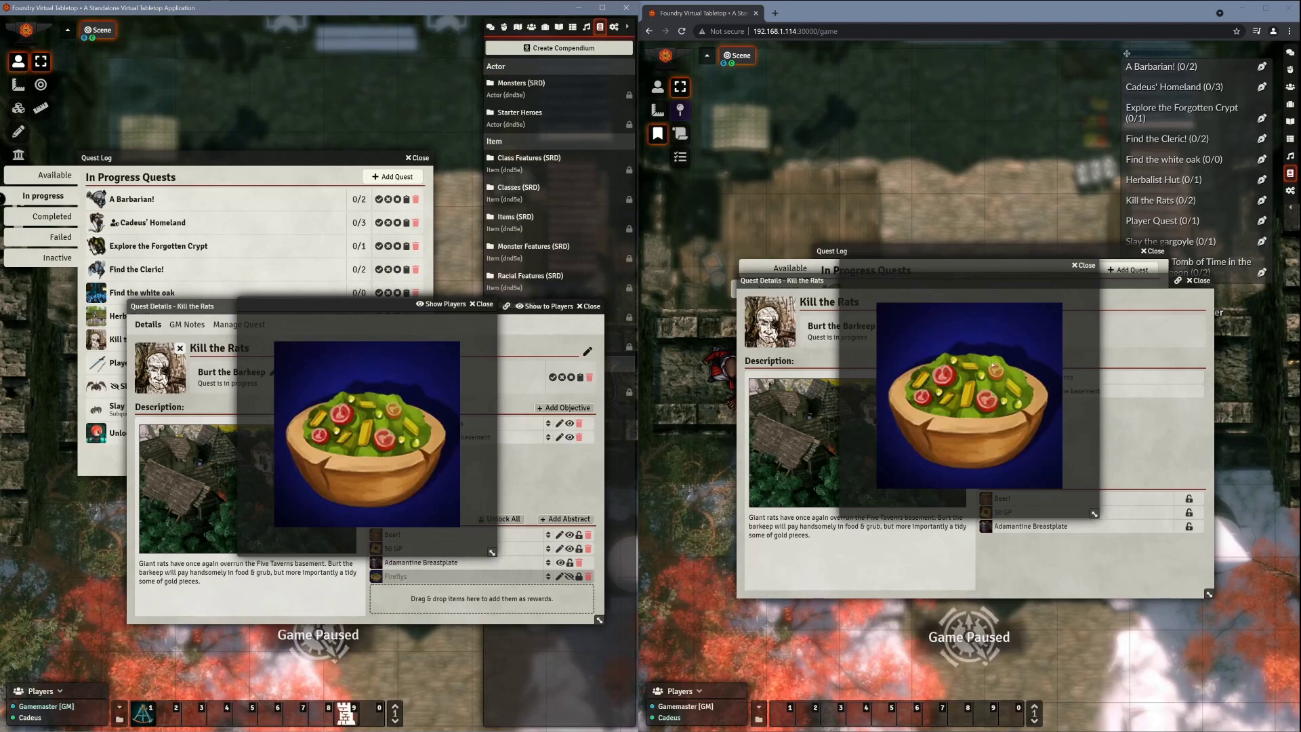
Step: Reveal and unlock the Fireflys reward, and view its image from the player's session
{"action": "left_click", "coordinate": [569, 577]}
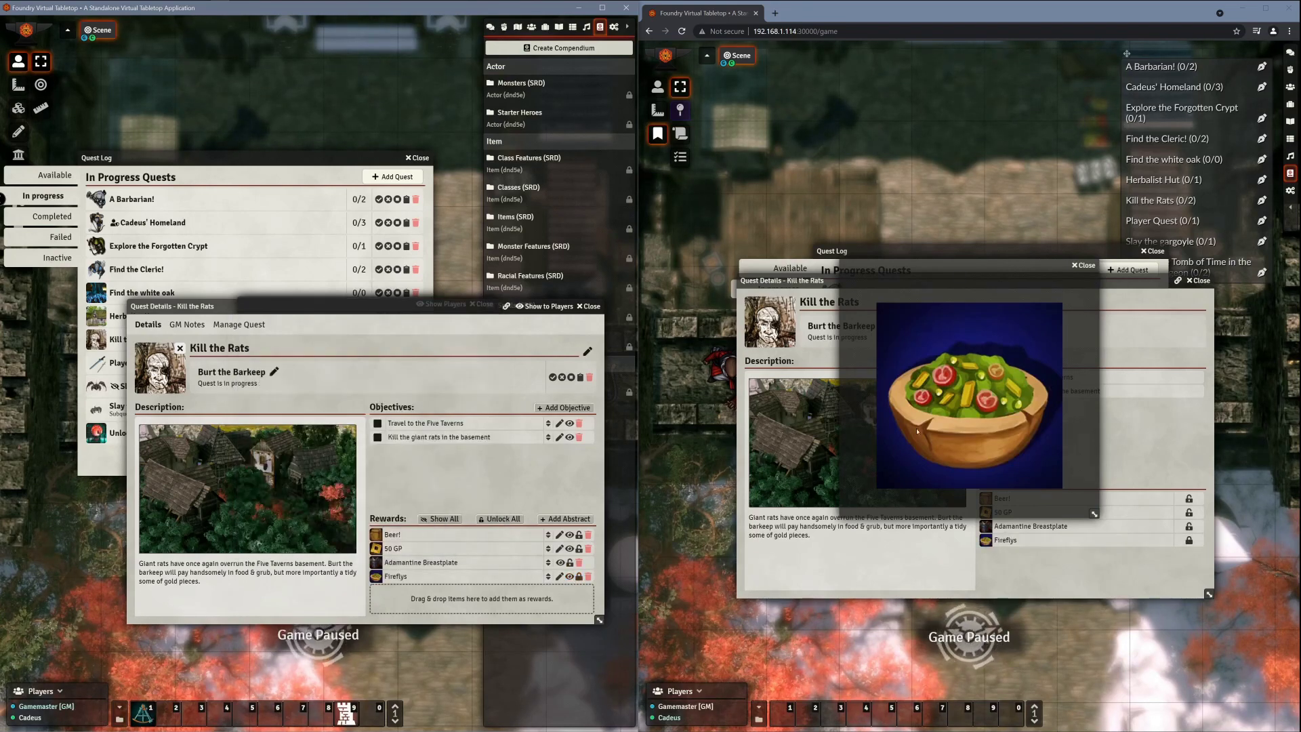
{"action": "left_click", "coordinate": [1081, 267]}
{"action": "left_click", "coordinate": [579, 576]}
{"action": "left_click", "coordinate": [1011, 559]}
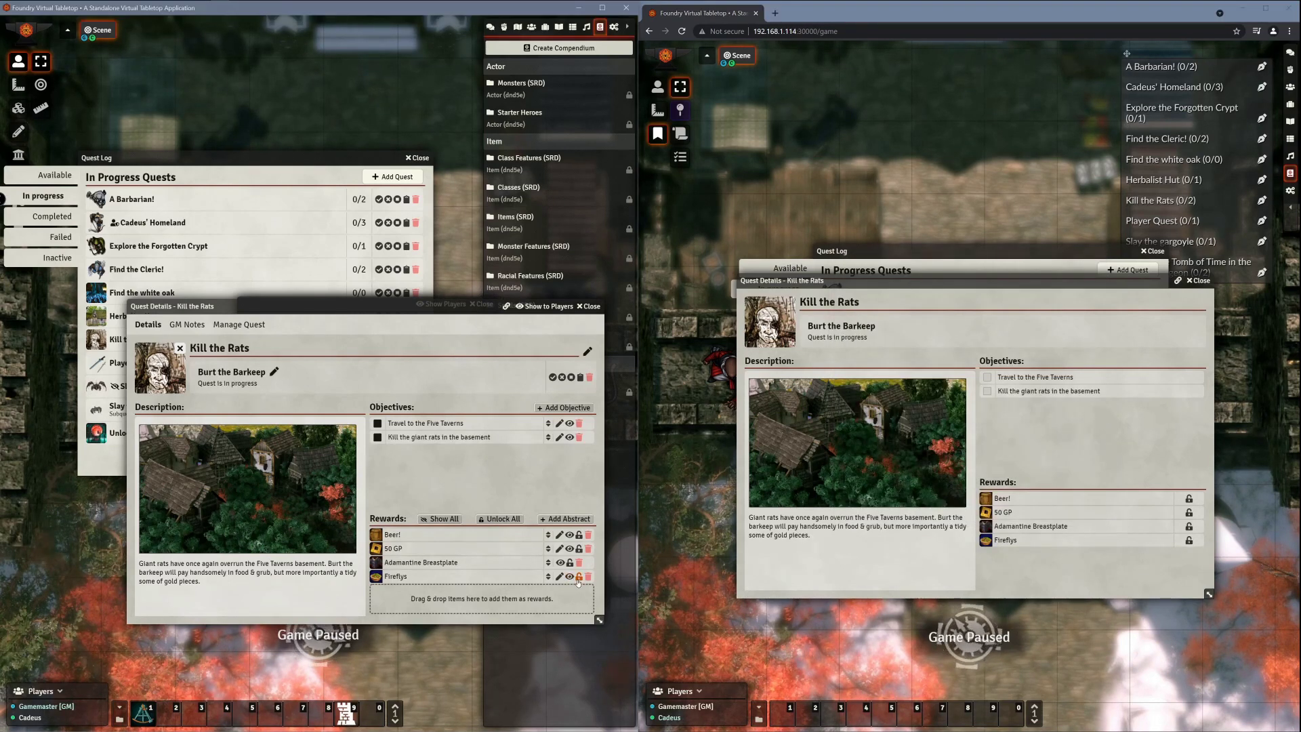
{"action": "left_click", "coordinate": [1006, 540]}
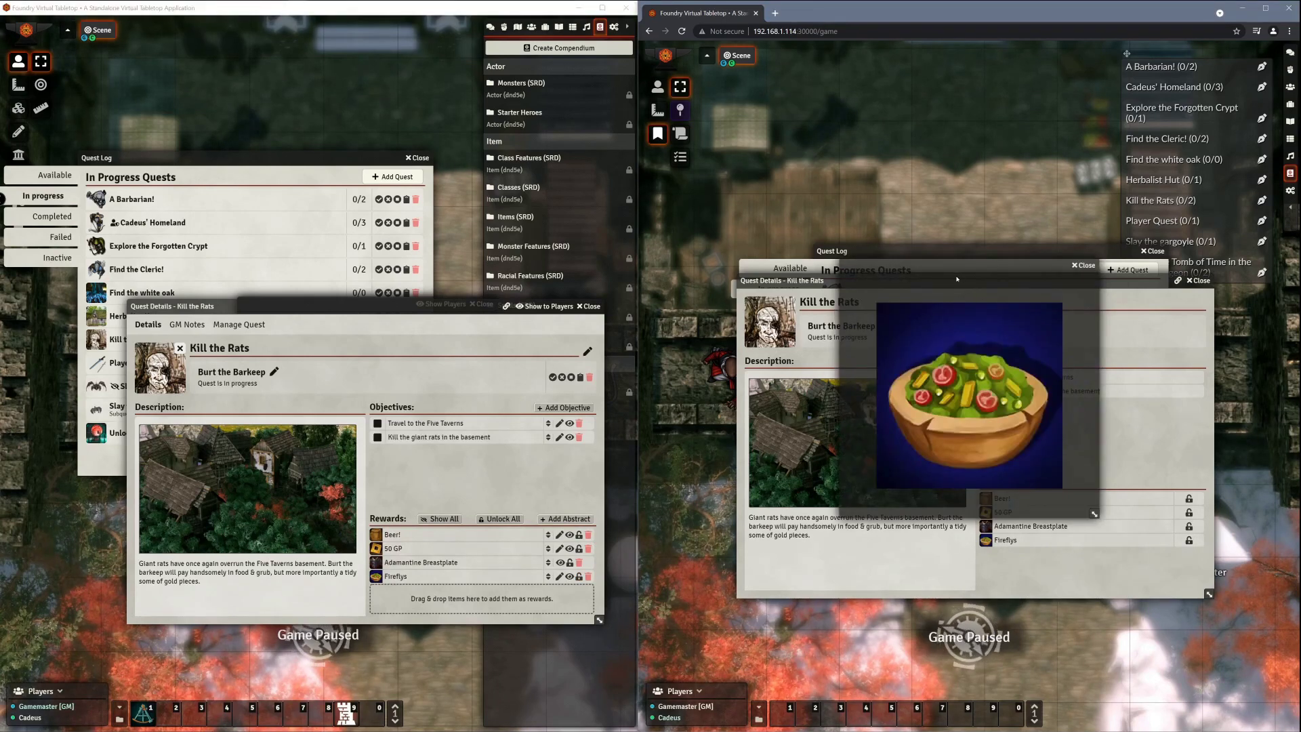
{"action": "left_click", "coordinate": [1083, 269]}
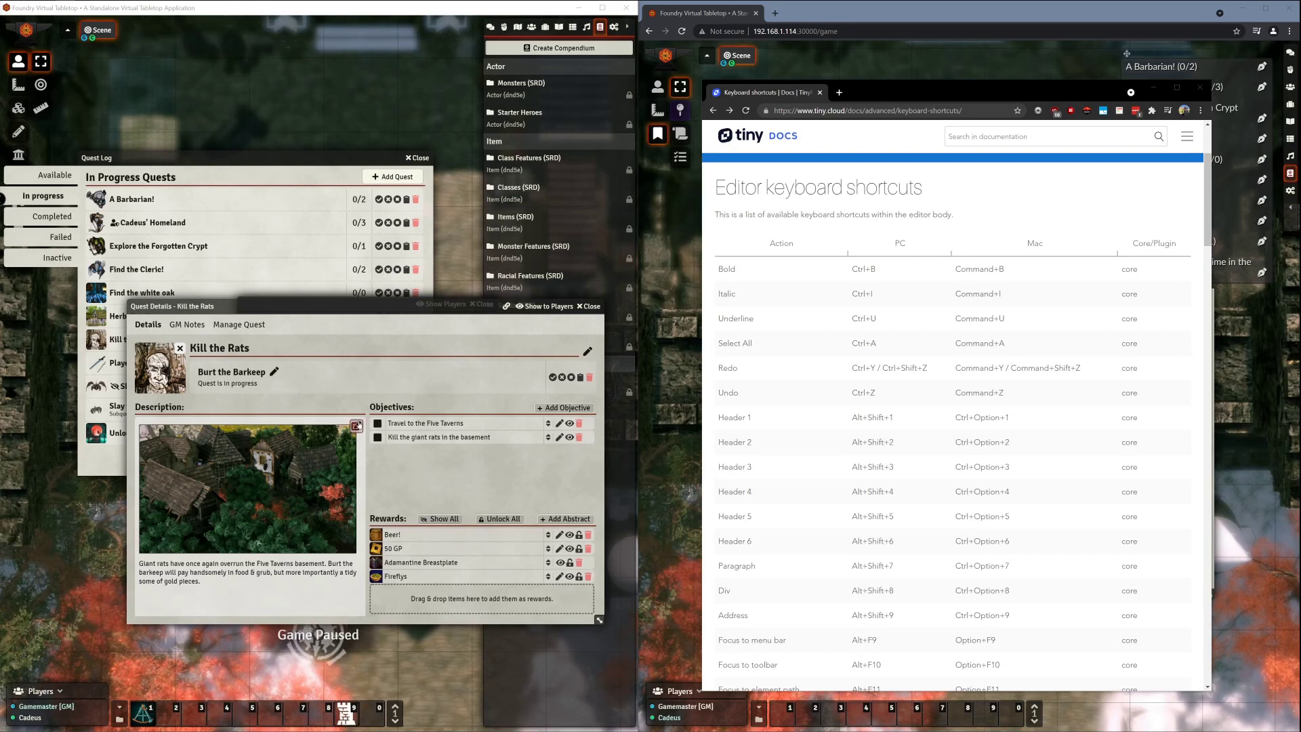
Step: Open the Kill the Rats description for editing and move the quest window slightly higher
{"action": "left_click", "coordinate": [356, 426]}
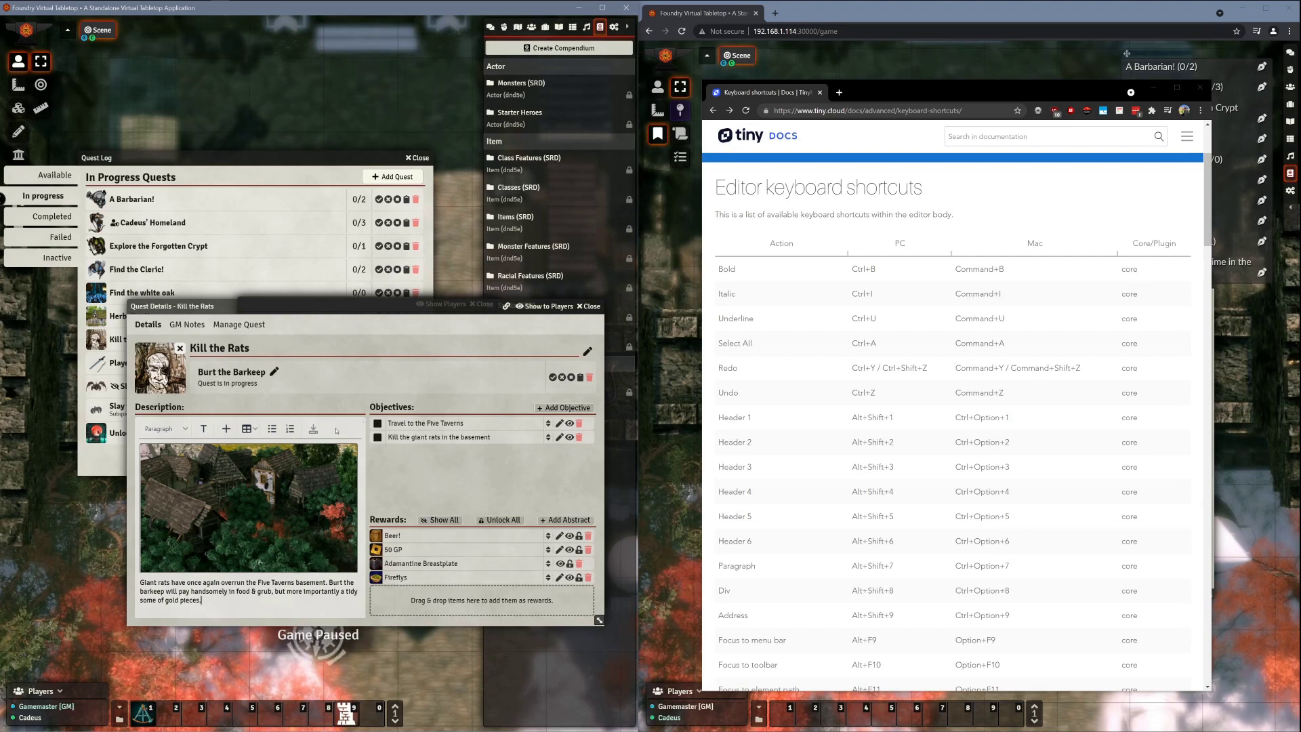
{"action": "left_click_drag", "start_coordinate": [351, 302], "coordinate": [329, 274]}
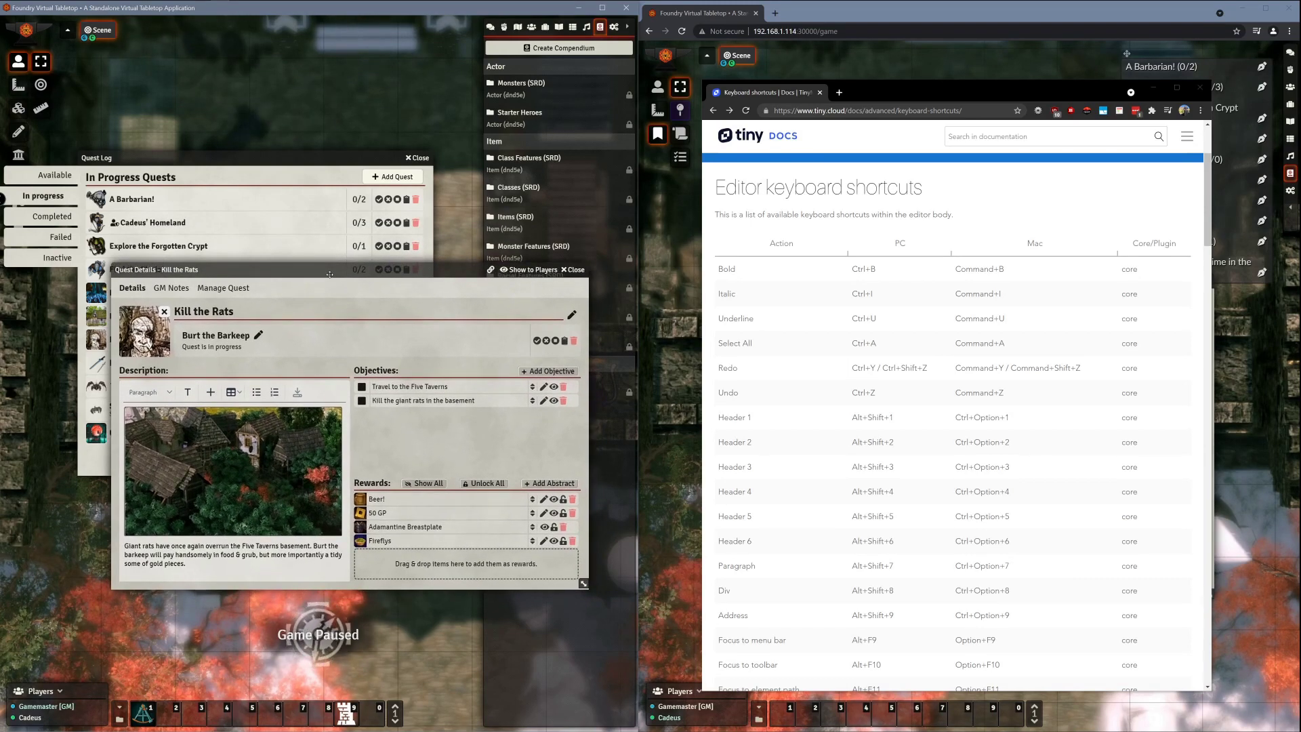
{"action": "mouse_move", "coordinate": [329, 274]}
{"action": "left_mouse_down"}
{"action": "mouse_move", "coordinate": [339, 291]}
{"action": "mouse_move", "coordinate": [349, 285]}
{"action": "mouse_move", "coordinate": [331, 269]}
{"action": "left_mouse_up"}
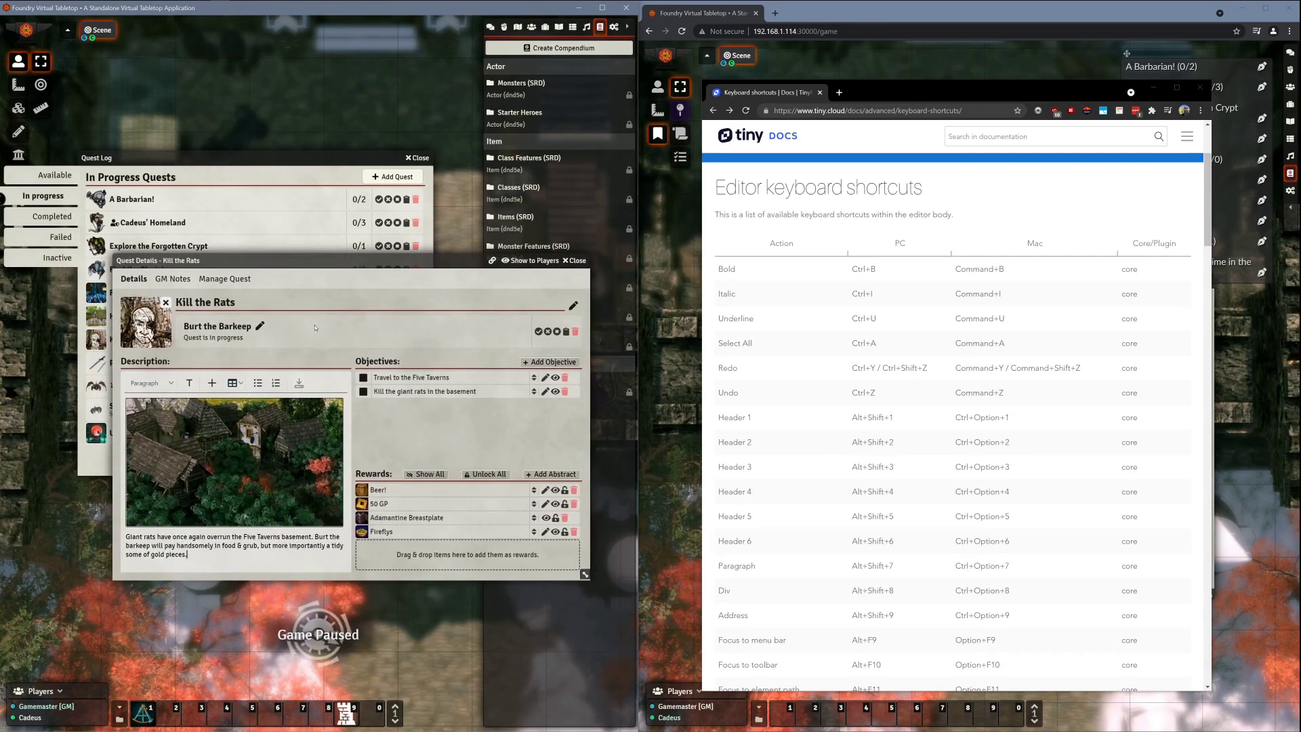
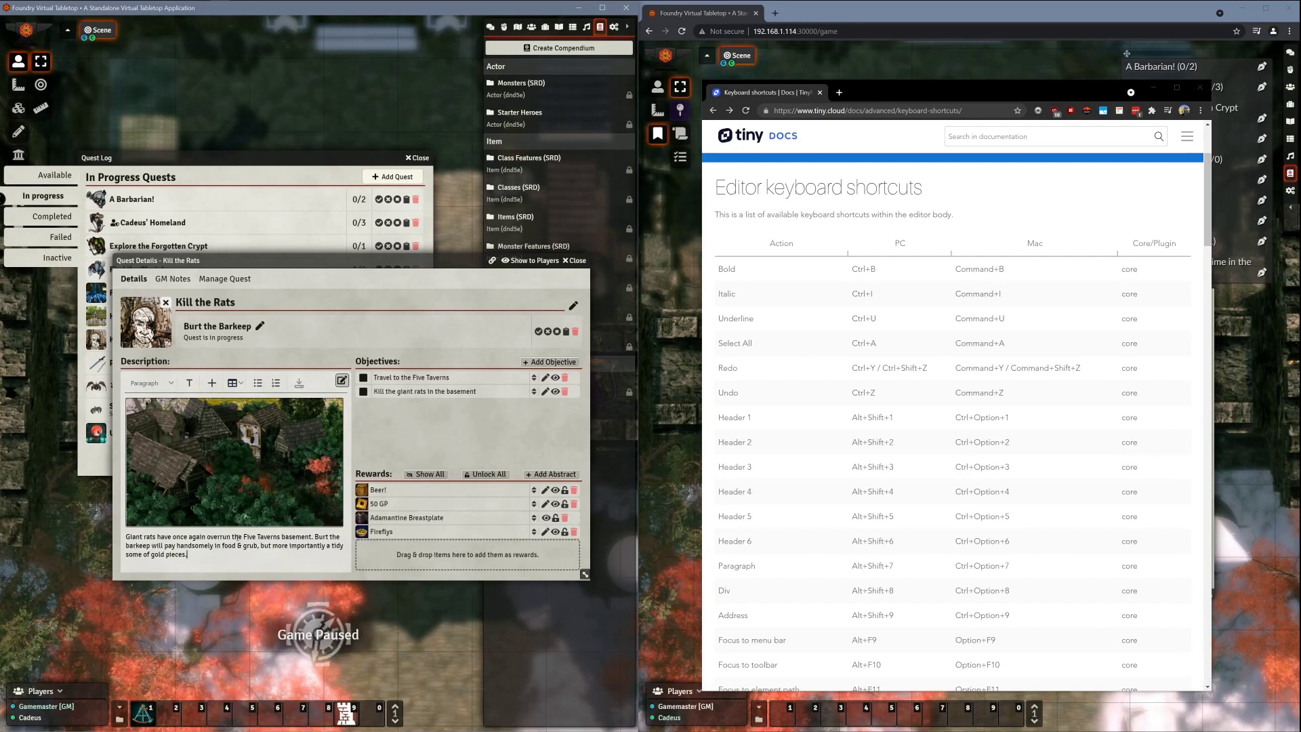
Step: Try out bold, underline and italic formatting on sample text at the end of the quest description
{"action": "key", "text": "ctrl+b"}
{"action": "type", "text": "dfsfdsfdsf"}
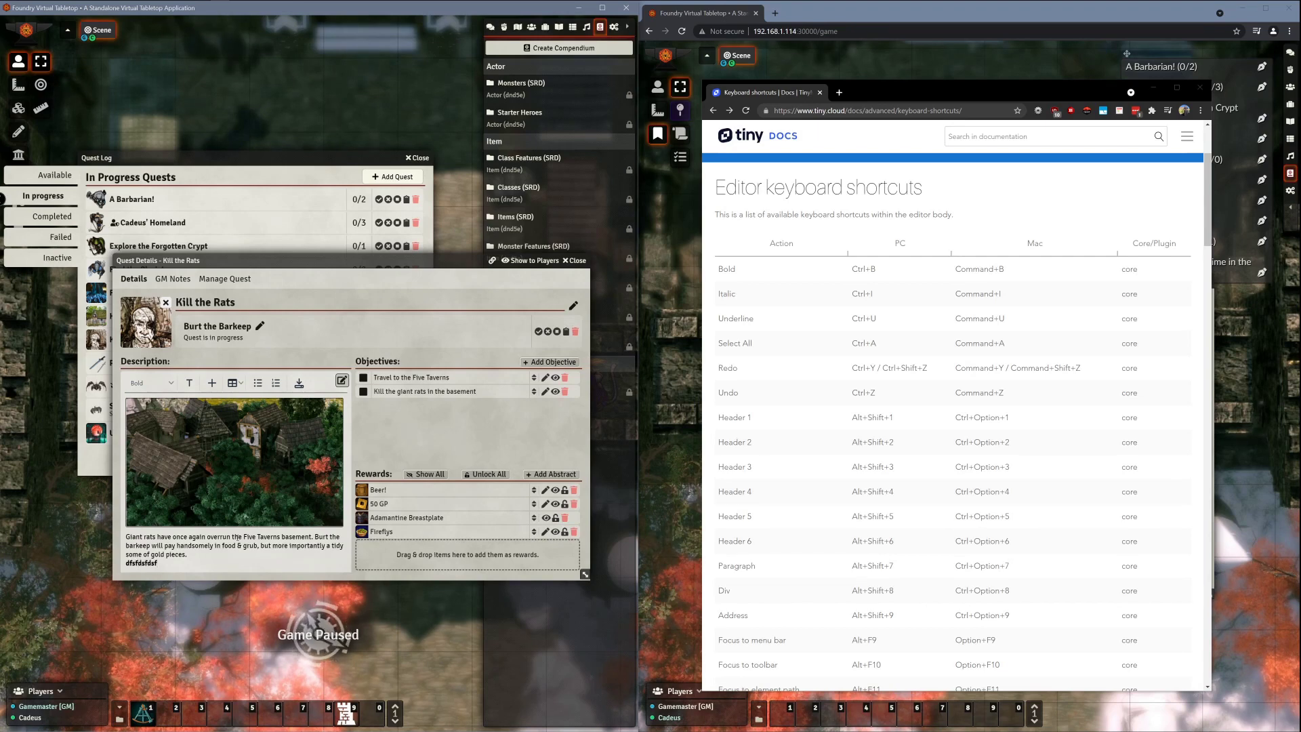
{"action": "key", "text": "ctrl+u"}
{"action": "type", "text": "dsfdsfdsfdsf"}
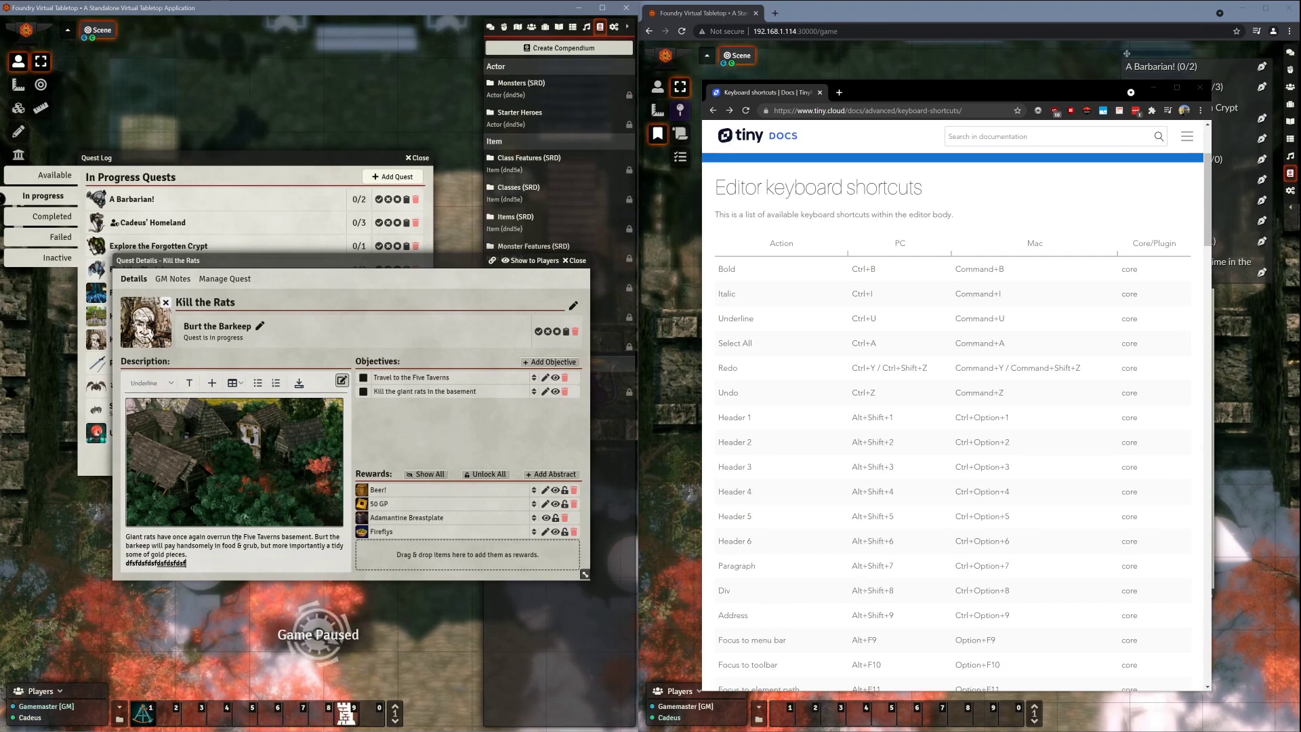
{"action": "key", "text": "ctrl+i"}
{"action": "type", "text": "sdfdsfdsf"}
Step: Delete the formatted sample text from the end of the quest description
{"action": "key", "text": "BackSpace"}
{"action": "key", "text": "BackSpace"}
{"action": "key", "text": "BackSpace"}
{"action": "key", "text": "BackSpace"}
{"action": "key", "text": "BackSpace"}
{"action": "key", "text": "BackSpace"}
{"action": "key", "text": "BackSpace"}
{"action": "key", "text": "BackSpace"}
{"action": "key", "text": "BackSpace"}
{"action": "key", "text": "BackSpace"}
{"action": "key", "text": "BackSpace"}
{"action": "key", "text": "BackSpace"}
{"action": "key", "text": "BackSpace"}
{"action": "key", "text": "BackSpace"}
{"action": "key", "text": "BackSpace"}
{"action": "key", "text": "BackSpace"}
{"action": "key", "text": "BackSpace"}
{"action": "key", "text": "BackSpace"}
{"action": "key", "text": "BackSpace"}
{"action": "key", "text": "BackSpace"}
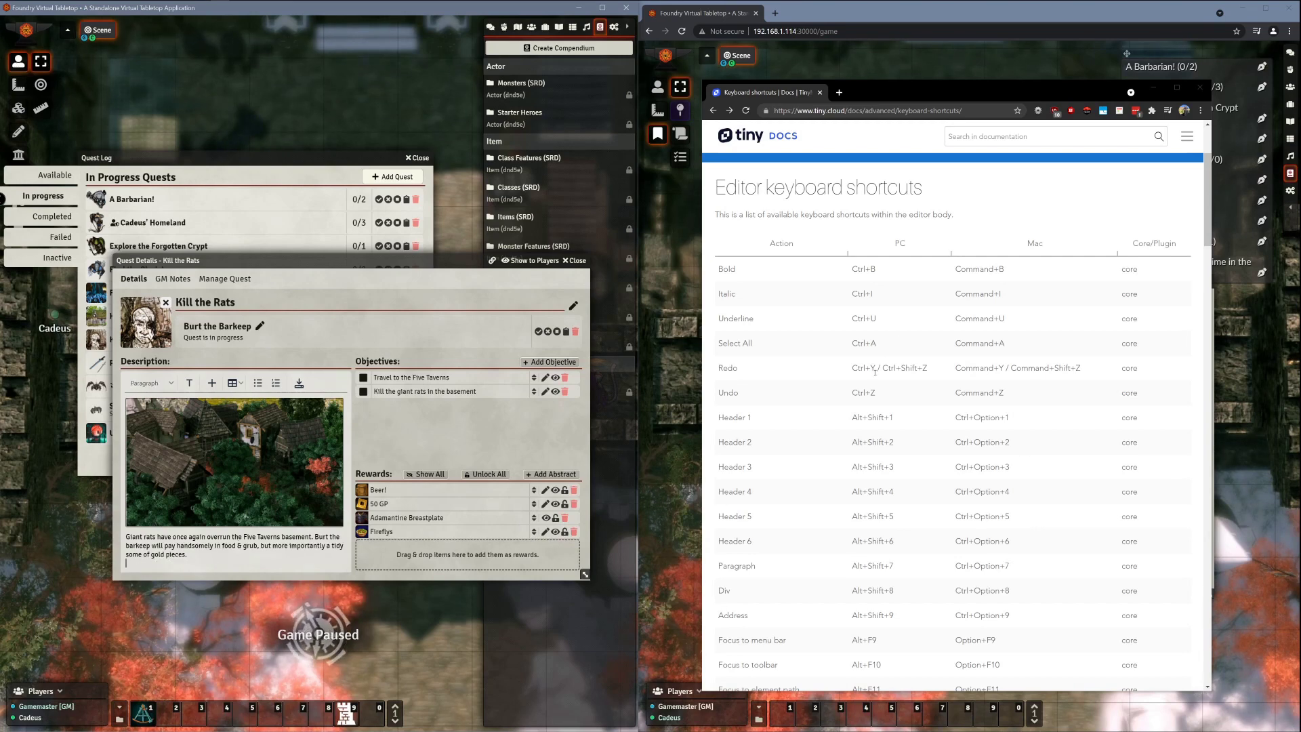
Step: Examine the remaining editor keyboard shortcuts in the Tiny Docs page, down to the Save and Find entries
{"action": "scroll", "coordinate": [866, 385], "scroll_direction": "down", "scroll_amount": 3}
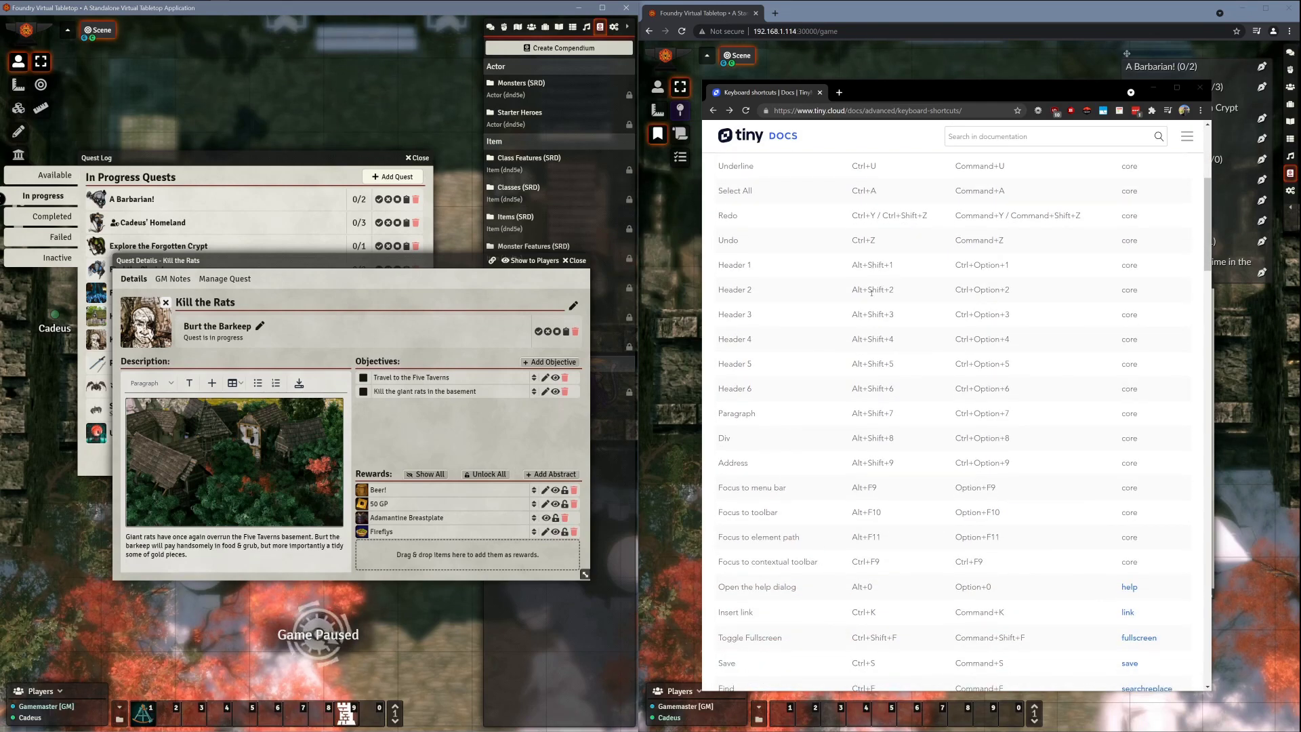
{"action": "scroll", "coordinate": [868, 336], "scroll_direction": "down", "scroll_amount": 3}
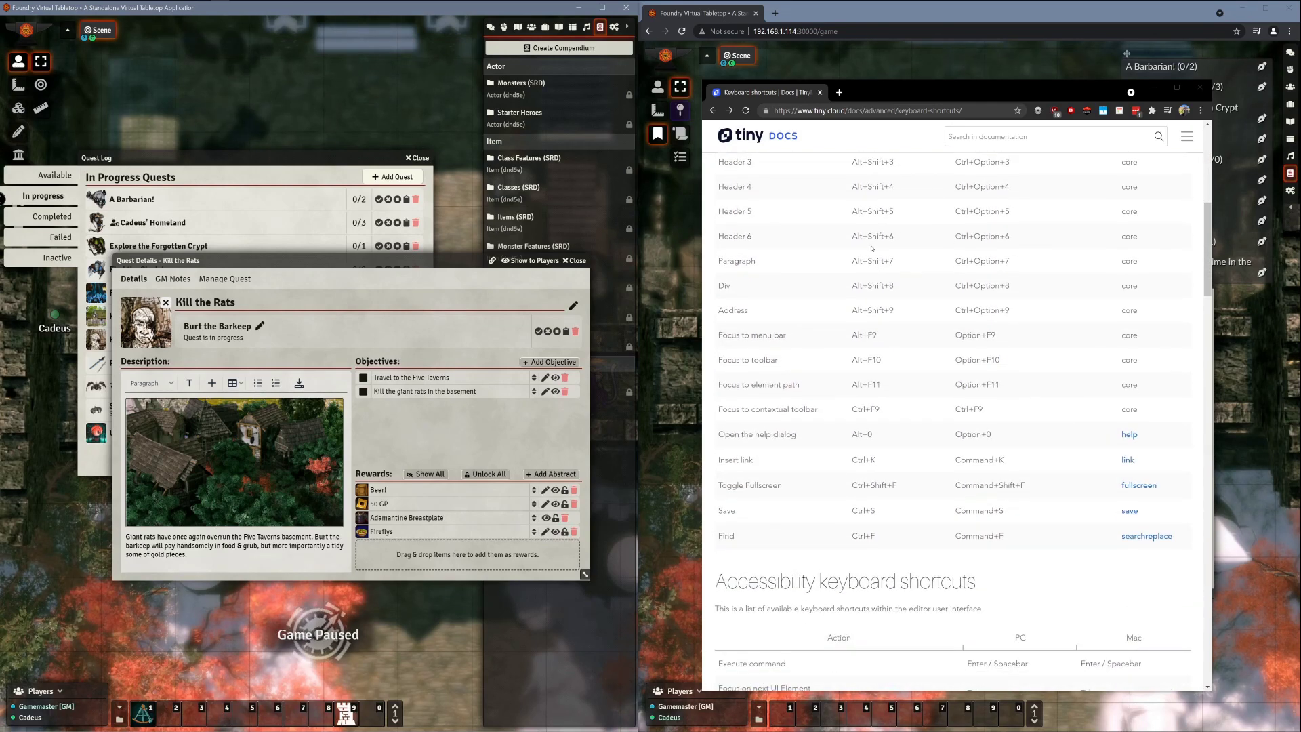
{"action": "key", "text": "ctrl+minus"}
{"action": "key", "text": "ctrl+minus"}
{"action": "key", "text": "ctrl+plus"}
{"action": "key", "text": "ctrl+plus"}
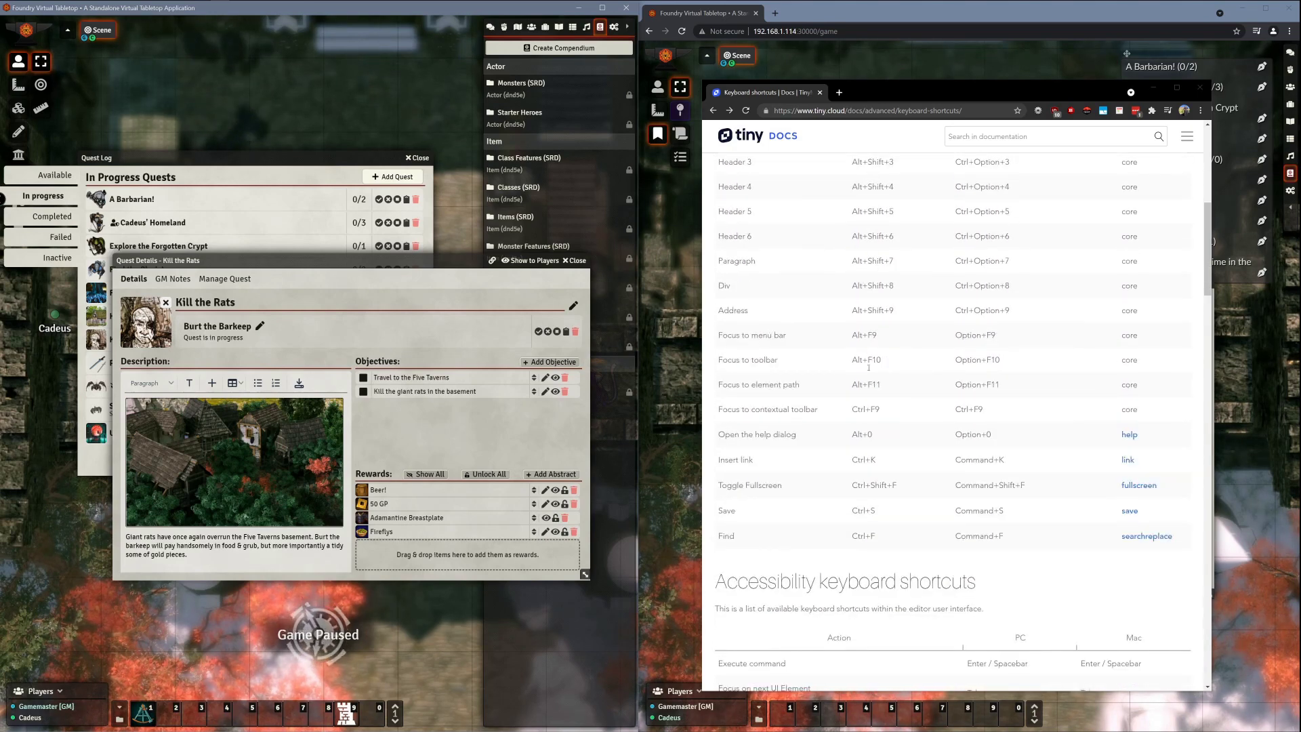
Step: Append the test text "Dfdfdffd" to the end of the Kill the Rats description and save it
{"action": "left_click", "coordinate": [250, 555]}
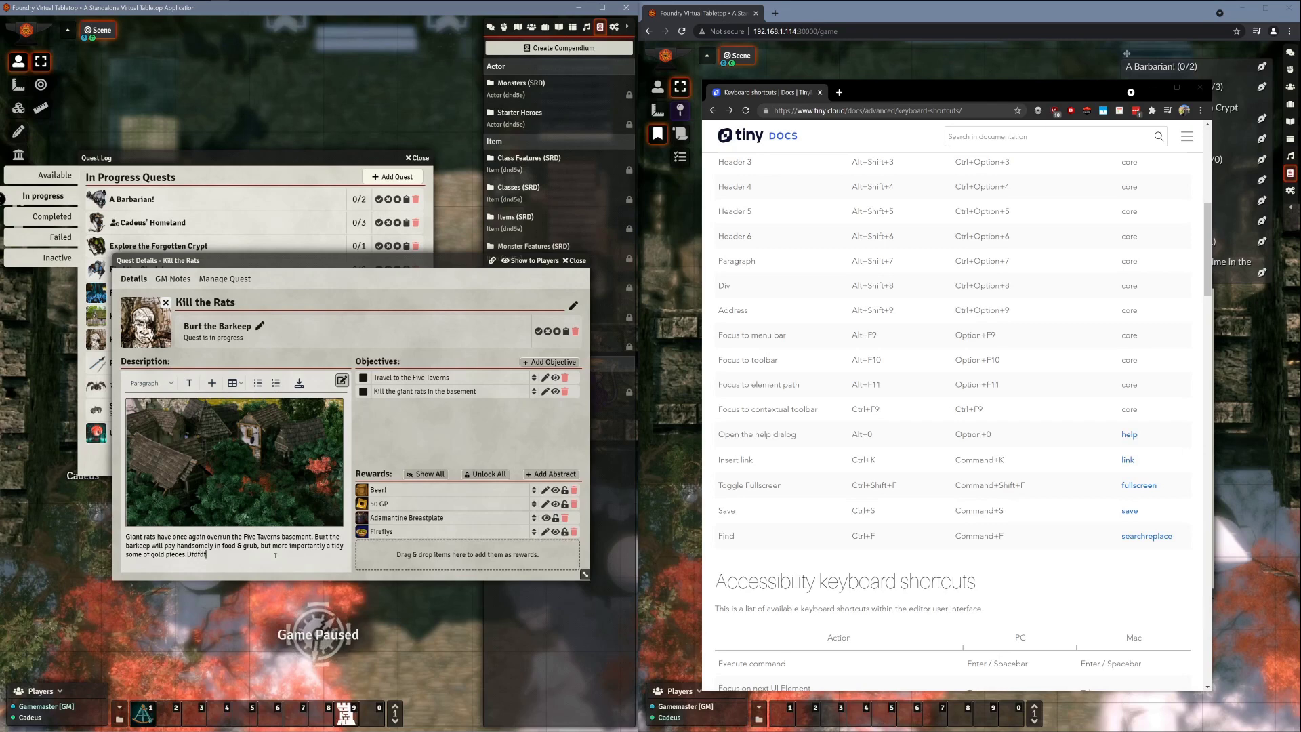
{"action": "key", "text": "ctrl+s"}
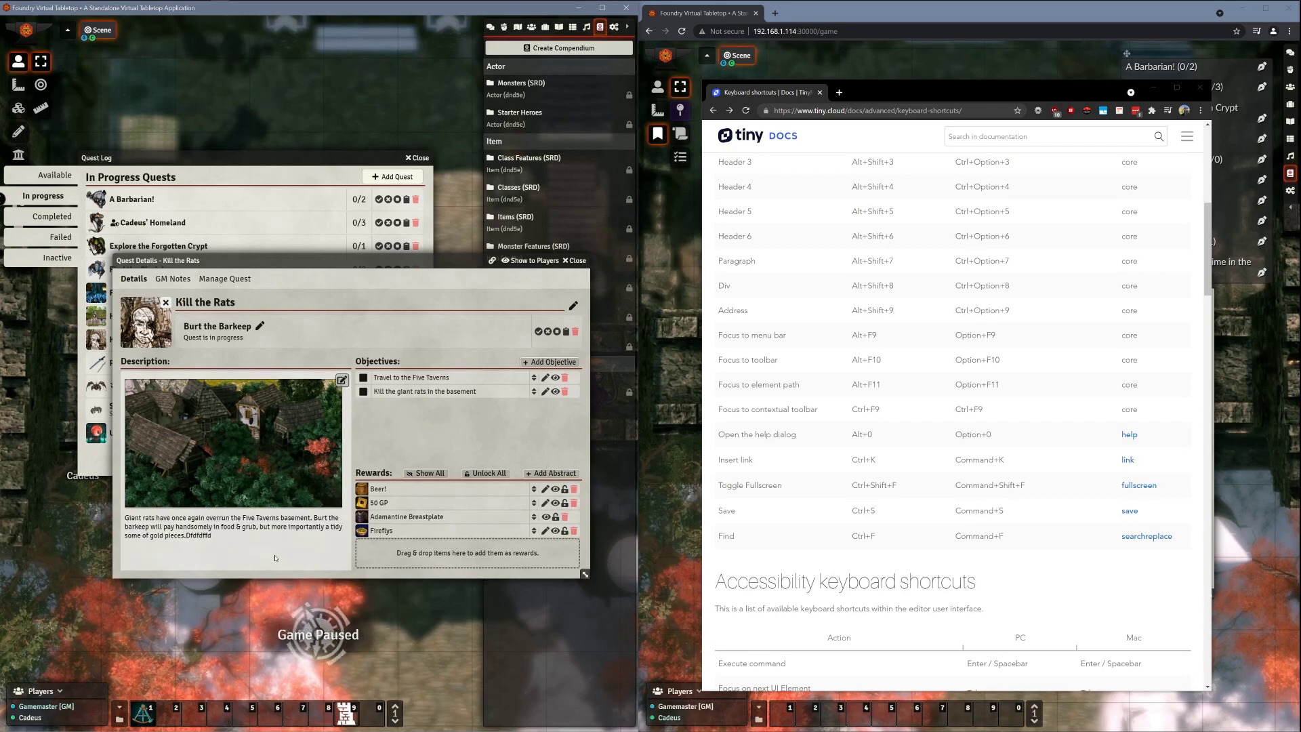
Step: Remove the test text "Dfdfdffd" from the end of the Kill the Rats description and save it
{"action": "left_click", "coordinate": [341, 380]}
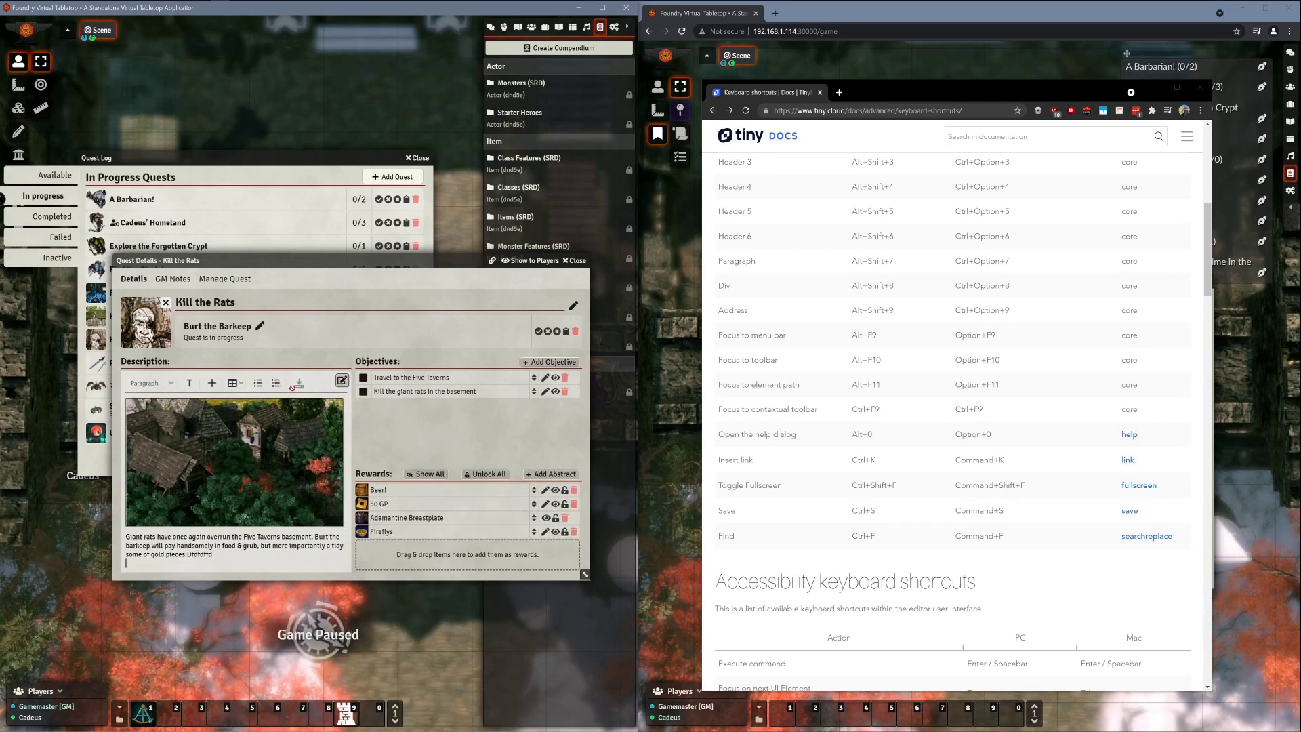
{"action": "left_click", "coordinate": [225, 554]}
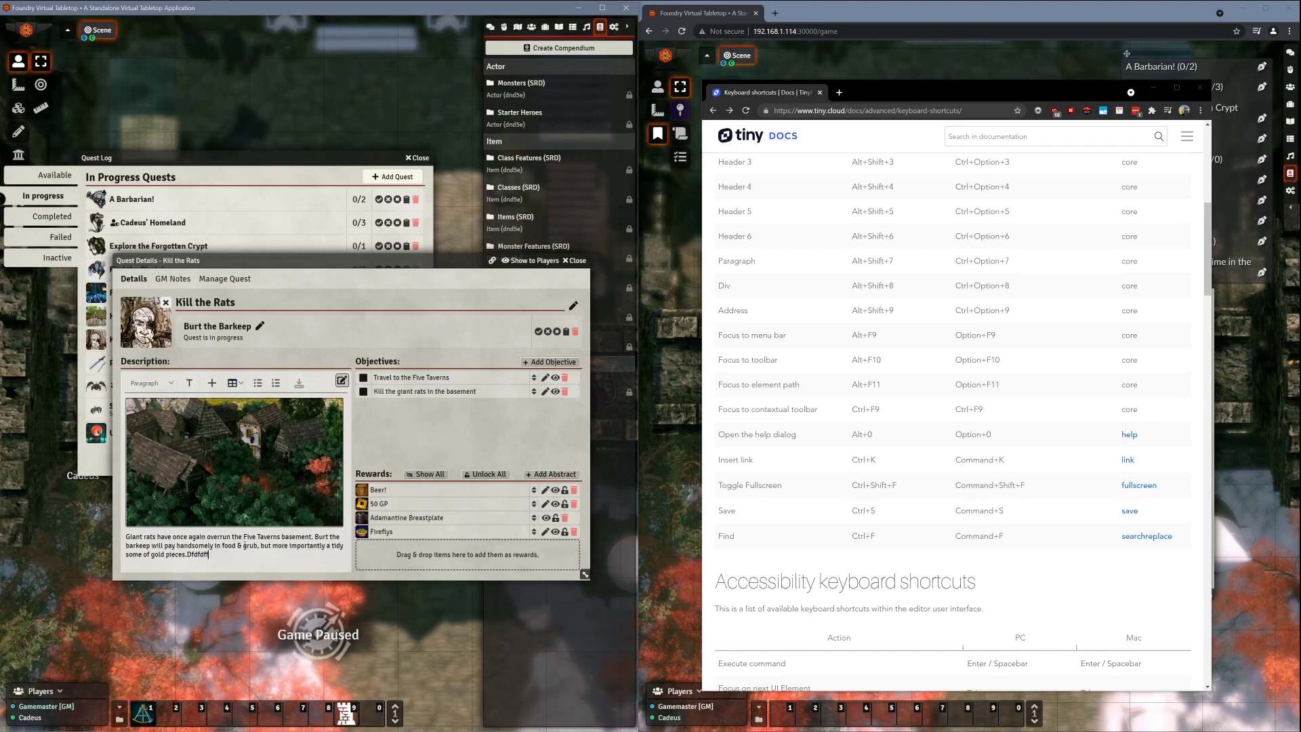
{"action": "key", "text": "BackSpace"}
{"action": "key", "text": "BackSpace"}
{"action": "key", "text": "BackSpace"}
{"action": "key", "text": "BackSpace"}
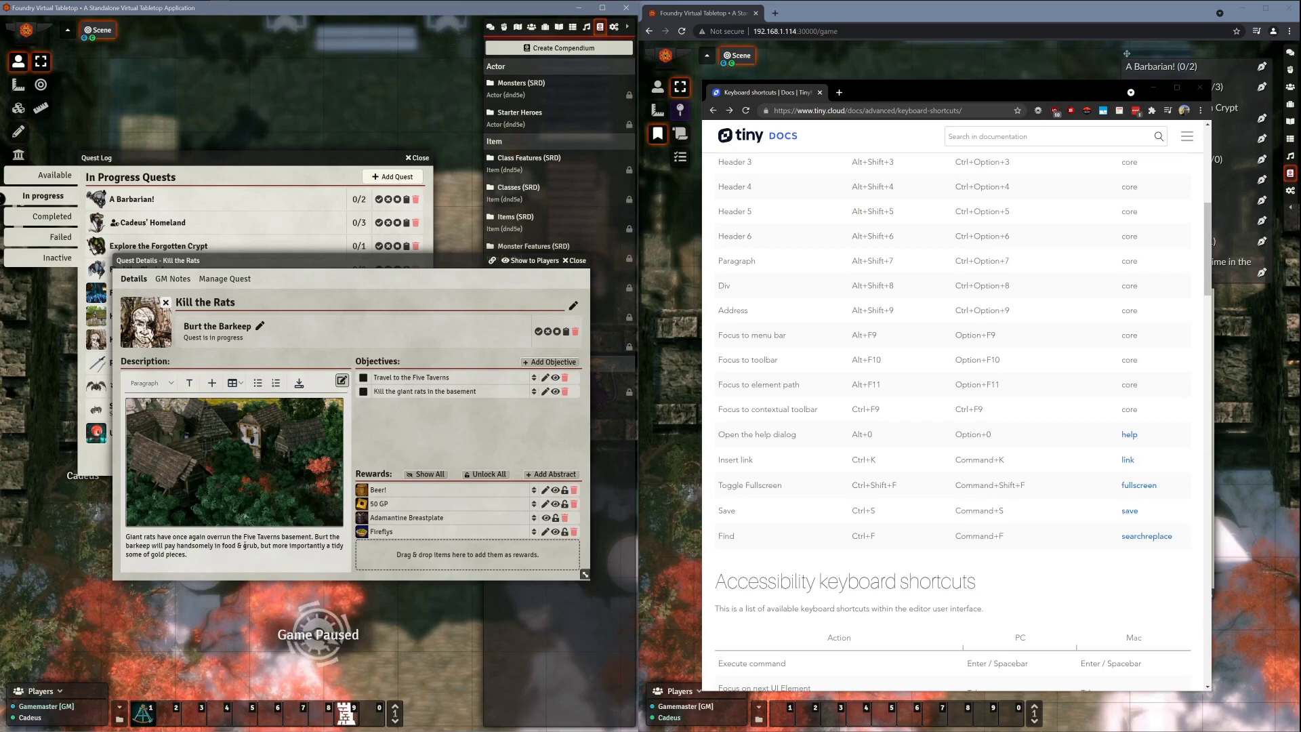
{"action": "key", "text": "ctrl+s"}
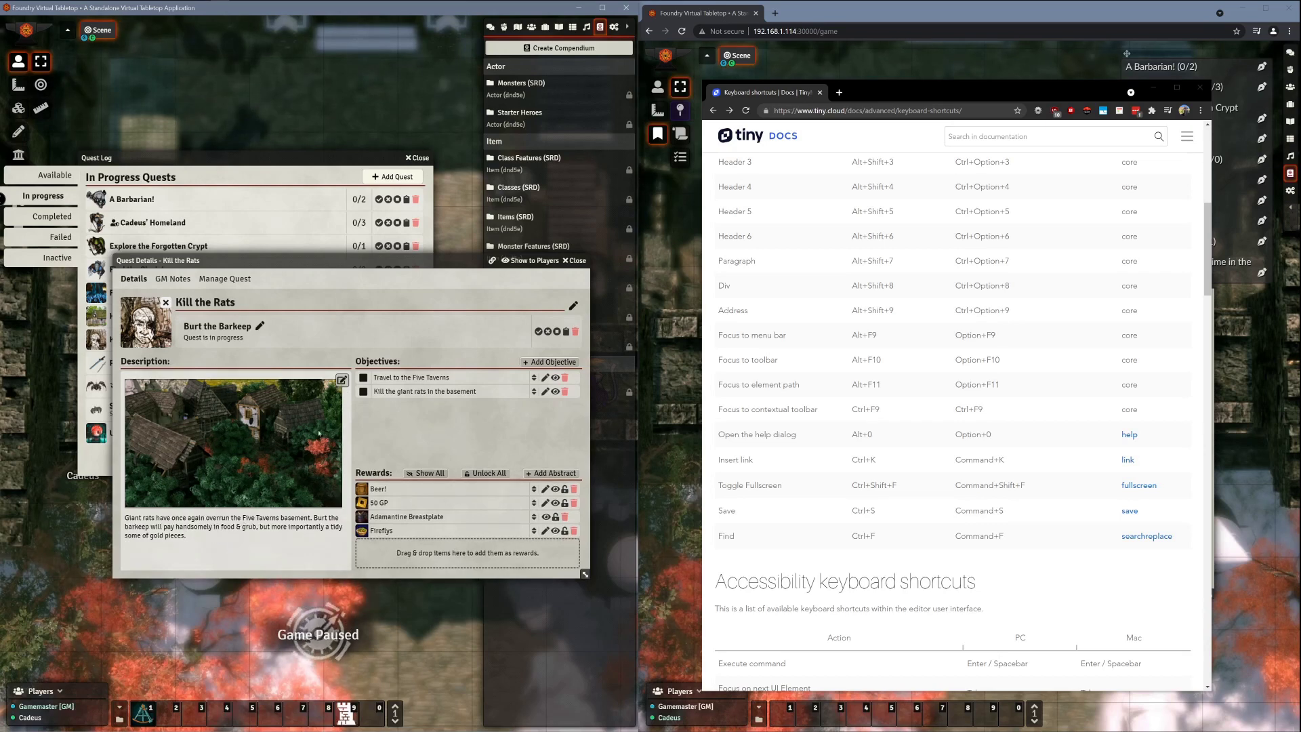
Step: Add a row of exclamation marks to the end of the quest description and discard the edit without saving
{"action": "left_click", "coordinate": [342, 381]}
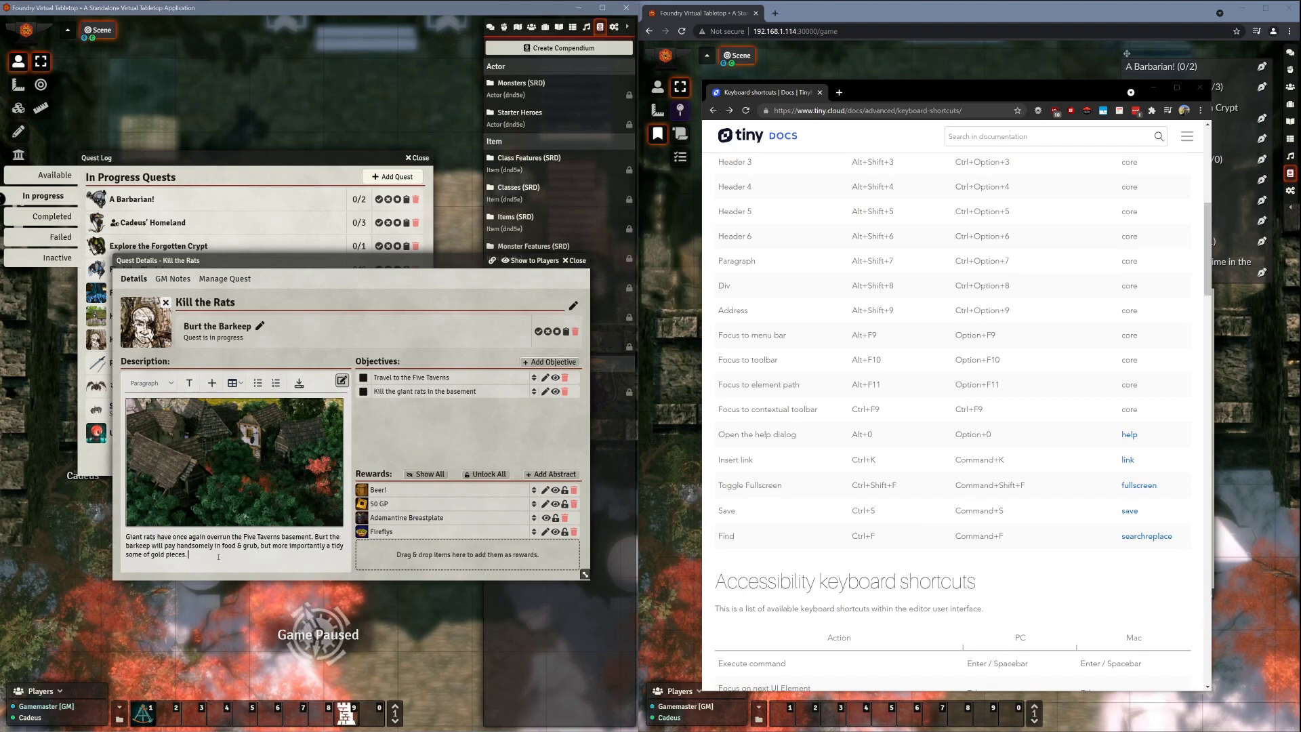
{"action": "type", "text": "!!!!!!!!!!!!!!!!!!!!!!!!!!!!!!!!!!!!!!!!"}
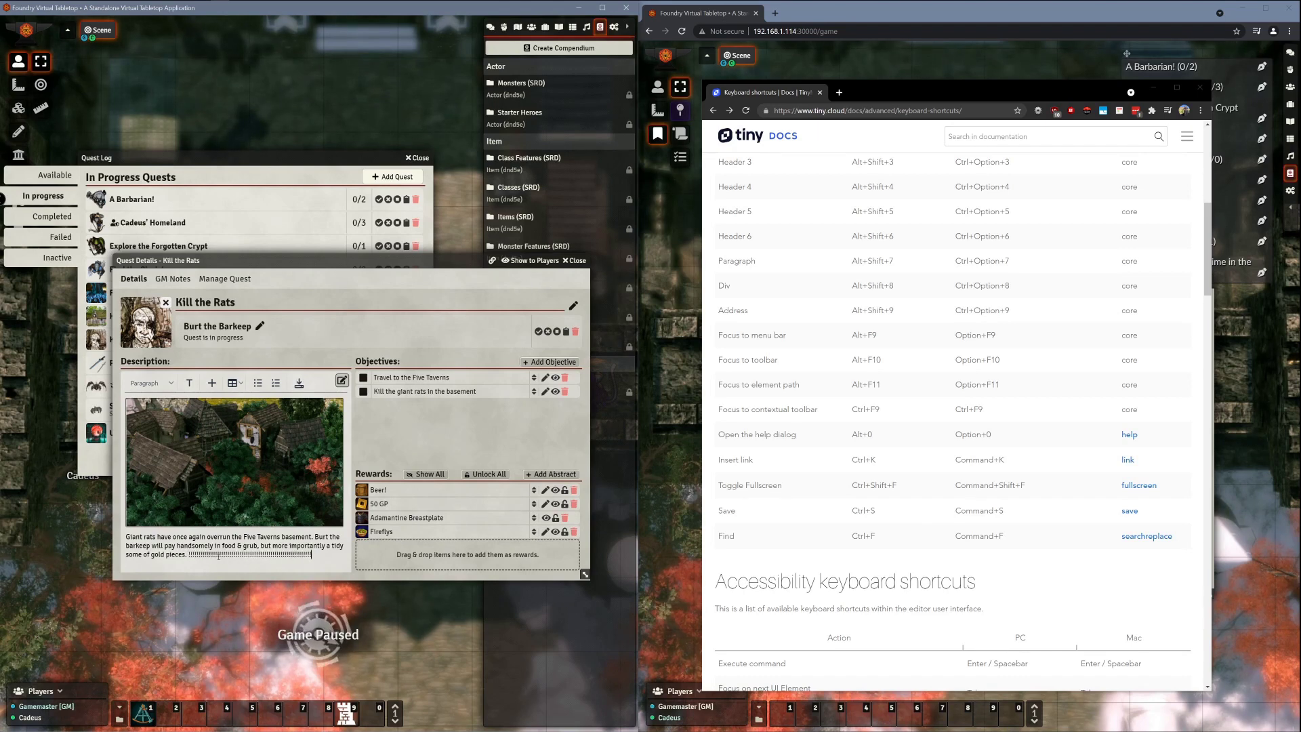
{"action": "key", "text": "Escape"}
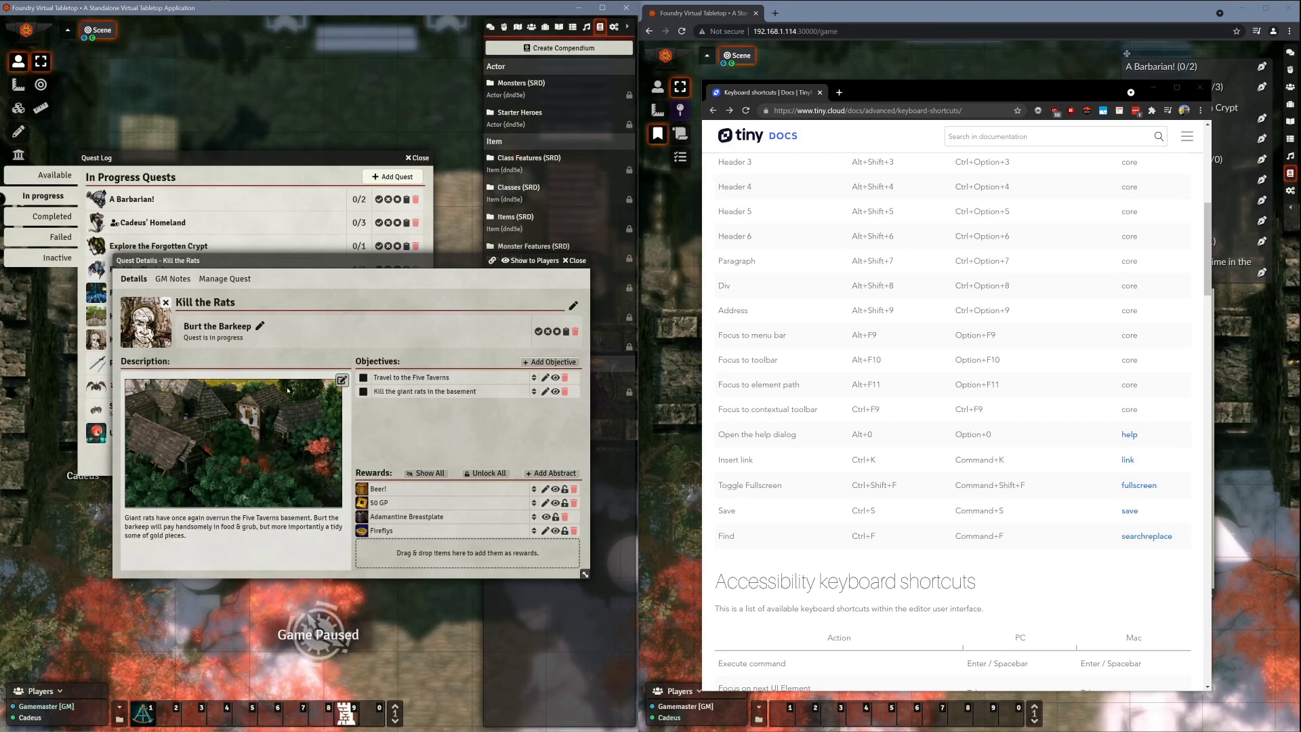
Step: Append "fghfghfg hfghfghgfhfgh fggfh" to the description, switch to GM Notes and back, and close and reopen Kill the Rats without explicitly saving
{"action": "left_click", "coordinate": [342, 380]}
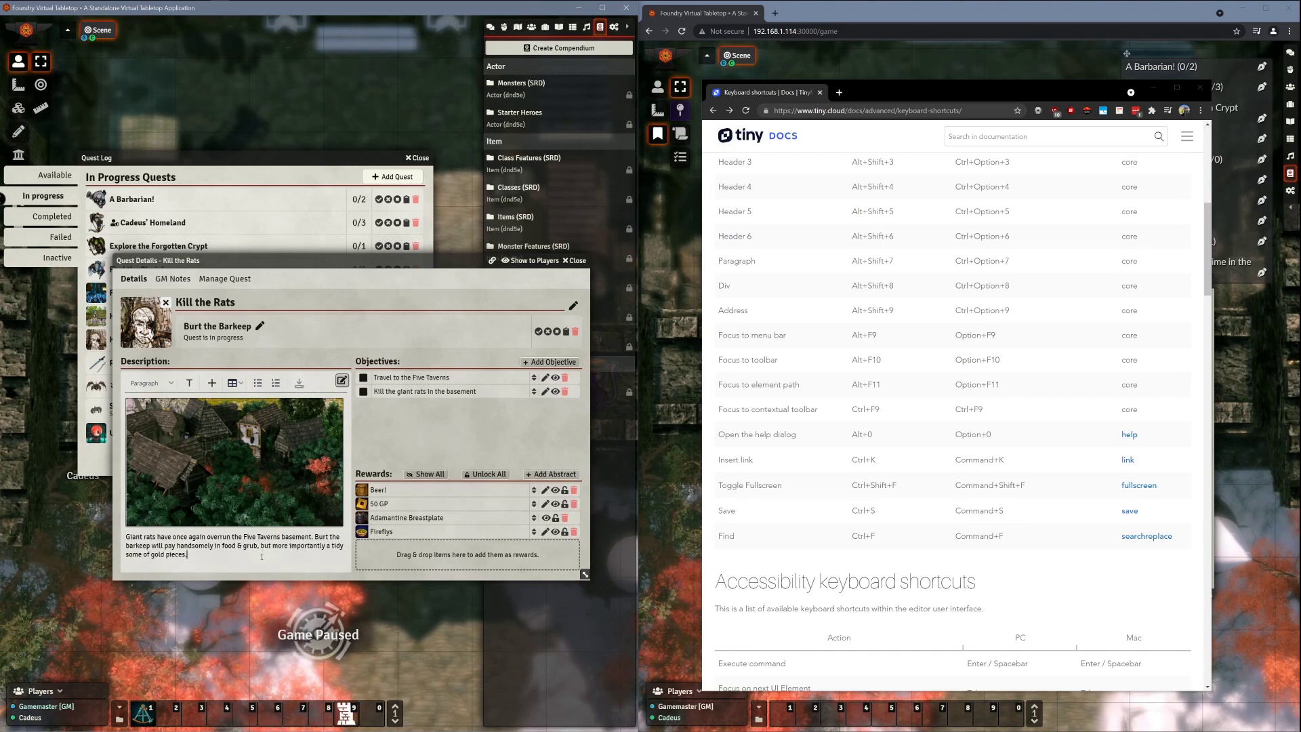
{"action": "type", "text": "fghfghfg hfghfghgfhfgh fggfh"}
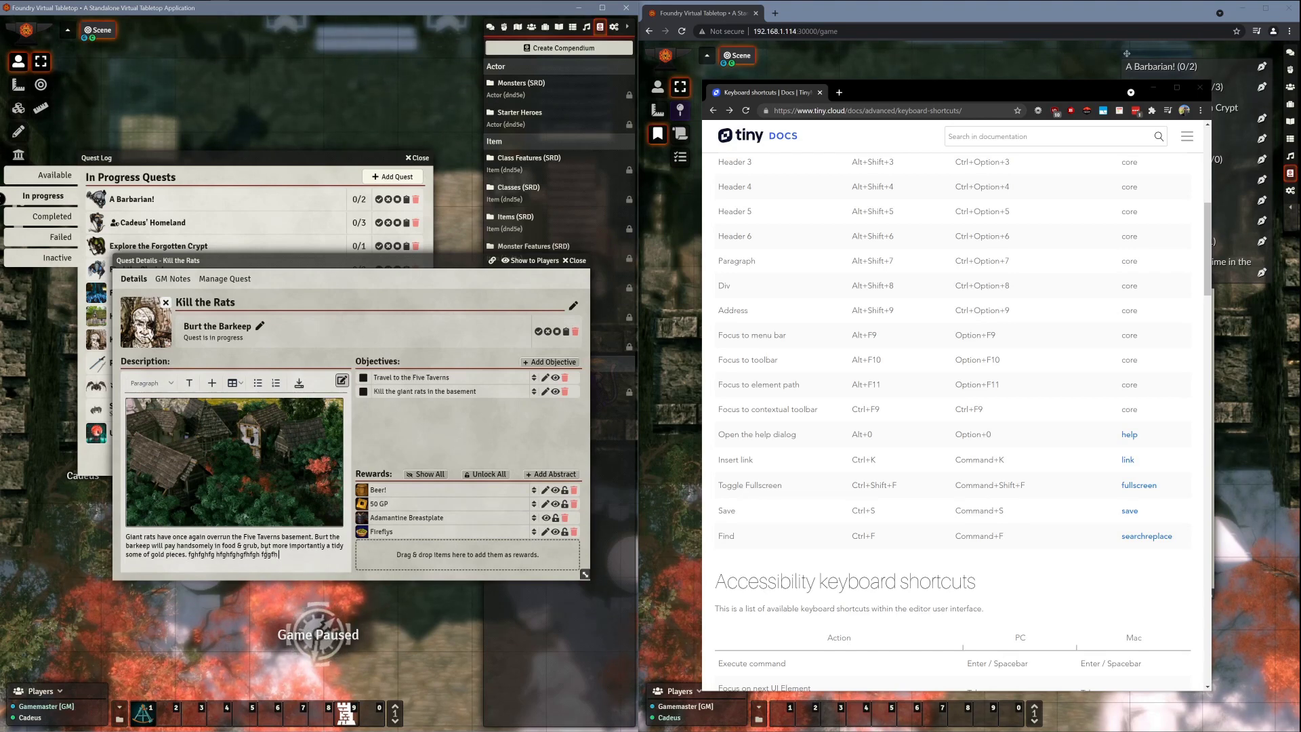
{"action": "left_click", "coordinate": [175, 279]}
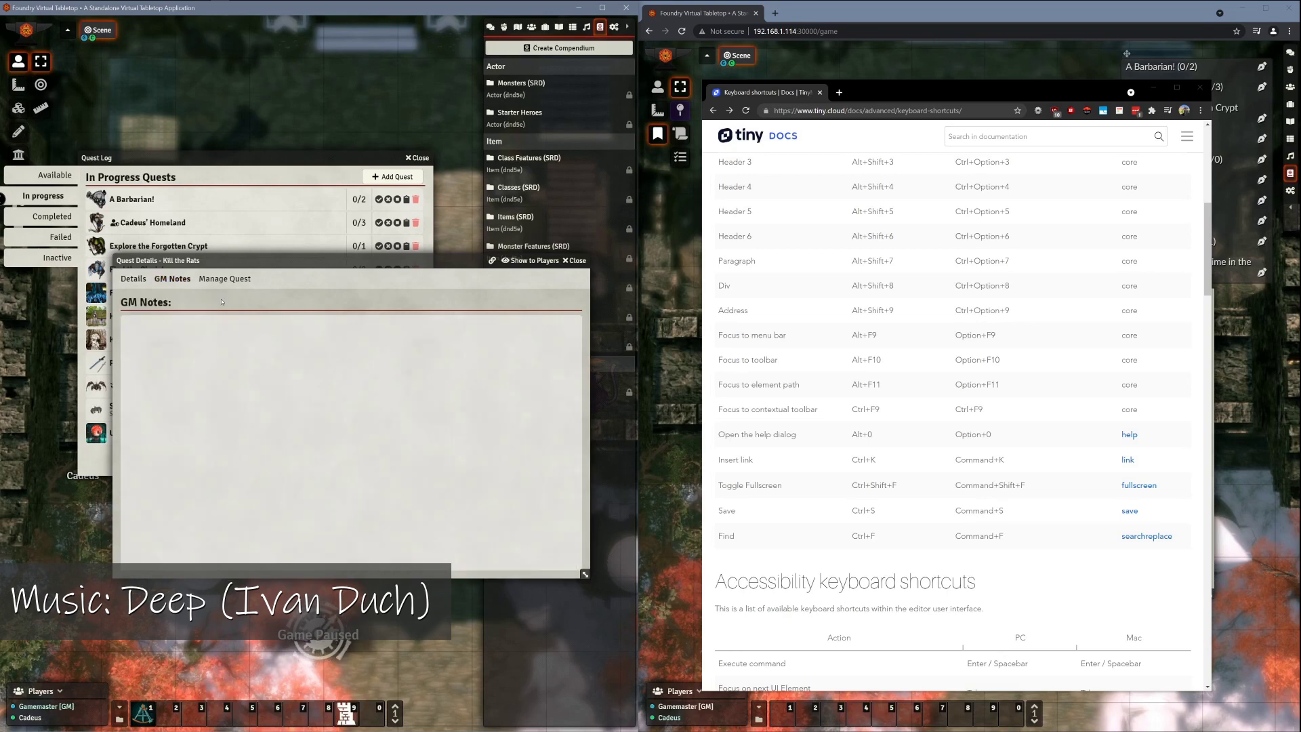
{"action": "left_click", "coordinate": [133, 279]}
{"action": "left_click", "coordinate": [302, 548]}
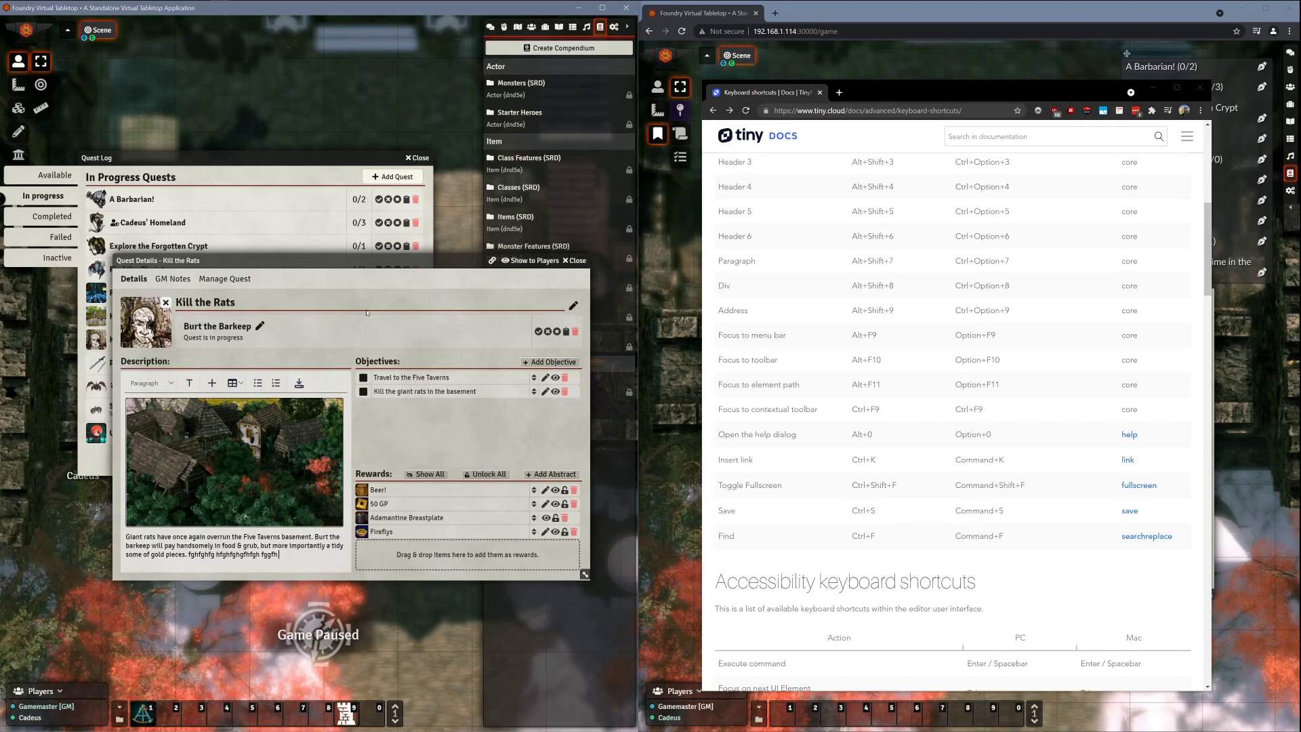
{"action": "left_click", "coordinate": [574, 260]}
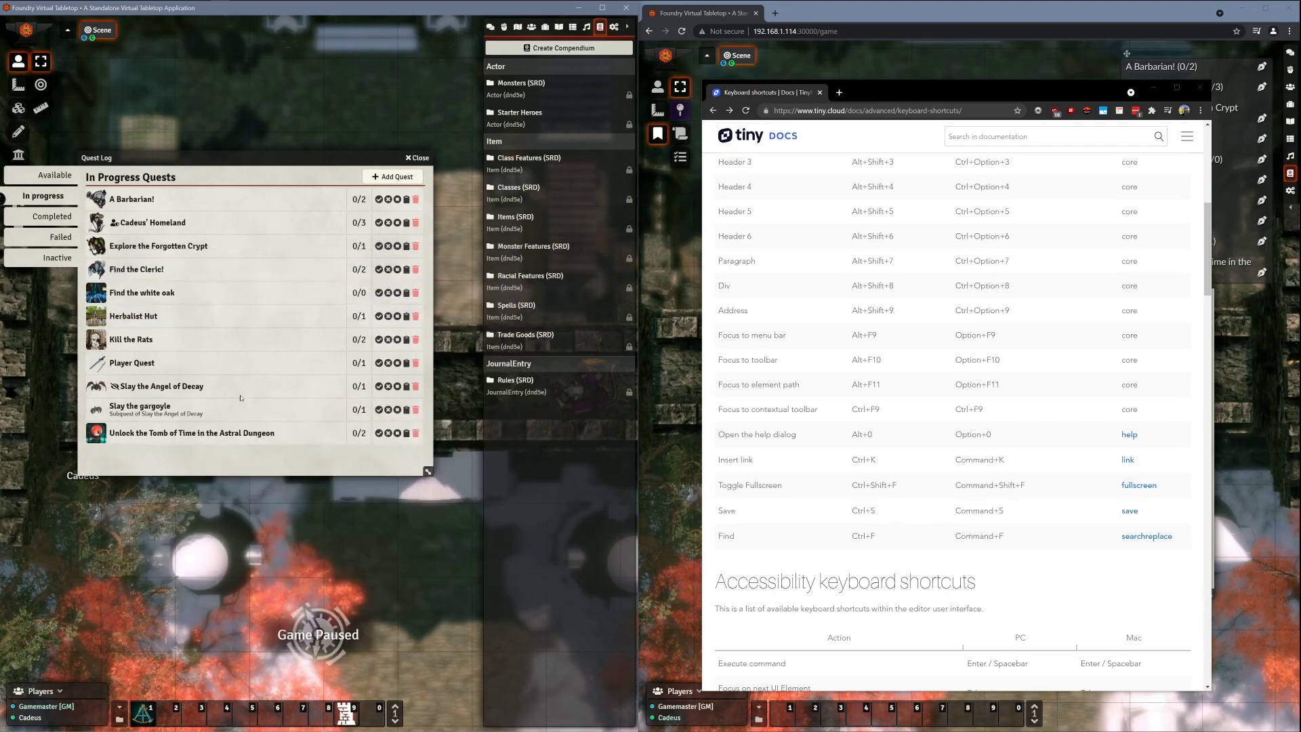
{"action": "left_click", "coordinate": [146, 339]}
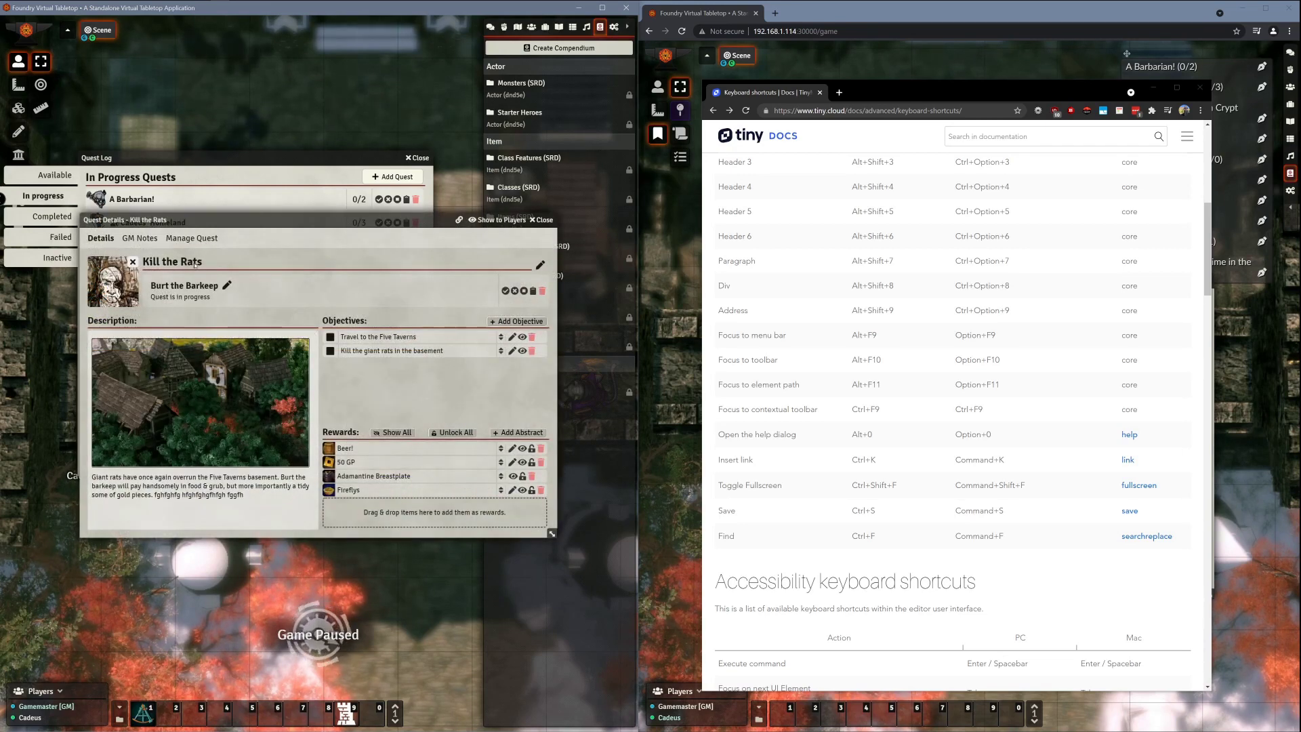
Step: Append "dfgfdggfhfgh" to the Kill the Rats quest title, and close and reopen the quest
{"action": "left_click", "coordinate": [540, 265]}
{"action": "type", "text": "dfgfdggfhfgh"}
{"action": "key", "text": "Return"}
{"action": "key", "text": "Escape"}
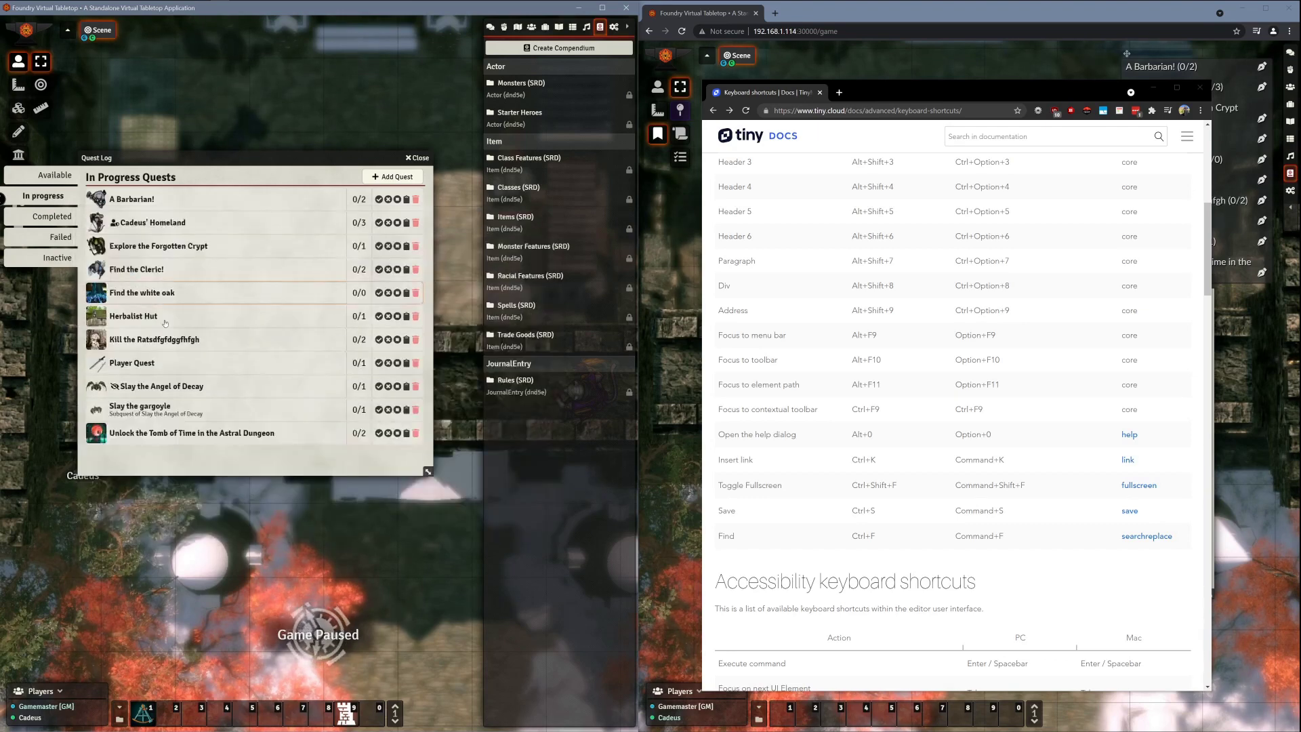
{"action": "left_click", "coordinate": [155, 339]}
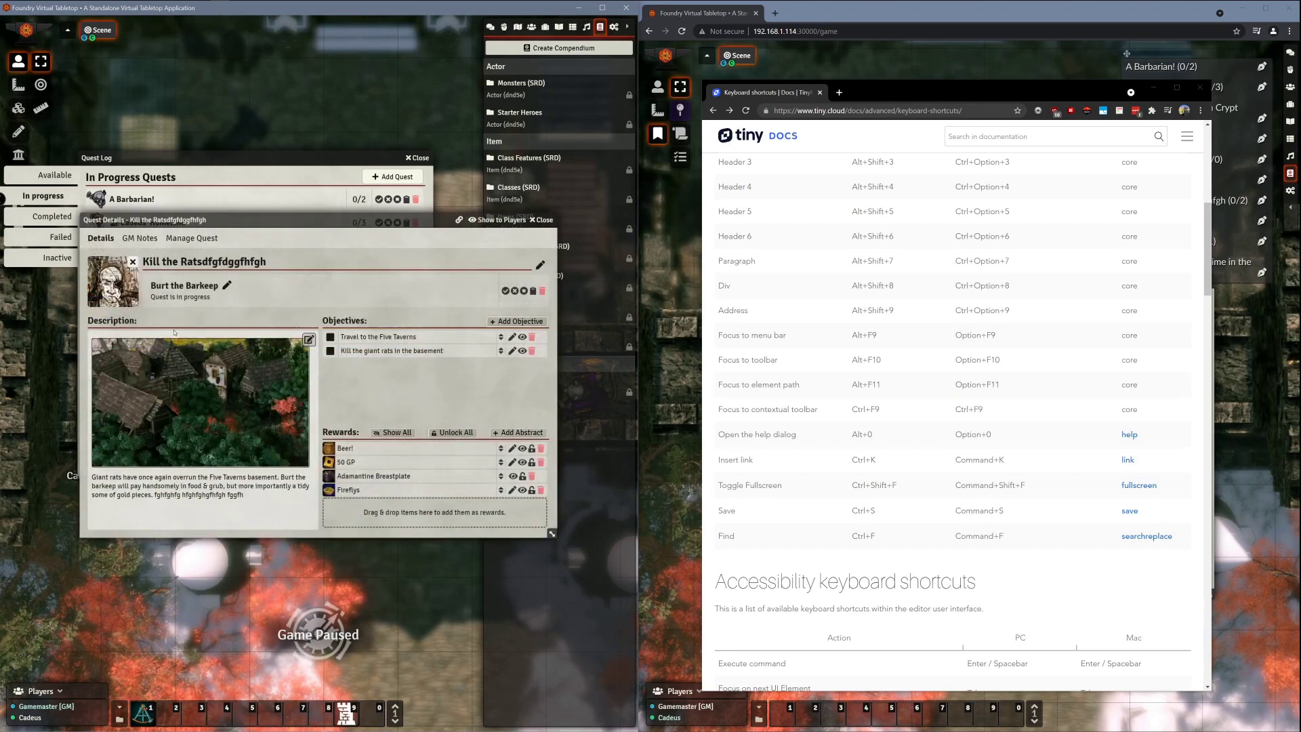
Step: Restore the quest title to "Kill the Rats" by removing the extra characters
{"action": "left_click", "coordinate": [540, 265]}
{"action": "key", "text": "BackSpace"}
{"action": "key", "text": "BackSpace"}
{"action": "key", "text": "BackSpace"}
{"action": "key", "text": "BackSpace"}
{"action": "key", "text": "BackSpace"}
{"action": "key", "text": "BackSpace"}
{"action": "key", "text": "BackSpace"}
{"action": "key", "text": "BackSpace"}
{"action": "key", "text": "BackSpace"}
{"action": "key", "text": "BackSpace"}
{"action": "key", "text": "BackSpace"}
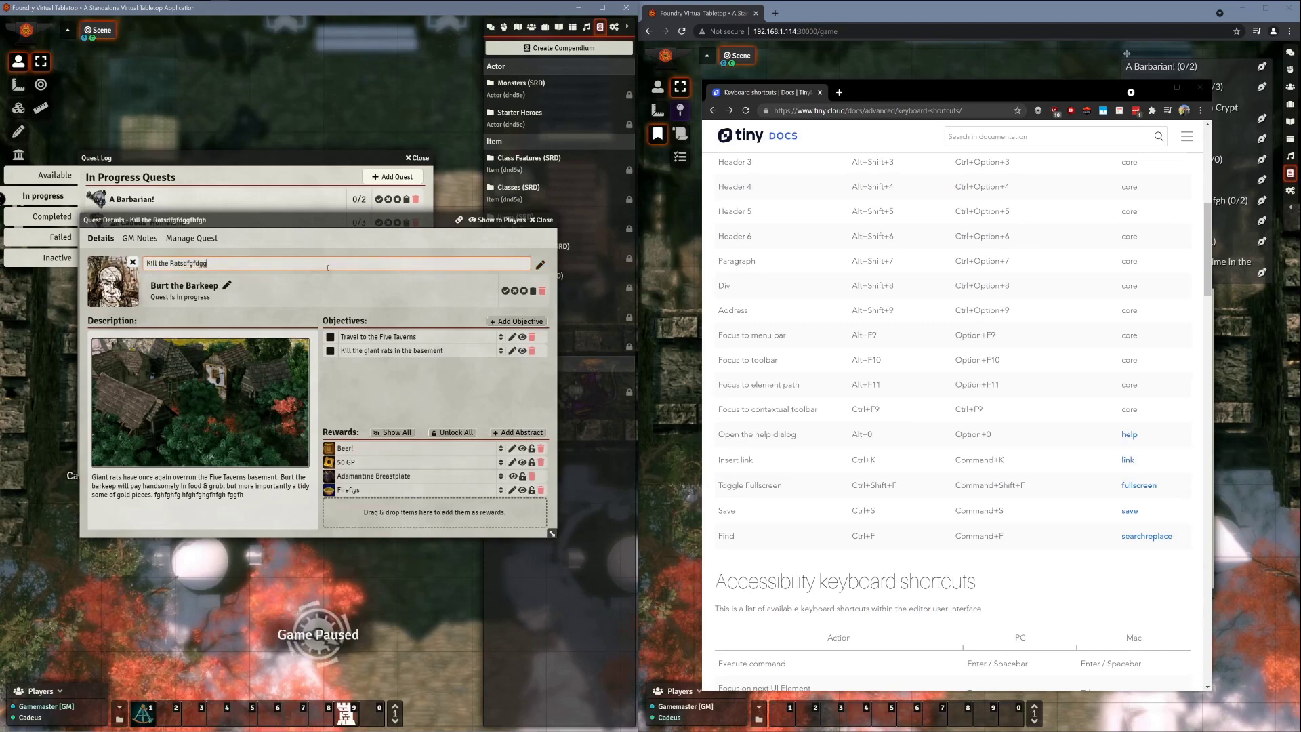
{"action": "key", "text": "Return"}
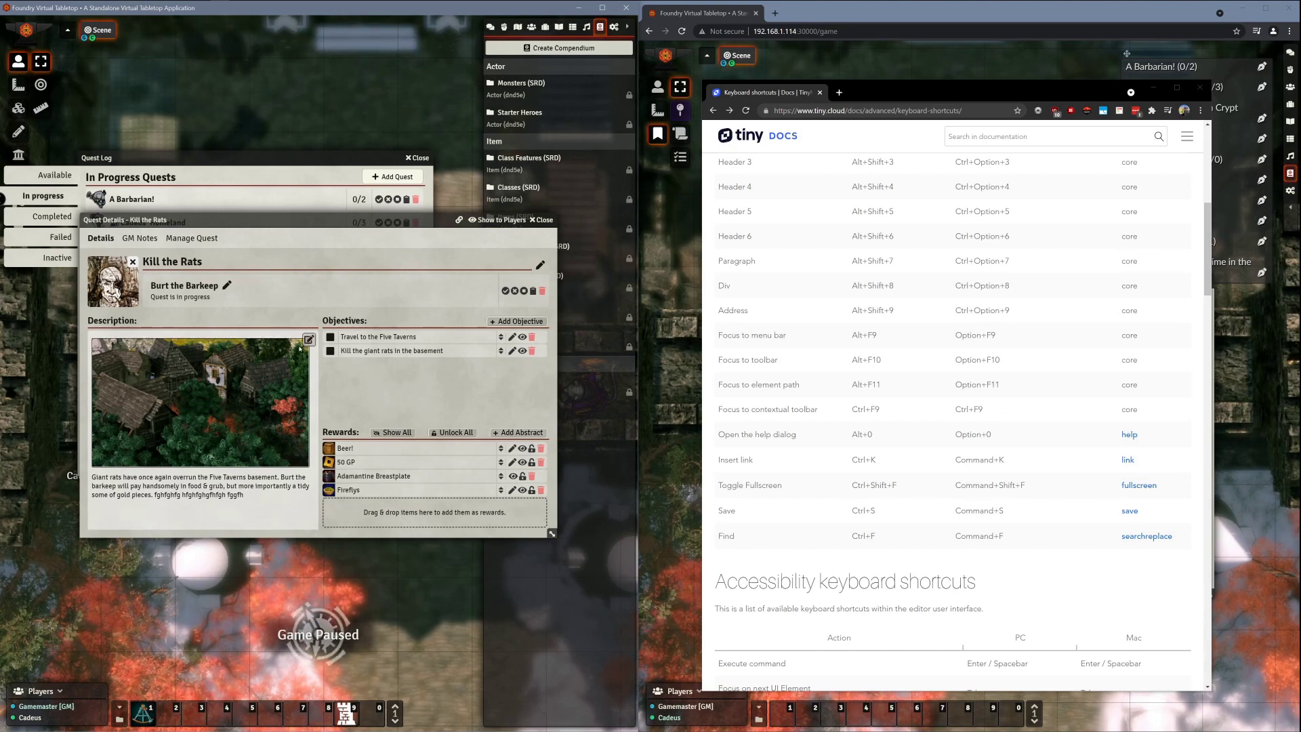
Step: Edit the Kill the Rats description and delete the sample text after "some of gold pieces."
{"action": "left_click", "coordinate": [308, 339]}
{"action": "left_click_drag", "start_coordinate": [260, 513], "coordinate": [154, 514]}
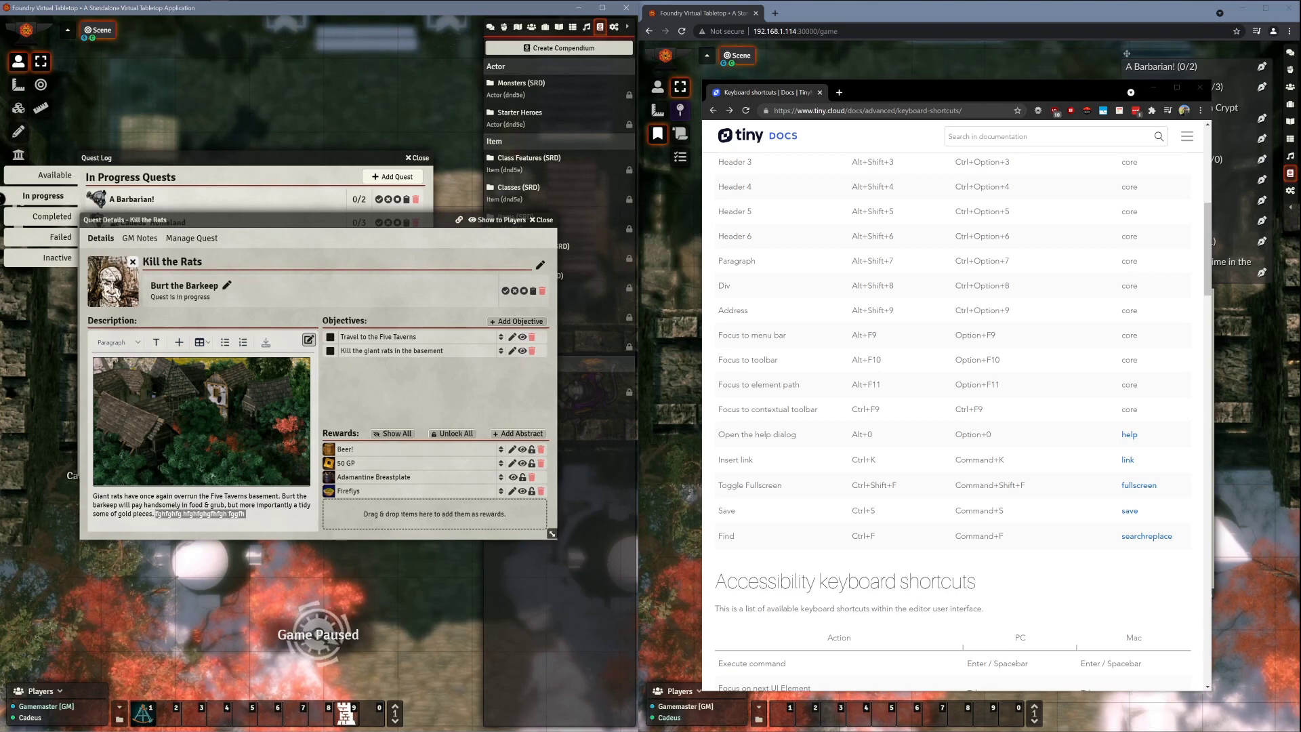
{"action": "key", "text": "BackSpace"}
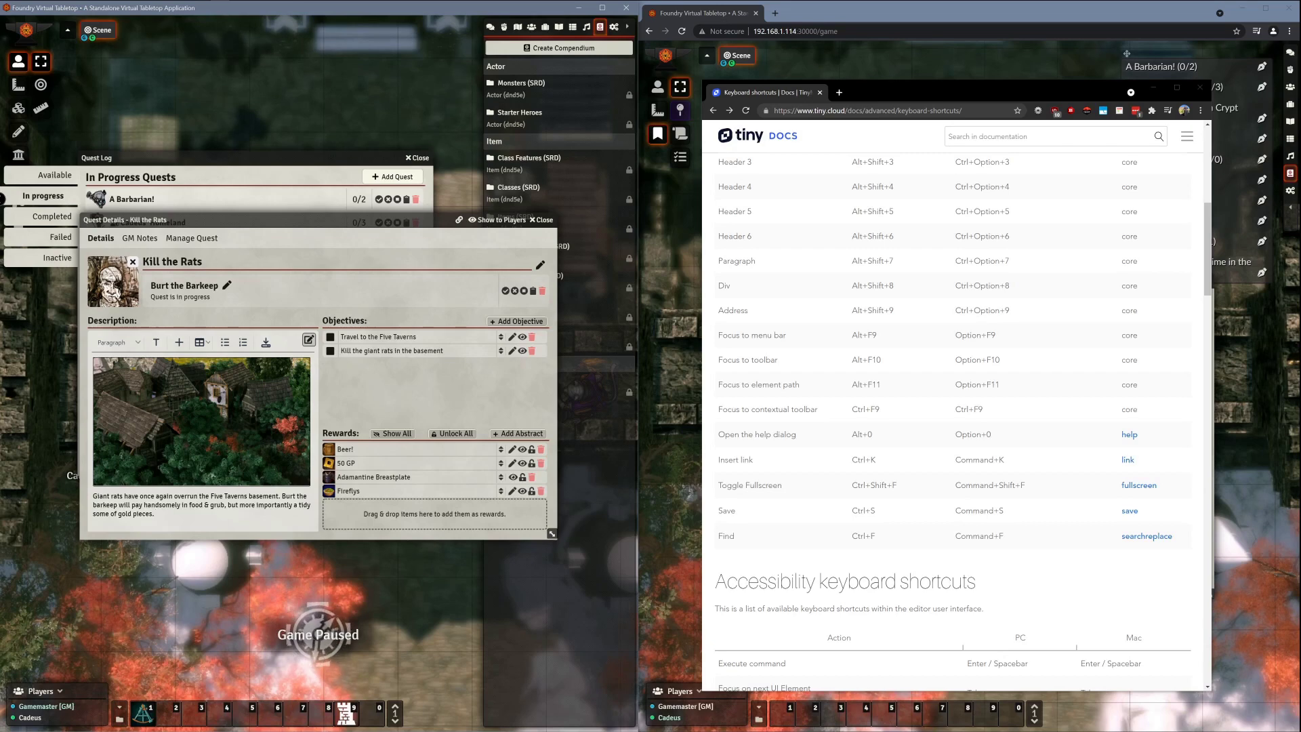
Step: Open the insert options of the quest description editor
{"action": "left_click", "coordinate": [178, 343]}
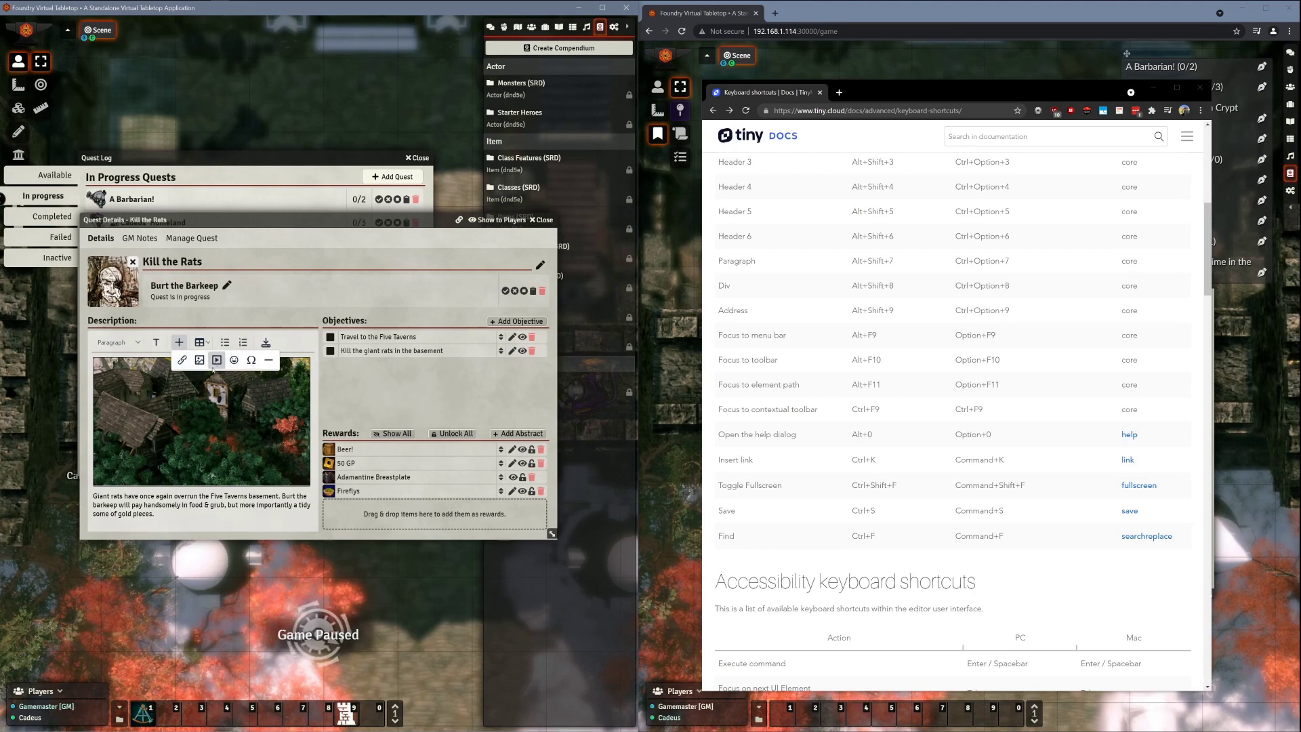
{"action": "left_click", "coordinate": [175, 515]}
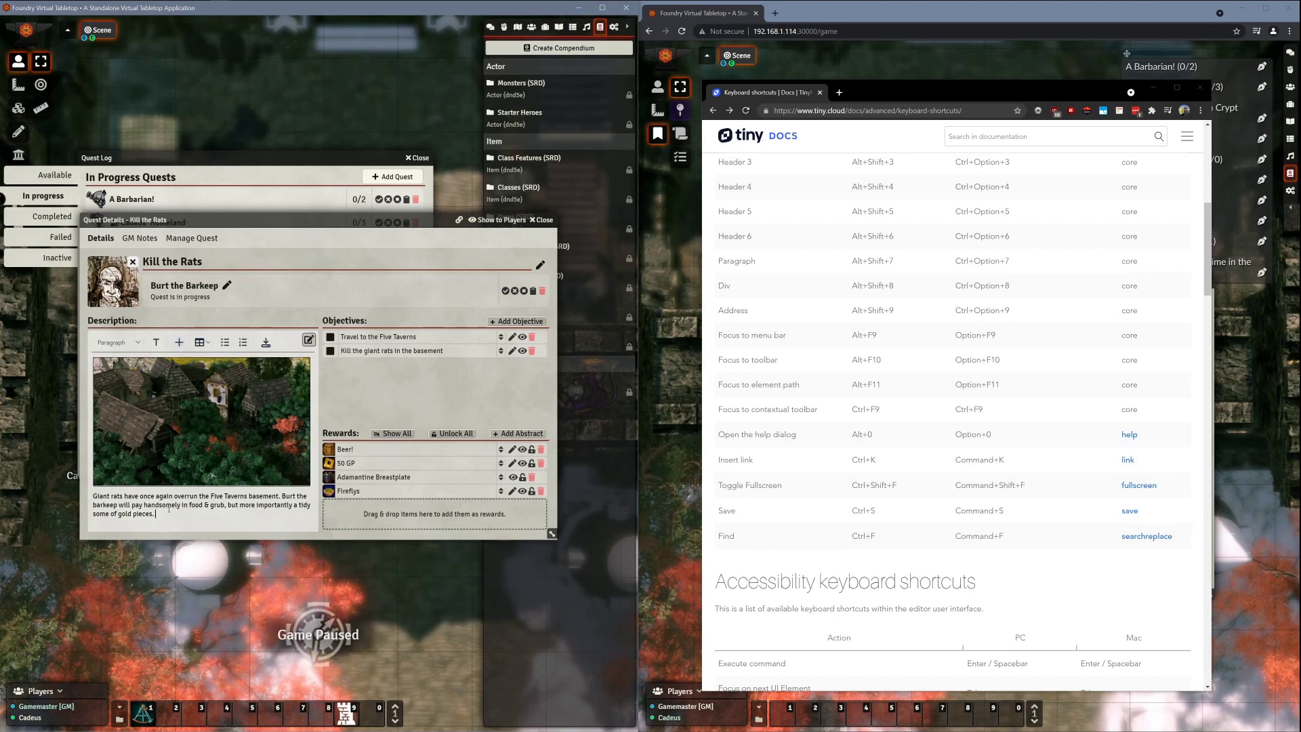
{"action": "key", "text": "Return"}
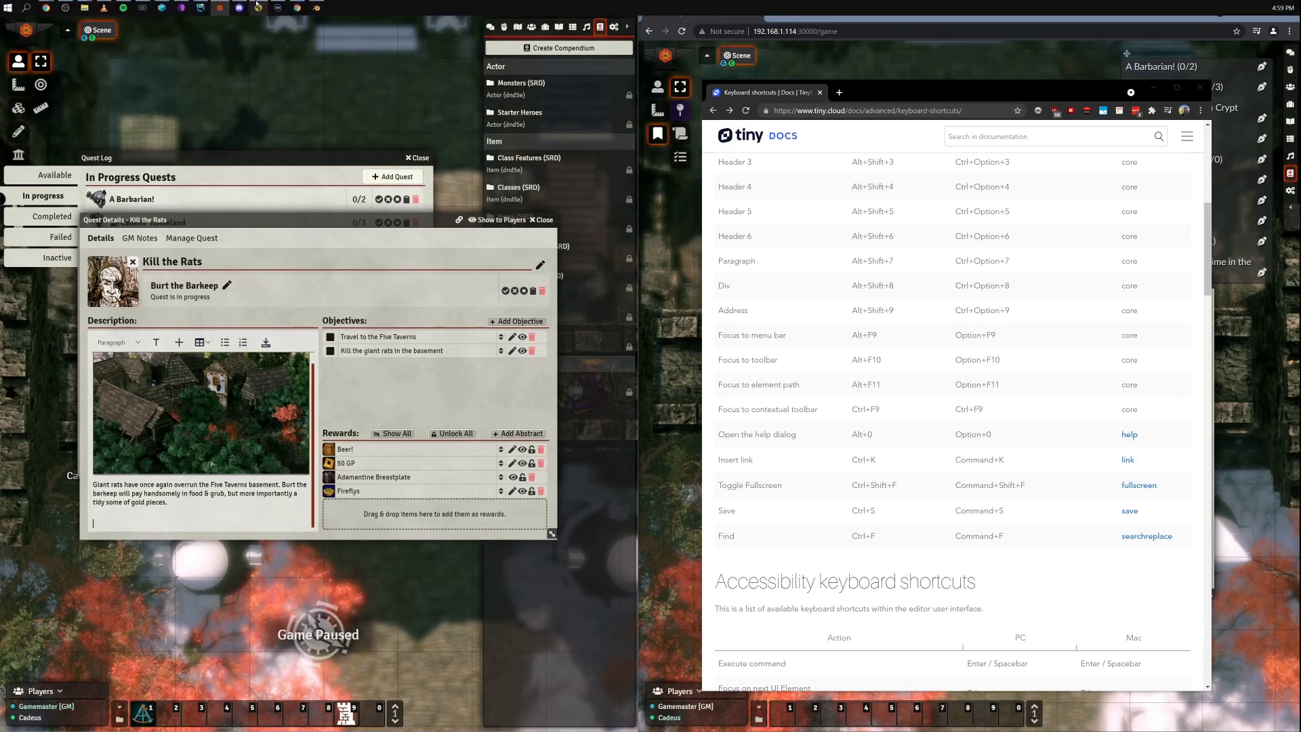
{"action": "left_click", "coordinate": [258, 7]}
{"action": "key", "text": "ctrl+a"}
{"action": "key", "text": "ctrl+c"}
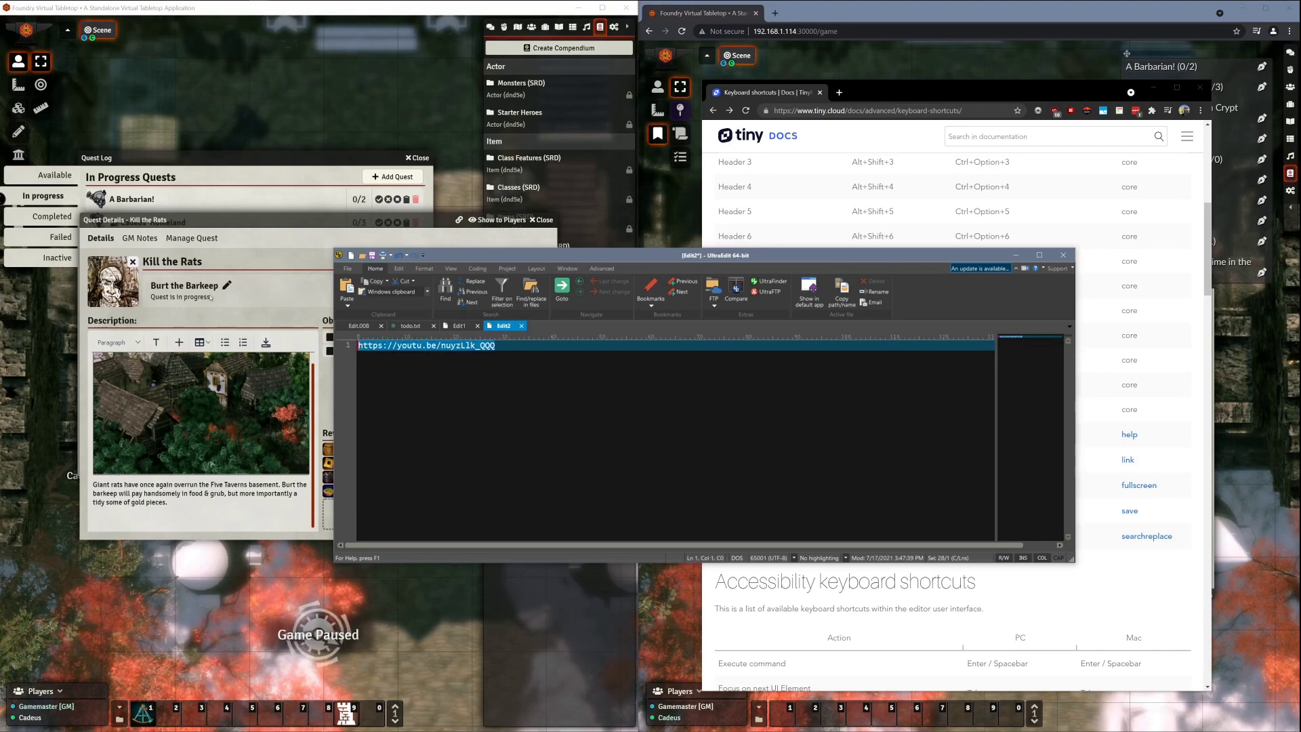
Step: Switch back to Foundry, replace the Kill the Rats details with those of Player Quest, and clear its existing description text
{"action": "left_click", "coordinate": [179, 497]}
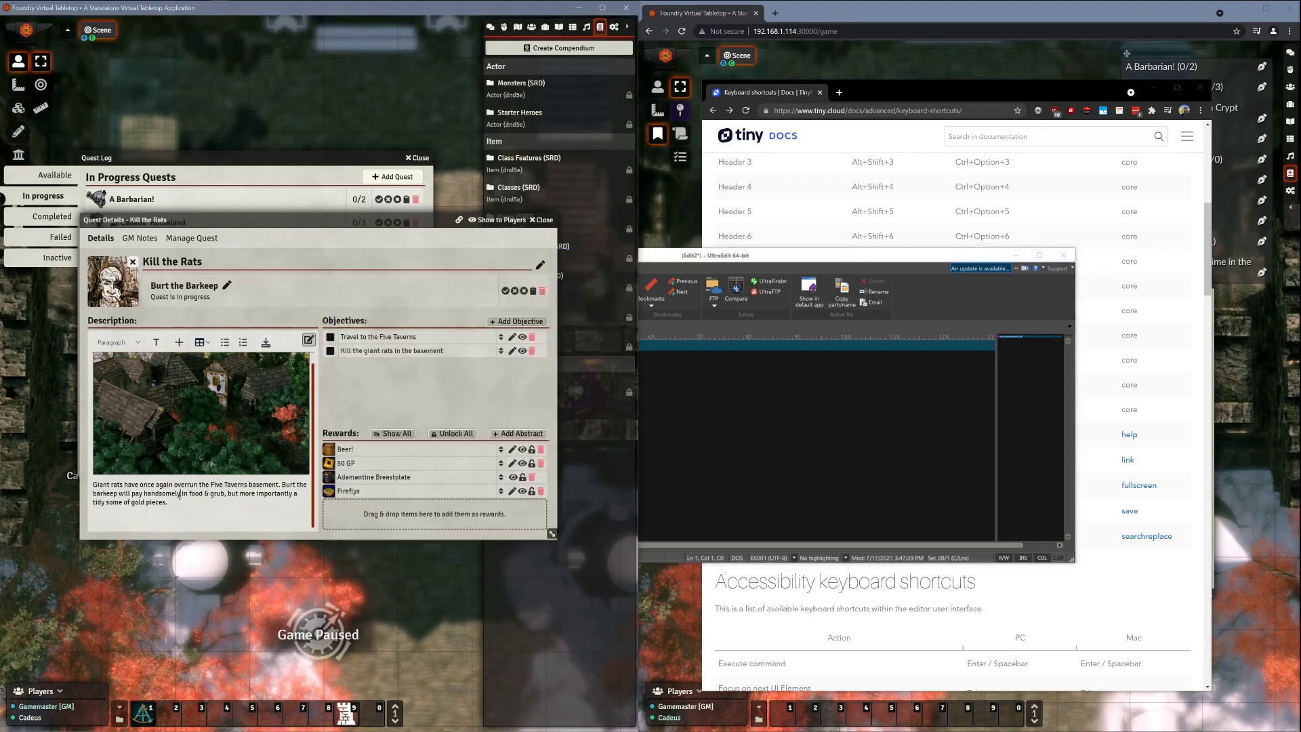
{"action": "key", "text": "Escape"}
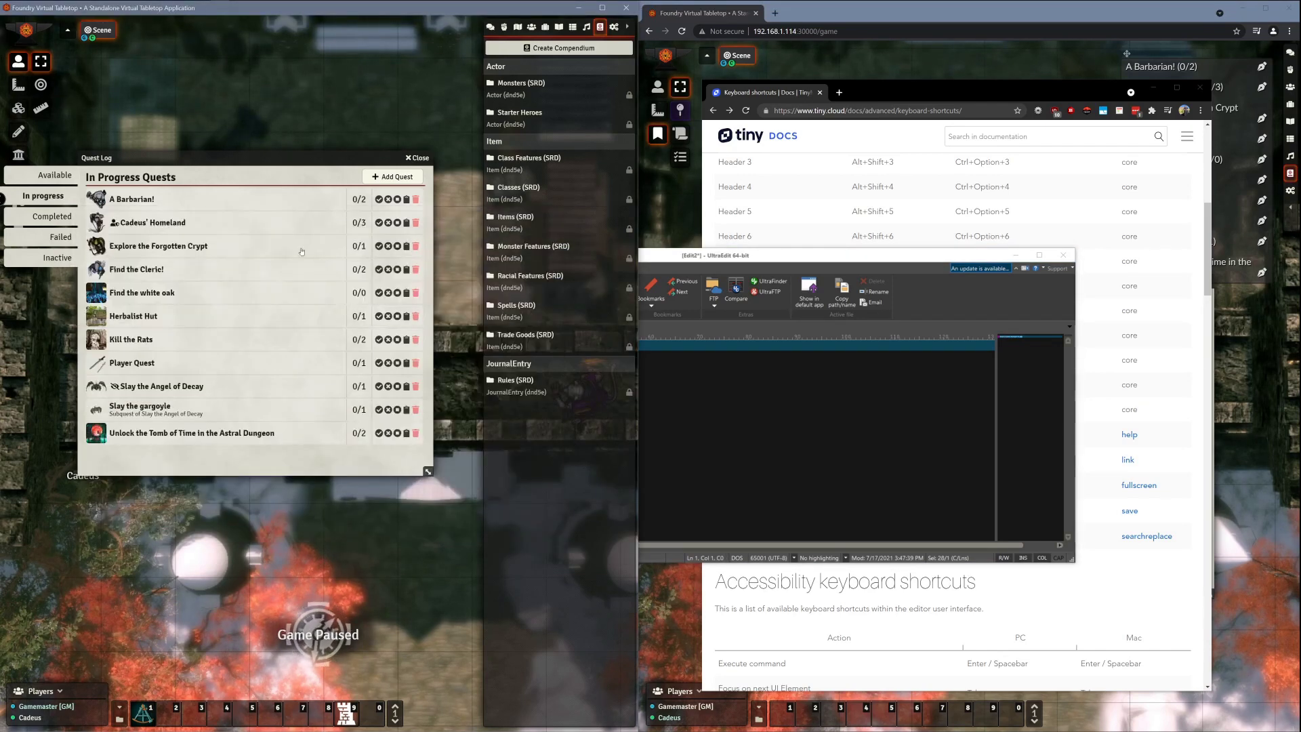
{"action": "left_click", "coordinate": [128, 364]}
{"action": "left_click", "coordinate": [308, 339]}
{"action": "left_click_drag", "start_coordinate": [233, 362], "coordinate": [99, 374]}
{"action": "key", "text": "Delete"}
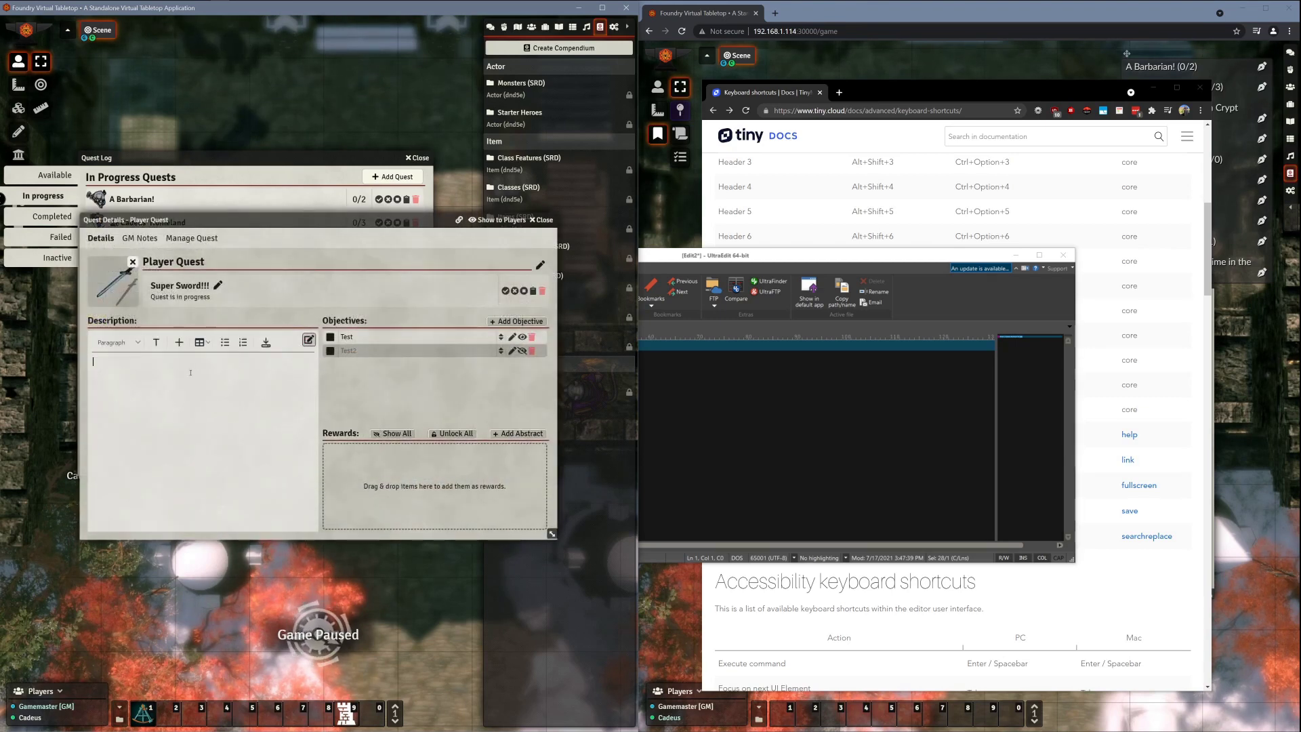
{"action": "left_click", "coordinate": [179, 344]}
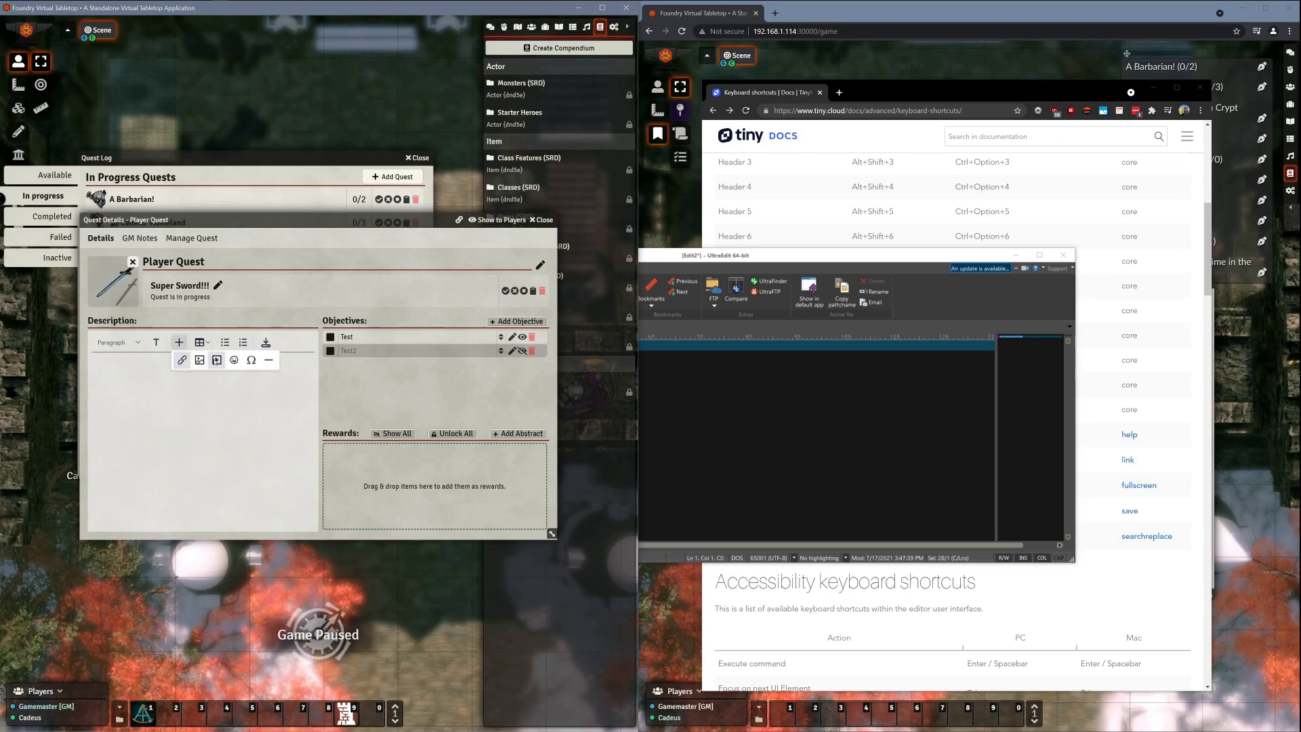
{"action": "left_click", "coordinate": [212, 361]}
{"action": "left_click", "coordinate": [294, 354]}
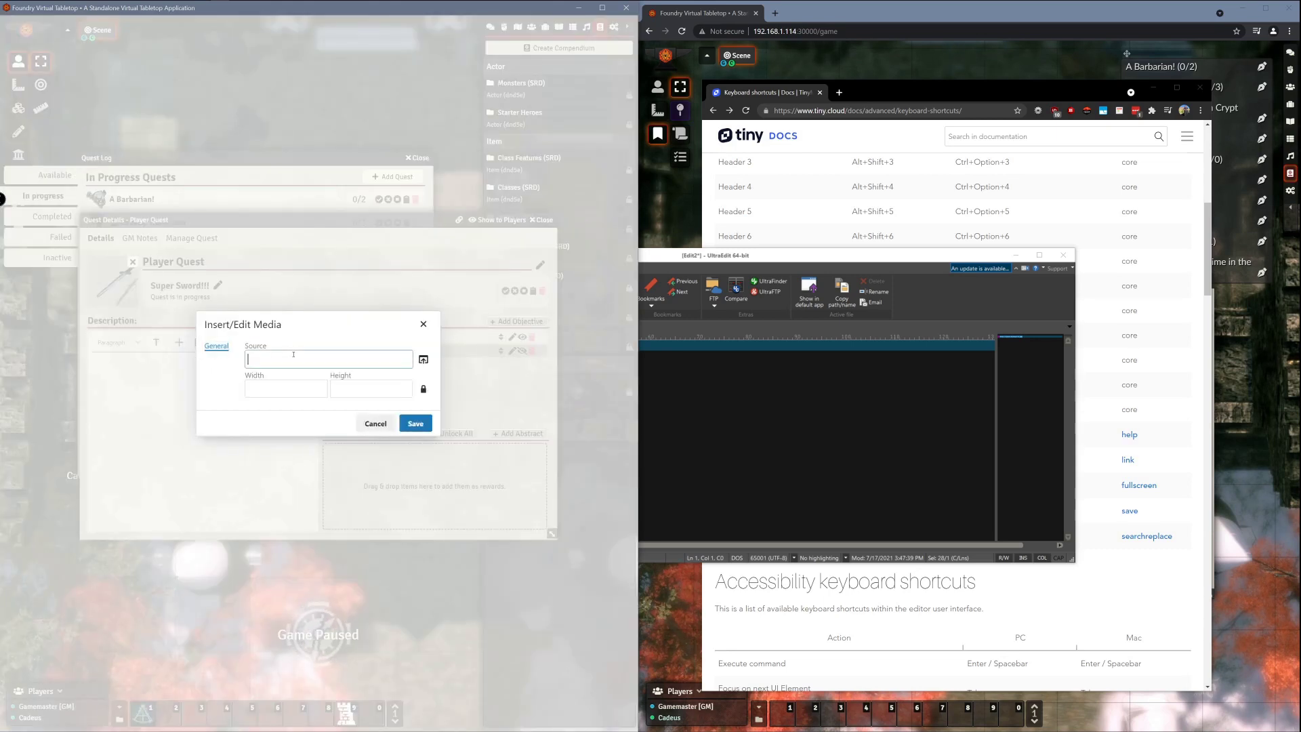
{"action": "key", "text": "ctrl+v"}
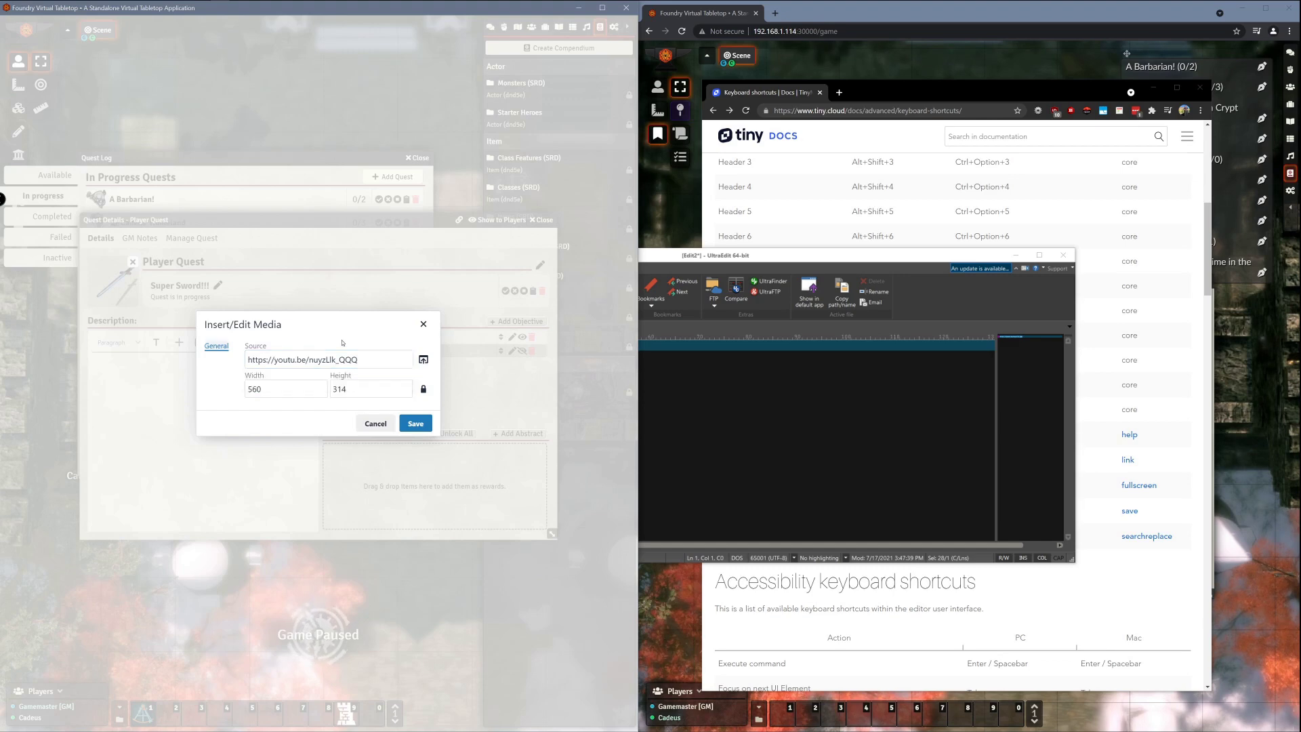
{"action": "key", "text": "Tab"}
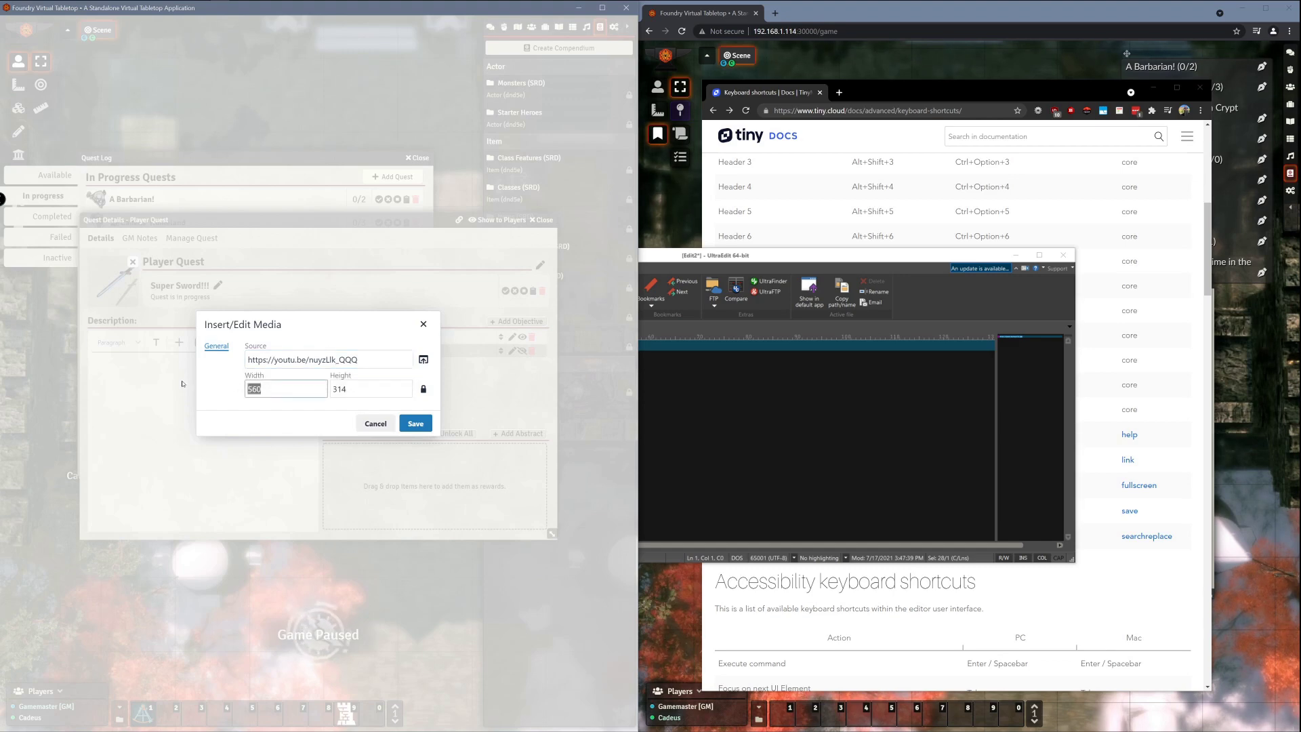
{"action": "type", "text": "450"}
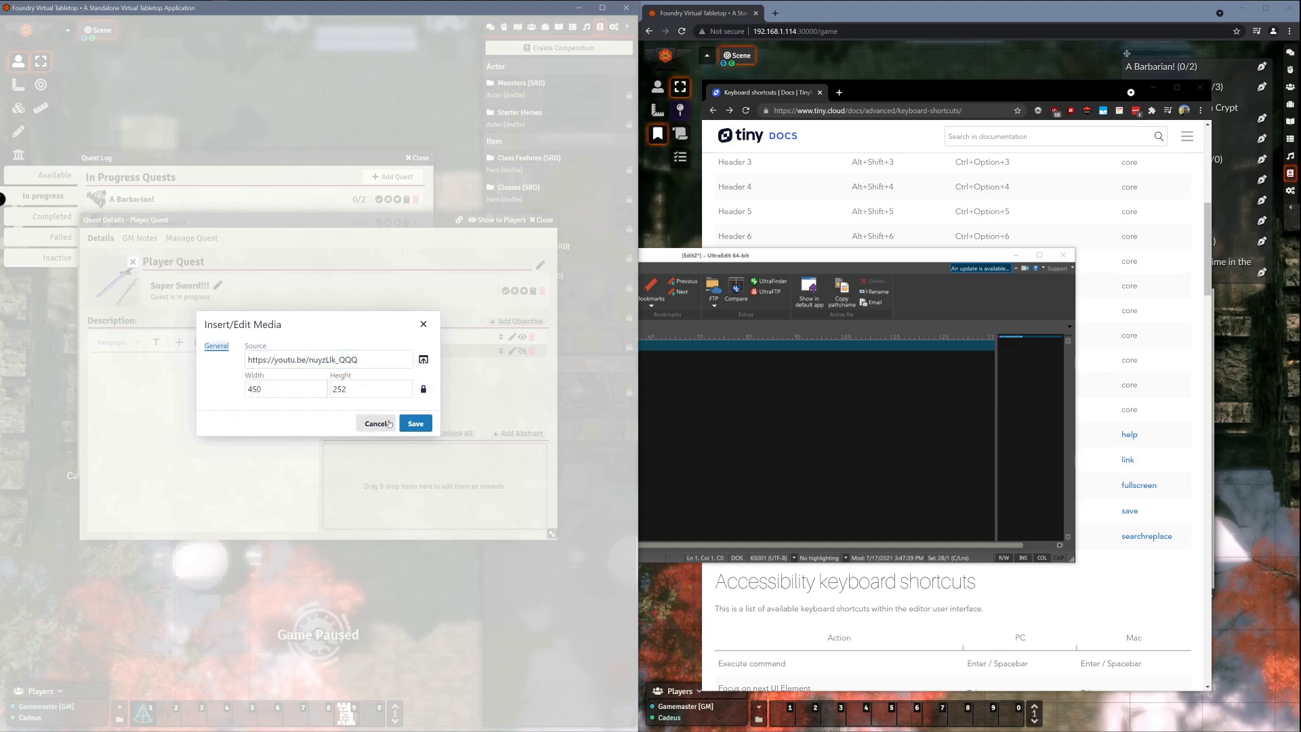
{"action": "left_click", "coordinate": [415, 424]}
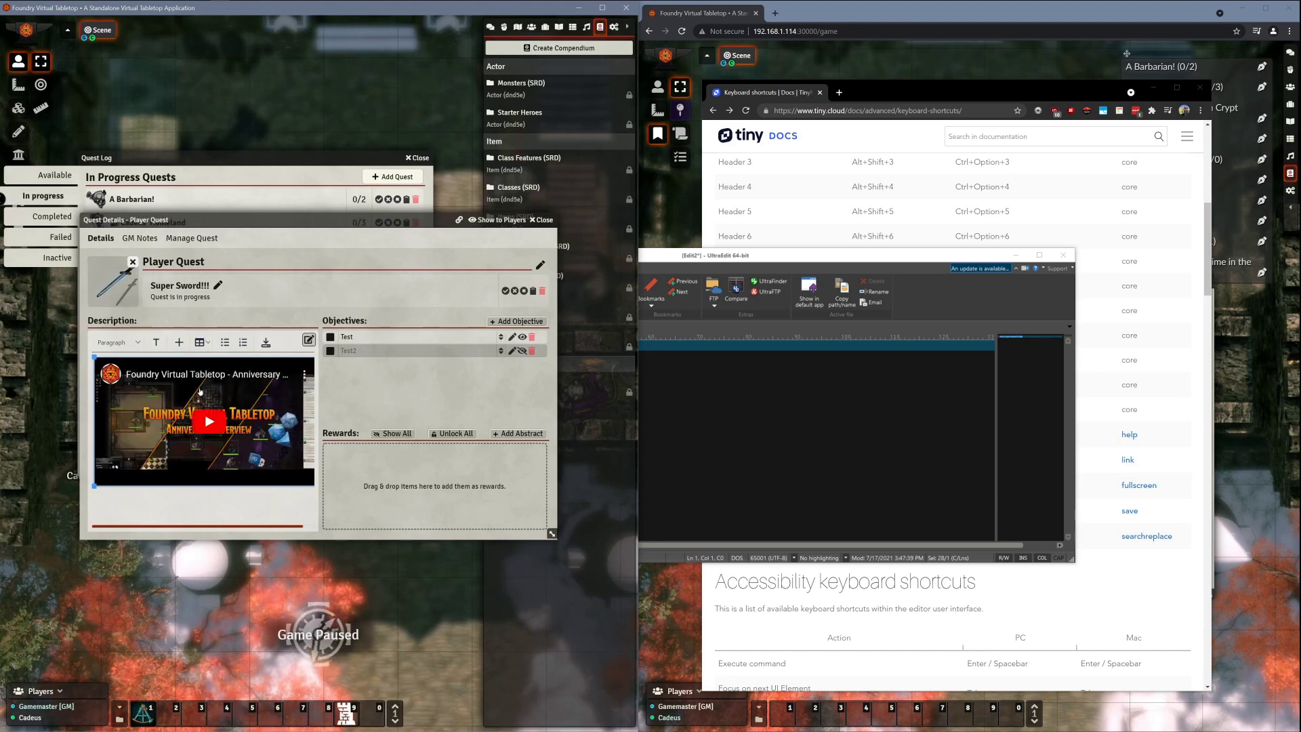
Step: Remove the 450-wide embedded video from the Player Quest description
{"action": "right_click", "coordinate": [200, 392]}
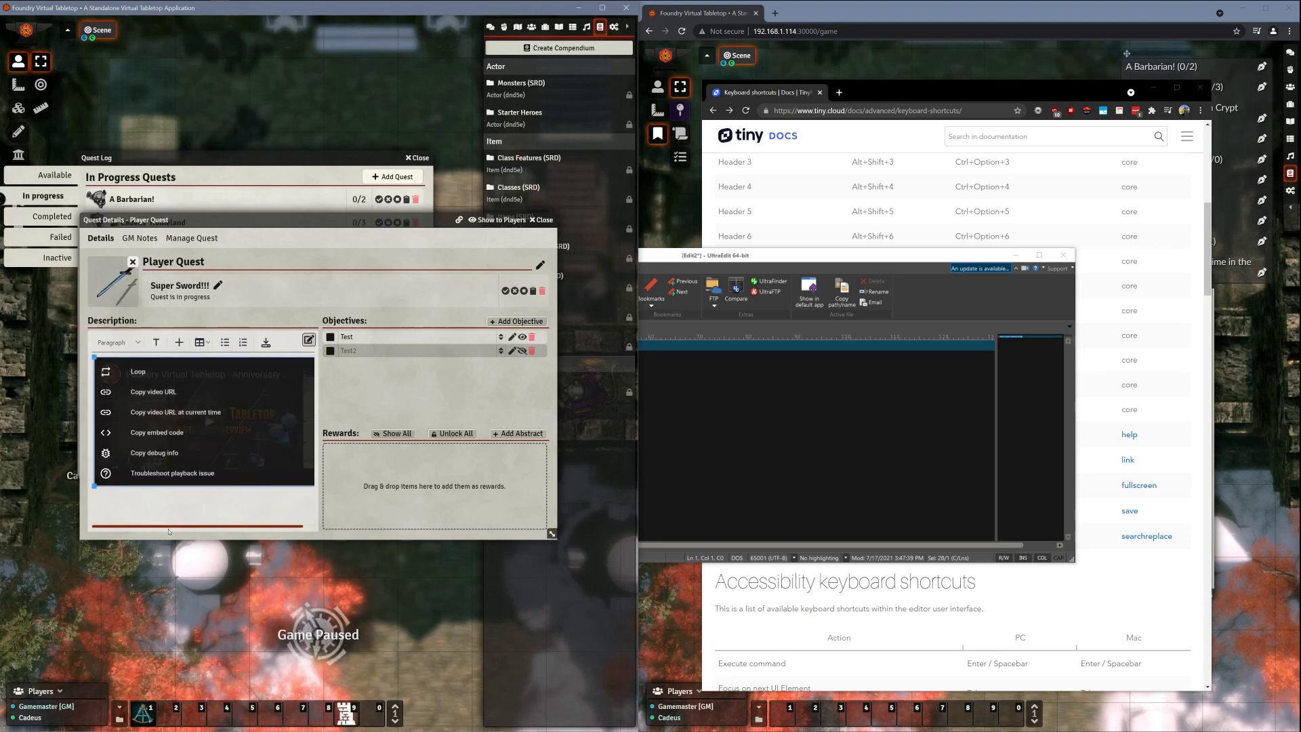
{"action": "left_click", "coordinate": [201, 391]}
{"action": "key", "text": "Delete"}
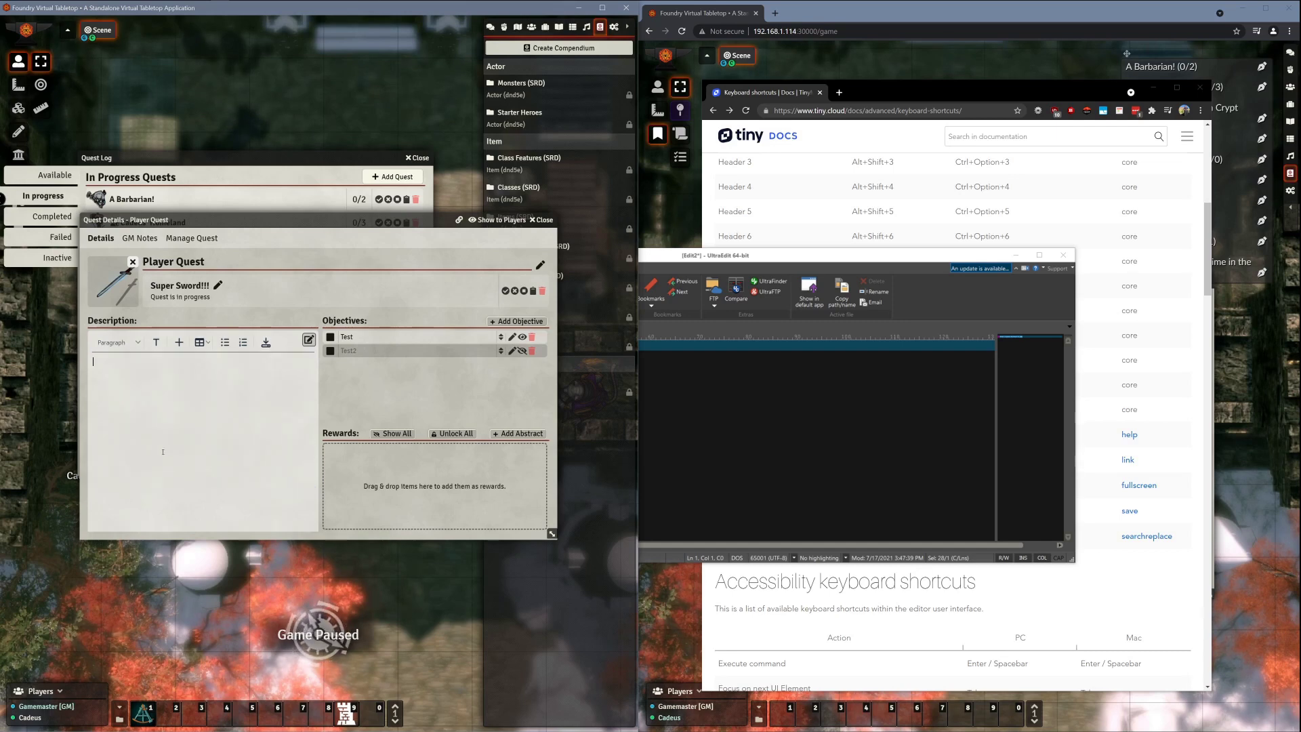
{"action": "left_click", "coordinate": [174, 342]}
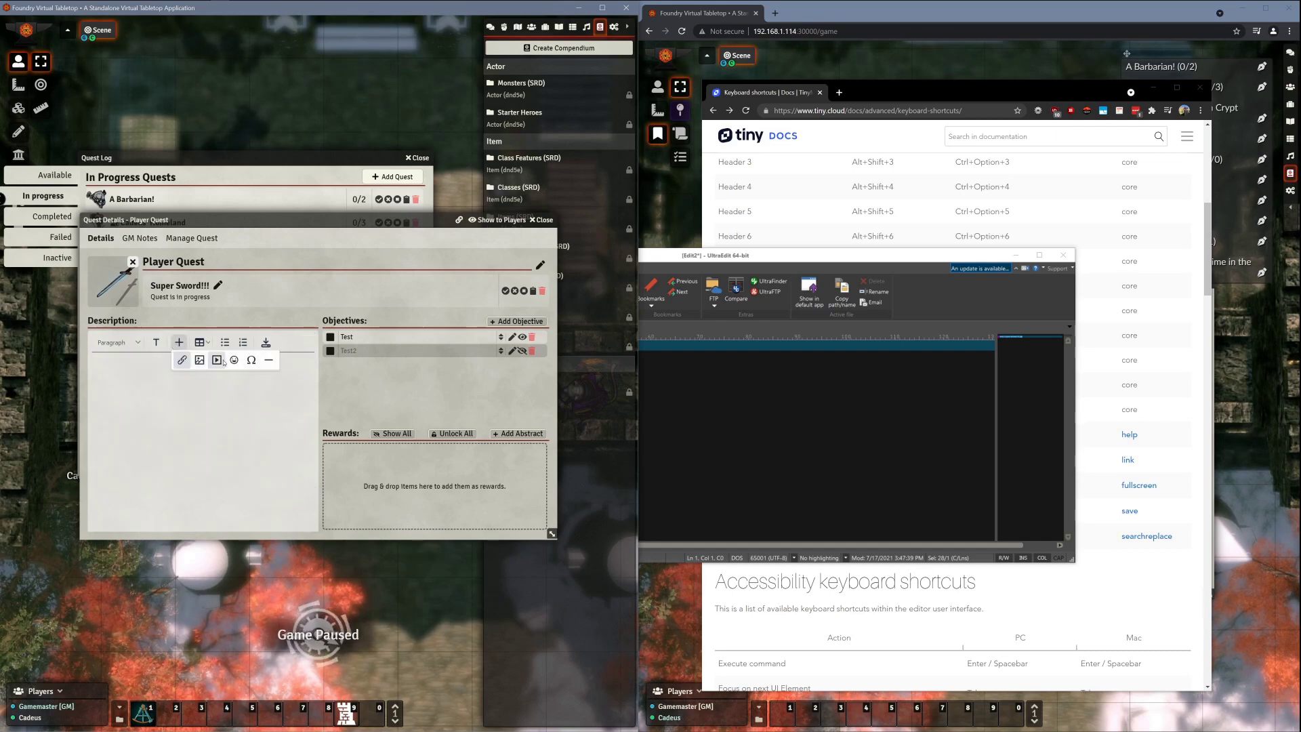
{"action": "left_click", "coordinate": [216, 361]}
{"action": "left_click", "coordinate": [272, 358]}
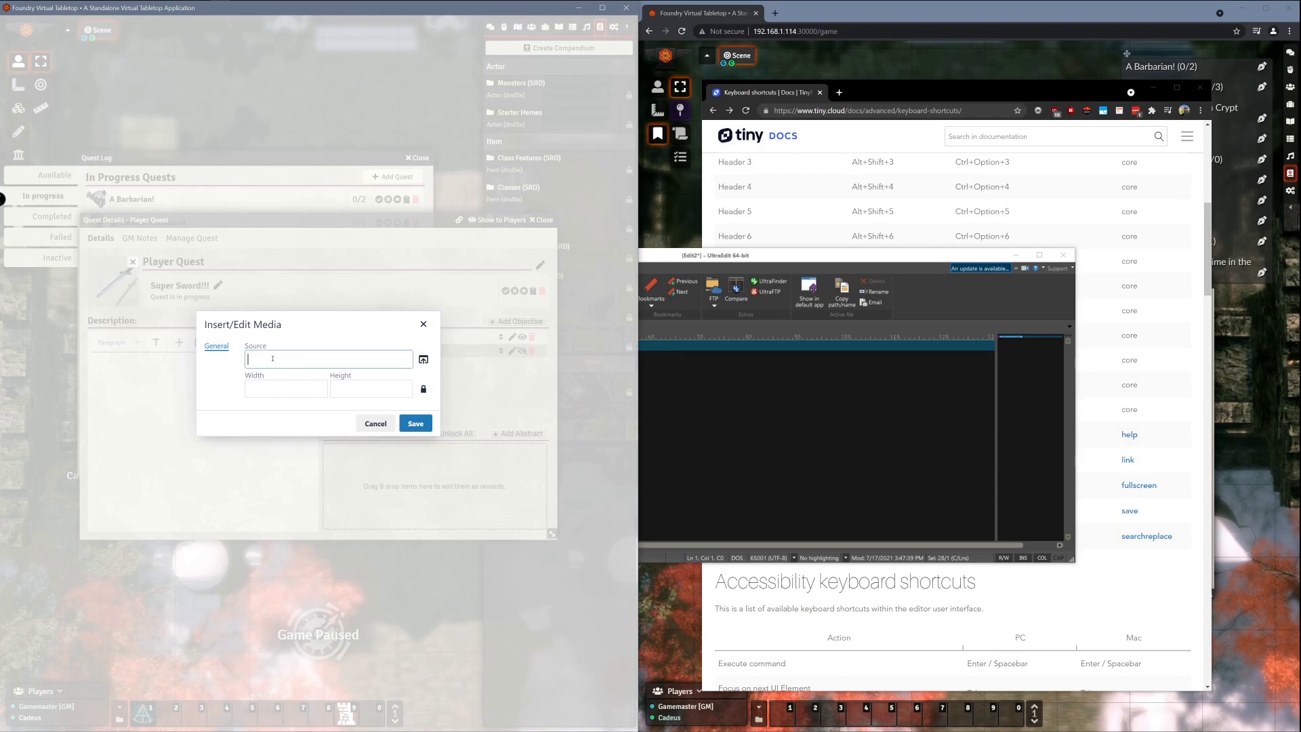
{"action": "type", "text": "https://youtu.be/nuyzLlk_QQQ"}
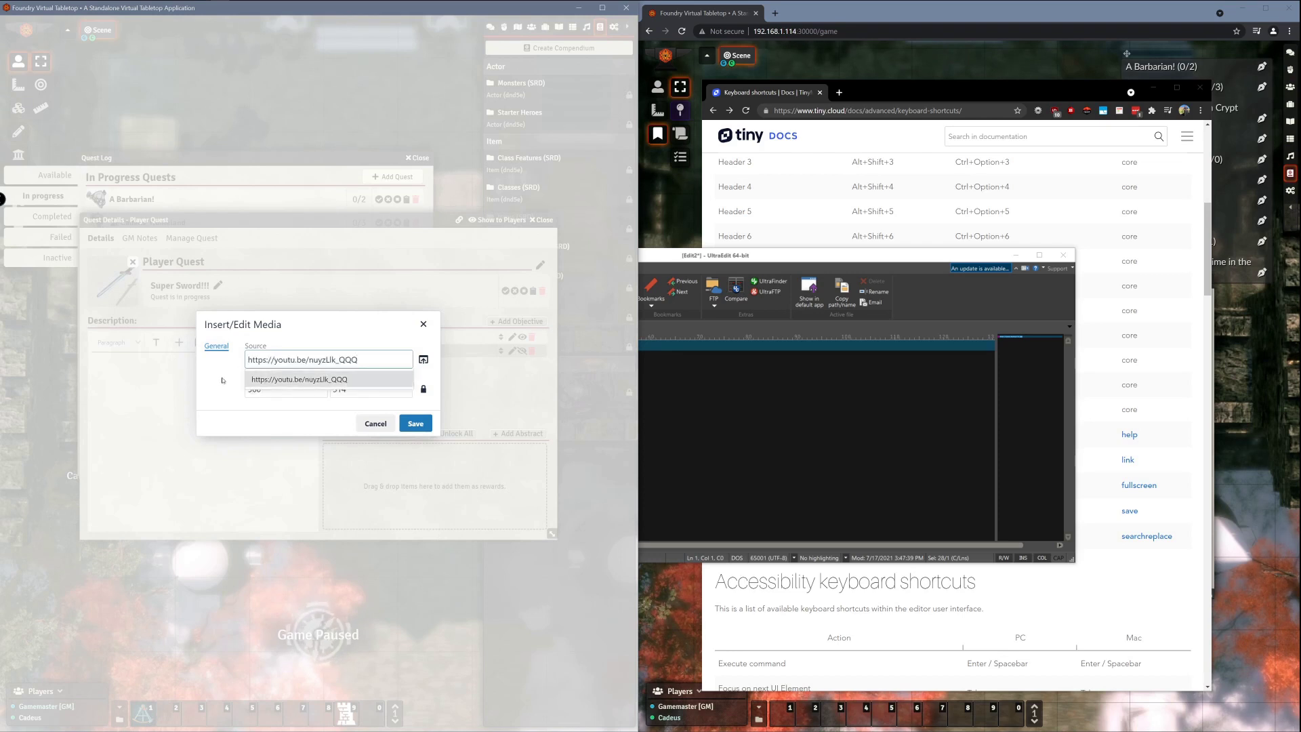
{"action": "left_click_drag", "start_coordinate": [271, 389], "coordinate": [211, 393]}
{"action": "type", "text": "45"}
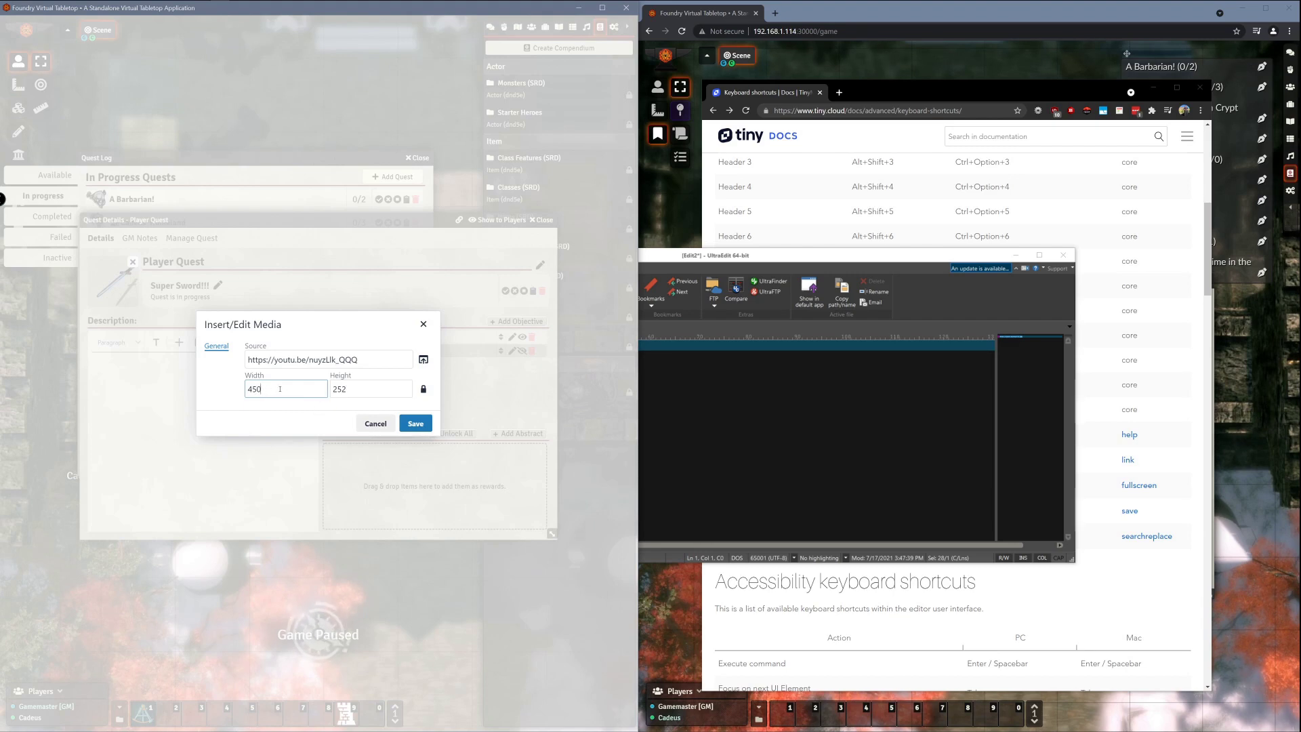
{"action": "left_click_drag", "start_coordinate": [245, 391], "coordinate": [252, 389]}
{"action": "type", "text": "20"}
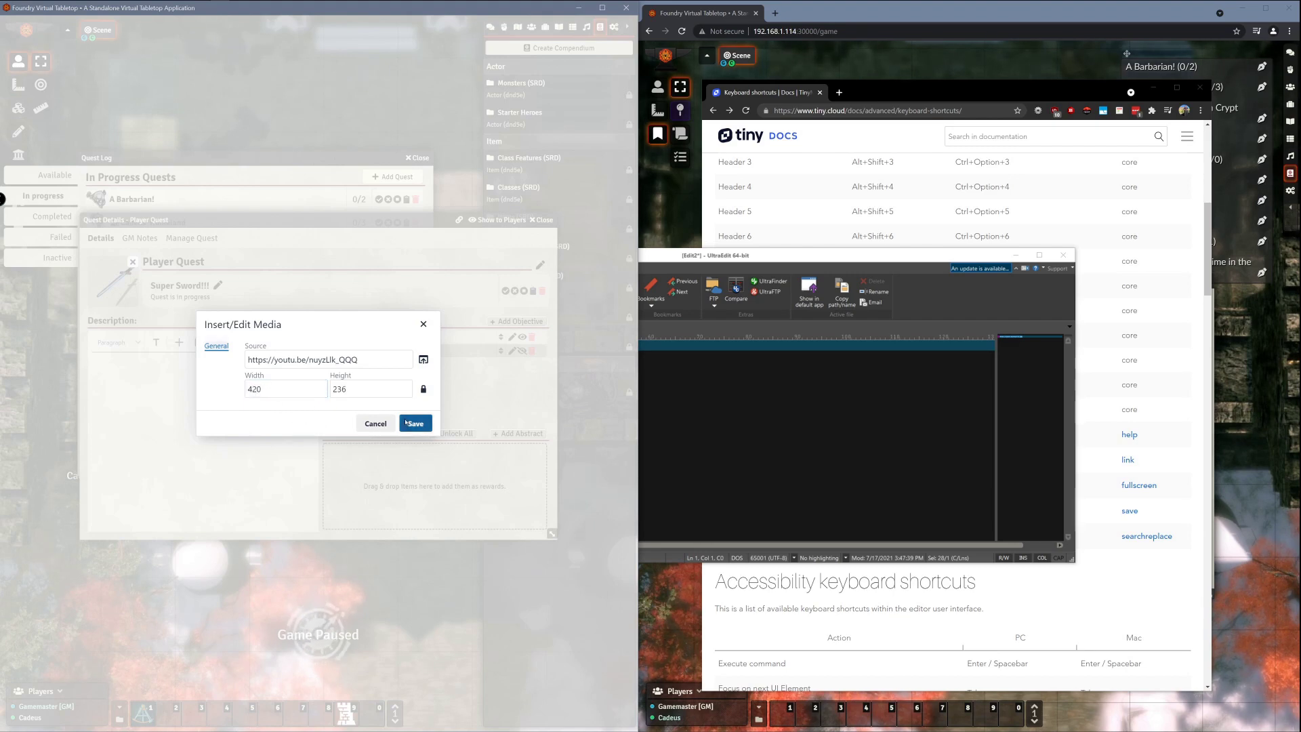
{"action": "left_click", "coordinate": [405, 423]}
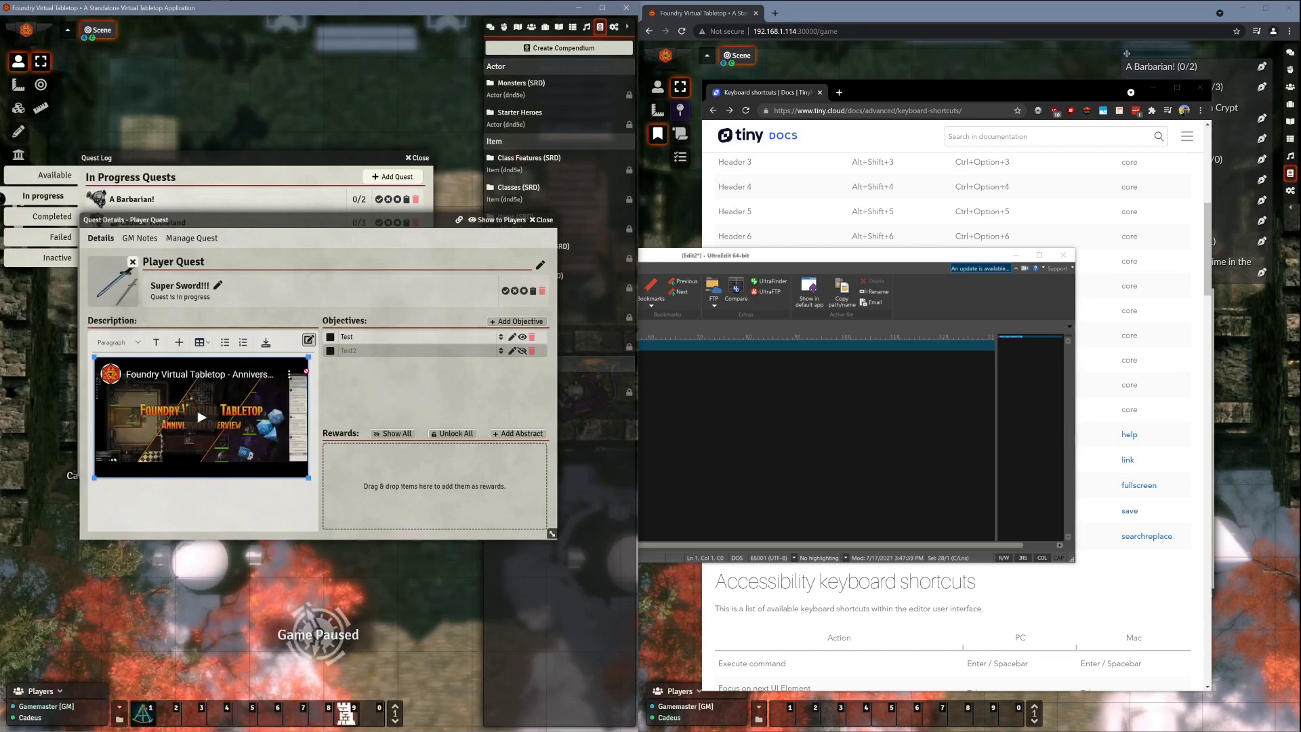
Step: Save the Player Quest description and briefly play the embedded video, then pause it
{"action": "left_click", "coordinate": [308, 340]}
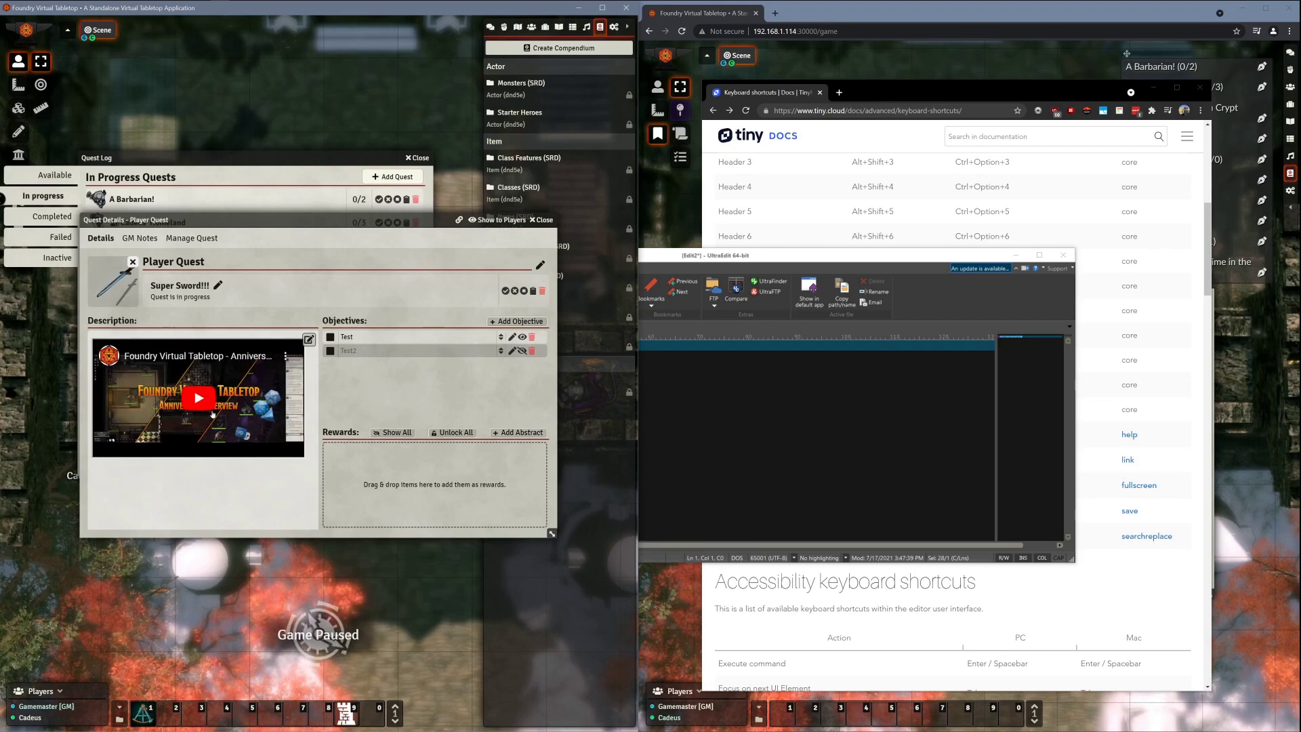
{"action": "left_click", "coordinate": [212, 412]}
{"action": "left_click", "coordinate": [107, 448]}
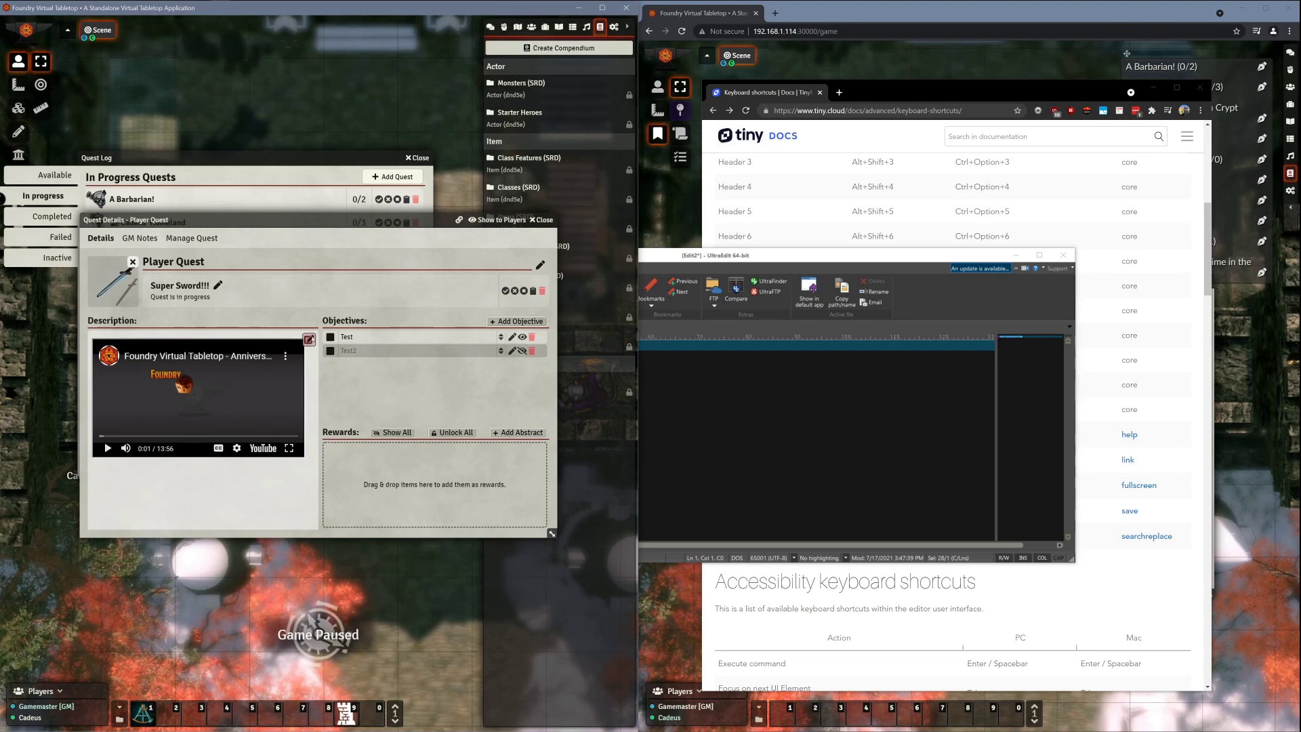
Step: Reopen the Player Quest description for editing and delete the embedded video
{"action": "left_click", "coordinate": [309, 338]}
{"action": "left_click", "coordinate": [244, 420]}
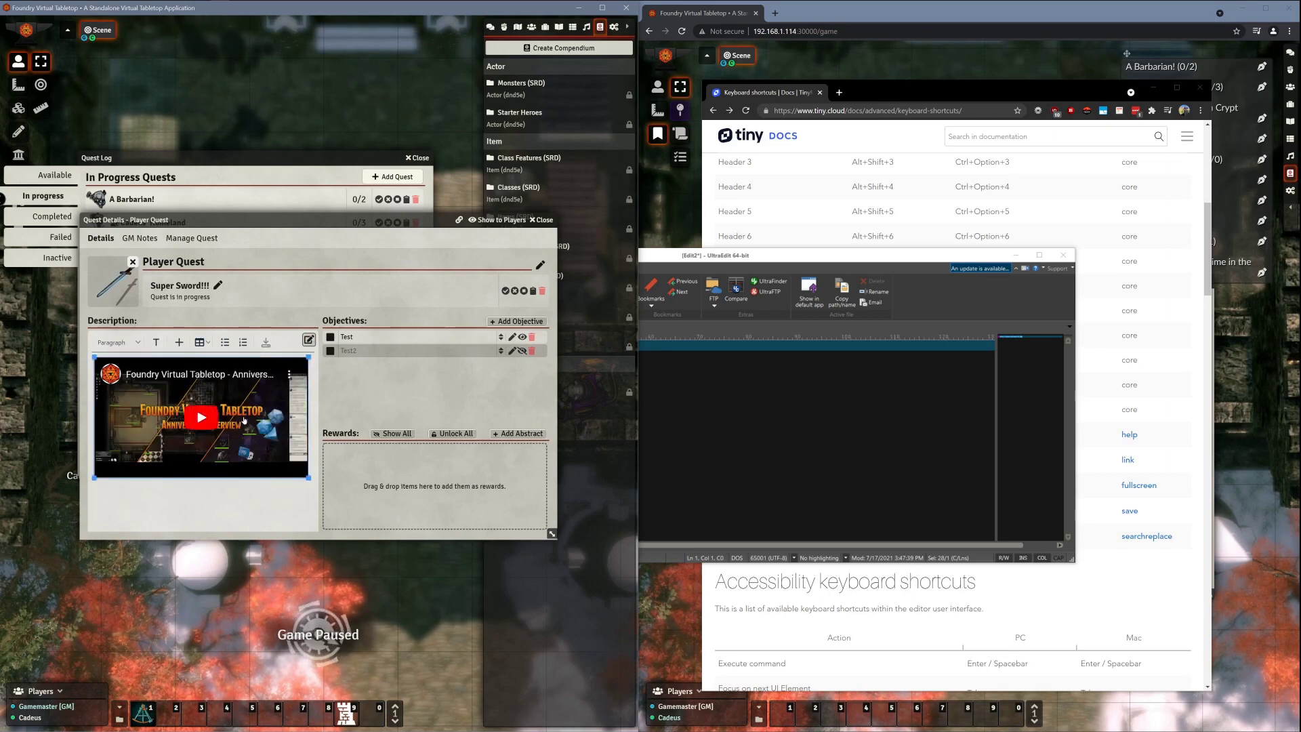
{"action": "key", "text": "Delete"}
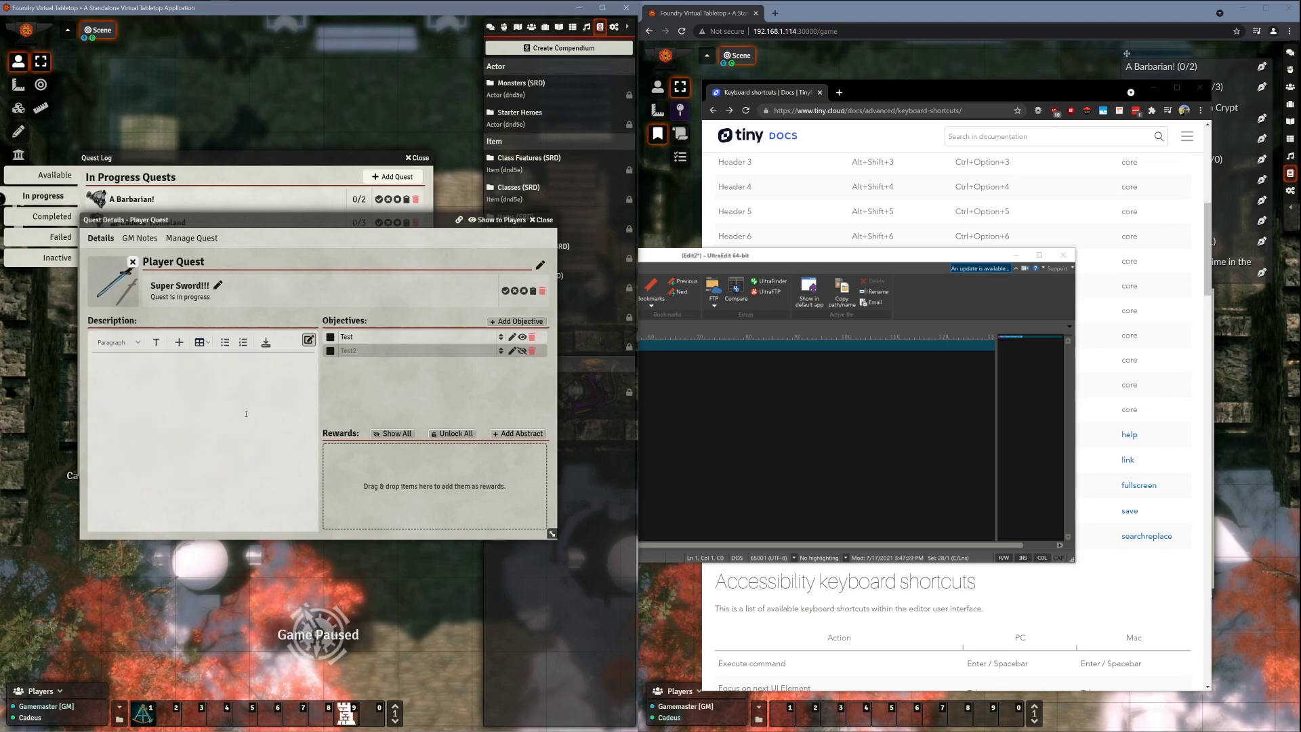
Step: Copy the Header 3 through Address rows of the Tiny Docs shortcut table into the Player Quest description and save it
{"action": "left_click", "coordinate": [781, 214]}
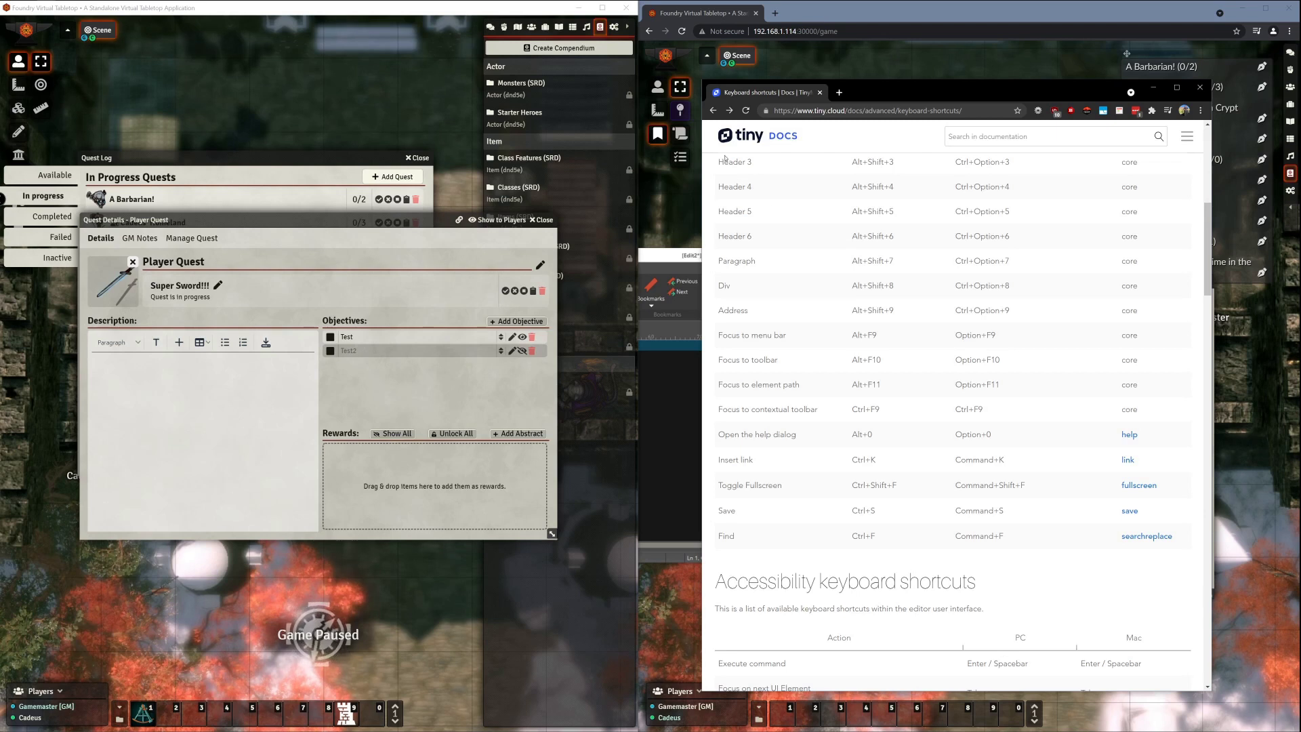
{"action": "left_click_drag", "start_coordinate": [718, 160], "coordinate": [911, 307]}
{"action": "key", "text": "ctrl+c"}
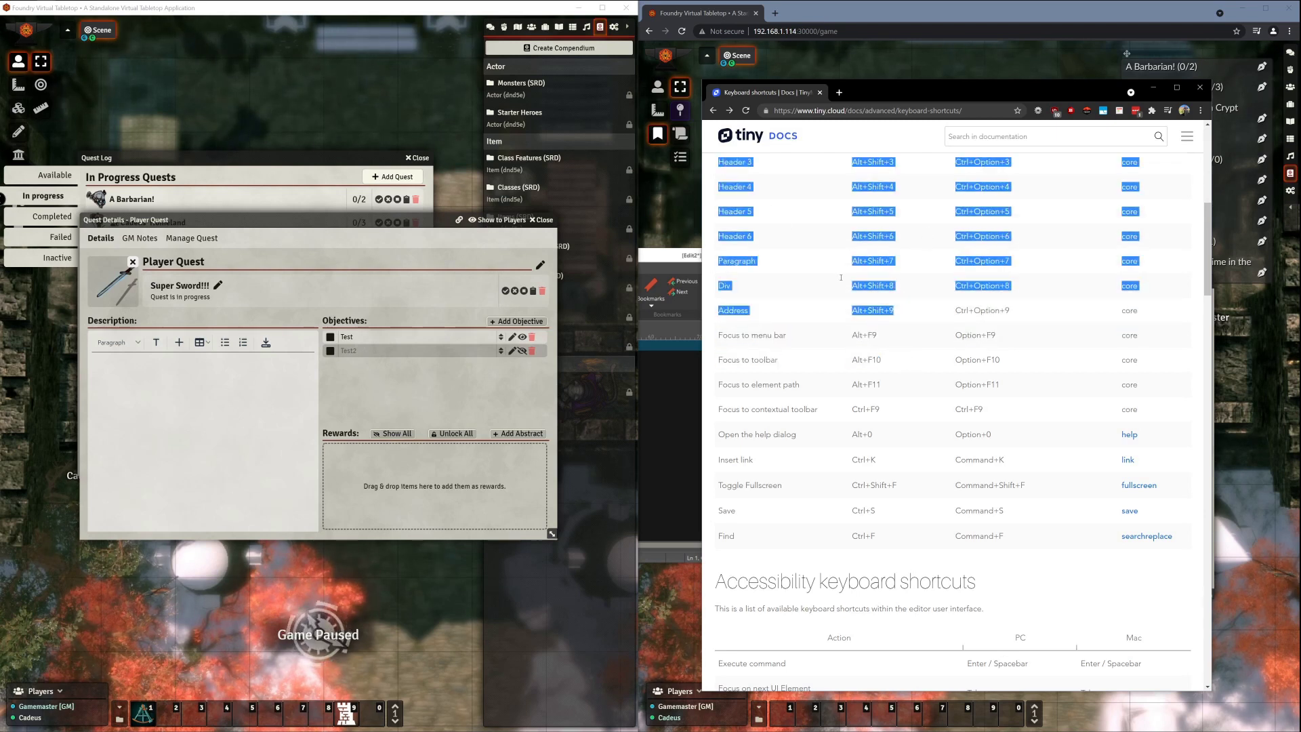
{"action": "left_click", "coordinate": [274, 384]}
{"action": "key", "text": "ctrl+v"}
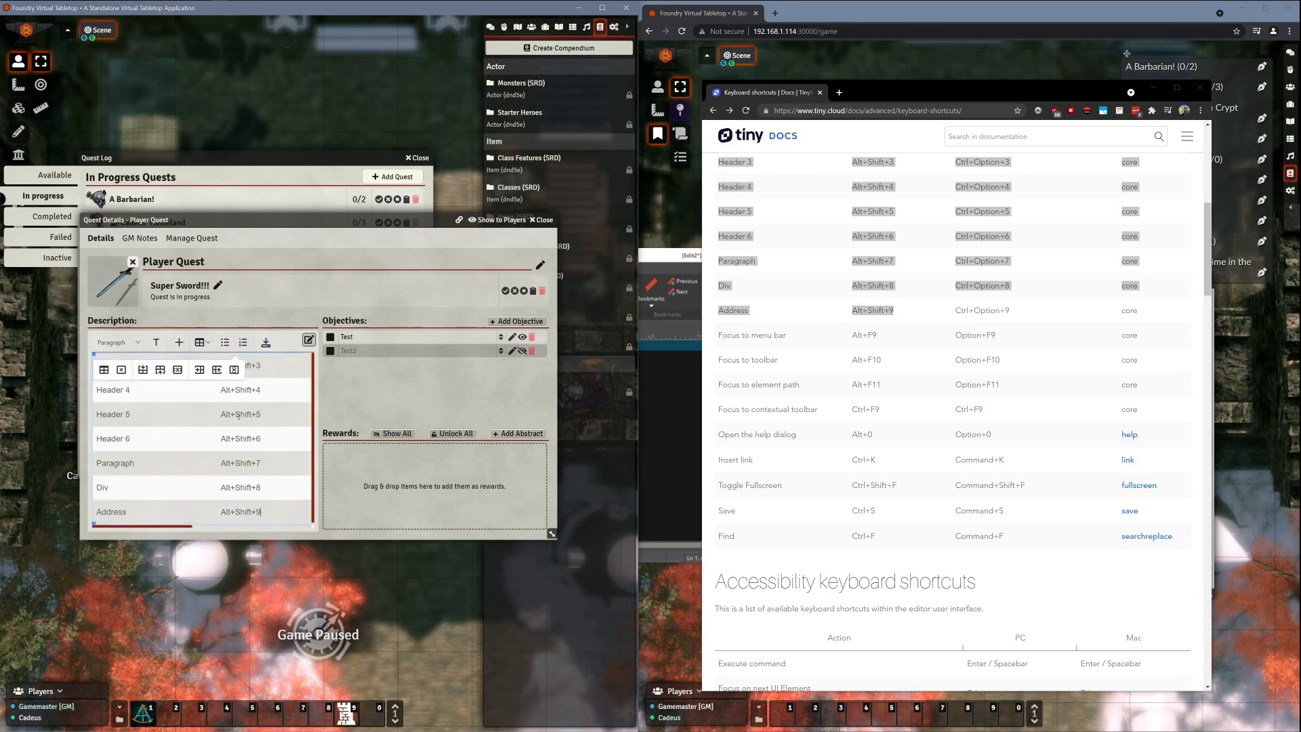
{"action": "scroll", "coordinate": [248, 414], "scroll_direction": "down", "scroll_amount": 1}
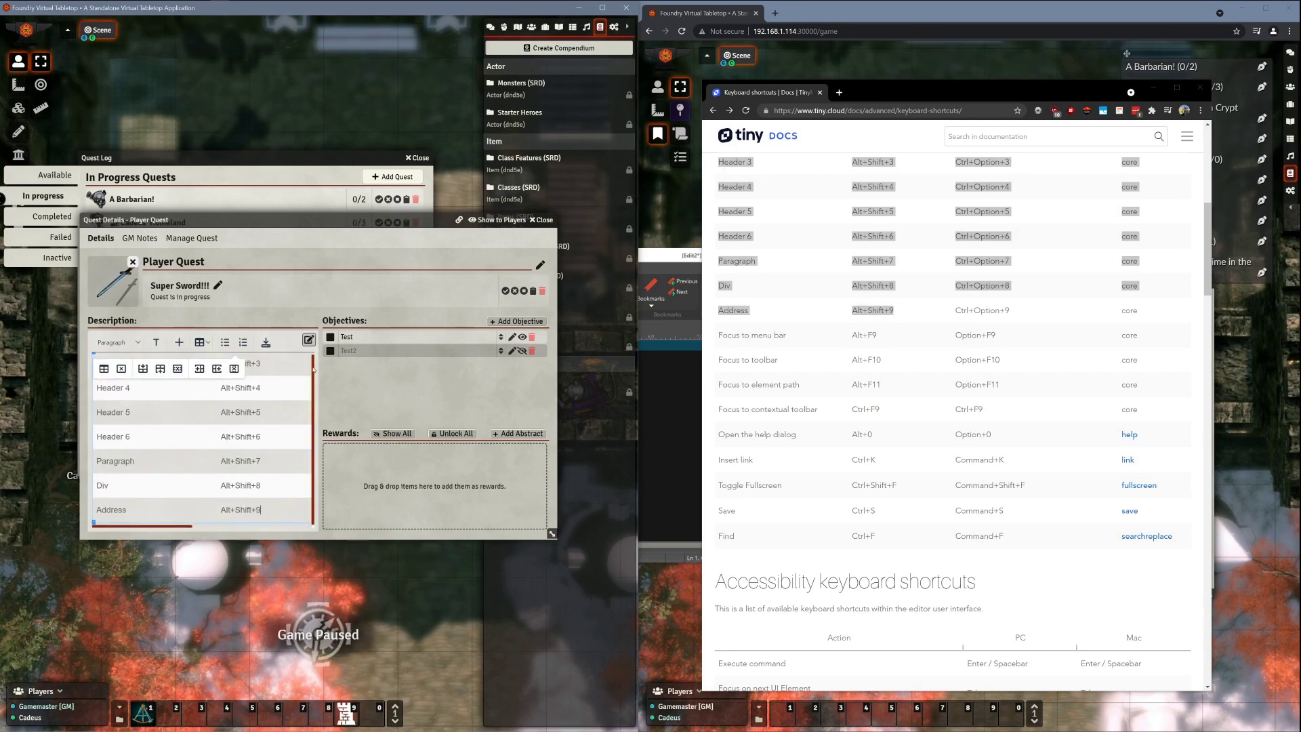
{"action": "scroll", "coordinate": [311, 359], "scroll_direction": "up", "scroll_amount": 1}
{"action": "scroll", "coordinate": [307, 391], "scroll_direction": "down", "scroll_amount": 1}
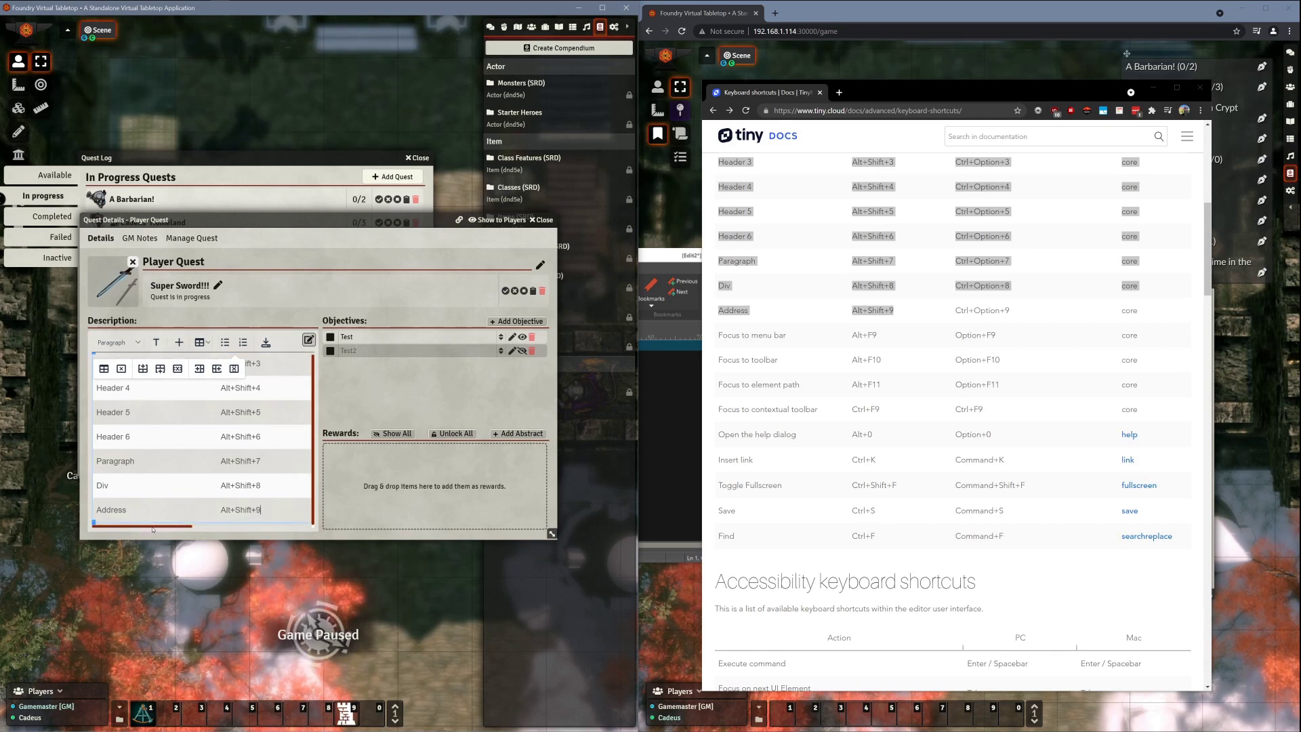
{"action": "left_click_drag", "start_coordinate": [152, 529], "coordinate": [17, 524]}
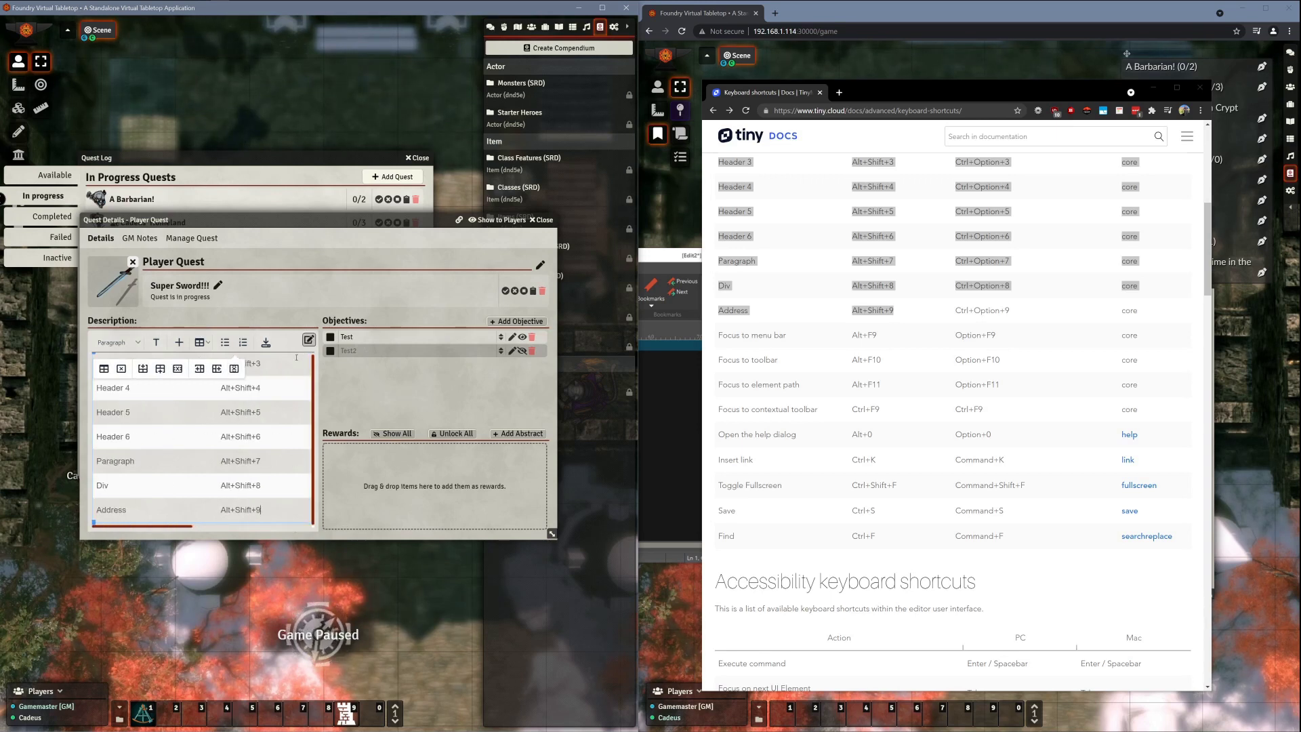
{"action": "key", "text": "ctrl+s"}
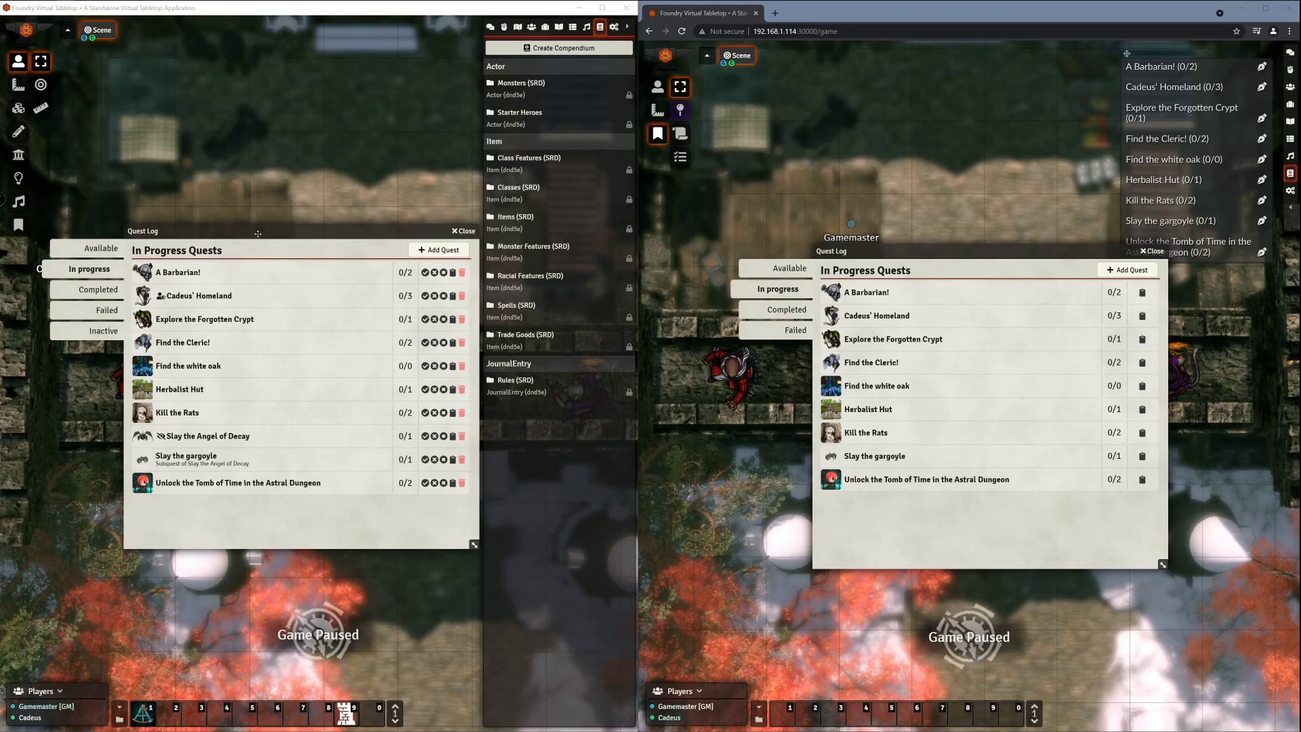
Step: Open the A Barbarian! quest in both the GM and player windows and reveal its hidden "Subdue the barbarian!" objective to players
{"action": "left_click", "coordinate": [212, 272]}
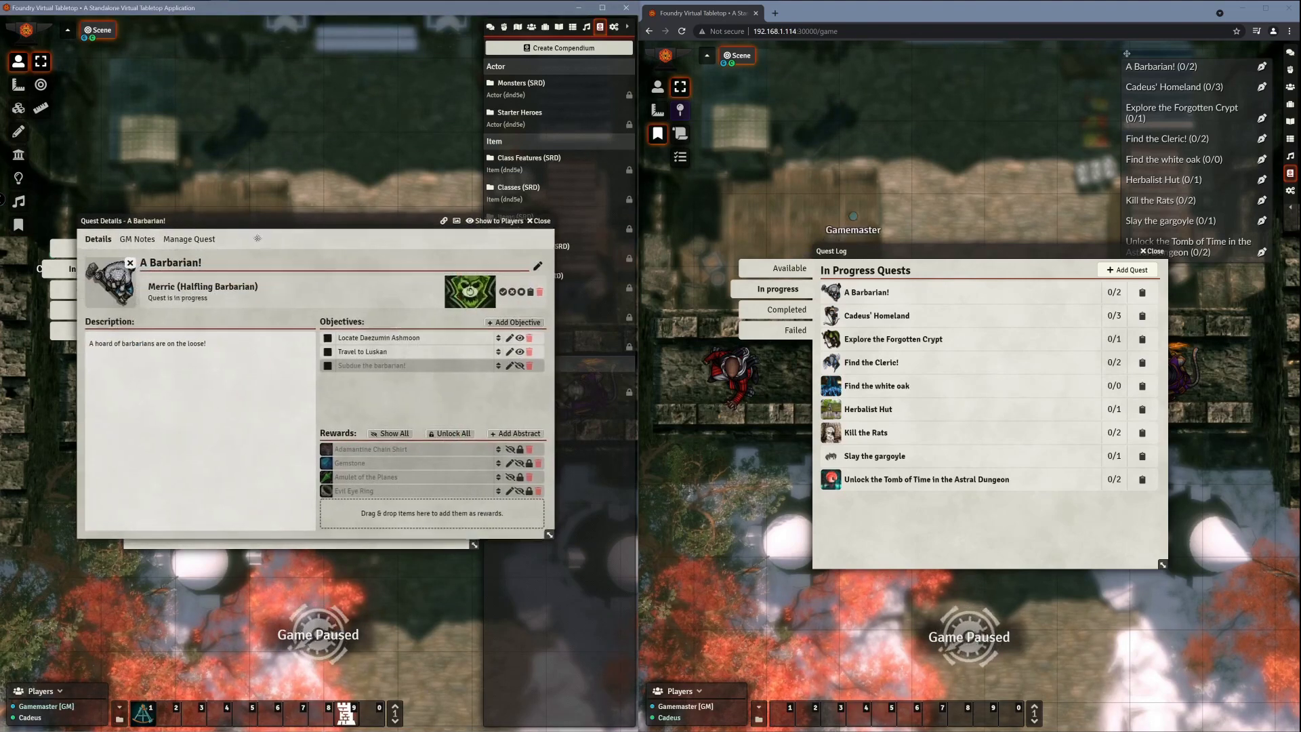
{"action": "left_click_drag", "start_coordinate": [266, 230], "coordinate": [248, 268]}
{"action": "left_click", "coordinate": [875, 294]}
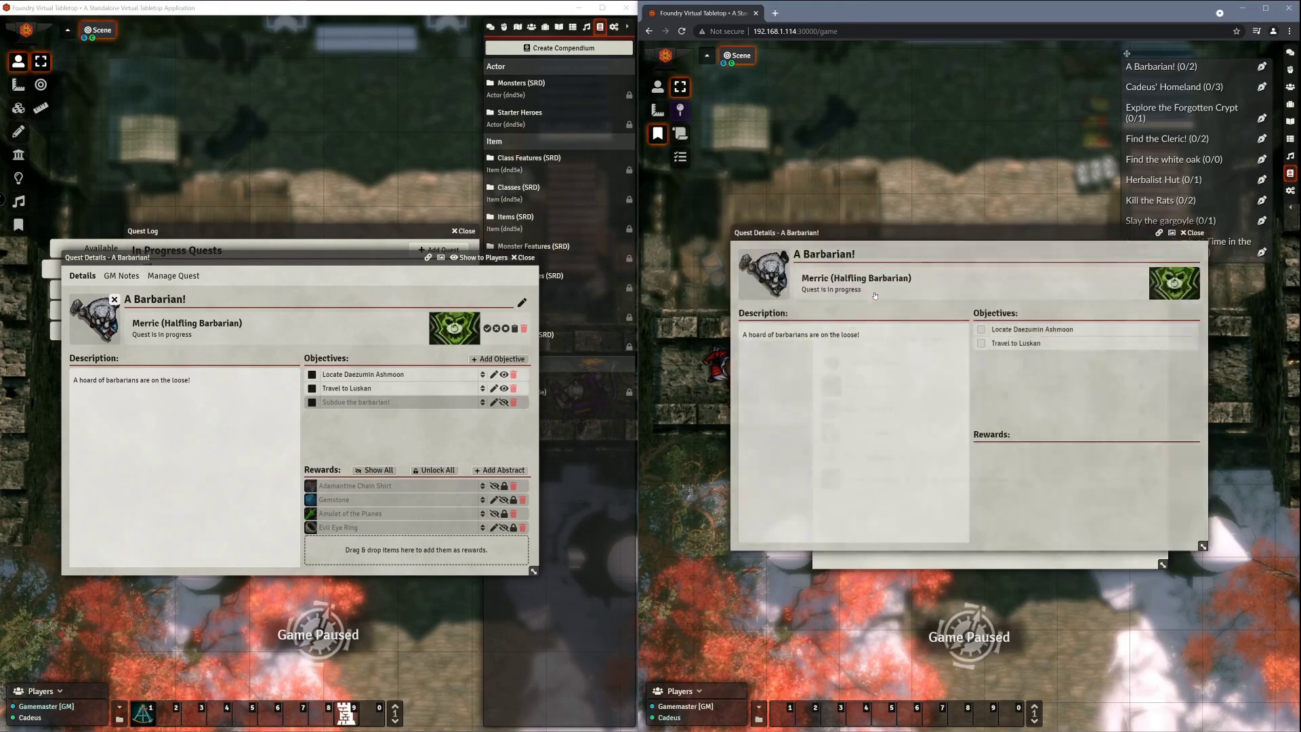
{"action": "left_click_drag", "start_coordinate": [873, 238], "coordinate": [900, 284]}
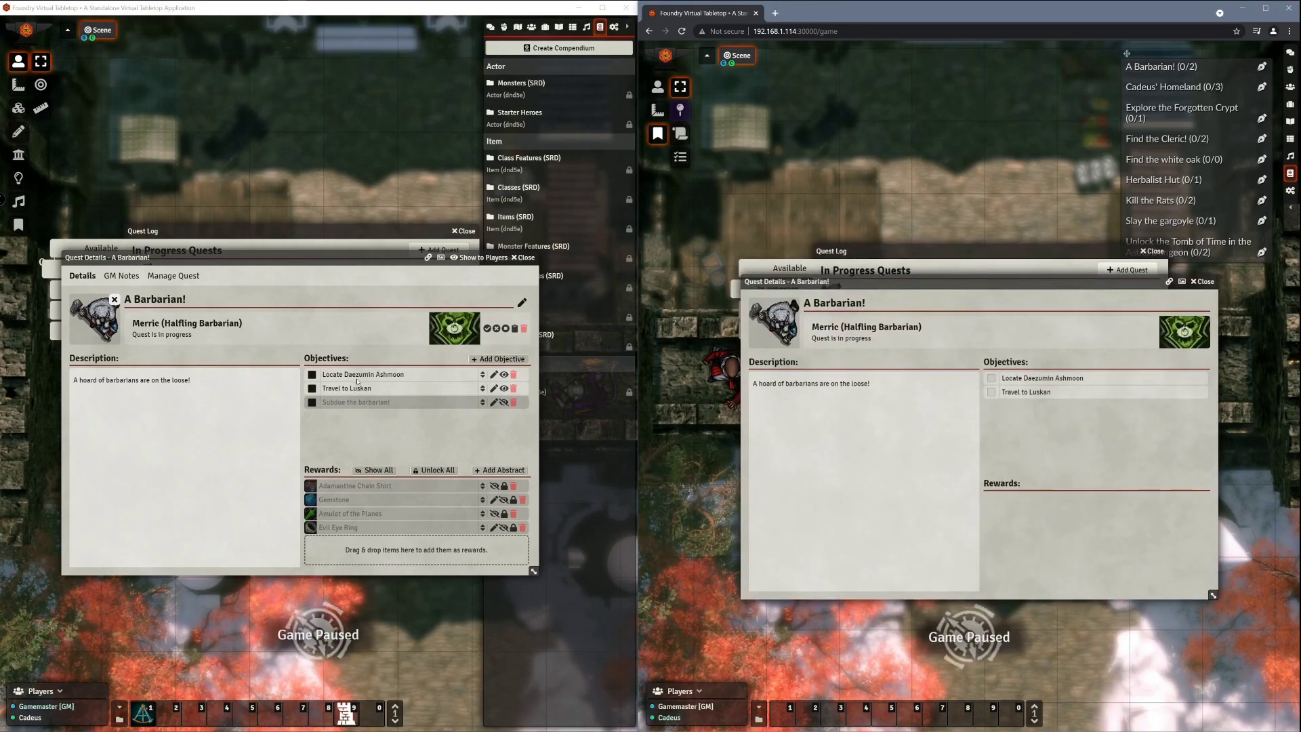
{"action": "left_click", "coordinate": [501, 403]}
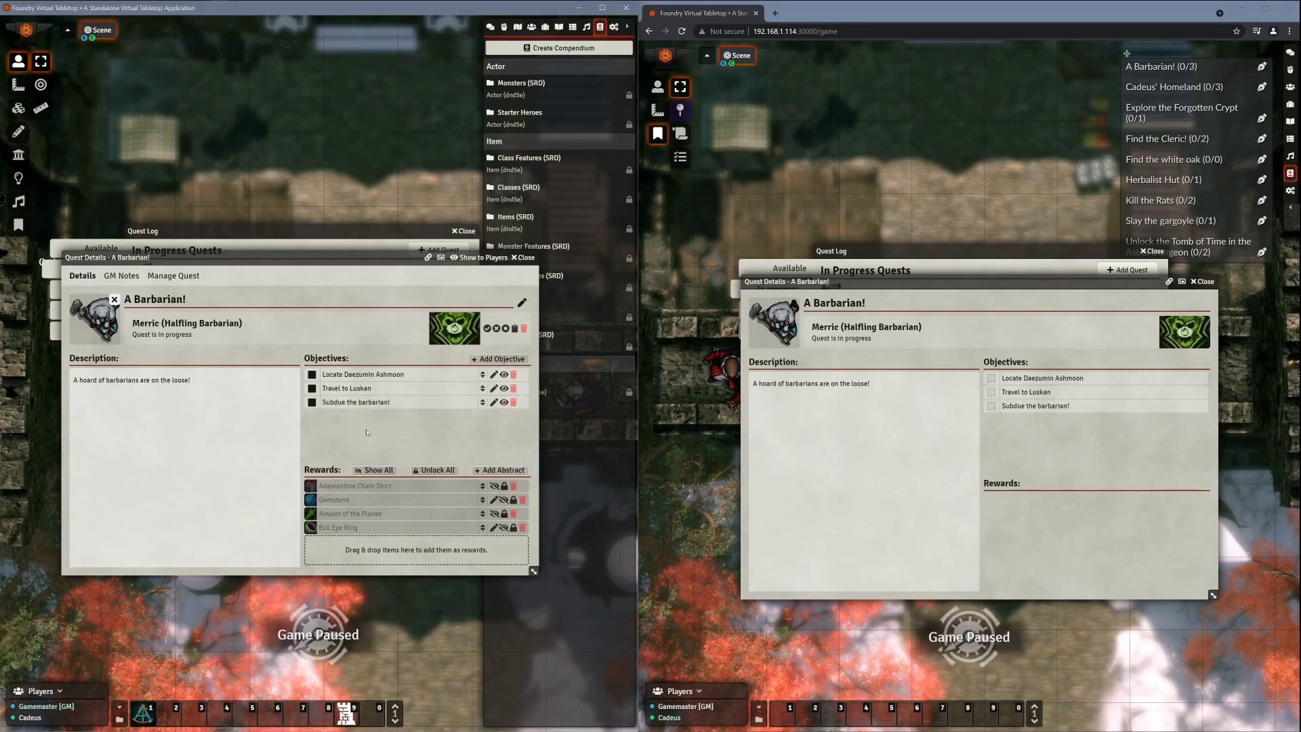
Step: Reveal all rewards of the A Barbarian! quest to players and unlock them
{"action": "left_click", "coordinate": [372, 470]}
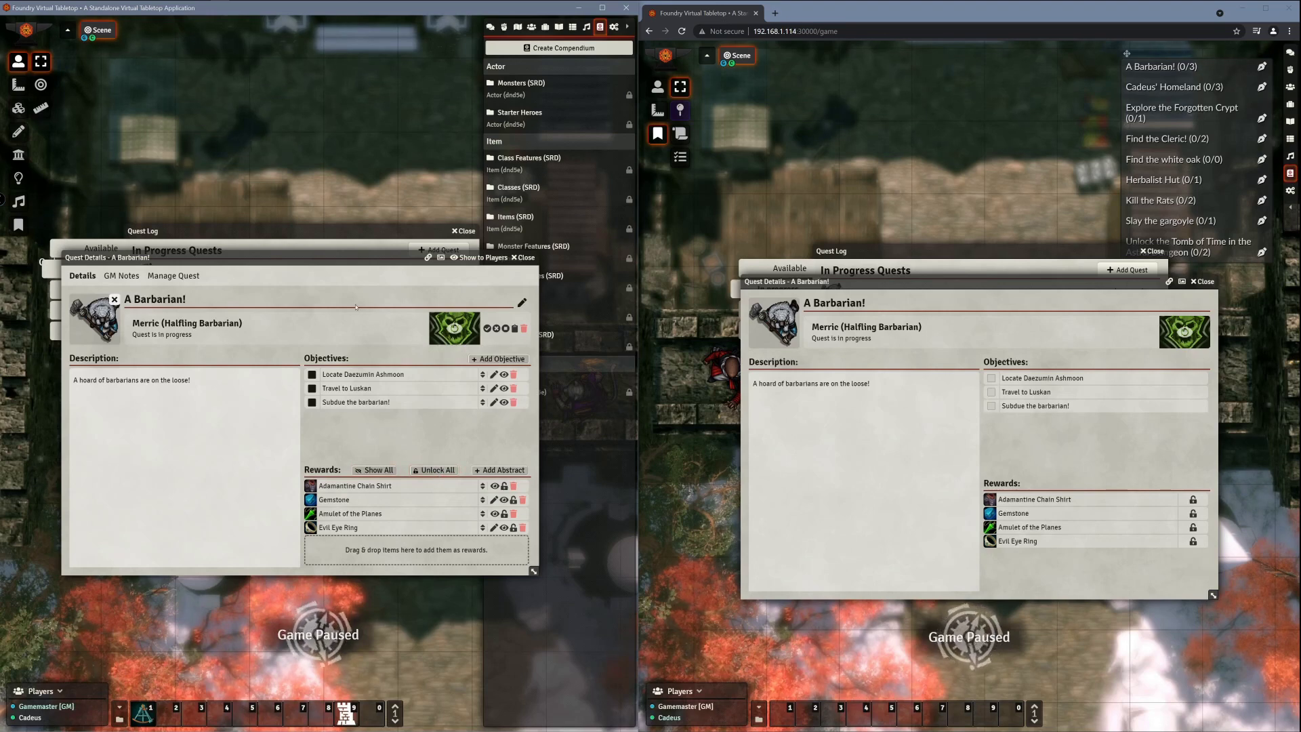
{"action": "mouse_move", "coordinate": [393, 259]}
{"action": "left_mouse_down"}
{"action": "mouse_move", "coordinate": [374, 287]}
{"action": "mouse_move", "coordinate": [385, 277]}
{"action": "left_mouse_up"}
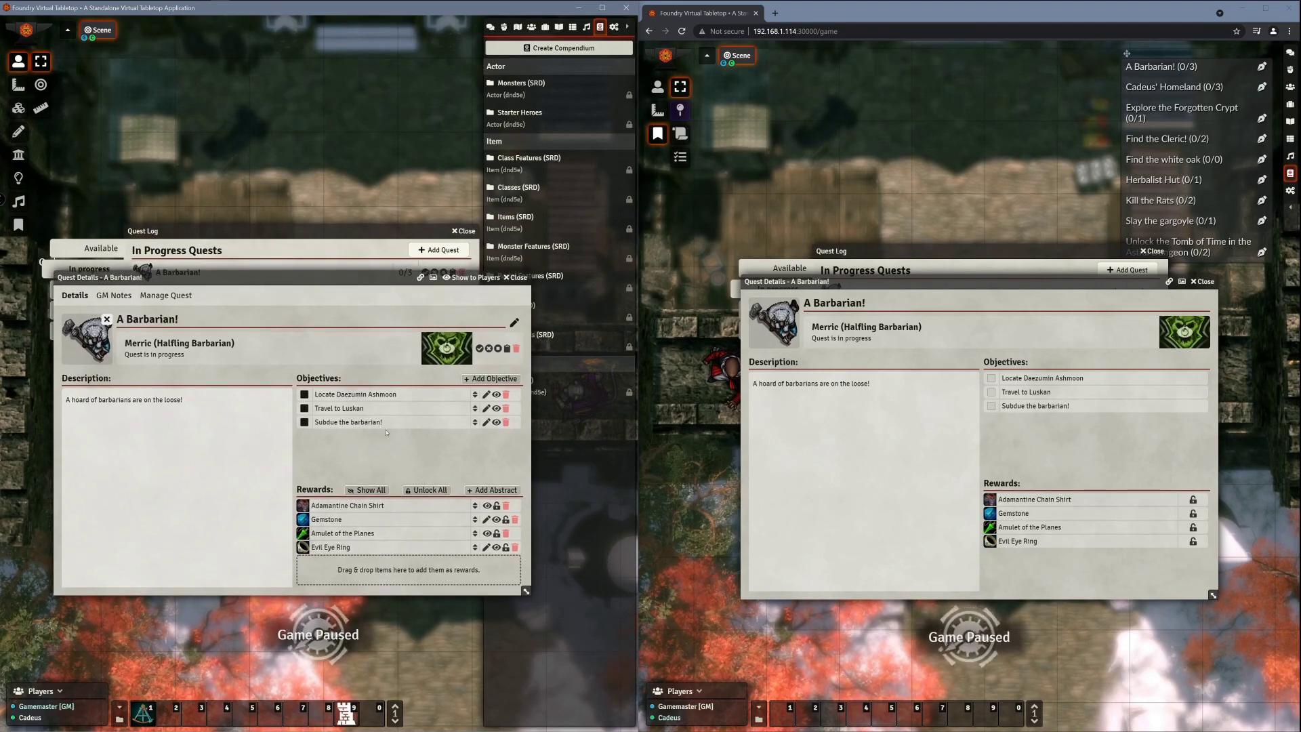
Step: Enable player reward dragging and reward drop notifications in the Forien's Quest Log module settings and save them
{"action": "left_click", "coordinate": [614, 28]}
{"action": "left_click", "coordinate": [554, 120]}
{"action": "left_click", "coordinate": [378, 124]}
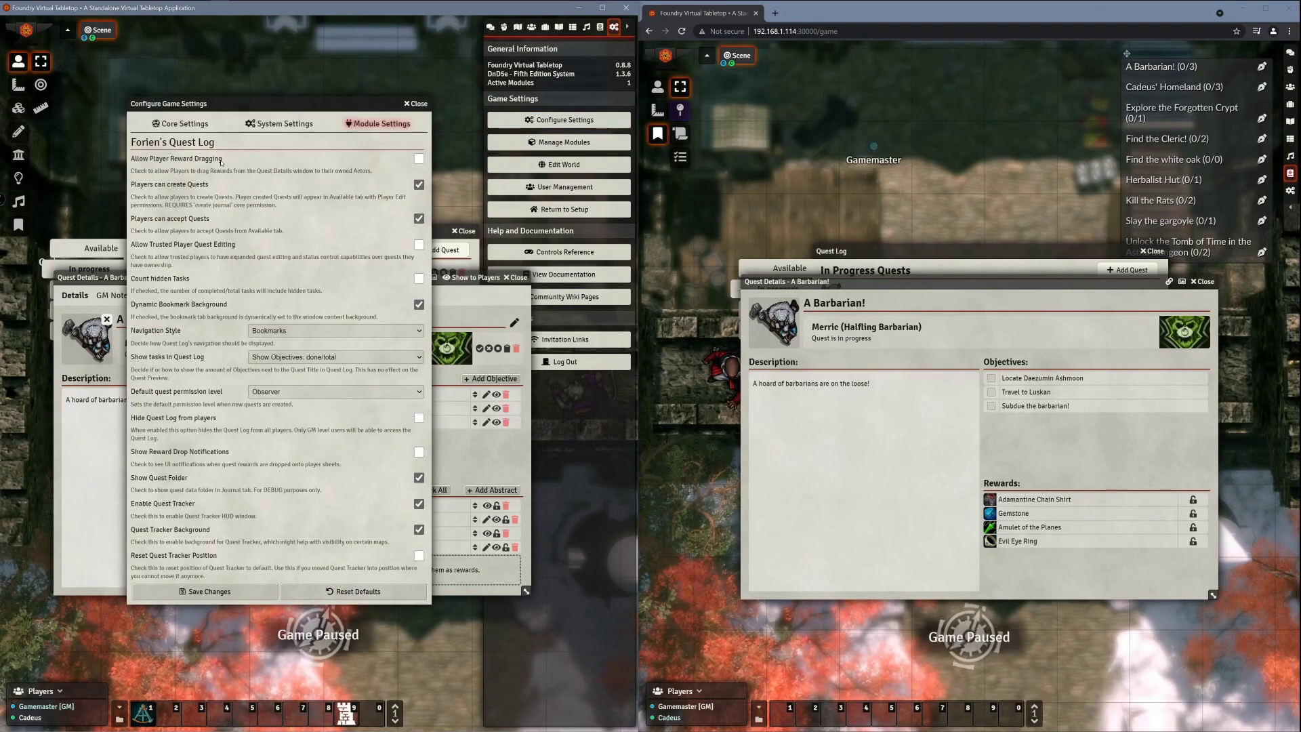
{"action": "left_click", "coordinate": [418, 159]}
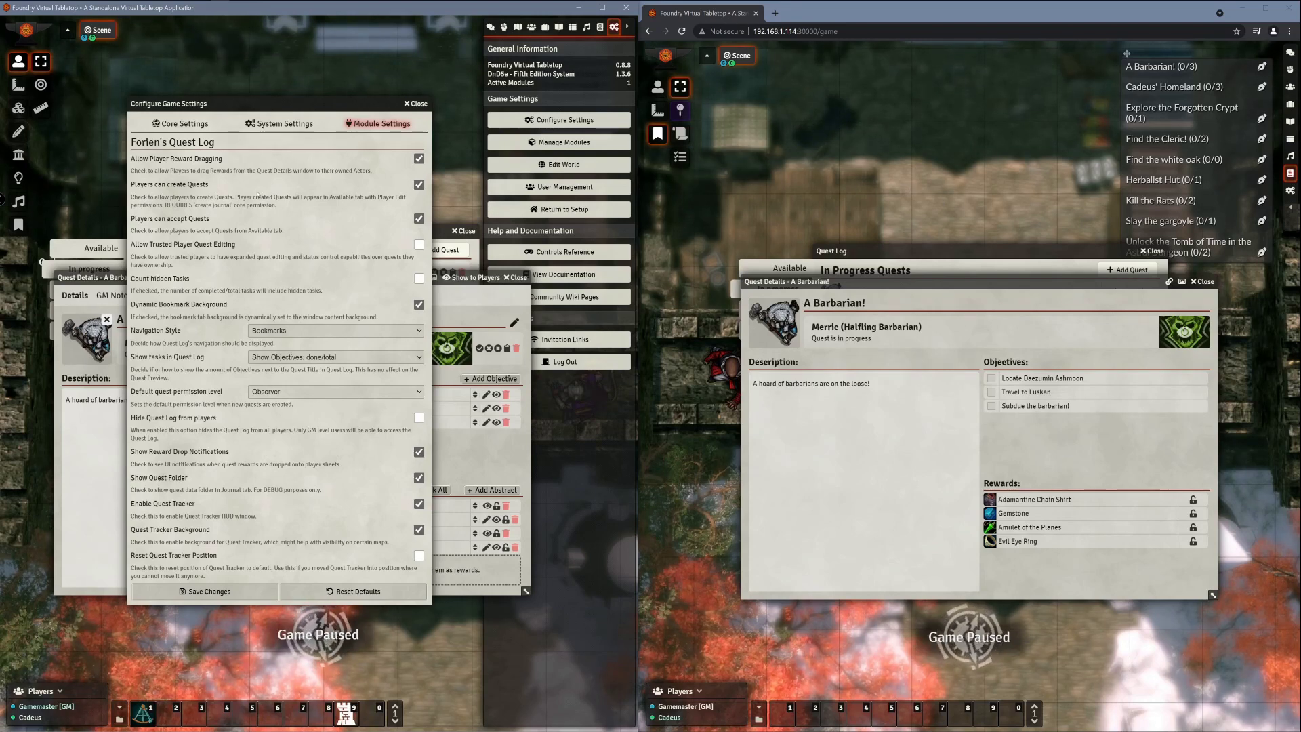
{"action": "left_click", "coordinate": [203, 591]}
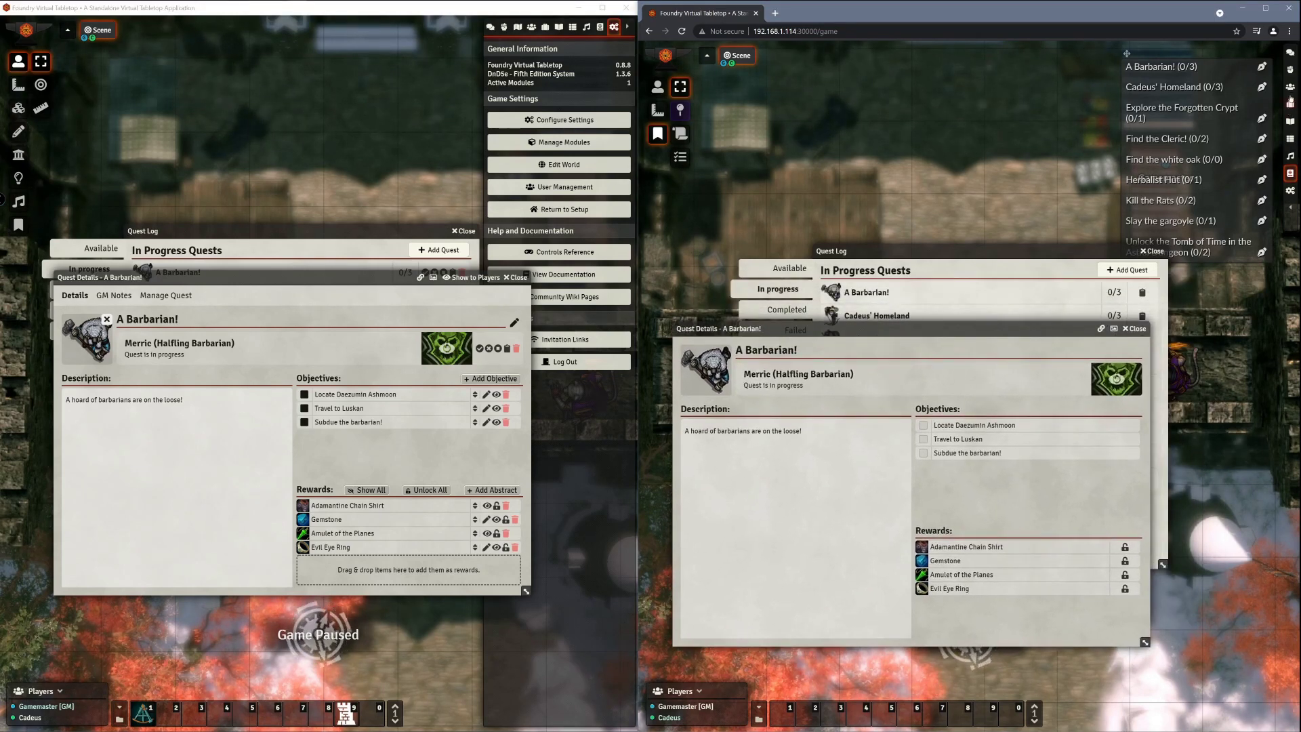
Step: Check the available actors in the player window and show the actor directory in the GM window
{"action": "left_click", "coordinate": [1291, 88]}
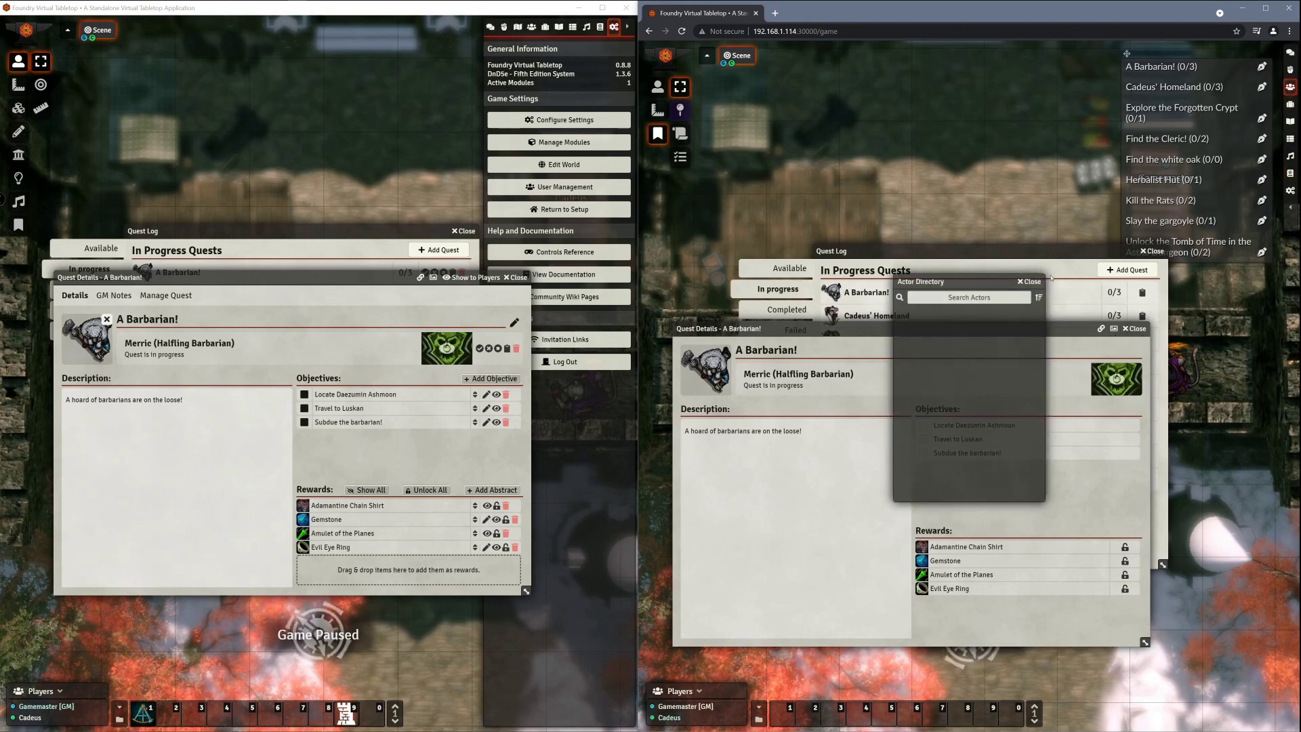
{"action": "left_click", "coordinate": [1283, 86]}
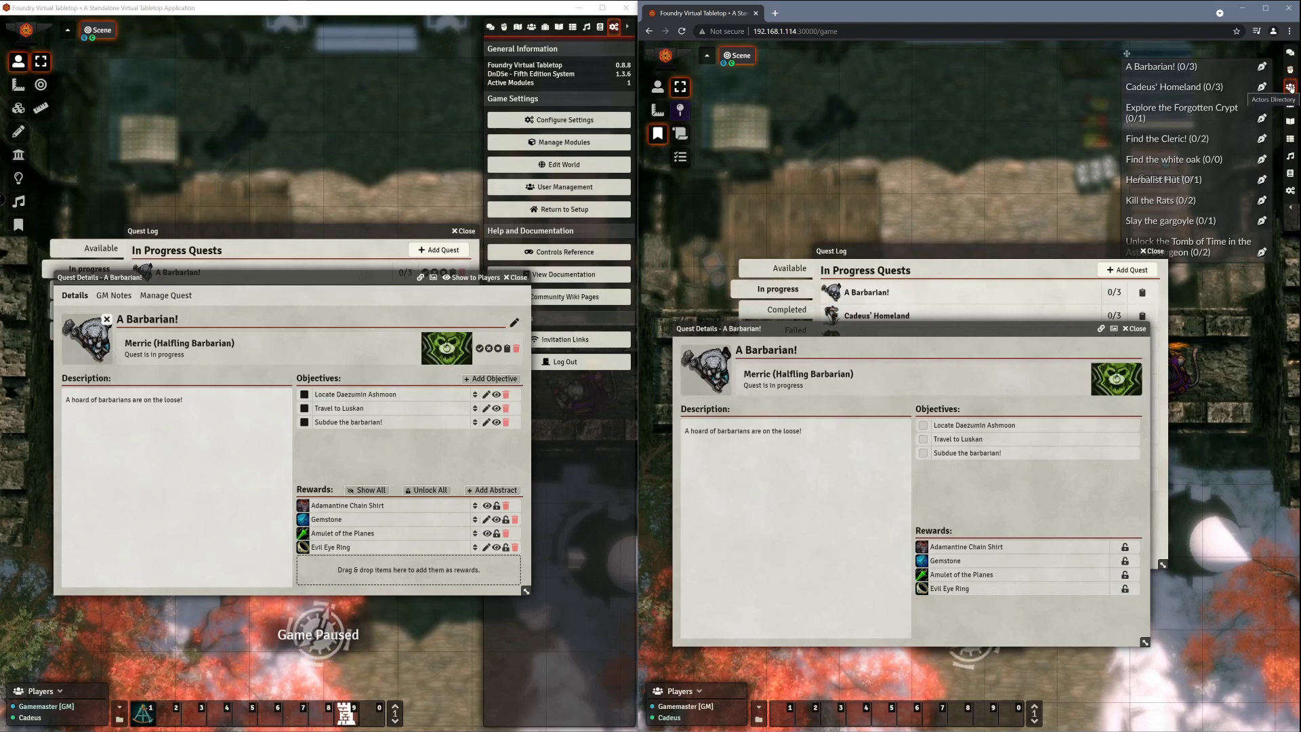
{"action": "left_click", "coordinate": [532, 28]}
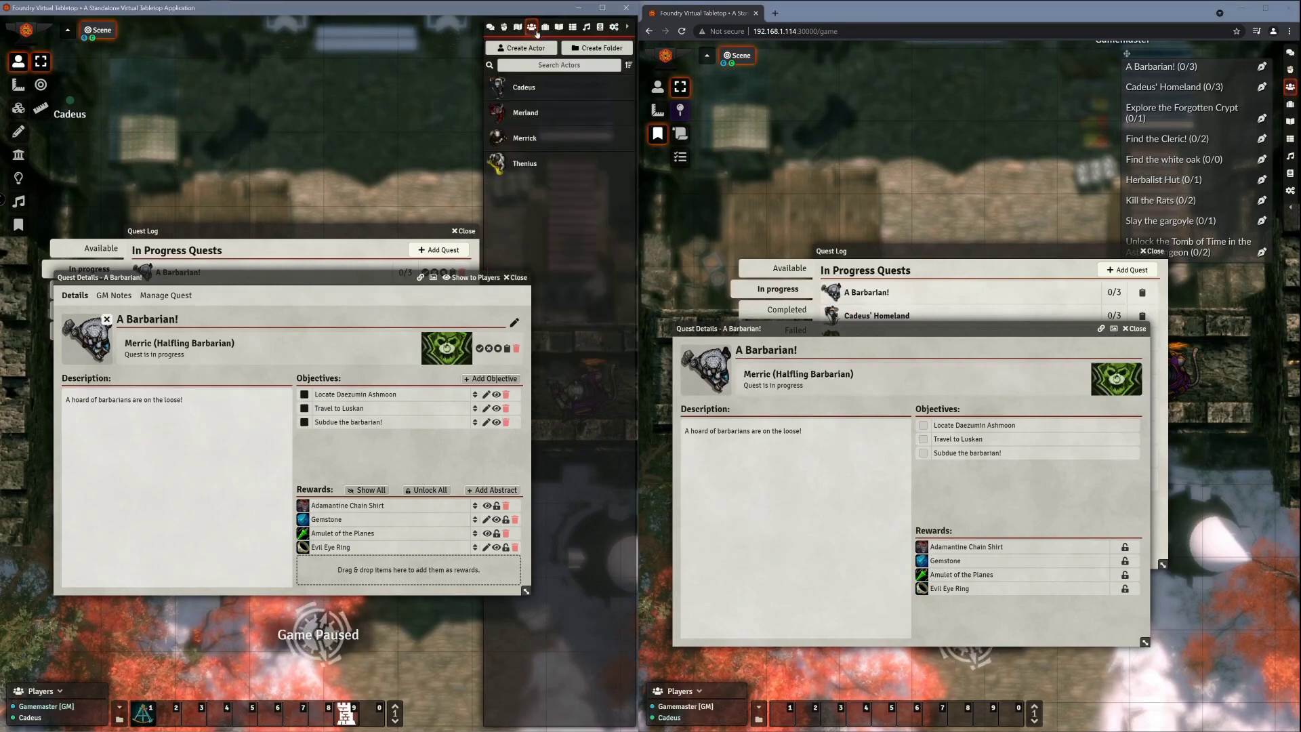
{"action": "right_click", "coordinate": [521, 88]}
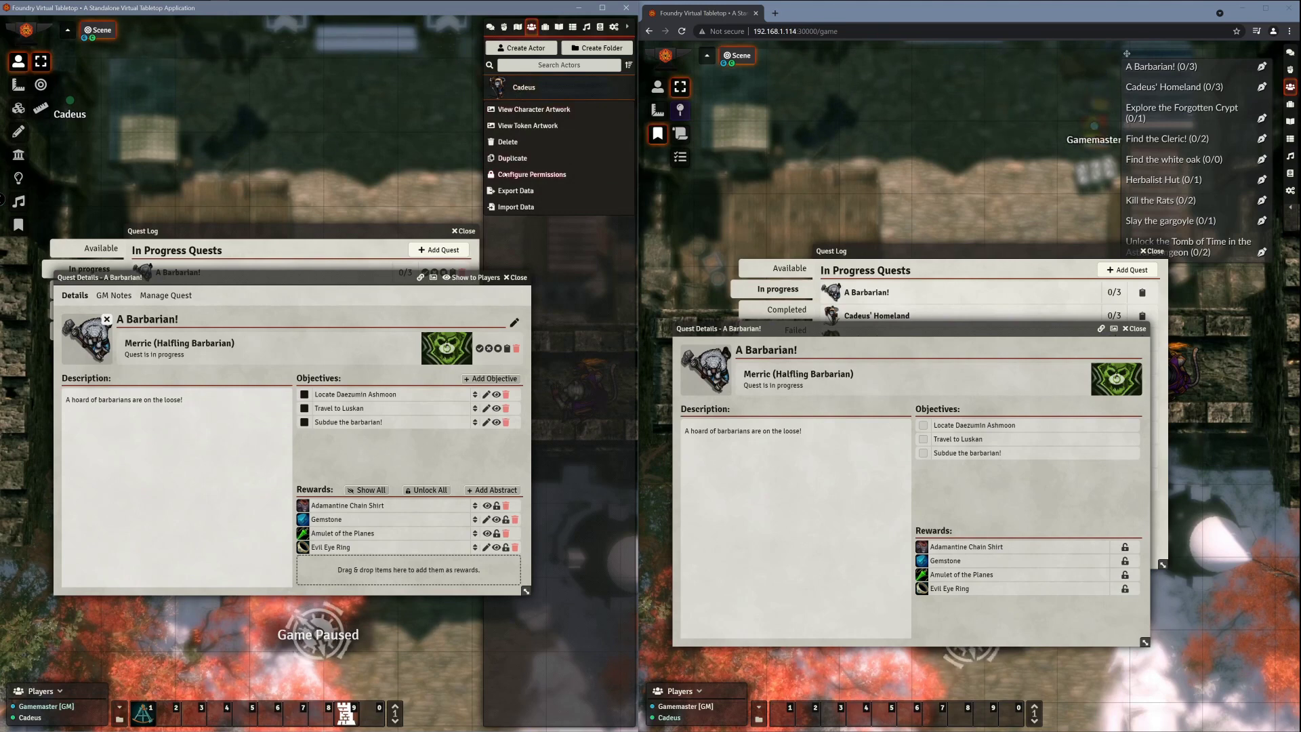
{"action": "left_click", "coordinate": [515, 174]}
{"action": "left_click", "coordinate": [360, 141]}
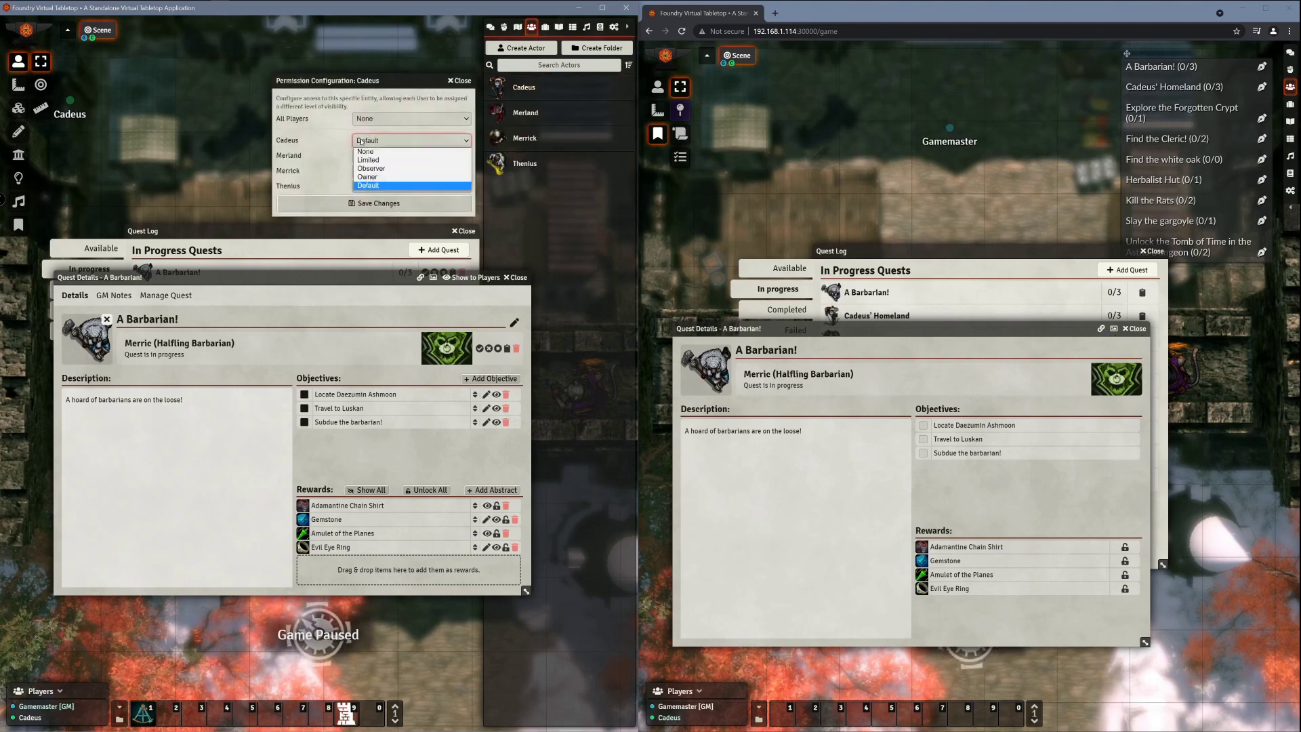
{"action": "left_click", "coordinate": [367, 178]}
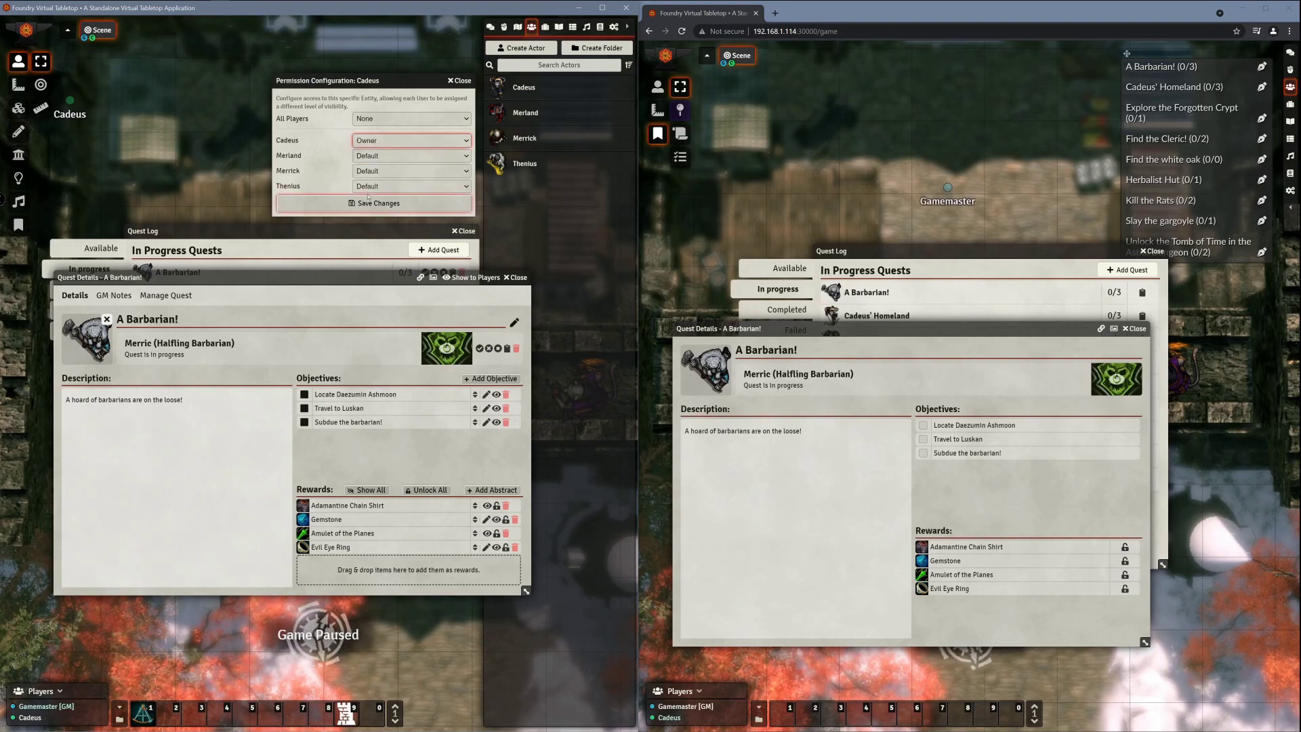
{"action": "left_click", "coordinate": [371, 138]}
{"action": "left_click", "coordinate": [441, 107]}
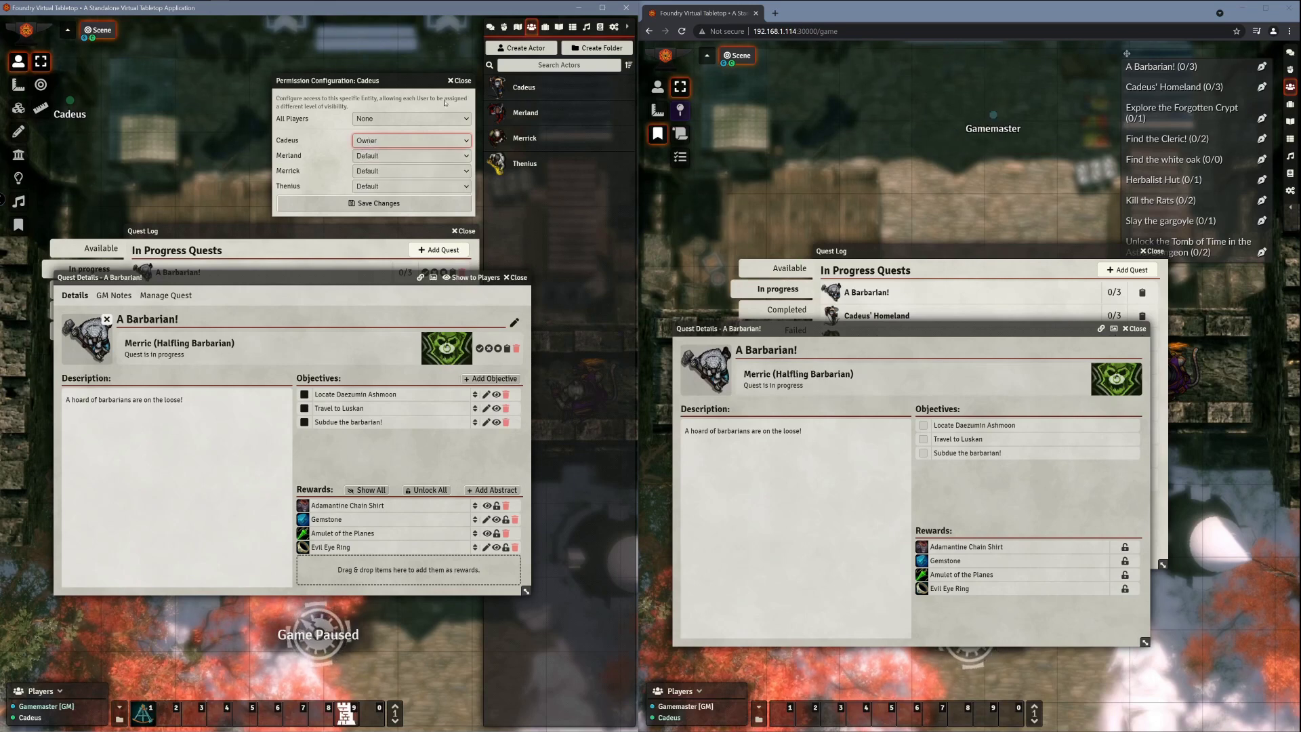
{"action": "left_click", "coordinate": [460, 81]}
Step: Give the player Cadeus Owner permission on the Cadeus actor and save the permissions
{"action": "right_click", "coordinate": [519, 88]}
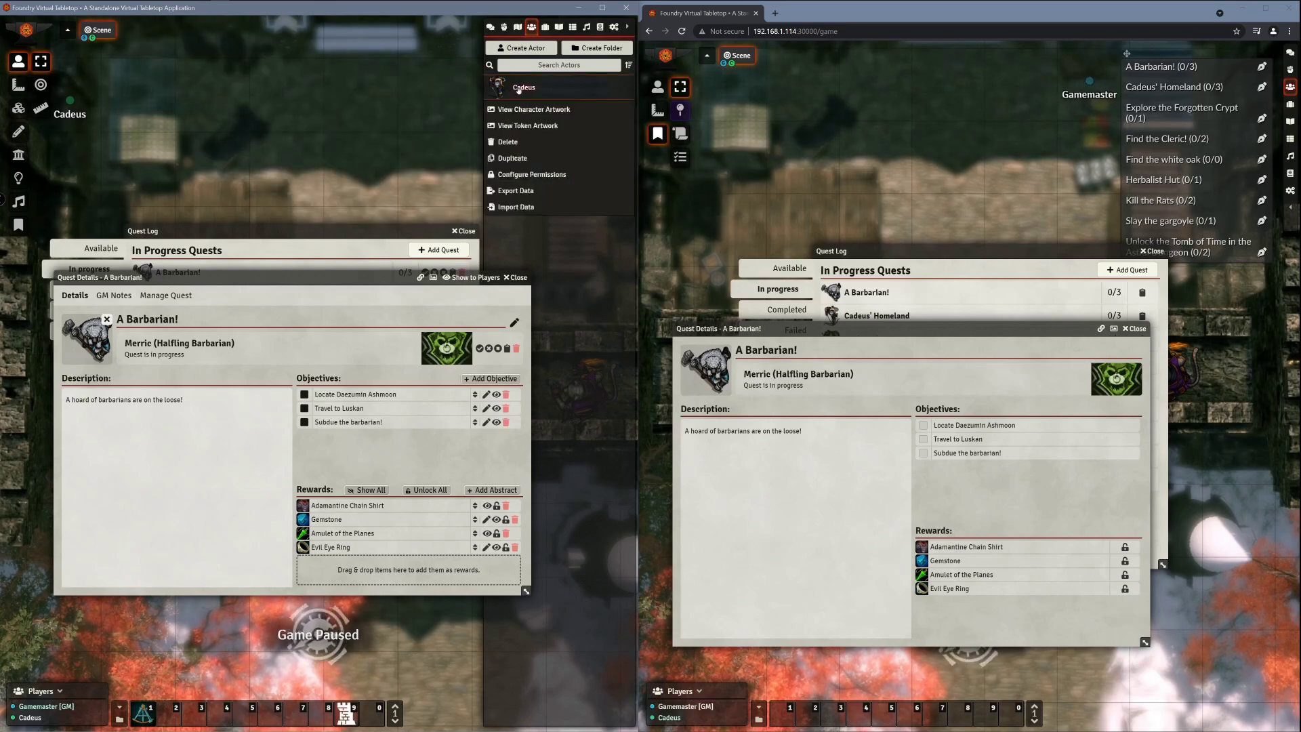
{"action": "left_click", "coordinate": [514, 175]}
{"action": "left_click", "coordinate": [371, 140]}
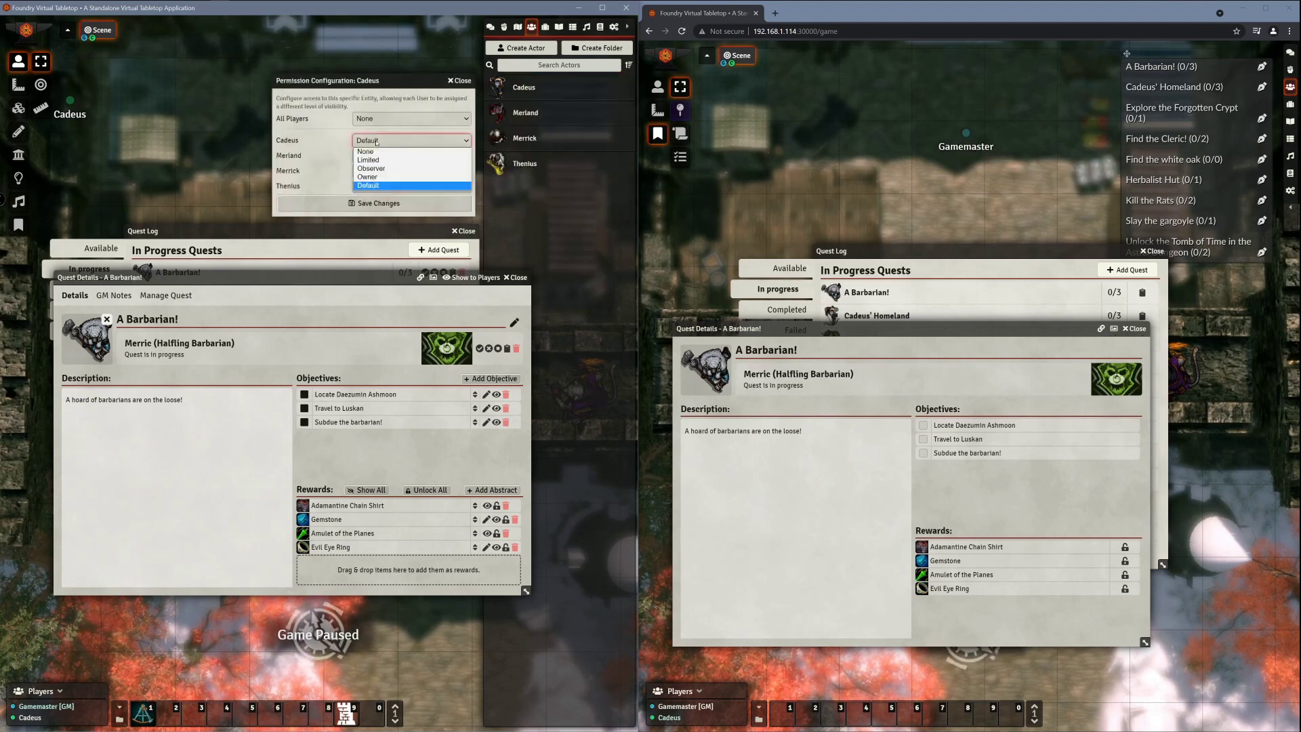
{"action": "left_click", "coordinate": [366, 176]}
{"action": "left_click", "coordinate": [407, 171]}
{"action": "left_click", "coordinate": [322, 203]}
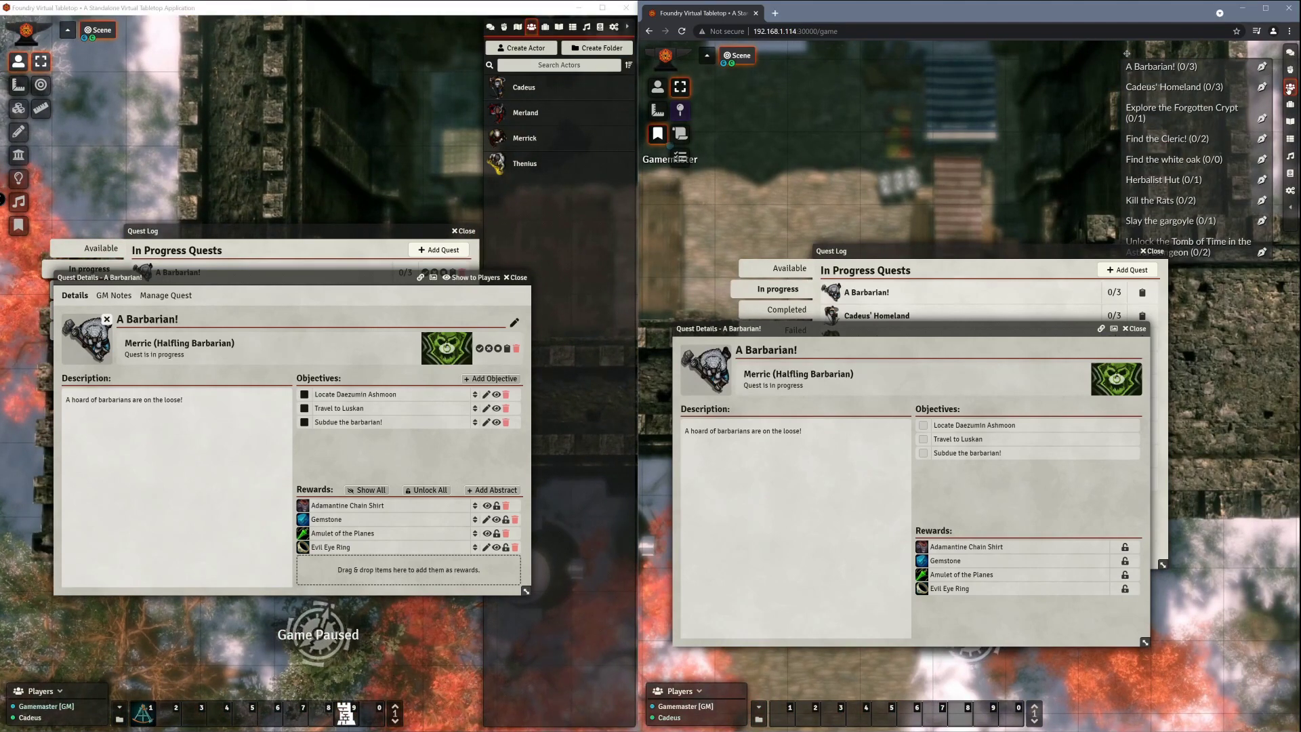
Step: Open the Cadeus character sheet in the player window and arrange it beside the A Barbarian! quest details
{"action": "left_click", "coordinate": [1289, 208]}
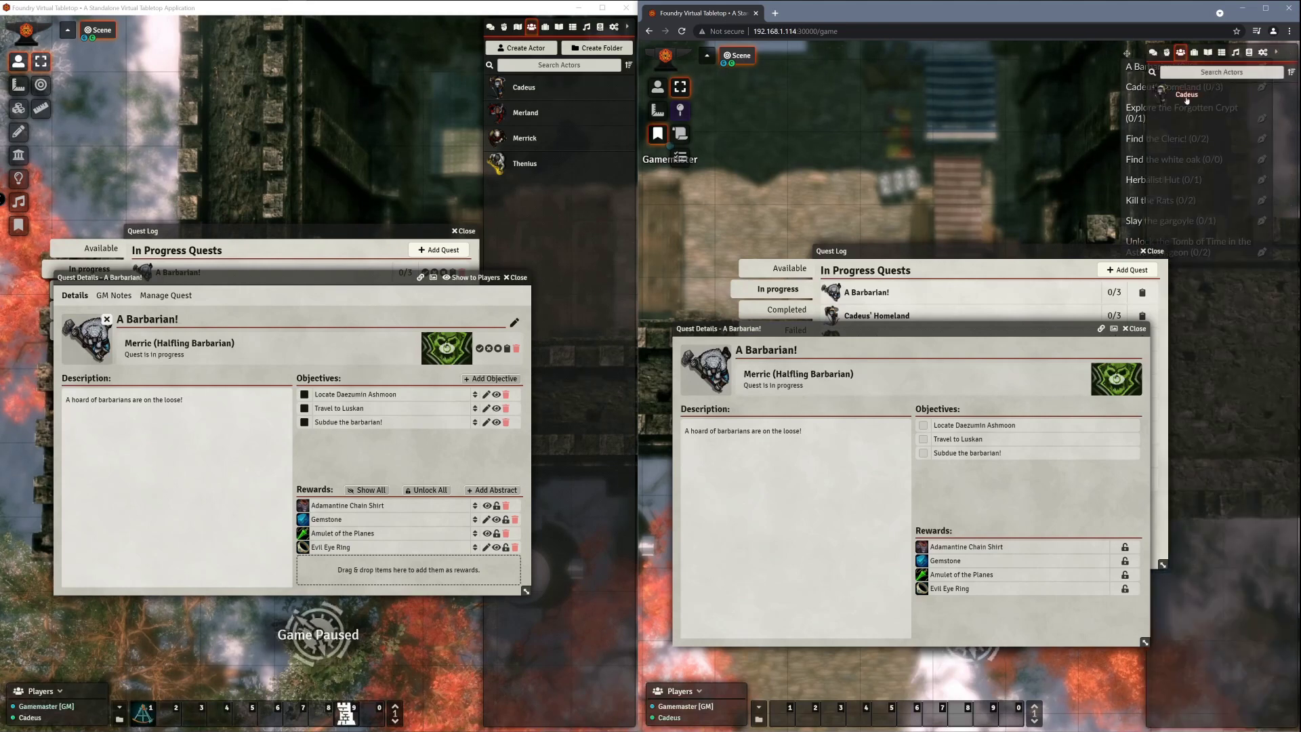
{"action": "left_click", "coordinate": [1186, 95]}
{"action": "left_click_drag", "start_coordinate": [947, 224], "coordinate": [1041, 159]}
{"action": "left_click", "coordinate": [751, 330]}
{"action": "left_click_drag", "start_coordinate": [750, 330], "coordinate": [748, 336]}
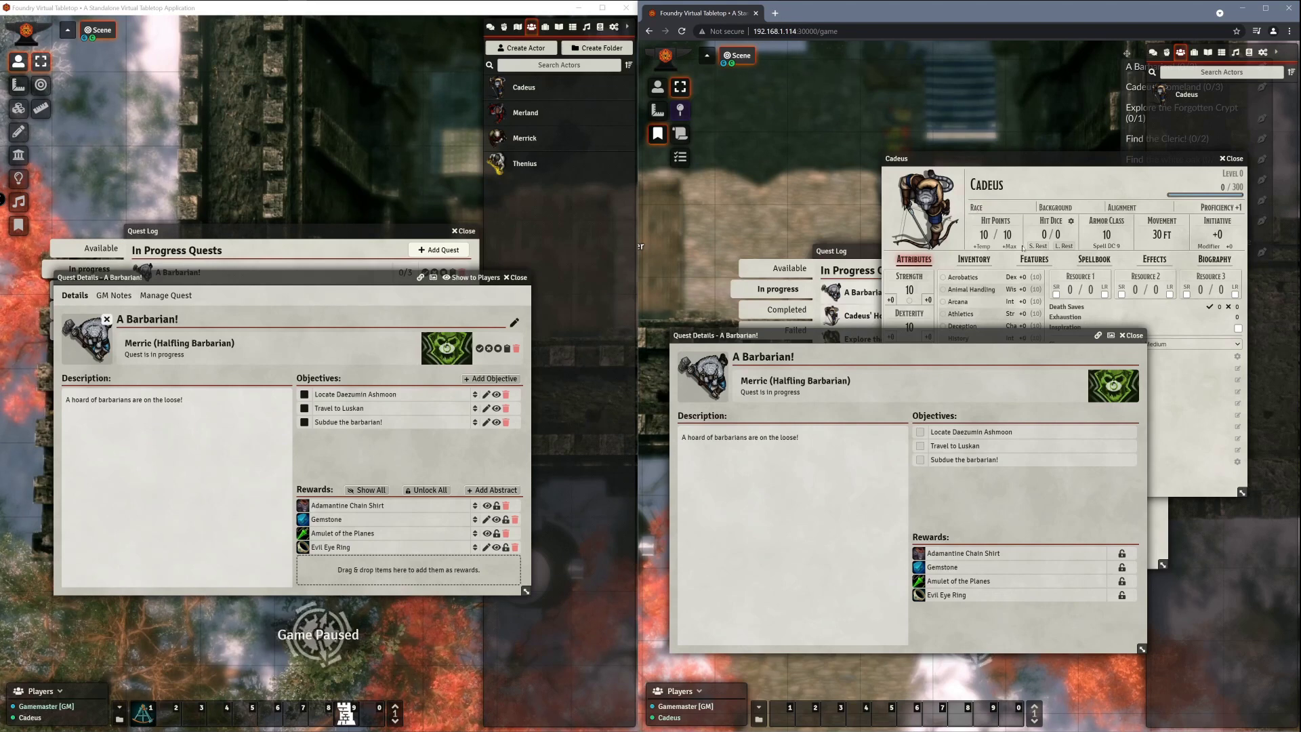
Step: Transfer the Adamantine Chain Shirt from the quest rewards to Cadeus' inventory in the player window
{"action": "left_click", "coordinate": [965, 262]}
{"action": "left_click", "coordinate": [965, 260]}
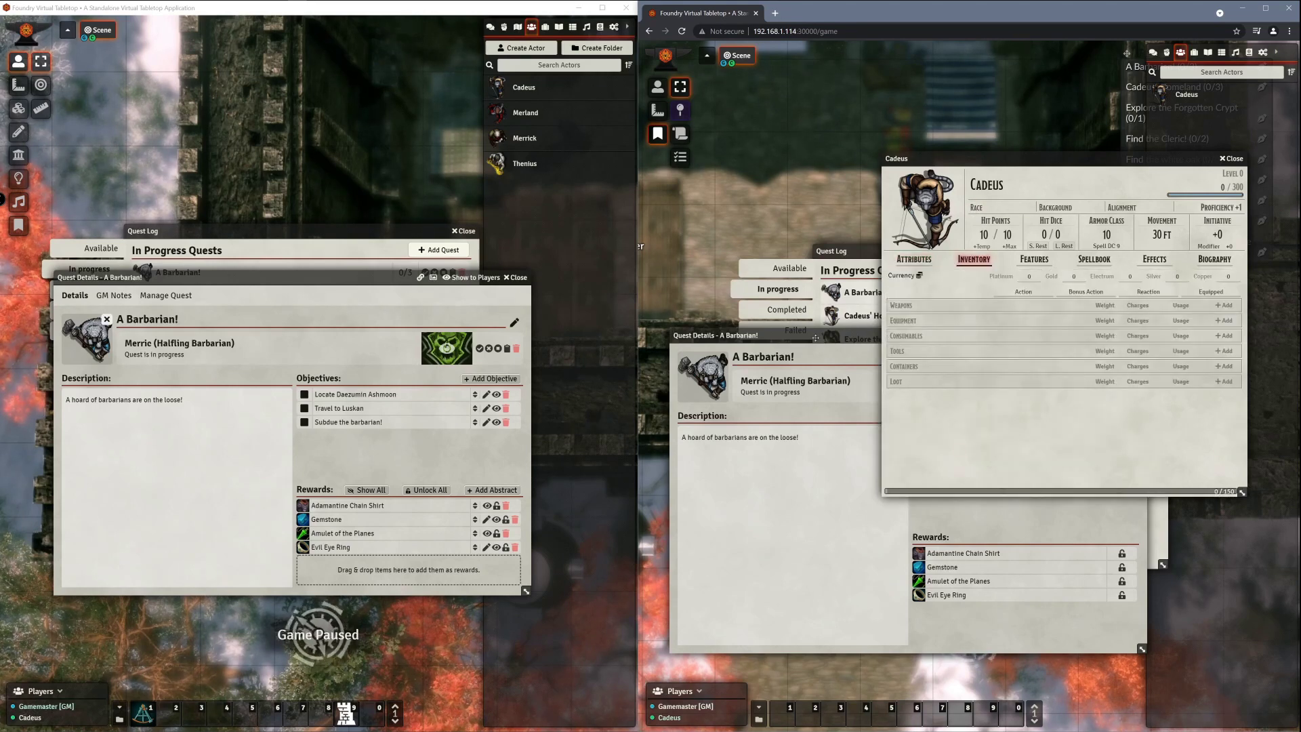
{"action": "left_click_drag", "start_coordinate": [816, 340], "coordinate": [801, 381]}
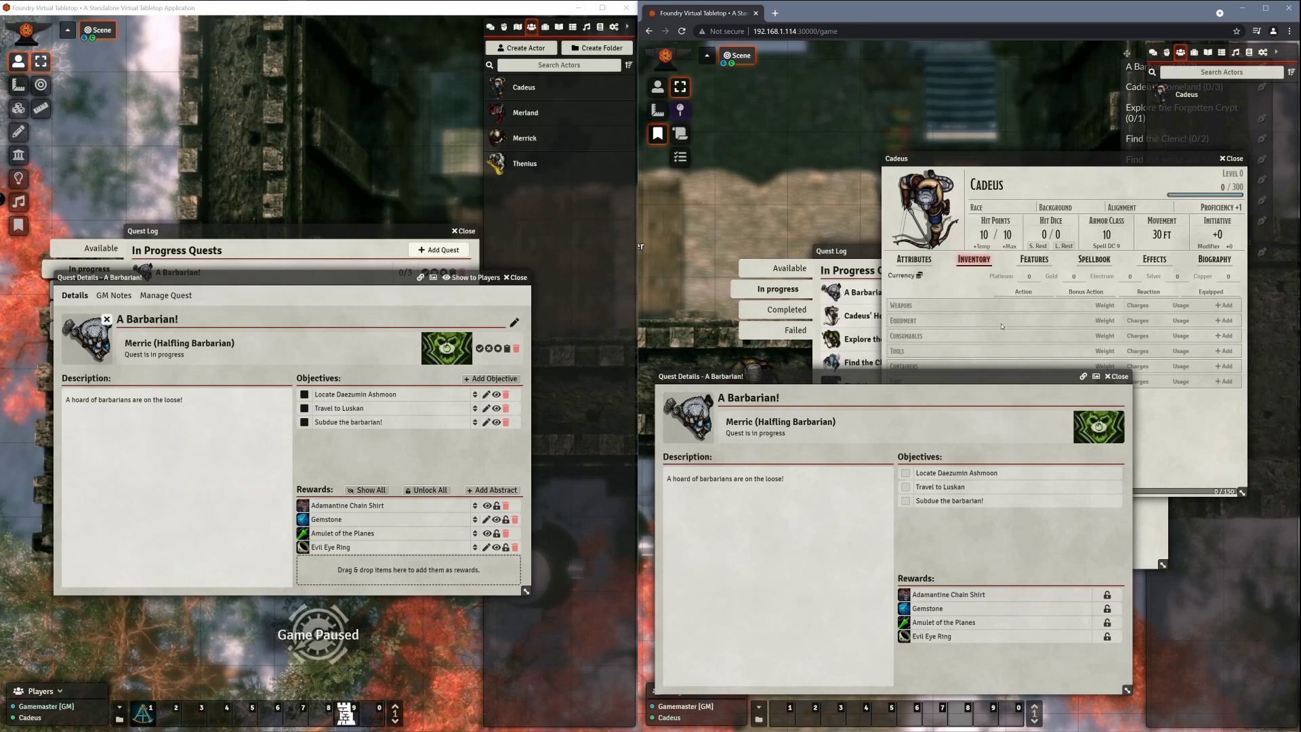
{"action": "left_click_drag", "start_coordinate": [962, 594], "coordinate": [977, 321]}
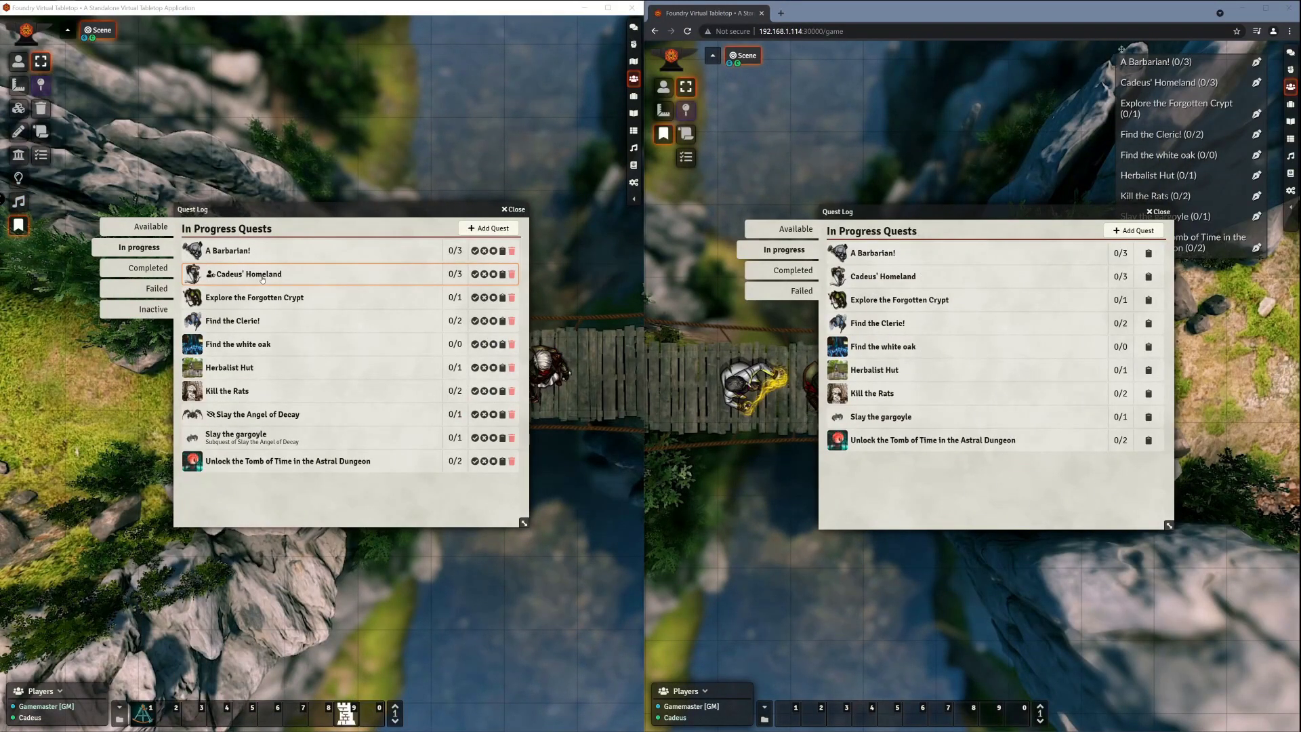
Step: Open the GM notes of Cadeus' Homeland for editing and view the same quest in the player window
{"action": "left_click", "coordinate": [262, 274]}
{"action": "left_click", "coordinate": [150, 240]}
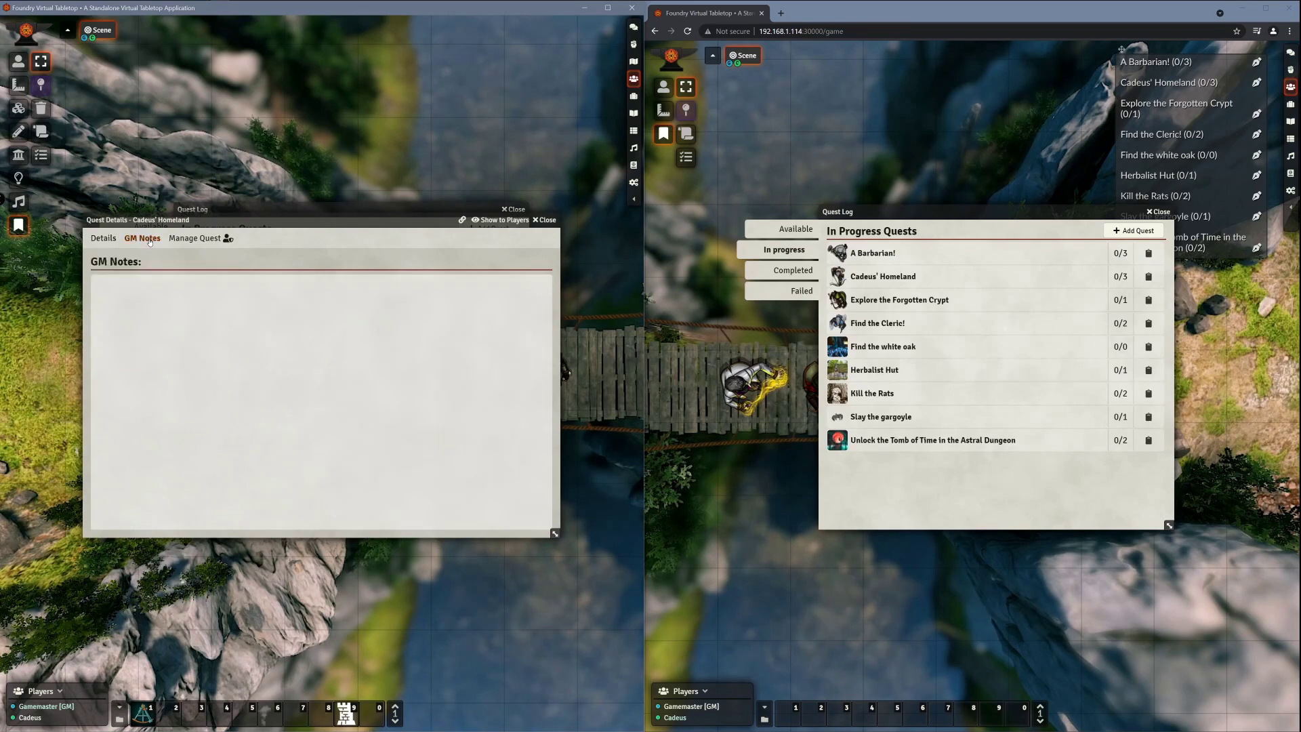
{"action": "left_click", "coordinate": [543, 285]}
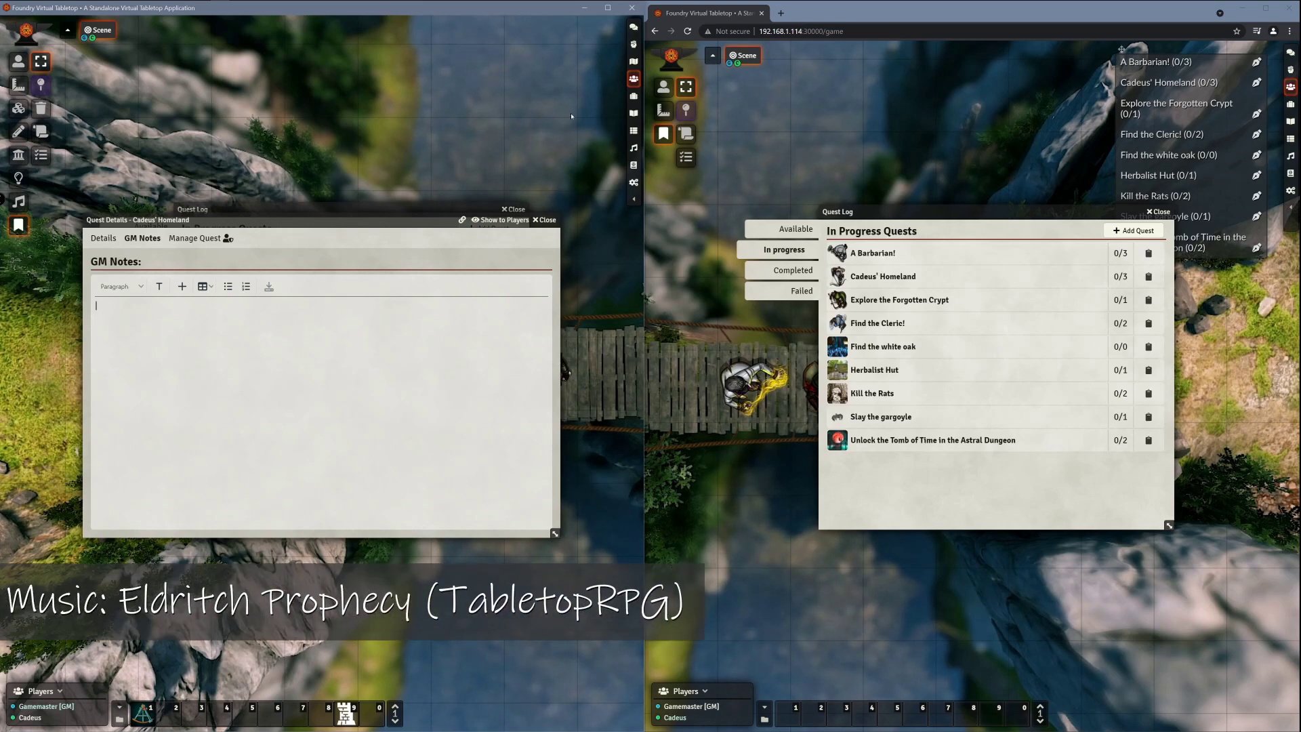
{"action": "left_click", "coordinate": [265, 333]}
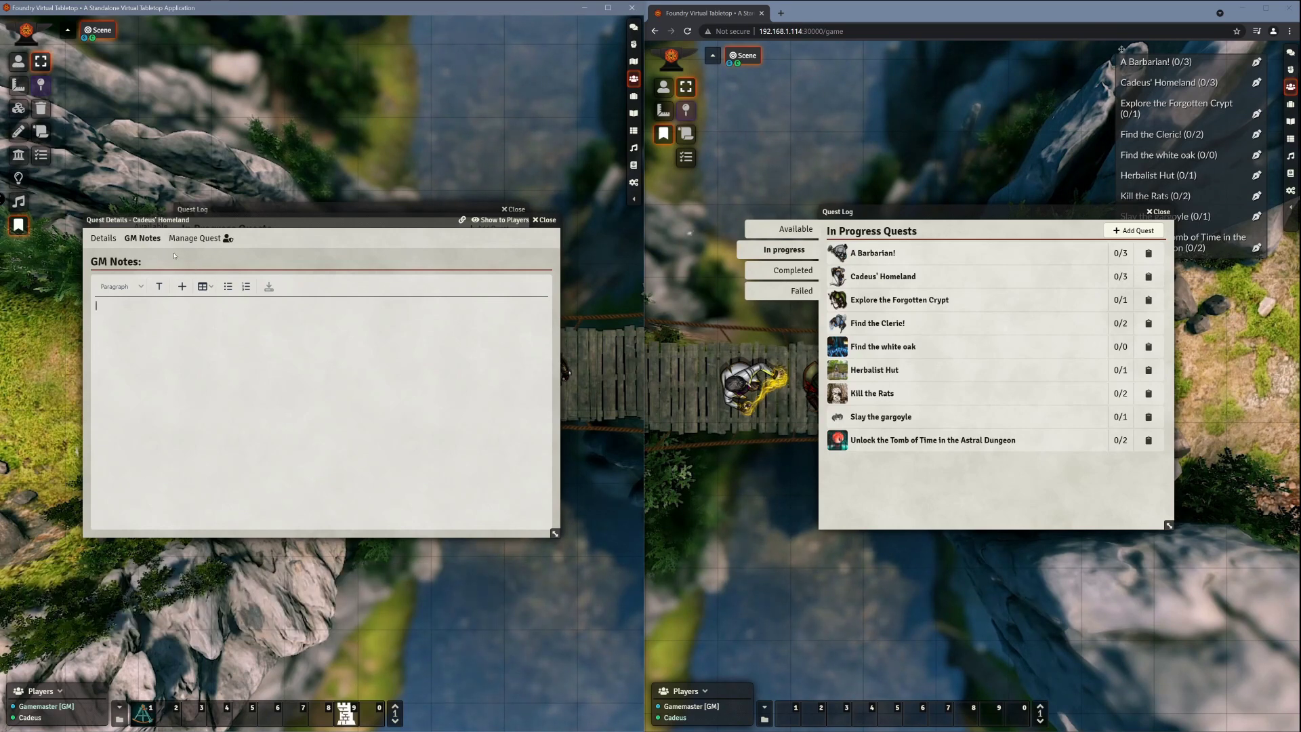
{"action": "left_click", "coordinate": [880, 277]}
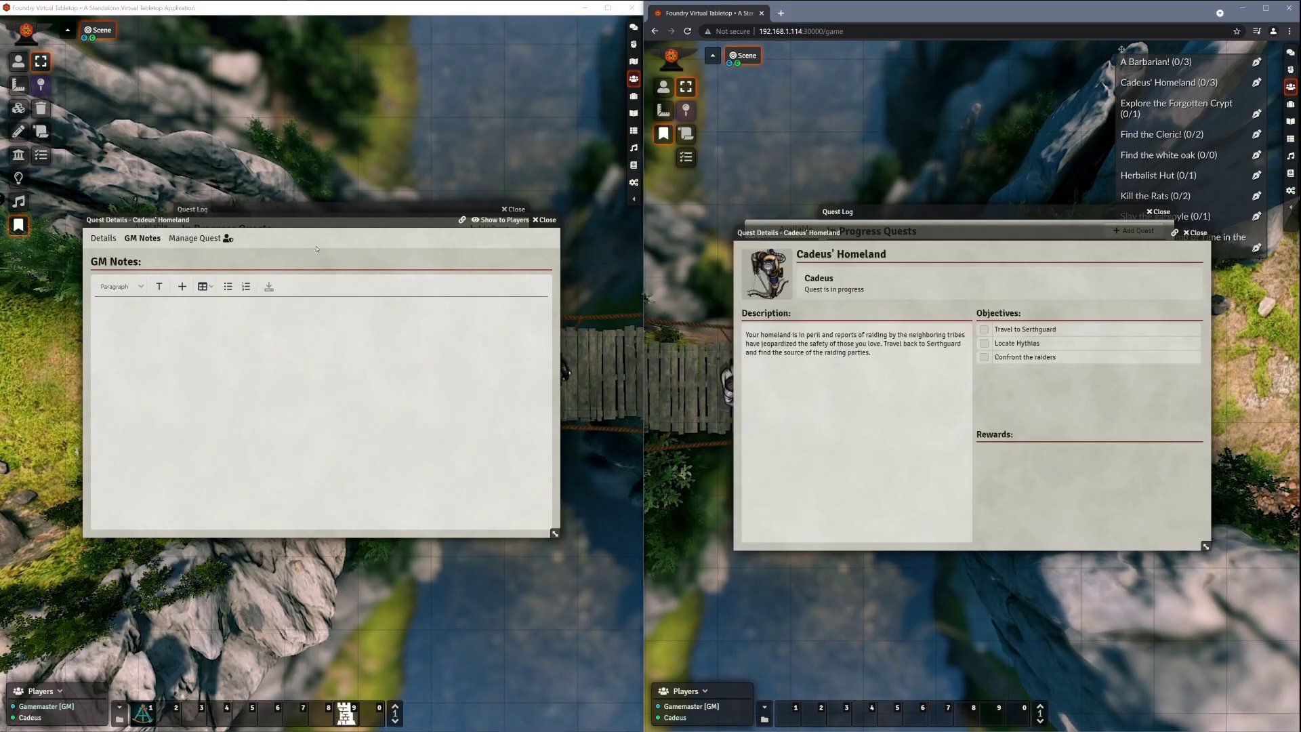
Step: Open the management settings of Cadeus' Homeland in the GM window and start choosing its splash art
{"action": "left_click", "coordinate": [190, 238]}
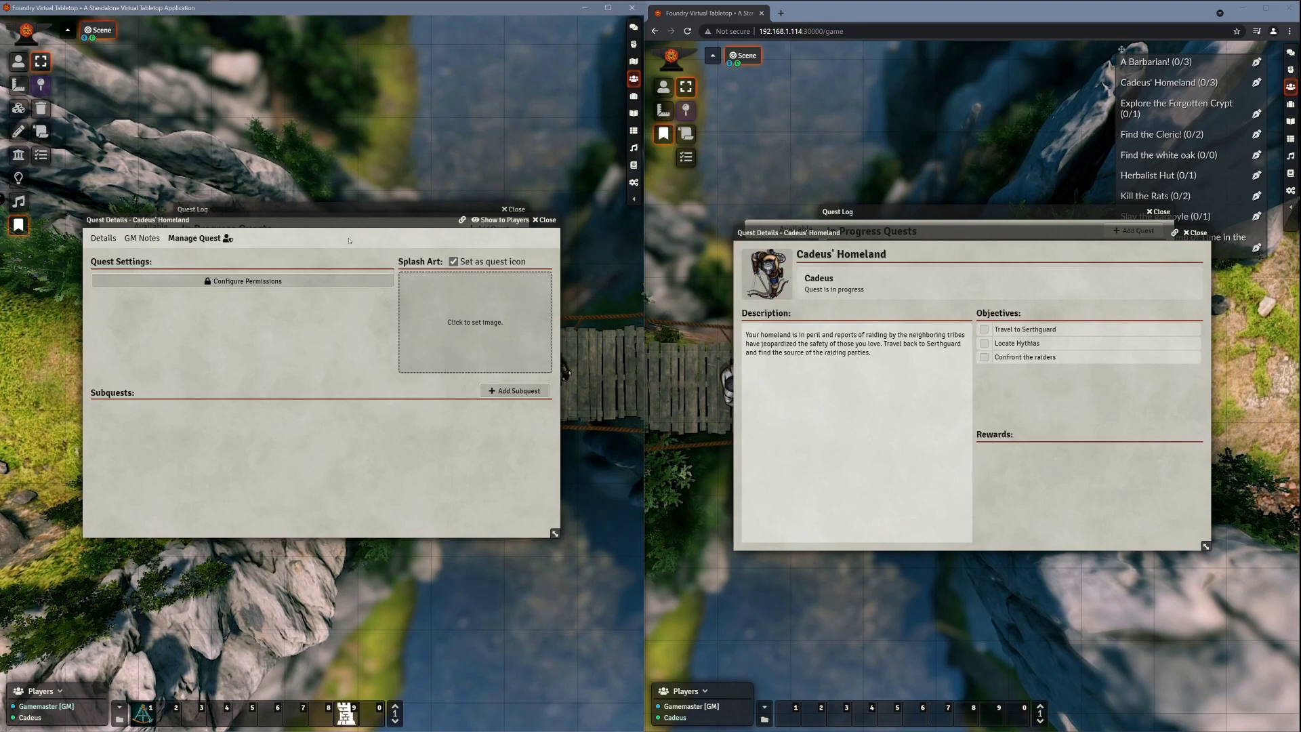
{"action": "left_click_drag", "start_coordinate": [340, 224], "coordinate": [347, 314]}
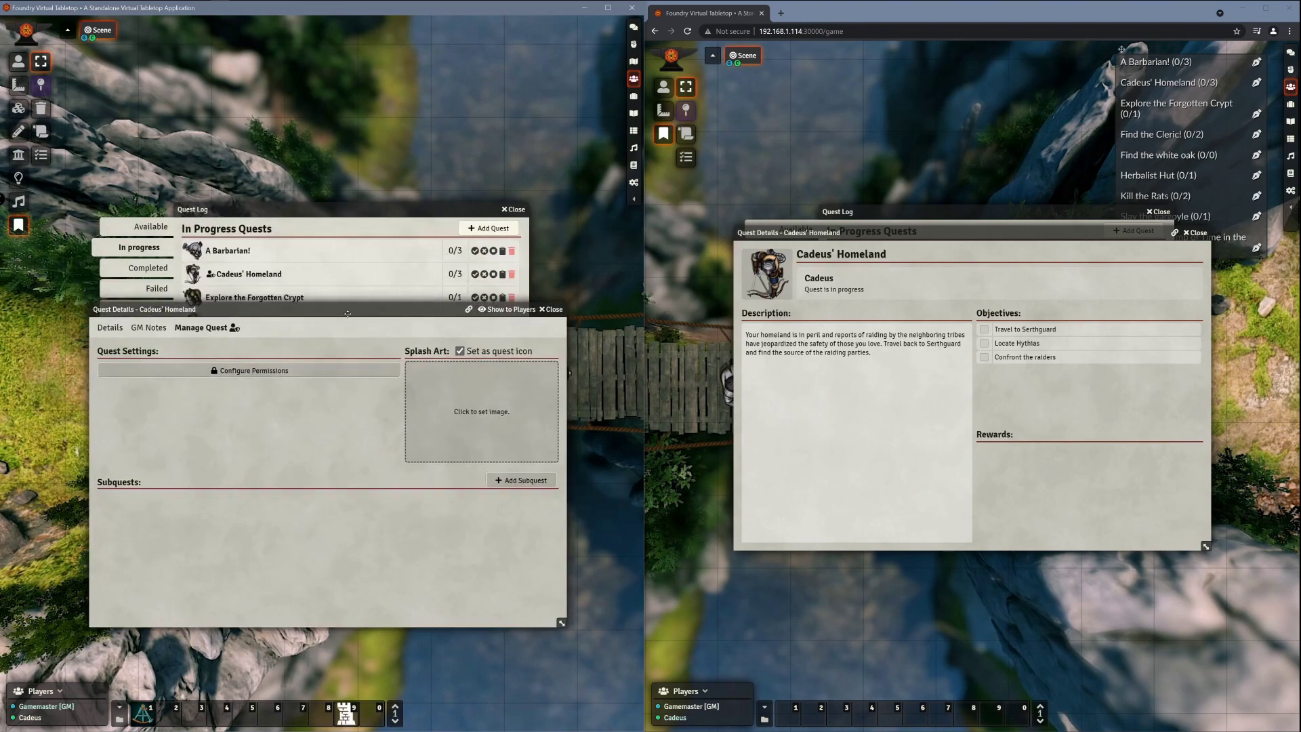
{"action": "left_click", "coordinate": [477, 434]}
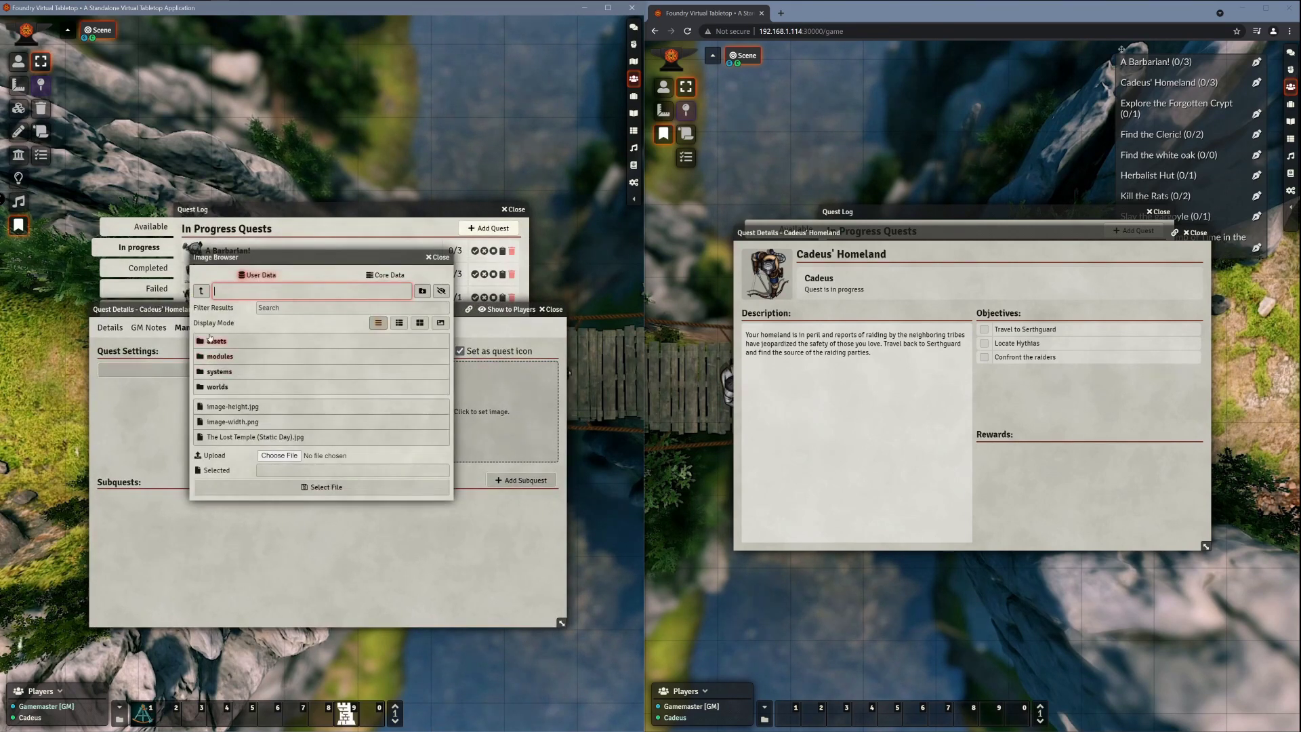
Step: Set the splash art of Cadeus' Homeland to a green and purple skill icon from systems/dnd5e/icons/skills
{"action": "left_click", "coordinate": [218, 373]}
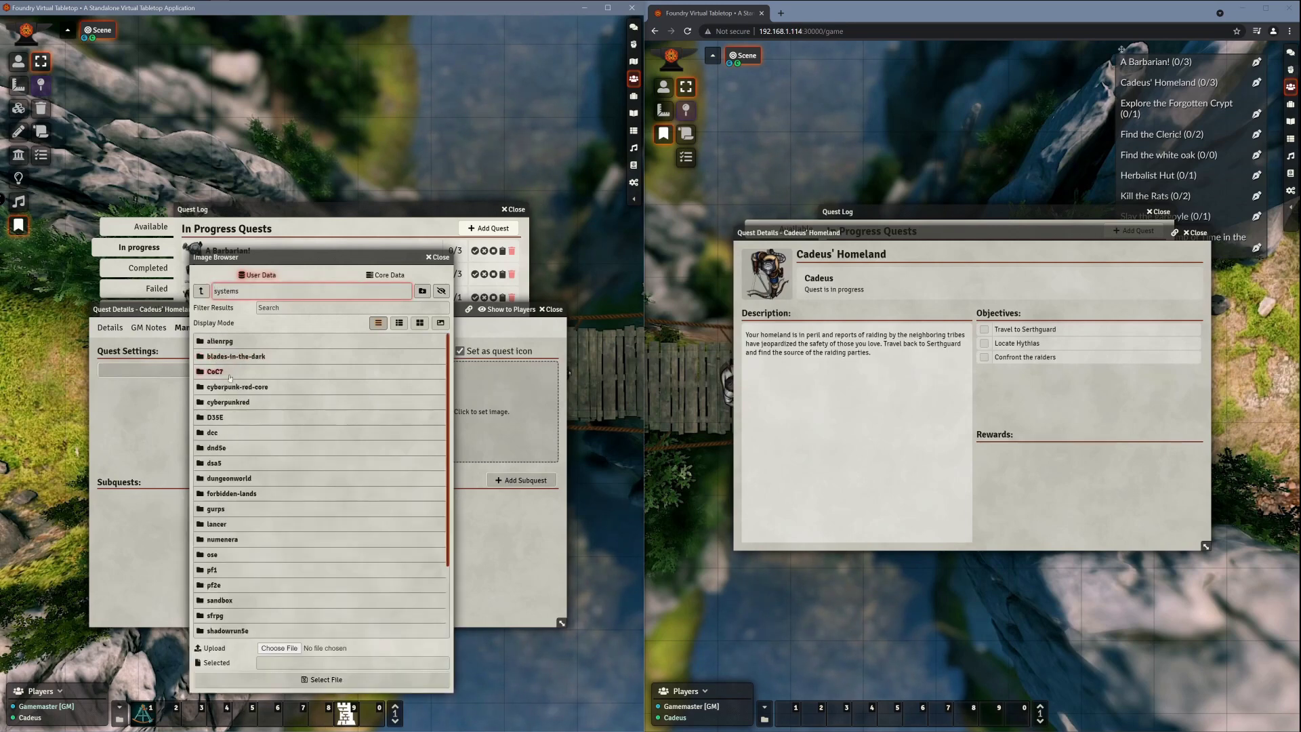
{"action": "left_click", "coordinate": [221, 451]}
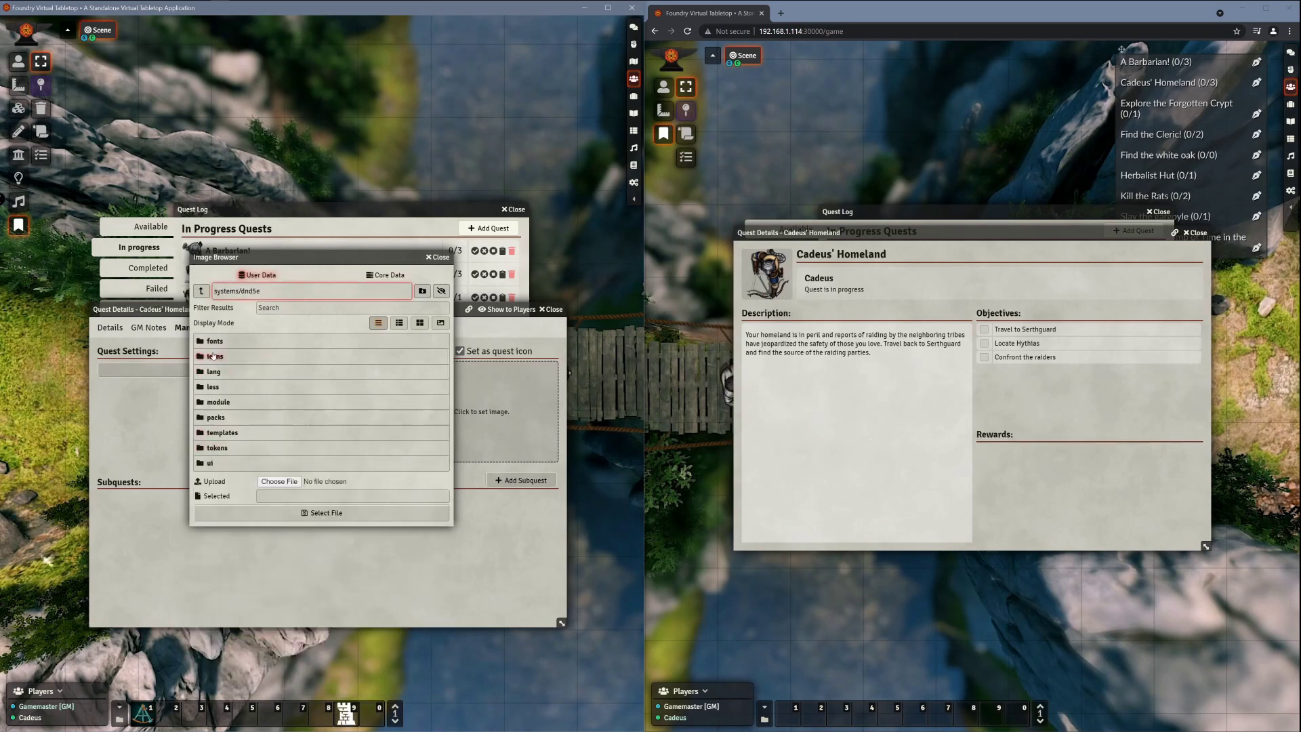
{"action": "left_click", "coordinate": [214, 355]}
{"action": "left_click", "coordinate": [214, 341]}
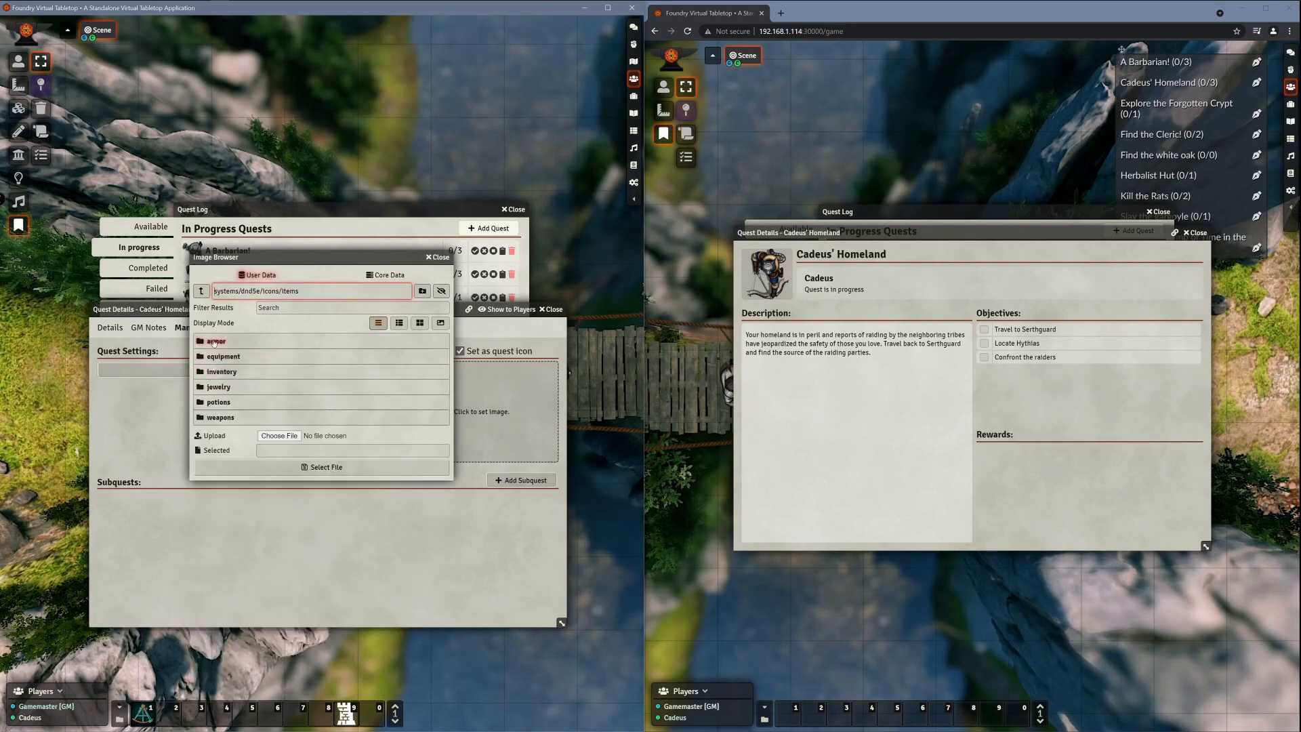
{"action": "left_click", "coordinate": [200, 290]}
{"action": "left_click", "coordinate": [215, 356]}
{"action": "scroll", "coordinate": [262, 517], "scroll_direction": "down", "scroll_amount": 2}
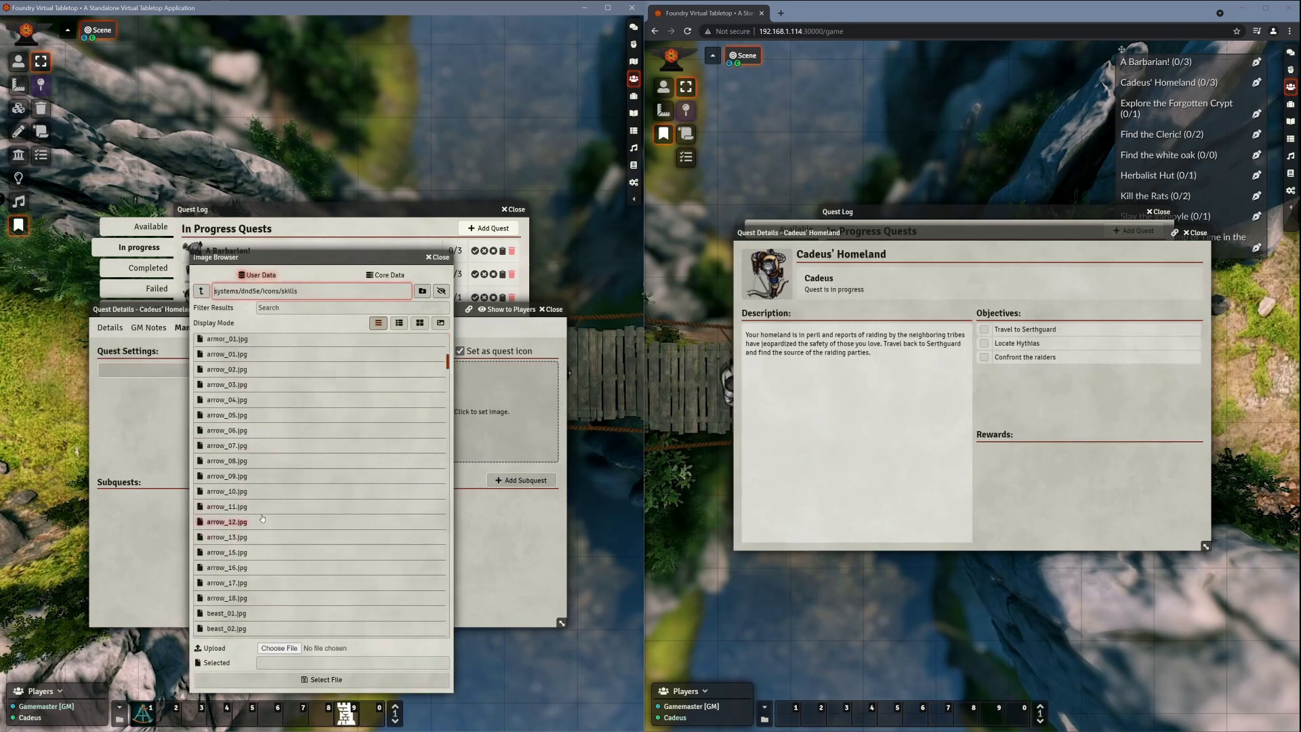
{"action": "scroll", "coordinate": [258, 526], "scroll_direction": "up", "scroll_amount": 2}
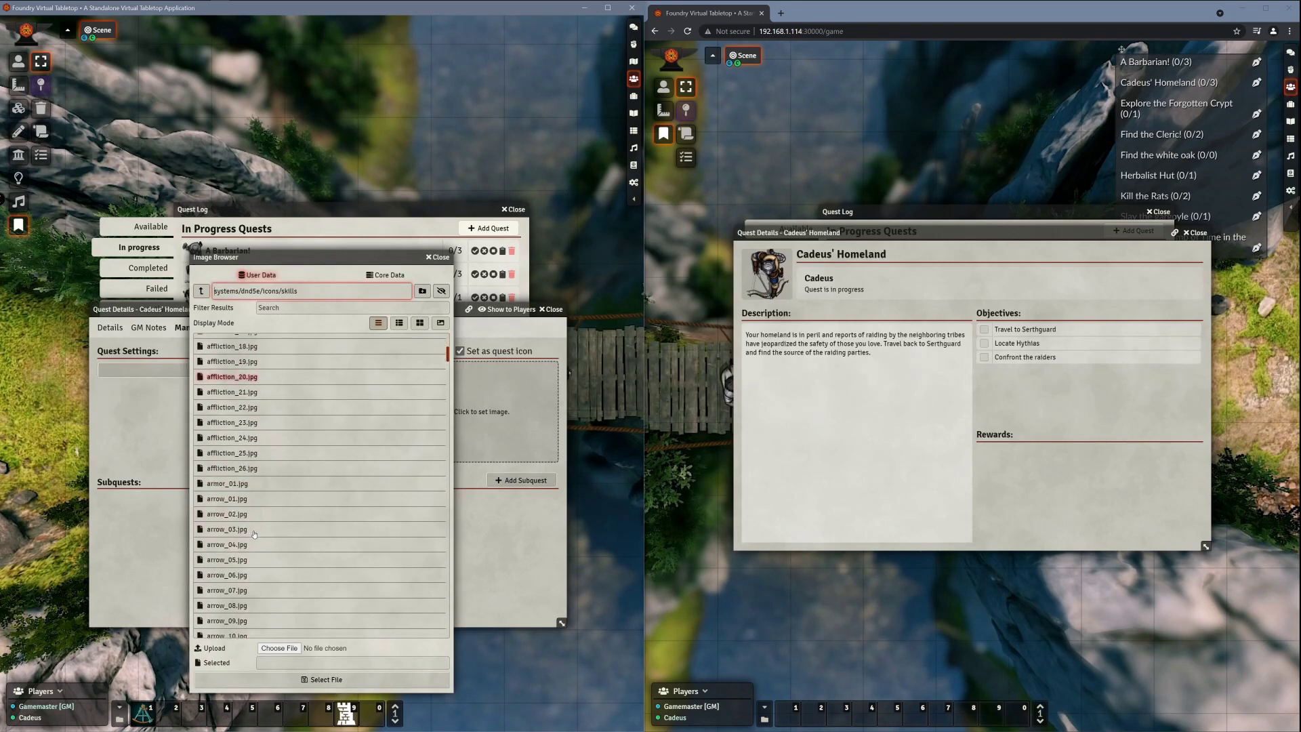
{"action": "left_click", "coordinate": [244, 472]}
{"action": "left_click", "coordinate": [326, 679]}
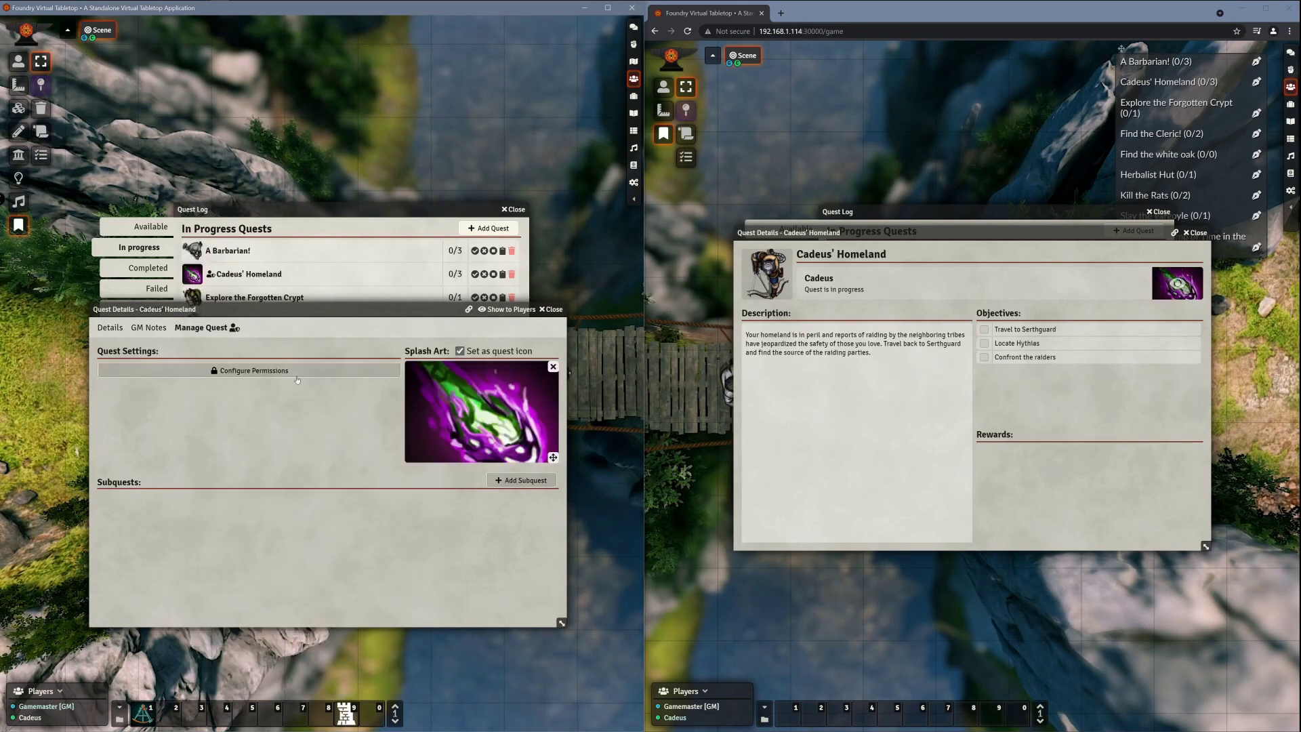
Step: Stop using the splash art as the quest icon for Cadeus' Homeland
{"action": "left_click_drag", "start_coordinate": [315, 314], "coordinate": [330, 345]}
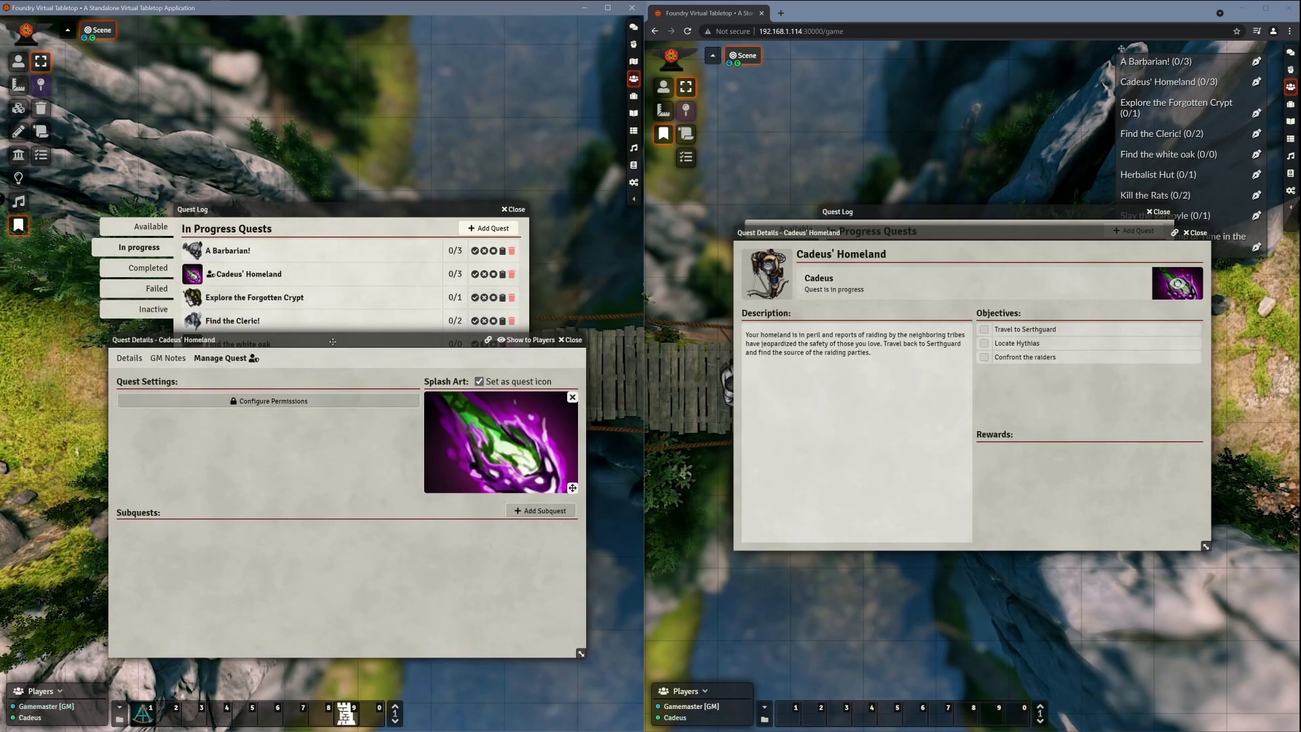
{"action": "left_click", "coordinate": [476, 382]}
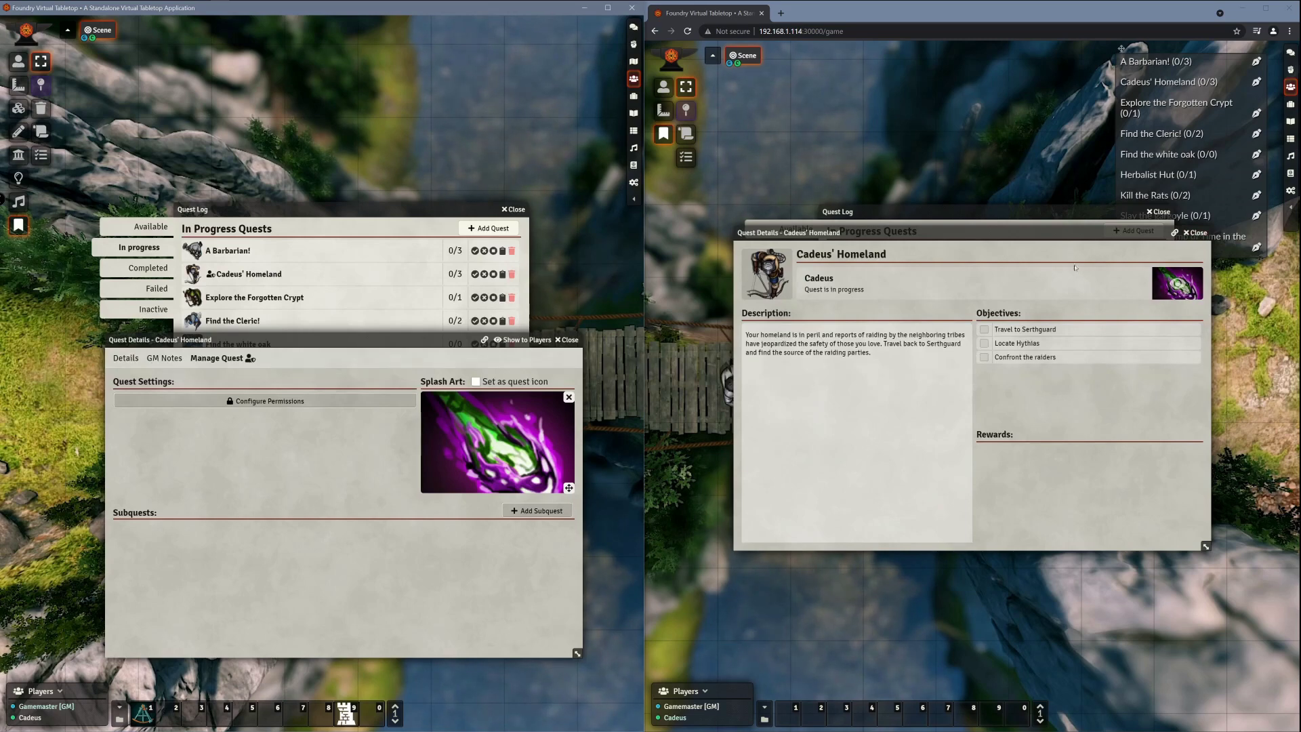
Step: Preview the splash art of Cadeus' Homeland in the player window and set it as the quest icon in the GM window
{"action": "left_click", "coordinate": [1158, 283]}
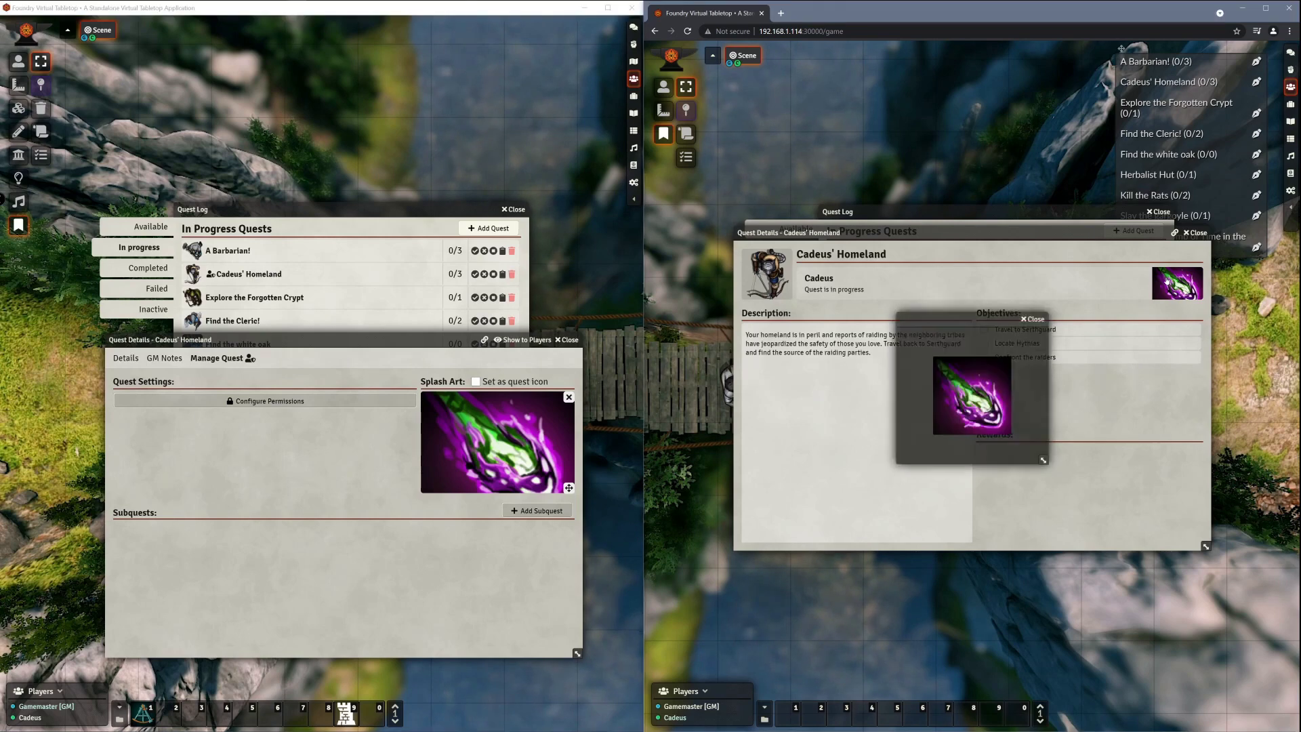
{"action": "left_click", "coordinate": [1030, 319]}
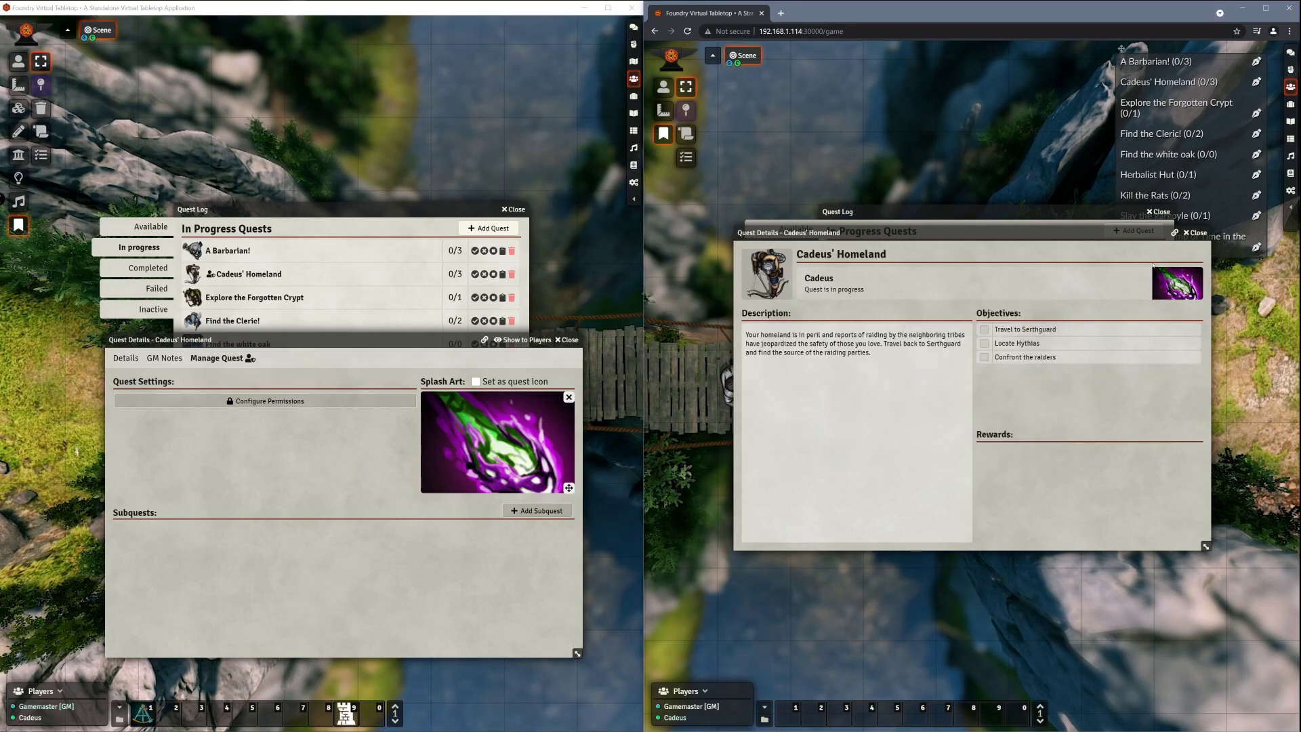
{"action": "left_click_drag", "start_coordinate": [1061, 231], "coordinate": [1077, 359]}
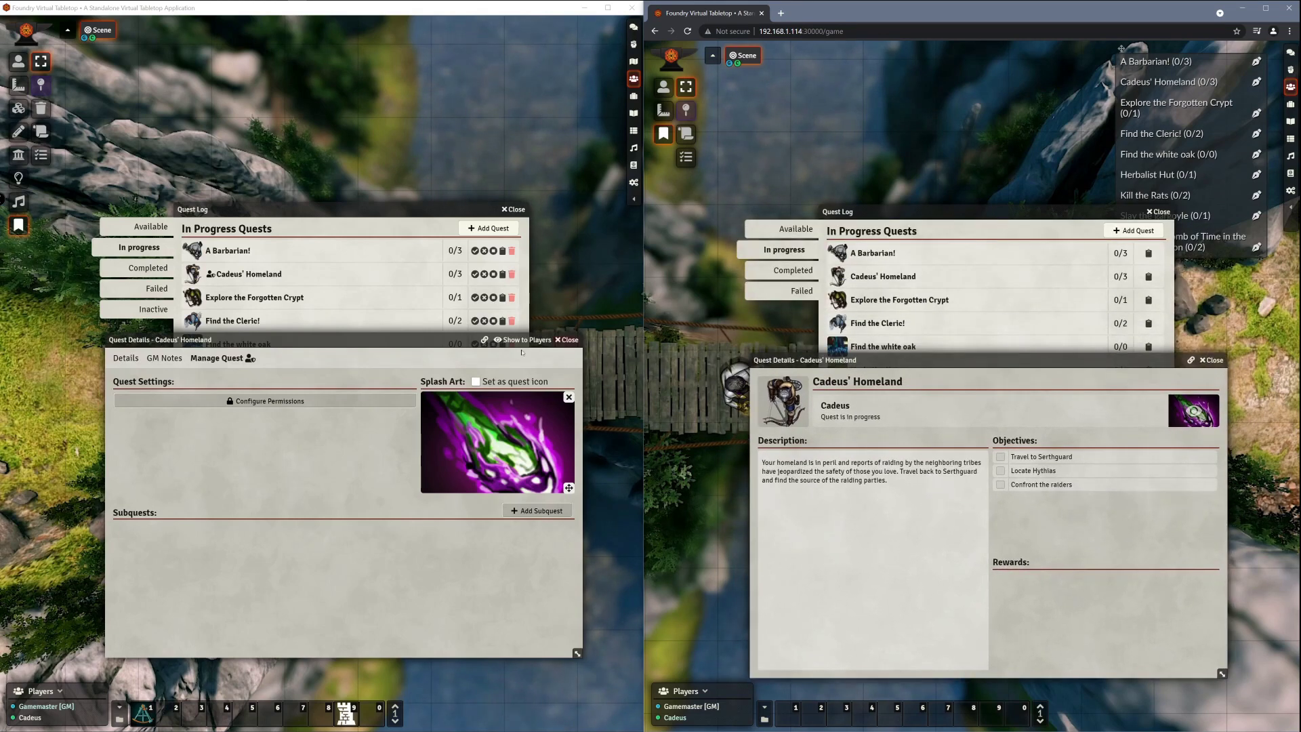
{"action": "left_click", "coordinate": [476, 382]}
{"action": "left_click", "coordinate": [684, 292]}
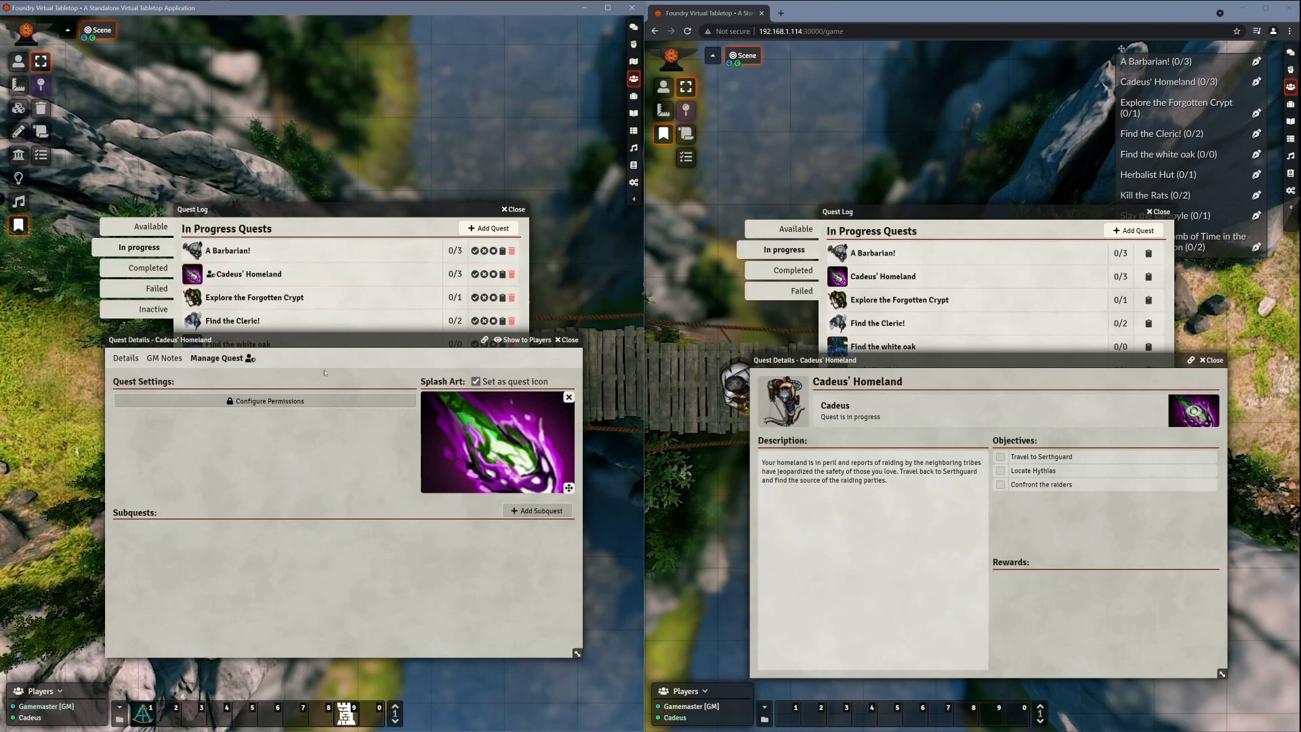
Step: Add a subquest to Cadeus' Homeland, name it "A Subquest" and close its details
{"action": "left_click", "coordinate": [533, 510]}
{"action": "left_click_drag", "start_coordinate": [305, 222], "coordinate": [364, 340]}
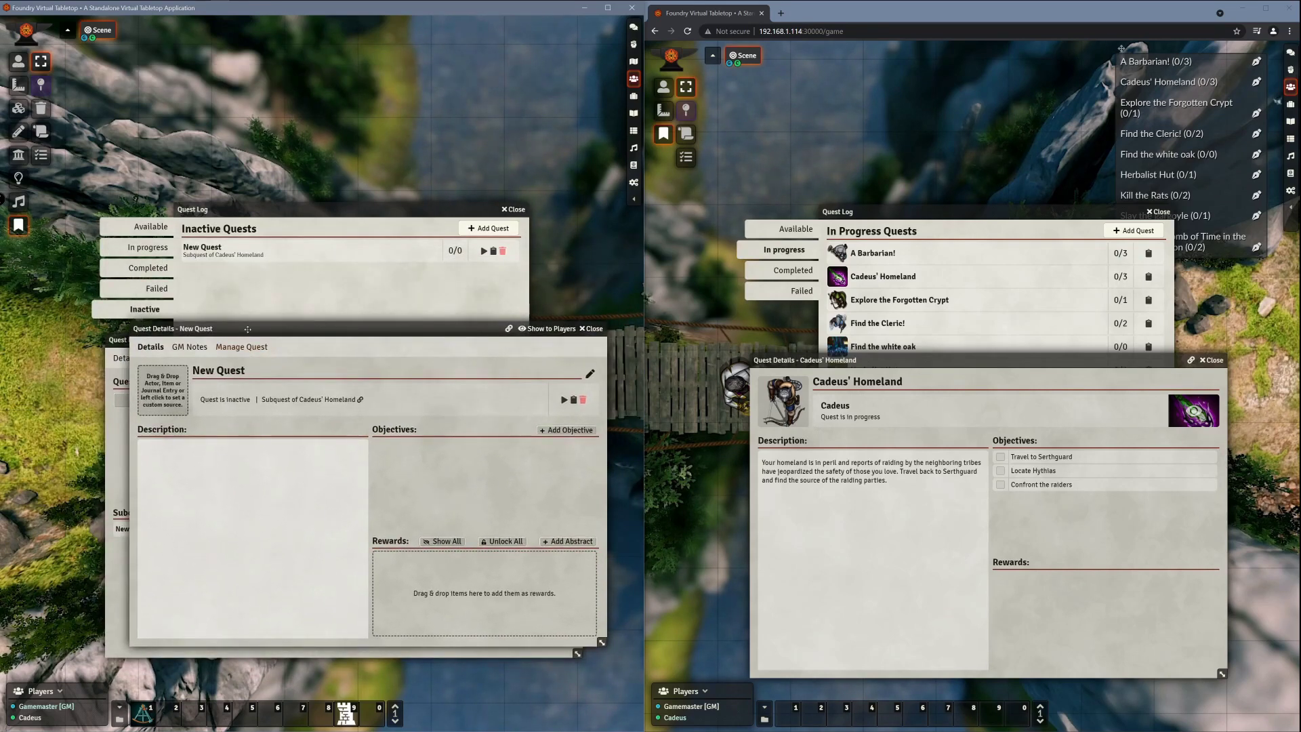
{"action": "left_click_drag", "start_coordinate": [277, 328], "coordinate": [315, 332]}
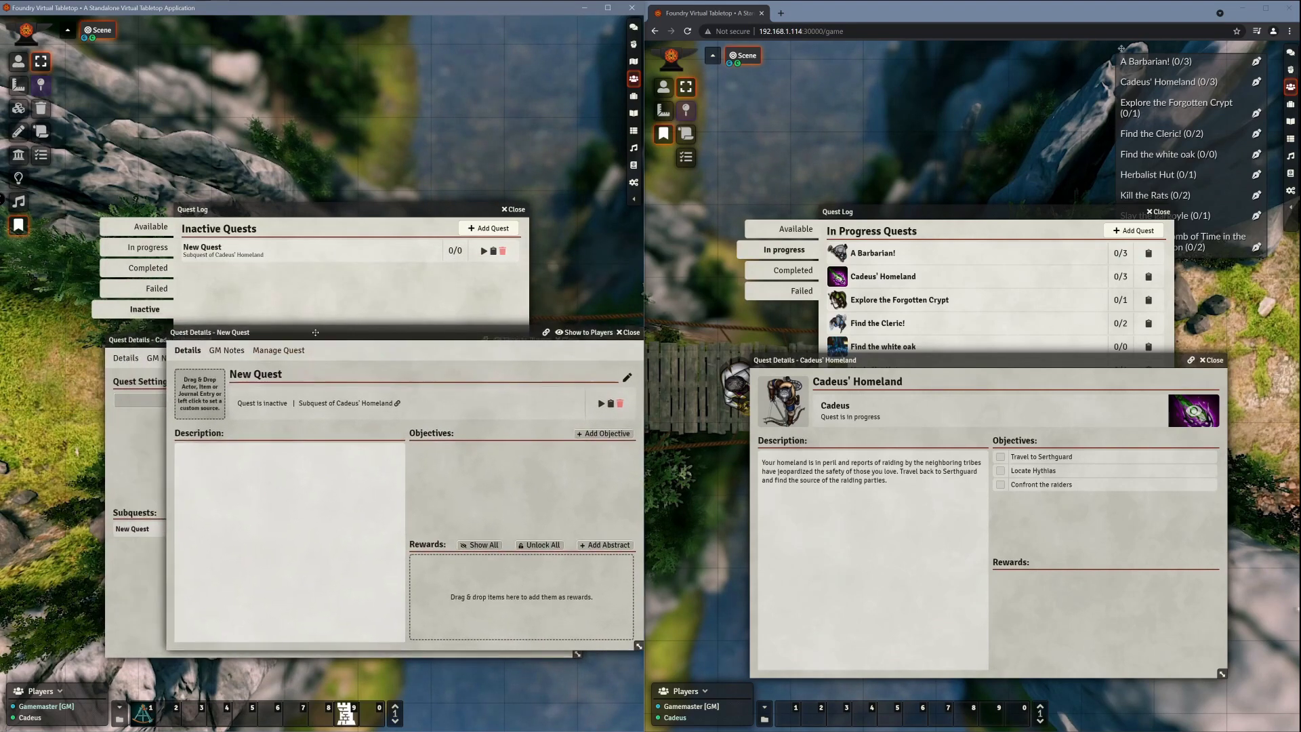
{"action": "left_click", "coordinate": [627, 378]}
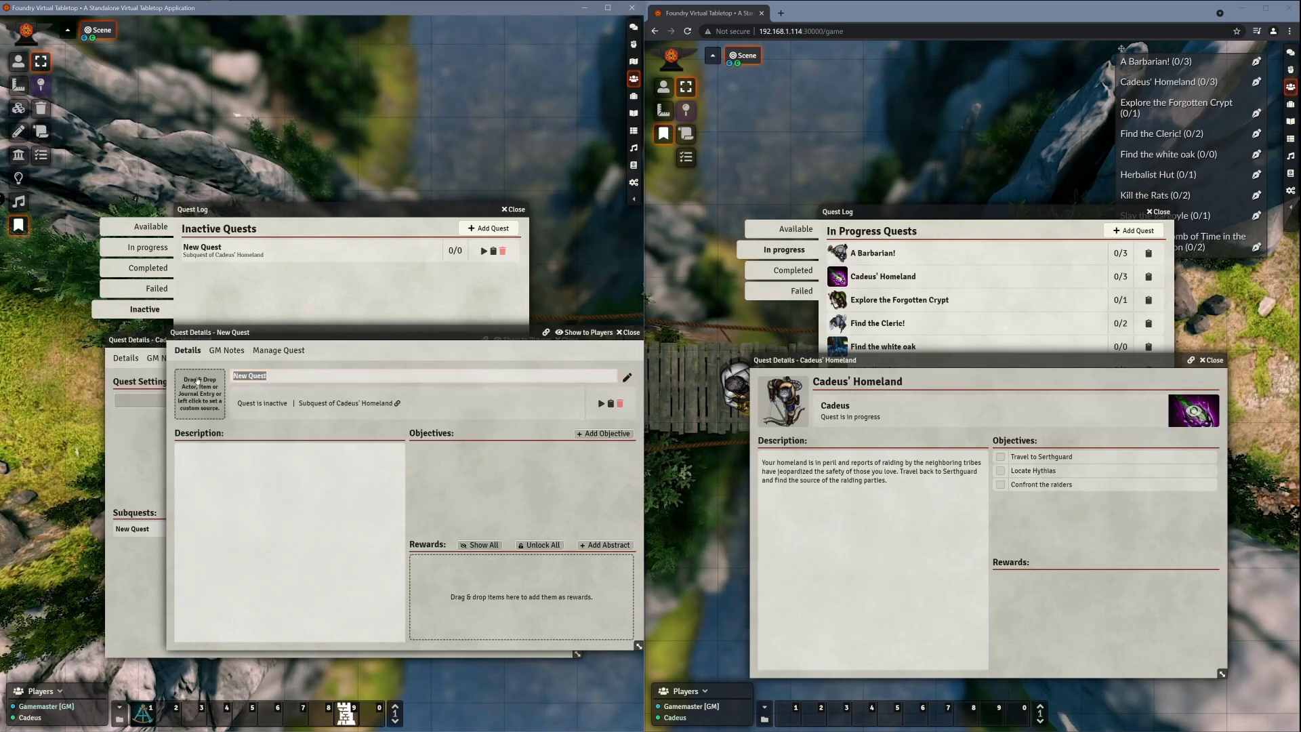
{"action": "type", "text": "A Subquest"}
{"action": "key", "text": "Return"}
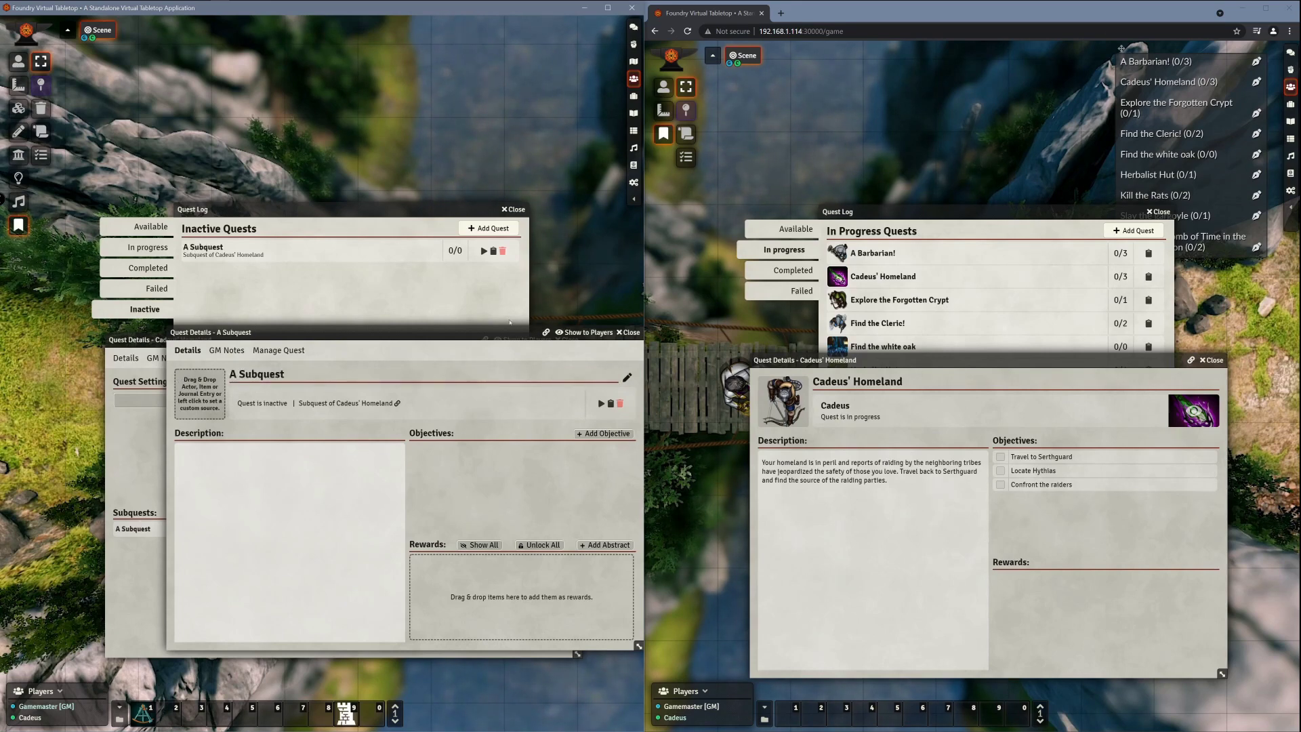
{"action": "left_click", "coordinate": [625, 333]}
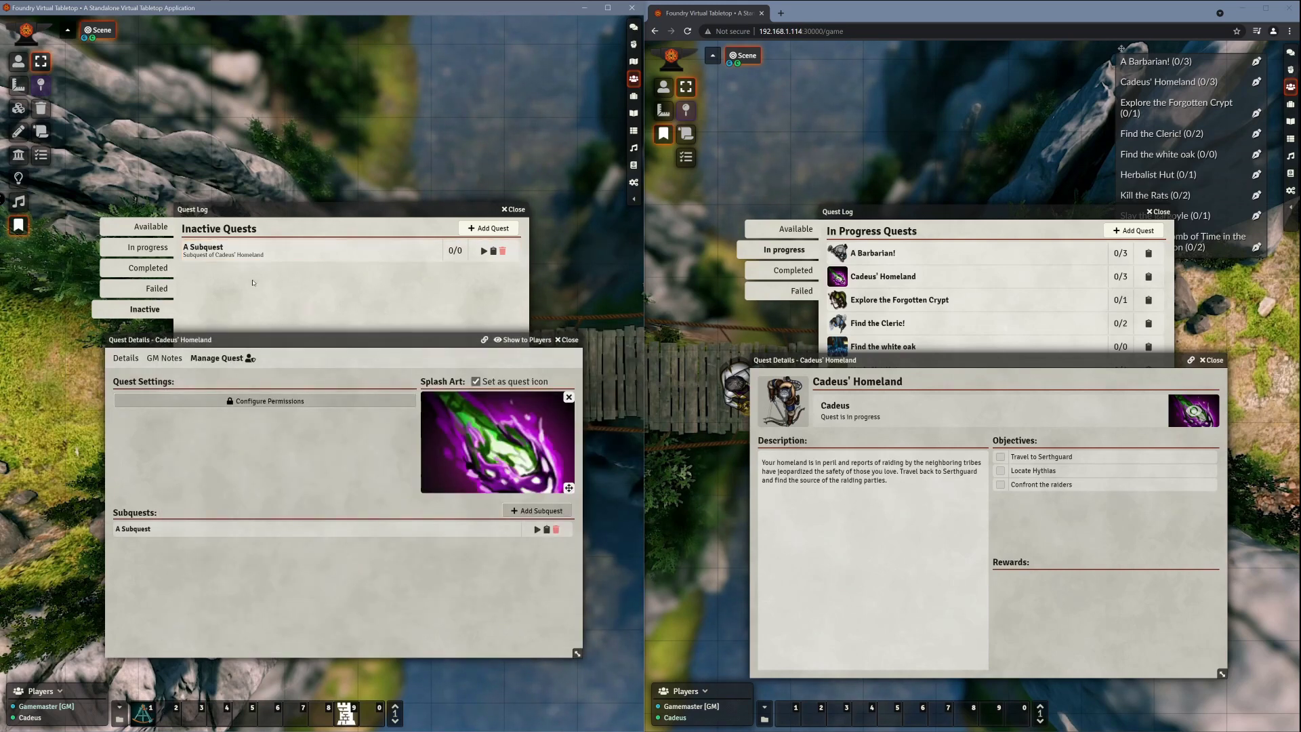
Step: Set A Subquest to in progress from the objectives of Cadeus' Homeland and show the in-progress quests in both quest logs
{"action": "left_click", "coordinate": [126, 357]}
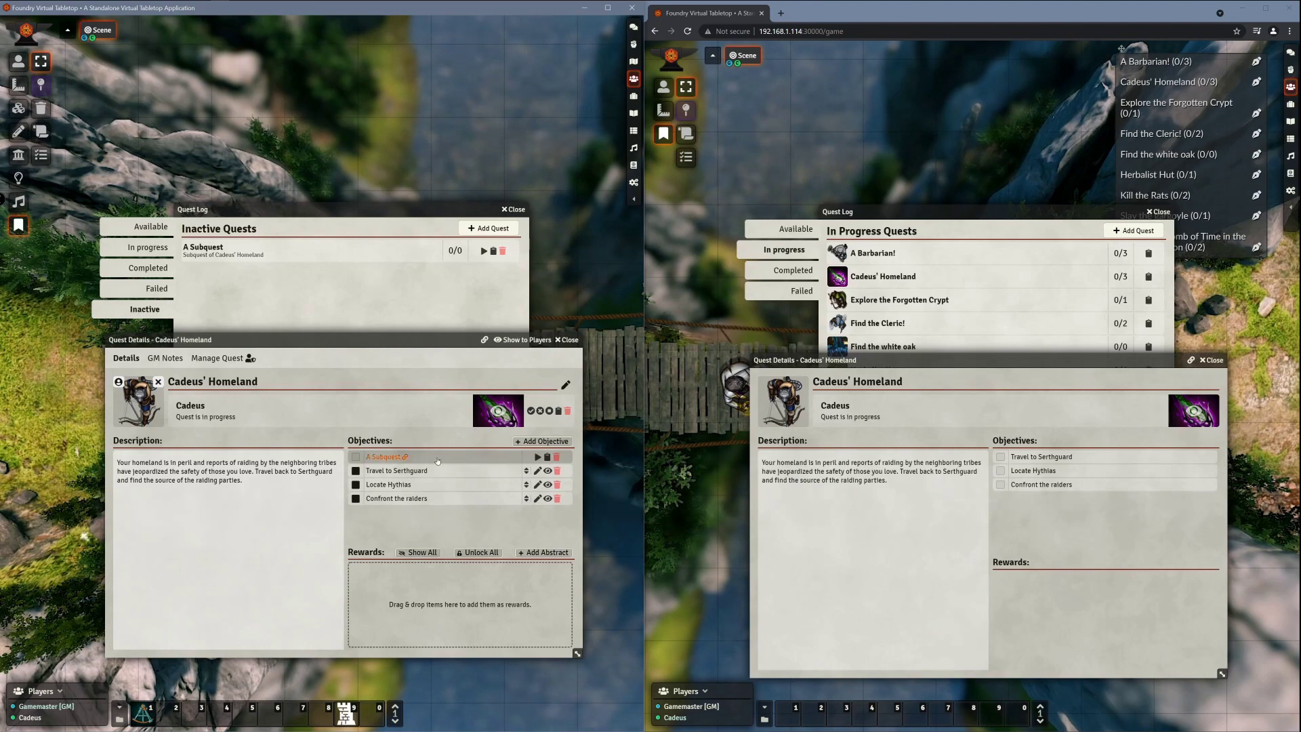
{"action": "left_click", "coordinate": [538, 458]}
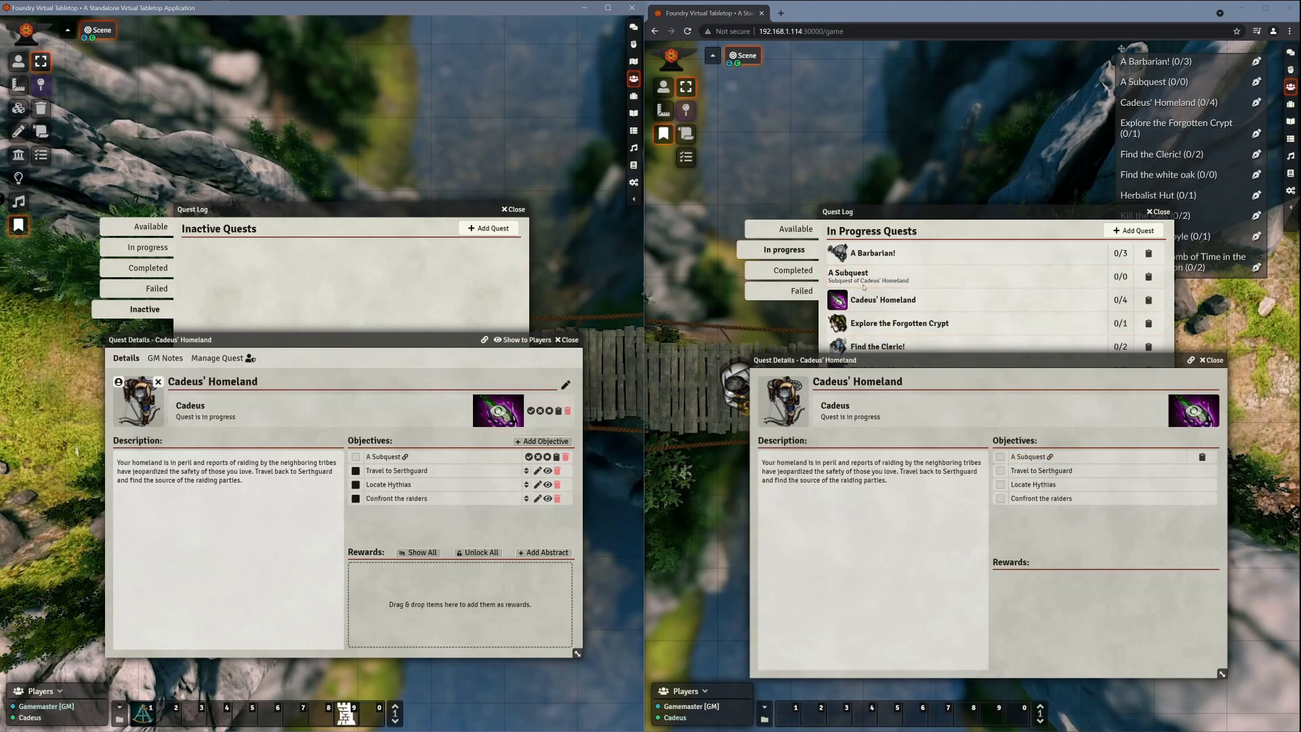
{"action": "left_click", "coordinate": [891, 212]}
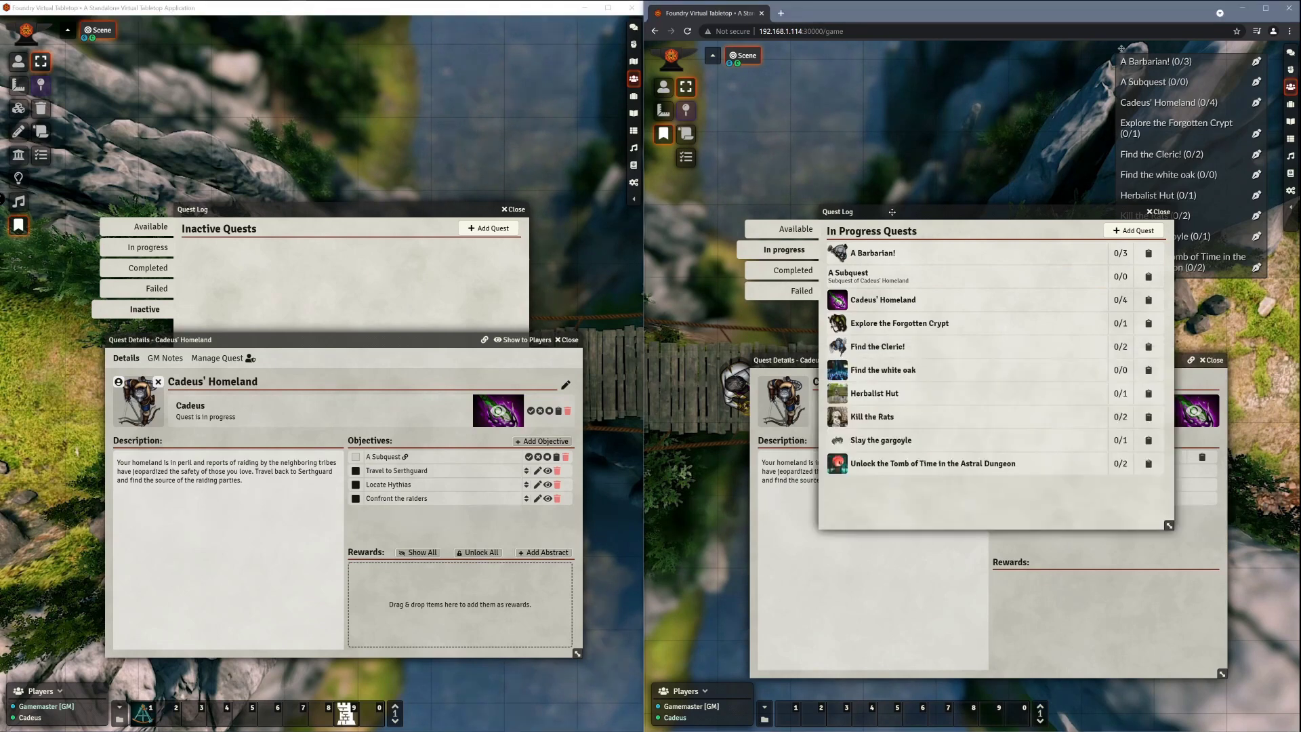
{"action": "left_click", "coordinate": [167, 258]}
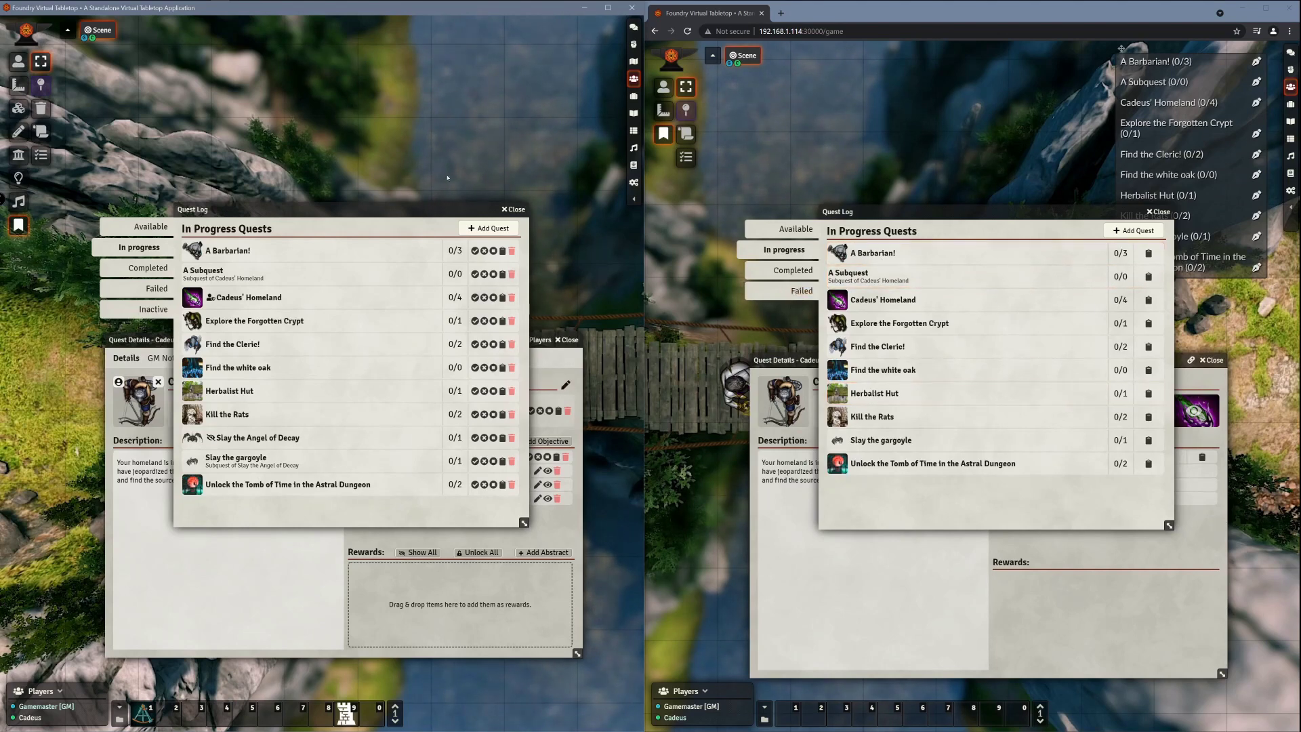
{"action": "mouse_move", "coordinate": [250, 210]}
{"action": "left_mouse_down"}
{"action": "mouse_move", "coordinate": [250, 270]}
{"action": "mouse_move", "coordinate": [248, 233]}
{"action": "left_mouse_up"}
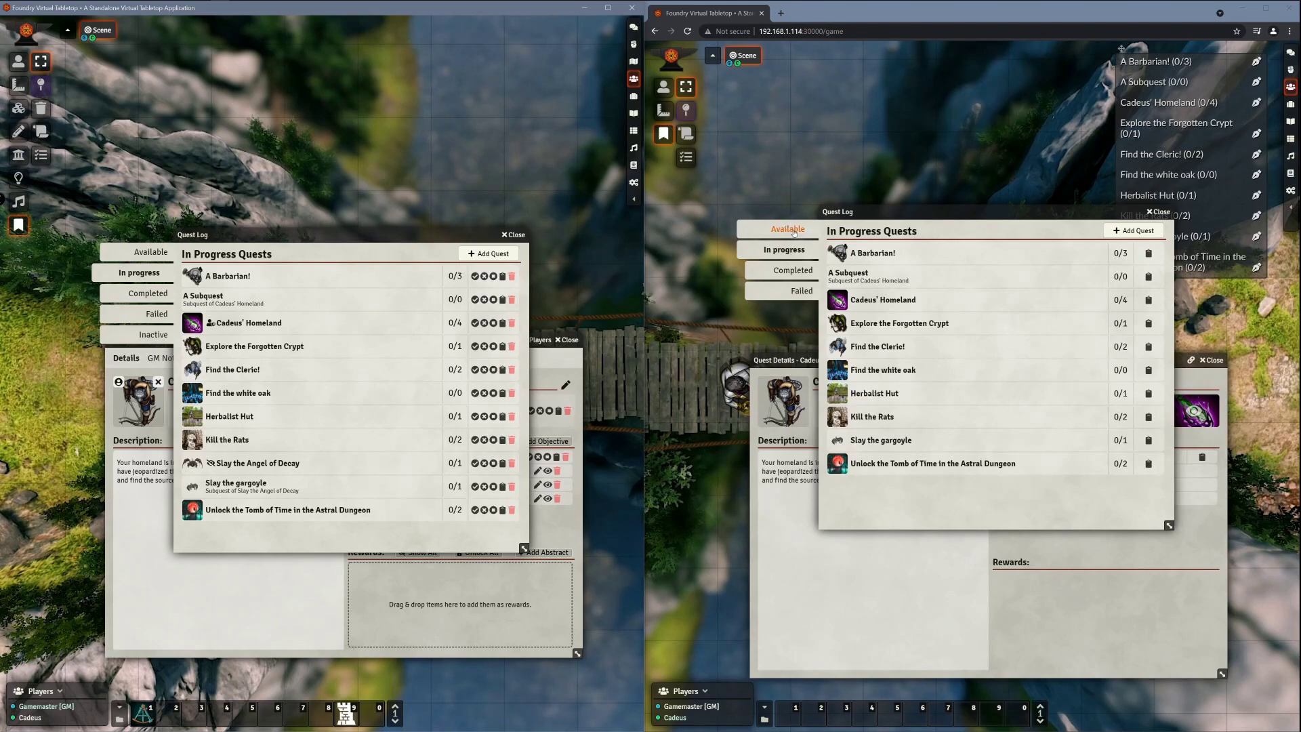
Step: Look through the completed and failed quests in the player's quest log and return to the in-progress quests
{"action": "left_click", "coordinate": [792, 270]}
{"action": "left_click", "coordinate": [793, 290]}
{"action": "left_click", "coordinate": [790, 270]}
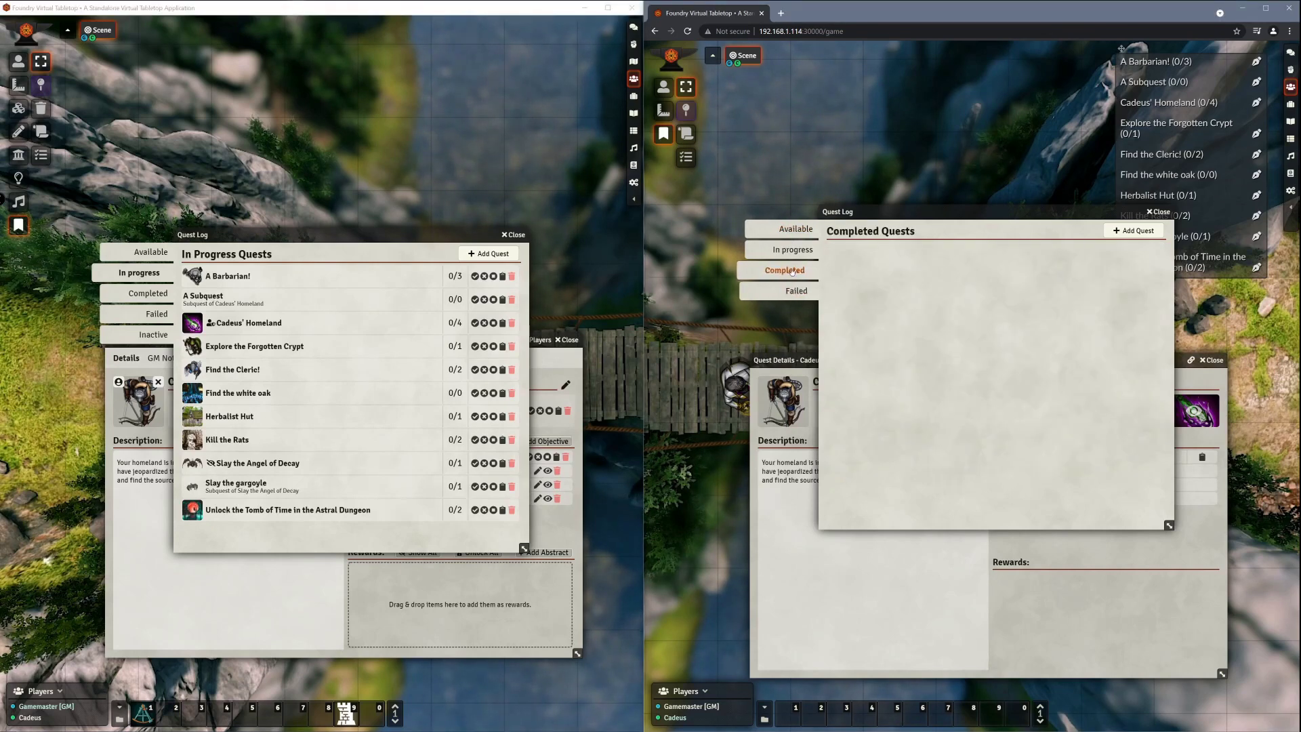
{"action": "left_click", "coordinate": [798, 250]}
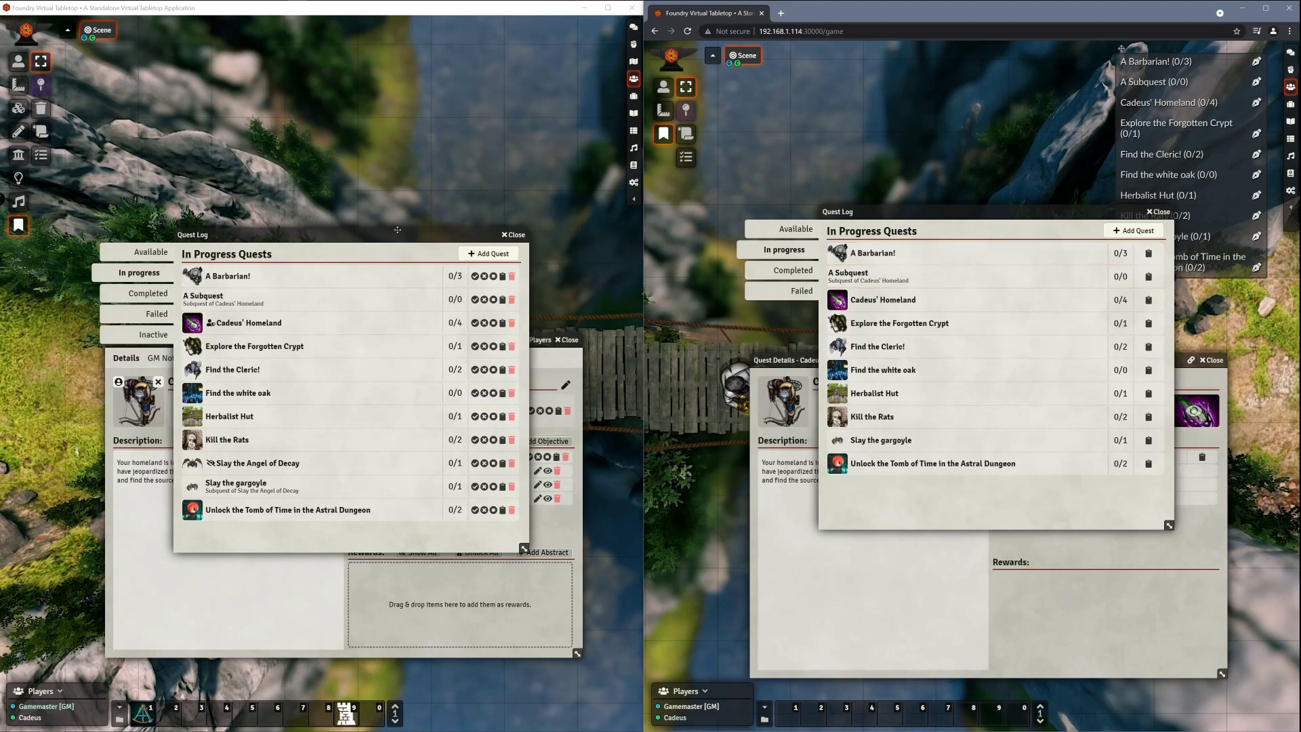
Step: Mark Find the Cleric!, Find the white oak and Herbalist Hut as completed and check the completed quests in the player's log
{"action": "left_click_drag", "start_coordinate": [391, 231], "coordinate": [423, 239]}
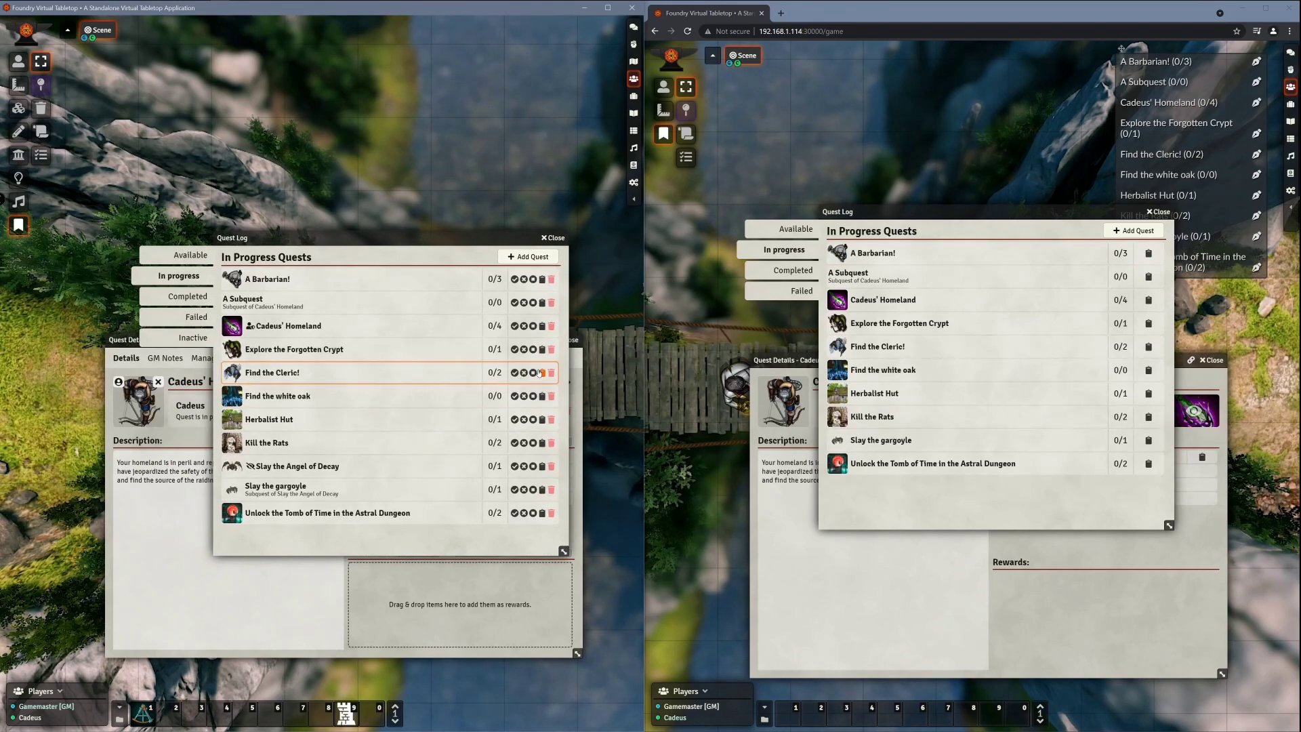
{"action": "left_click", "coordinate": [515, 372]}
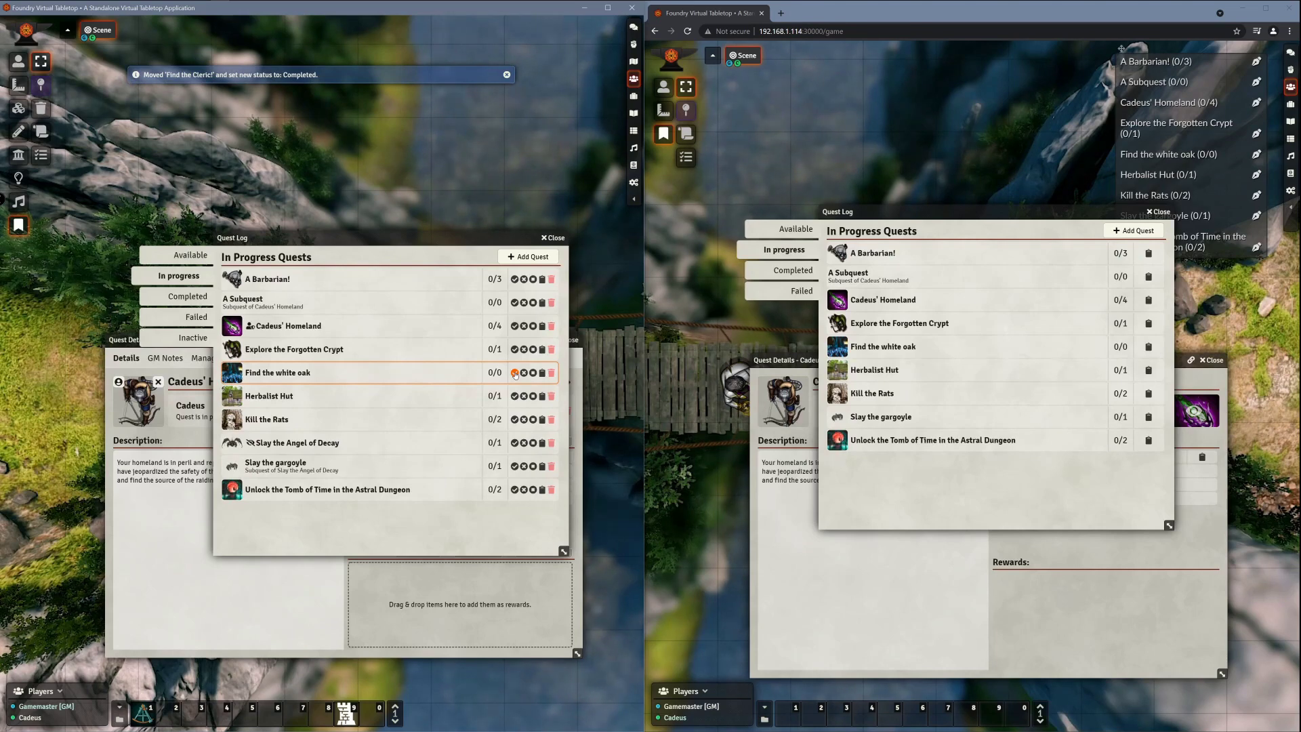
{"action": "left_click", "coordinate": [515, 372]}
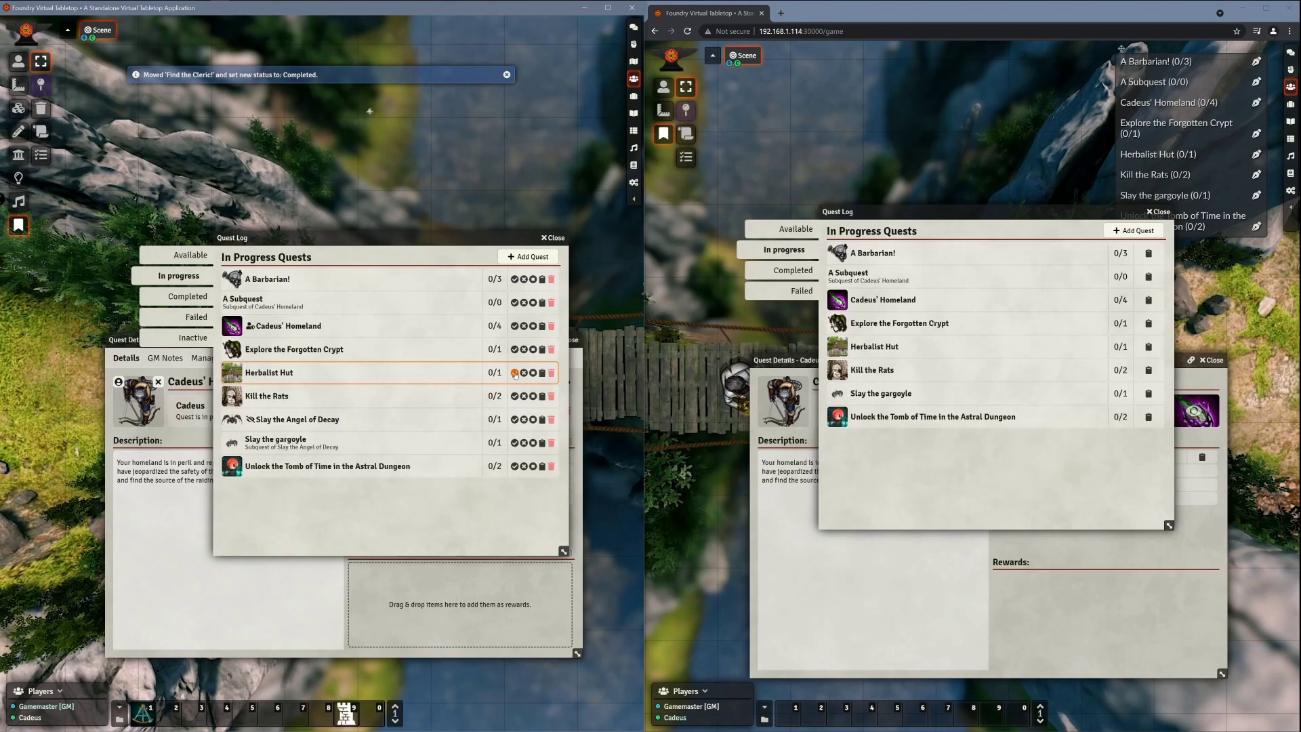
{"action": "left_click", "coordinate": [515, 372]}
{"action": "left_click", "coordinate": [804, 280]}
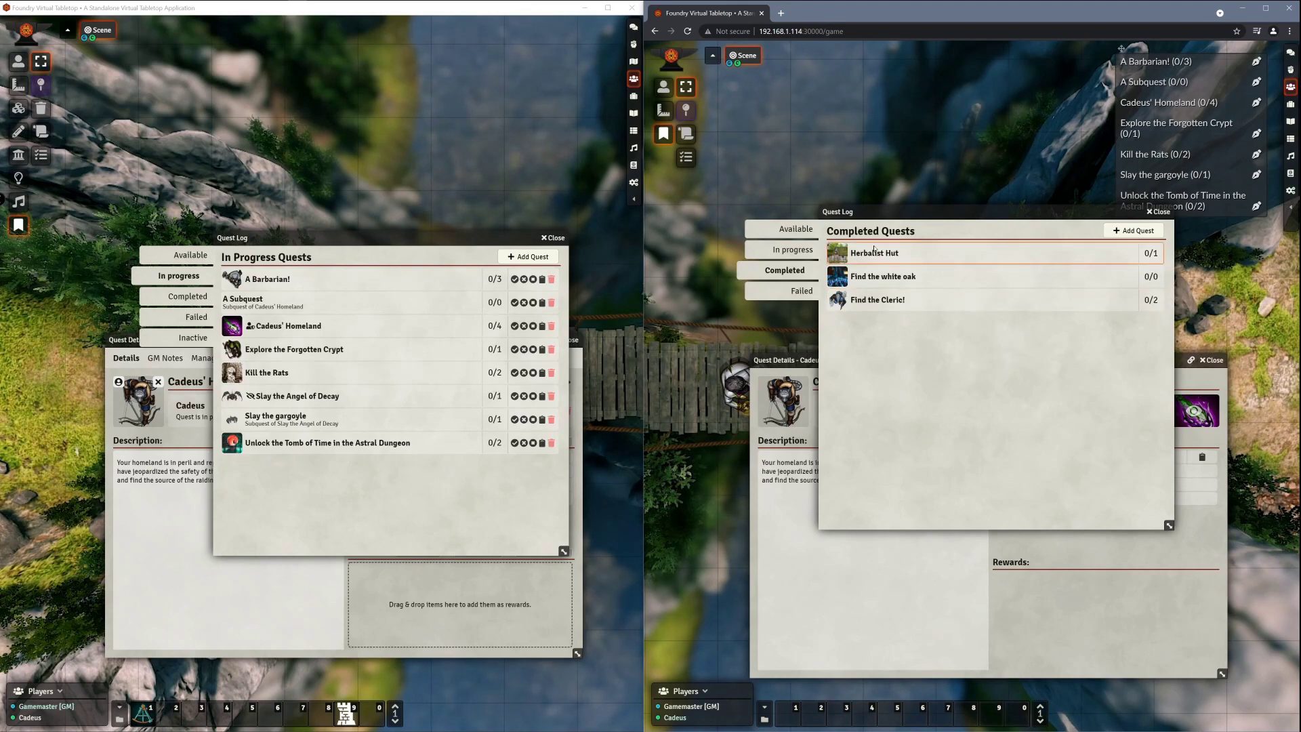
{"action": "left_click", "coordinate": [789, 250]}
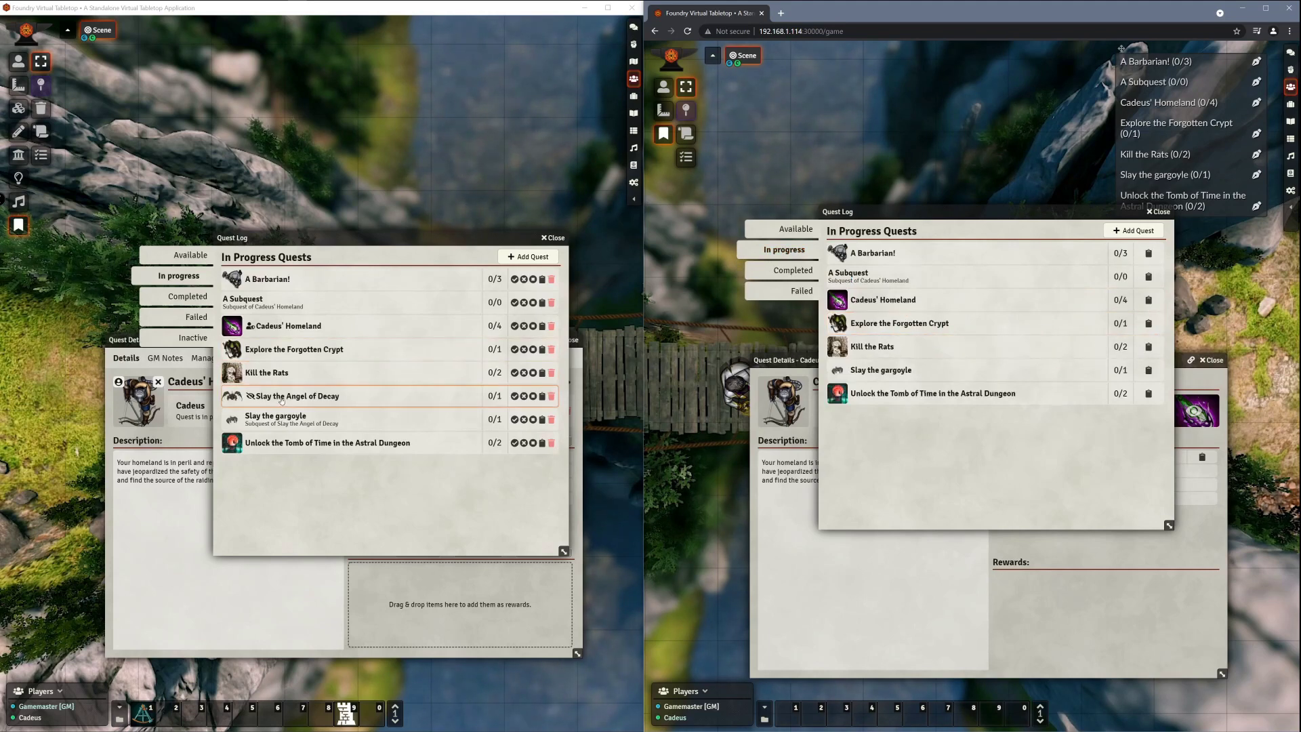
Step: Open the permission configuration of the quest Slay the Angel of Decay in the GM window
{"action": "mouse_move", "coordinate": [297, 241]}
{"action": "left_mouse_down"}
{"action": "mouse_move", "coordinate": [283, 236]}
{"action": "mouse_move", "coordinate": [296, 241]}
{"action": "left_mouse_up"}
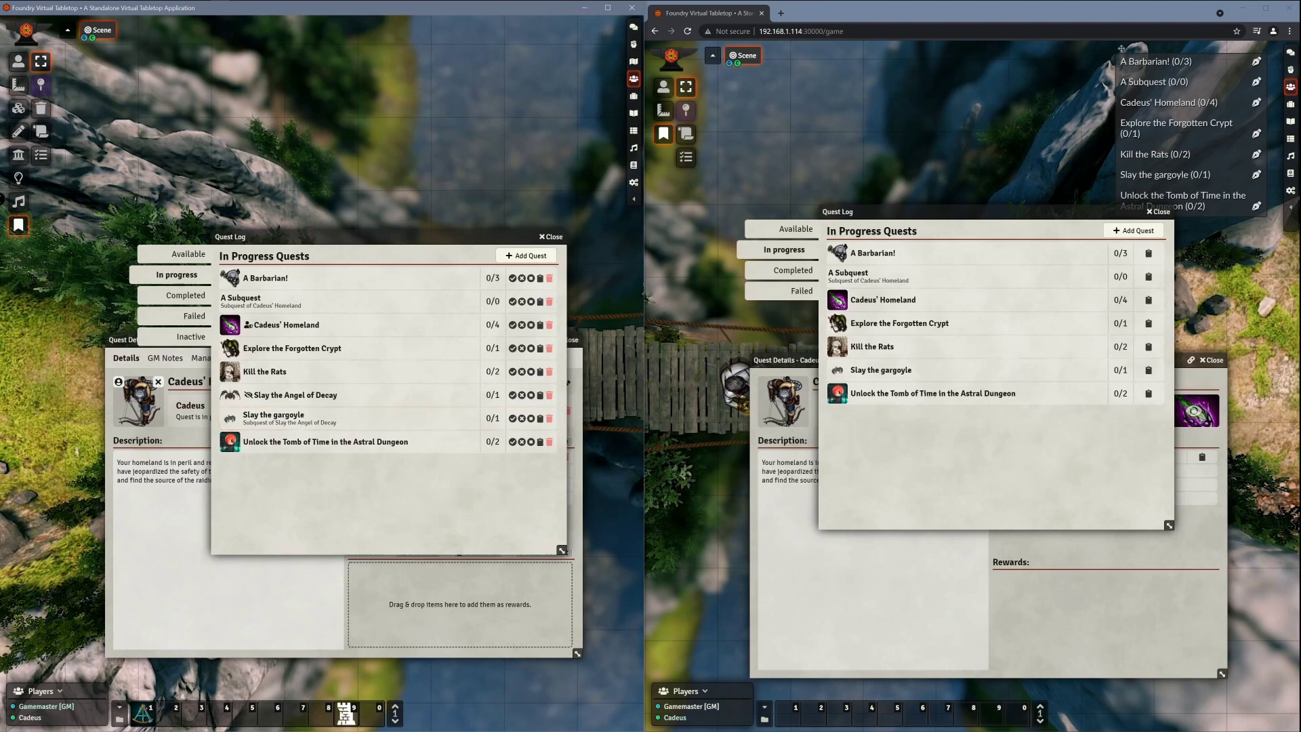
{"action": "left_click", "coordinate": [294, 397]}
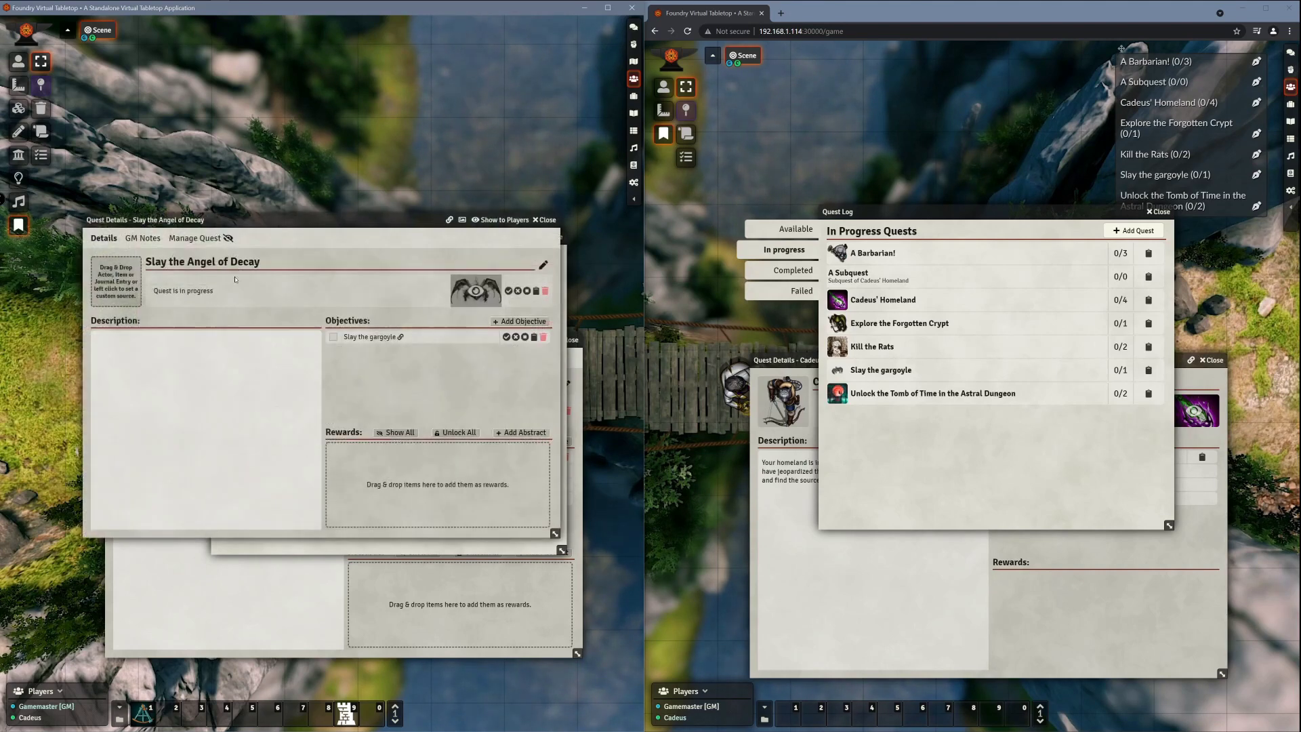
{"action": "left_click", "coordinate": [193, 237]}
{"action": "left_click", "coordinate": [222, 278]}
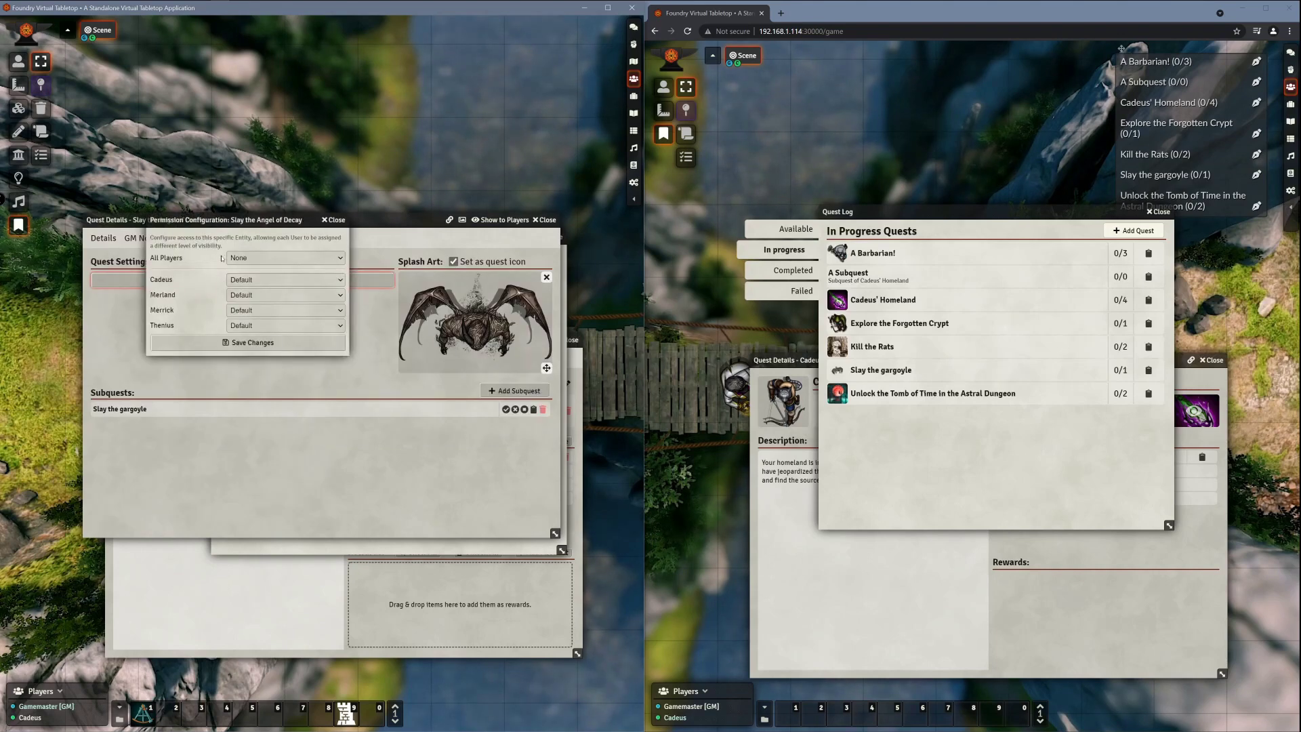
{"action": "left_click_drag", "start_coordinate": [228, 223], "coordinate": [251, 261]}
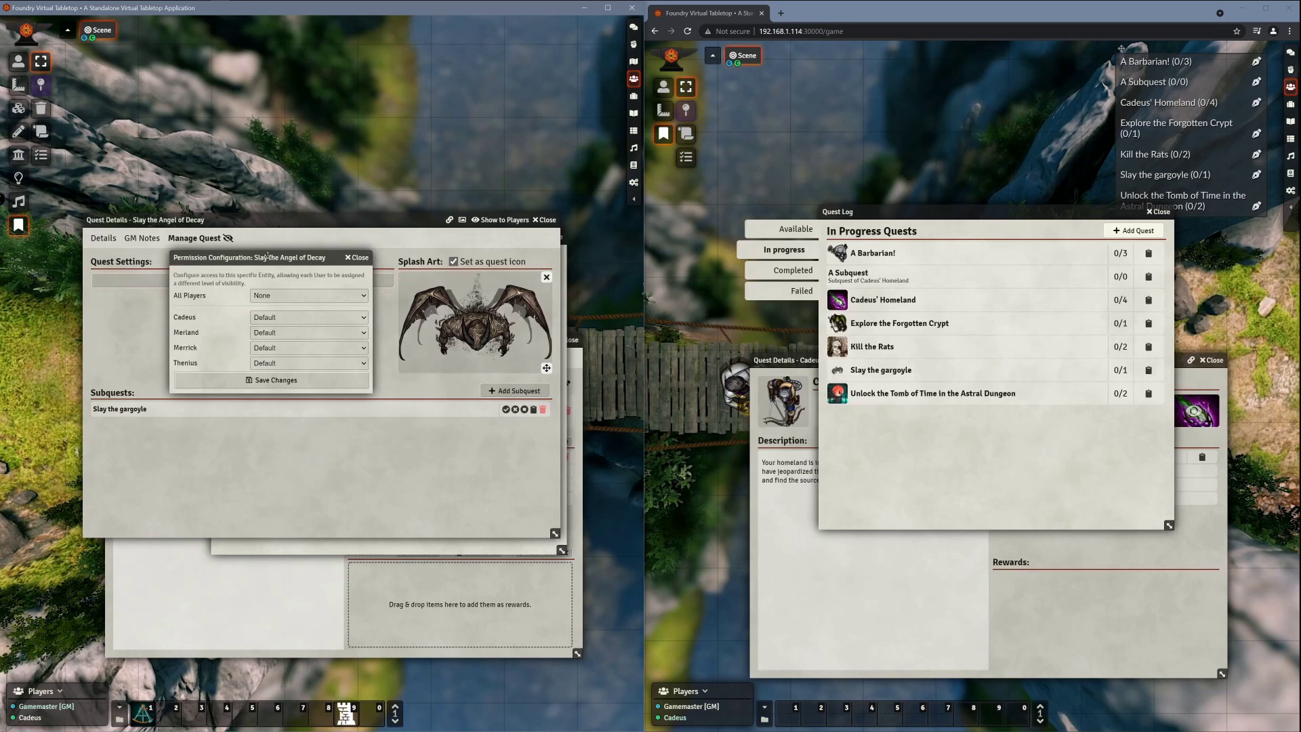
{"action": "left_click_drag", "start_coordinate": [266, 268], "coordinate": [293, 299]}
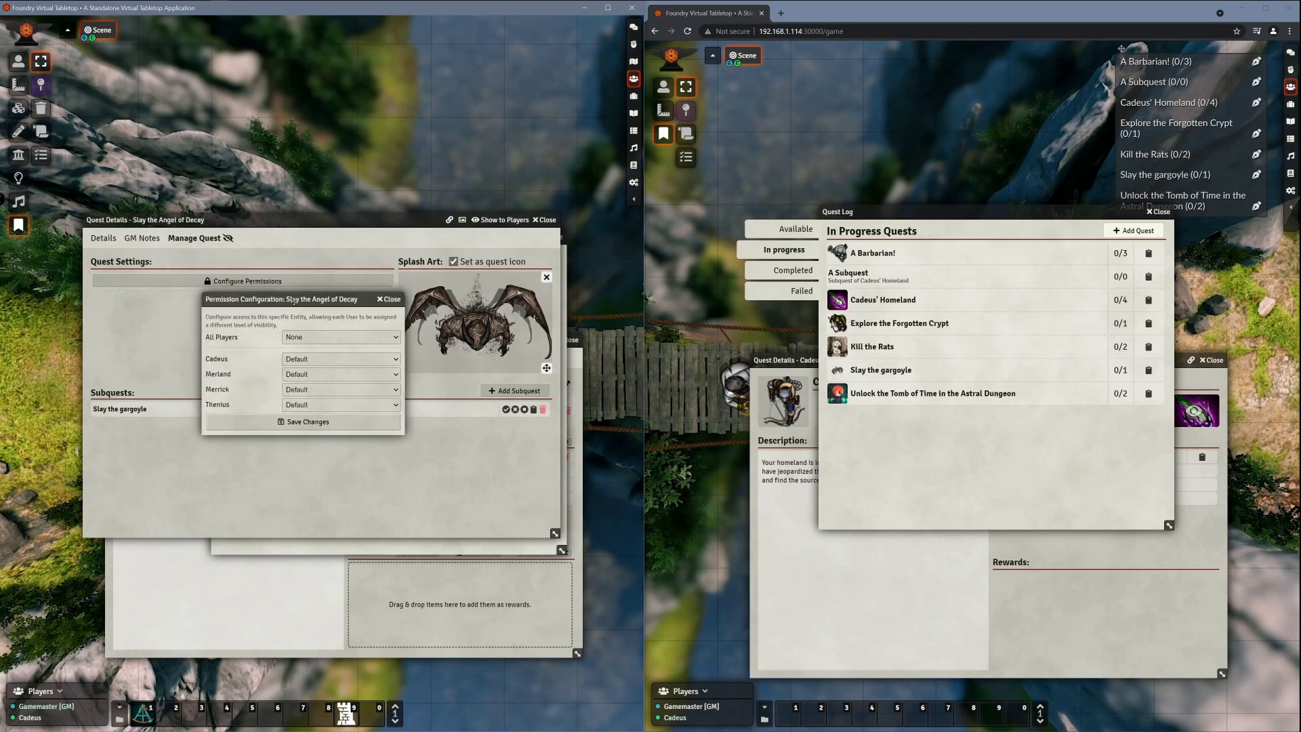
Step: Reset the quest tracker position in the Forien's Quest Log module settings and place the tracker in the upper-right area of the GM's scene
{"action": "left_click", "coordinate": [633, 184]}
{"action": "left_click_drag", "start_coordinate": [330, 208], "coordinate": [444, 161]}
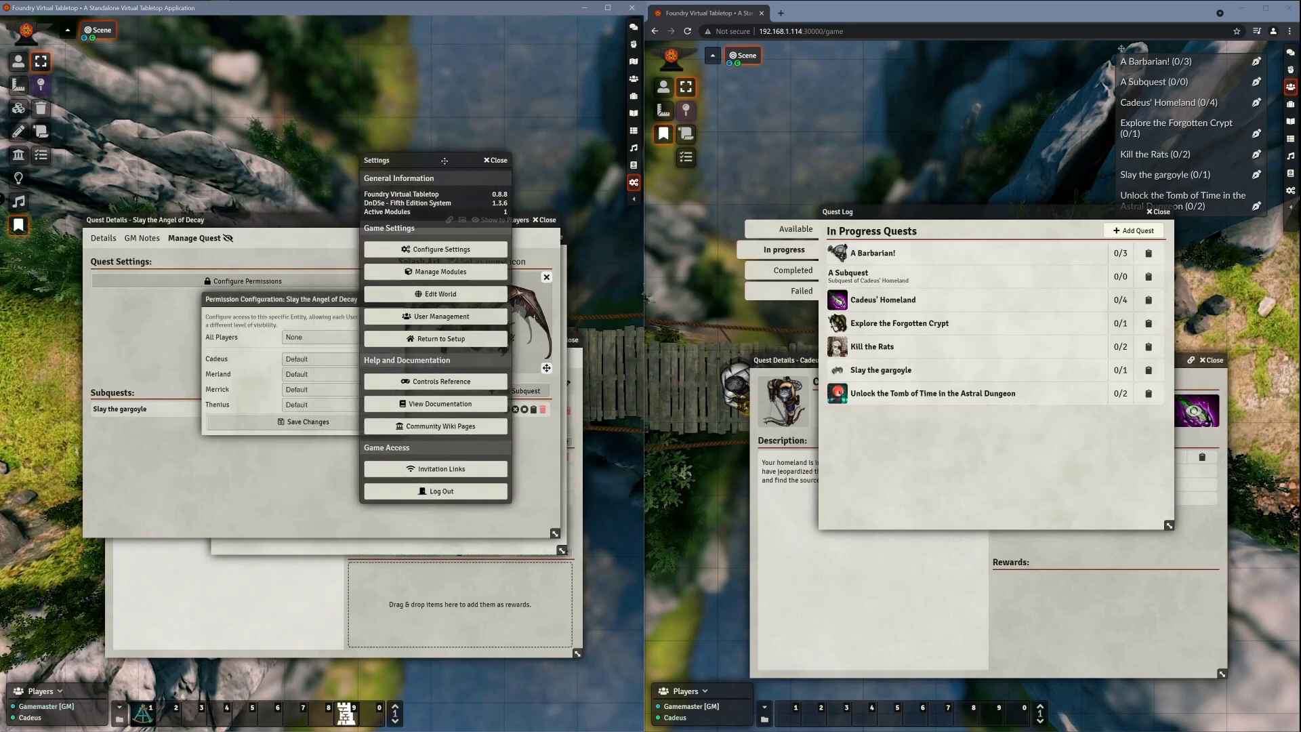
{"action": "left_click", "coordinate": [442, 248]}
{"action": "left_click", "coordinate": [366, 124]}
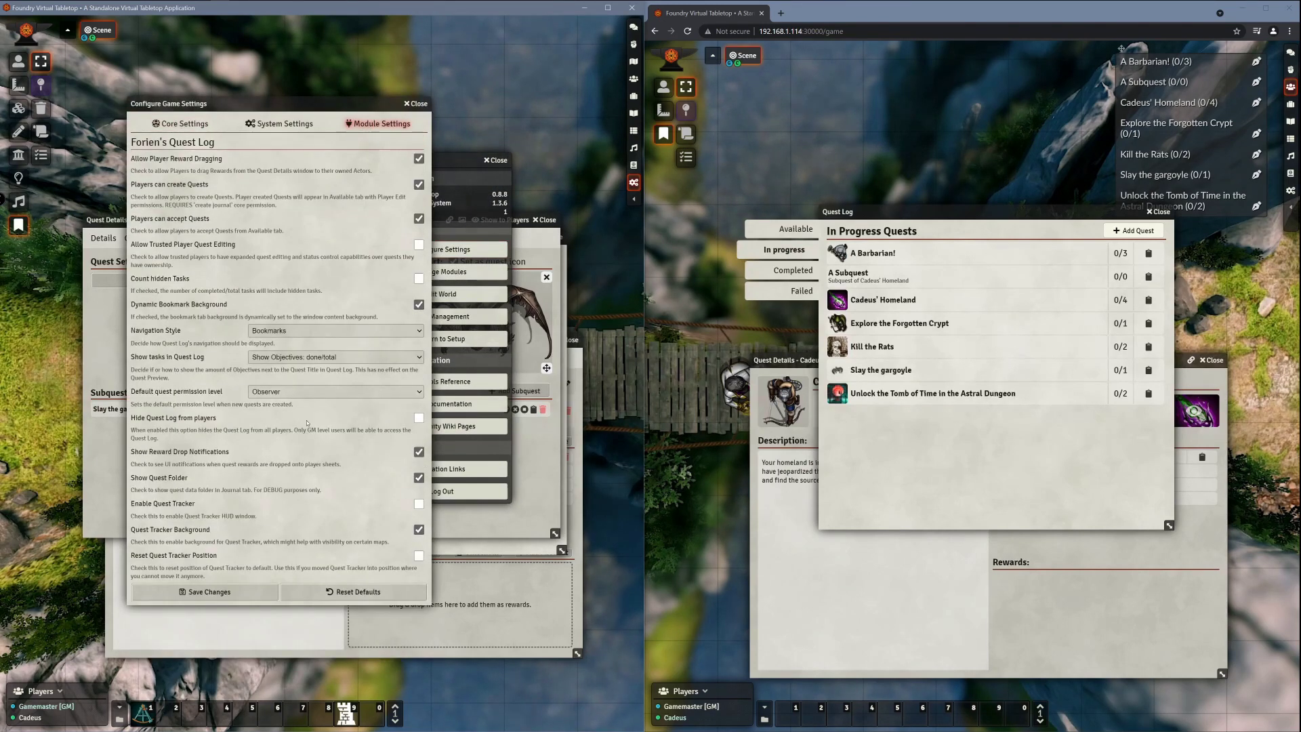
{"action": "left_click", "coordinate": [418, 555]}
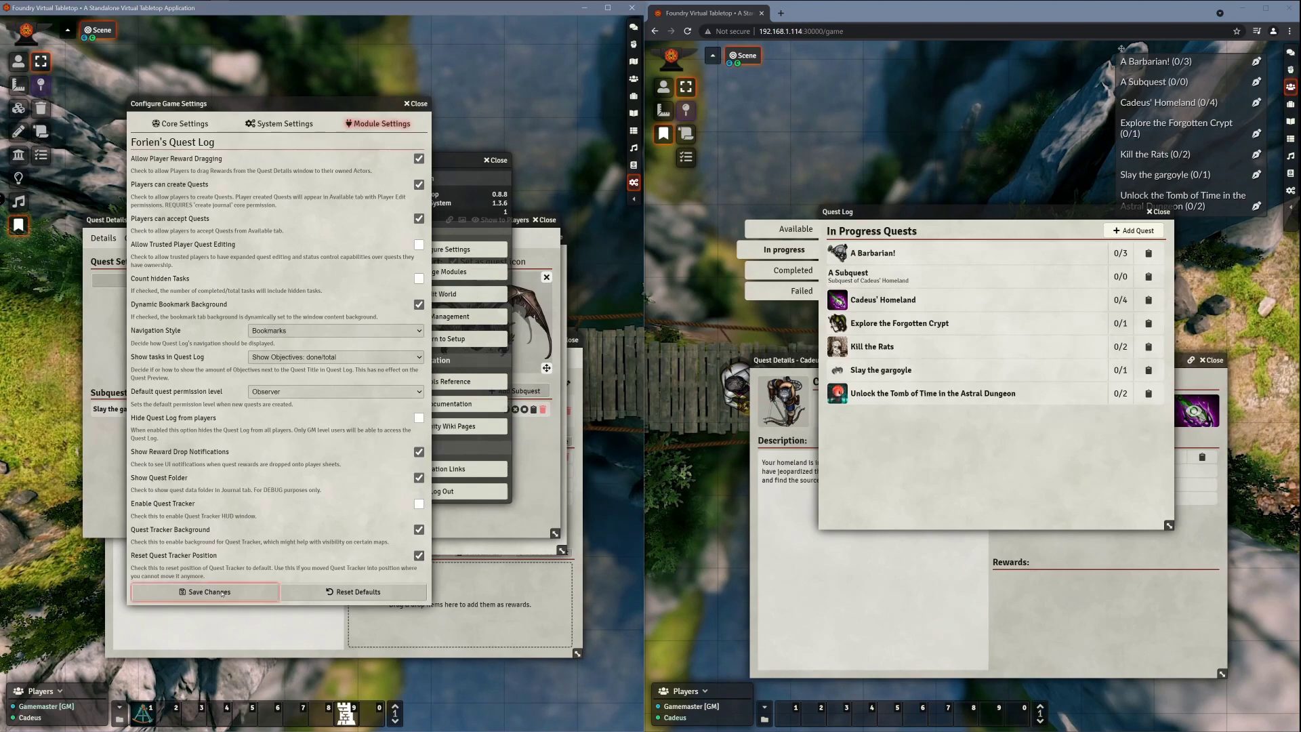
{"action": "left_click", "coordinate": [205, 591]}
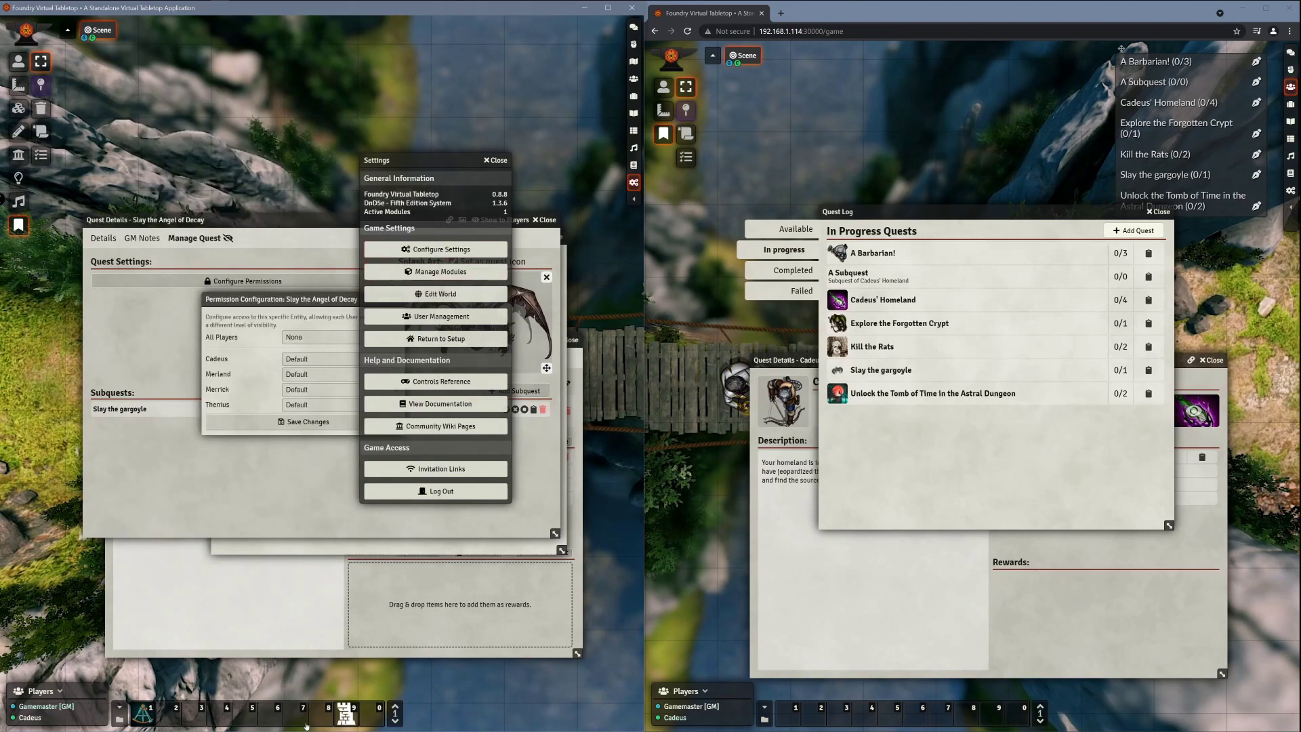
{"action": "left_click_drag", "start_coordinate": [335, 52], "coordinate": [475, 27]}
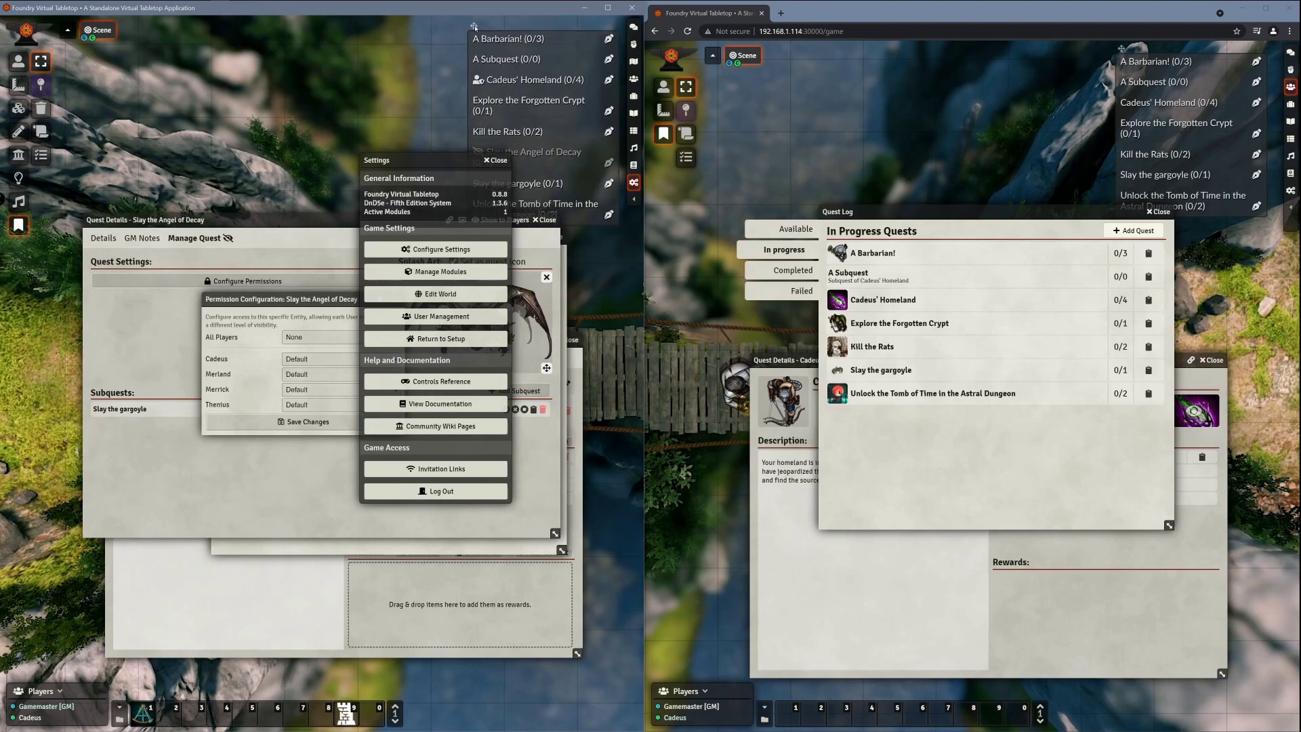
Step: Close the game settings, save the permissions of Slay the Angel of Decay and check its hidden-quest indicator
{"action": "left_click", "coordinate": [494, 160]}
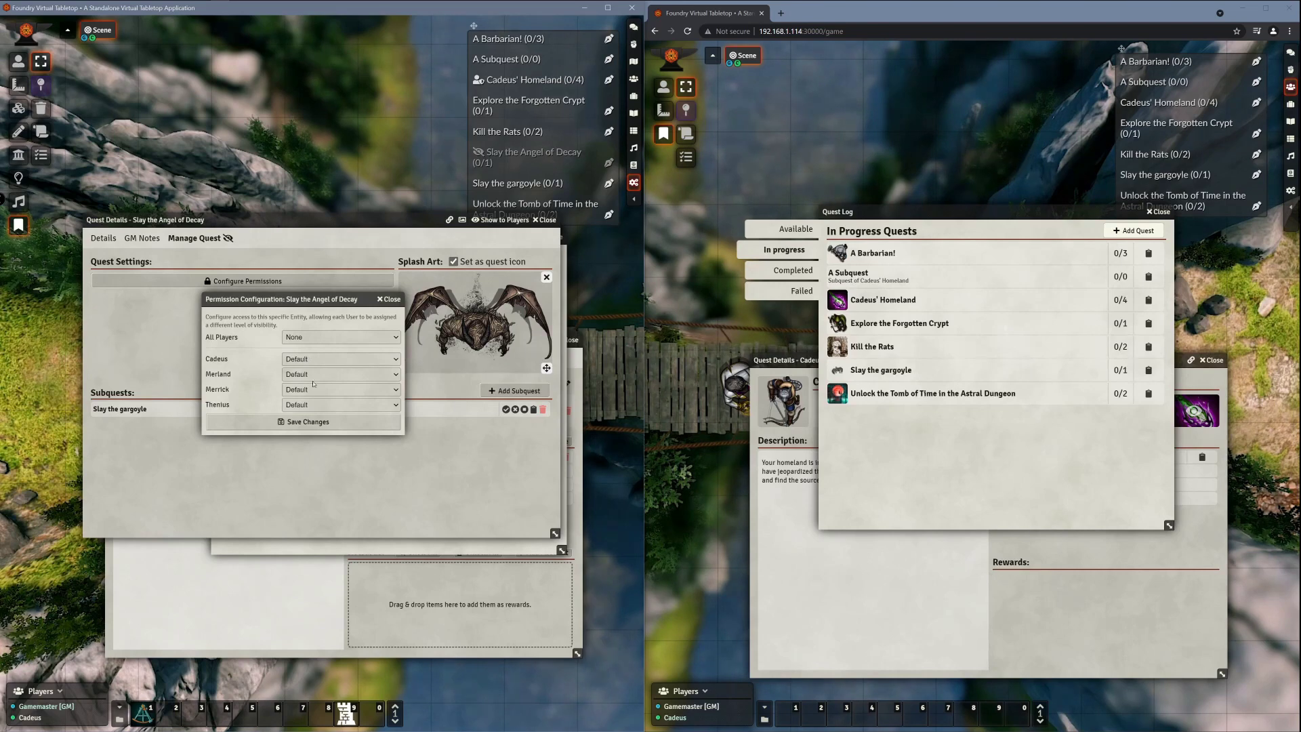
{"action": "left_click", "coordinate": [305, 420]}
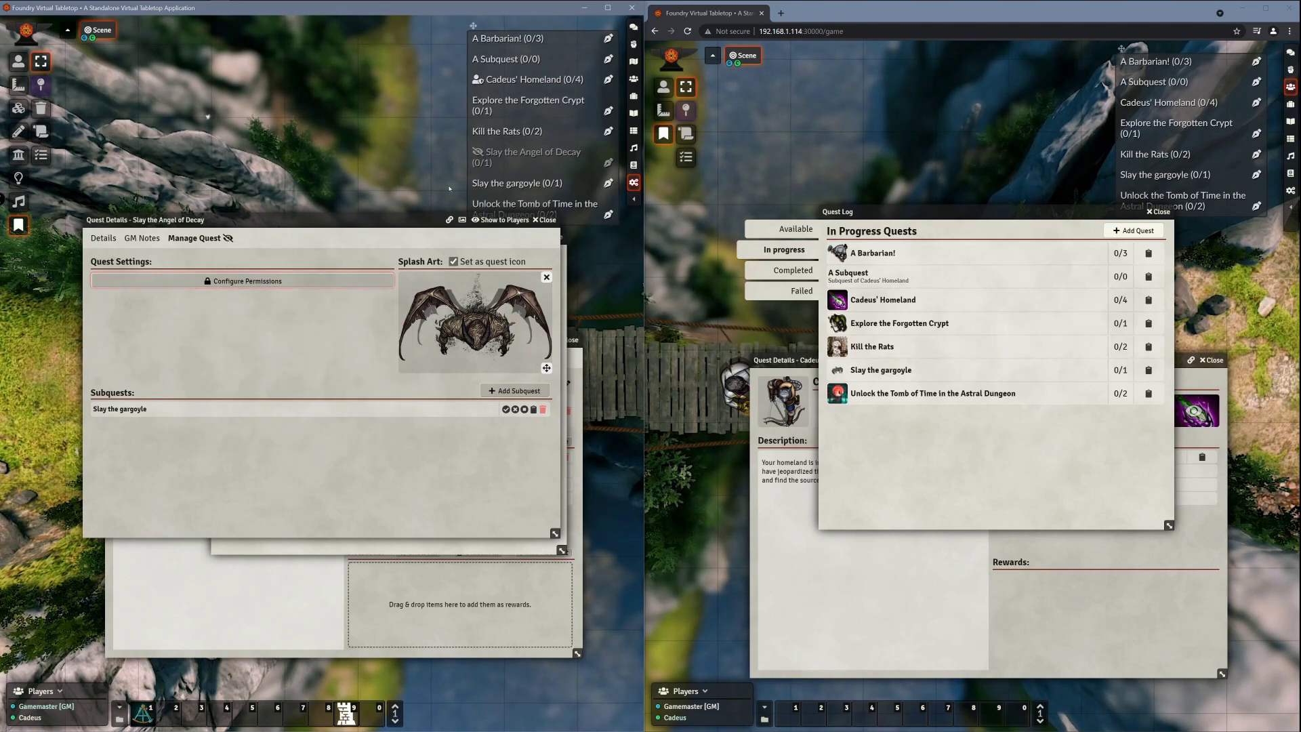
{"action": "mouse_move", "coordinate": [478, 154]}
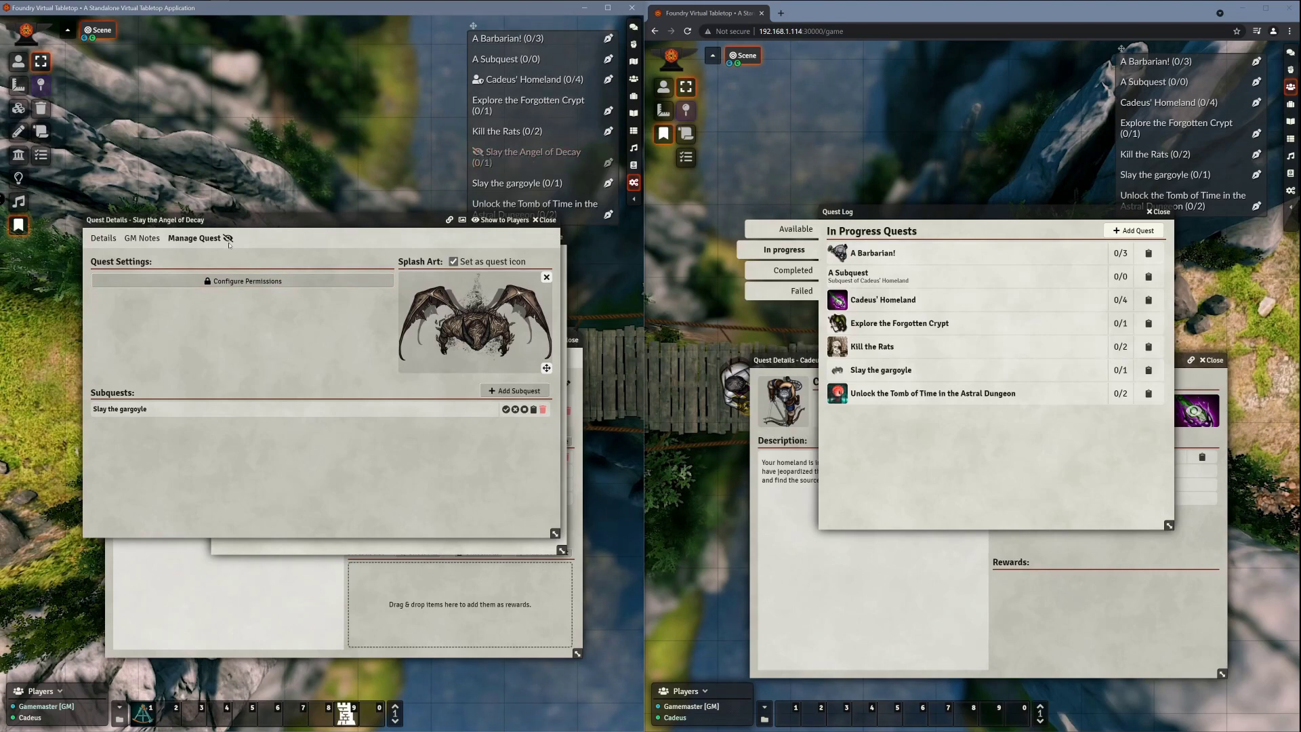
{"action": "mouse_move", "coordinate": [229, 238]}
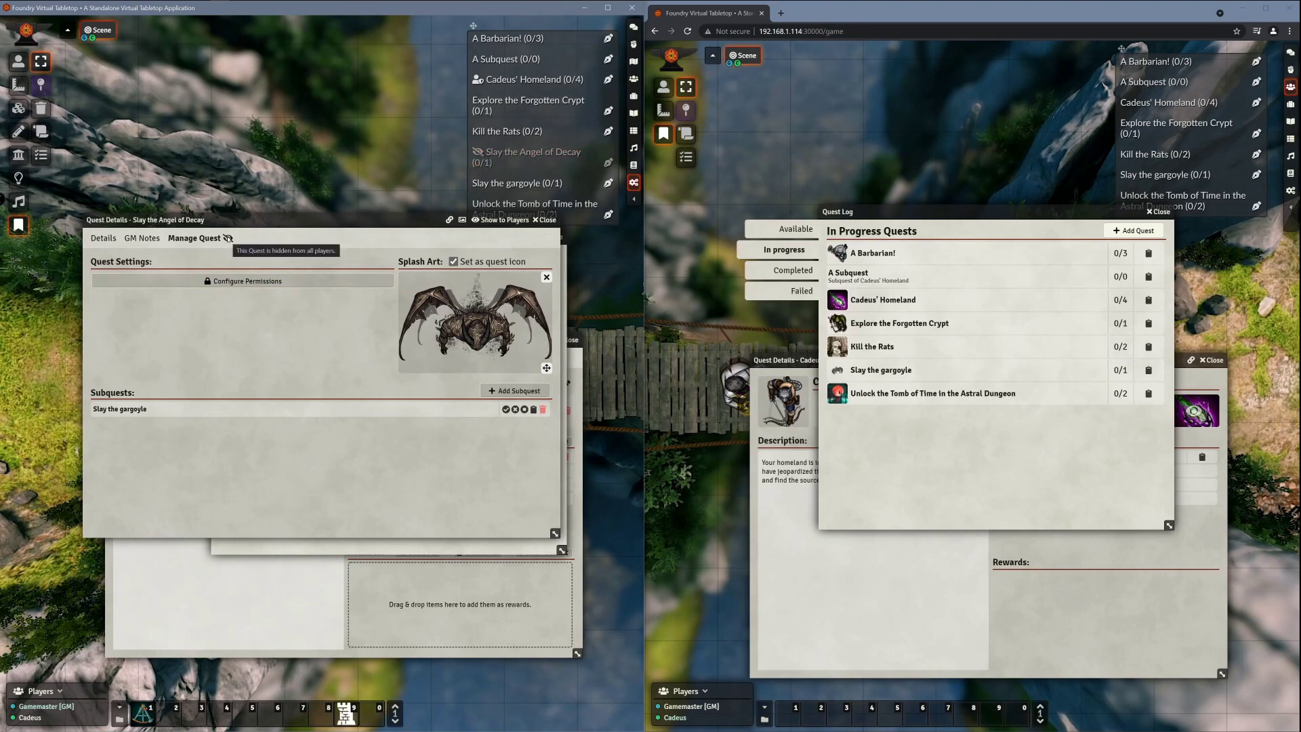
Step: Check Slay the Angel of Decay in the GM's quest log, reopen its permissions, give Merland Observer access and save
{"action": "left_click", "coordinate": [544, 220]}
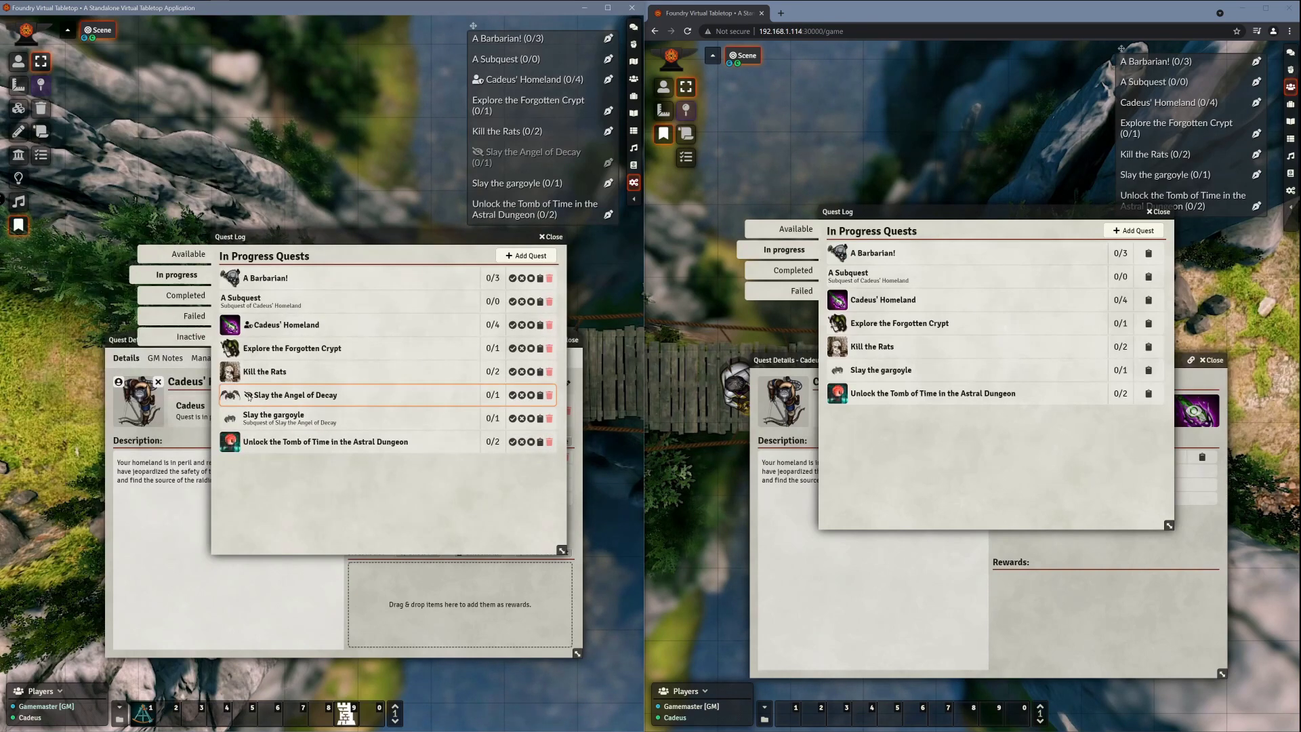
{"action": "mouse_move", "coordinate": [249, 397]}
{"action": "left_click", "coordinate": [314, 393]}
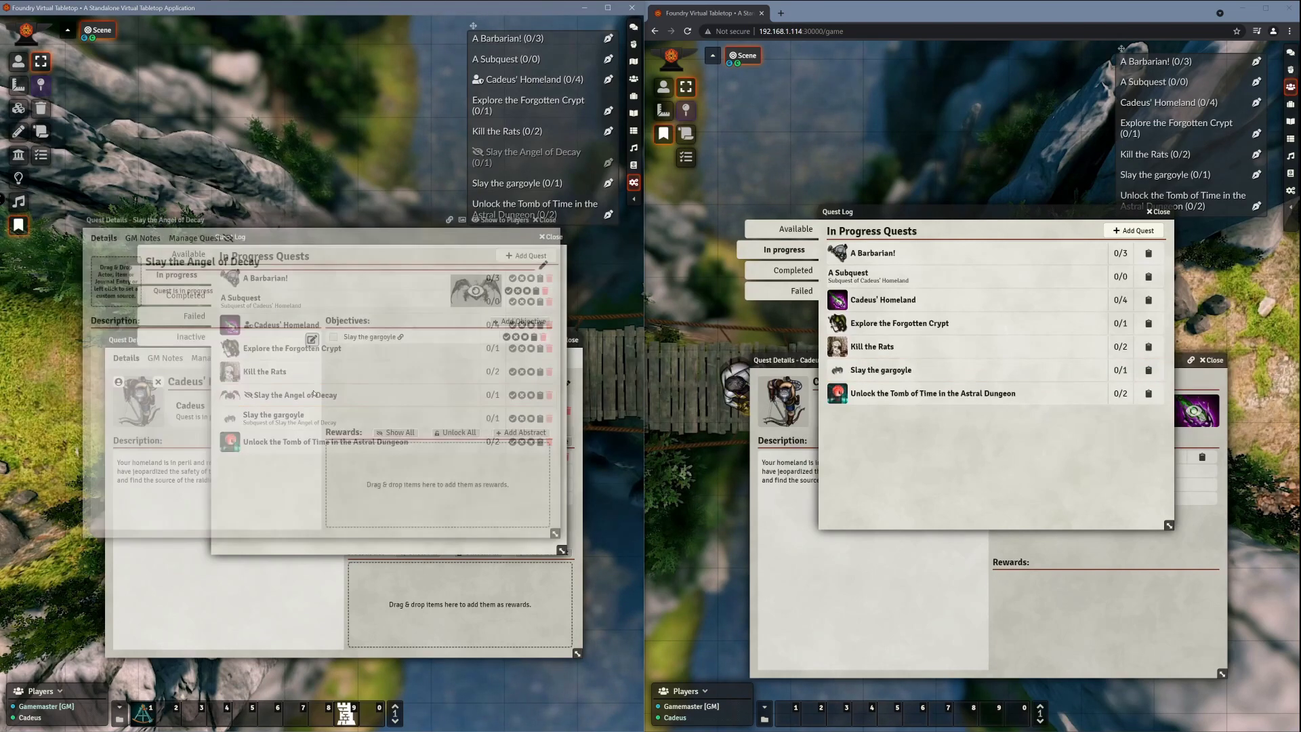
{"action": "left_click", "coordinate": [204, 238]}
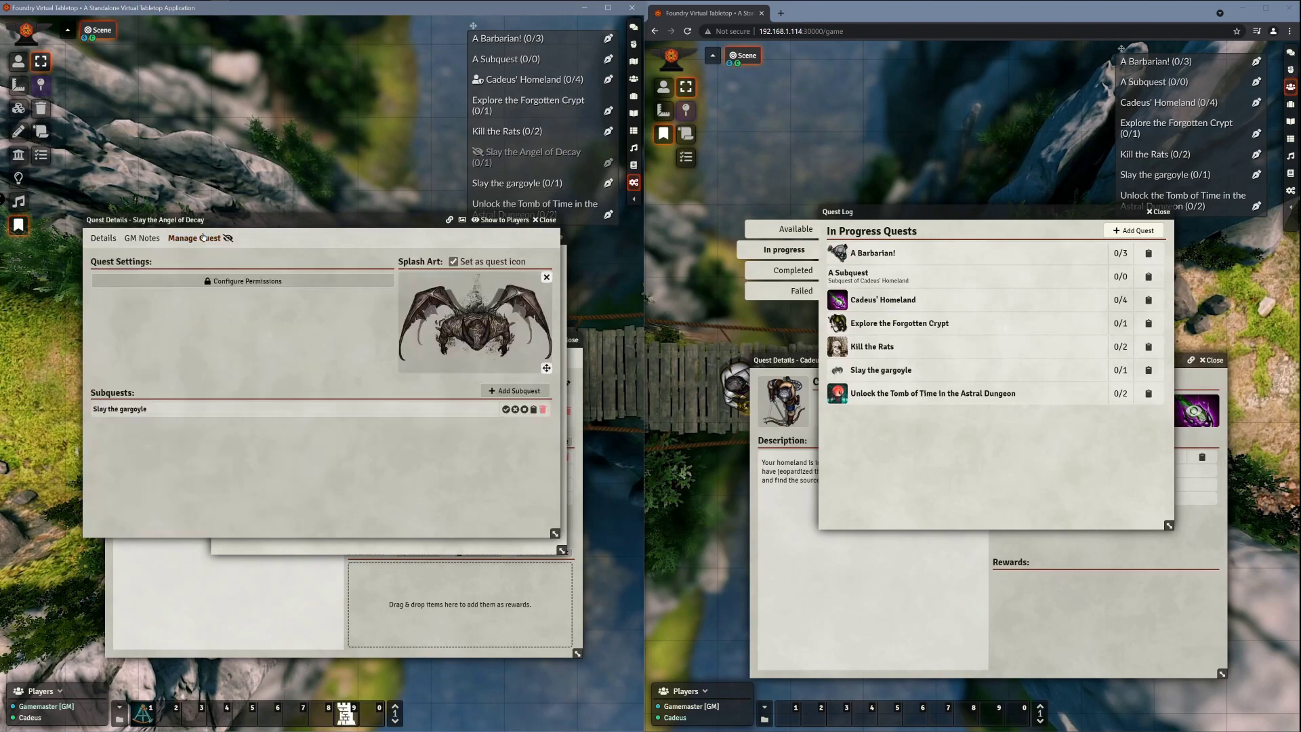
{"action": "left_click", "coordinate": [238, 283]}
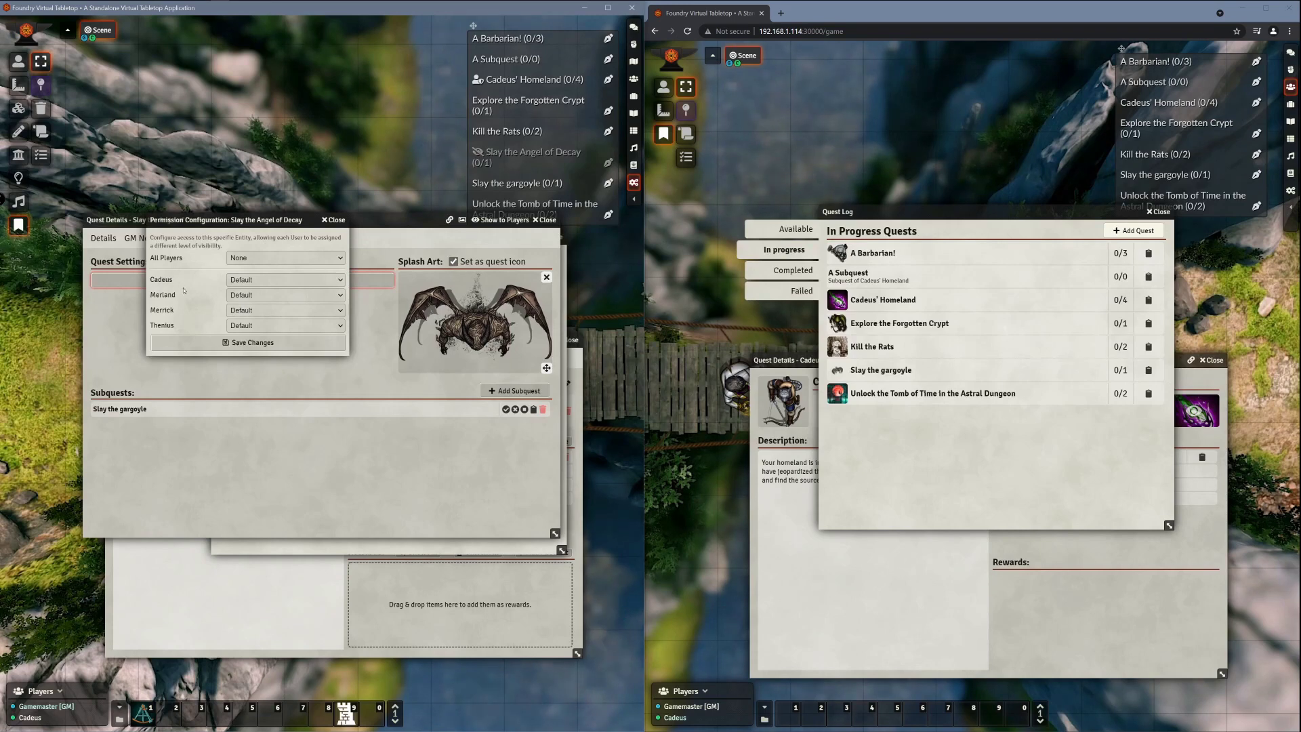
{"action": "left_click", "coordinate": [261, 296]}
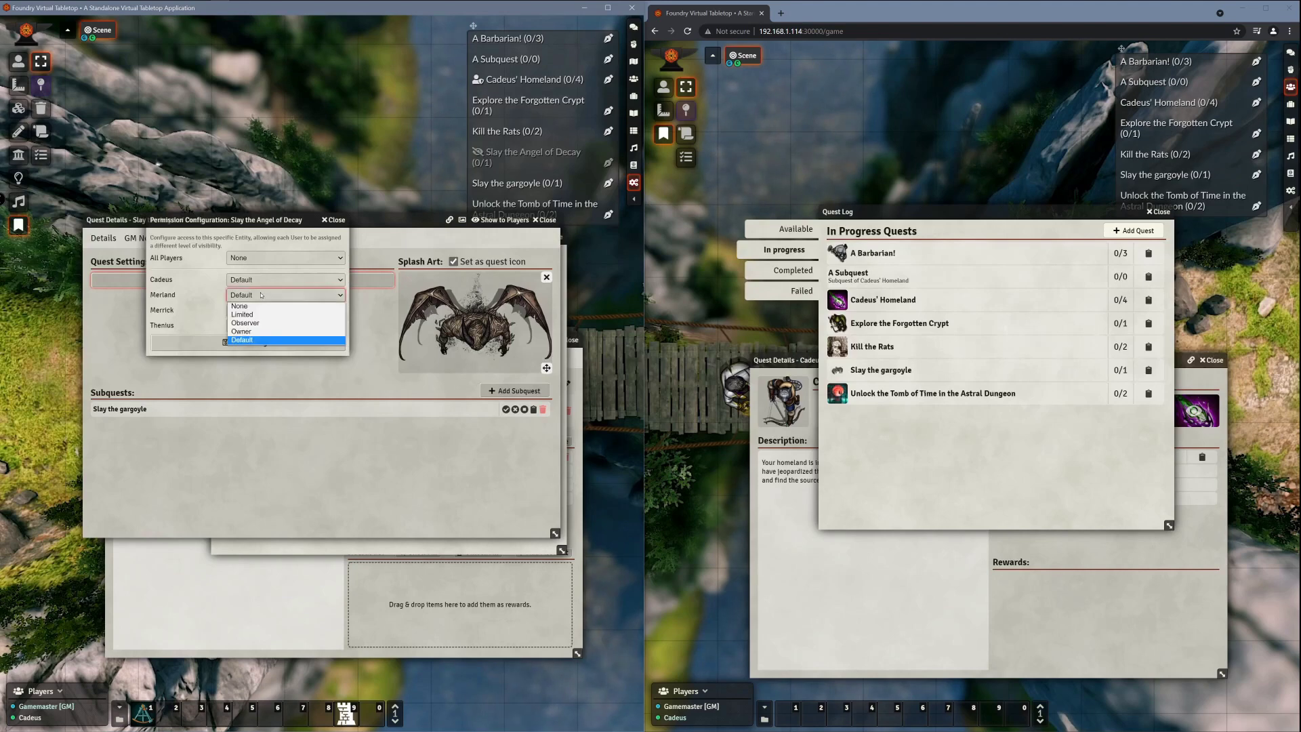
{"action": "left_click", "coordinate": [257, 323]}
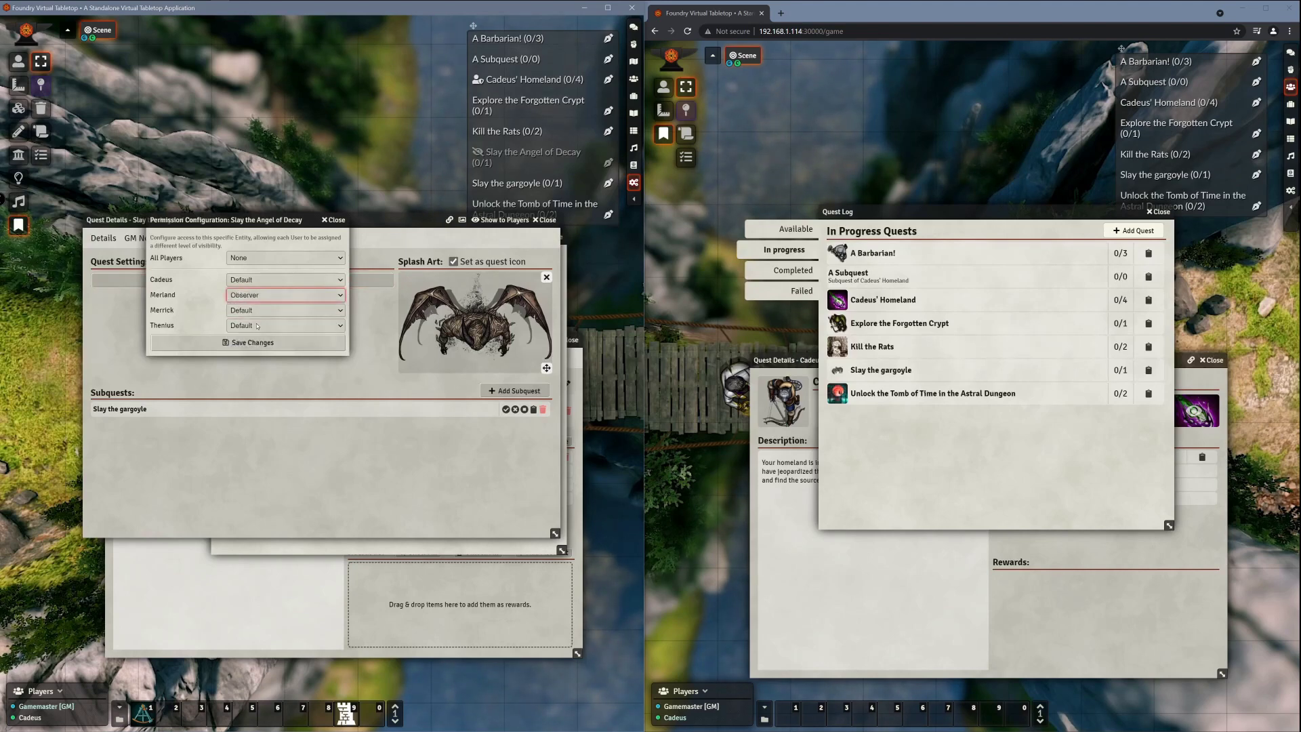
{"action": "left_click", "coordinate": [251, 343]}
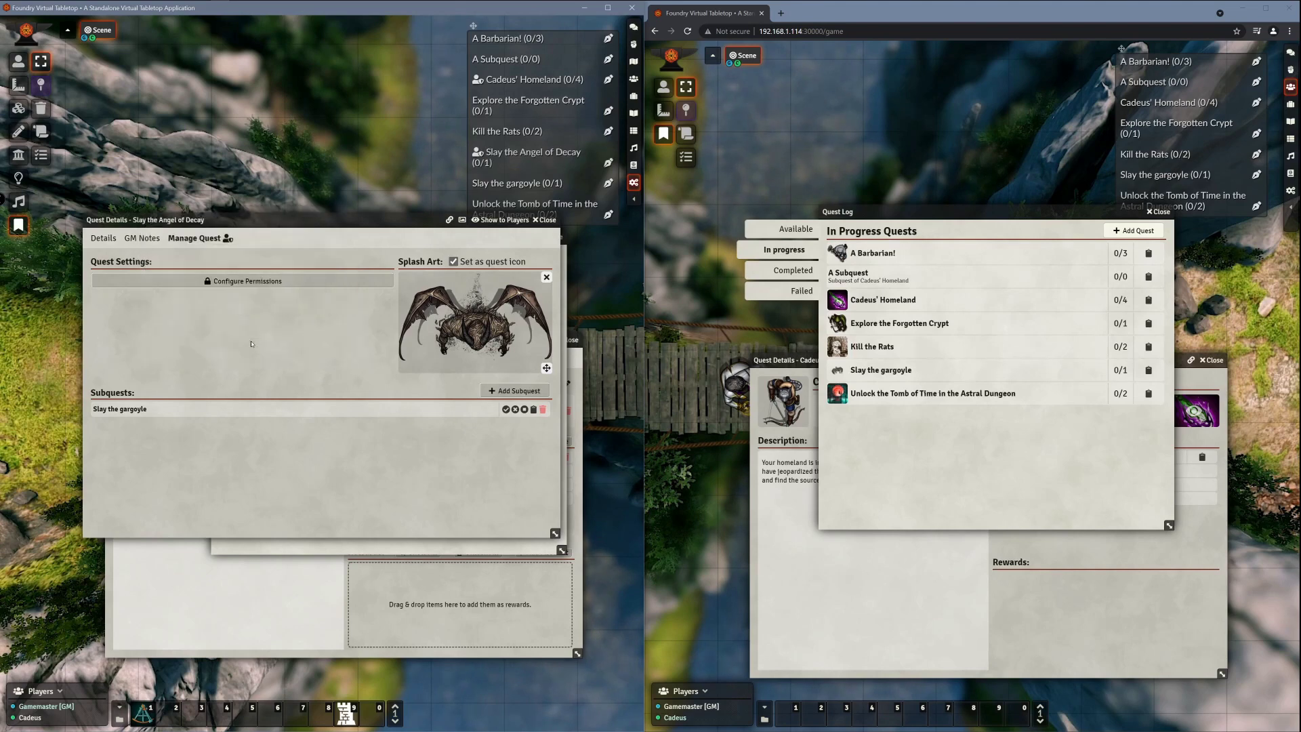
Step: Set the All Players permission of Slay the Angel of Decay to Observer and save the change
{"action": "mouse_move", "coordinate": [227, 242]}
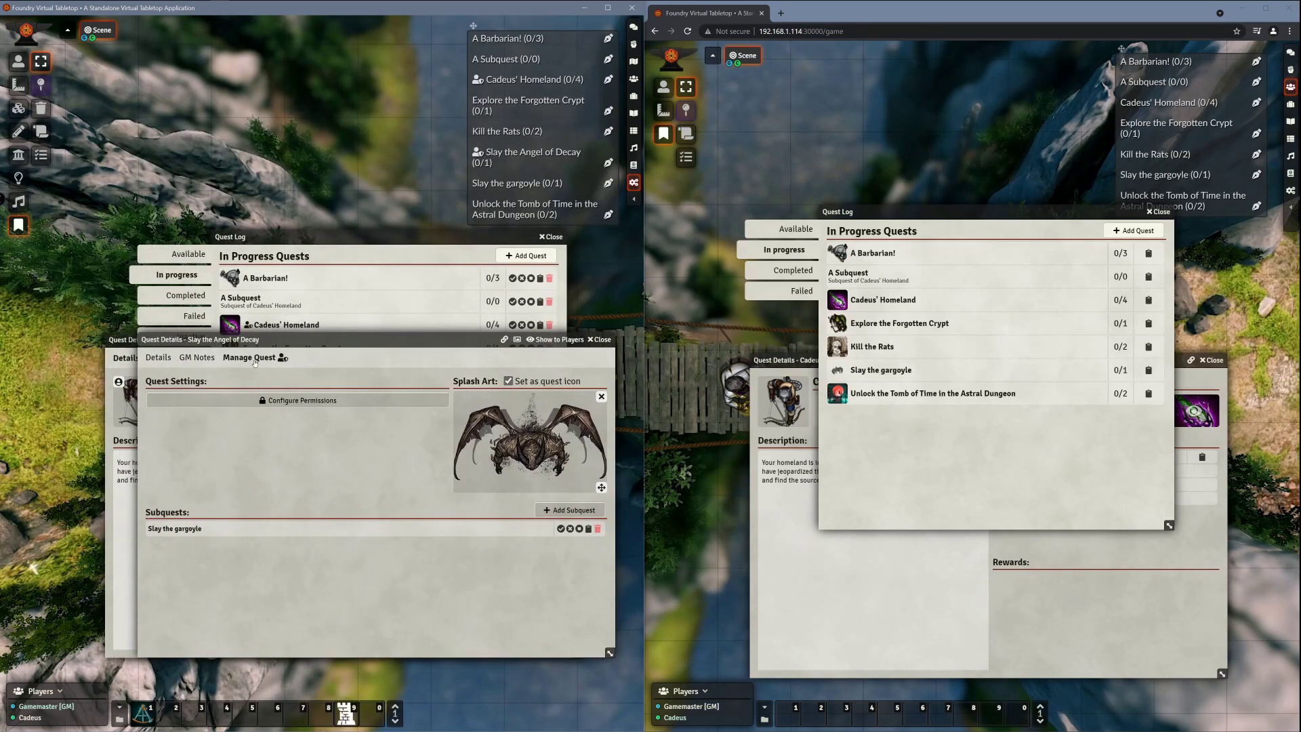
{"action": "left_click", "coordinate": [280, 401]}
{"action": "left_click", "coordinate": [302, 378]}
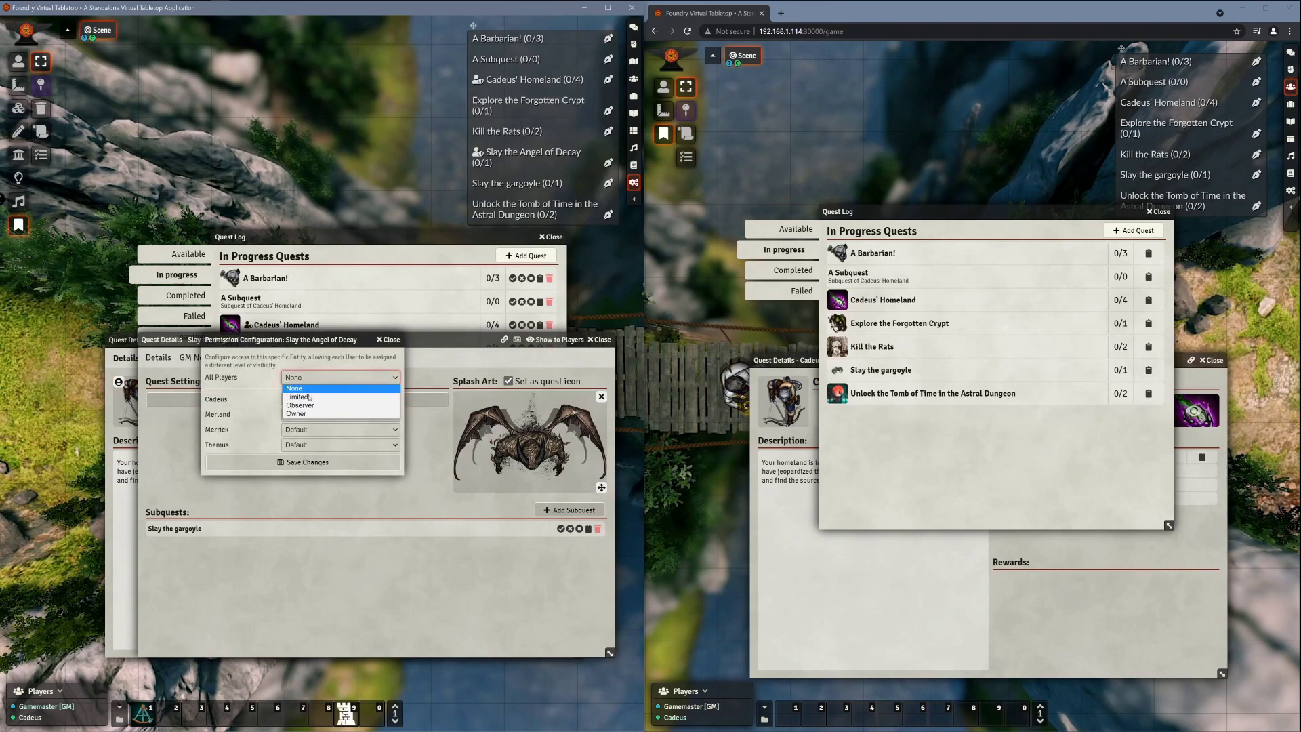
{"action": "left_click", "coordinate": [301, 398]}
{"action": "left_click", "coordinate": [301, 398]}
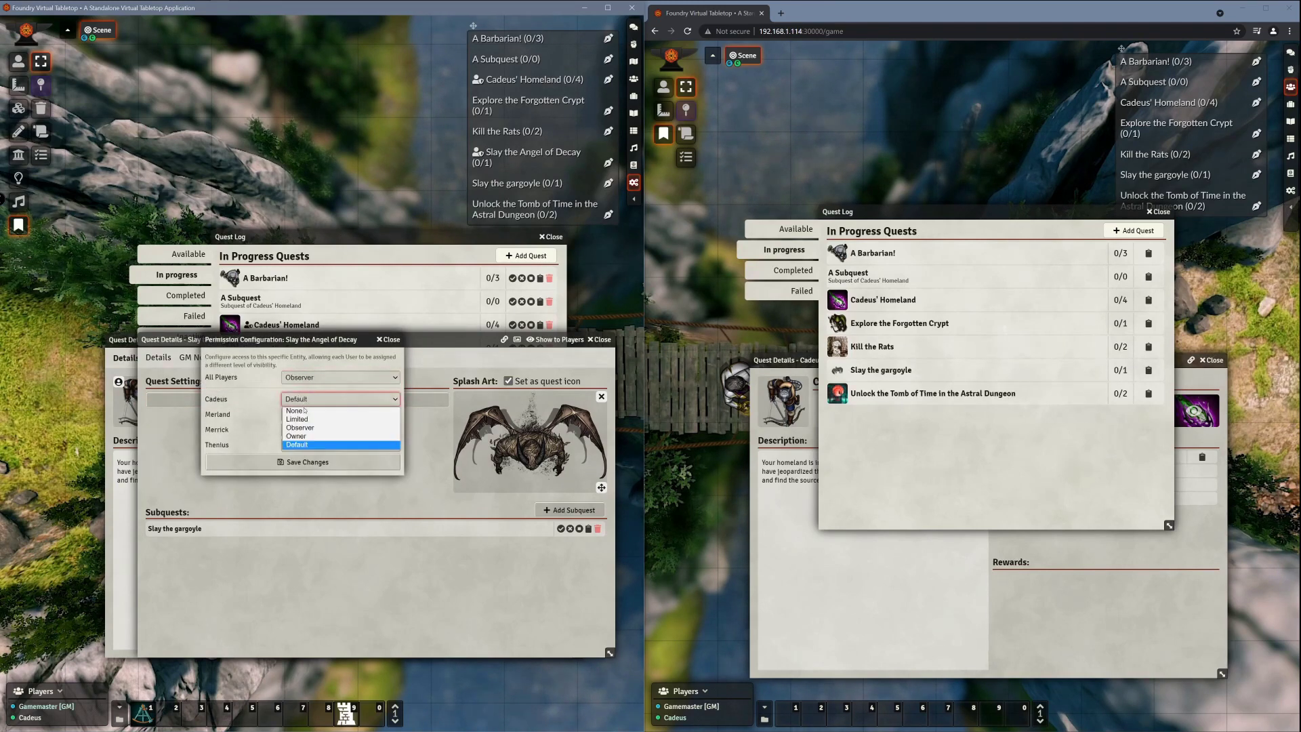
{"action": "left_click", "coordinate": [307, 463]}
{"action": "left_click", "coordinate": [307, 463]}
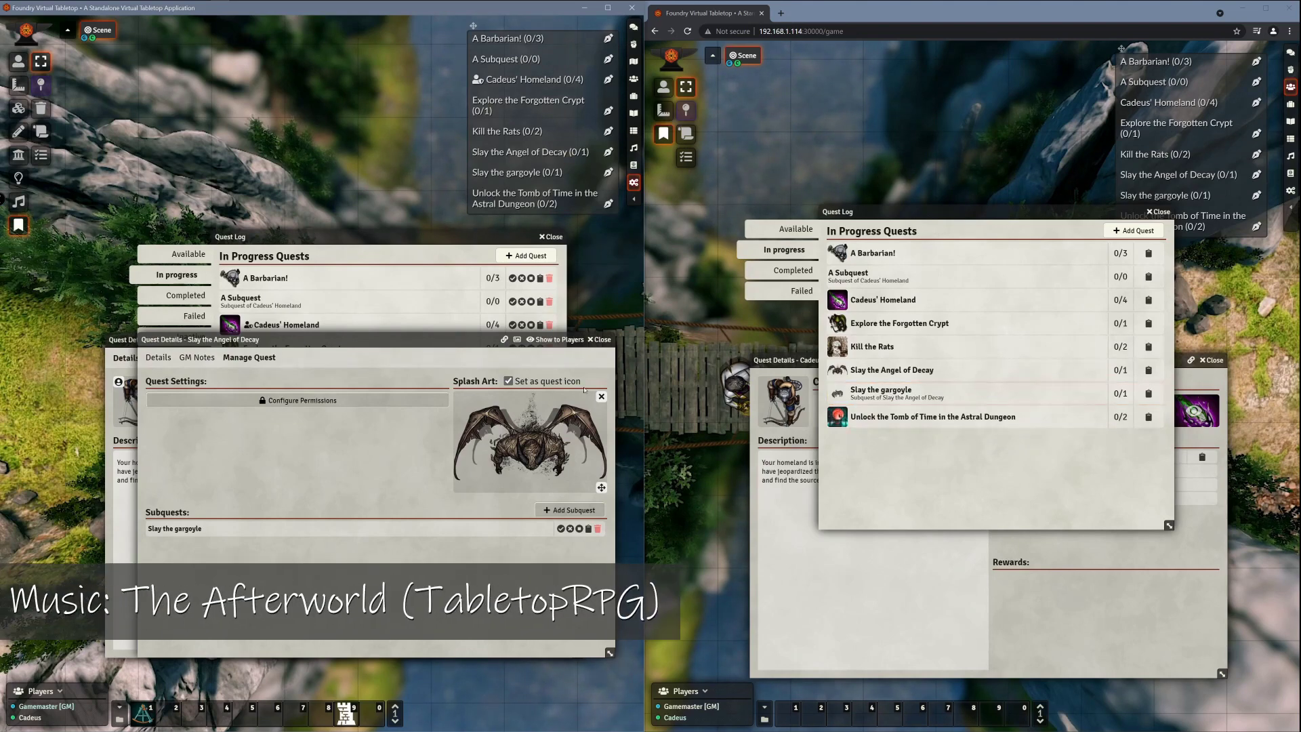
Step: Set the Slay the Angel of Decay permissions to None for All Players and Owner for Merrick, and save them
{"action": "left_click", "coordinate": [319, 402]}
{"action": "left_click_drag", "start_coordinate": [295, 347], "coordinate": [348, 364]}
{"action": "left_click", "coordinate": [355, 396]}
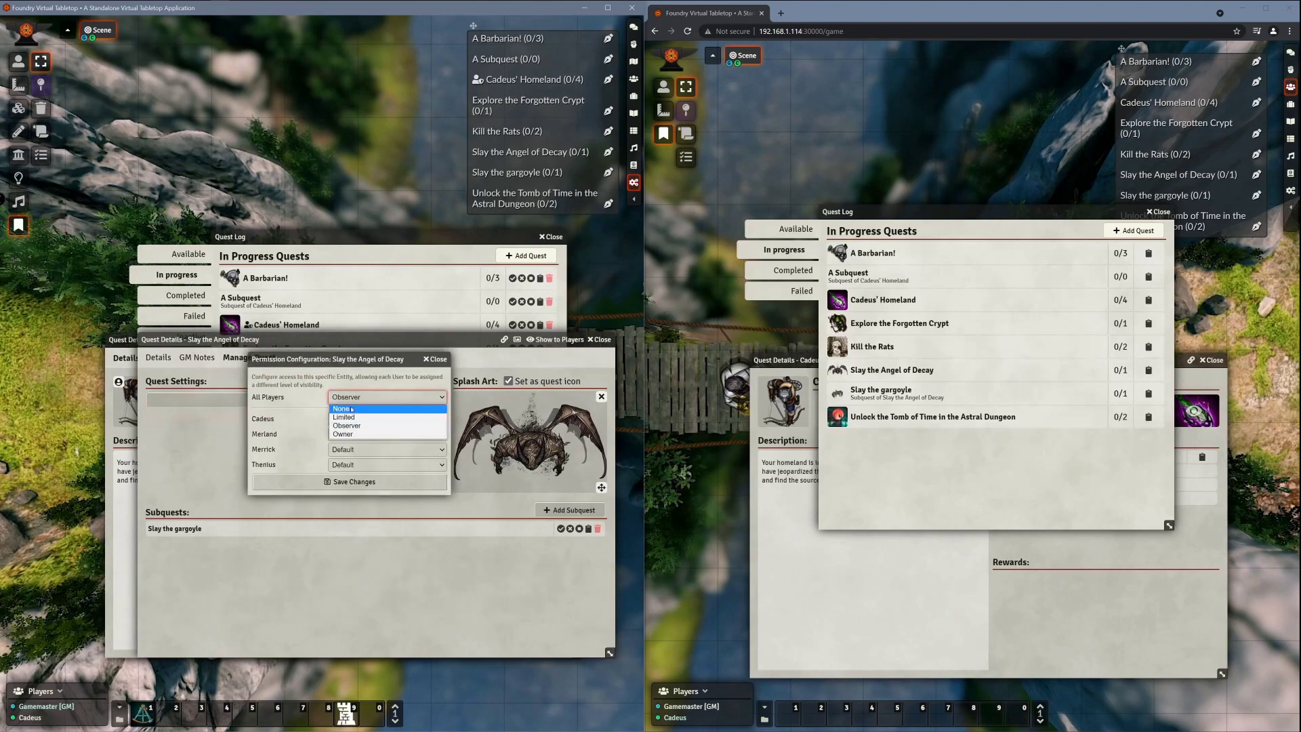
{"action": "left_click", "coordinate": [345, 395]}
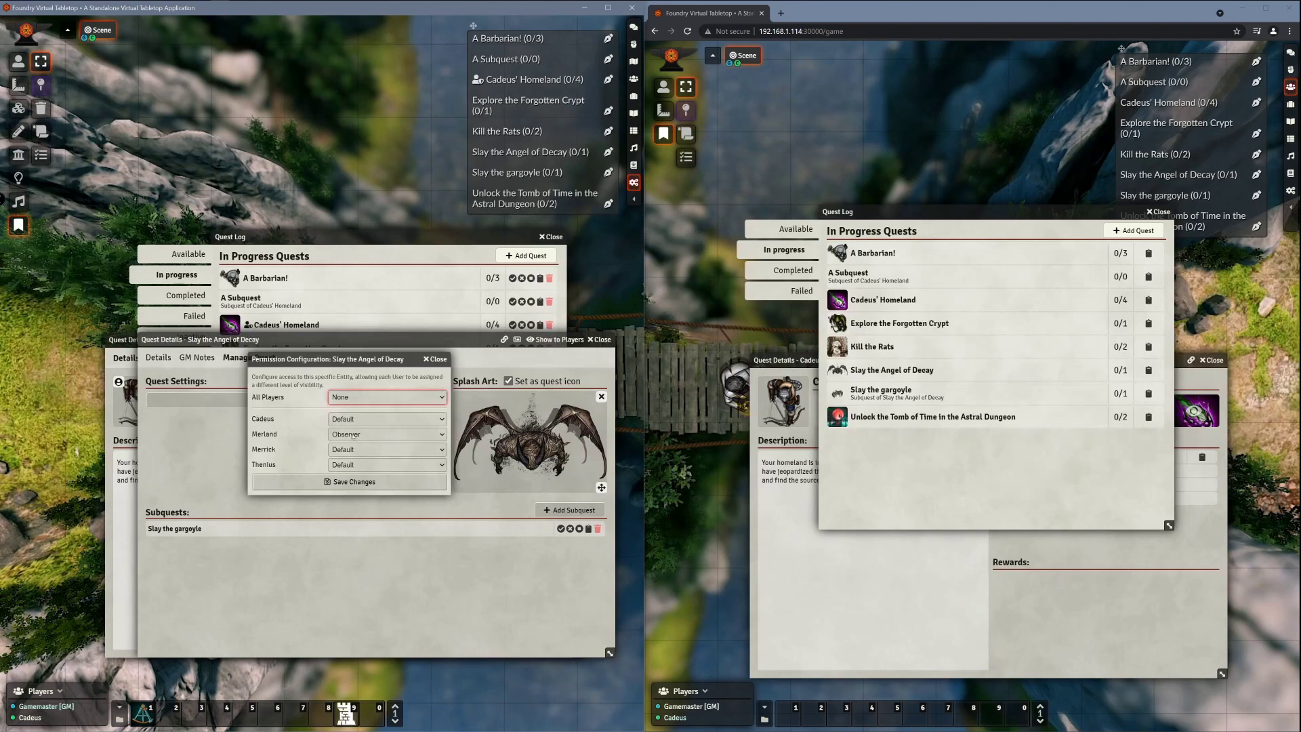
{"action": "left_click", "coordinate": [355, 449]}
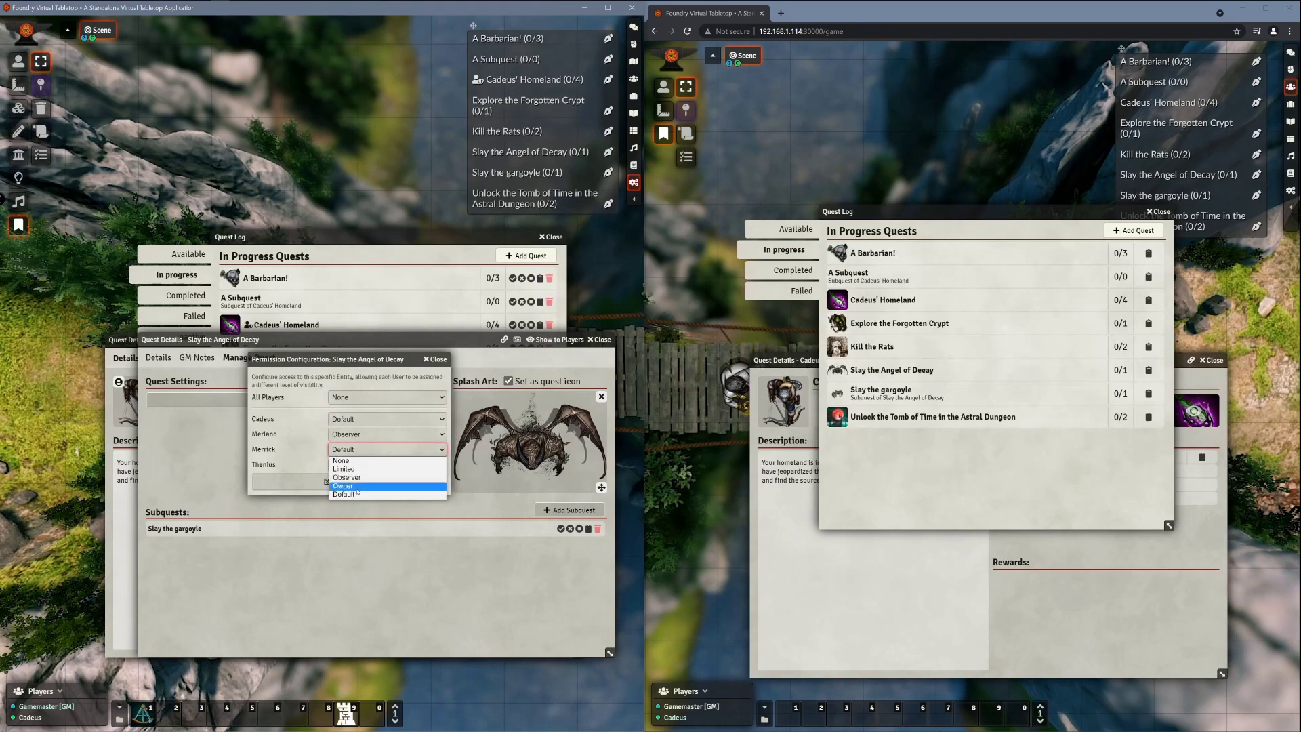
{"action": "left_click", "coordinate": [355, 487]}
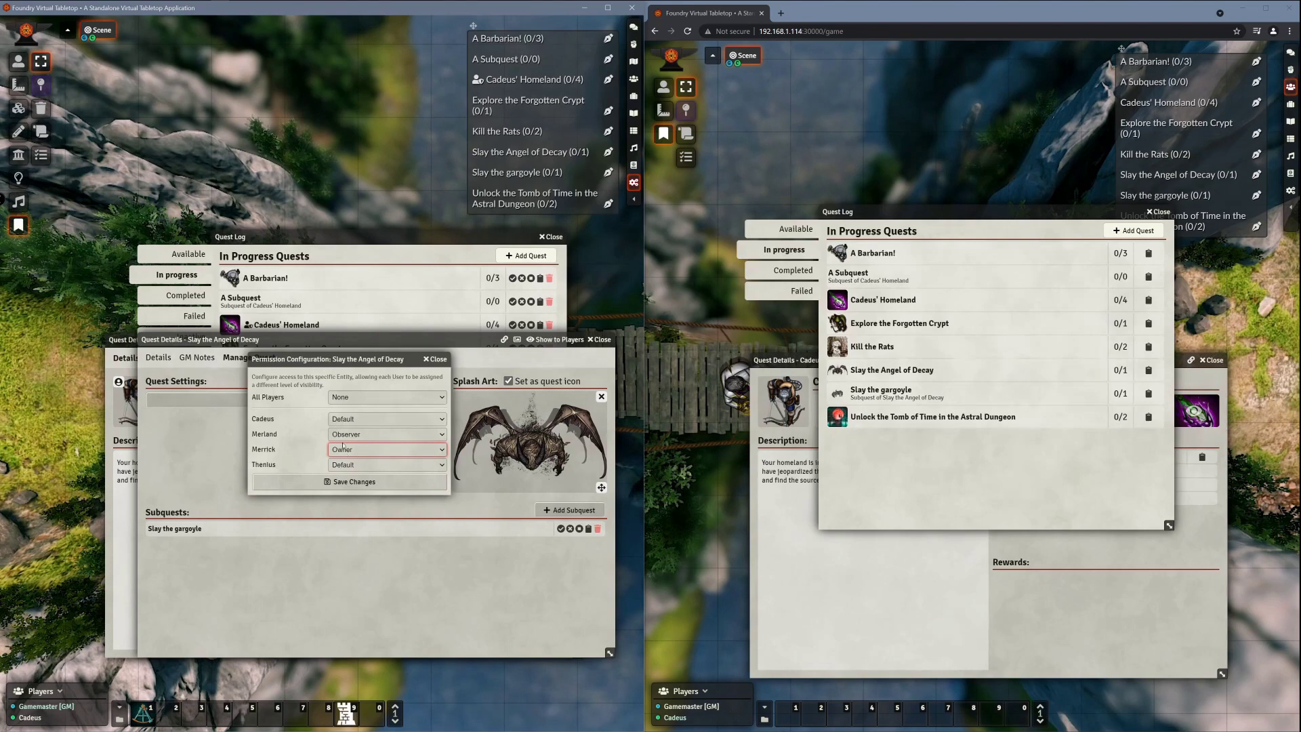
{"action": "left_click", "coordinate": [345, 482]}
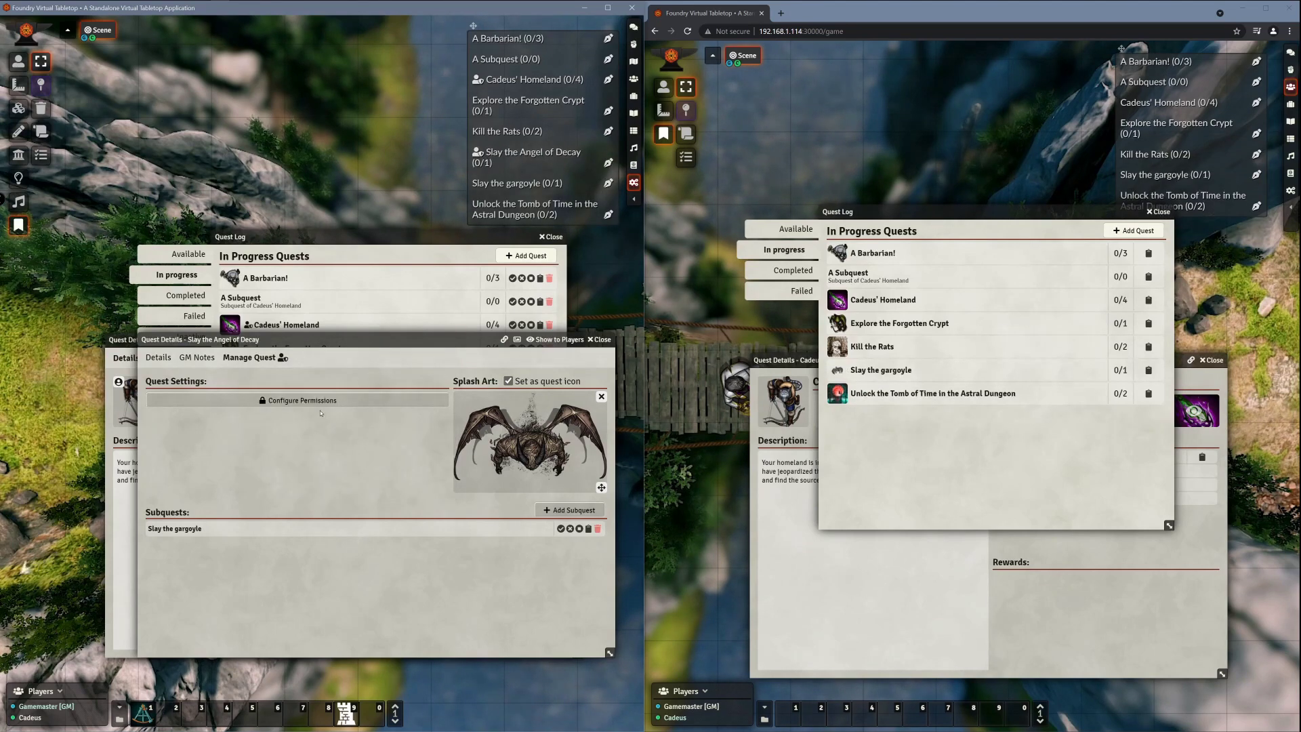
{"action": "mouse_move", "coordinate": [282, 358]}
{"action": "mouse_move", "coordinate": [478, 153]}
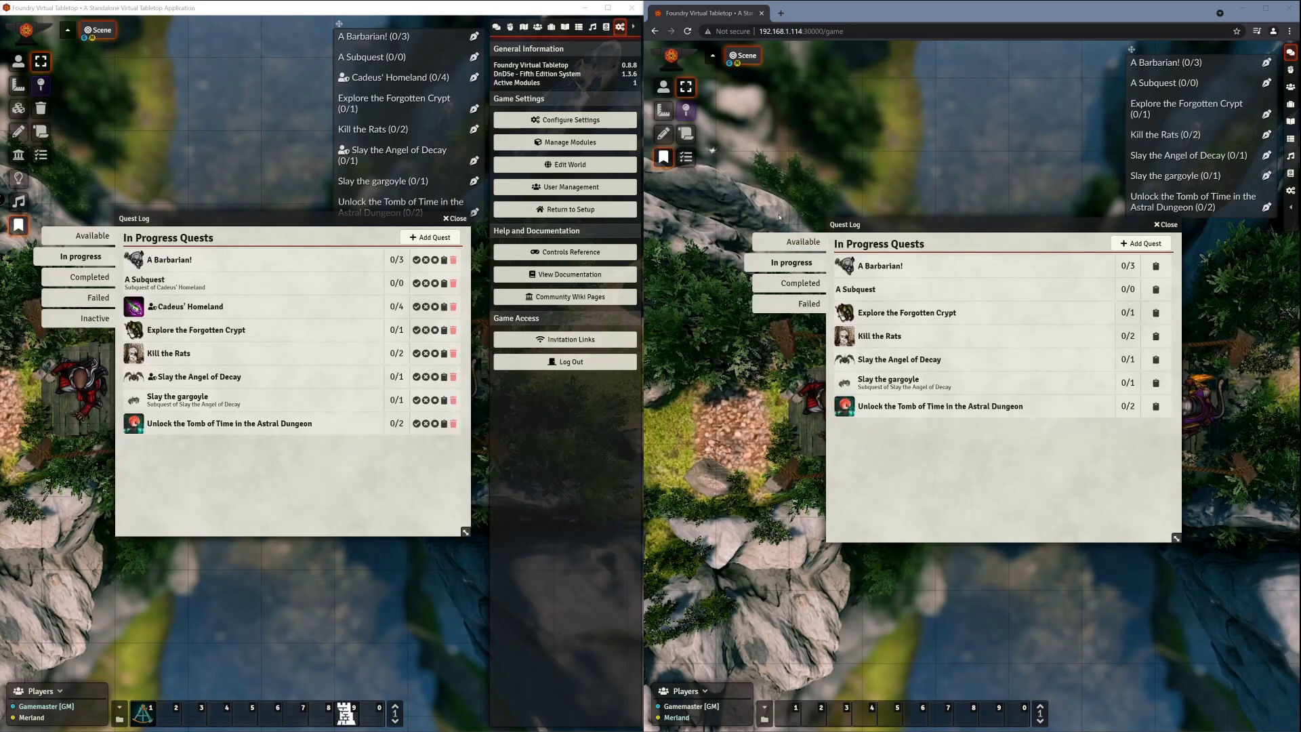
Step: Open A Barbarian! in the GM and player windows, and make Merland an Owner in the quest's permissions
{"action": "left_click", "coordinate": [220, 260]}
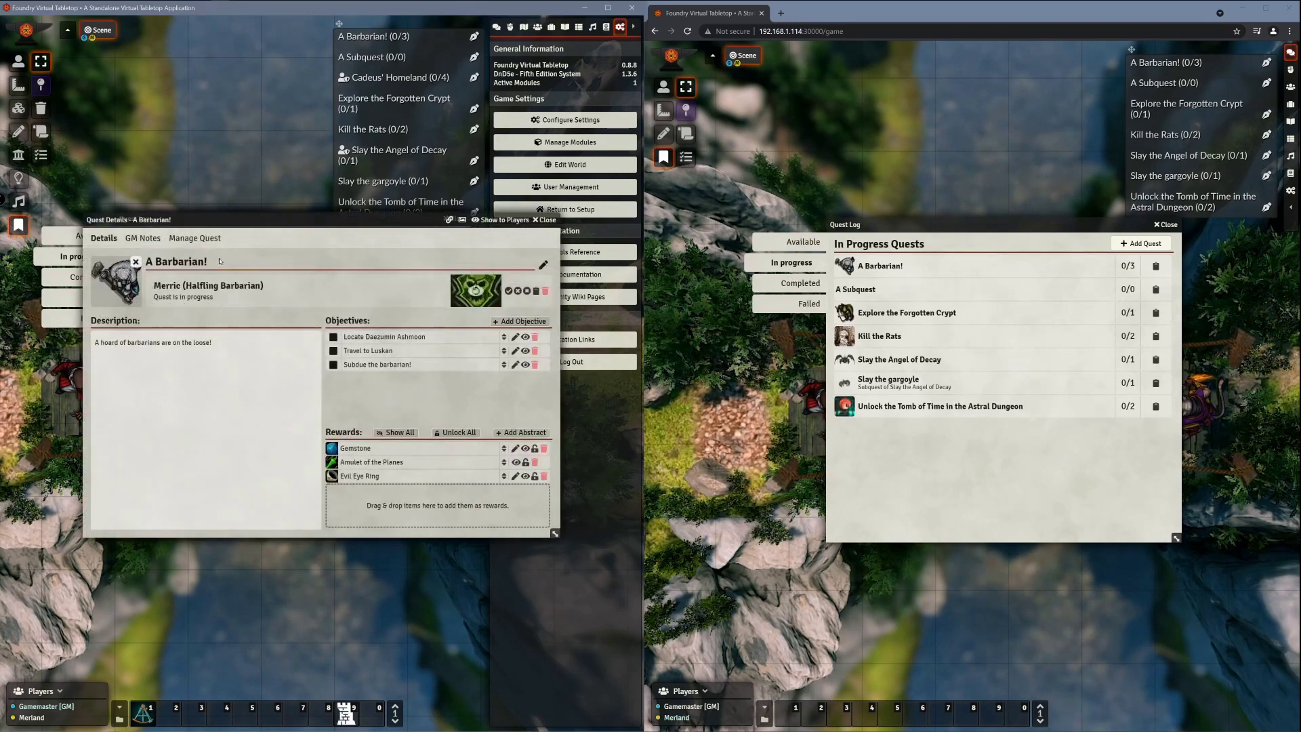
{"action": "left_click", "coordinate": [898, 266]}
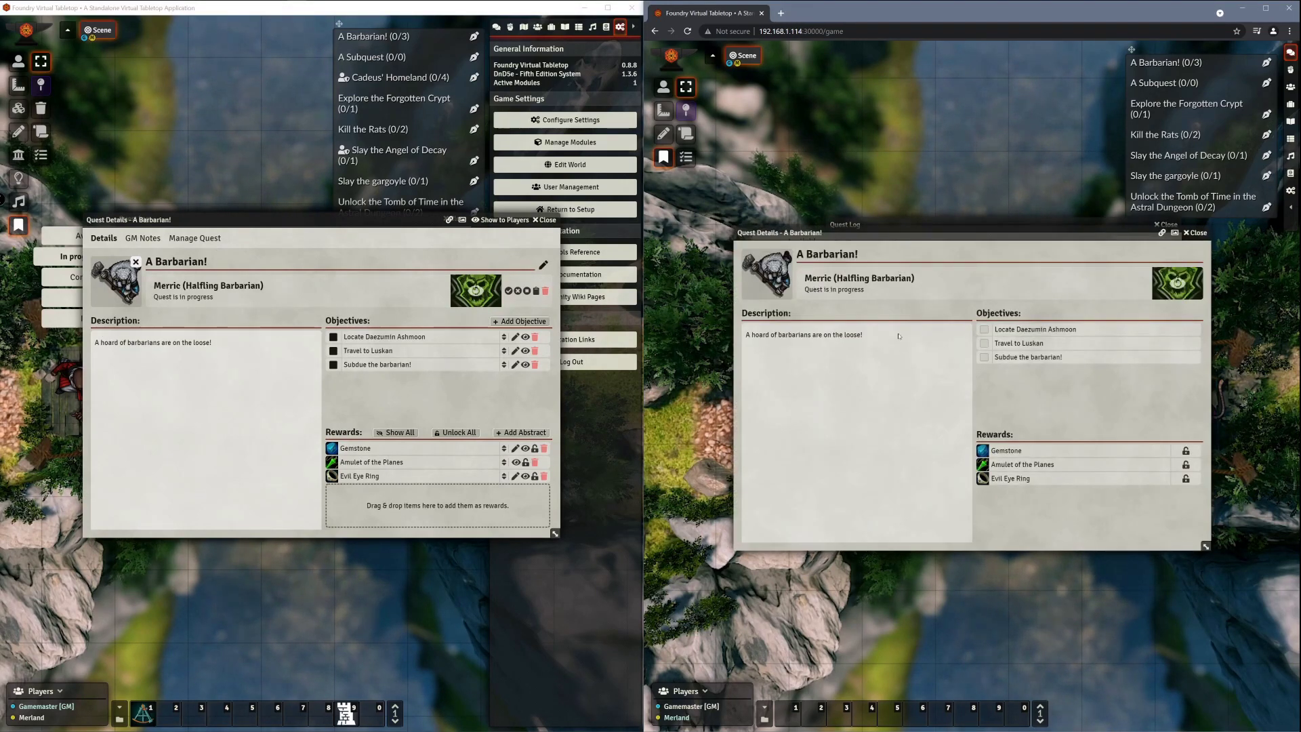
{"action": "left_click", "coordinate": [194, 238]}
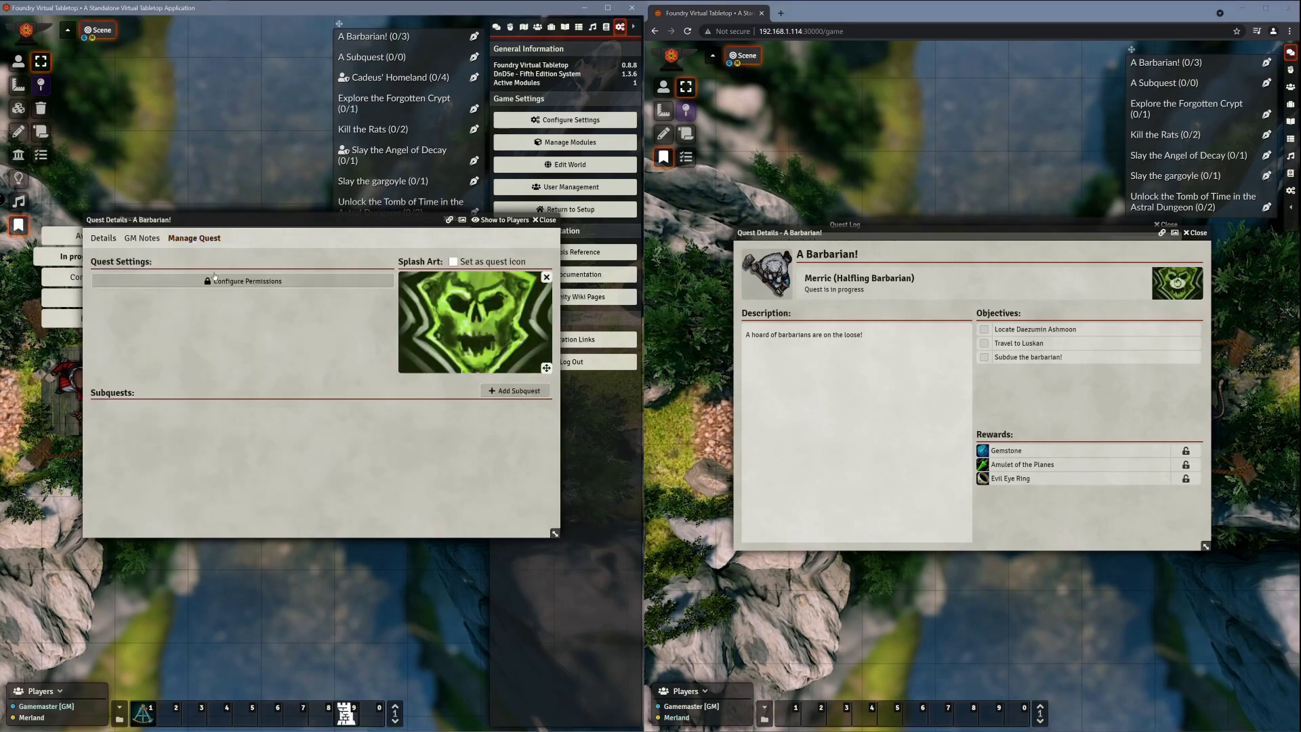
{"action": "left_click", "coordinate": [216, 278]}
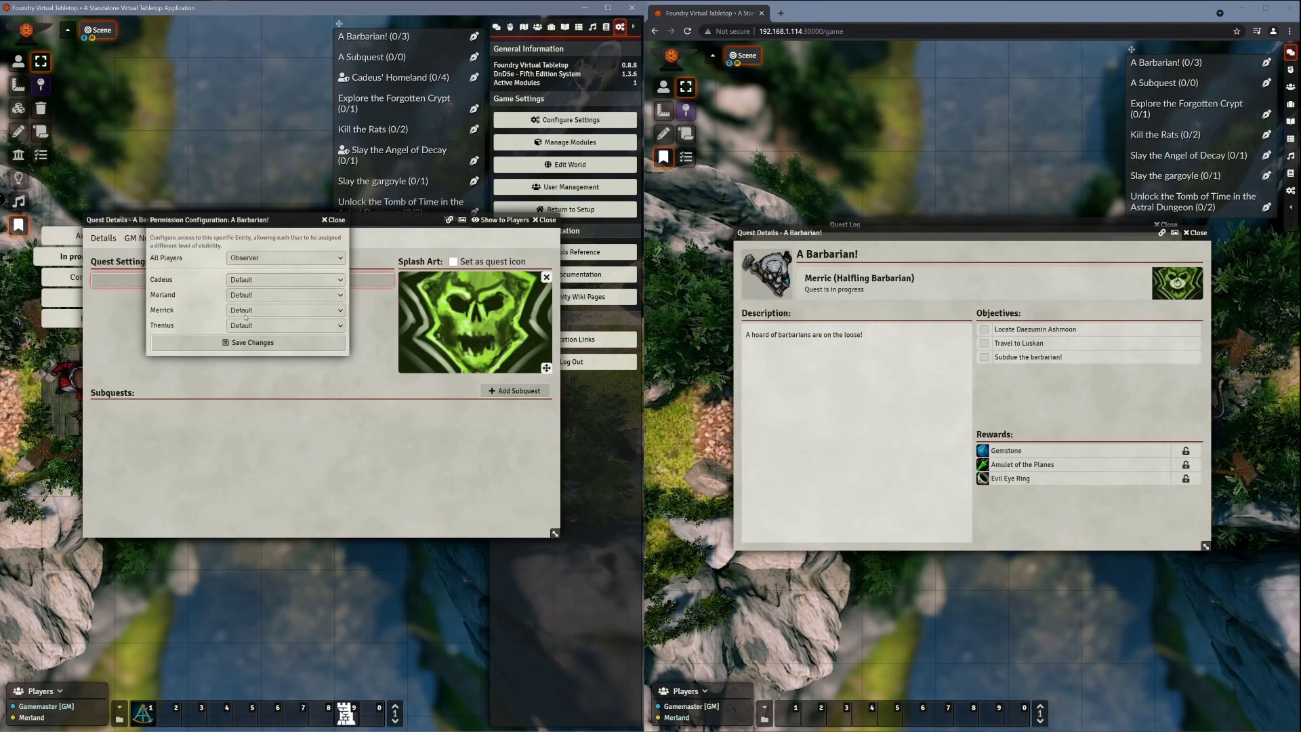
{"action": "left_click", "coordinate": [243, 295]}
{"action": "left_click", "coordinate": [244, 339]}
{"action": "left_click", "coordinate": [242, 349]}
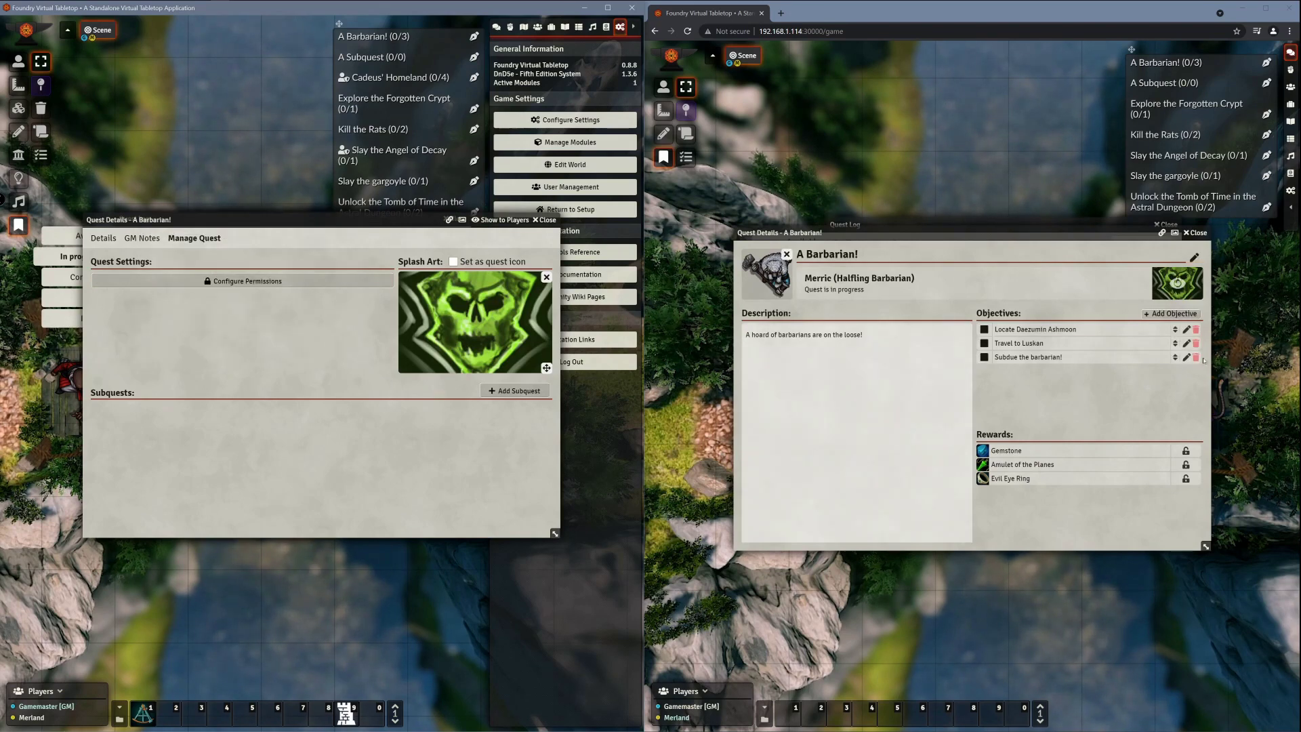
Step: Enable Allow Trusted Player Quest Editing in the Forien's Quest Log module settings and save the changes
{"action": "mouse_move", "coordinate": [967, 352]}
{"action": "mouse_move", "coordinate": [950, 232]}
{"action": "left_mouse_down"}
{"action": "mouse_move", "coordinate": [956, 309]}
{"action": "mouse_move", "coordinate": [950, 256]}
{"action": "left_mouse_up"}
{"action": "left_click_drag", "start_coordinate": [410, 226], "coordinate": [407, 283]}
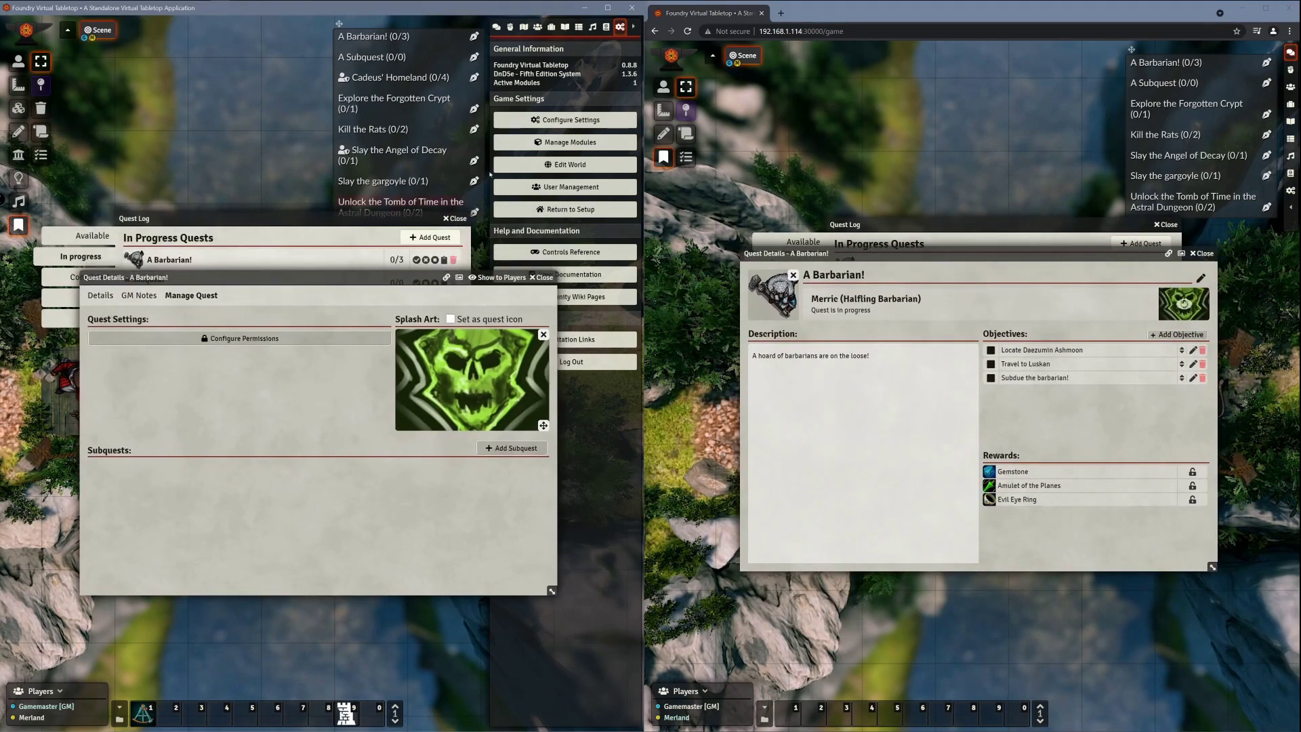
{"action": "left_click", "coordinate": [563, 121]}
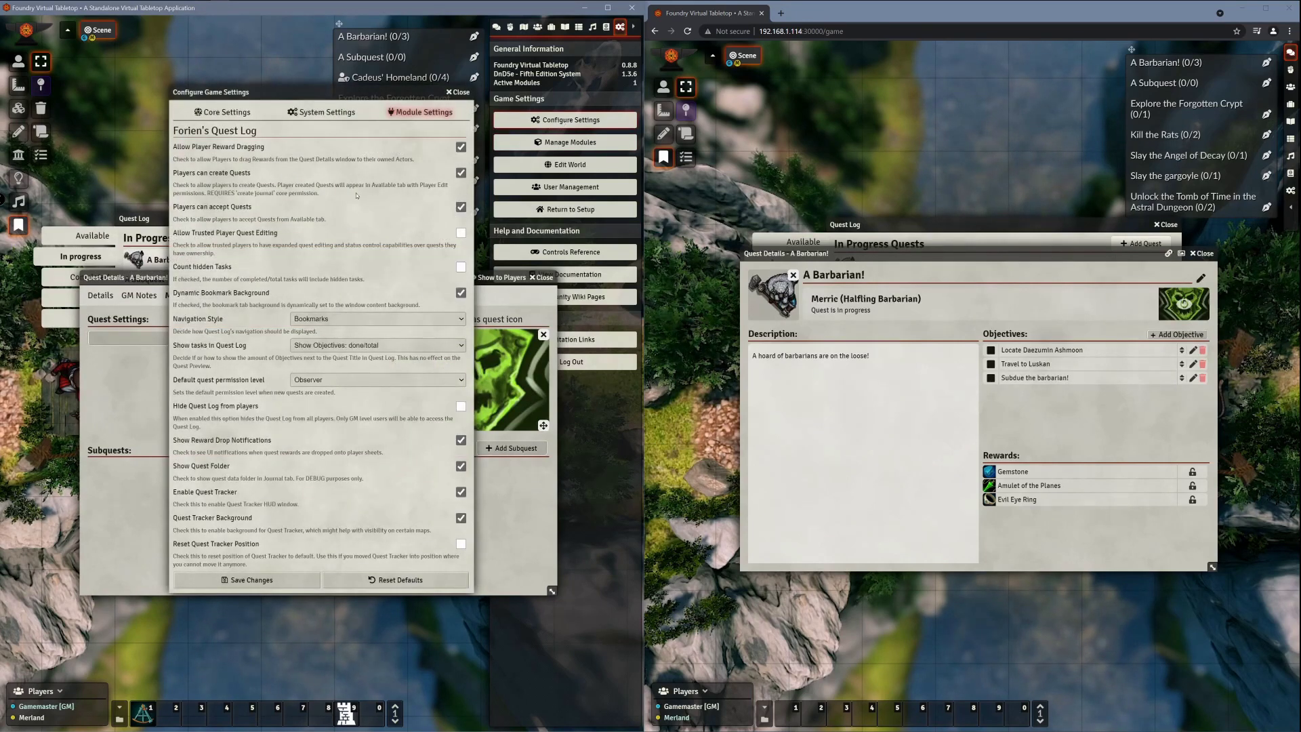
{"action": "left_click", "coordinate": [461, 233]}
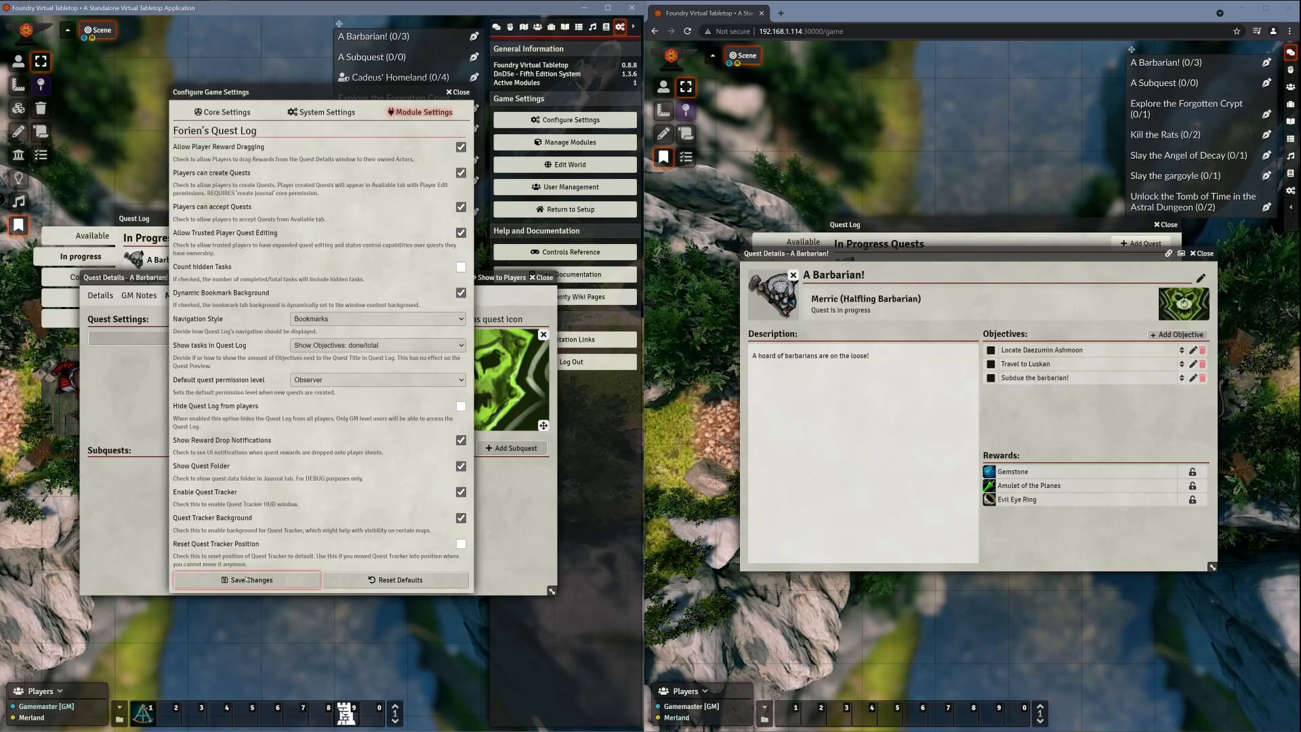
{"action": "left_click", "coordinate": [284, 579]}
Step: Hide the Gemstone and Evil Eye Ring rewards of A Barbarian! in the player's window and show them again
{"action": "mouse_move", "coordinate": [935, 256]}
{"action": "left_mouse_down"}
{"action": "mouse_move", "coordinate": [957, 272]}
{"action": "mouse_move", "coordinate": [950, 253]}
{"action": "left_mouse_up"}
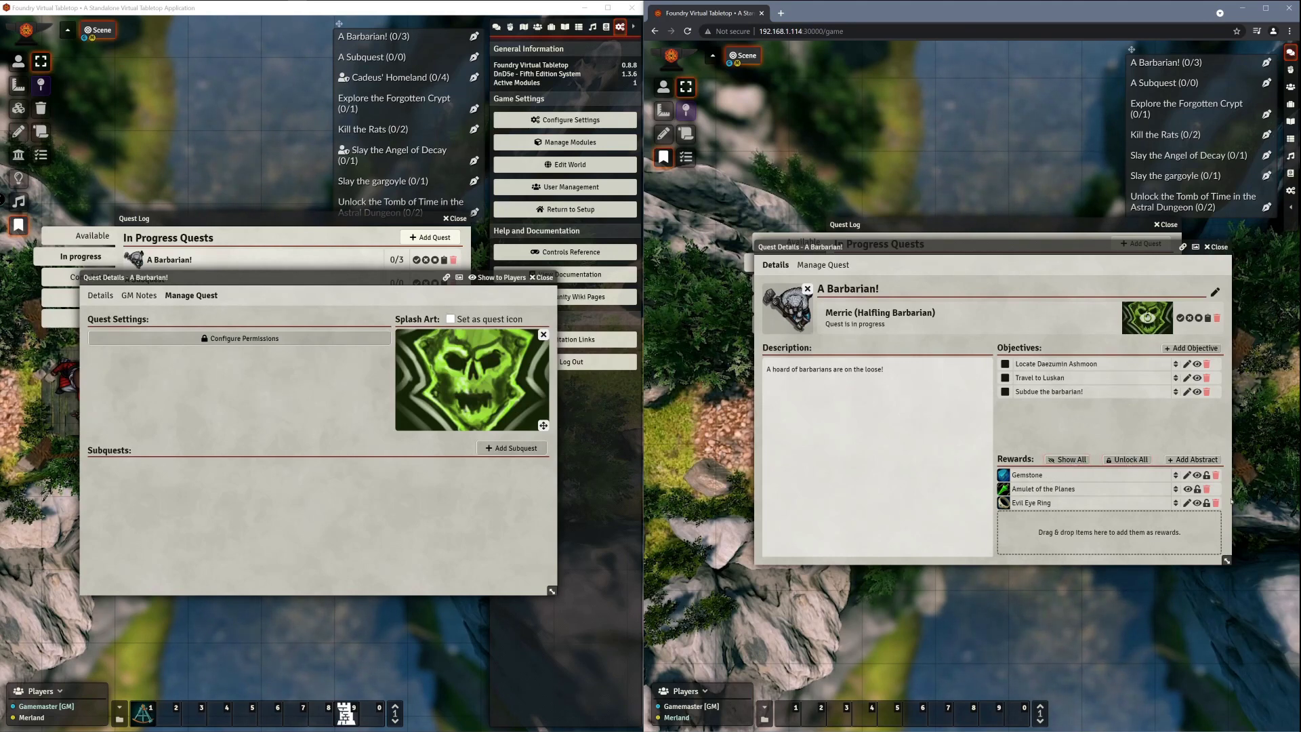
{"action": "left_click", "coordinate": [1187, 489]}
{"action": "left_click", "coordinate": [1197, 503]}
{"action": "left_click", "coordinate": [1187, 489]}
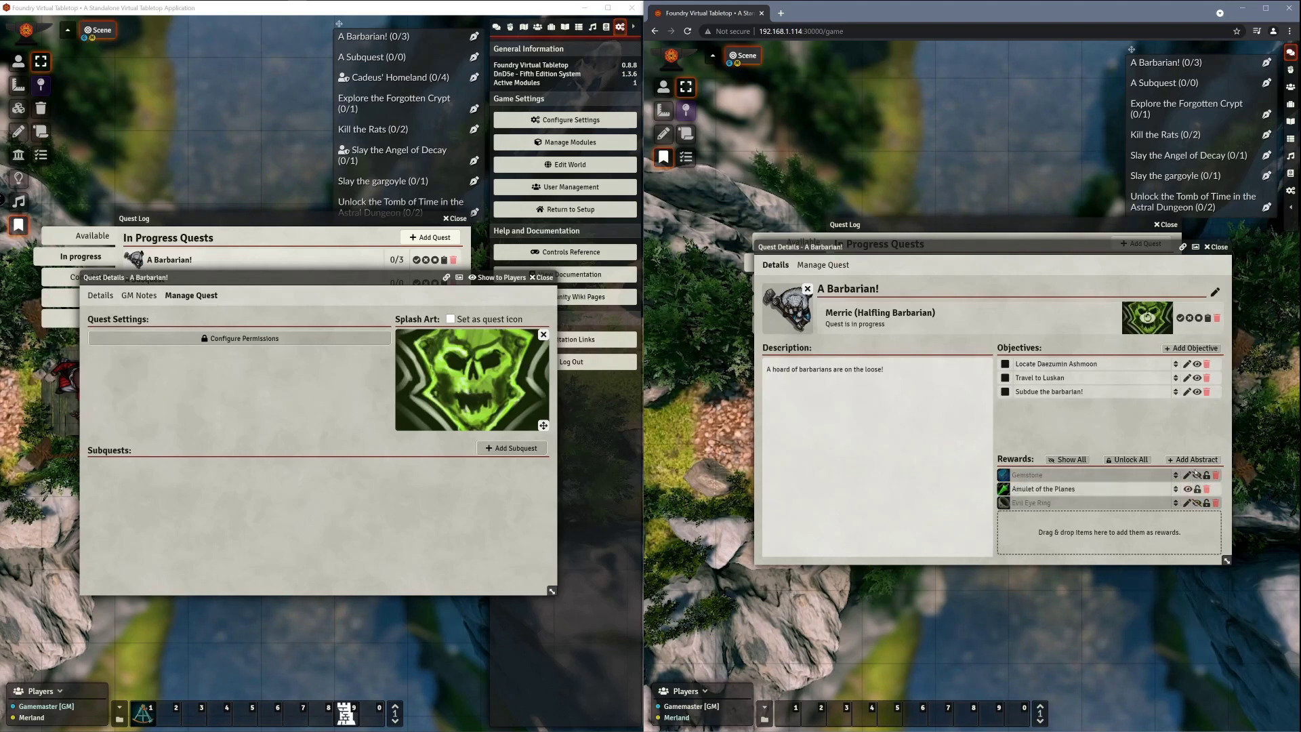
{"action": "left_click", "coordinate": [1197, 476]}
{"action": "left_click", "coordinate": [1197, 503]}
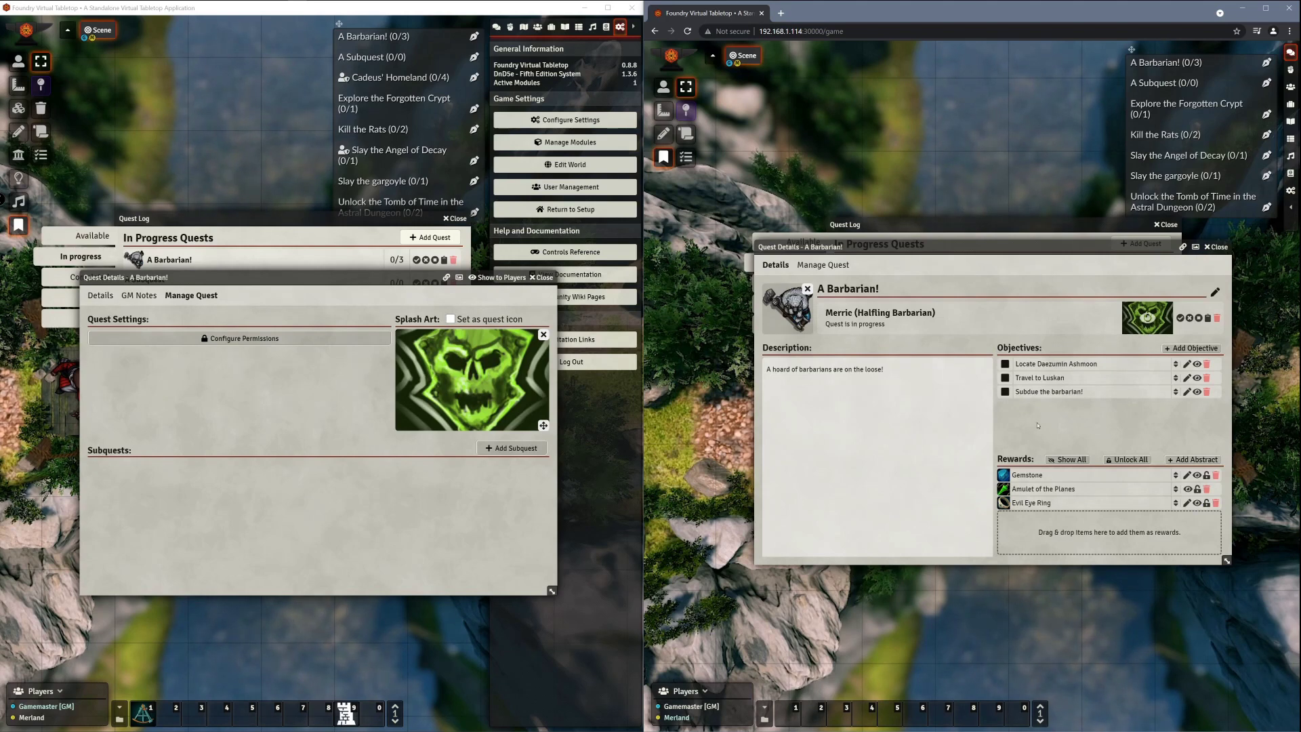
Step: From the player's window, set the A Barbarian! permissions to Default for Merland and None for All Players, and save
{"action": "mouse_move", "coordinate": [892, 245]}
{"action": "left_mouse_down"}
{"action": "mouse_move", "coordinate": [873, 261]}
{"action": "mouse_move", "coordinate": [891, 255]}
{"action": "mouse_move", "coordinate": [882, 244]}
{"action": "mouse_move", "coordinate": [892, 273]}
{"action": "mouse_move", "coordinate": [889, 254]}
{"action": "left_mouse_up"}
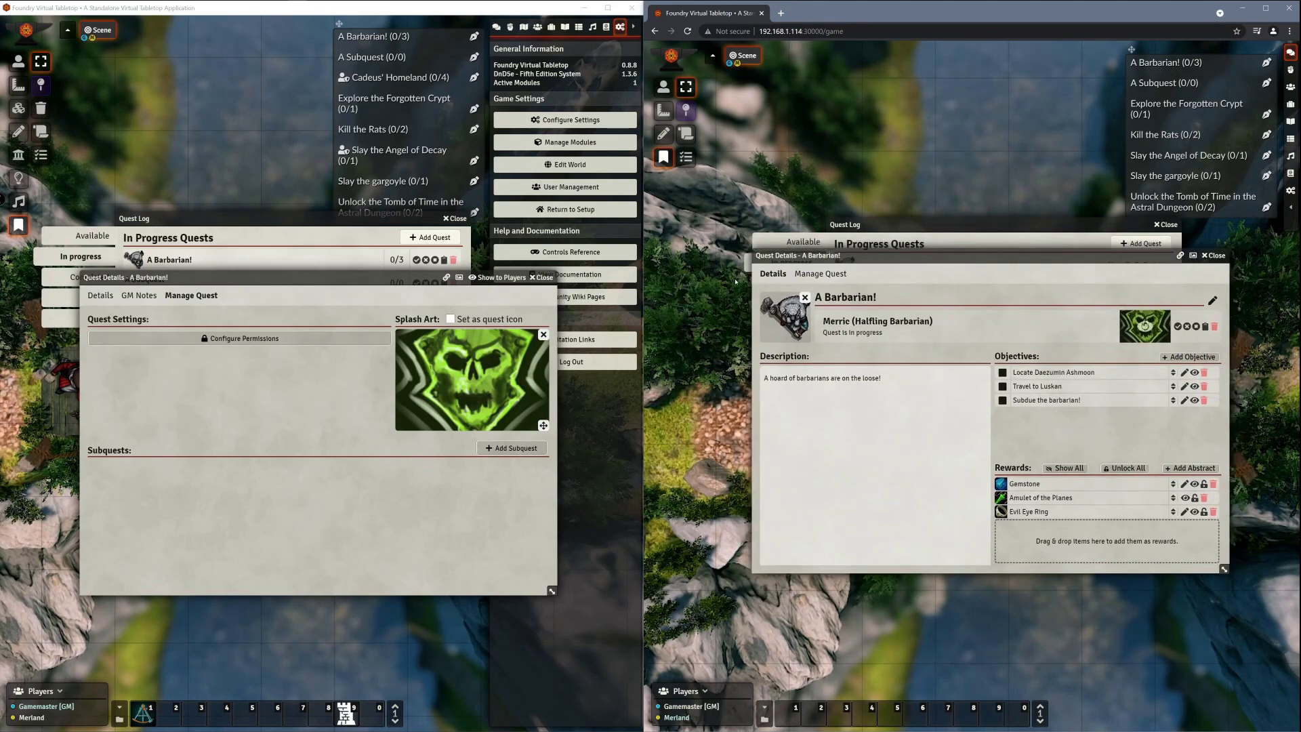
{"action": "left_click", "coordinate": [821, 273]}
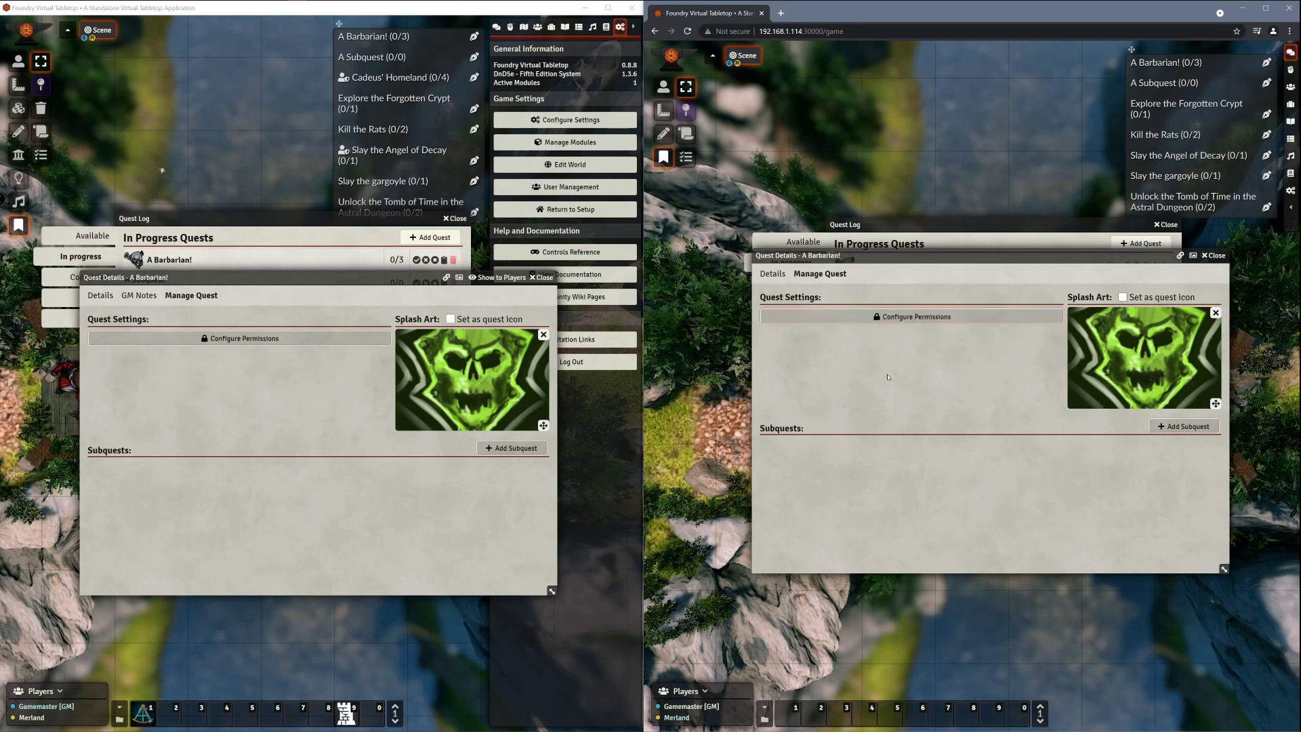
{"action": "left_click", "coordinate": [884, 315]}
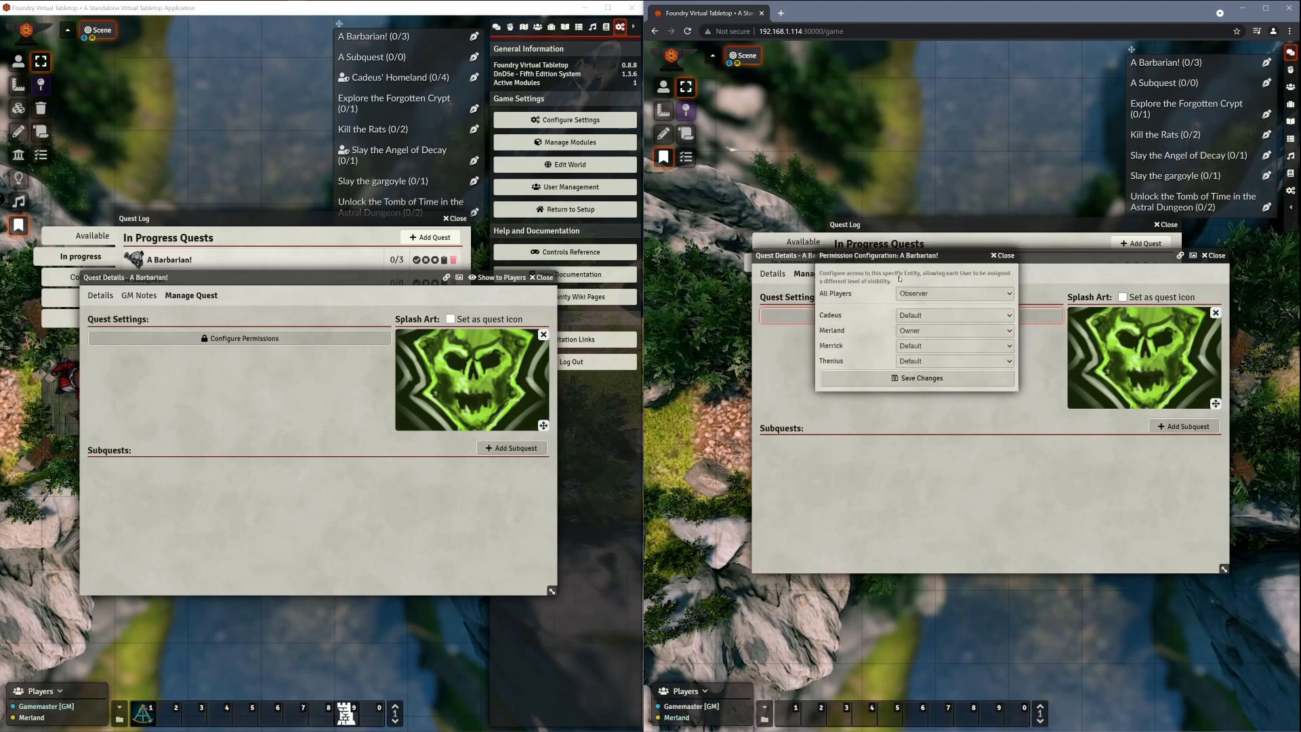
{"action": "left_click", "coordinate": [916, 329]}
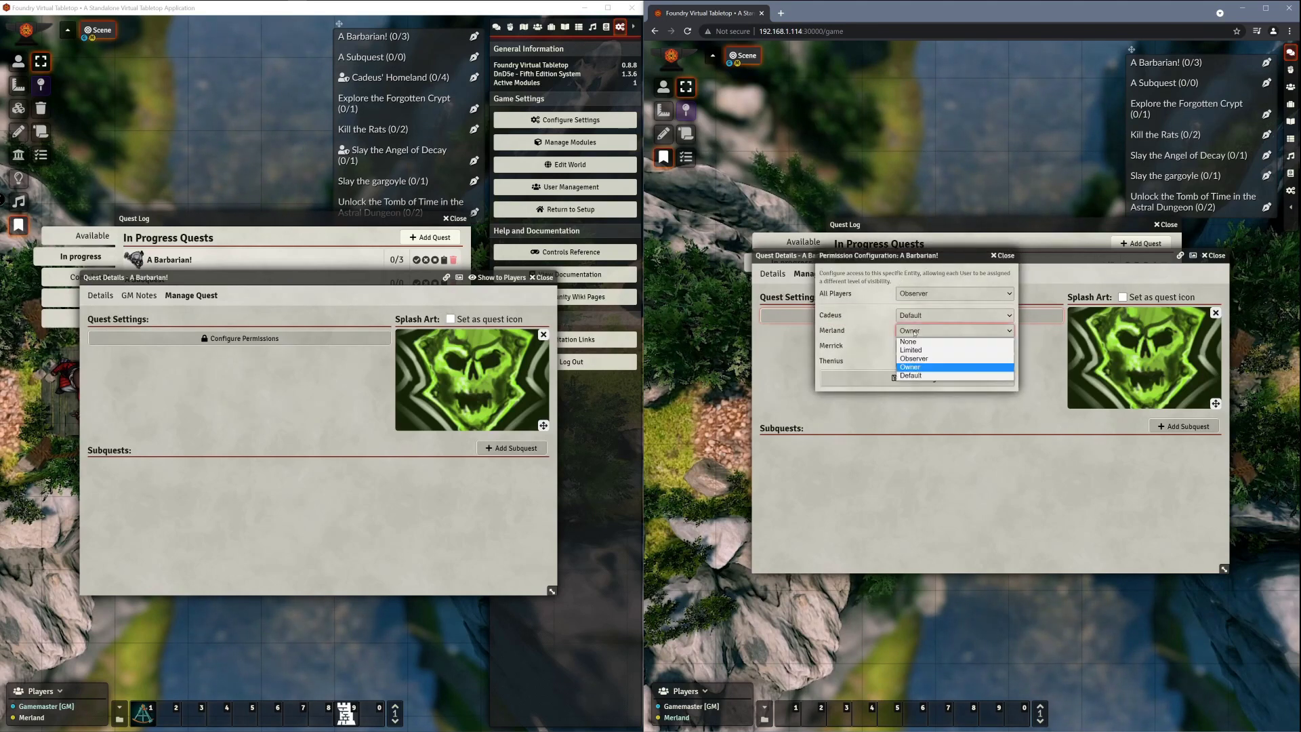
{"action": "left_click", "coordinate": [913, 374]}
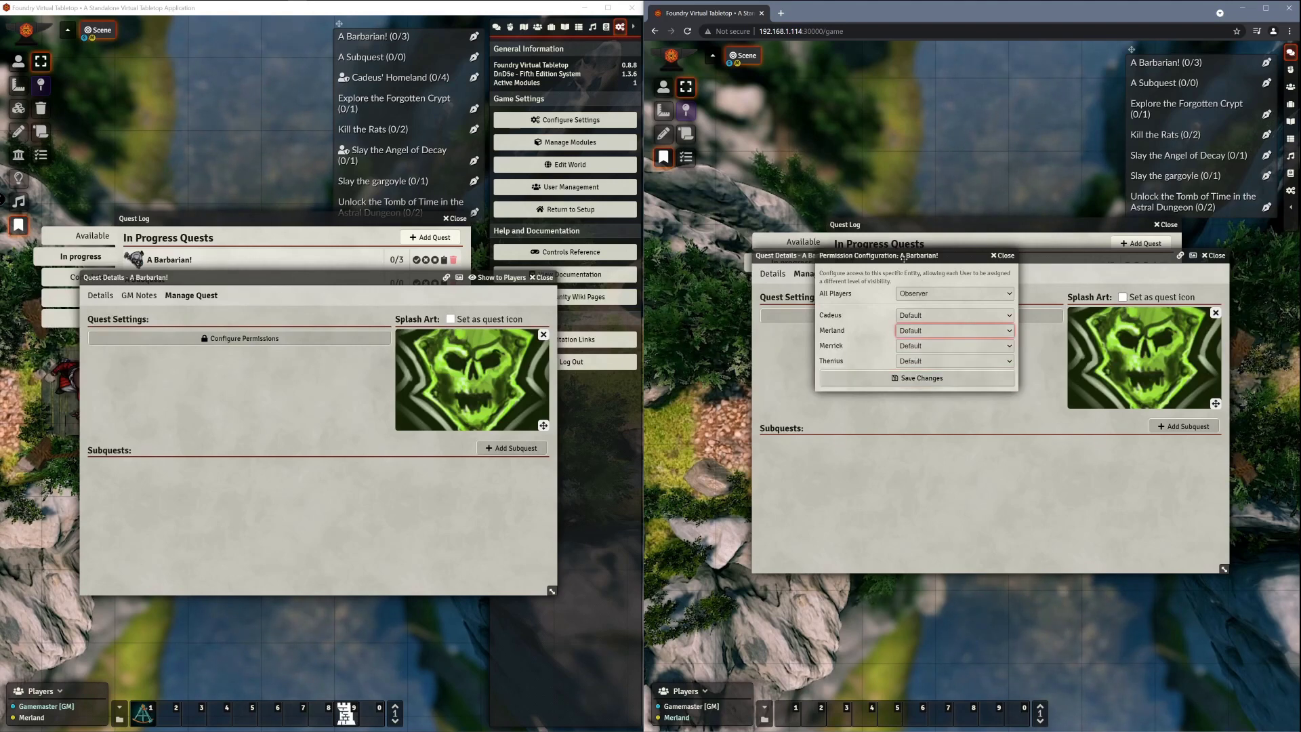
{"action": "left_click_drag", "start_coordinate": [905, 267], "coordinate": [931, 300]}
{"action": "left_click", "coordinate": [980, 327]}
{"action": "left_click", "coordinate": [942, 338]}
{"action": "left_click_drag", "start_coordinate": [935, 293], "coordinate": [992, 339]}
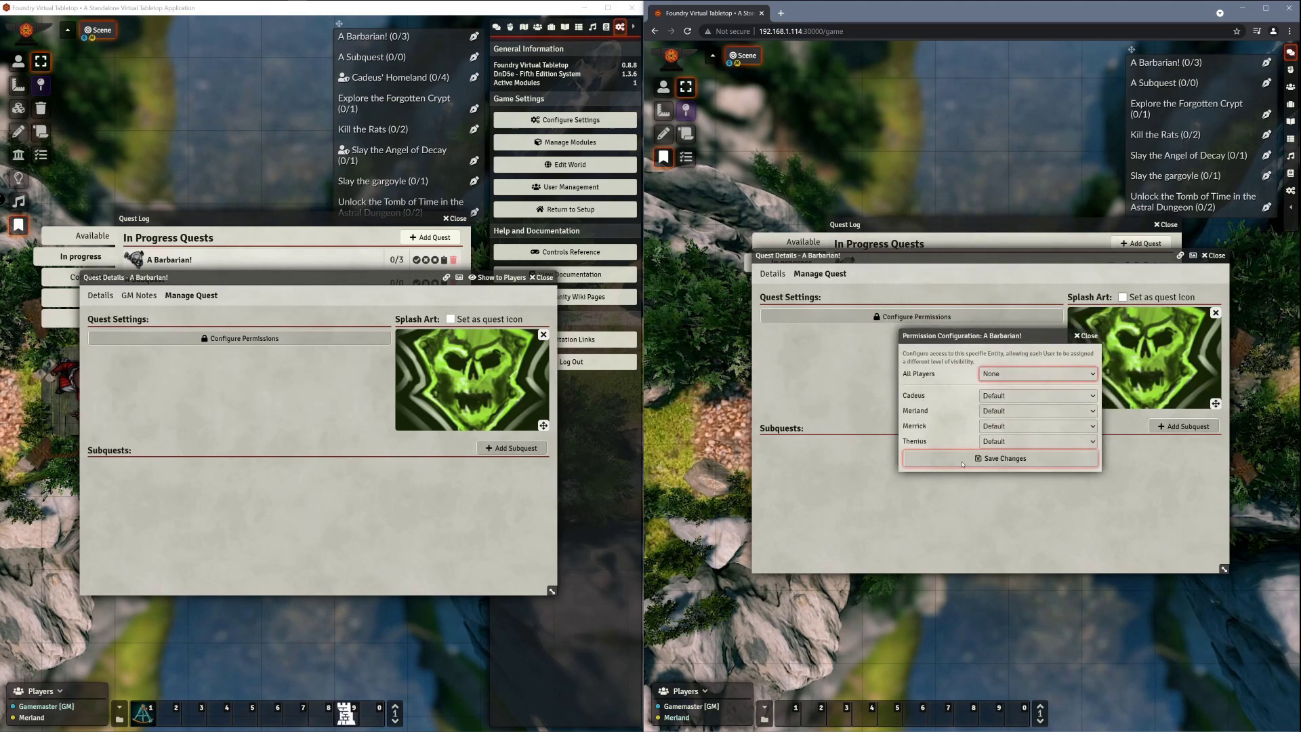
{"action": "left_click", "coordinate": [962, 458]}
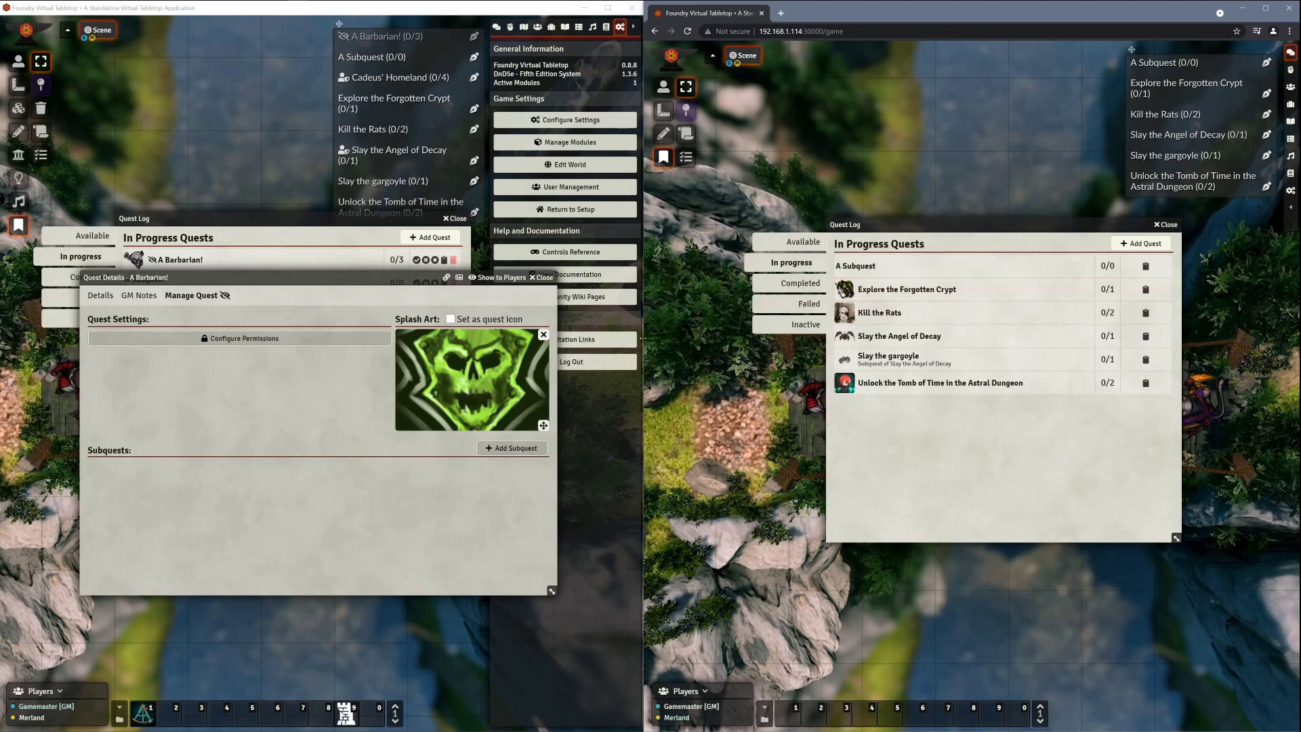
Step: Review the A Barbarian! permissions in the GM window, then close the permission configuration and the quest details
{"action": "left_click", "coordinate": [235, 340]}
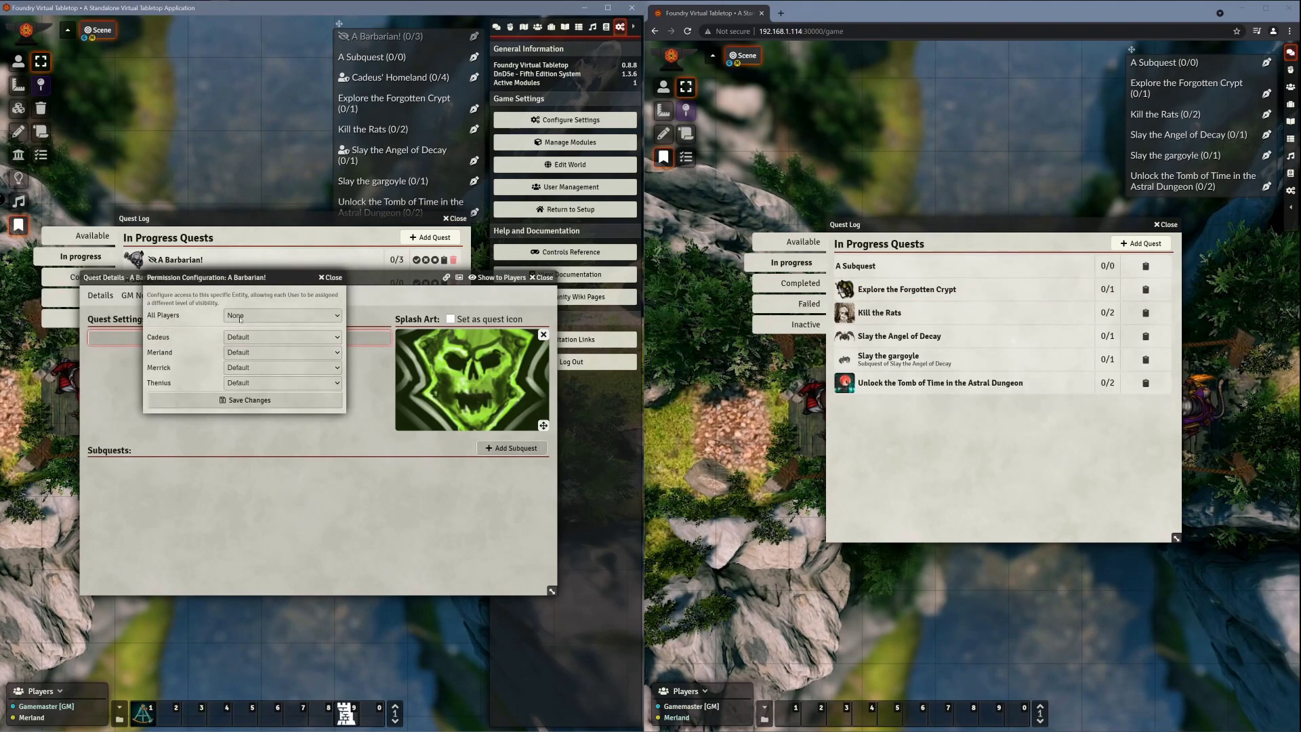
{"action": "left_click_drag", "start_coordinate": [245, 276], "coordinate": [304, 349]}
{"action": "left_click", "coordinate": [358, 357]}
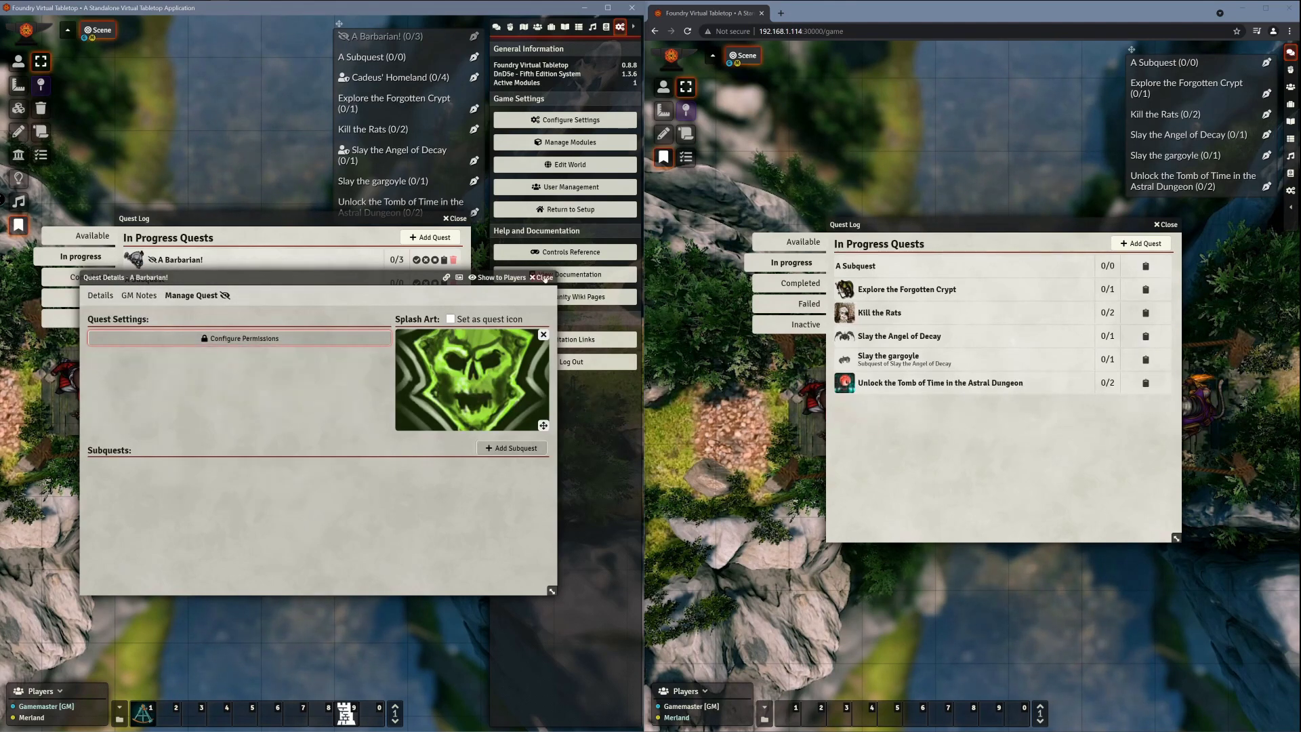
{"action": "left_click", "coordinate": [544, 277]}
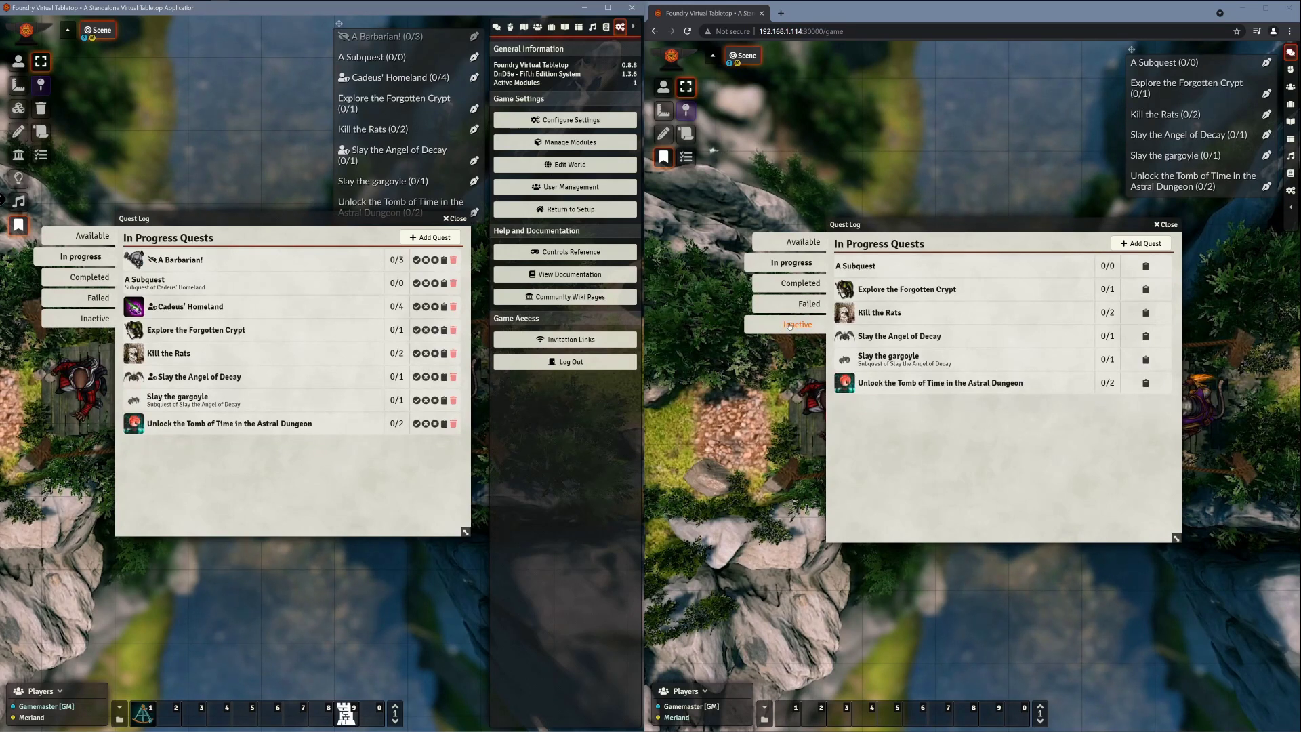
Step: In the GM window, set Cadeus' Homeland and Kill the Rats to inactive, and show the inactive quests in both windows
{"action": "left_click", "coordinate": [85, 318]}
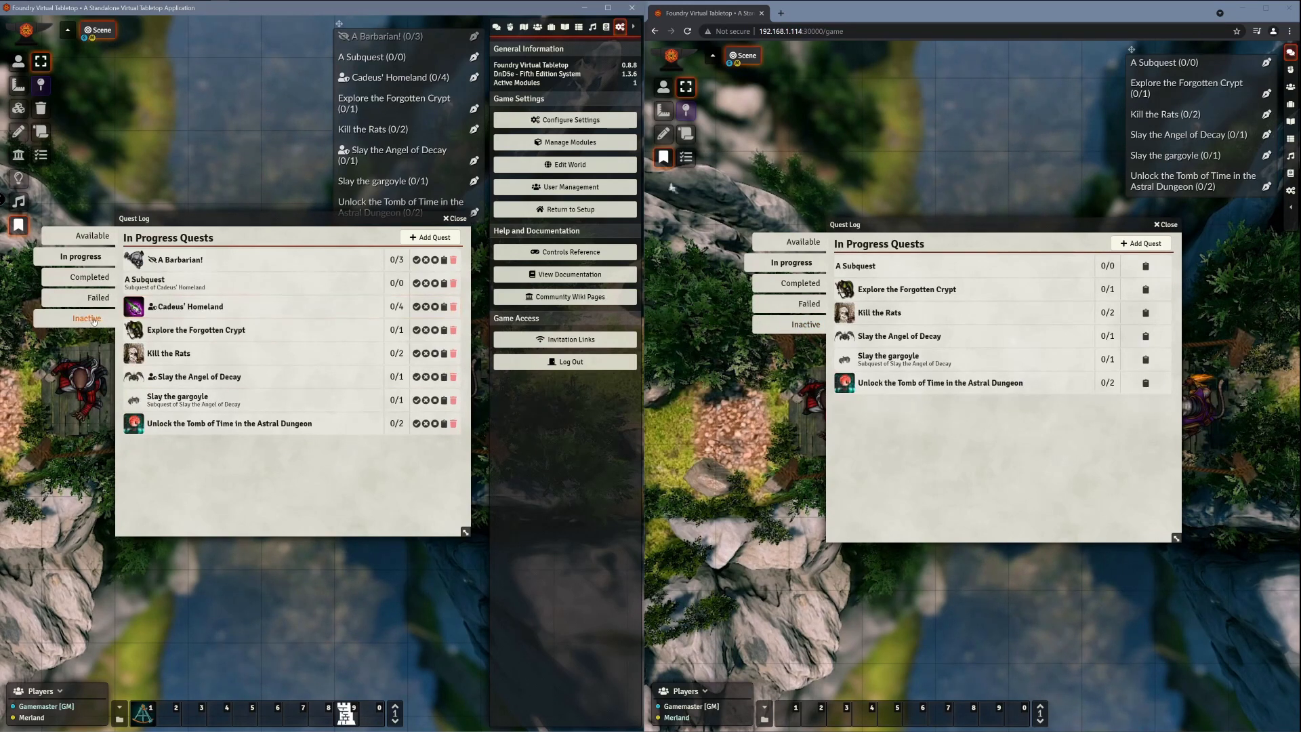
{"action": "left_click", "coordinate": [88, 262]}
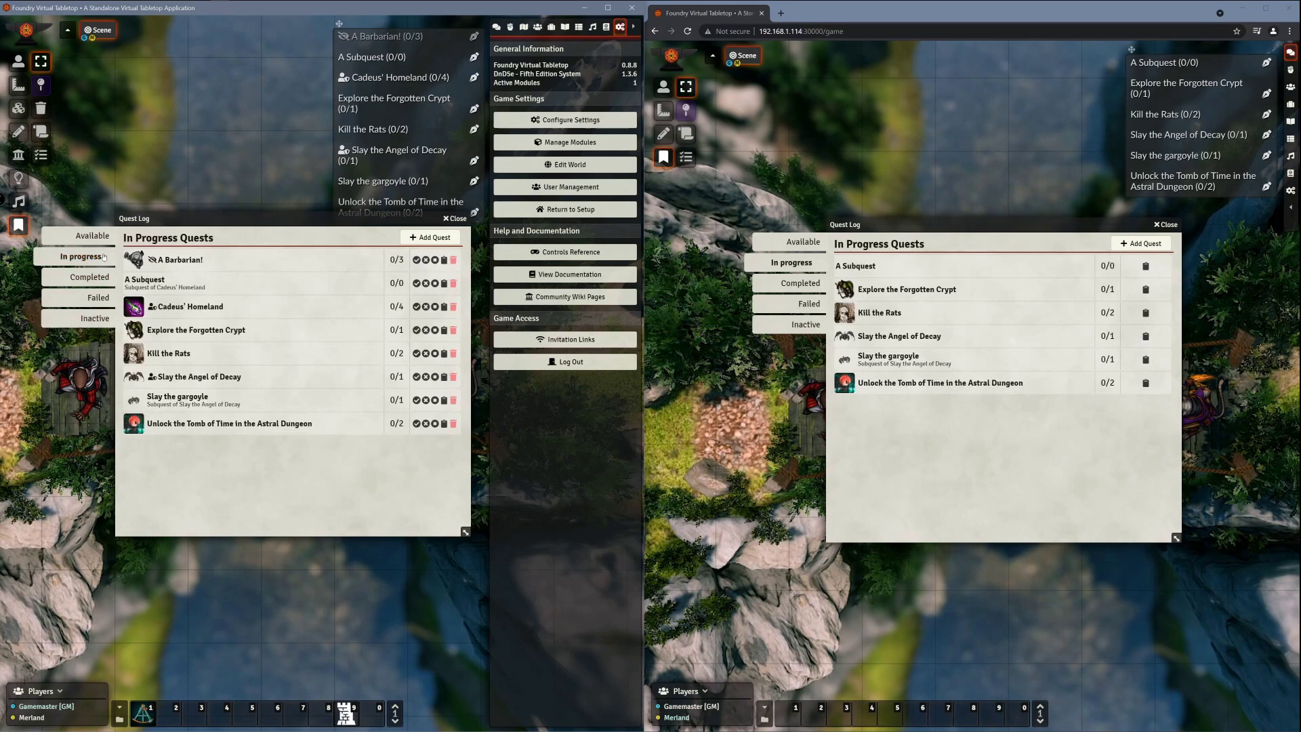
{"action": "left_click", "coordinate": [434, 307]}
{"action": "left_click", "coordinate": [434, 330]}
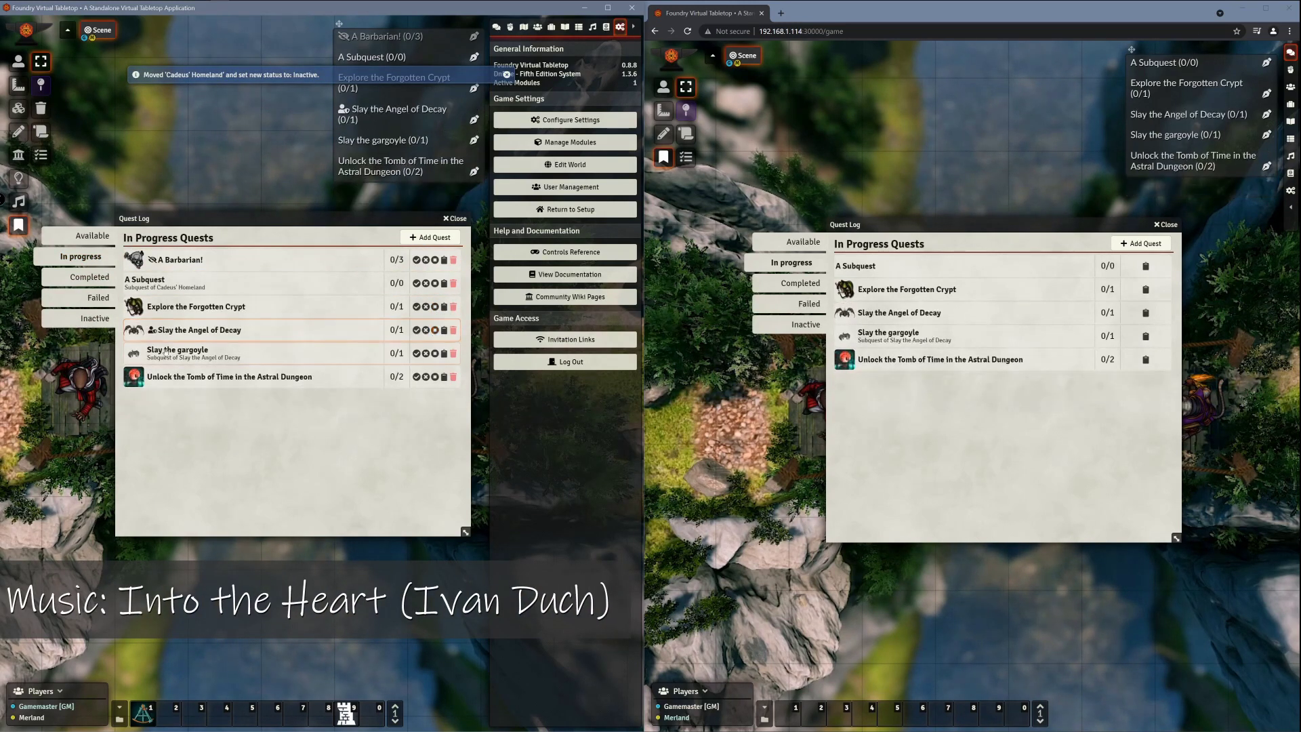
{"action": "left_click", "coordinate": [779, 326]}
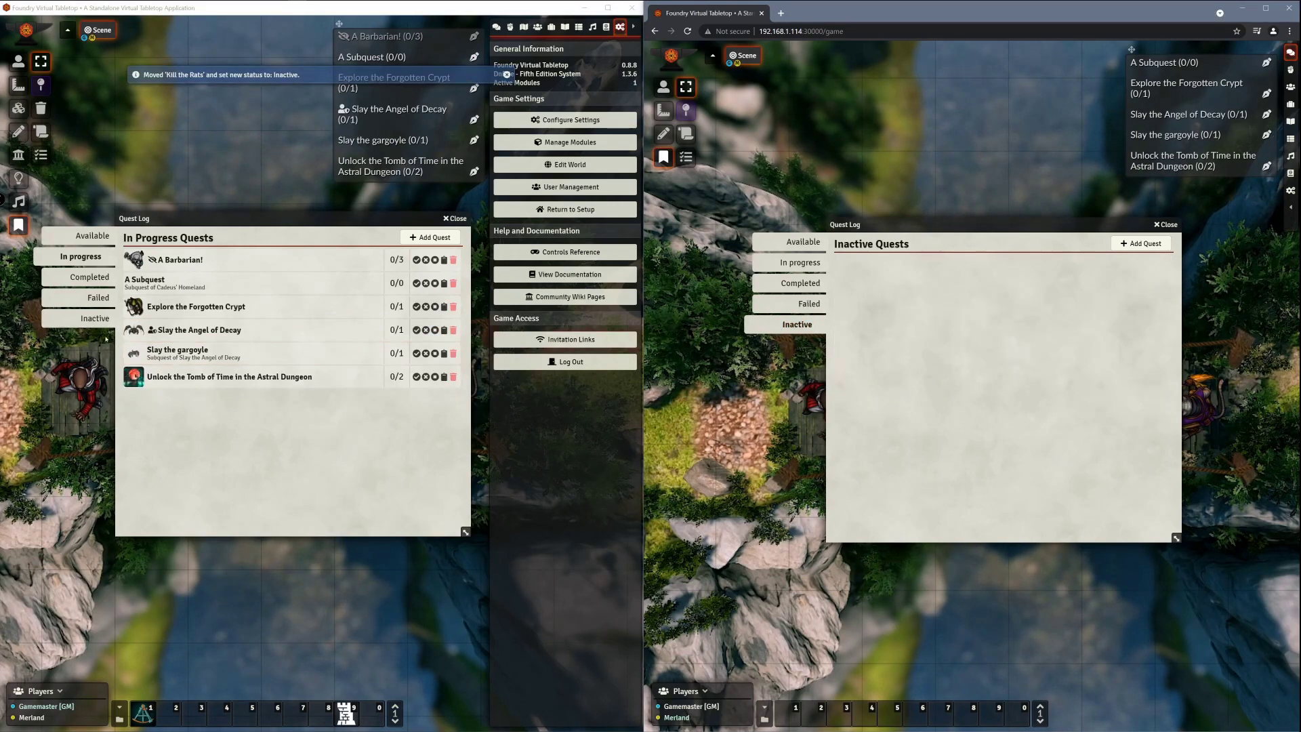
{"action": "left_click", "coordinate": [92, 318]}
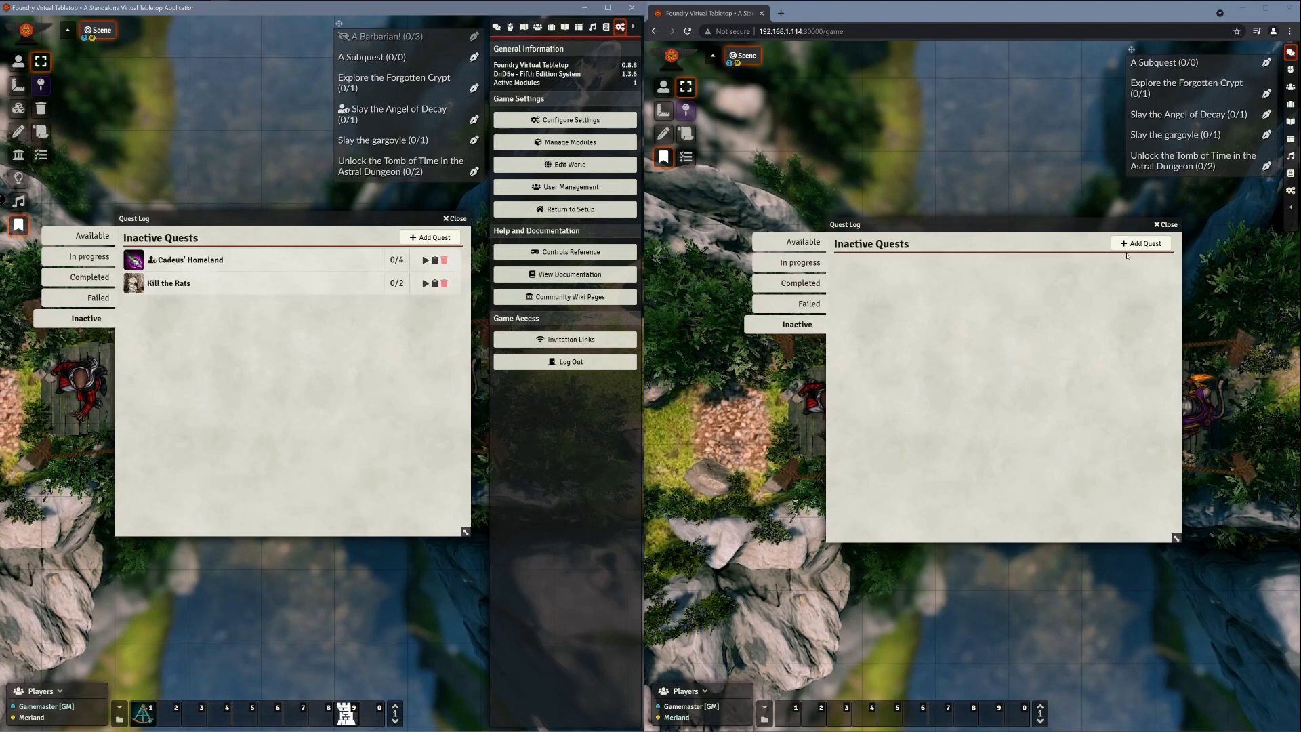
Step: From the player's window, add a new inactive quest, name it Trusted Player Quest, and close its details
{"action": "left_click", "coordinate": [798, 263]}
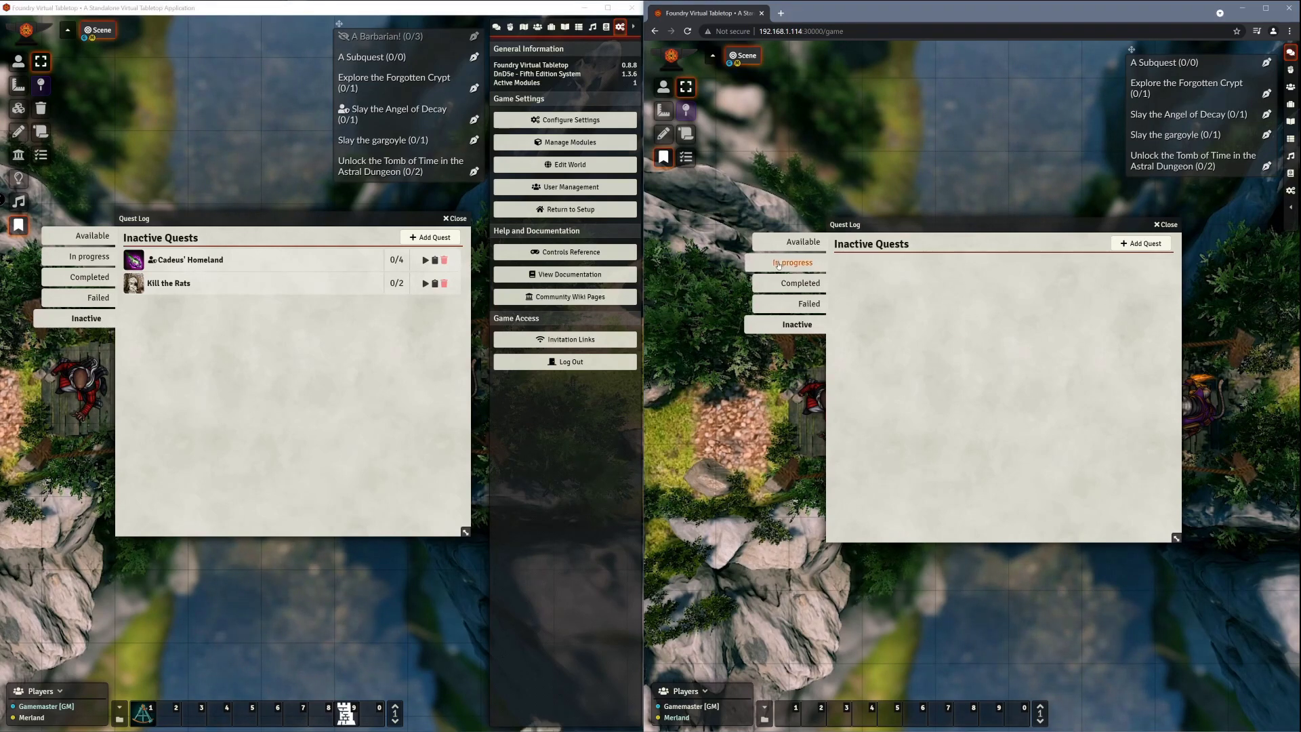
{"action": "left_click", "coordinate": [1145, 244]}
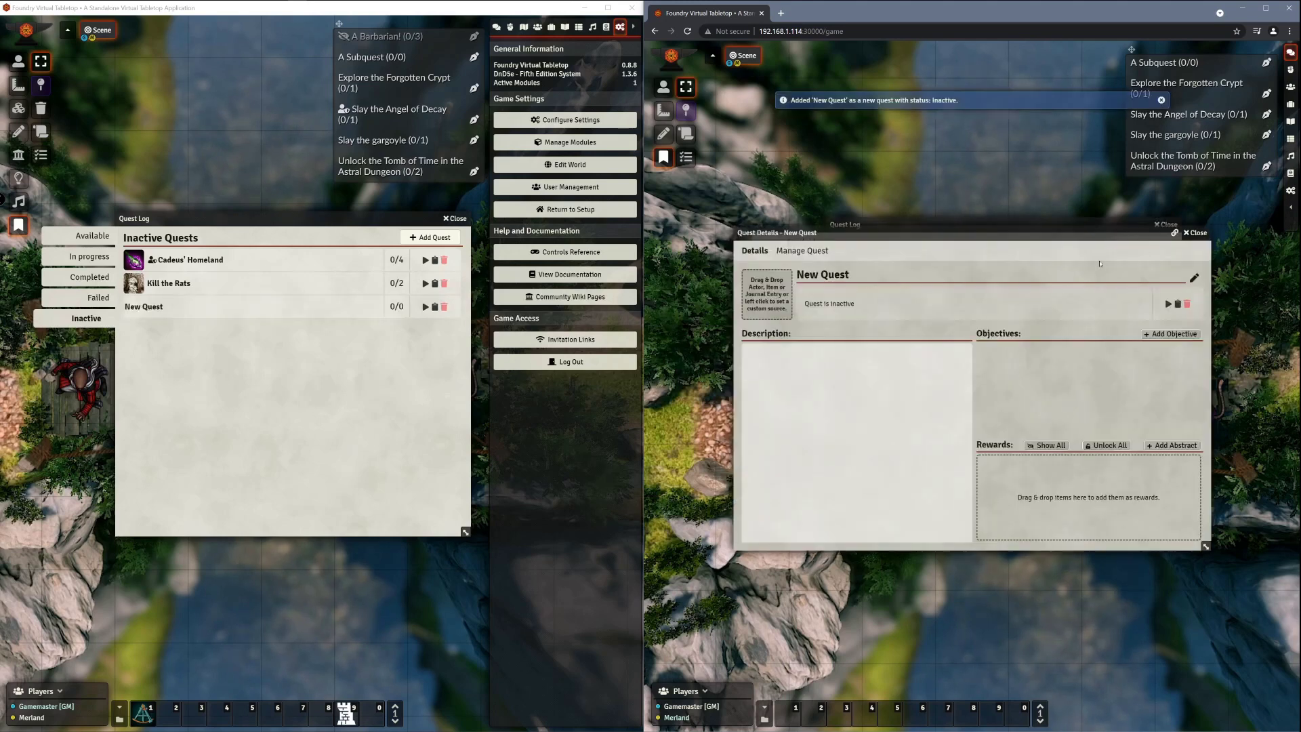
{"action": "left_click_drag", "start_coordinate": [853, 232], "coordinate": [867, 414]}
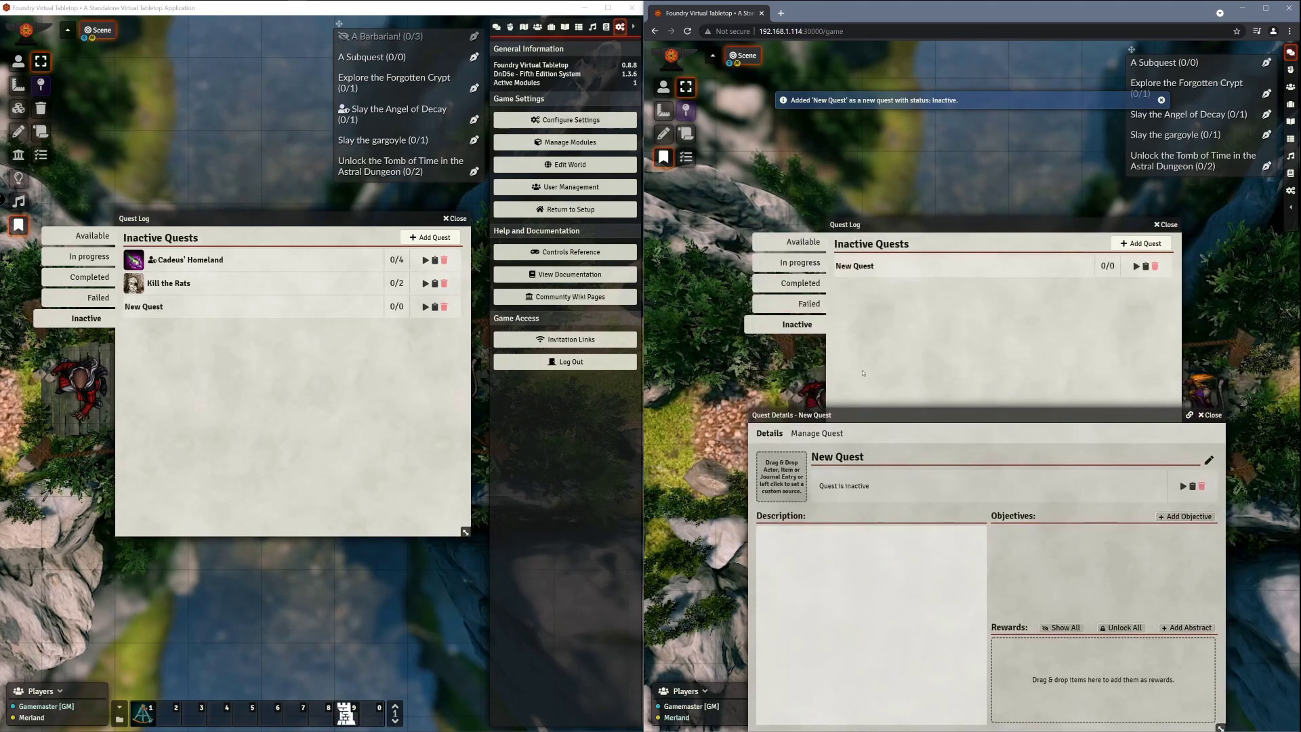
{"action": "left_click", "coordinate": [1209, 460]}
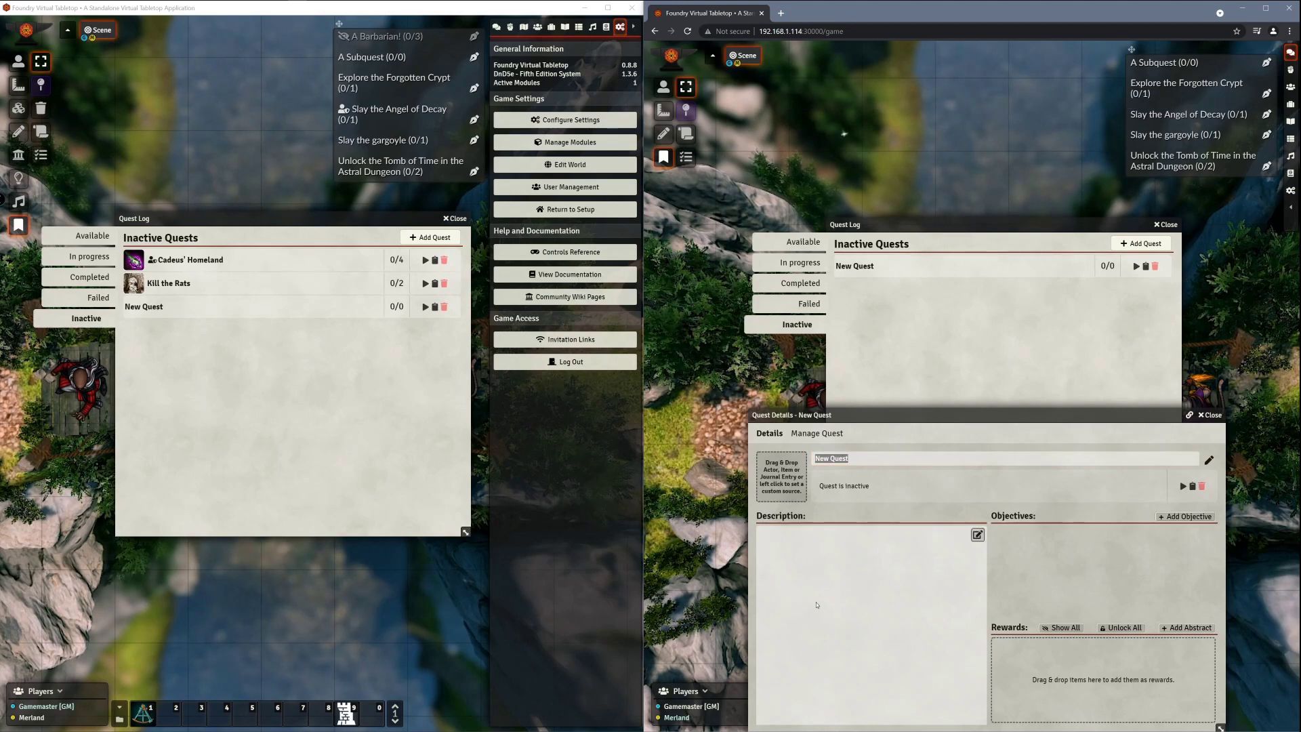
{"action": "type", "text": "Trusted Player"}
{"action": "key", "text": "Return"}
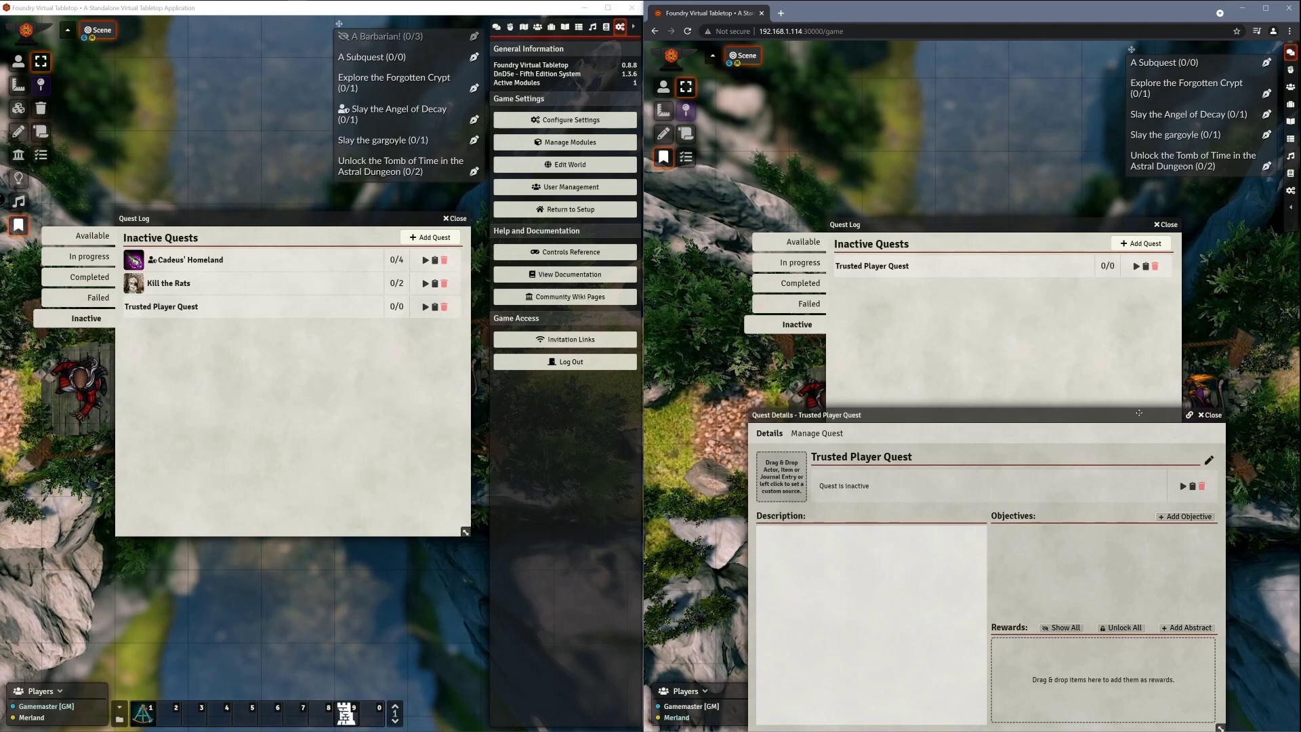
{"action": "left_click", "coordinate": [1209, 415]}
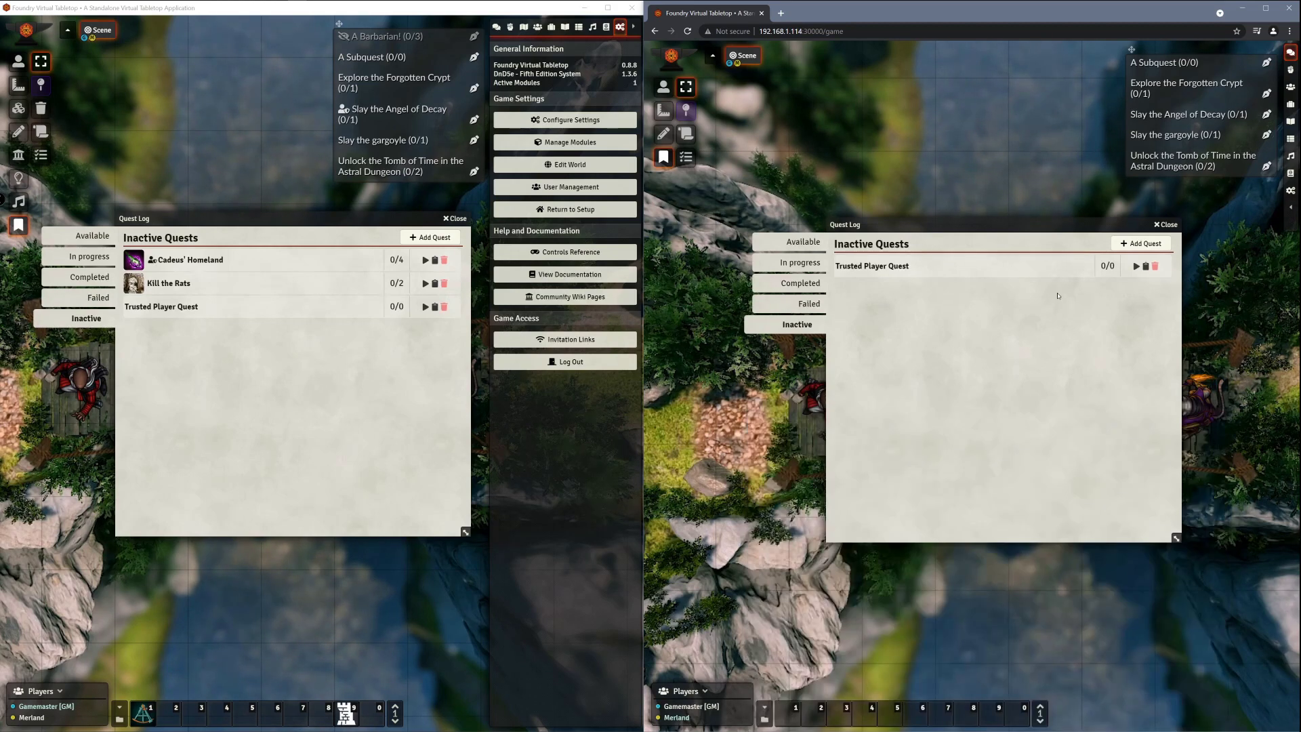
Step: From the player's window, set Trusted Player Quest to in progress and open its details from the in-progress quests
{"action": "left_click", "coordinate": [1136, 266]}
{"action": "left_click", "coordinate": [800, 264]}
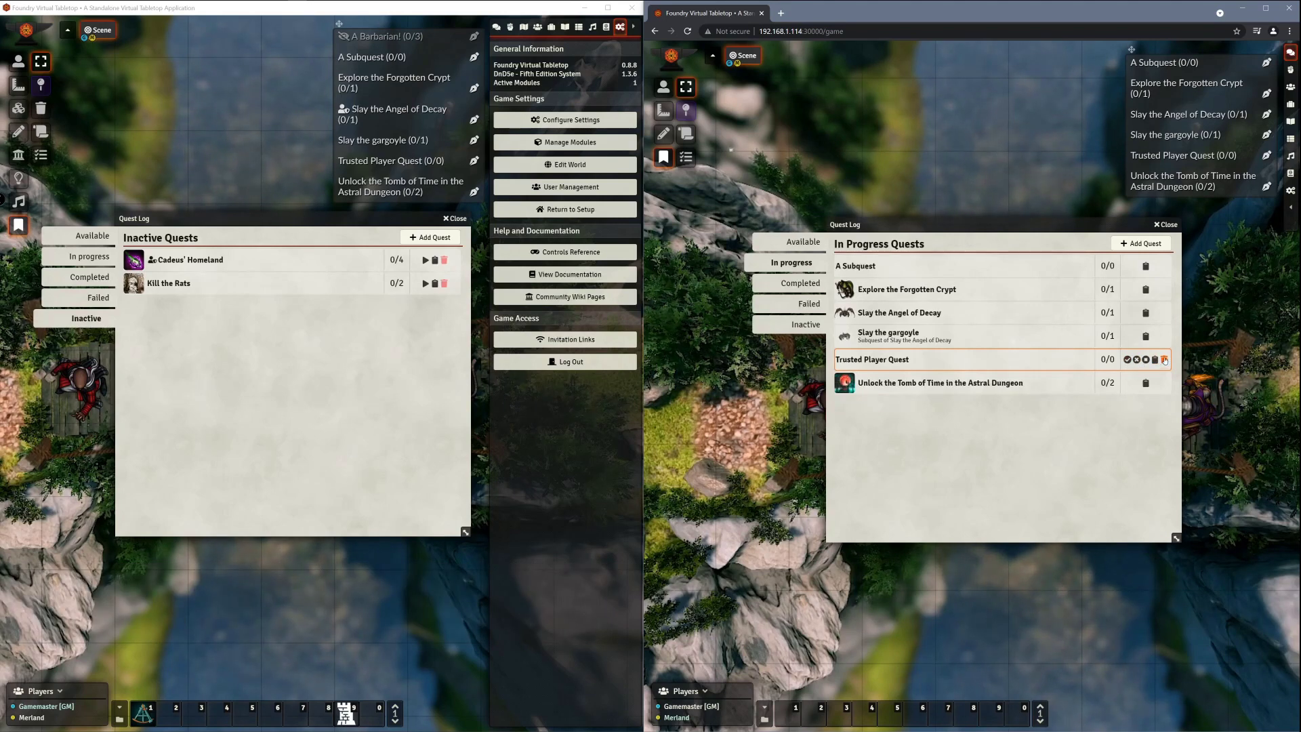
{"action": "left_click", "coordinate": [943, 360]}
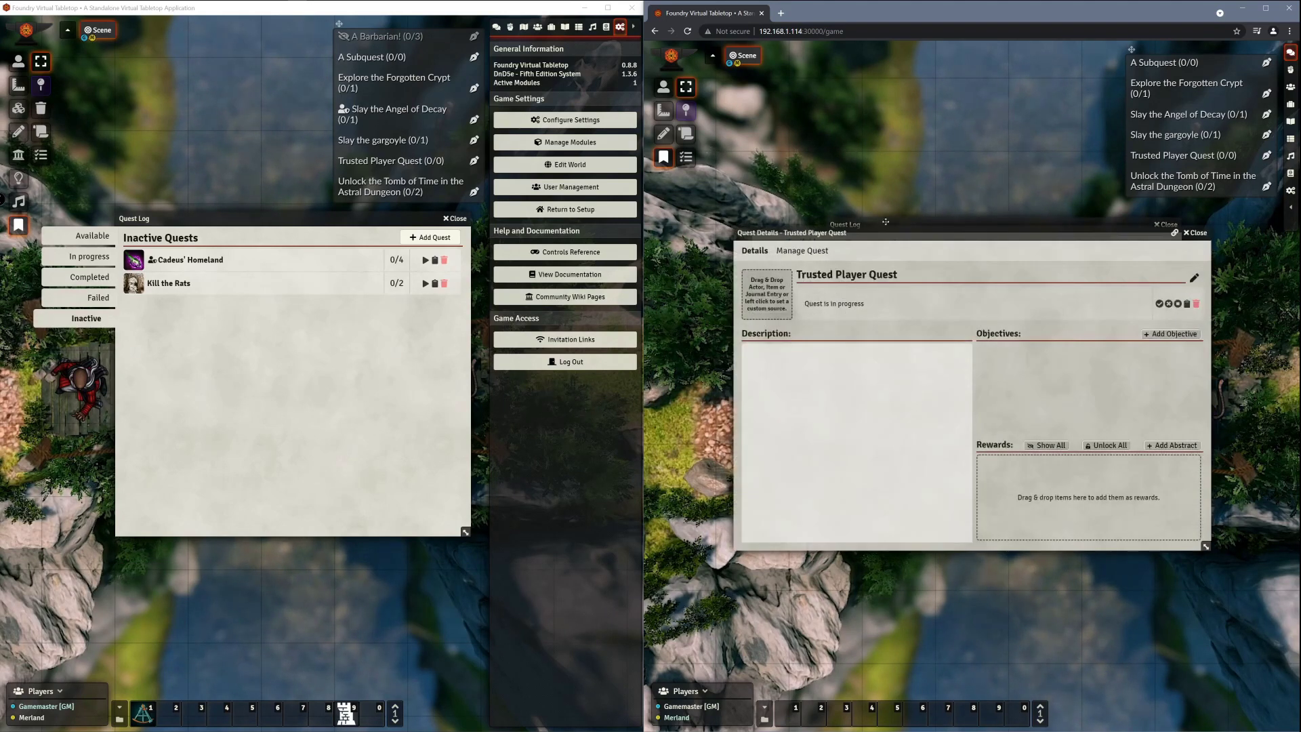
{"action": "mouse_move", "coordinate": [883, 235]}
{"action": "left_mouse_down"}
{"action": "mouse_move", "coordinate": [897, 296]}
{"action": "mouse_move", "coordinate": [891, 253]}
{"action": "left_mouse_up"}
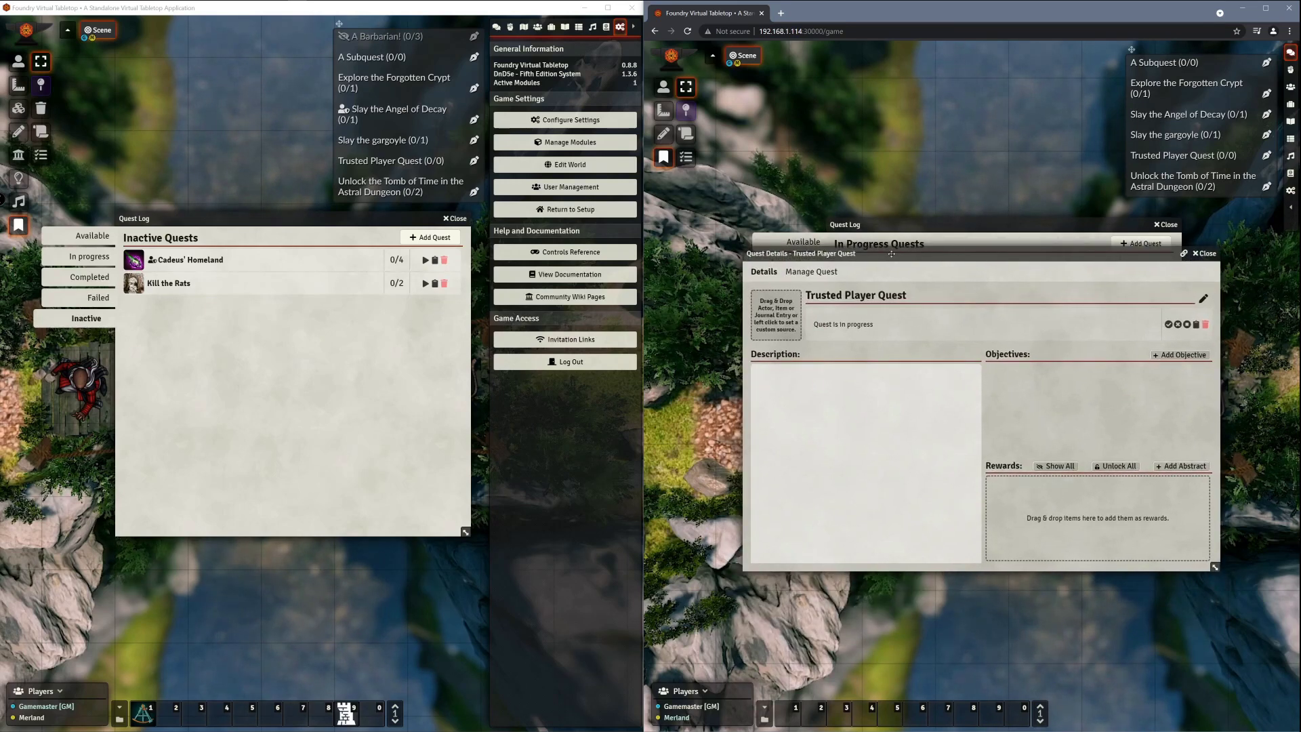
{"action": "mouse_move", "coordinate": [891, 253]}
{"action": "left_mouse_down"}
{"action": "mouse_move", "coordinate": [892, 215]}
{"action": "mouse_move", "coordinate": [891, 298]}
{"action": "mouse_move", "coordinate": [889, 246]}
{"action": "left_mouse_up"}
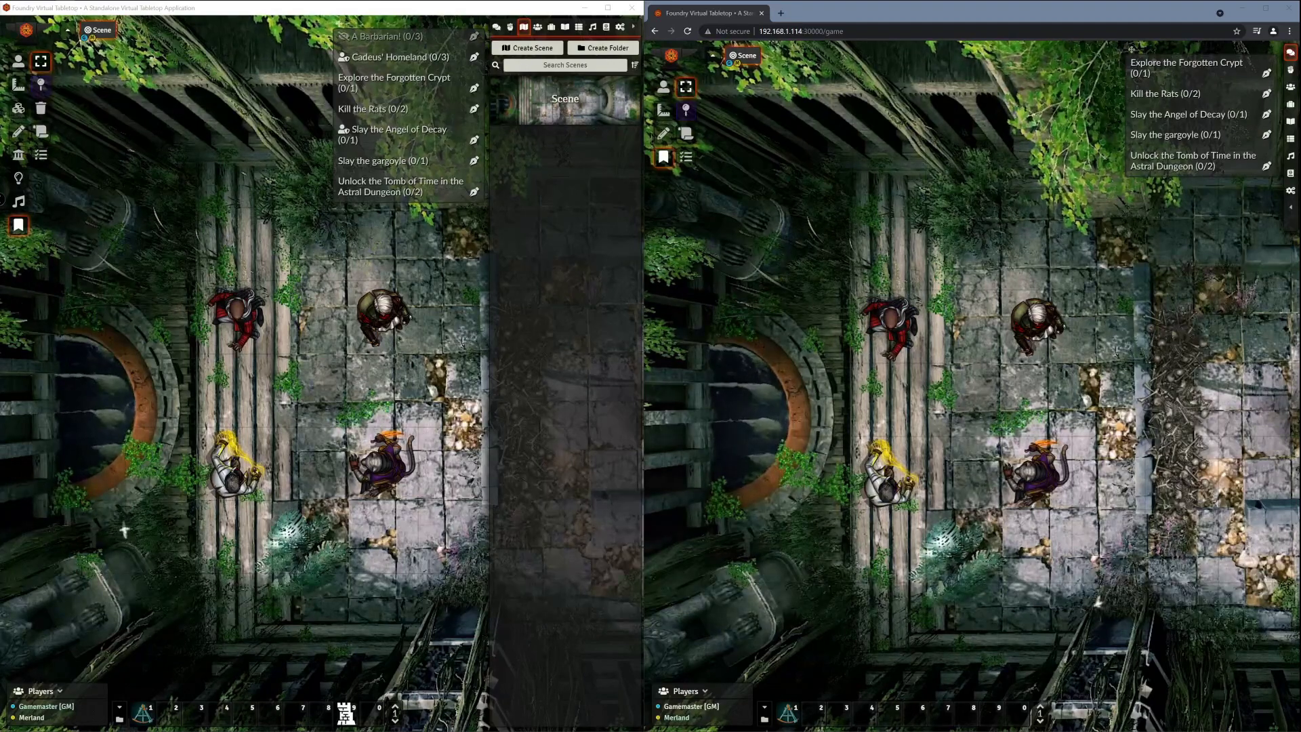
Step: Add Unlock the Tomb of Time in the Astral Dungeon from the GM's quest log to macro slot 4, run the macro, and close the quest
{"action": "left_click", "coordinate": [19, 222]}
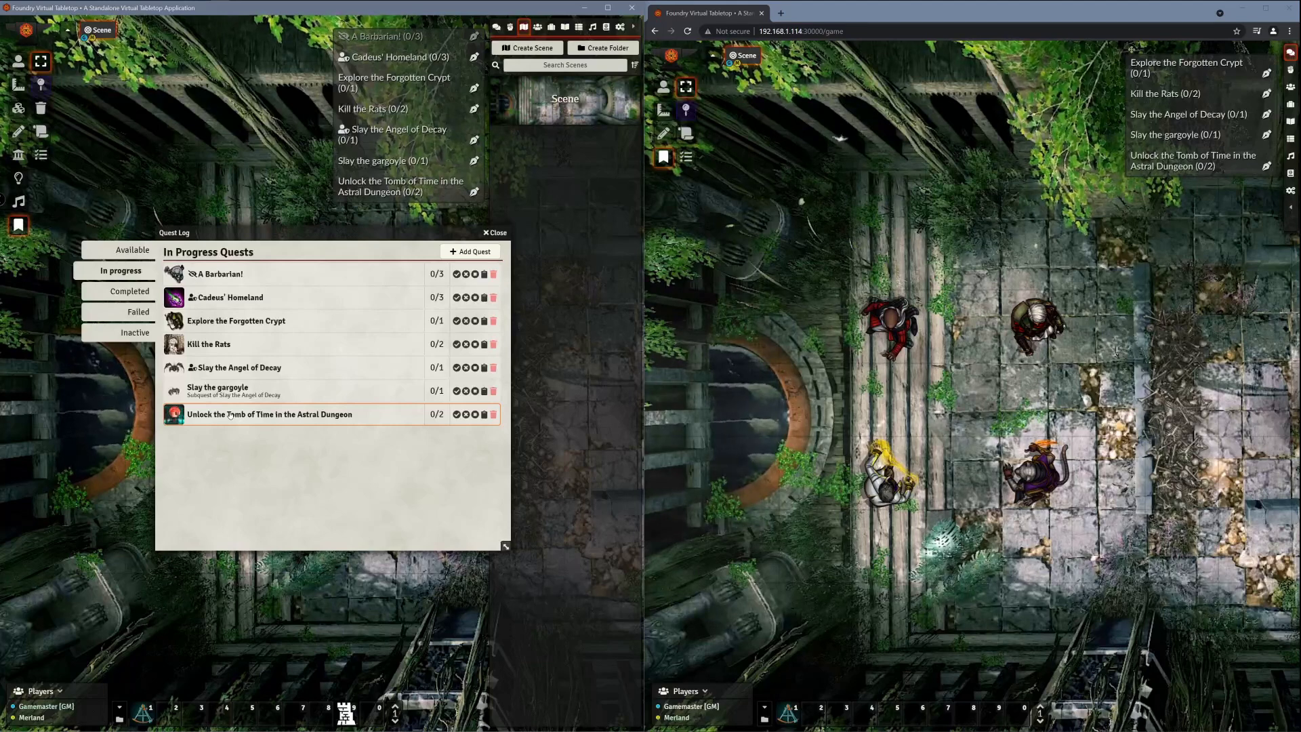
{"action": "left_click_drag", "start_coordinate": [230, 416], "coordinate": [218, 711]}
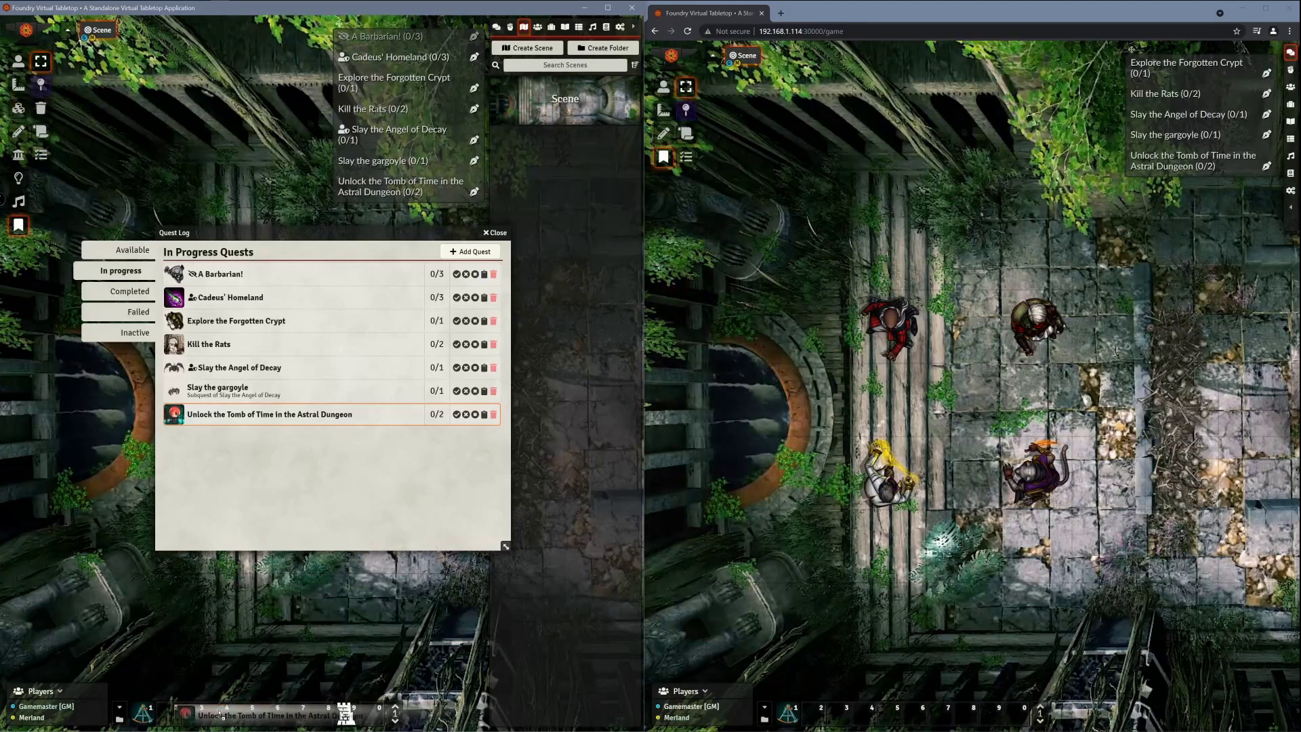
{"action": "left_click", "coordinate": [218, 711]}
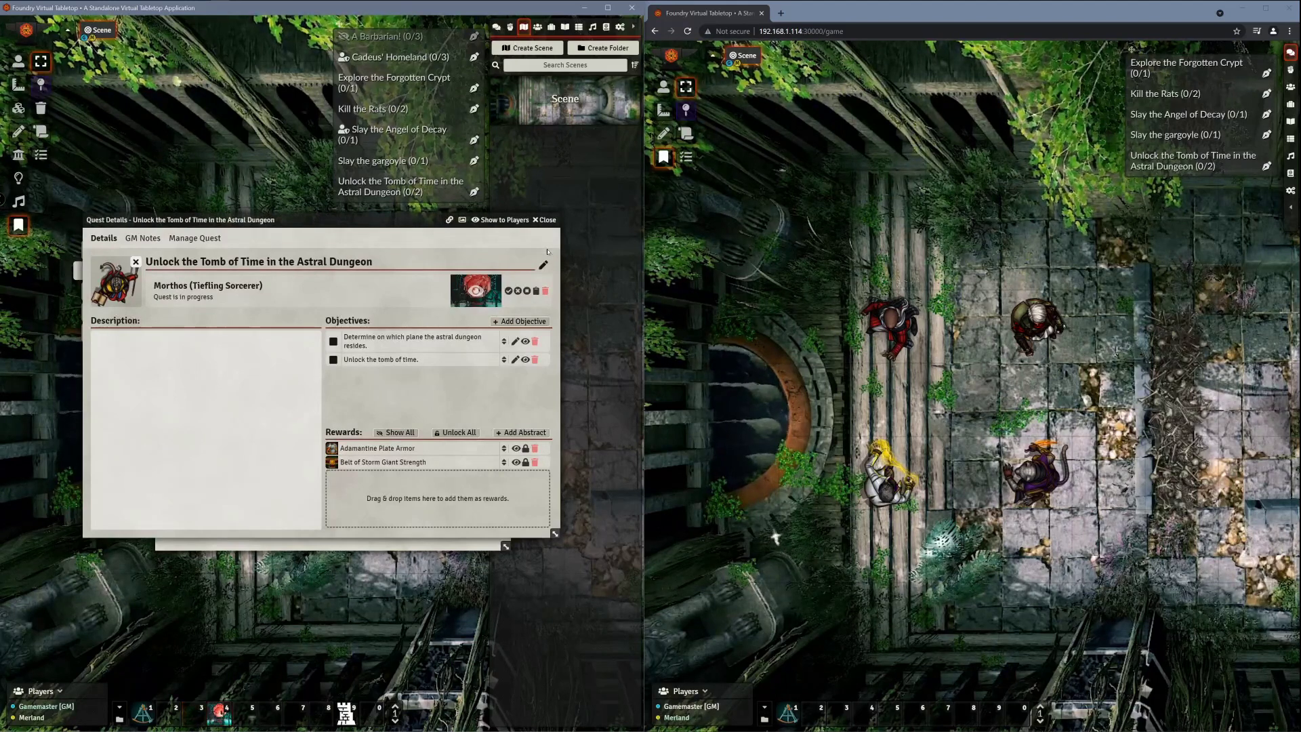
{"action": "key", "text": "Escape"}
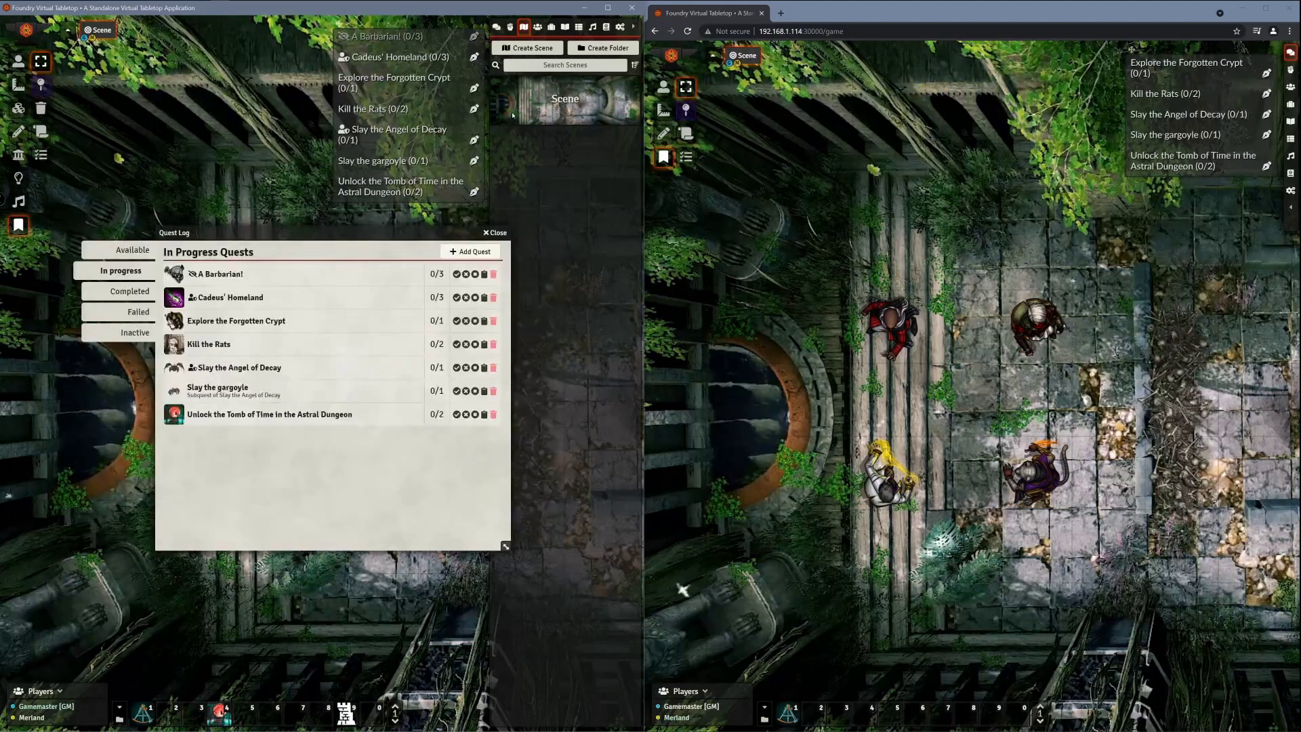
Step: Insert a link to Unlock the Tomb of Time in the Astral Dungeon into the biography of the Cadeus actor, save it, and close the sheet
{"action": "left_click", "coordinate": [537, 26]}
{"action": "left_click", "coordinate": [530, 87]}
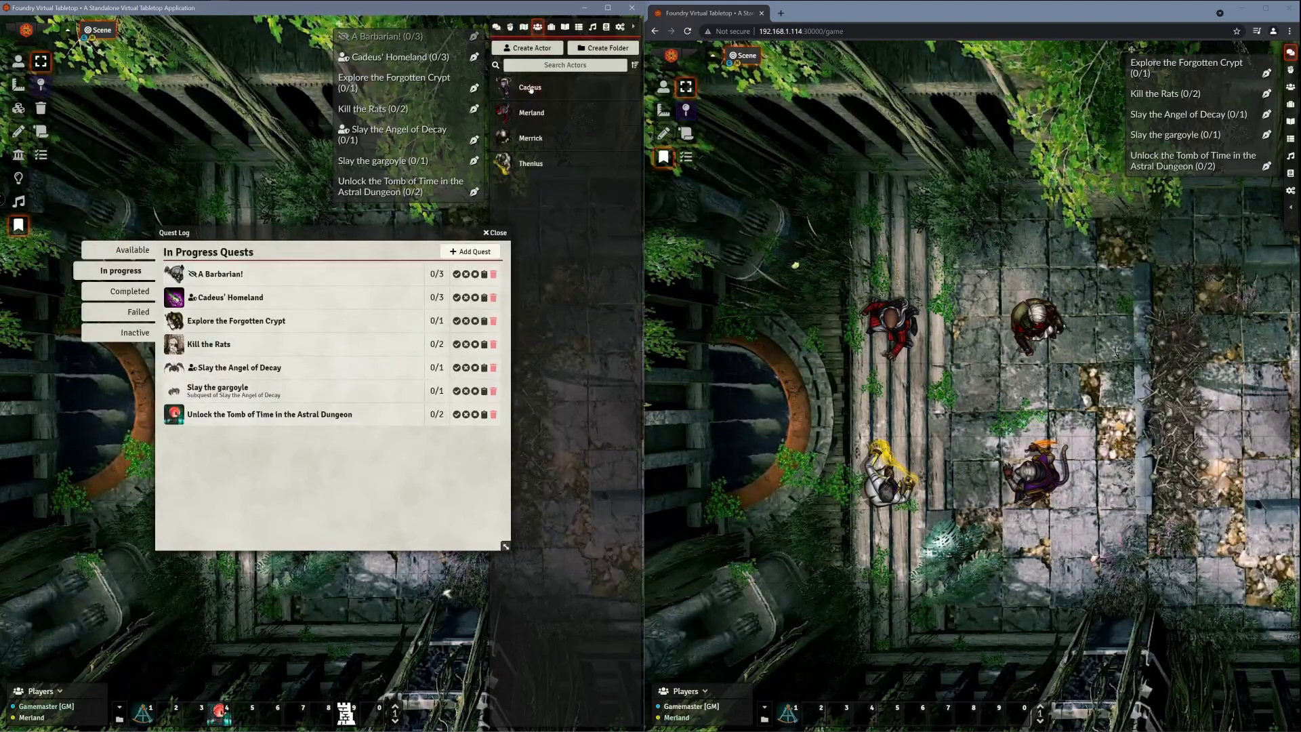
{"action": "left_click_drag", "start_coordinate": [315, 204], "coordinate": [448, 212]}
{"action": "left_click_drag", "start_coordinate": [187, 243], "coordinate": [108, 350]}
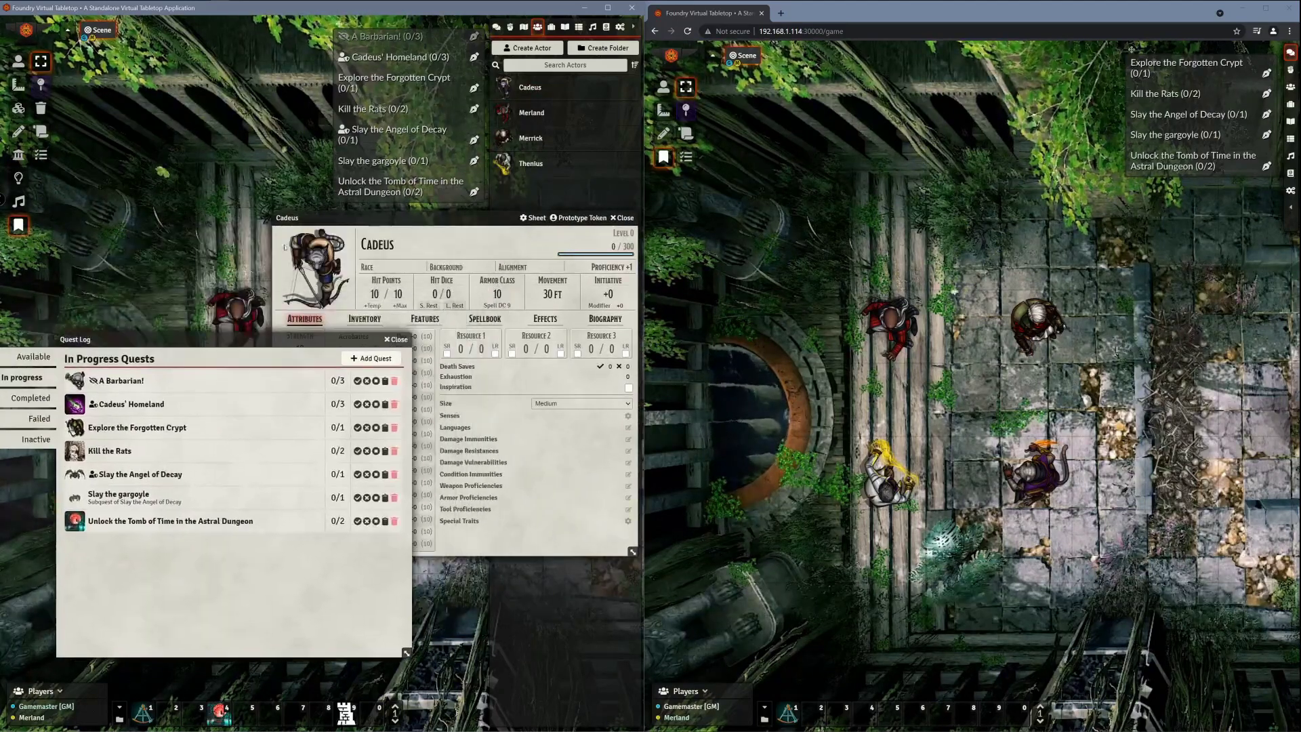
{"action": "left_click_drag", "start_coordinate": [394, 218], "coordinate": [353, 191]}
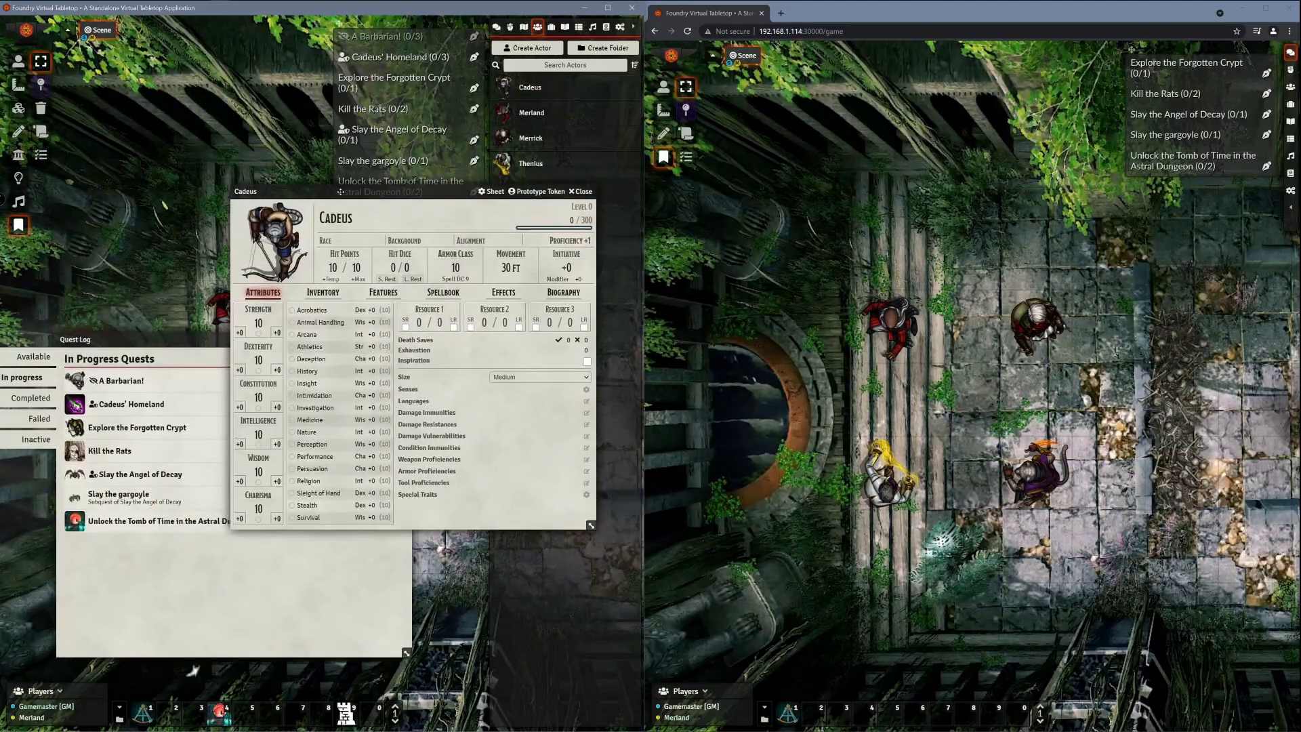
{"action": "left_click", "coordinate": [564, 294]}
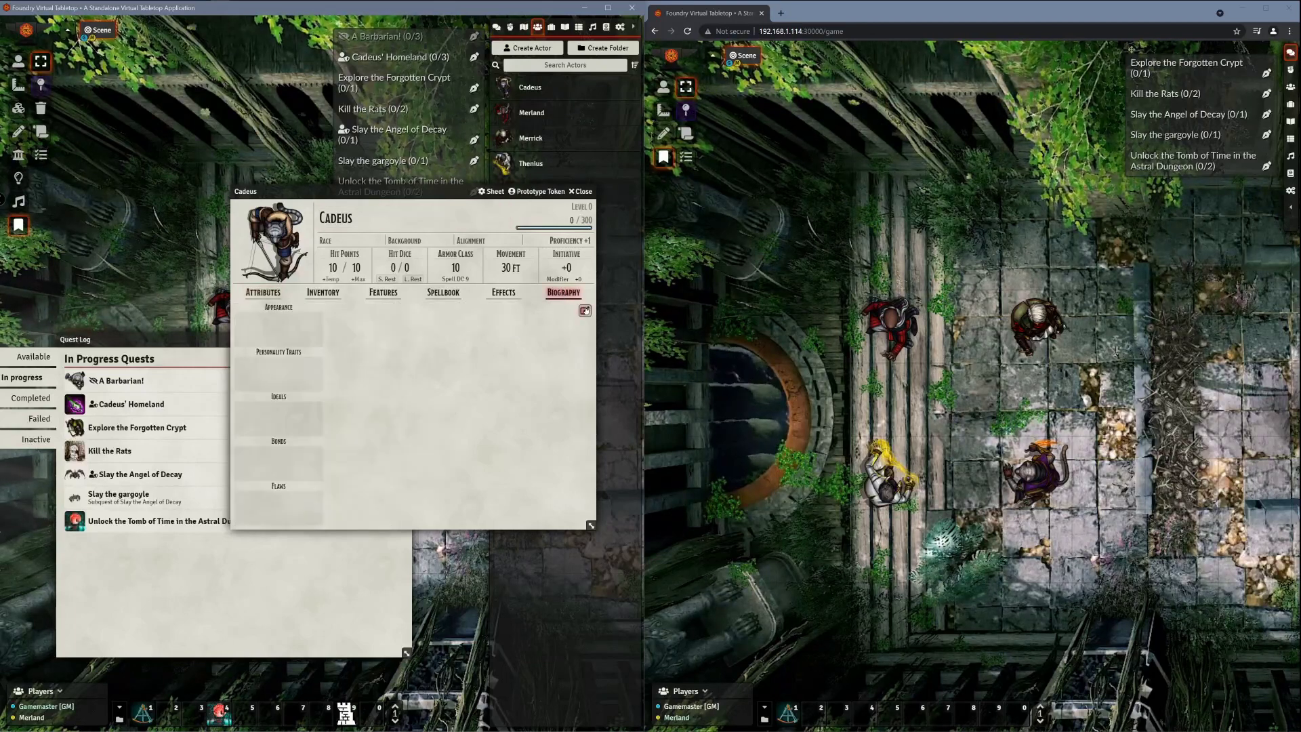
{"action": "left_click_drag", "start_coordinate": [124, 522], "coordinate": [481, 369]}
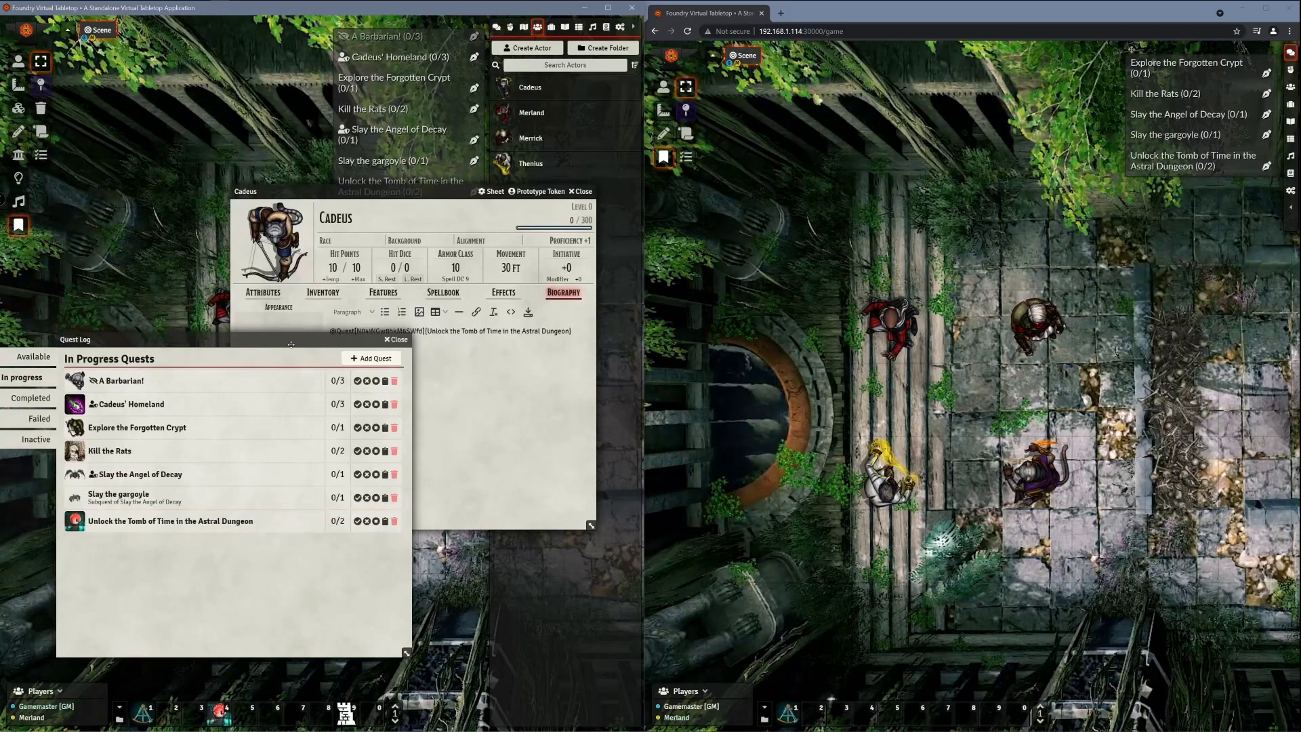
{"action": "left_click", "coordinate": [528, 312]}
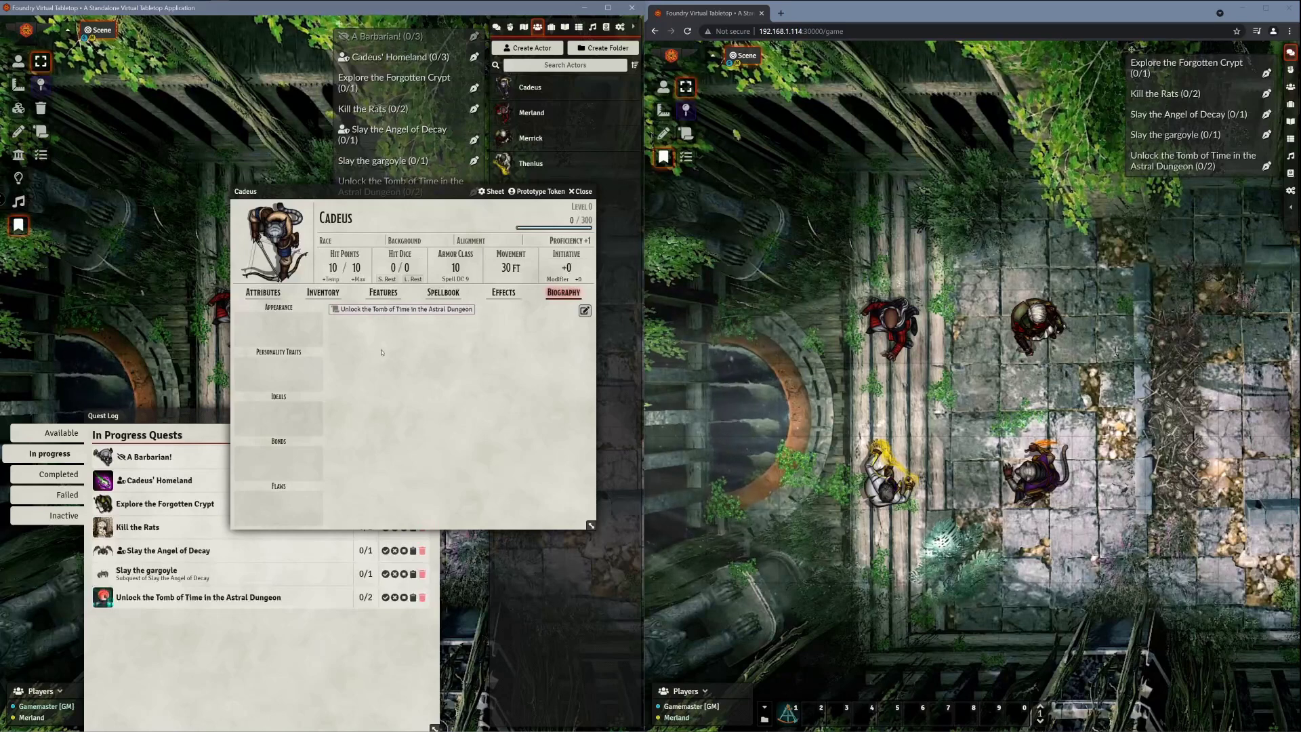
{"action": "left_click", "coordinate": [573, 192]}
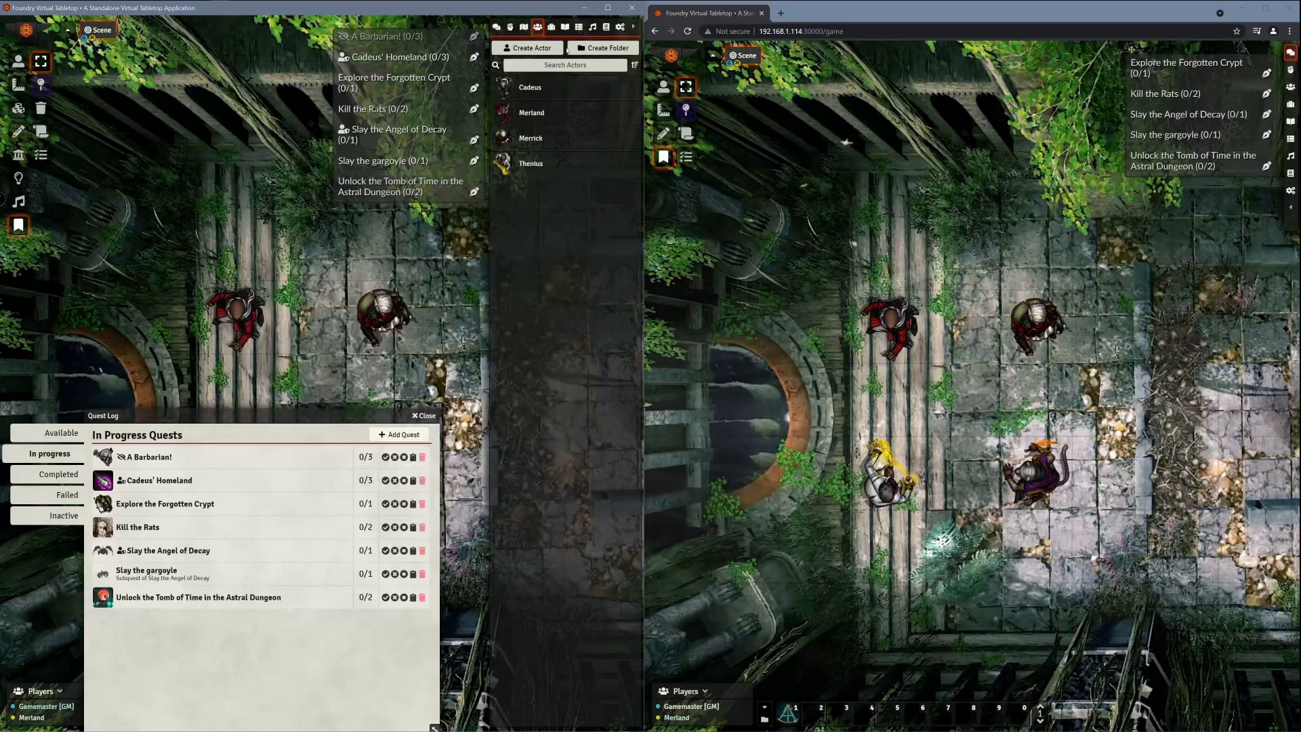
Step: Open the text of A Journal Entry, enlarge its window, and insert and save a link to Unlock the Tomb of Time in the Astral Dungeon
{"action": "left_click", "coordinate": [565, 27]}
{"action": "left_click", "coordinate": [535, 103]}
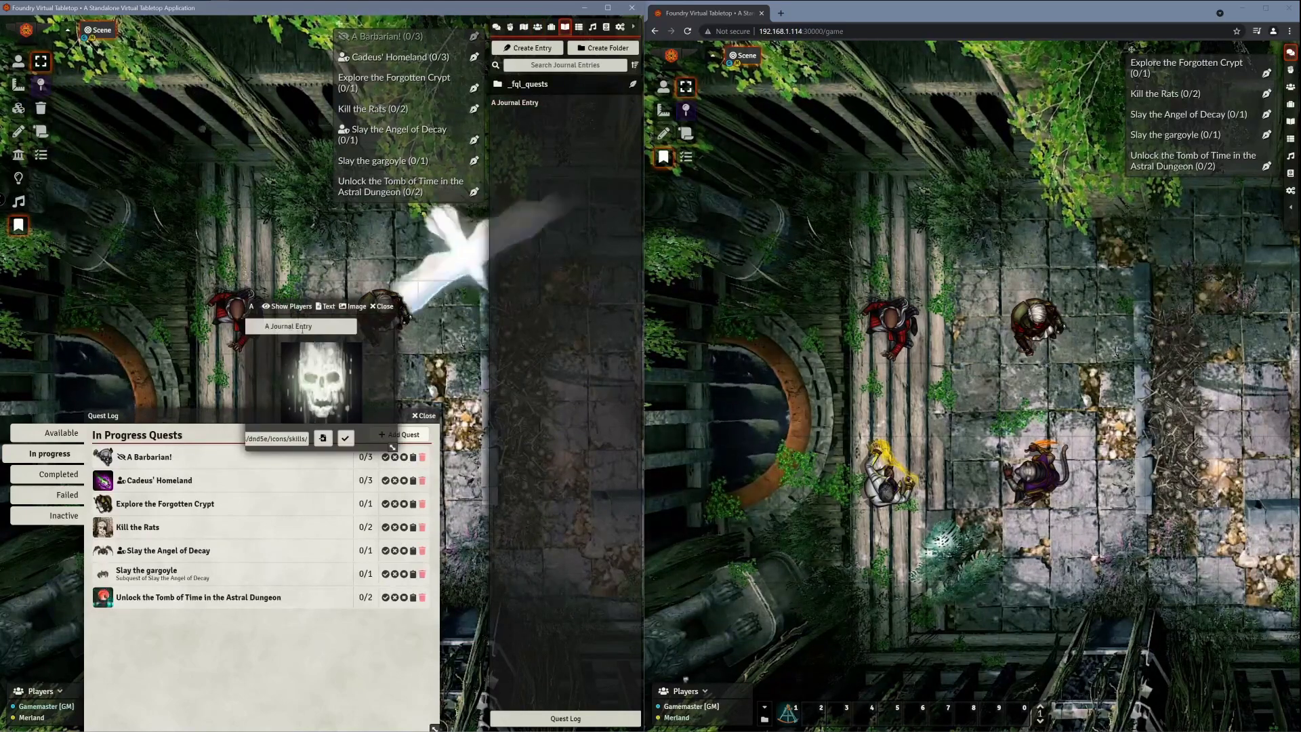
{"action": "left_click", "coordinate": [325, 305]}
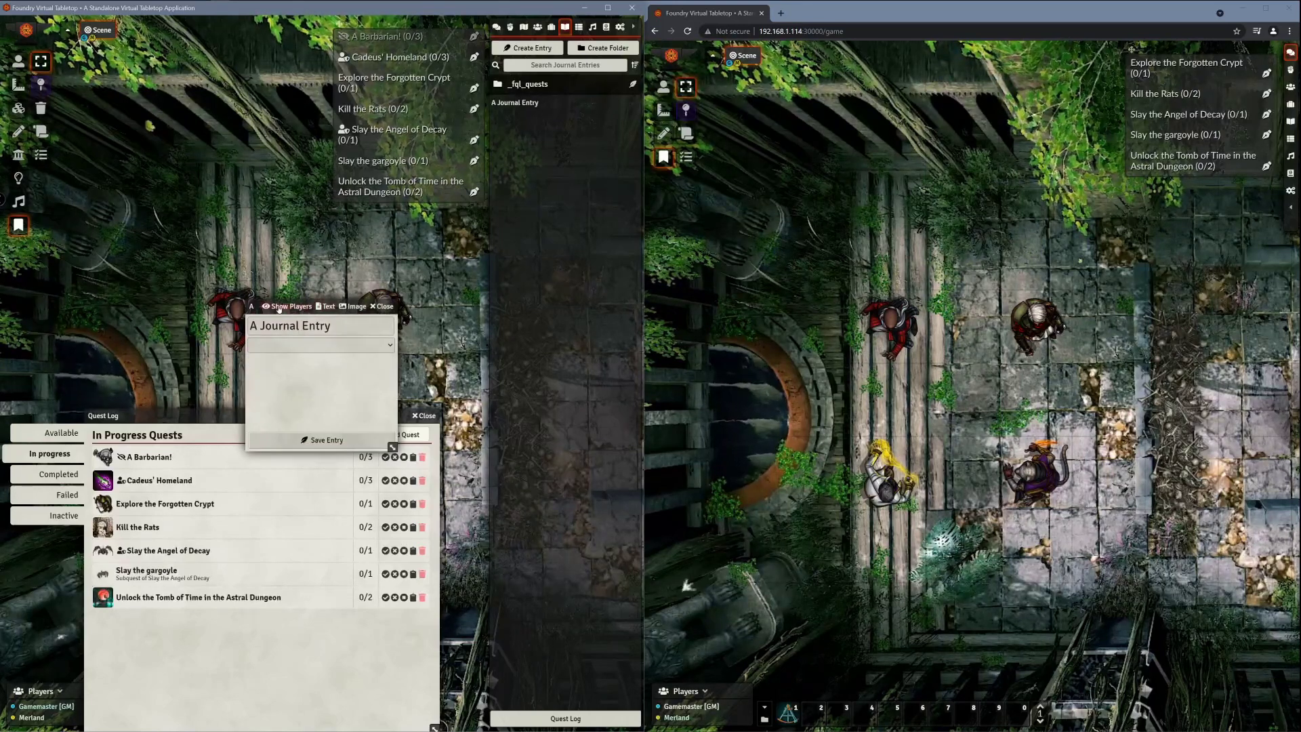
{"action": "left_click_drag", "start_coordinate": [282, 302], "coordinate": [247, 139]}
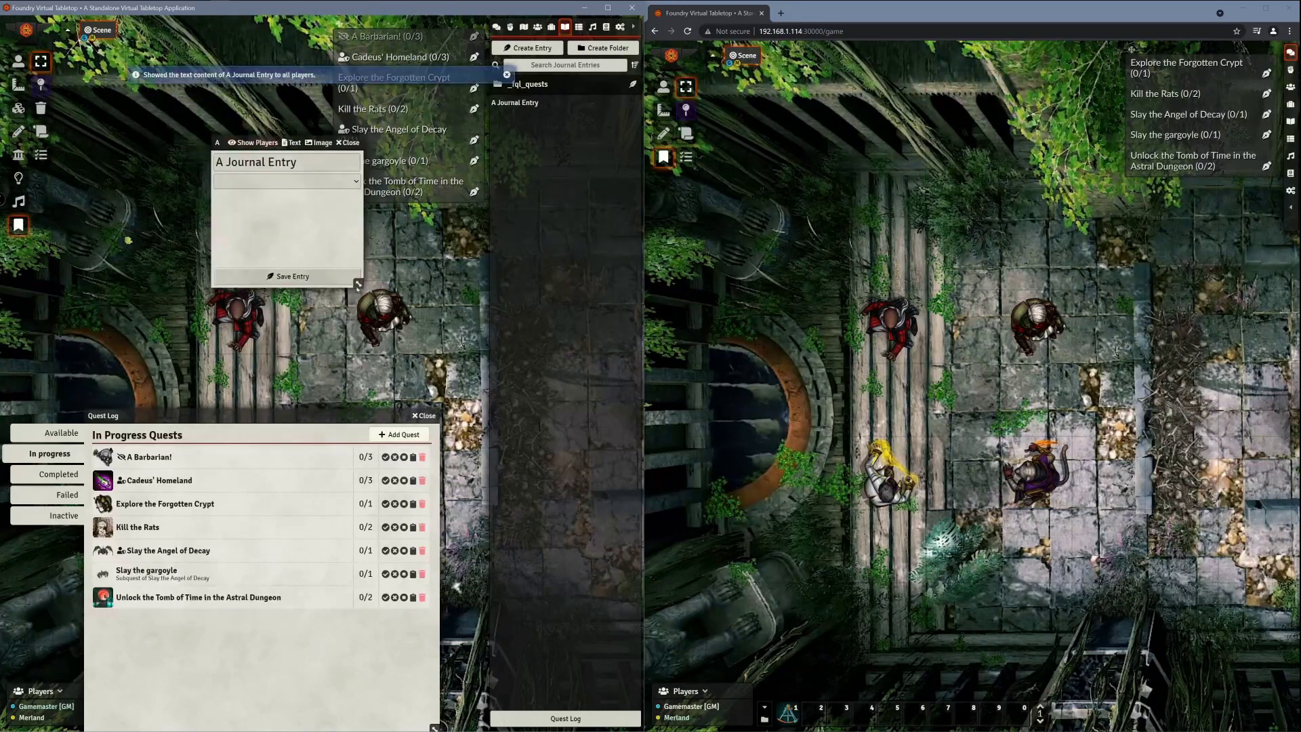
{"action": "left_click_drag", "start_coordinate": [357, 286], "coordinate": [539, 431]}
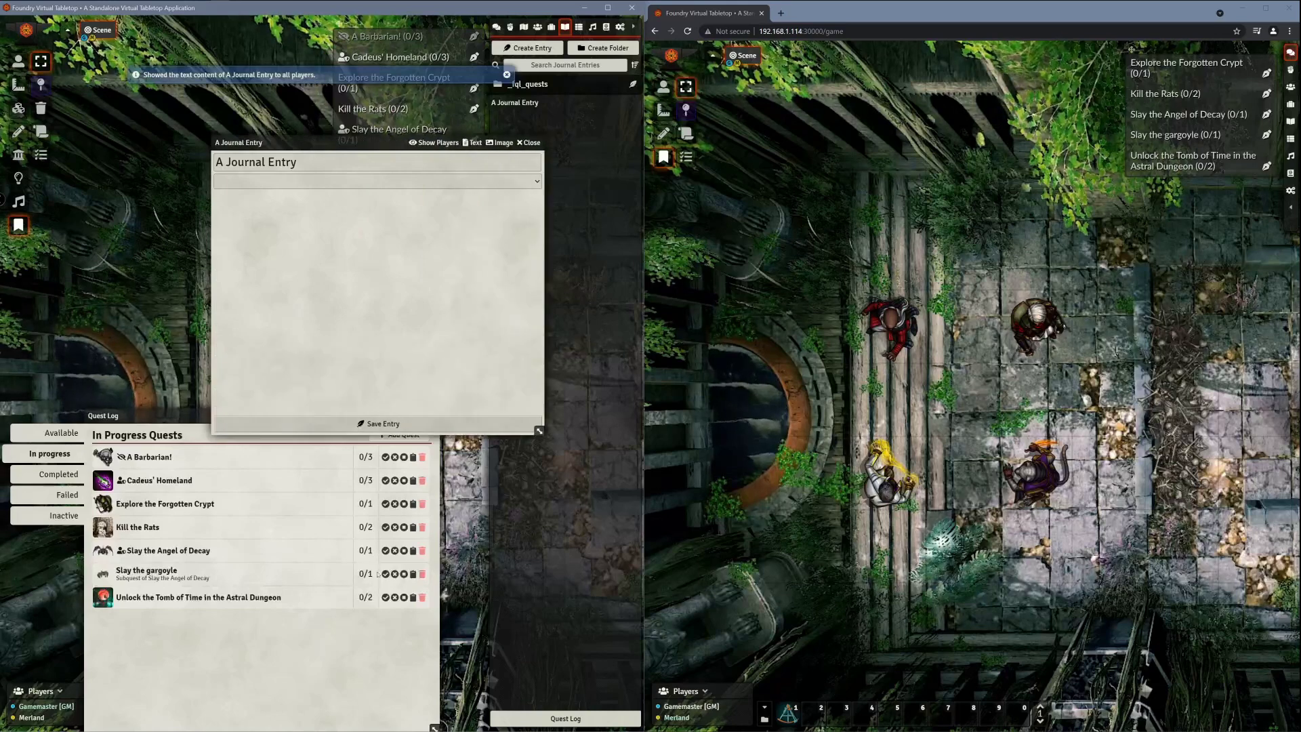
{"action": "left_click", "coordinate": [222, 589]}
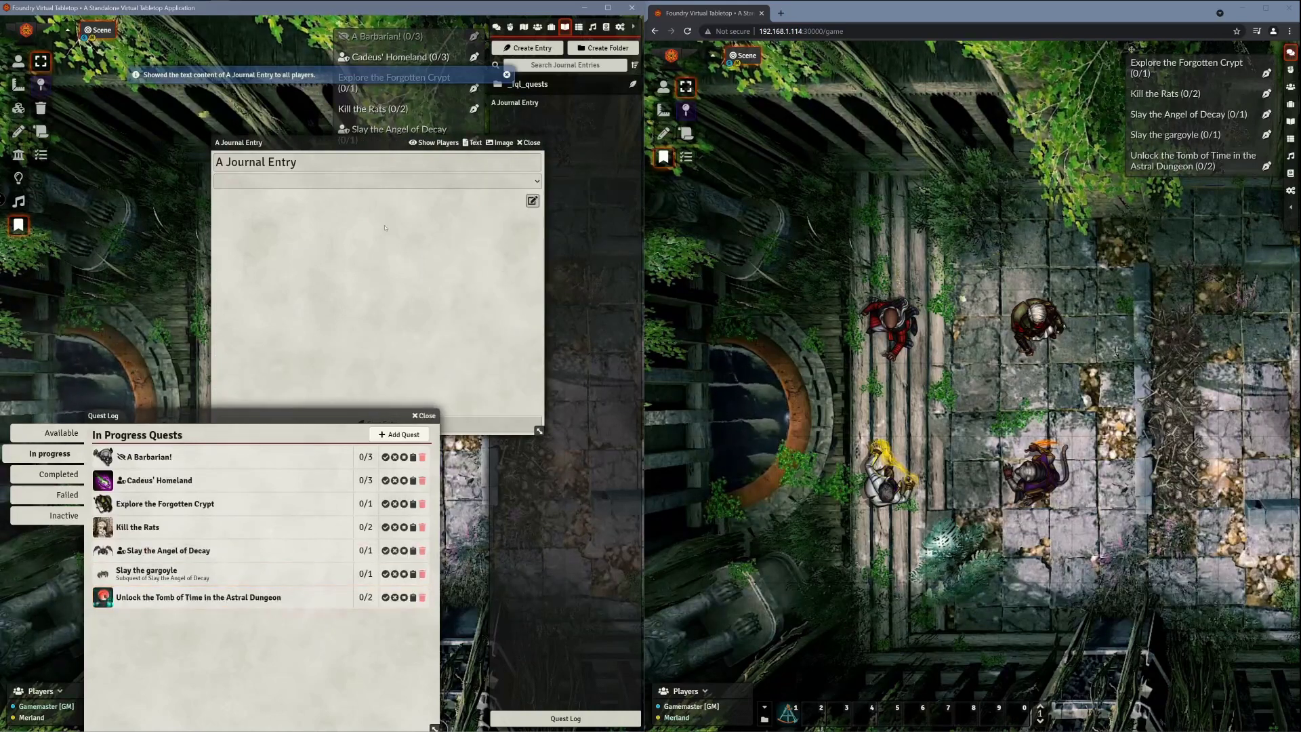
{"action": "left_click", "coordinate": [533, 196]}
{"action": "left_click_drag", "start_coordinate": [203, 597], "coordinate": [341, 259]}
{"action": "left_click", "coordinate": [414, 201]}
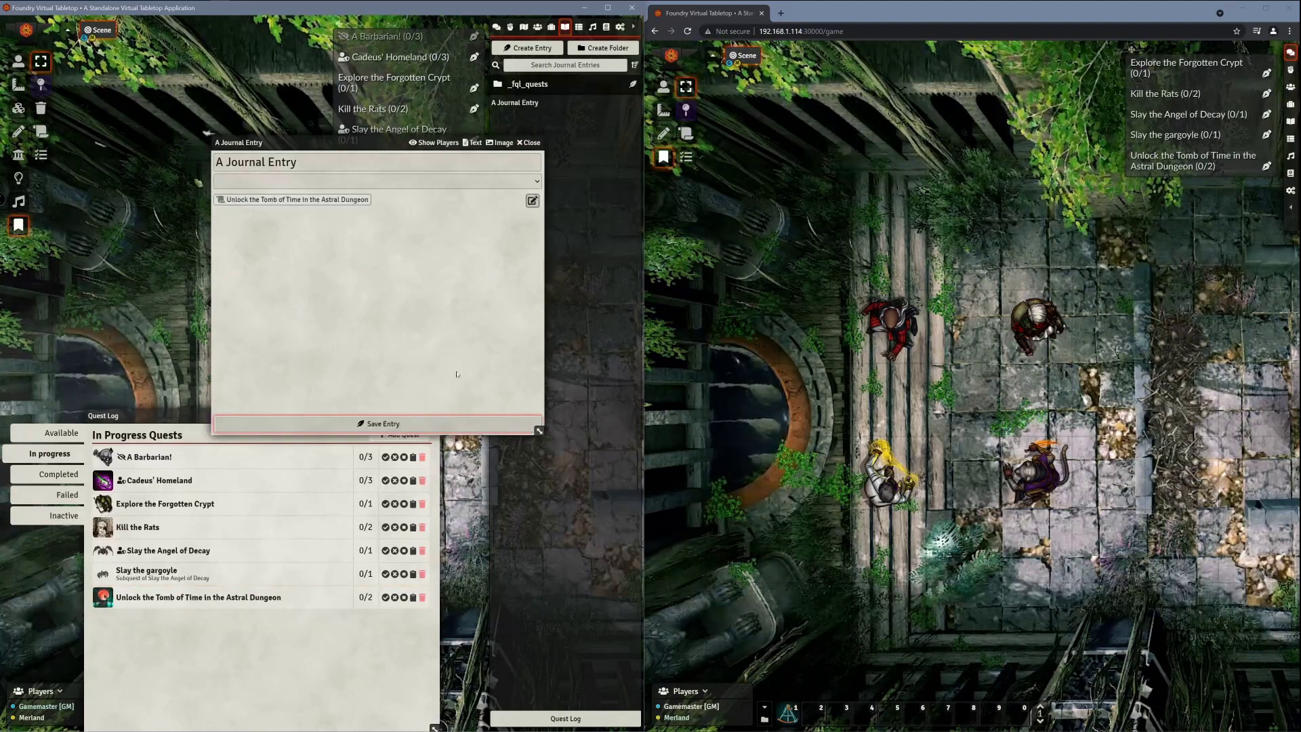
Step: Close A Journal Entry in the GM's window and check the player's journal directory for it
{"action": "key", "text": "Escape"}
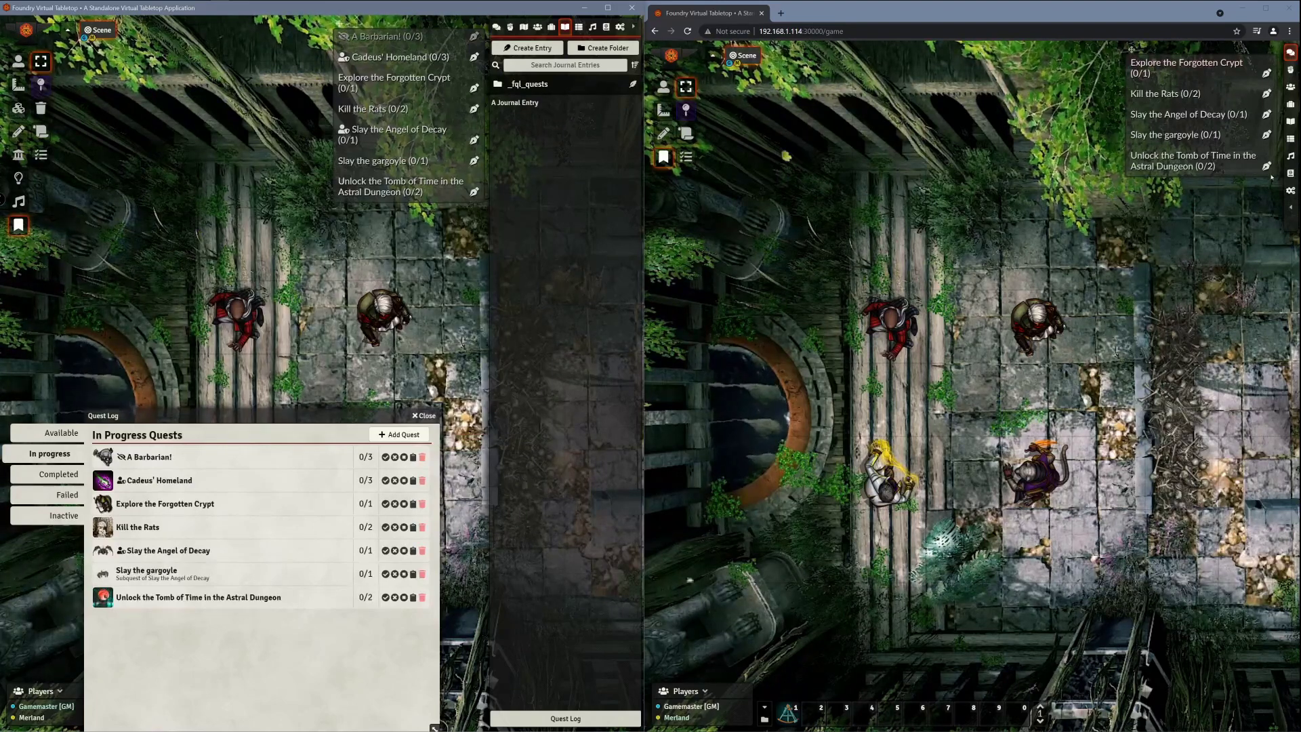
{"action": "left_click", "coordinate": [1291, 122]}
{"action": "left_click", "coordinate": [1291, 122]}
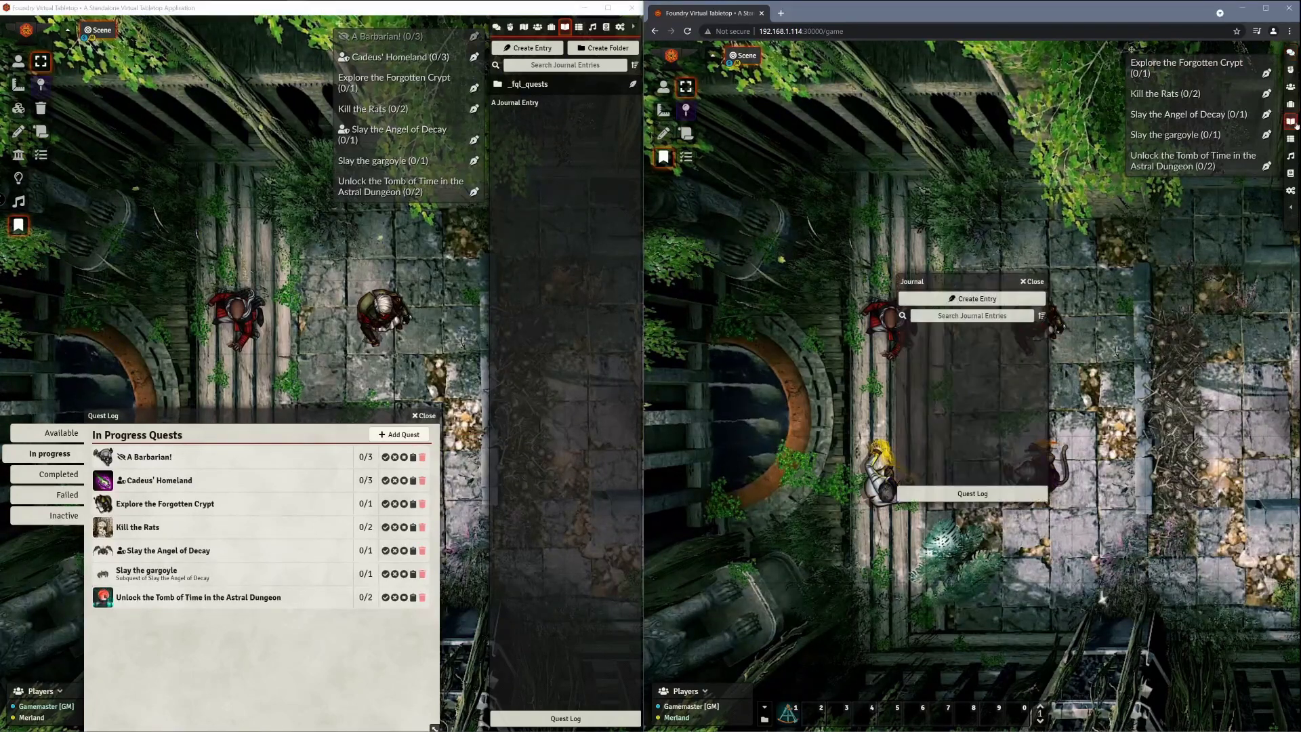
{"action": "left_click", "coordinate": [1030, 280]}
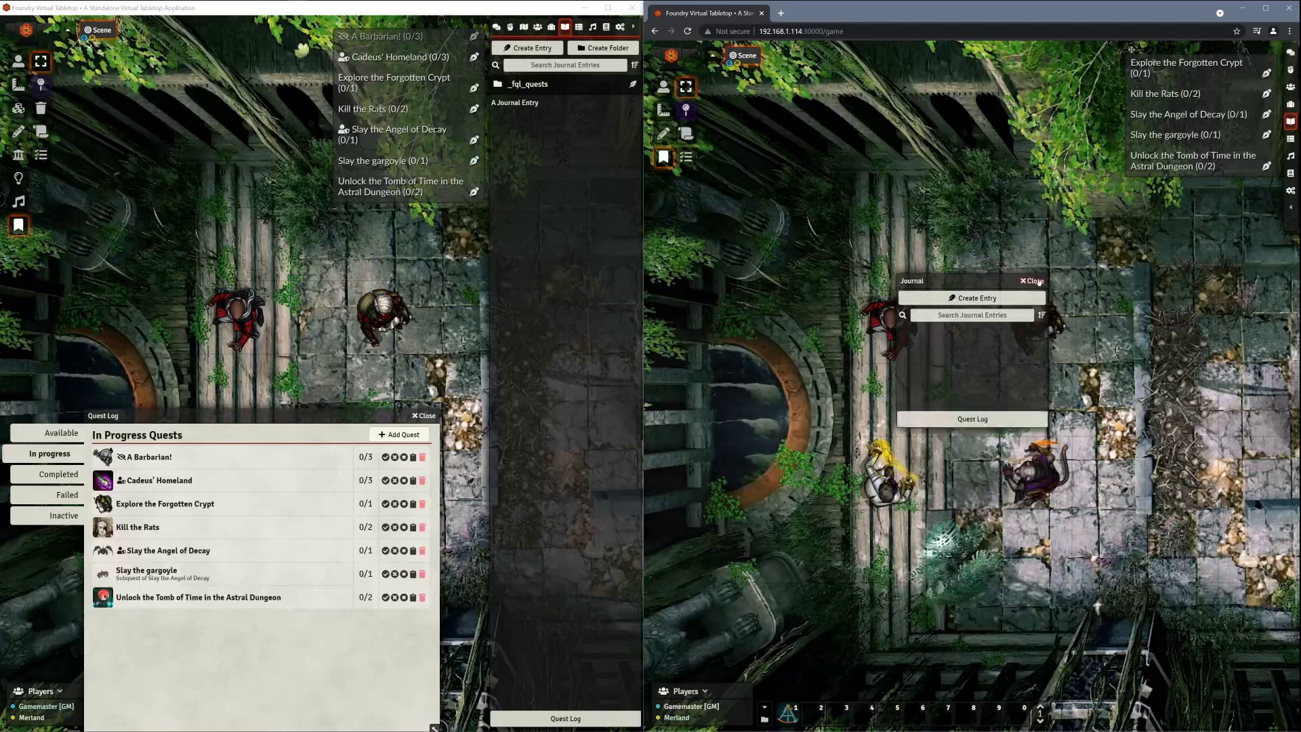
Step: Set the All Players permission of A Journal Entry to Observer and save the changes
{"action": "right_click", "coordinate": [516, 103]}
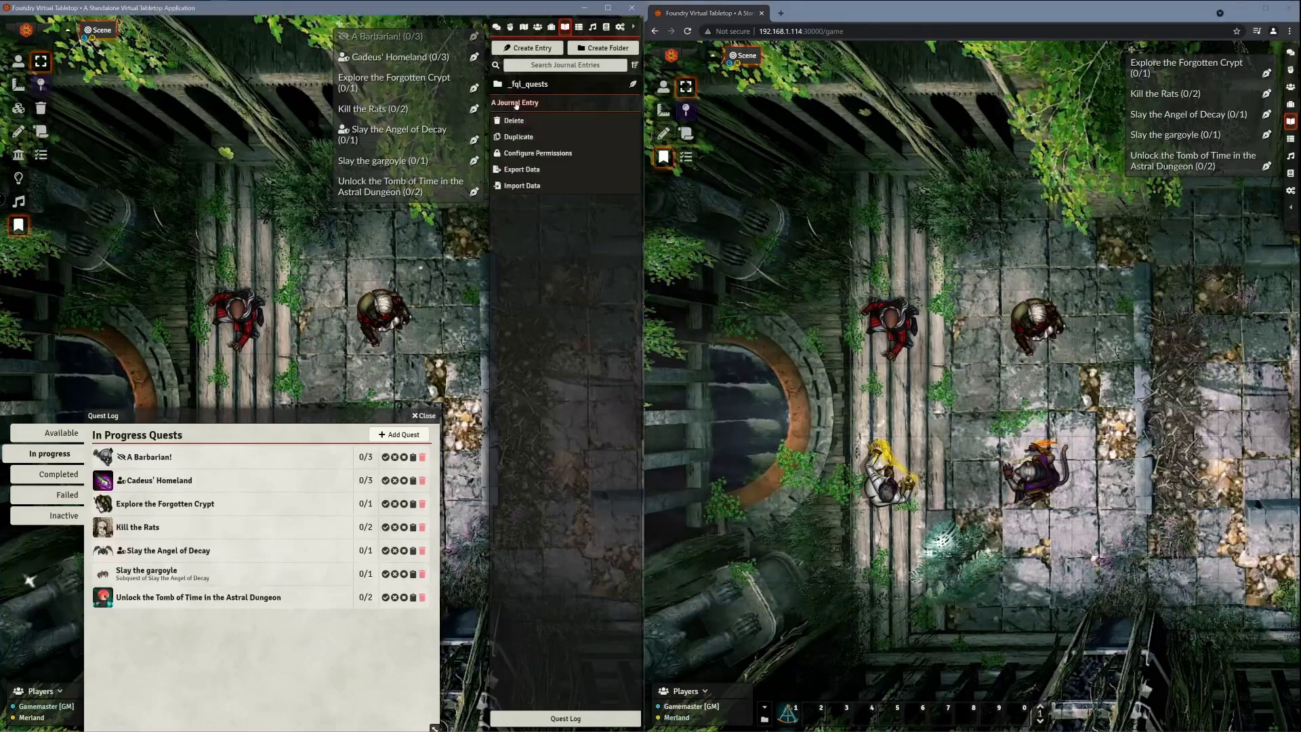
{"action": "left_click", "coordinate": [537, 153]}
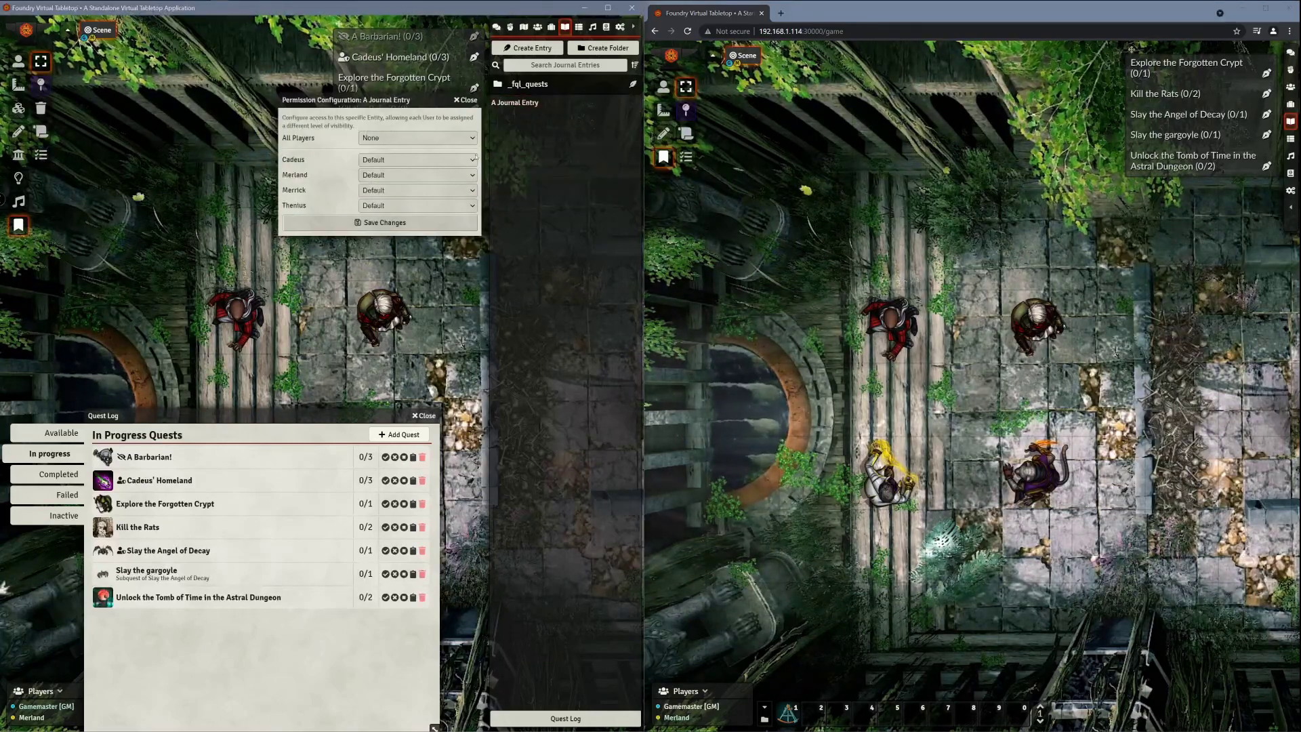
{"action": "left_click", "coordinate": [364, 139]}
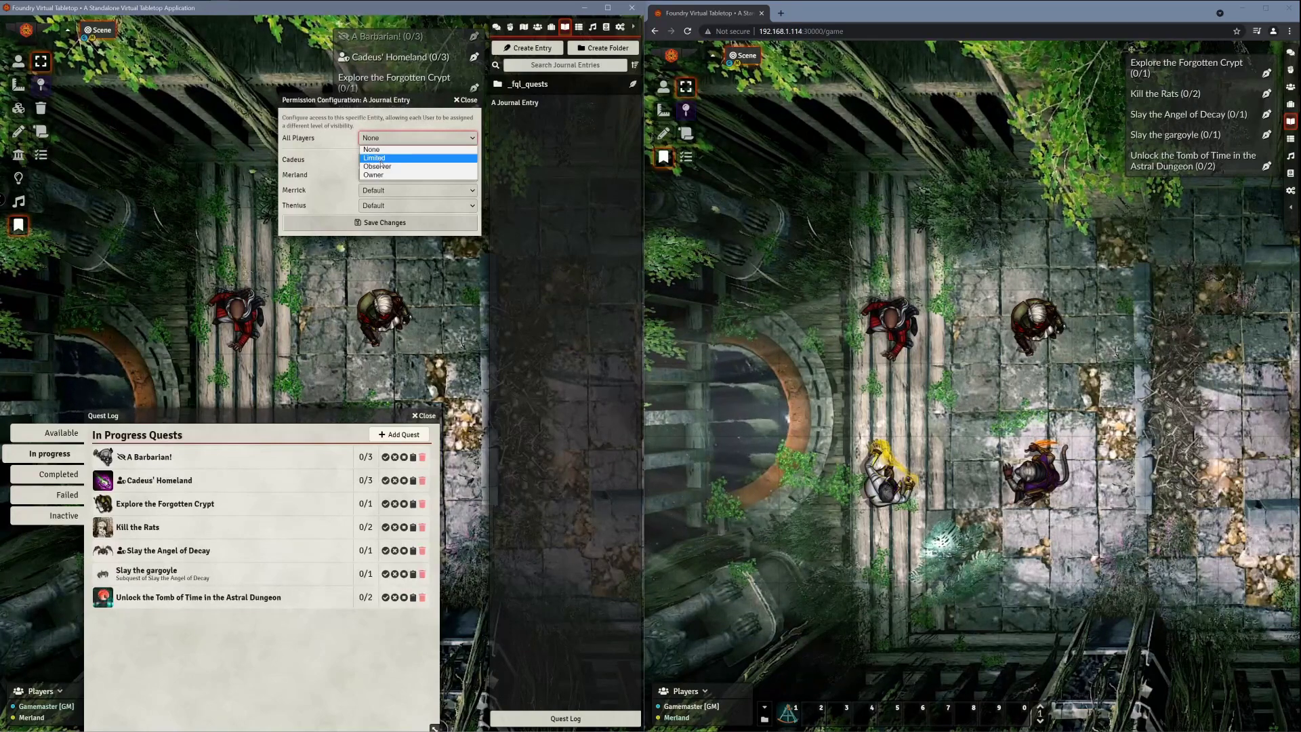
{"action": "left_click", "coordinate": [381, 161]}
{"action": "left_click", "coordinate": [332, 223]}
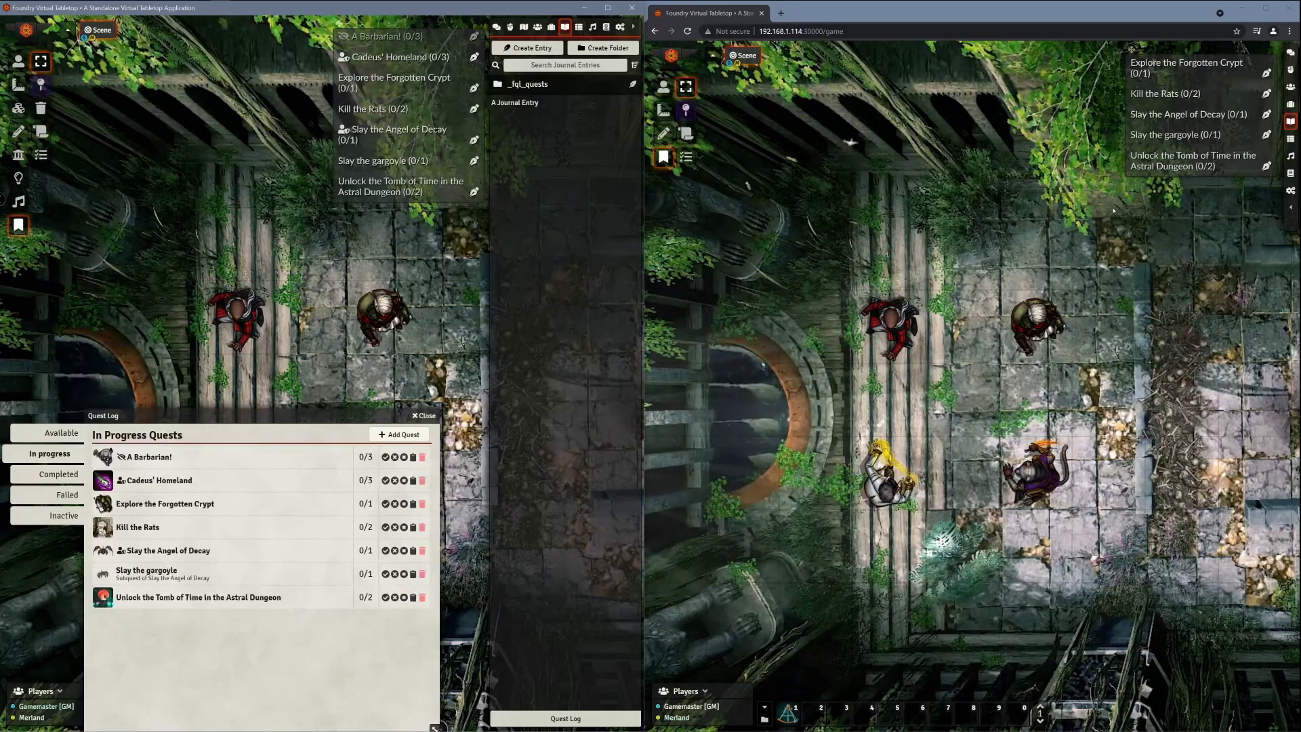
Step: In the player's window, move the quest tracker clear of the sidebar and expand the sidebar to show the journal entries
{"action": "left_click", "coordinate": [1292, 123]}
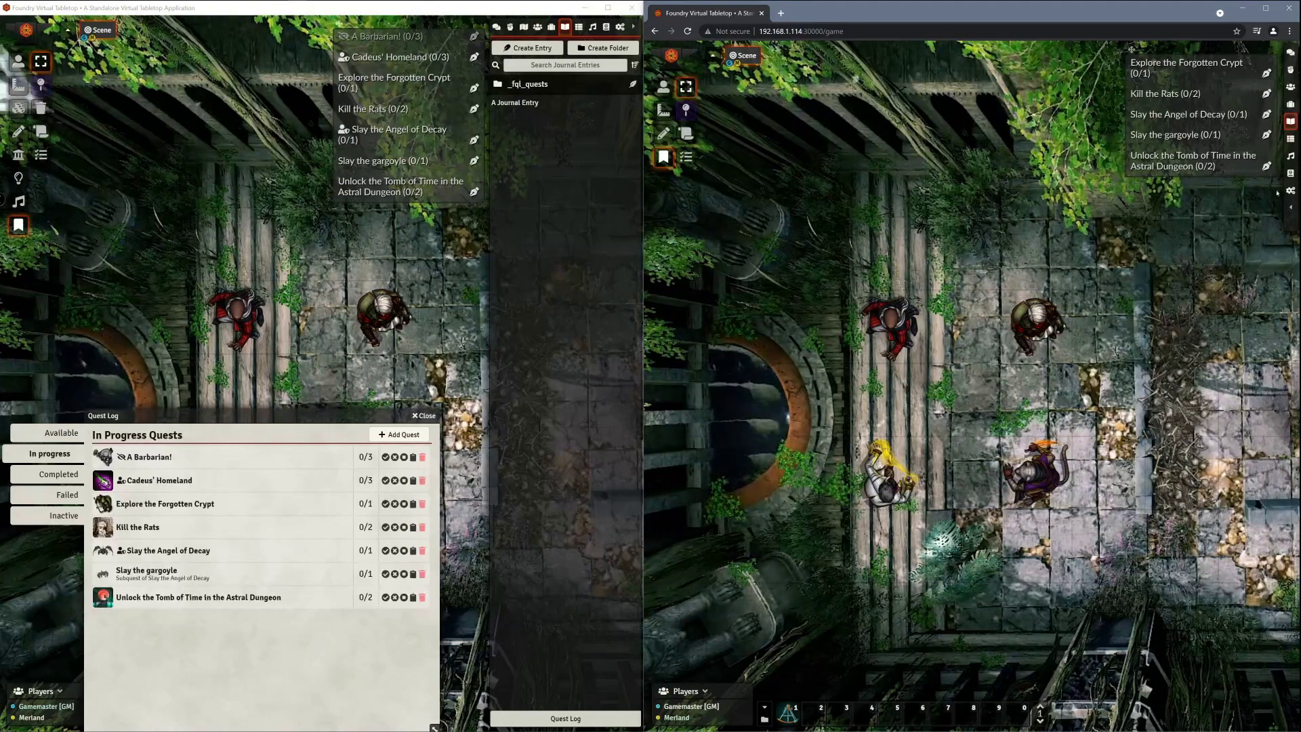
{"action": "left_click_drag", "start_coordinate": [1133, 53], "coordinate": [983, 66]}
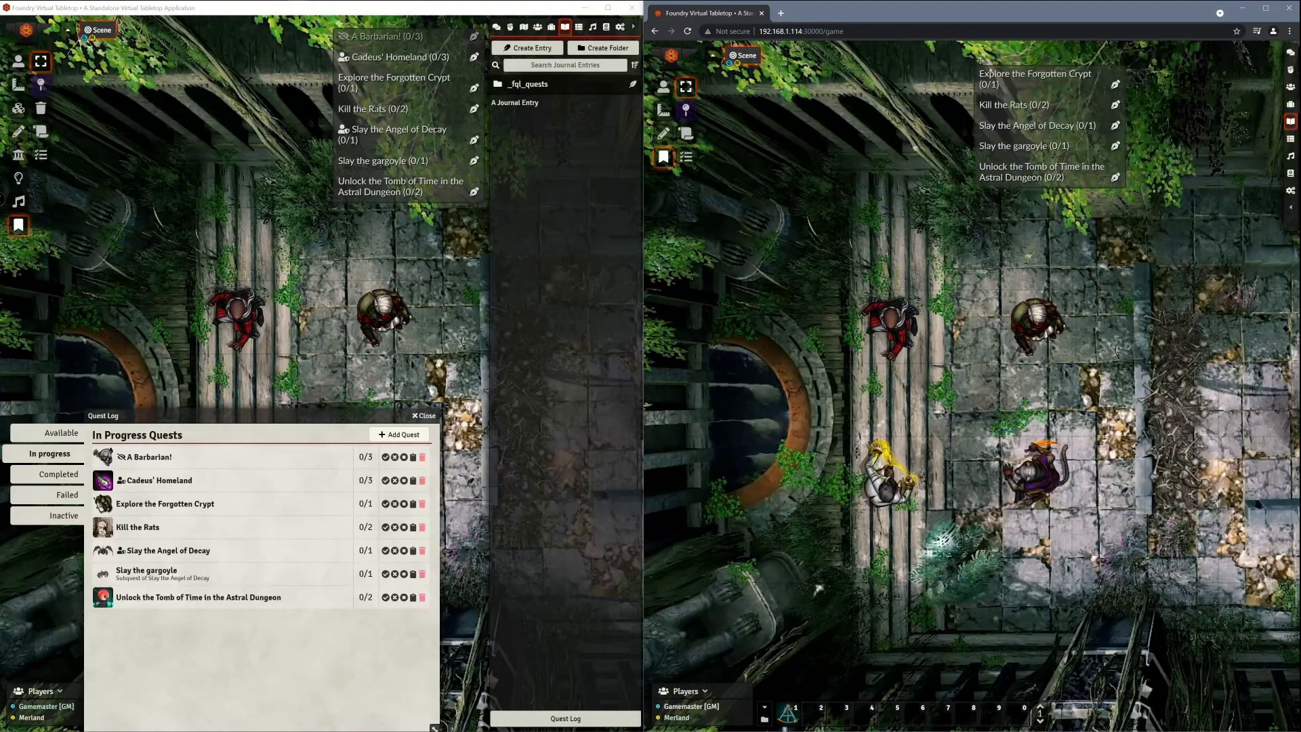
{"action": "left_click", "coordinate": [1288, 192]}
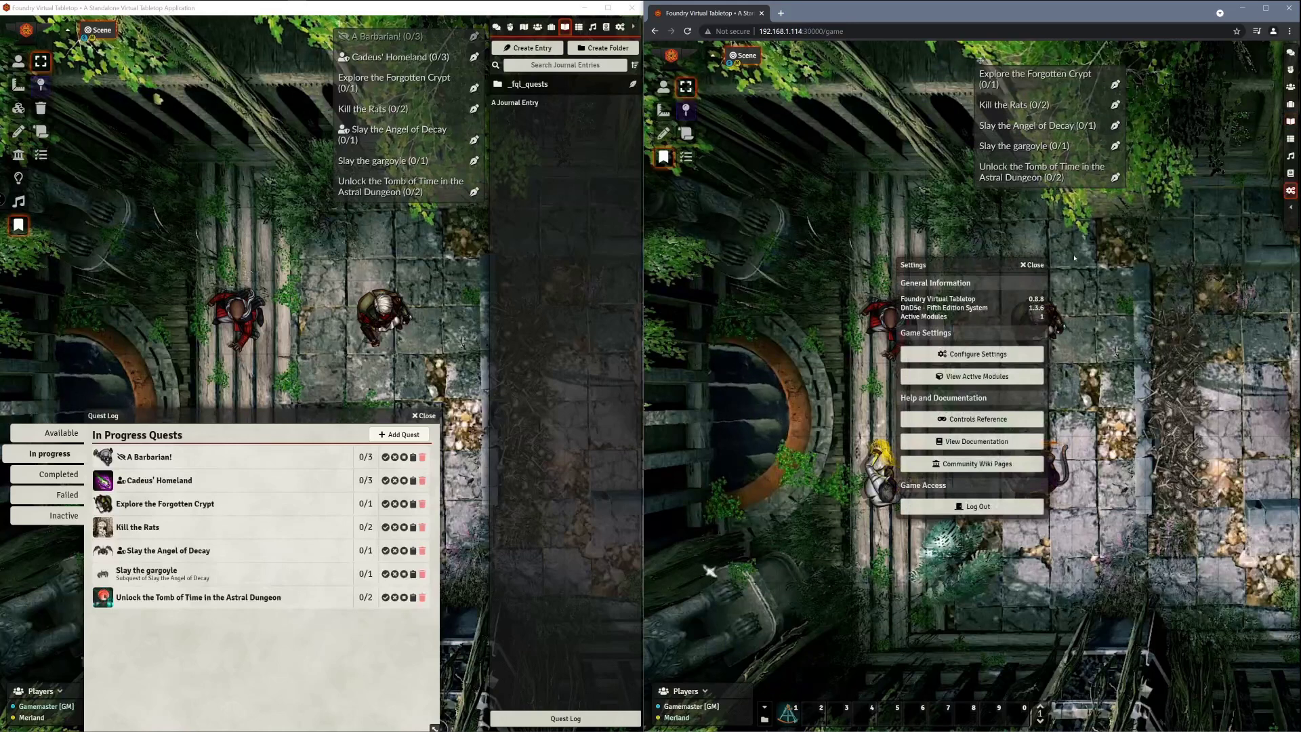
{"action": "key", "text": "Escape"}
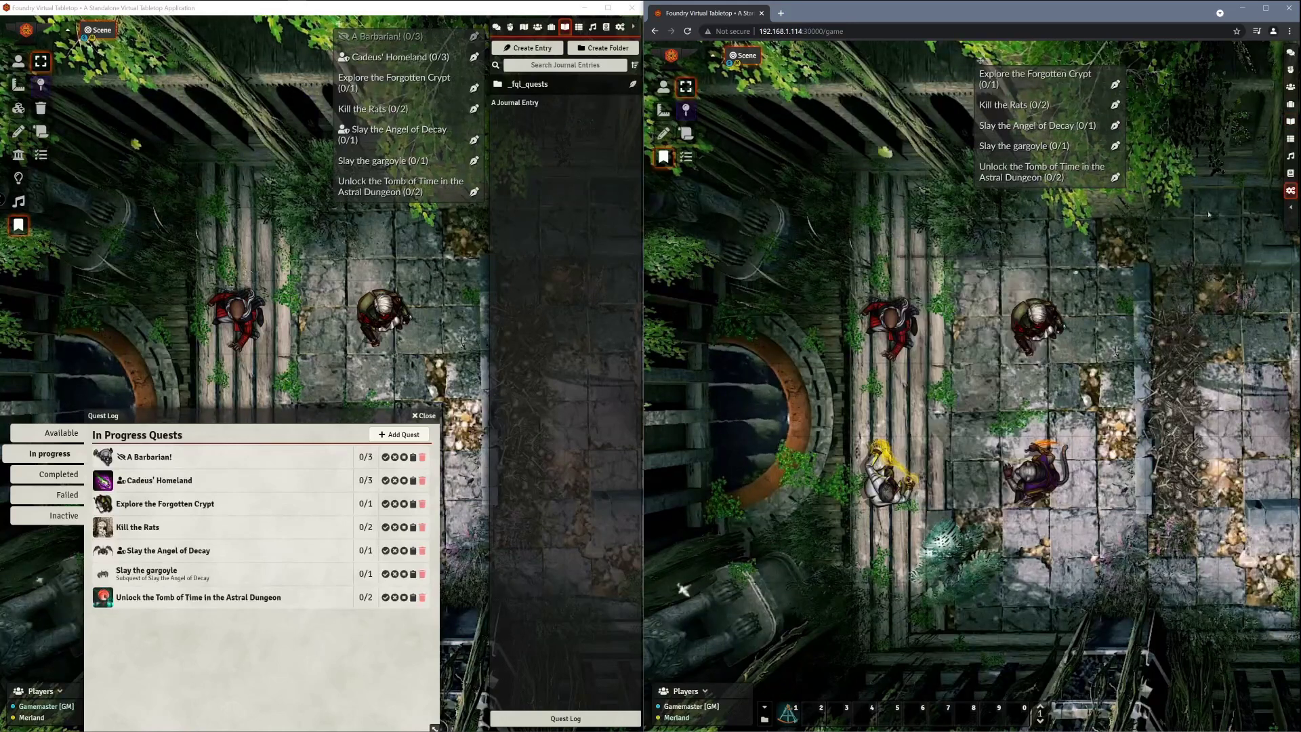
{"action": "left_click", "coordinate": [1290, 191]}
{"action": "left_click", "coordinate": [1208, 53]}
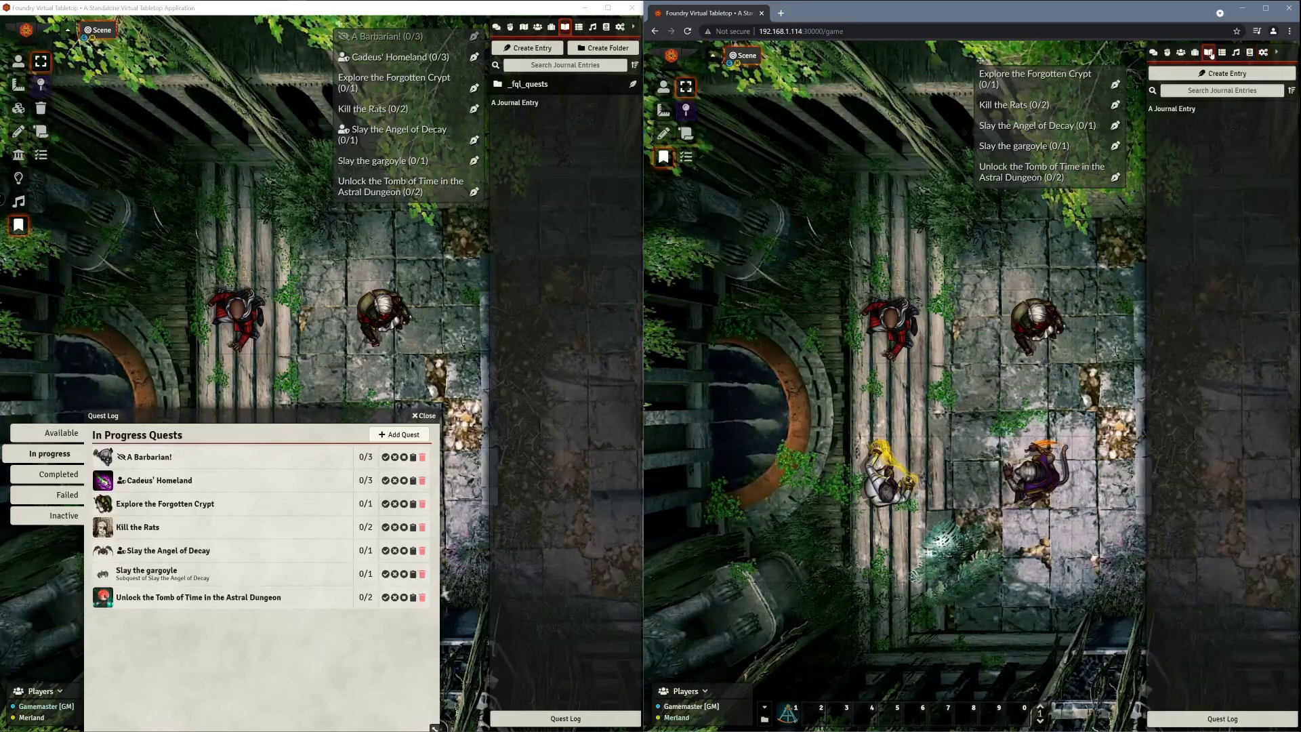
Step: As the player, open A Journal Entry, follow its link to Unlock the Tomb of Time in the Astral Dungeon, and close both windows
{"action": "left_click", "coordinate": [1170, 110]}
{"action": "left_click", "coordinate": [854, 250]}
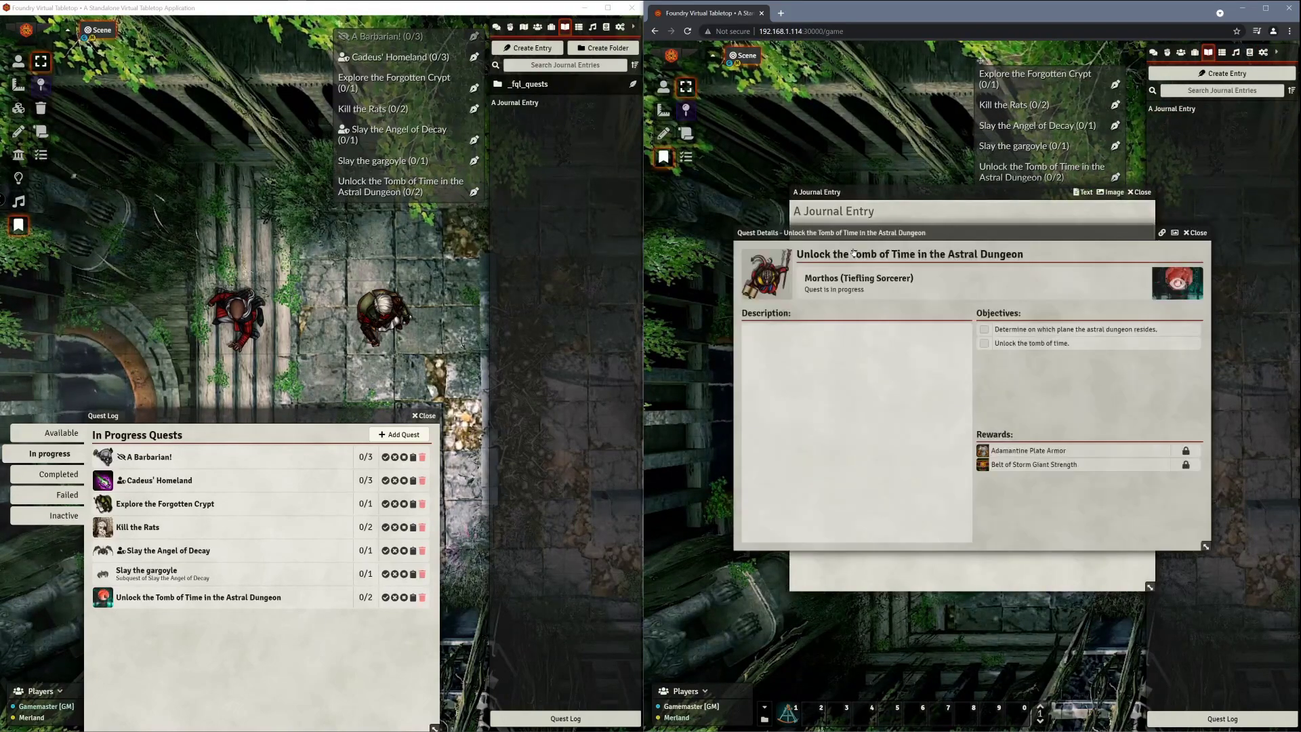
{"action": "left_click", "coordinate": [1190, 232]}
{"action": "left_click", "coordinate": [1141, 192]}
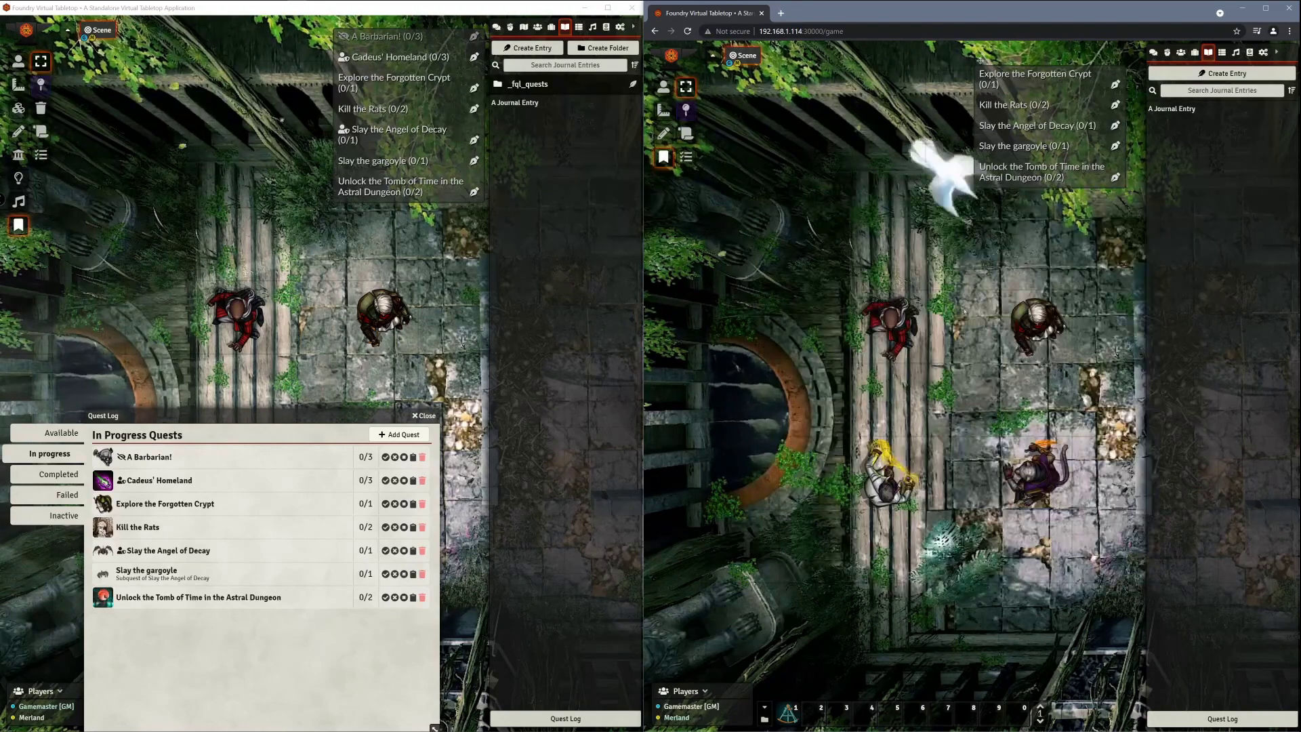
Step: Move the GM's quest log up below the tracker, and open and position the player's quest log at a similar height
{"action": "left_click_drag", "start_coordinate": [283, 418], "coordinate": [332, 227]}
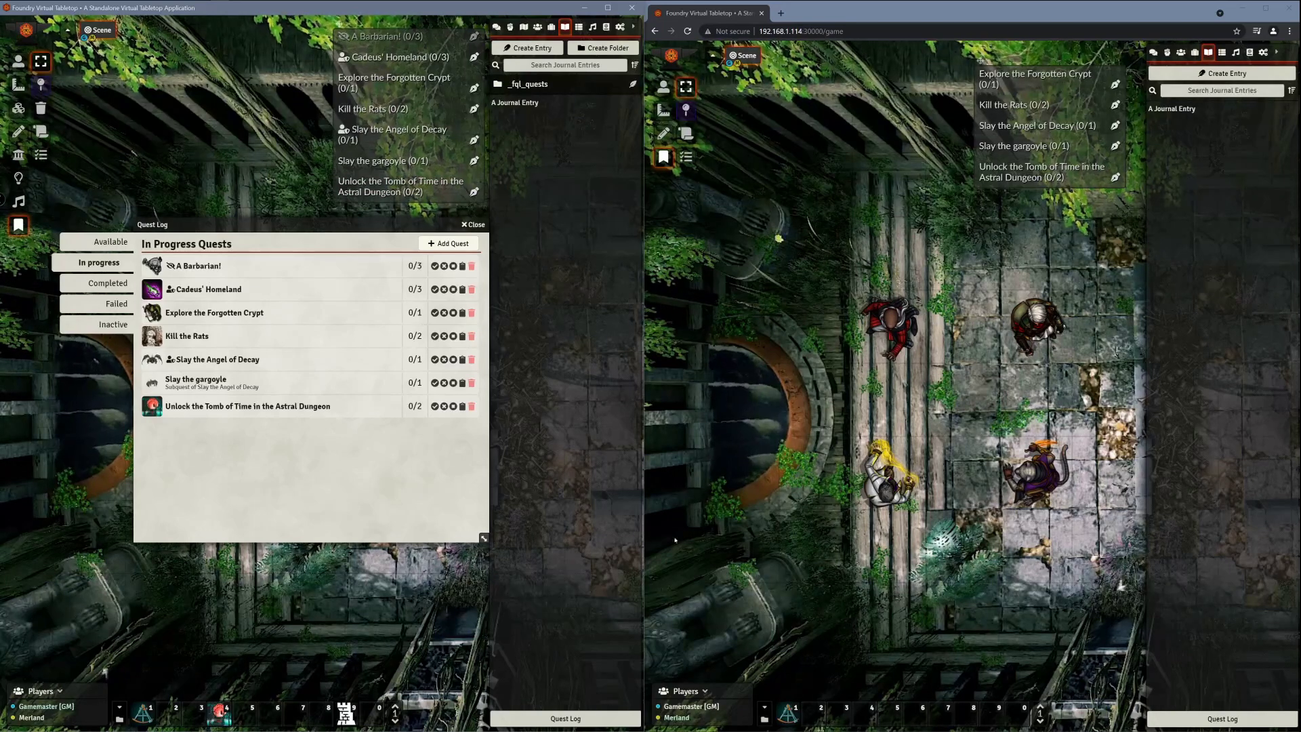
{"action": "left_click", "coordinate": [915, 196]}
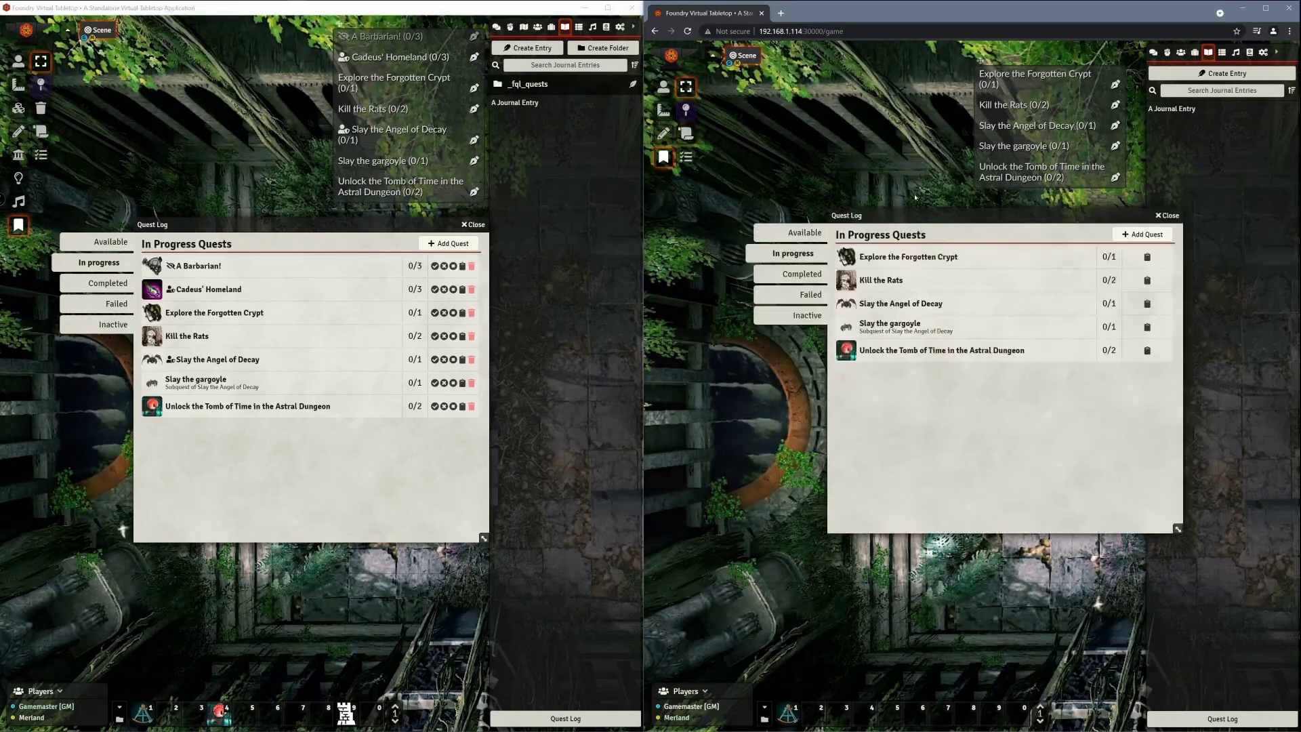
{"action": "mouse_move", "coordinate": [926, 219]}
{"action": "left_mouse_down"}
{"action": "mouse_move", "coordinate": [881, 219]}
{"action": "mouse_move", "coordinate": [931, 220]}
{"action": "mouse_move", "coordinate": [914, 220]}
{"action": "left_mouse_up"}
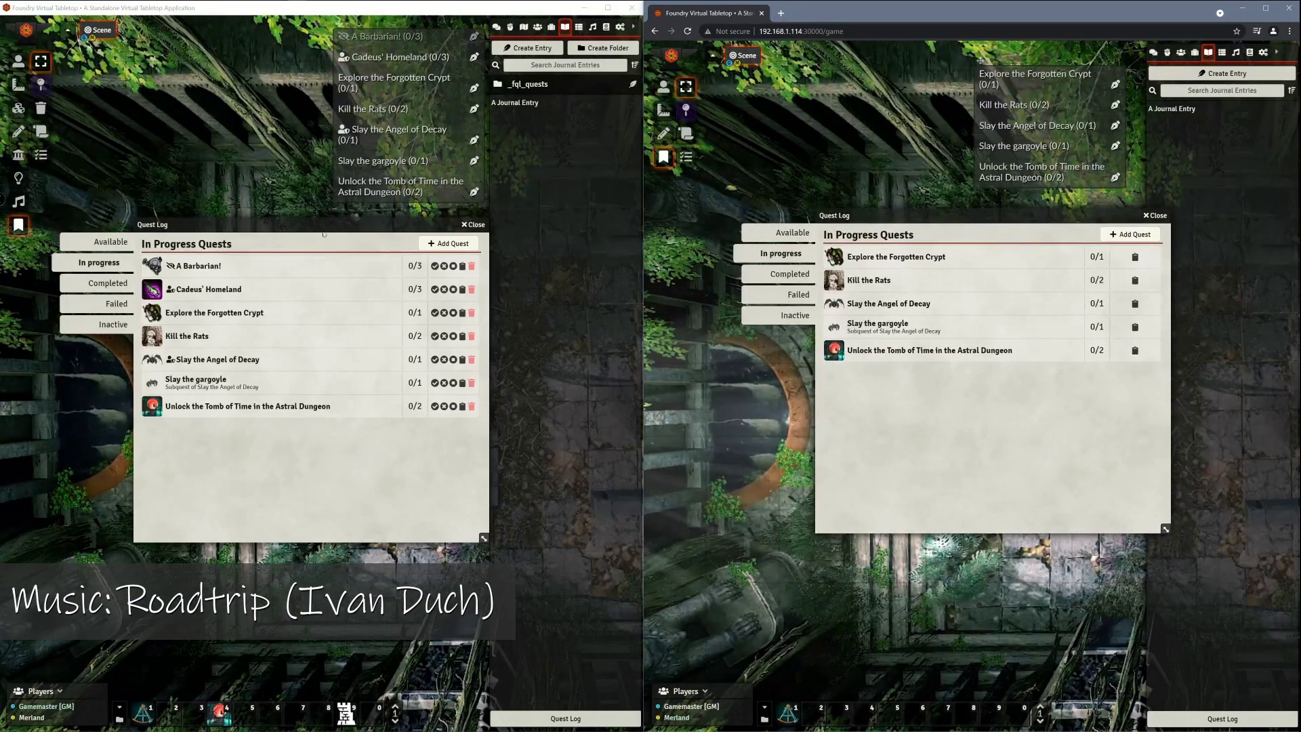
{"action": "mouse_move", "coordinate": [317, 221]}
{"action": "left_mouse_down"}
{"action": "mouse_move", "coordinate": [295, 223]}
{"action": "mouse_move", "coordinate": [316, 224]}
{"action": "left_mouse_up"}
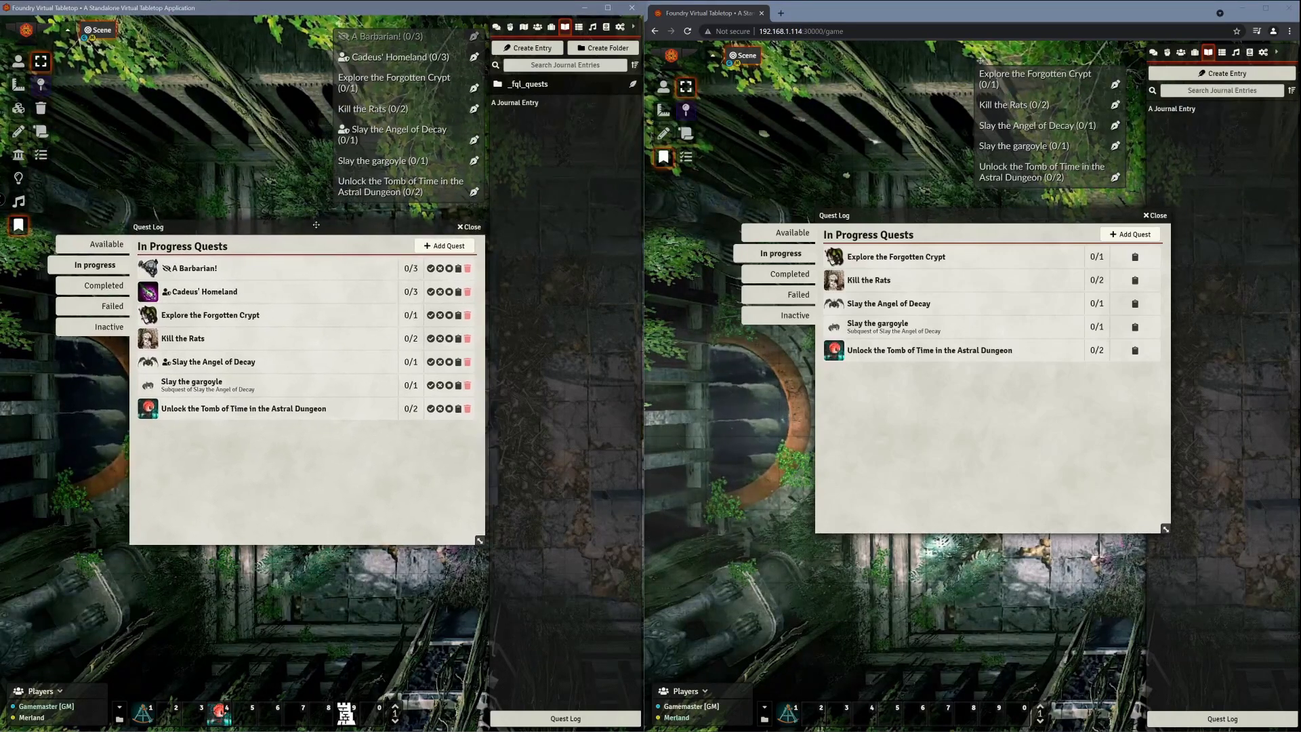
Step: Bring up the GM's game settings sidebar, and expand and collapse the objectives of Cadeus' Homeland in the quest tracker
{"action": "left_click", "coordinate": [620, 27]}
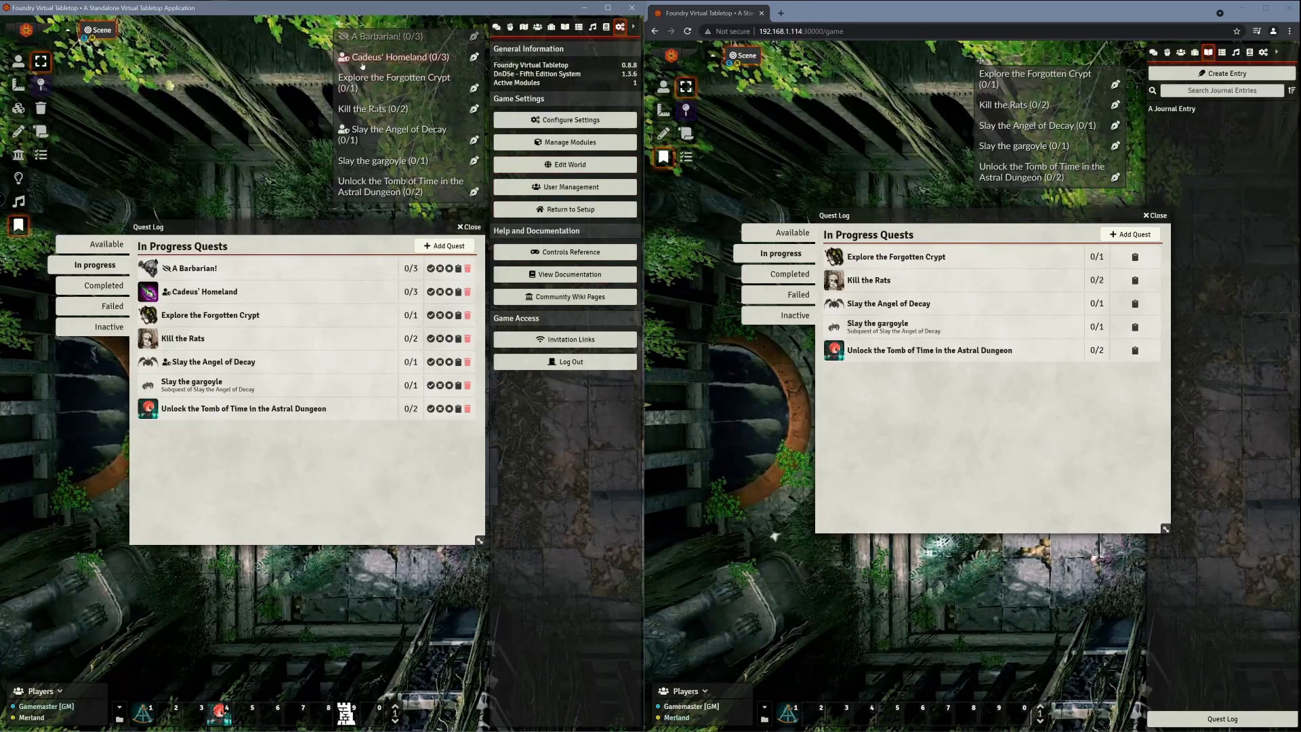
{"action": "left_click", "coordinate": [362, 60]}
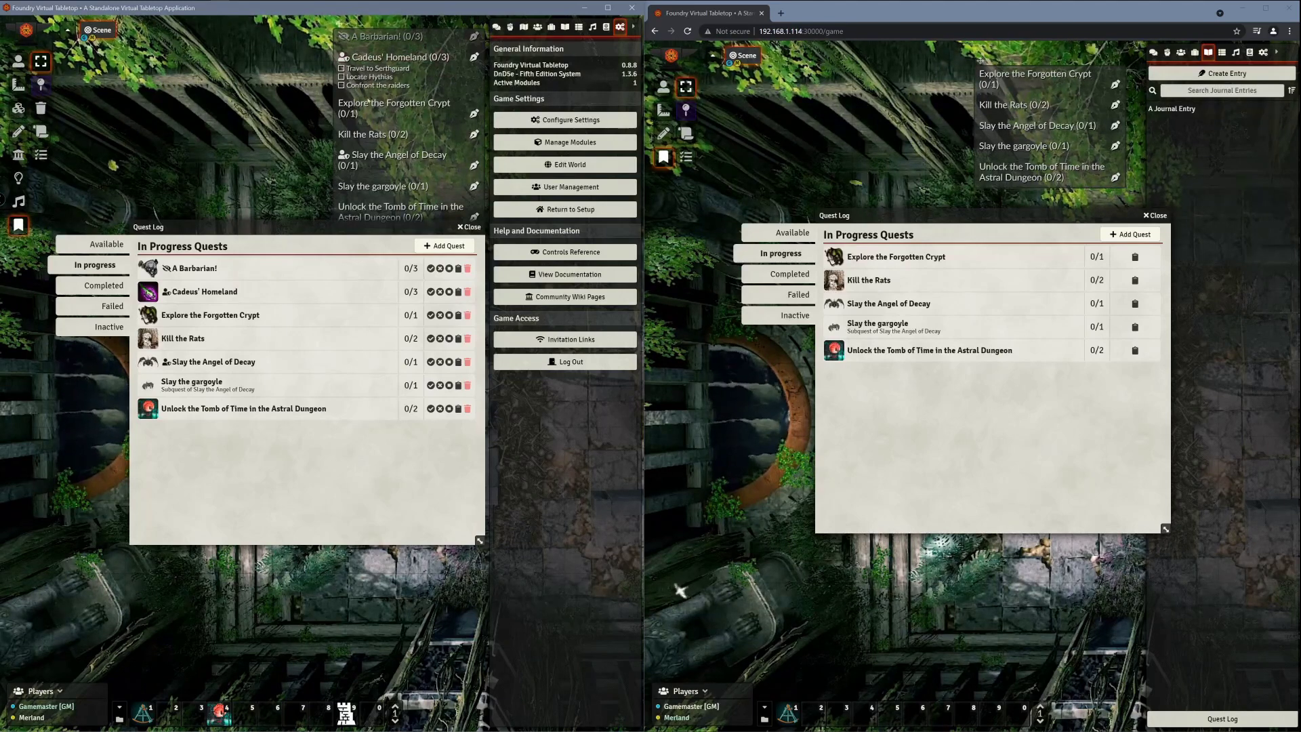
{"action": "left_click", "coordinate": [381, 60]}
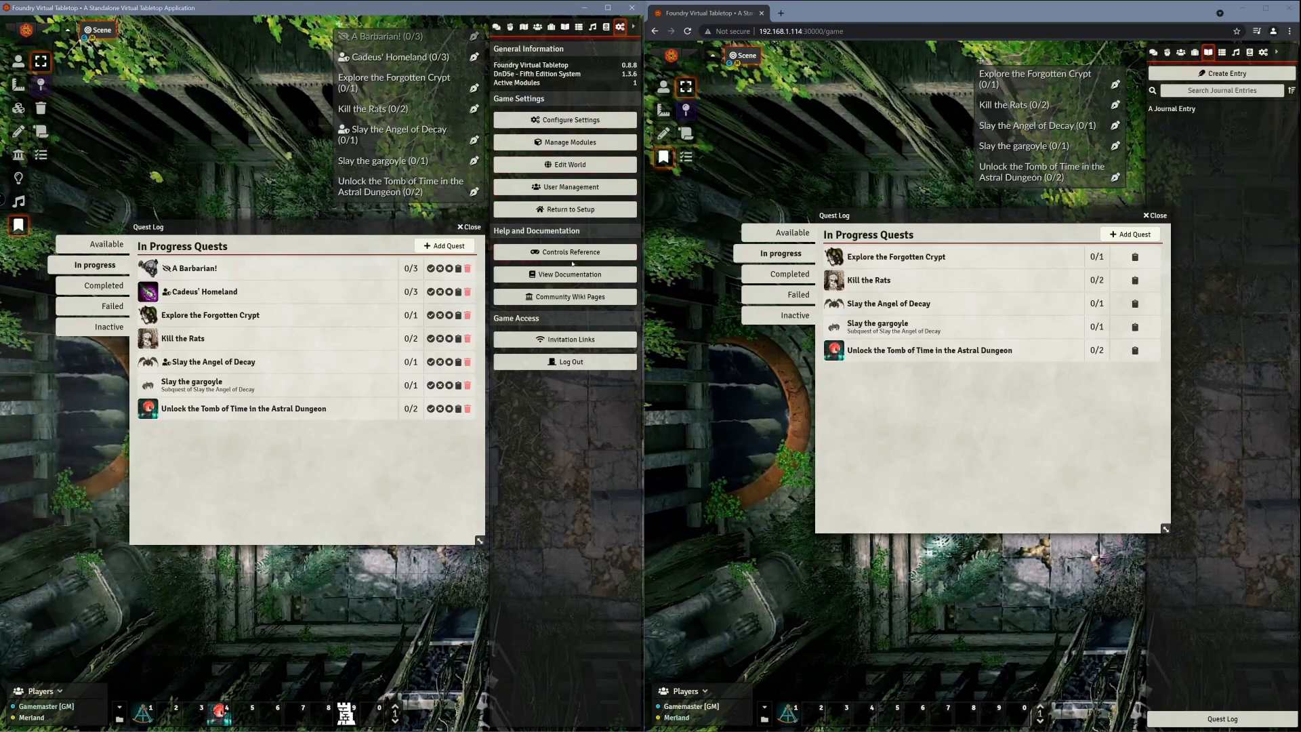
Step: Enable Hide Quest Log from players in the Forien's Quest Log module settings and save the changes
{"action": "left_click", "coordinate": [571, 120]}
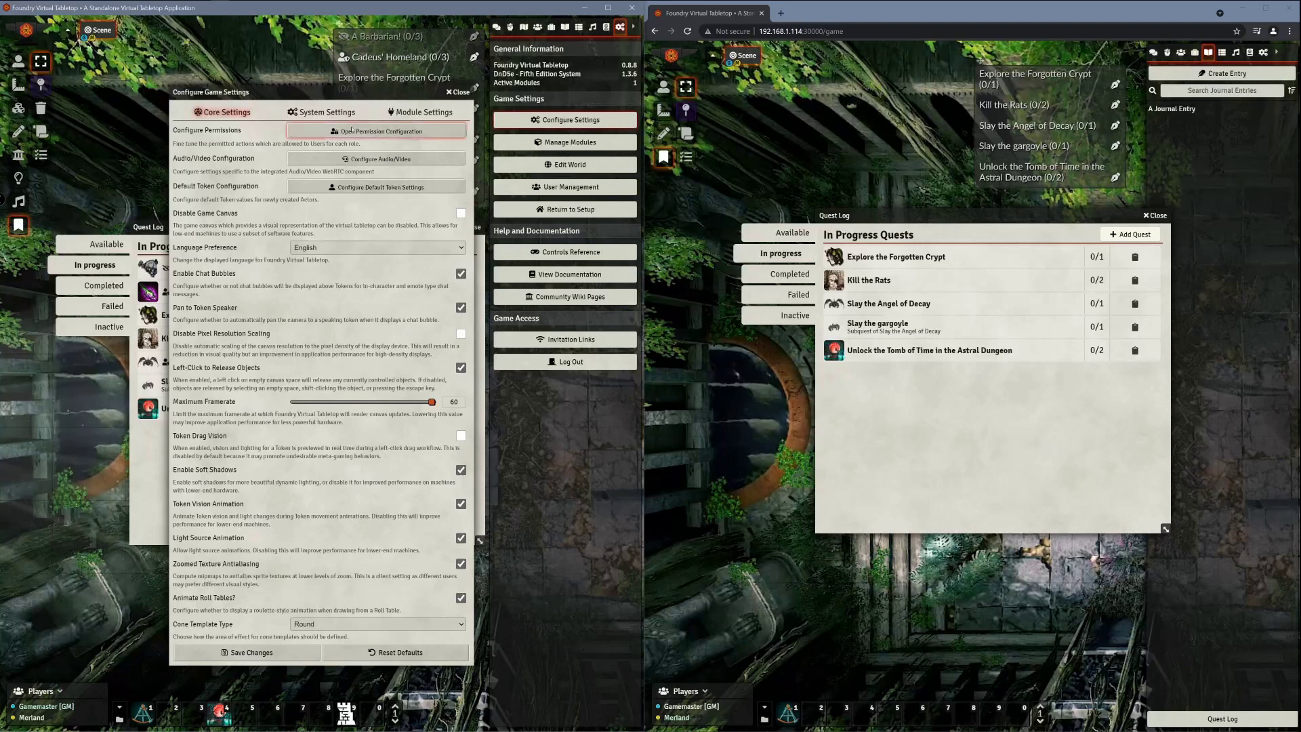
{"action": "left_click", "coordinate": [420, 112]}
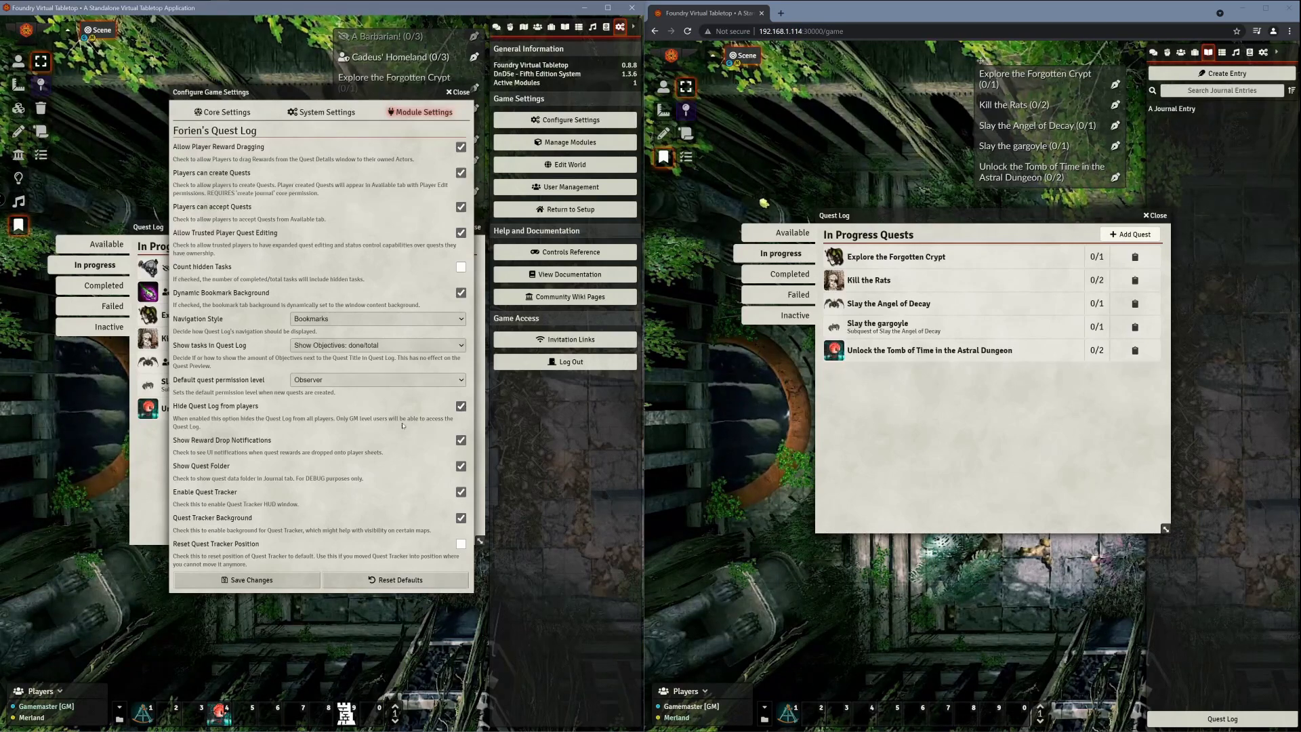
{"action": "left_click", "coordinate": [275, 582]}
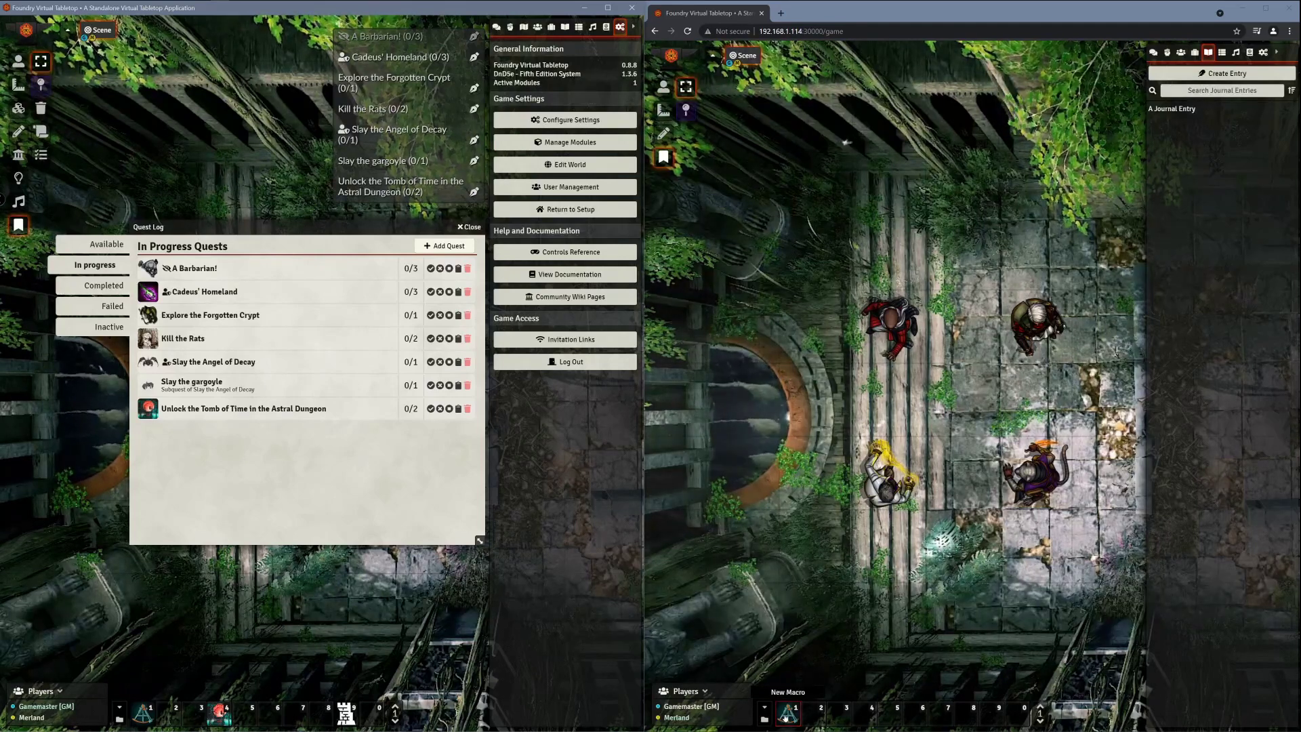
{"action": "key", "text": "alt+Tab"}
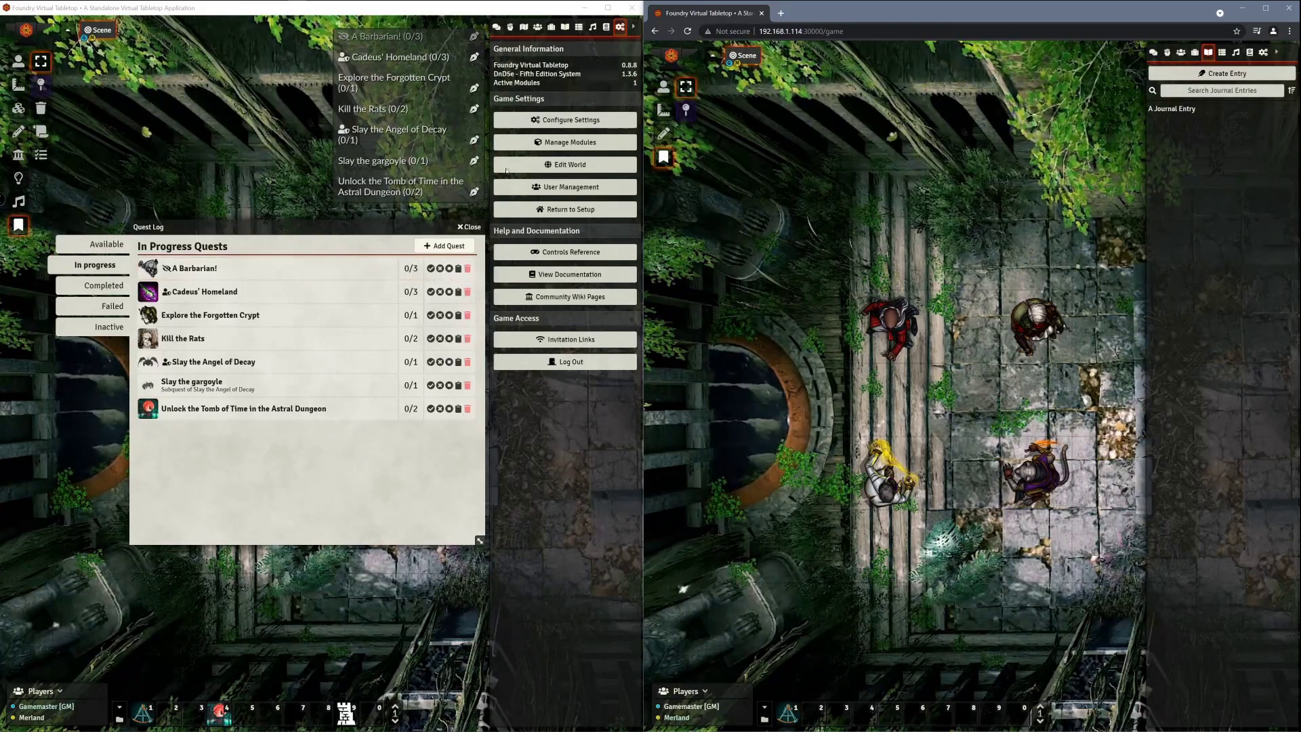
Step: Disable Hide Quest Log from players in the module settings, save, and open and close the player's quest log to check access
{"action": "left_click", "coordinate": [532, 125]}
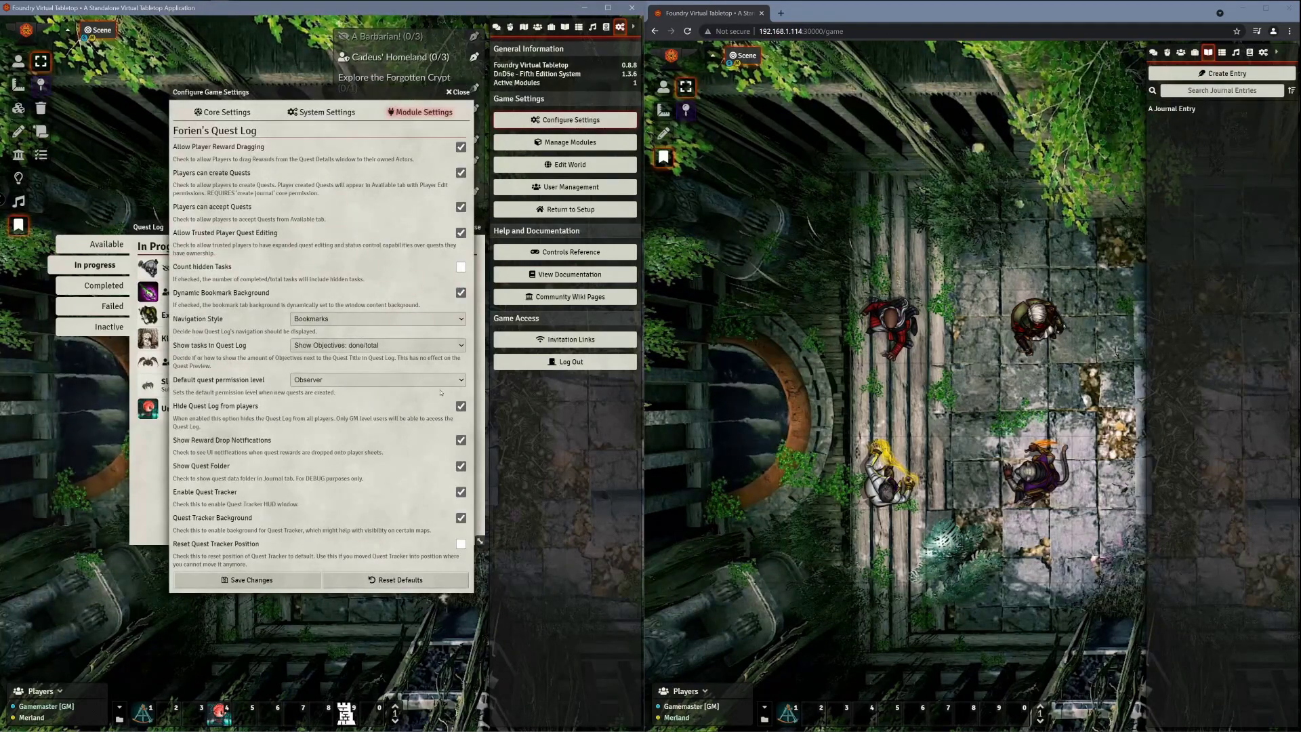
{"action": "left_click", "coordinate": [279, 581]}
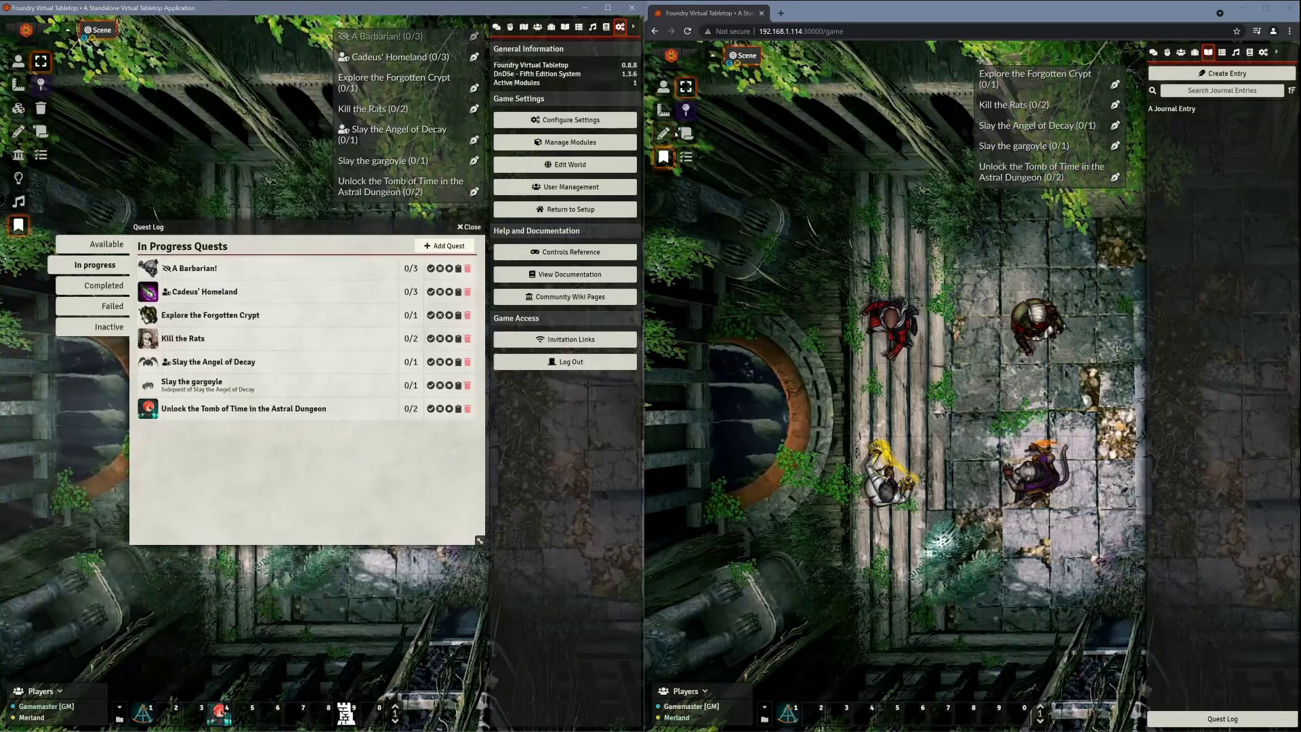
{"action": "left_click", "coordinate": [1222, 718]}
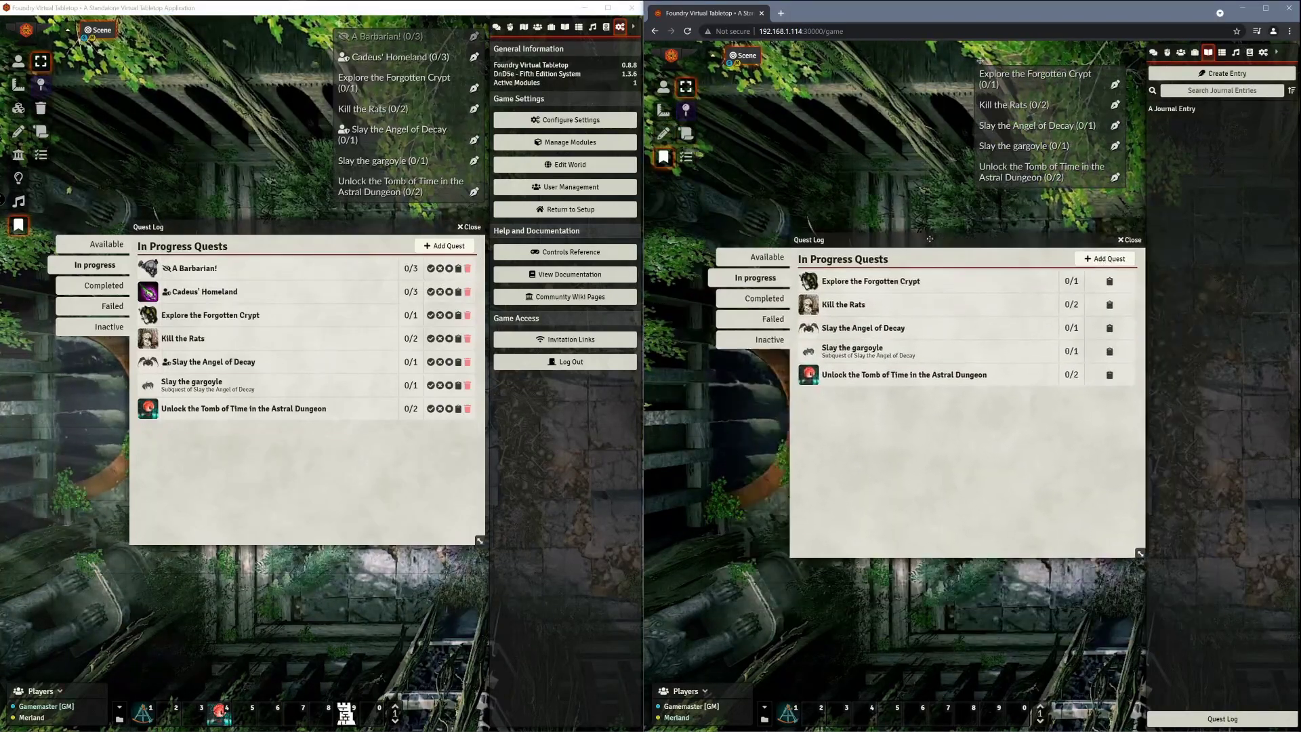
{"action": "key", "text": "Escape"}
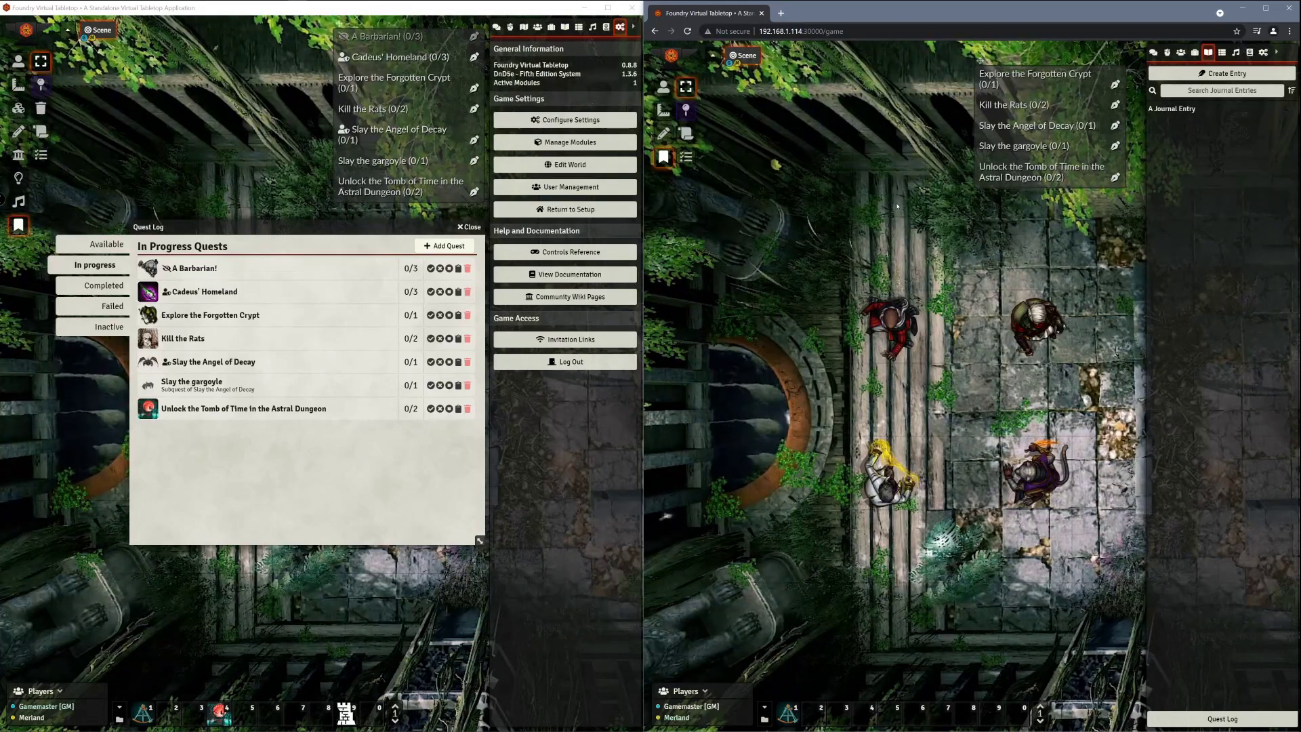
{"action": "mouse_move", "coordinate": [280, 236]}
{"action": "left_mouse_down"}
{"action": "mouse_move", "coordinate": [300, 252]}
{"action": "mouse_move", "coordinate": [289, 242]}
{"action": "left_mouse_up"}
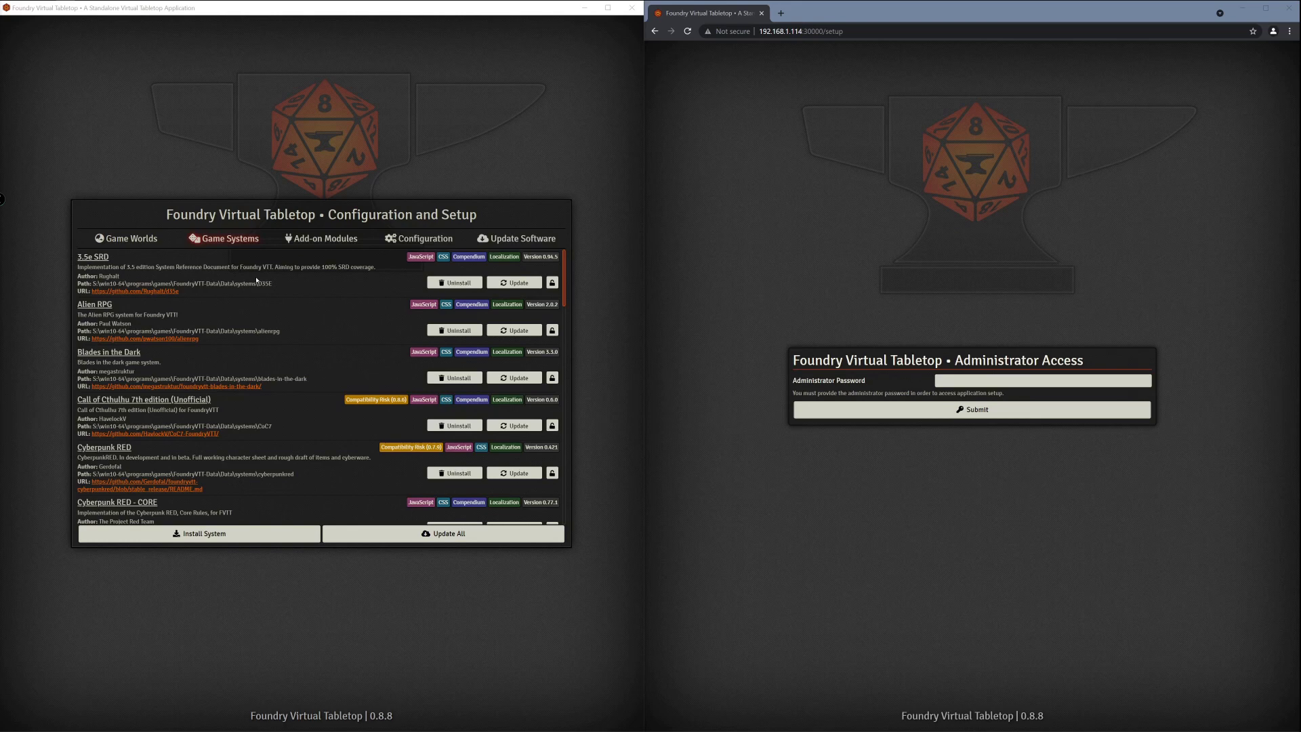
Step: Look through the full list of installed game systems on the setup screen, and bring up the list of game worlds
{"action": "scroll", "coordinate": [256, 279], "scroll_direction": "down", "scroll_amount": 3}
{"action": "scroll", "coordinate": [256, 280], "scroll_direction": "down", "scroll_amount": 2}
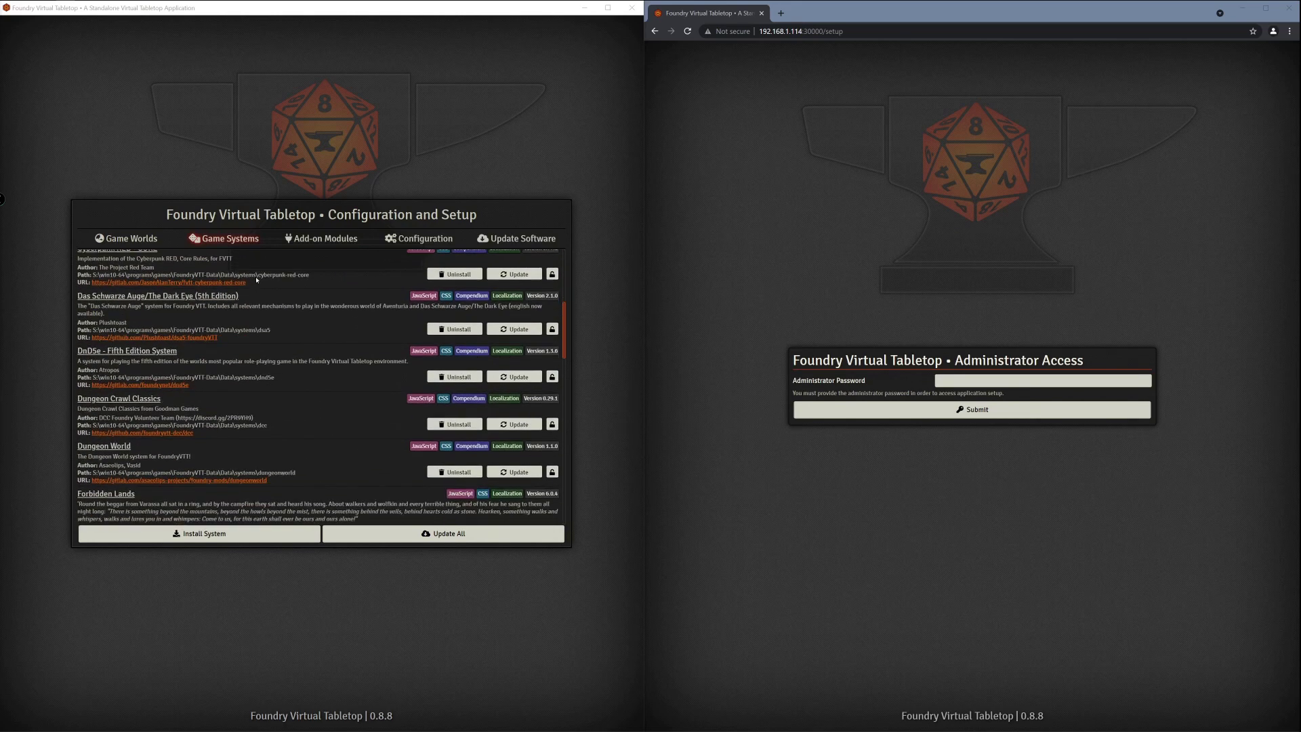
{"action": "scroll", "coordinate": [271, 321], "scroll_direction": "down", "scroll_amount": 4}
{"action": "scroll", "coordinate": [270, 322], "scroll_direction": "down", "scroll_amount": 3}
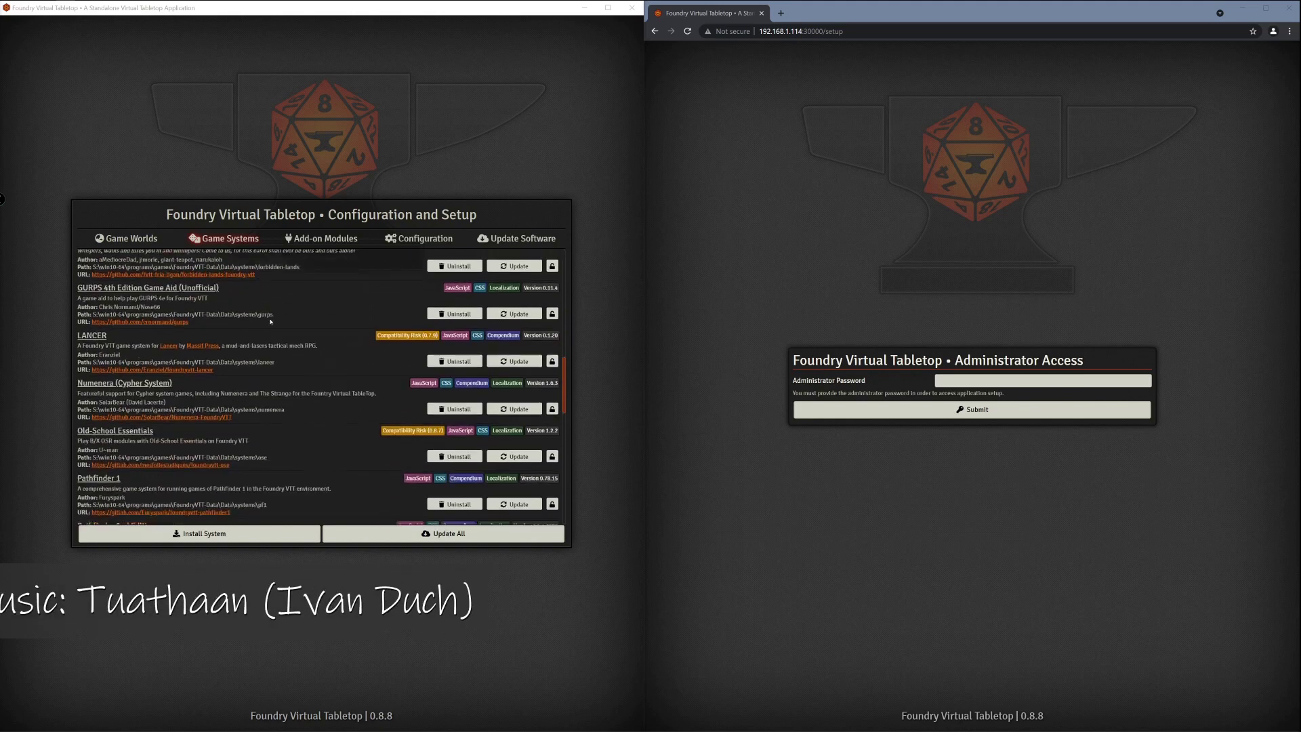
{"action": "scroll", "coordinate": [270, 321], "scroll_direction": "down", "scroll_amount": 4}
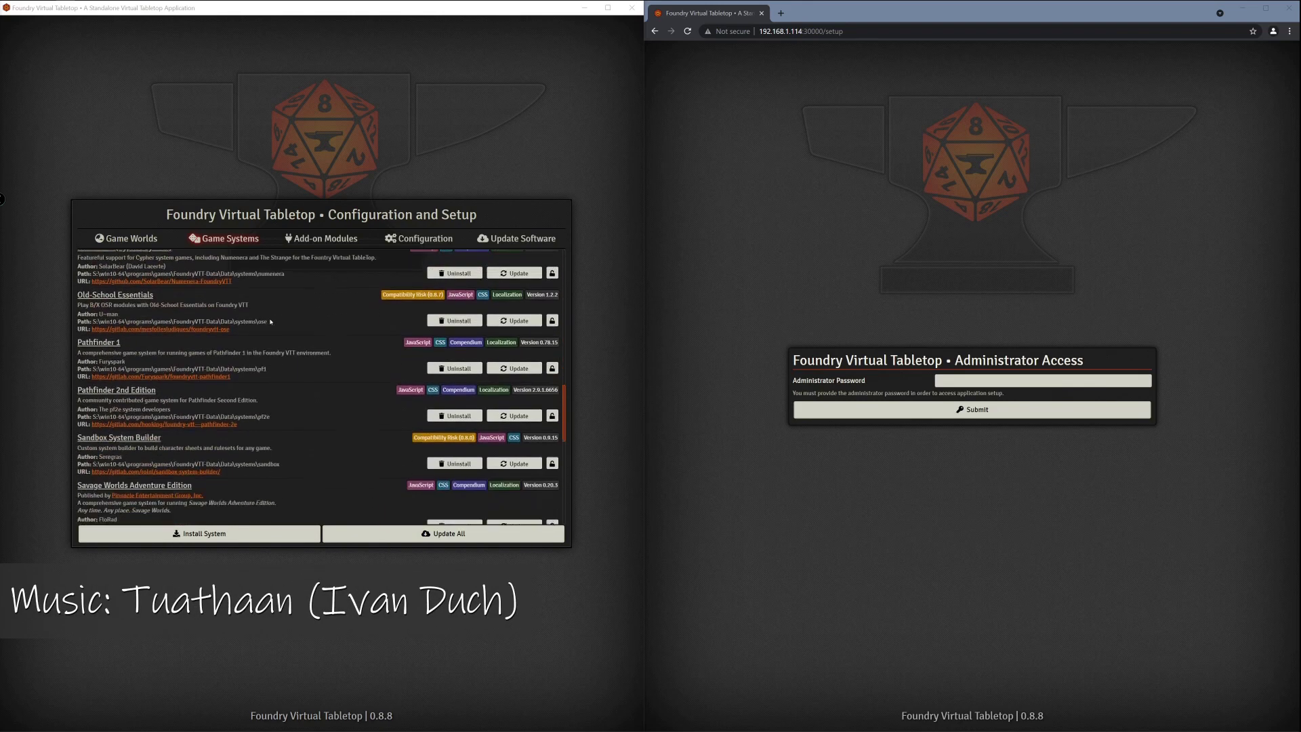
{"action": "scroll", "coordinate": [271, 321], "scroll_direction": "down", "scroll_amount": 5}
{"action": "scroll", "coordinate": [270, 321], "scroll_direction": "down", "scroll_amount": 4}
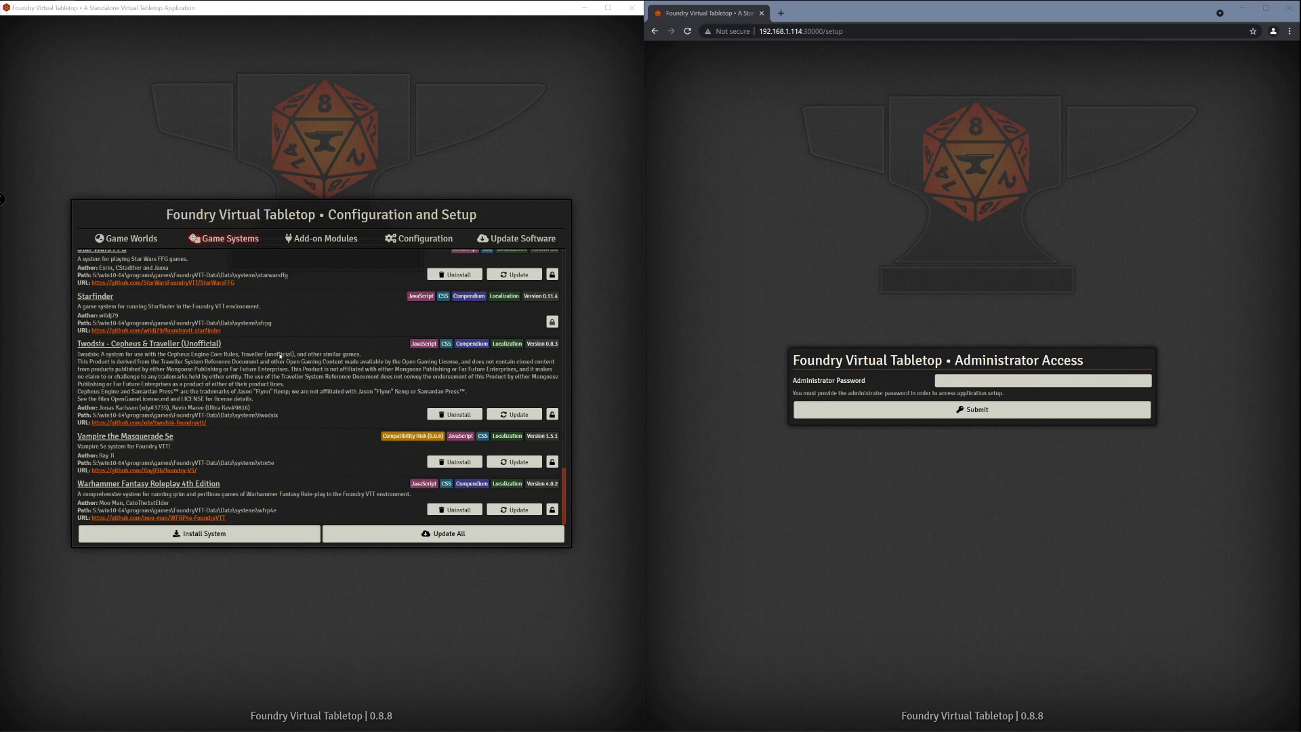
{"action": "left_click", "coordinate": [137, 241]}
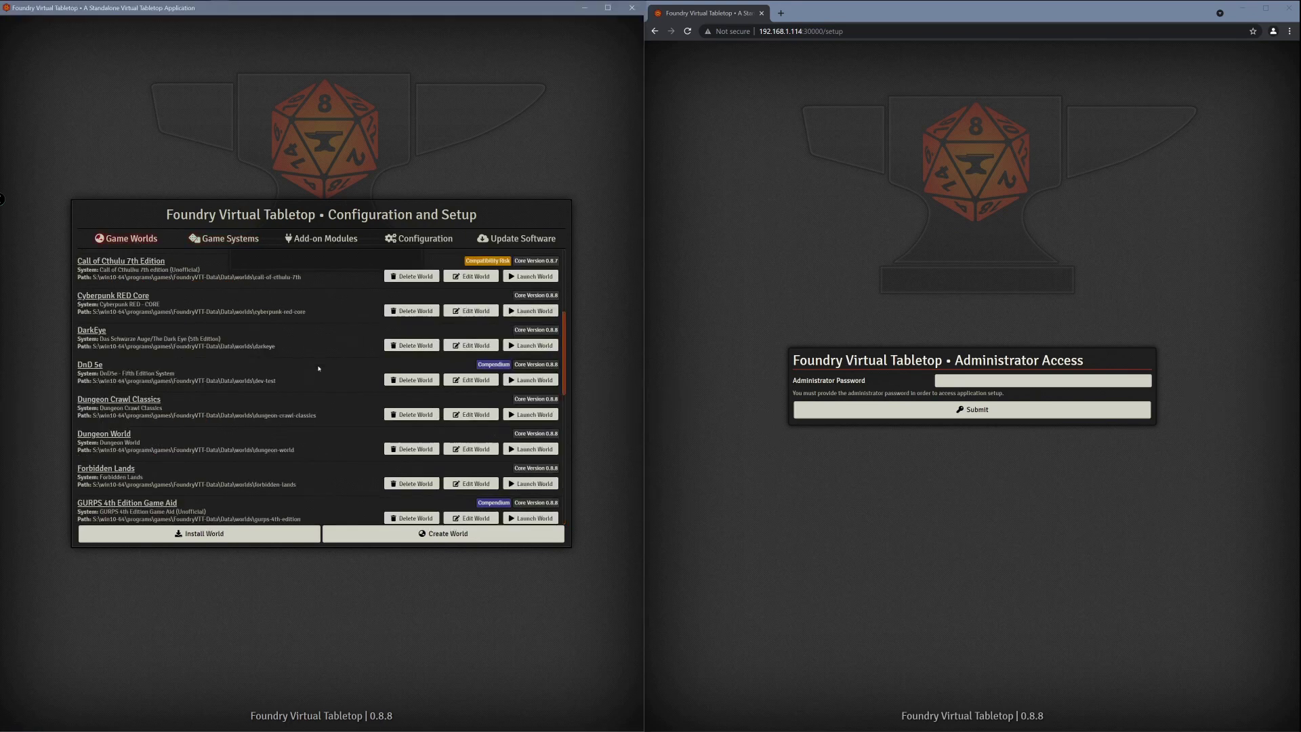
Step: Launch the Twodsix world, join its game session as Gamemaster, and dismiss the Compendium Folders warning
{"action": "scroll", "coordinate": [318, 361], "scroll_direction": "down", "scroll_amount": 10}
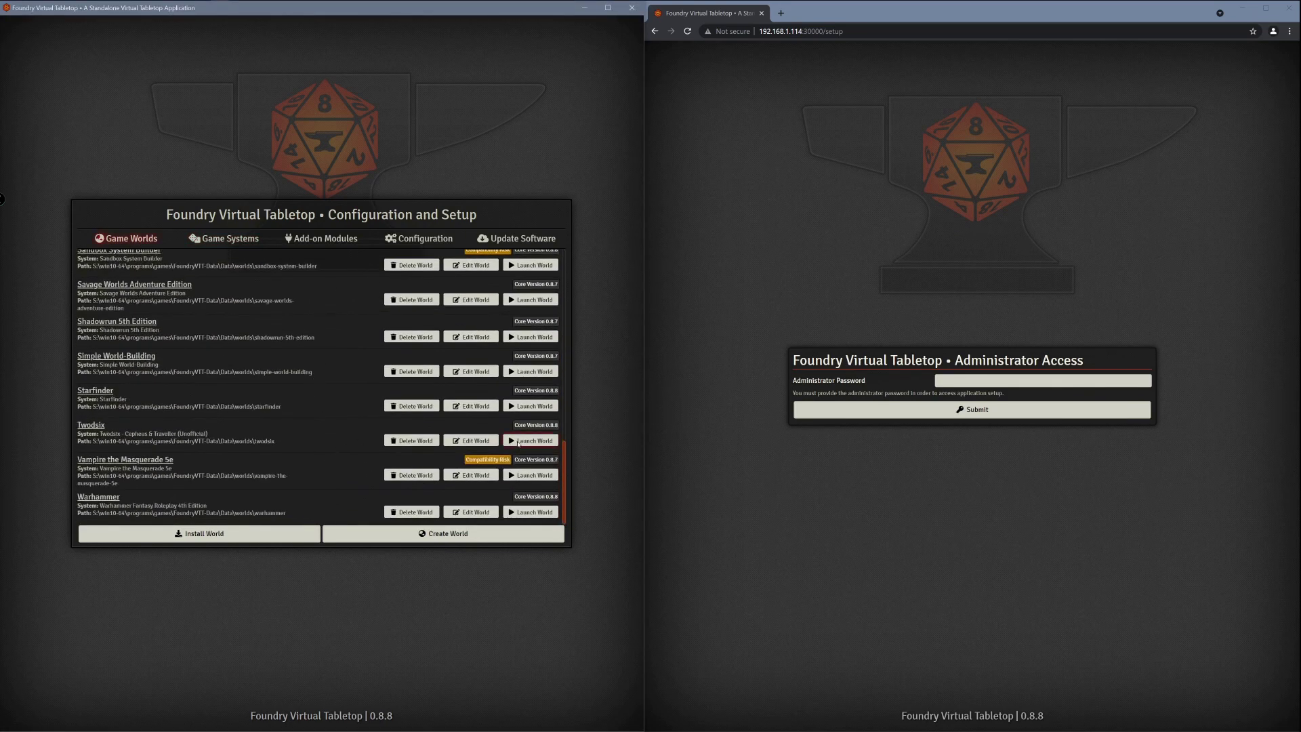
{"action": "left_click", "coordinate": [518, 442]}
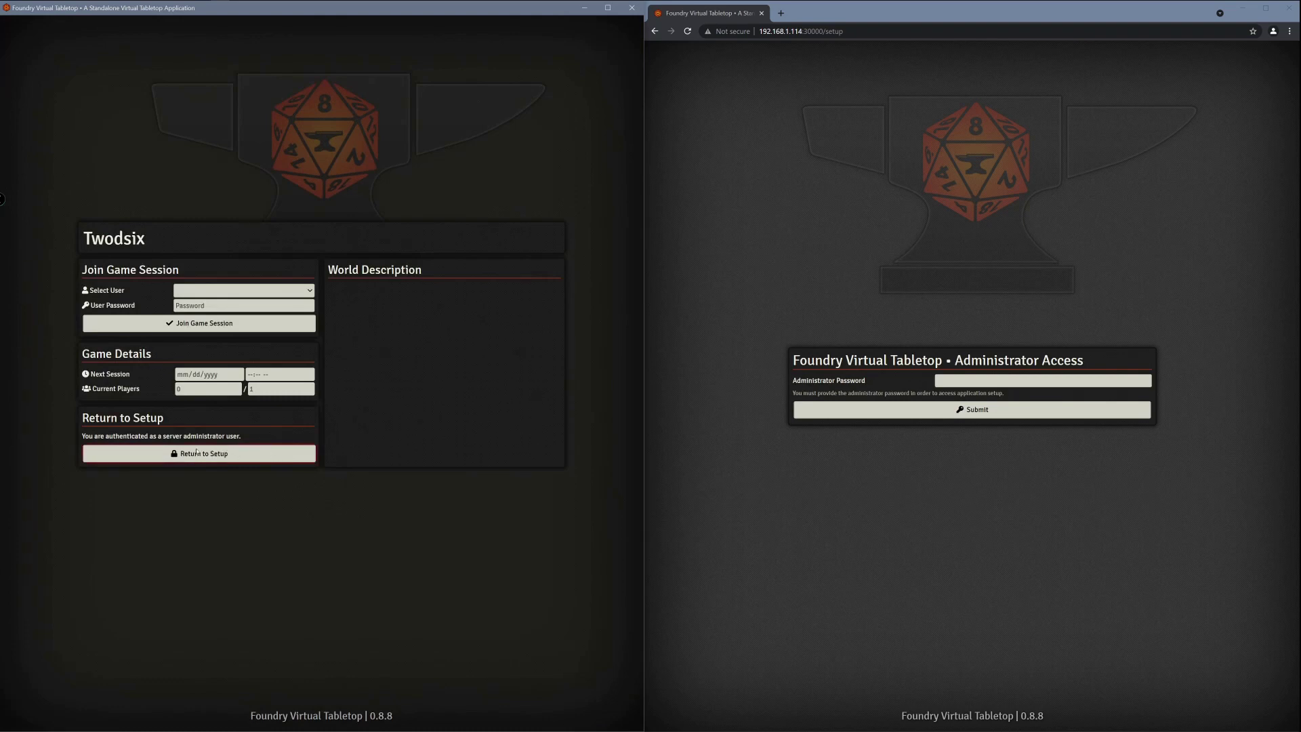
{"action": "left_click", "coordinate": [203, 290]}
{"action": "left_click", "coordinate": [203, 306]}
{"action": "left_click", "coordinate": [199, 324]}
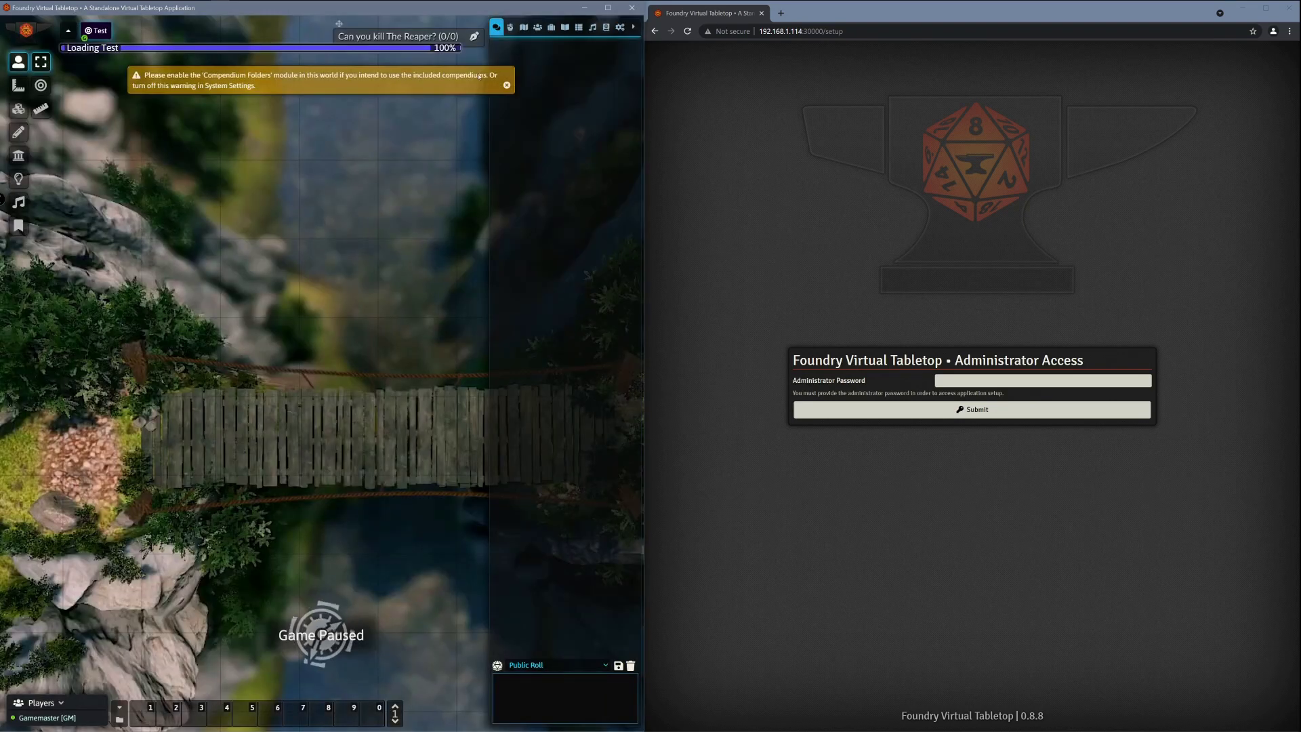
{"action": "left_click", "coordinate": [506, 85]}
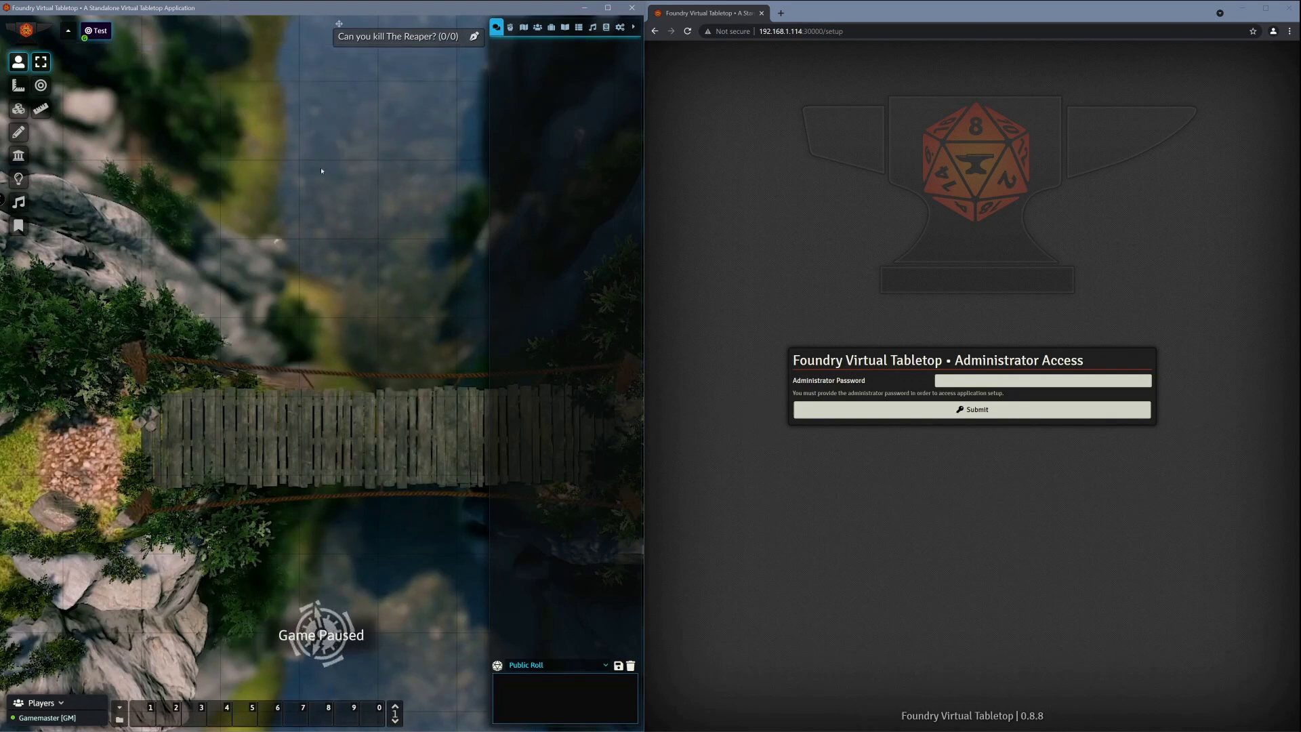
Step: Open the quest log in the Twodsix world and view its Available, In progress, Completed, Failed and Inactive quests
{"action": "left_click", "coordinate": [20, 229]}
{"action": "left_click", "coordinate": [40, 134]}
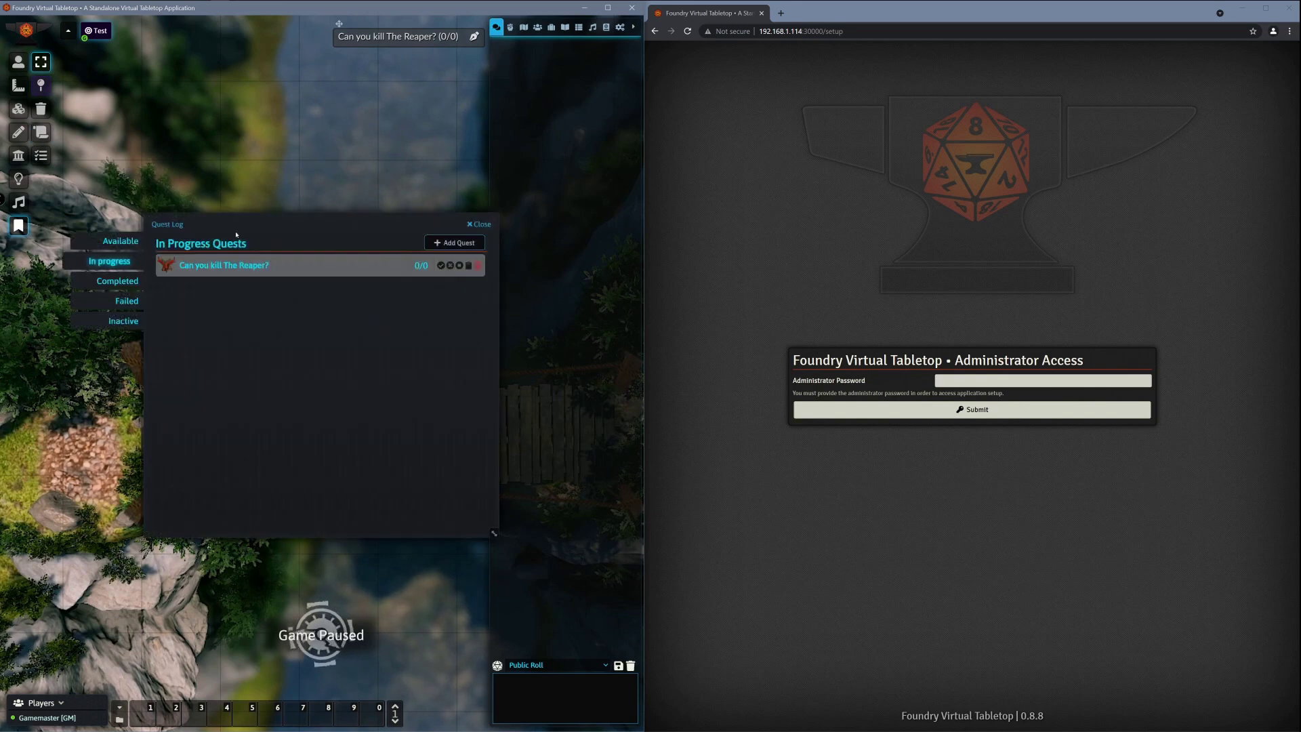
{"action": "mouse_move", "coordinate": [224, 221]}
{"action": "left_mouse_down"}
{"action": "mouse_move", "coordinate": [224, 277]}
{"action": "mouse_move", "coordinate": [222, 233]}
{"action": "mouse_move", "coordinate": [214, 243]}
{"action": "mouse_move", "coordinate": [232, 234]}
{"action": "left_mouse_up"}
{"action": "left_click", "coordinate": [133, 253]}
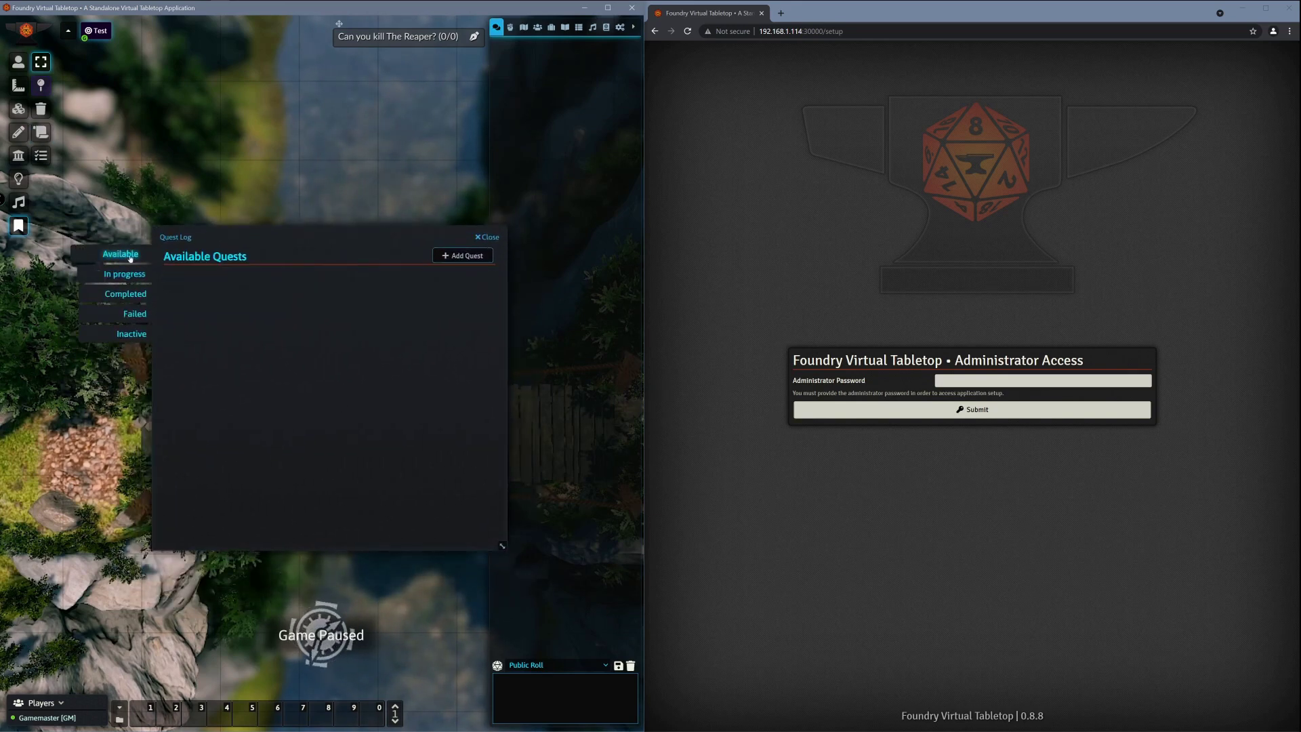
{"action": "left_click", "coordinate": [123, 274]}
{"action": "left_click", "coordinate": [126, 293]}
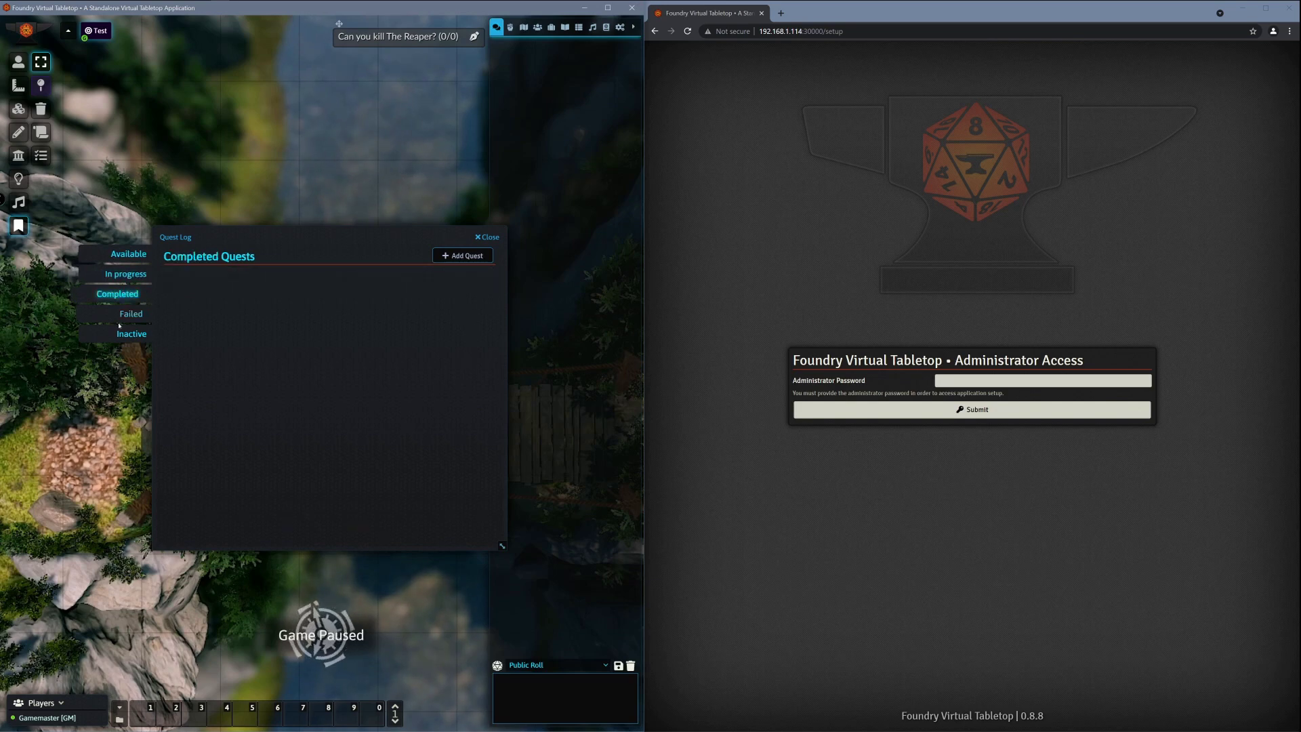
{"action": "left_click", "coordinate": [118, 316]}
{"action": "left_click", "coordinate": [126, 334]}
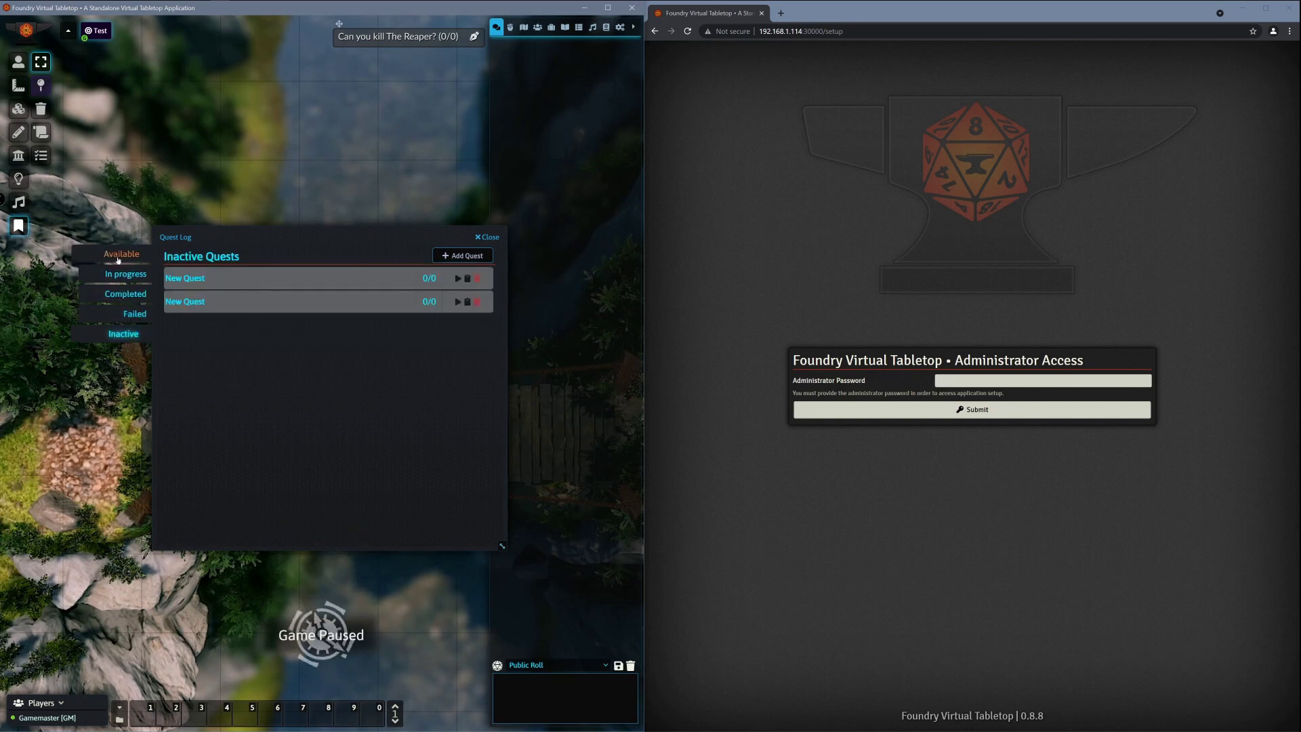
Step: Go through all the quest status categories again in both directions, ending on the In Progress quests
{"action": "left_click", "coordinate": [118, 252]}
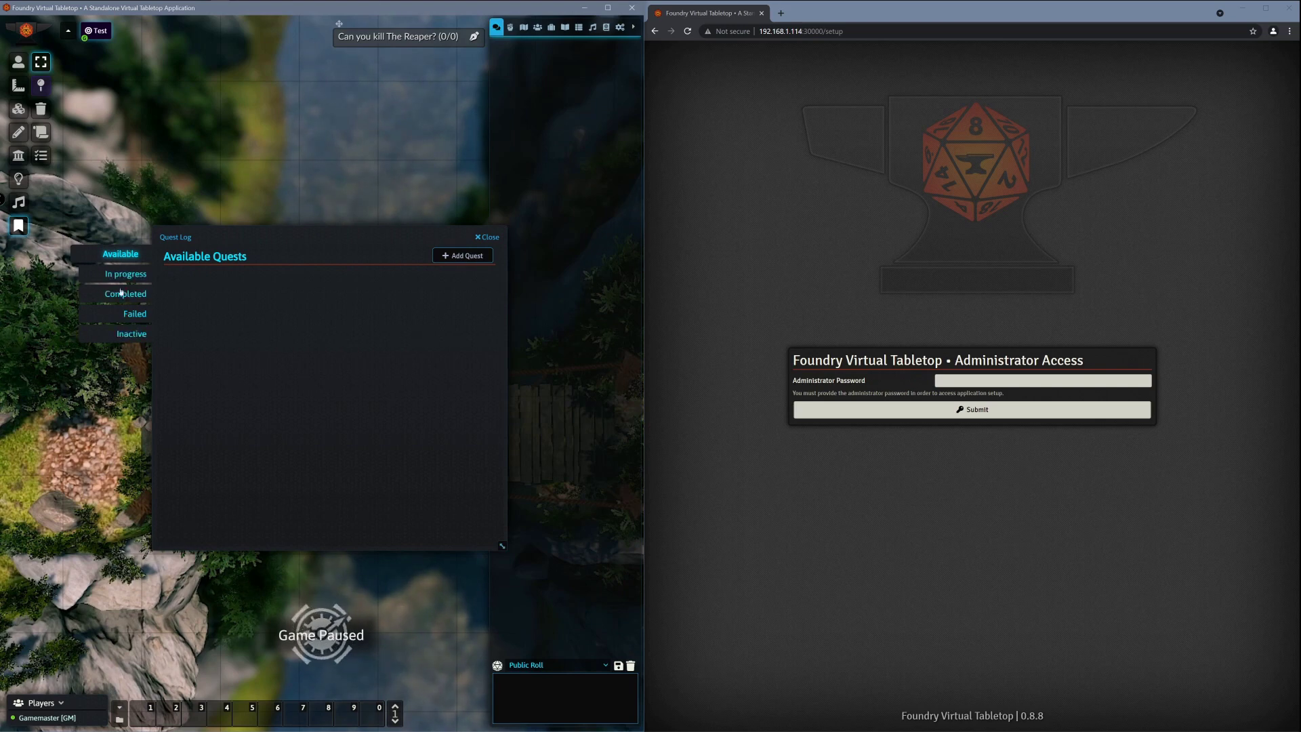
{"action": "left_click", "coordinate": [123, 275]}
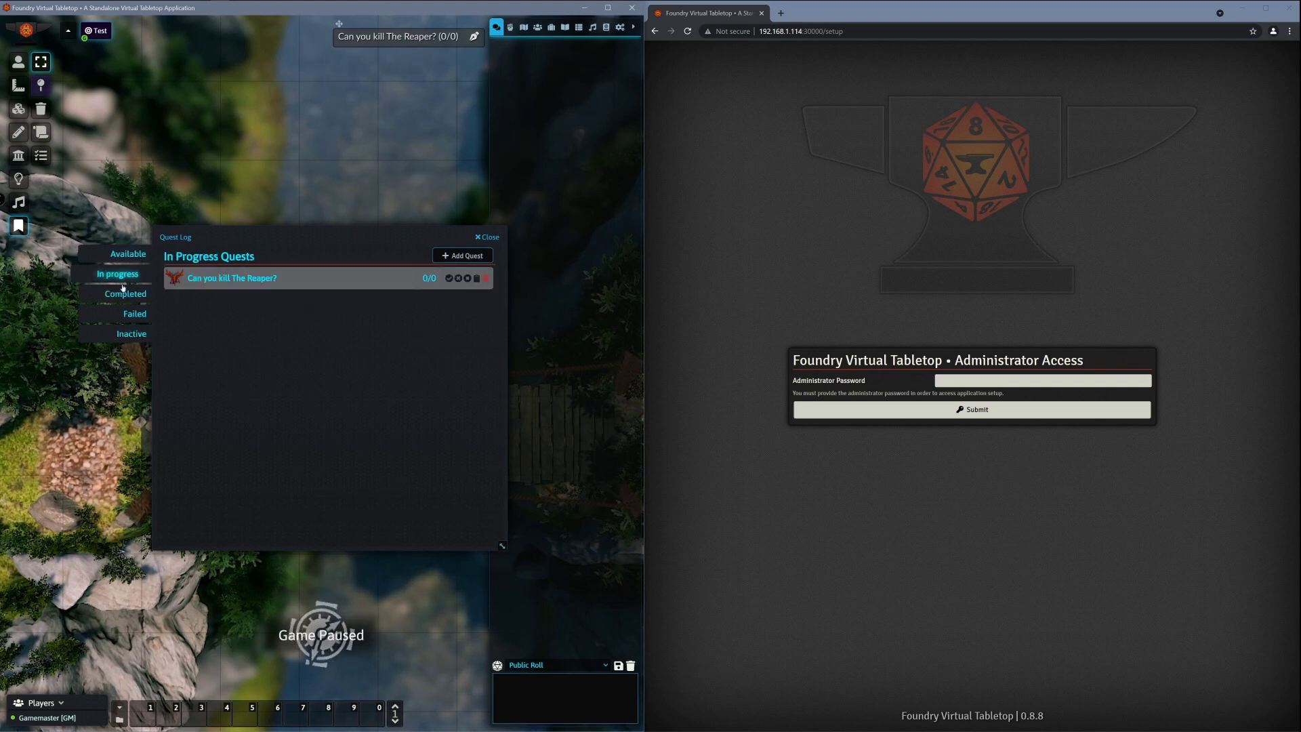
{"action": "left_click", "coordinate": [125, 294]}
{"action": "left_click", "coordinate": [126, 313]}
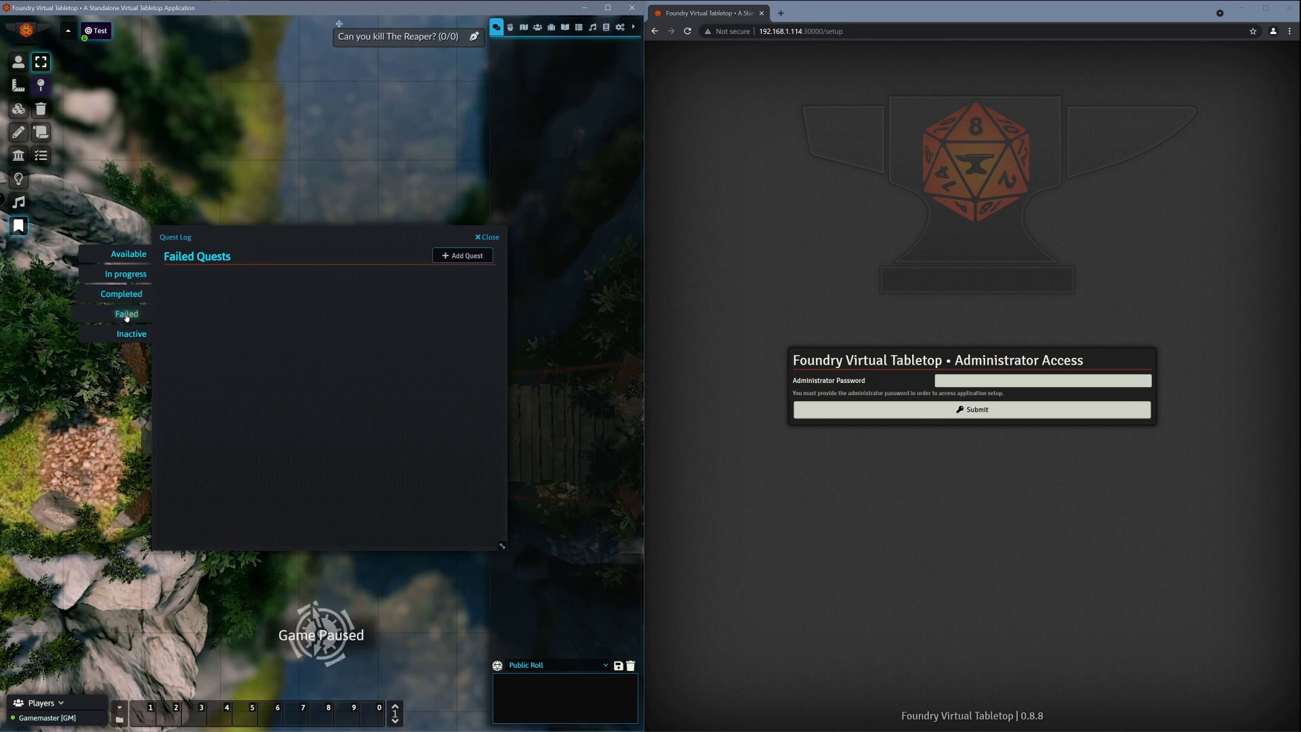
{"action": "left_click", "coordinate": [112, 334]}
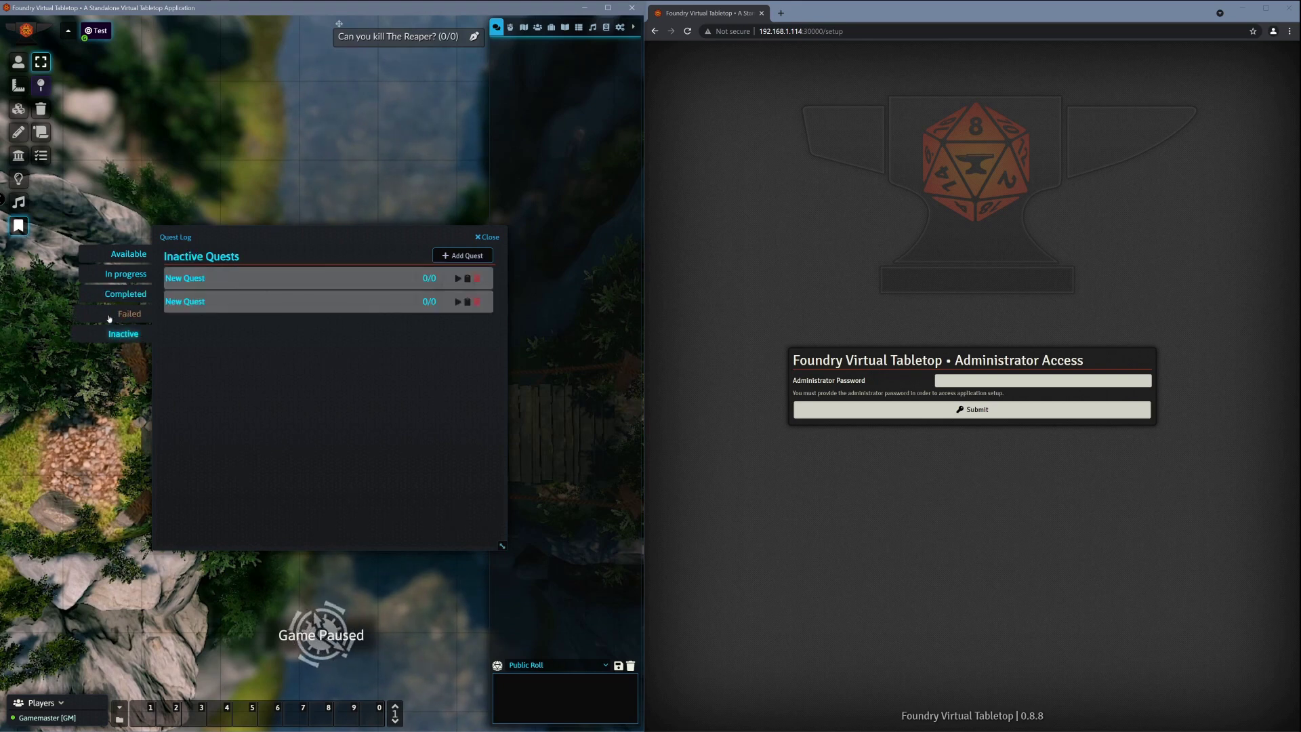
{"action": "left_click", "coordinate": [121, 313]}
{"action": "left_click", "coordinate": [122, 294]}
{"action": "left_click", "coordinate": [117, 274]}
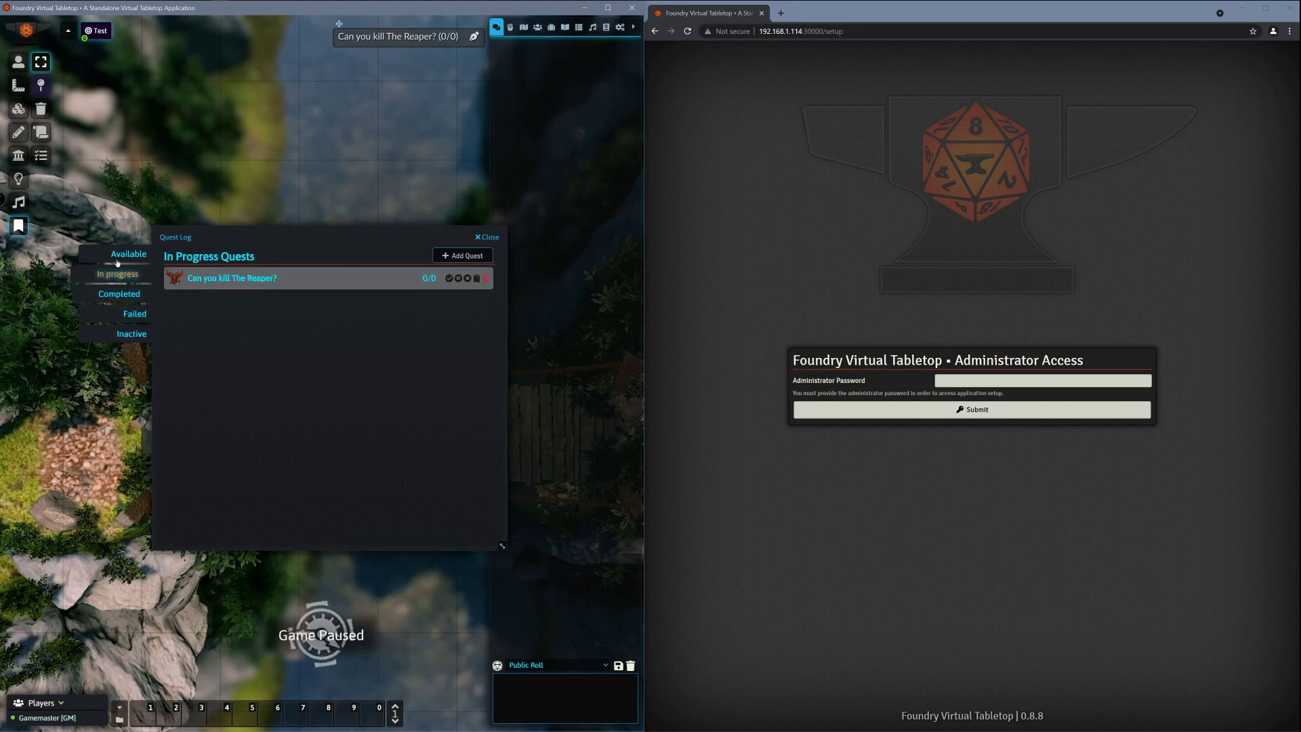
{"action": "left_click", "coordinate": [119, 255]}
{"action": "left_click", "coordinate": [121, 273]}
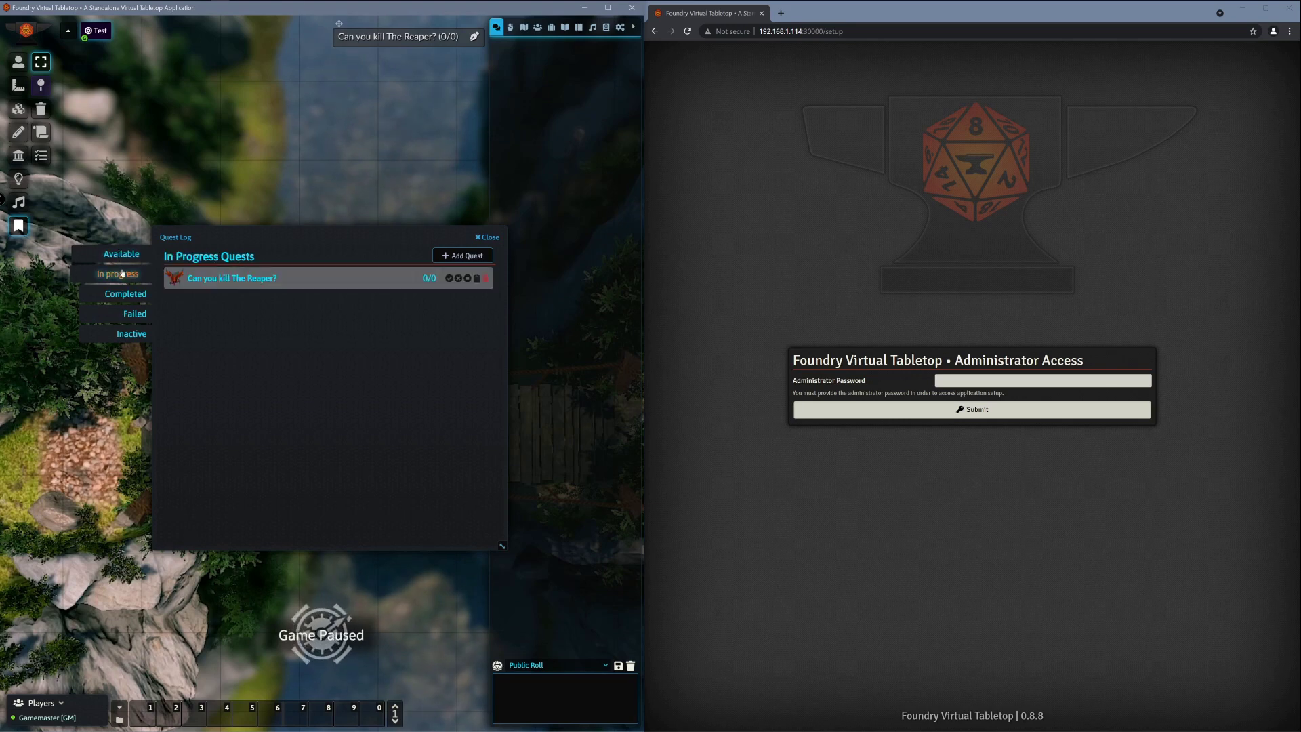
Step: View the details of the quest Can you kill The Reaper?, and close both the details and the quest log
{"action": "left_click", "coordinate": [253, 277]}
{"action": "left_click_drag", "start_coordinate": [315, 222], "coordinate": [328, 285]}
{"action": "left_click", "coordinate": [557, 290]}
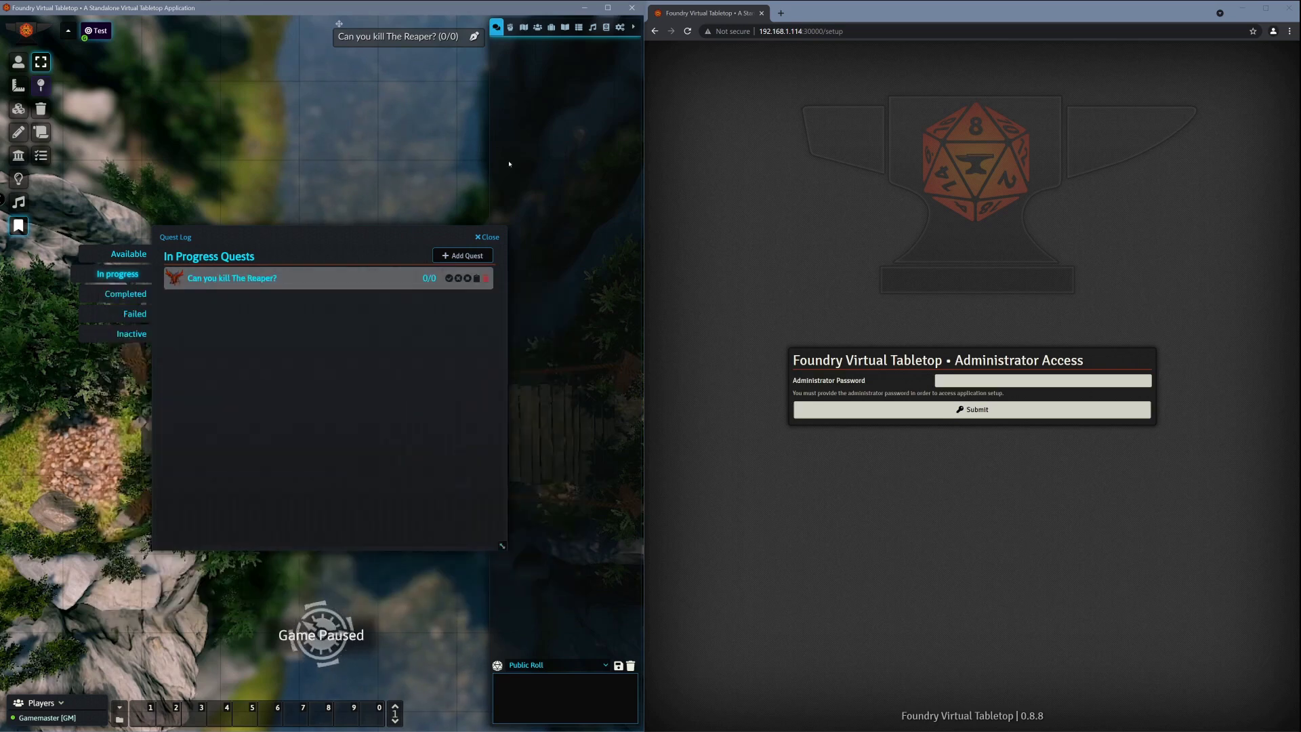
{"action": "left_click", "coordinate": [487, 237]}
Step: Log out of the Twodsix world and return to the setup screen
{"action": "left_click", "coordinate": [619, 28]}
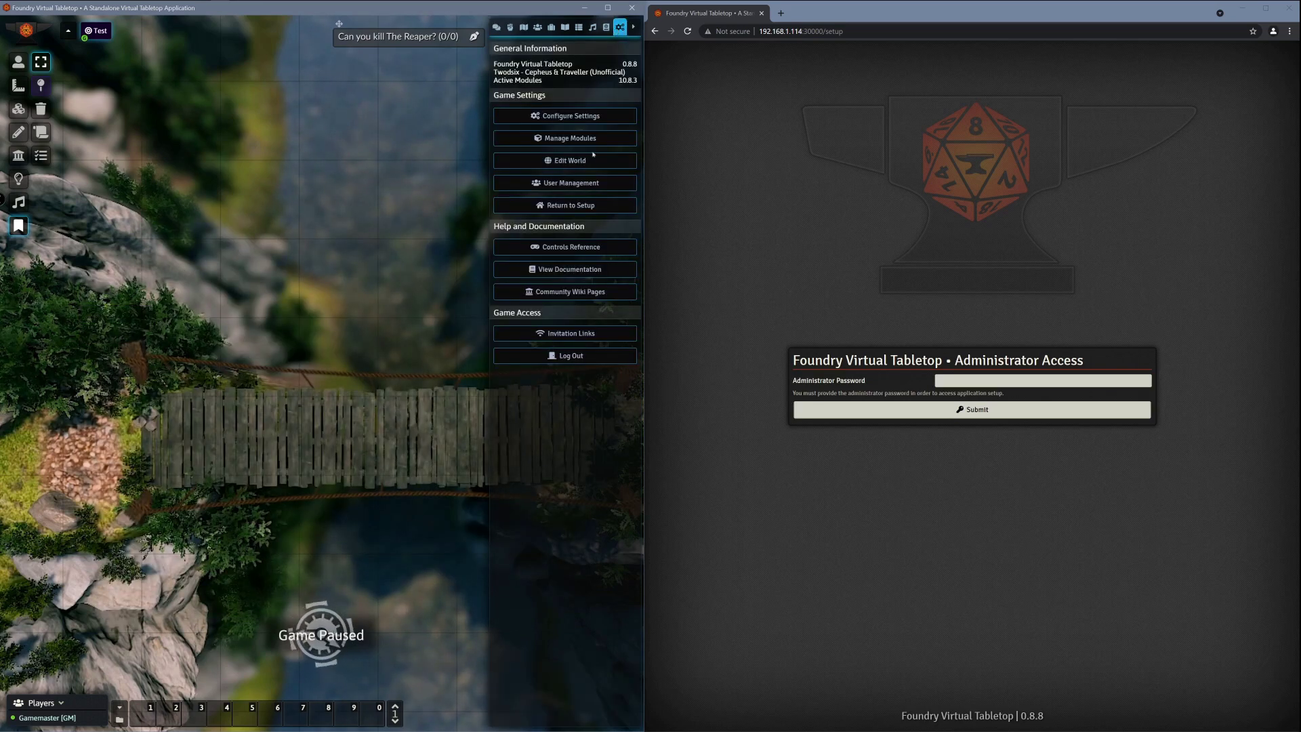
{"action": "left_click", "coordinate": [564, 355]}
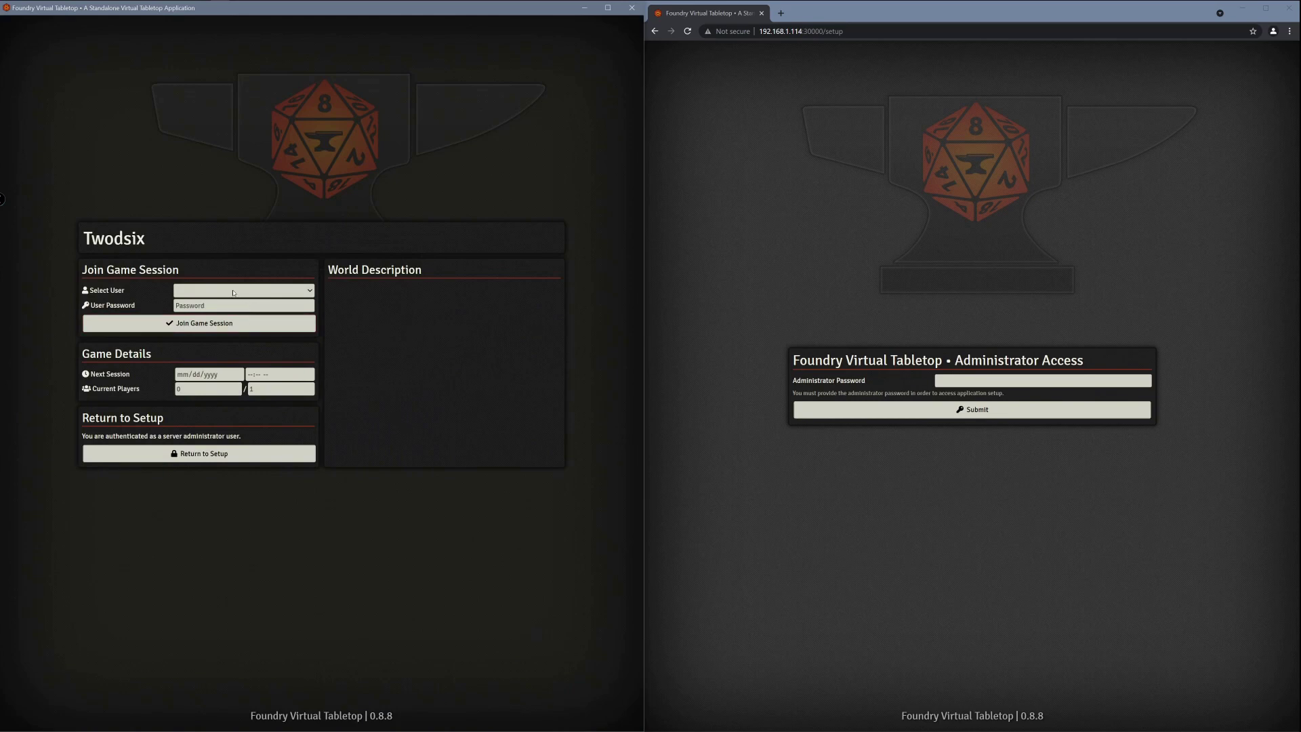
{"action": "left_click", "coordinate": [189, 450]}
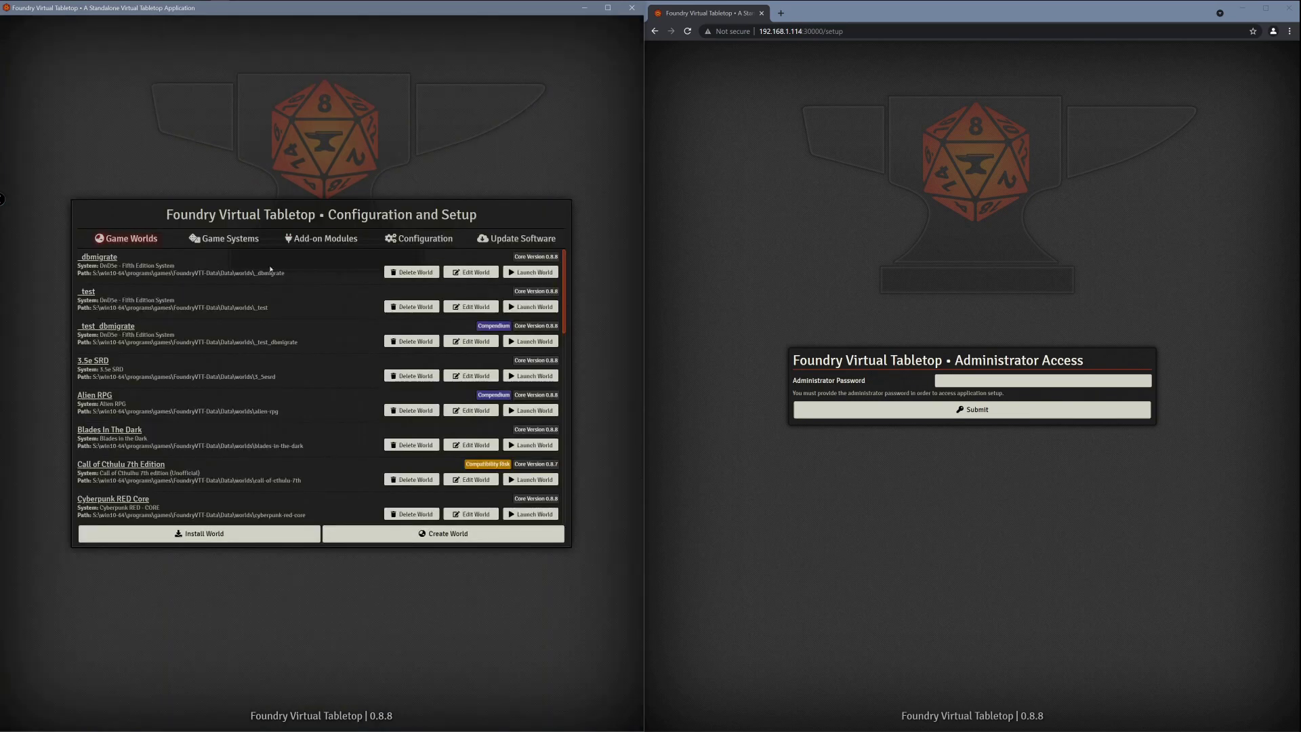
Step: Launch the DarkEye world, join its game session as Gamemaster, and close the changelog window
{"action": "scroll", "coordinate": [239, 346], "scroll_direction": "down", "scroll_amount": 2}
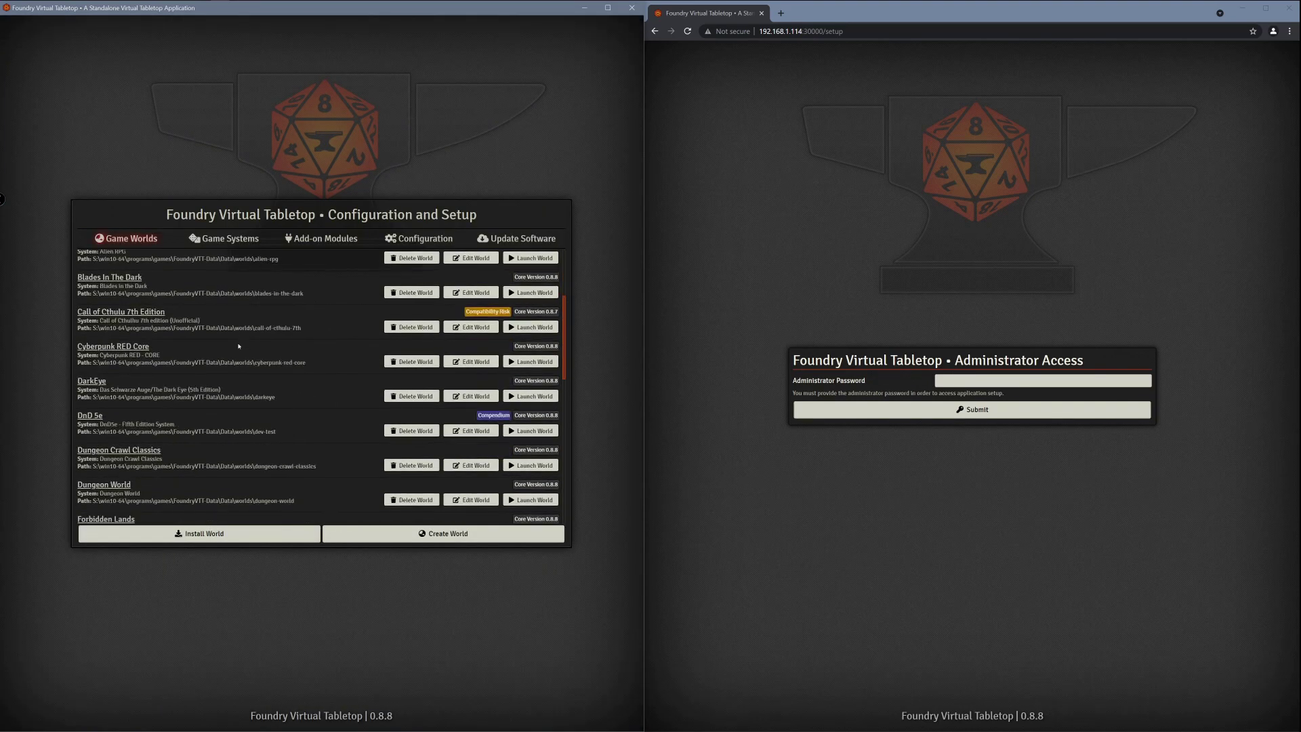
{"action": "left_click", "coordinate": [536, 396]}
{"action": "left_click", "coordinate": [243, 290]}
{"action": "left_click", "coordinate": [224, 316]}
{"action": "left_click", "coordinate": [203, 323]}
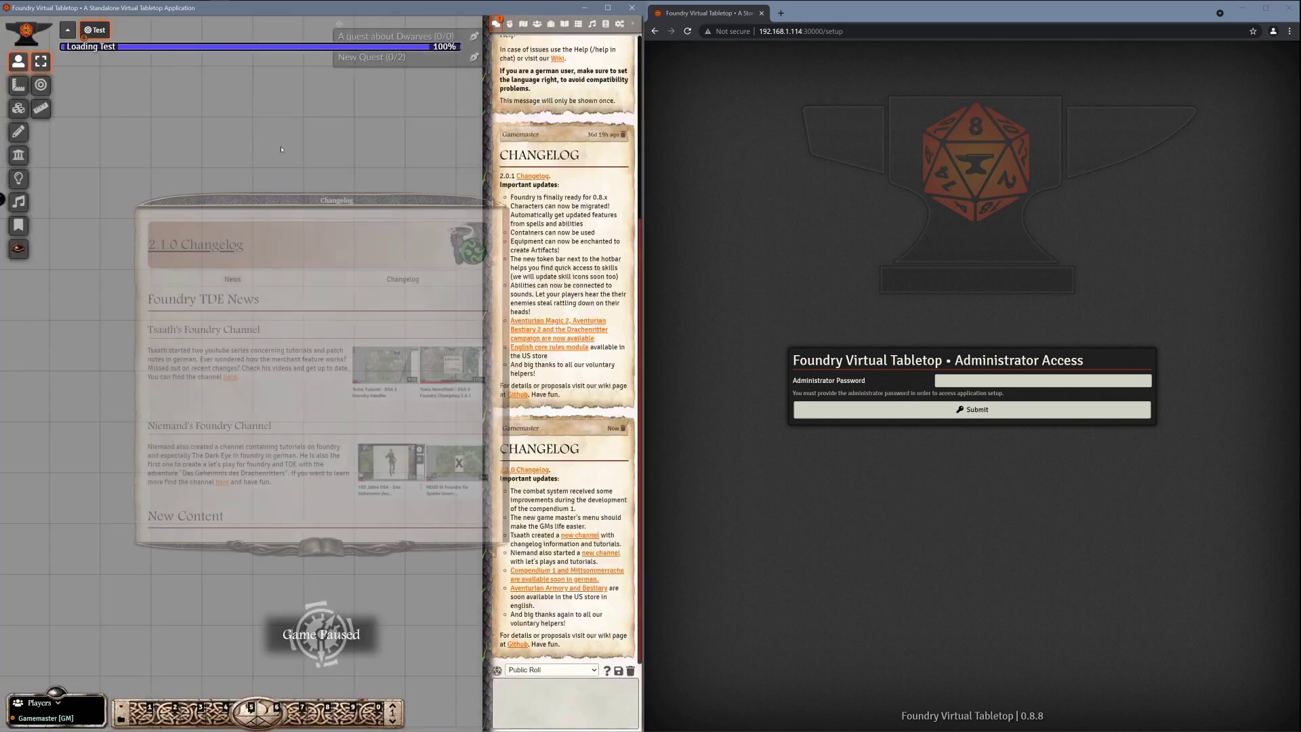
{"action": "left_click", "coordinate": [489, 203]}
Step: Open the quest log in the DarkEye world and look through every quest status category, ending on Available
{"action": "left_click", "coordinate": [18, 225]}
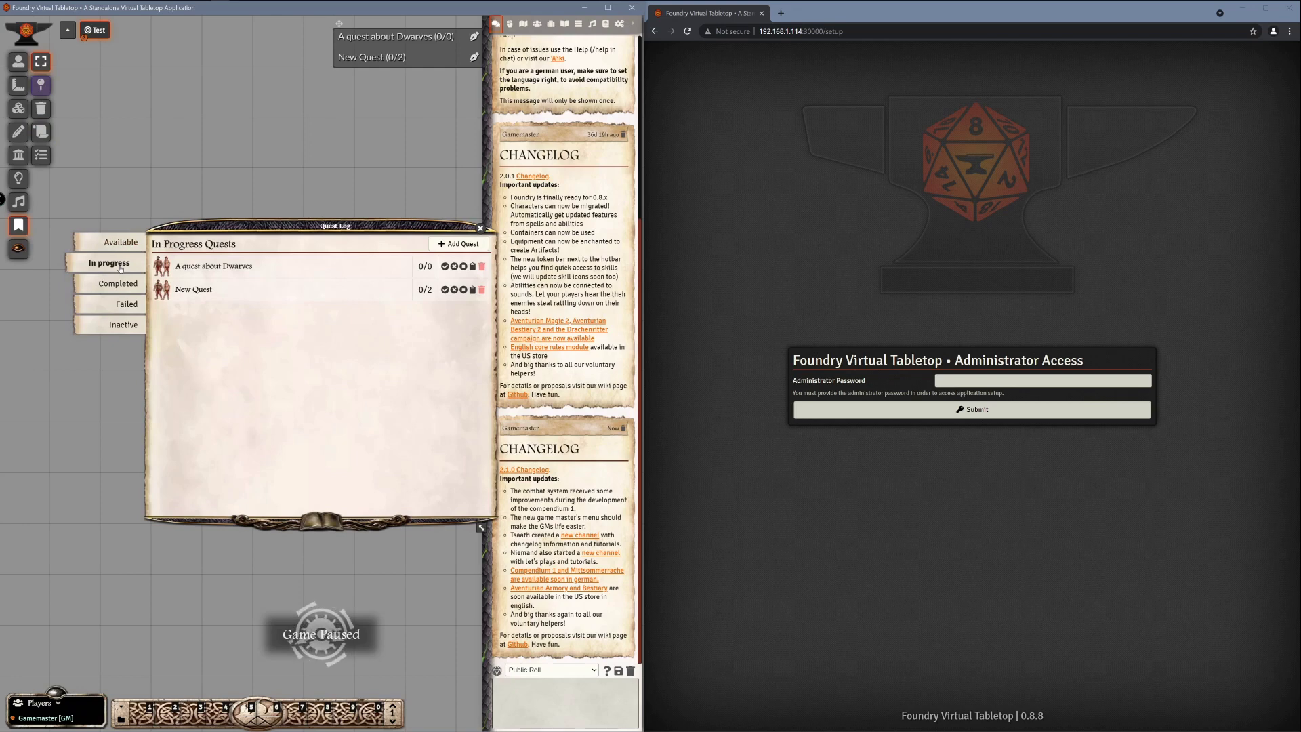
{"action": "left_click", "coordinate": [116, 284]}
{"action": "left_click", "coordinate": [117, 304]}
{"action": "left_click", "coordinate": [116, 324]}
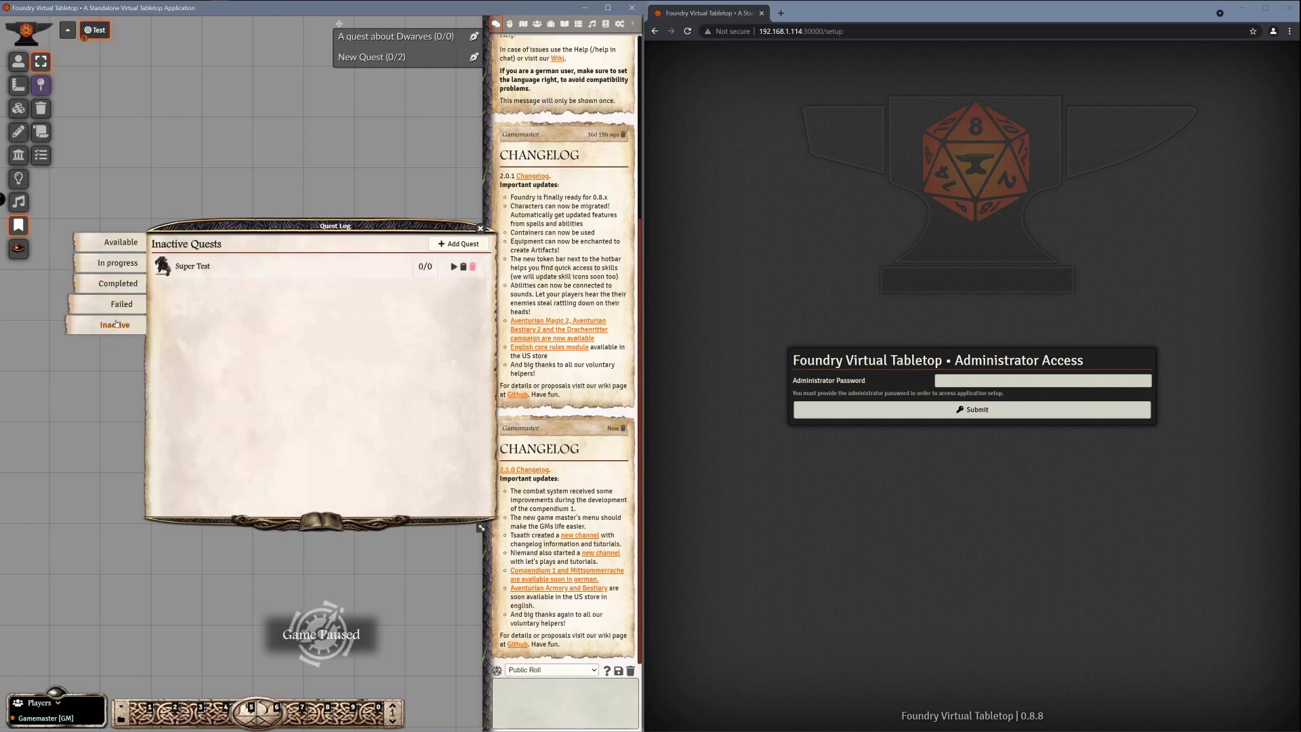
{"action": "left_click", "coordinate": [115, 304]}
{"action": "left_click", "coordinate": [114, 283]}
{"action": "left_click", "coordinate": [114, 261]}
{"action": "left_click", "coordinate": [113, 240]}
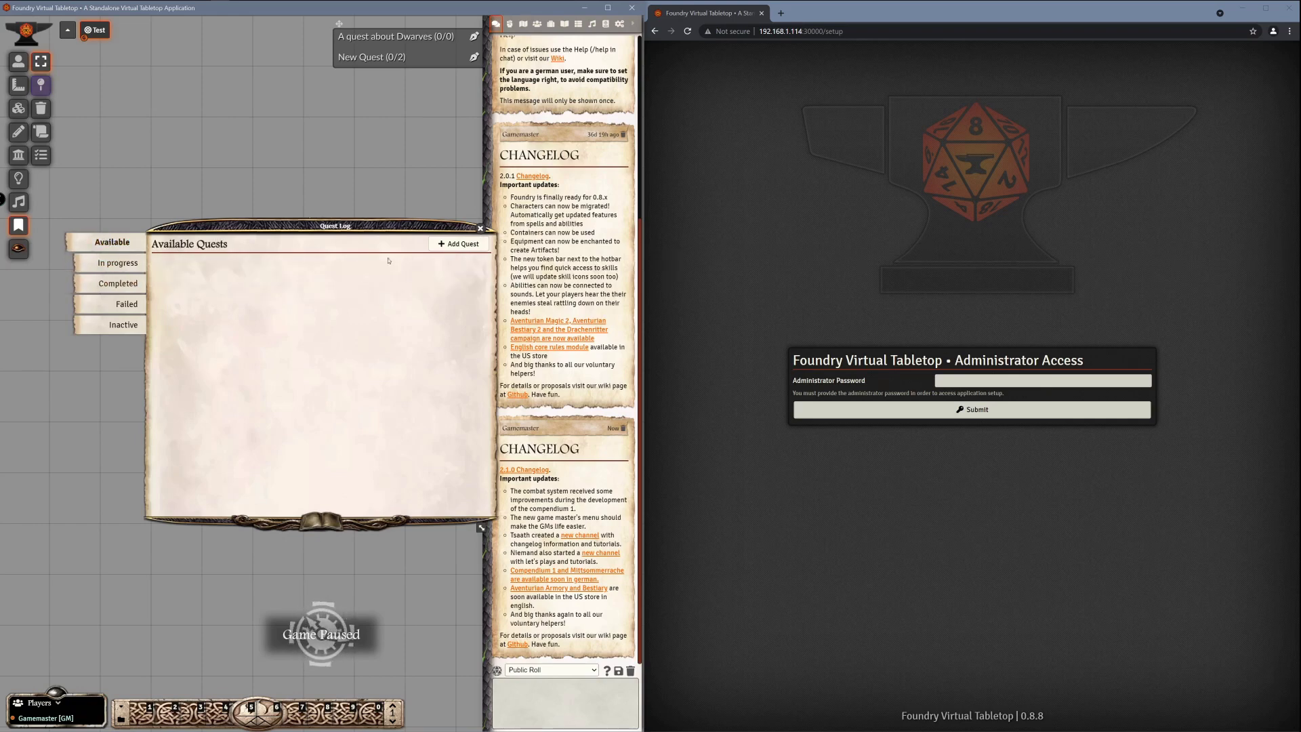
Step: Close the quest log, log out of the DarkEye world, and return to the setup screen
{"action": "left_click", "coordinate": [480, 229]}
{"action": "left_click", "coordinate": [619, 26]}
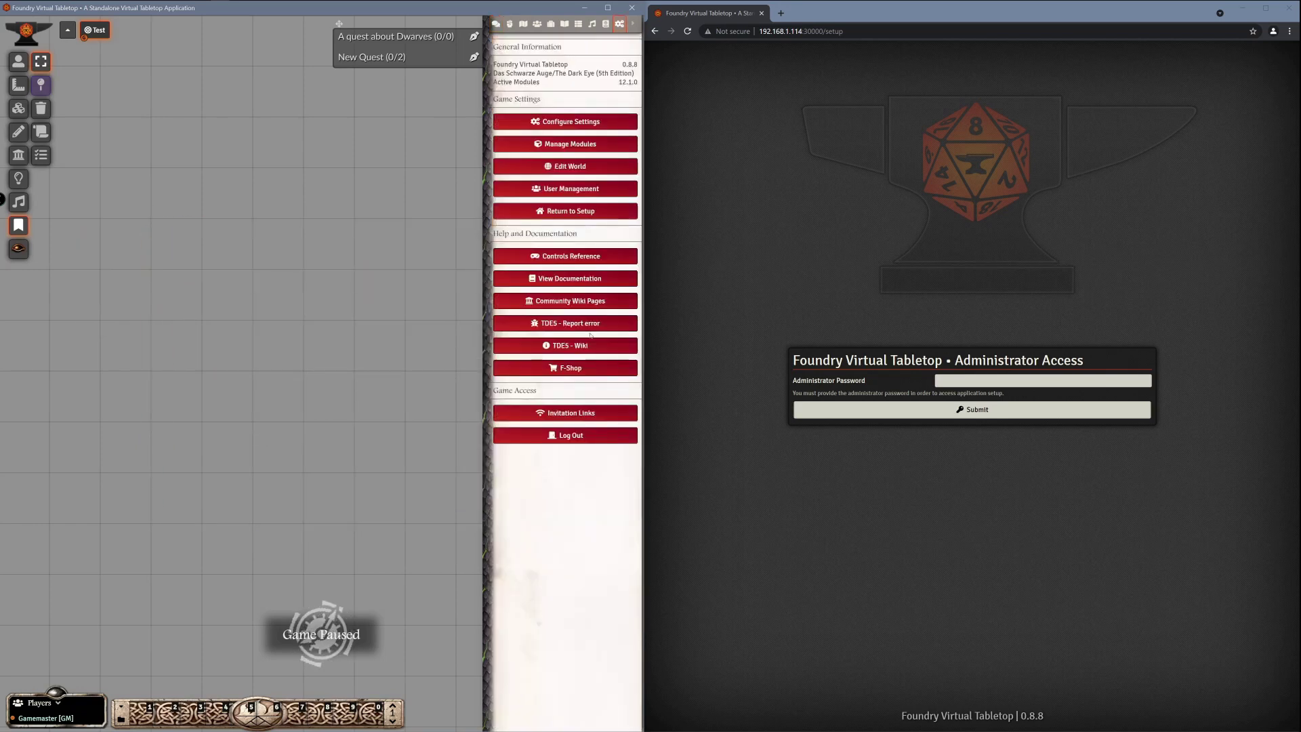
{"action": "left_click", "coordinate": [562, 435]}
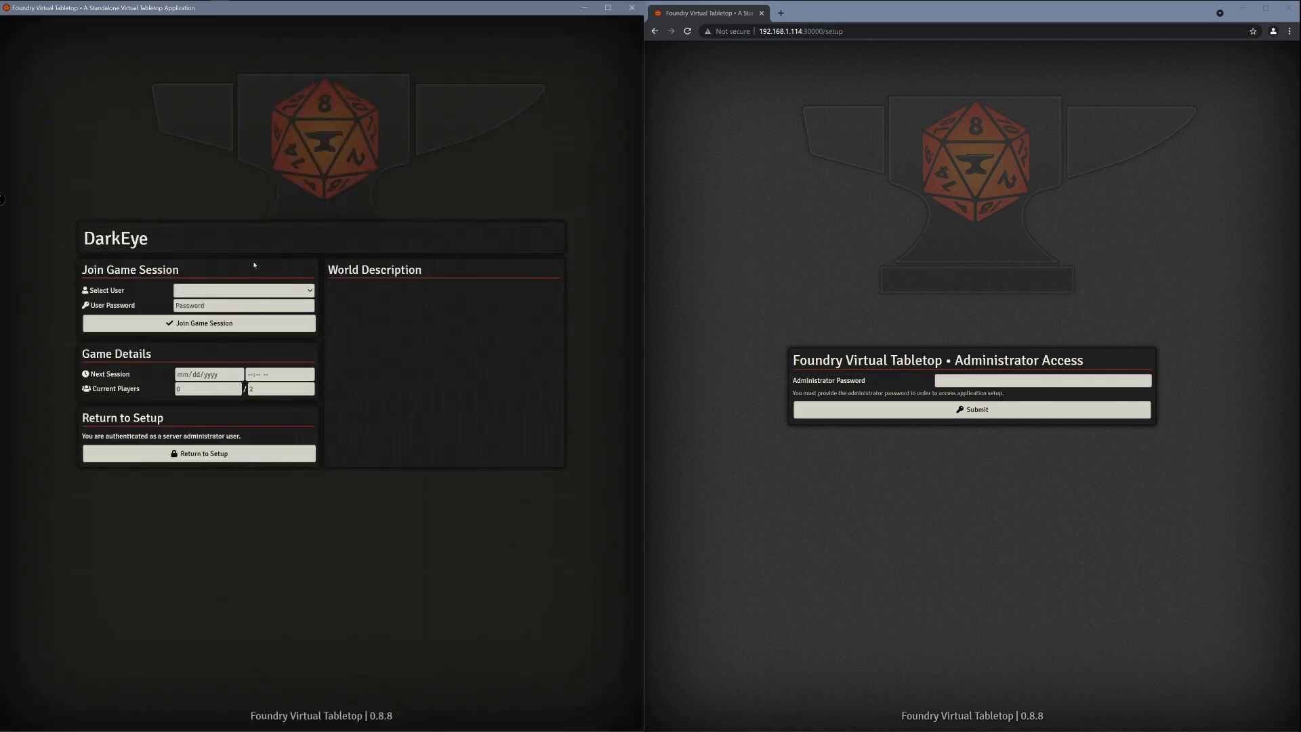
{"action": "left_click", "coordinate": [216, 291]}
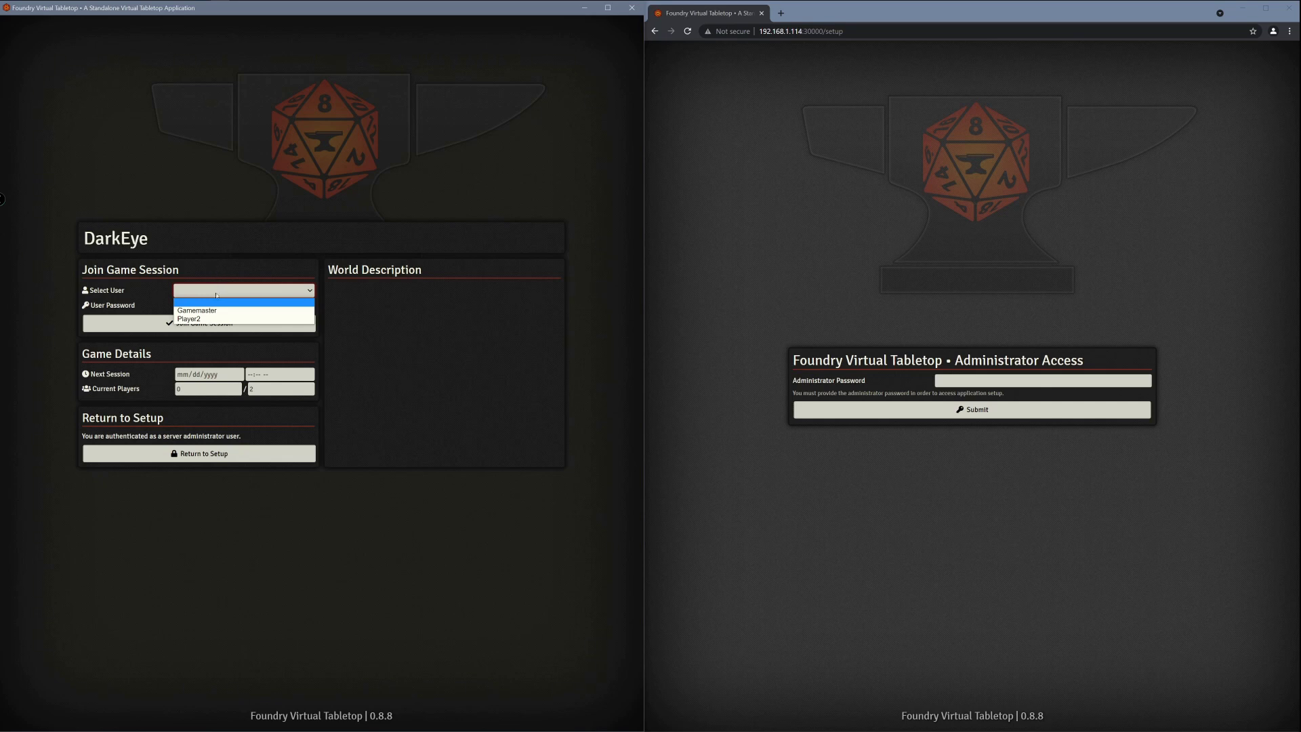
{"action": "left_click", "coordinate": [196, 454]}
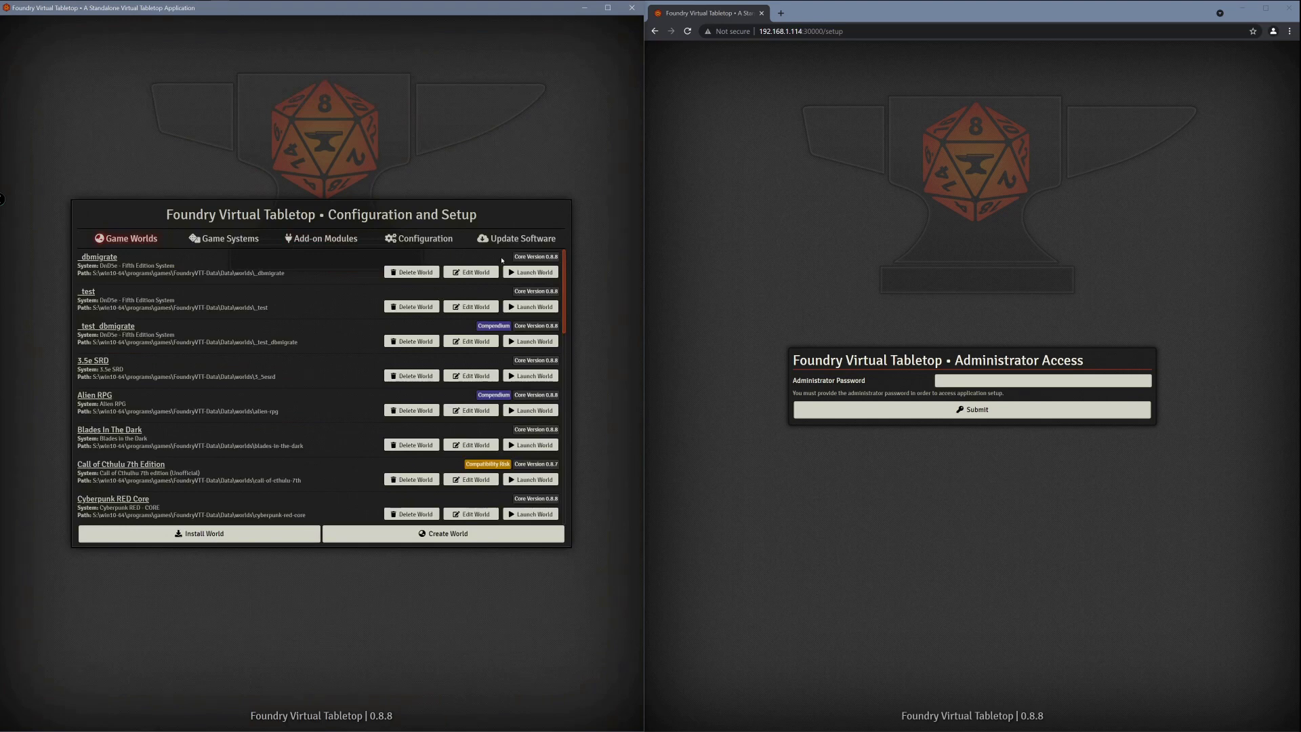
Step: Launch the _dbmigrate world and join its game session as Gamemaster
{"action": "left_click", "coordinate": [519, 274]}
{"action": "left_click", "coordinate": [244, 290]}
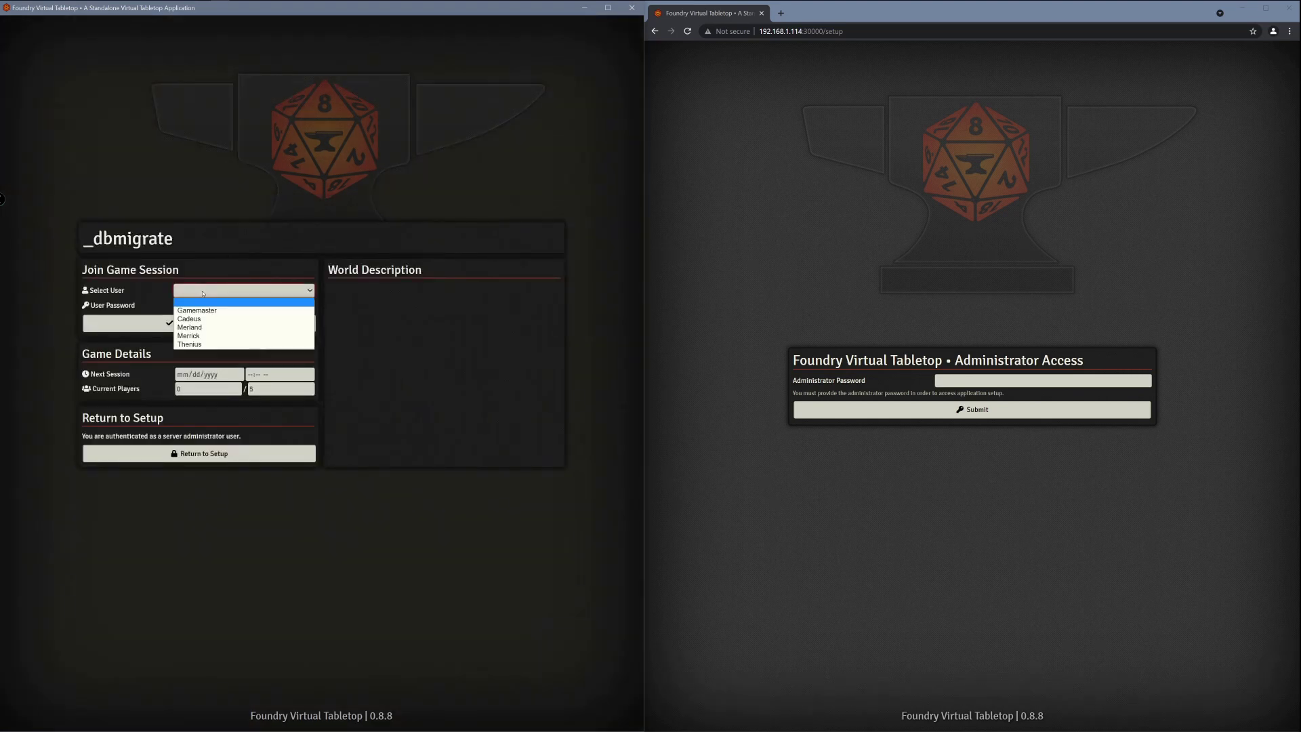
{"action": "left_click", "coordinate": [204, 319]}
{"action": "left_click", "coordinate": [204, 327]}
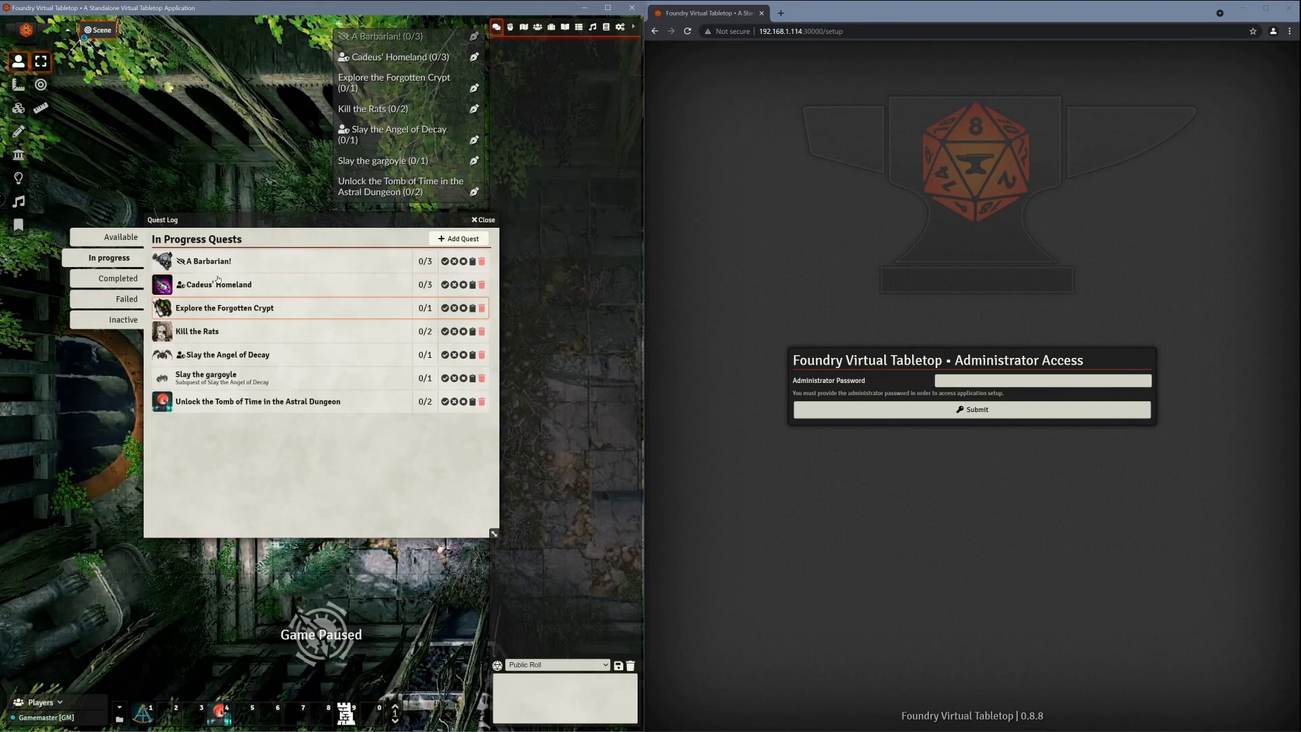
Step: Open the Explore the Forgotten Crypt quest details, and place its Adamantine Plate Armor and Amulet reward sheets around them
{"action": "left_click", "coordinate": [218, 308]}
{"action": "mouse_move", "coordinate": [270, 221]}
{"action": "left_mouse_down"}
{"action": "mouse_move", "coordinate": [276, 259]}
{"action": "mouse_move", "coordinate": [274, 233]}
{"action": "left_mouse_up"}
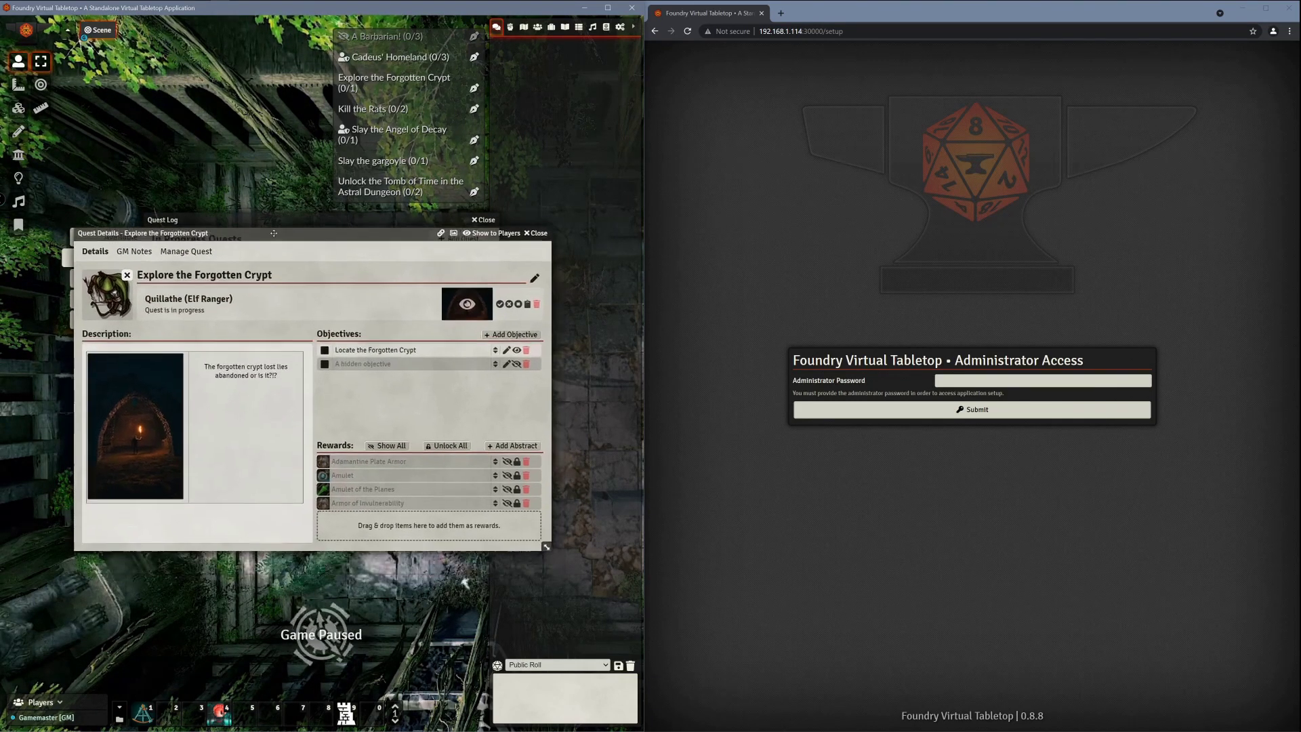
{"action": "left_click", "coordinate": [359, 468]}
{"action": "left_click_drag", "start_coordinate": [289, 285], "coordinate": [398, 122]}
{"action": "left_click", "coordinate": [352, 475]}
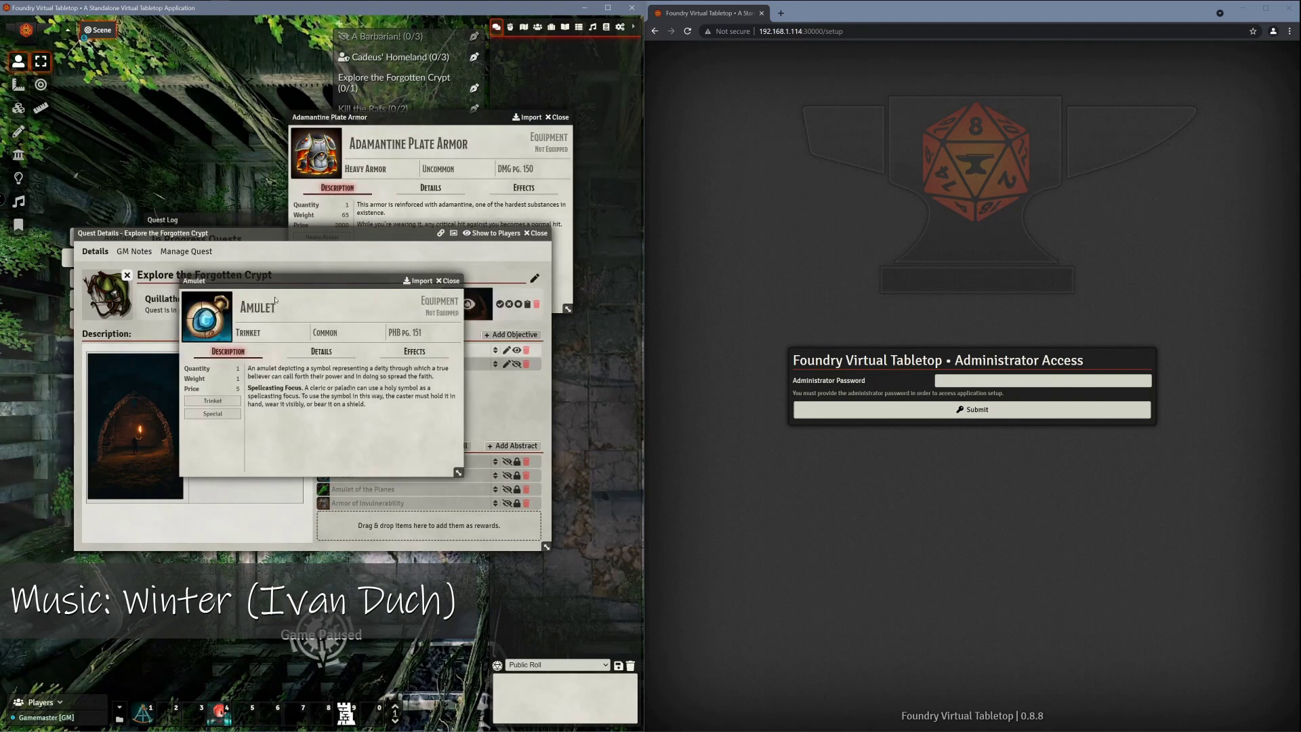
{"action": "left_click_drag", "start_coordinate": [262, 281], "coordinate": [95, 501]}
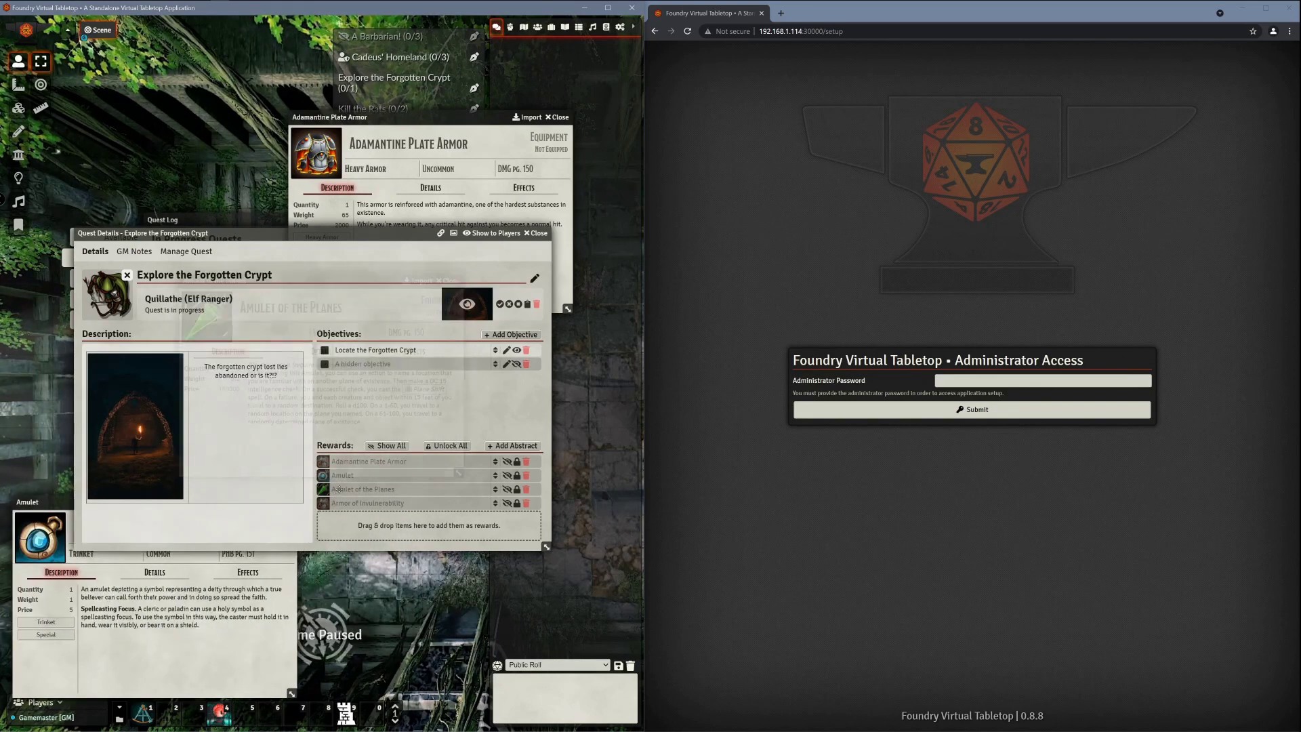
Step: Arrange the Amulet of the Planes and Armor of Invulnerability reward sheets around the quest details, and display the quest's splash image
{"action": "left_click", "coordinate": [362, 488]}
{"action": "left_click_drag", "start_coordinate": [225, 283], "coordinate": [396, 521]}
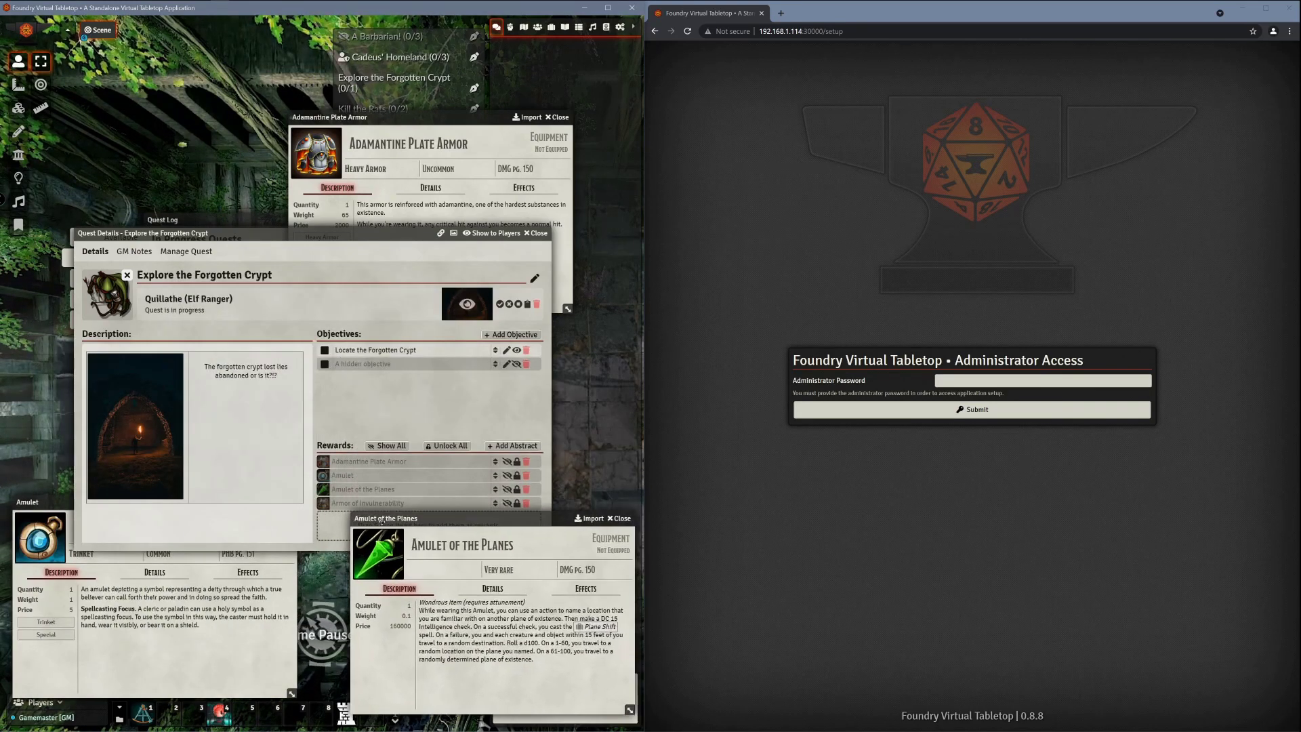
{"action": "left_click", "coordinate": [340, 504]}
{"action": "left_click_drag", "start_coordinate": [295, 277], "coordinate": [161, 68]}
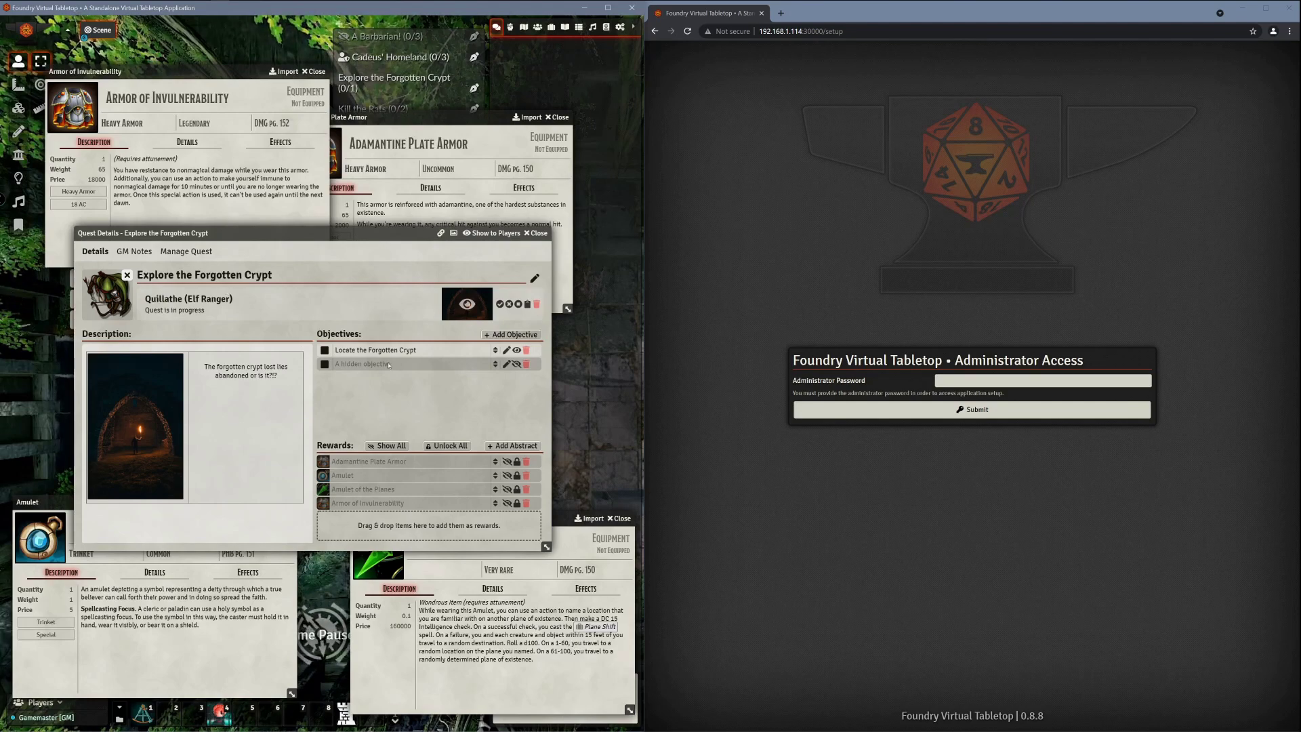
{"action": "left_click", "coordinate": [456, 306]}
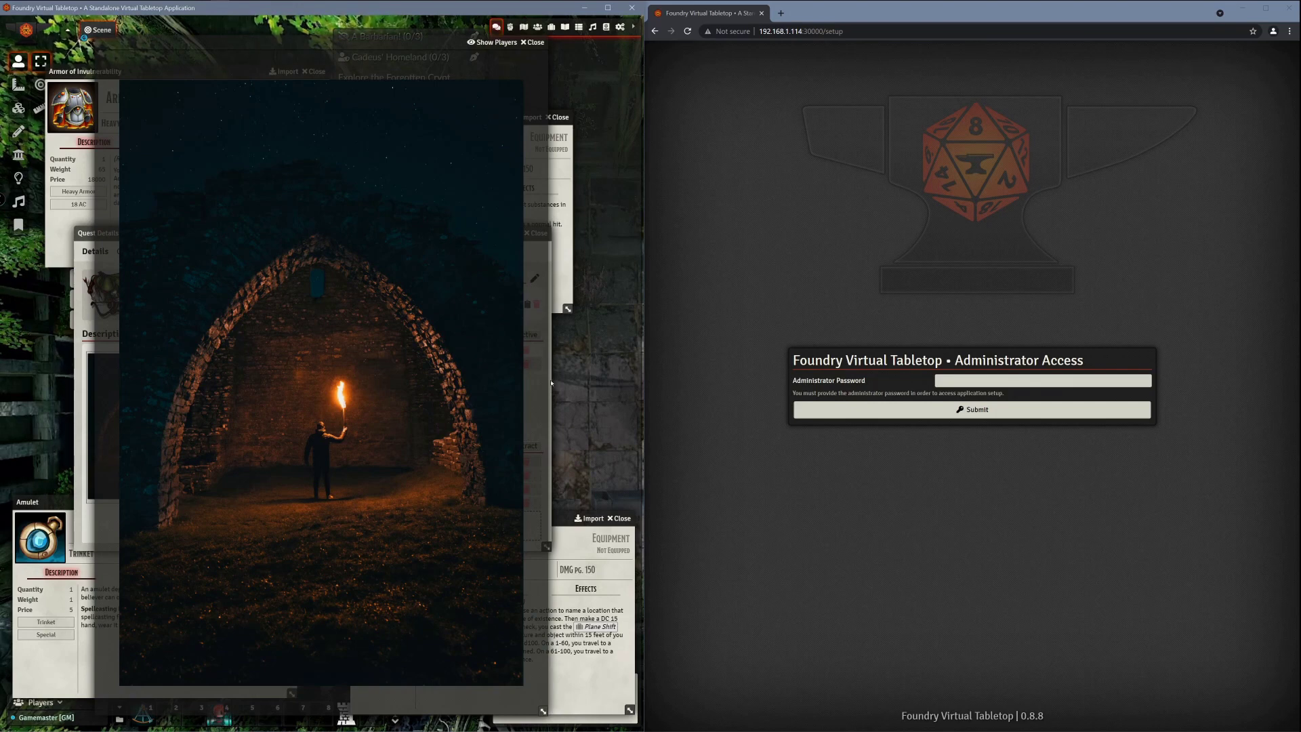
Step: Bring the Explore the Forgotten Crypt quest details in front of the splash image, shift the window slightly, and close it
{"action": "left_click", "coordinate": [78, 344]}
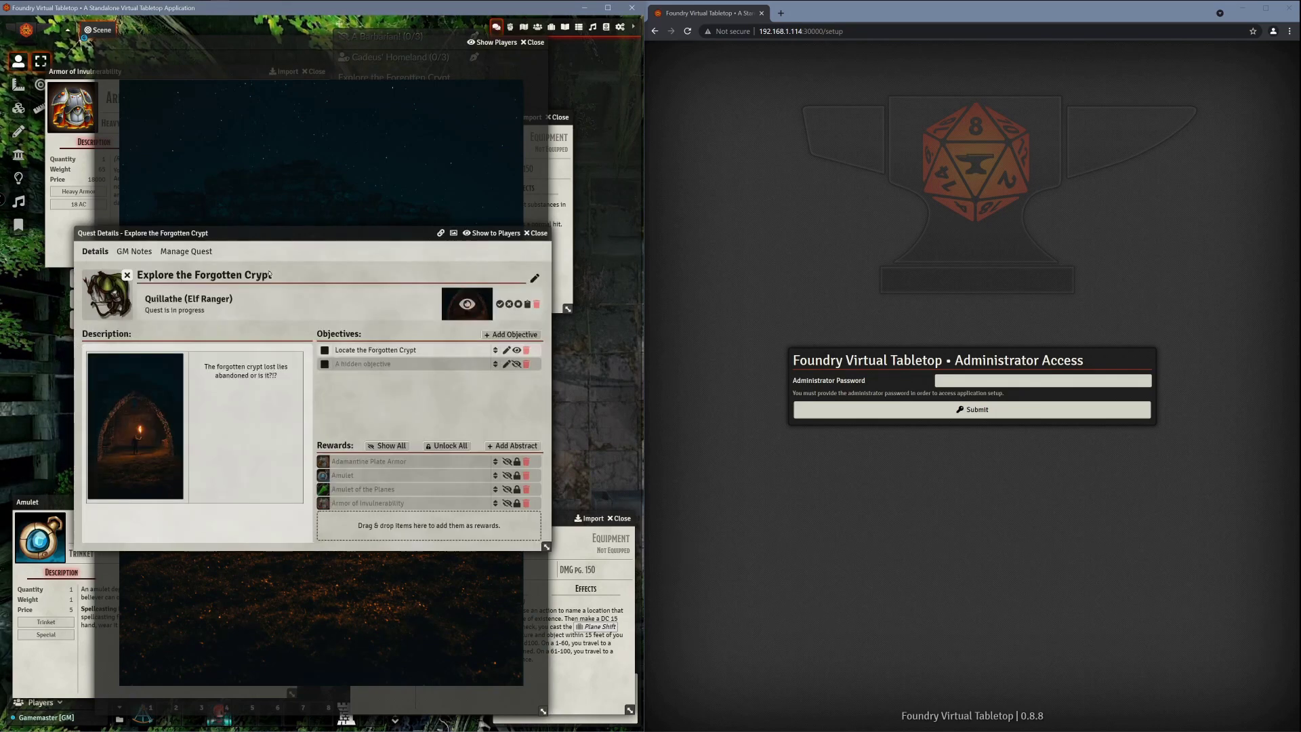
{"action": "left_click_drag", "start_coordinate": [269, 237], "coordinate": [275, 265]}
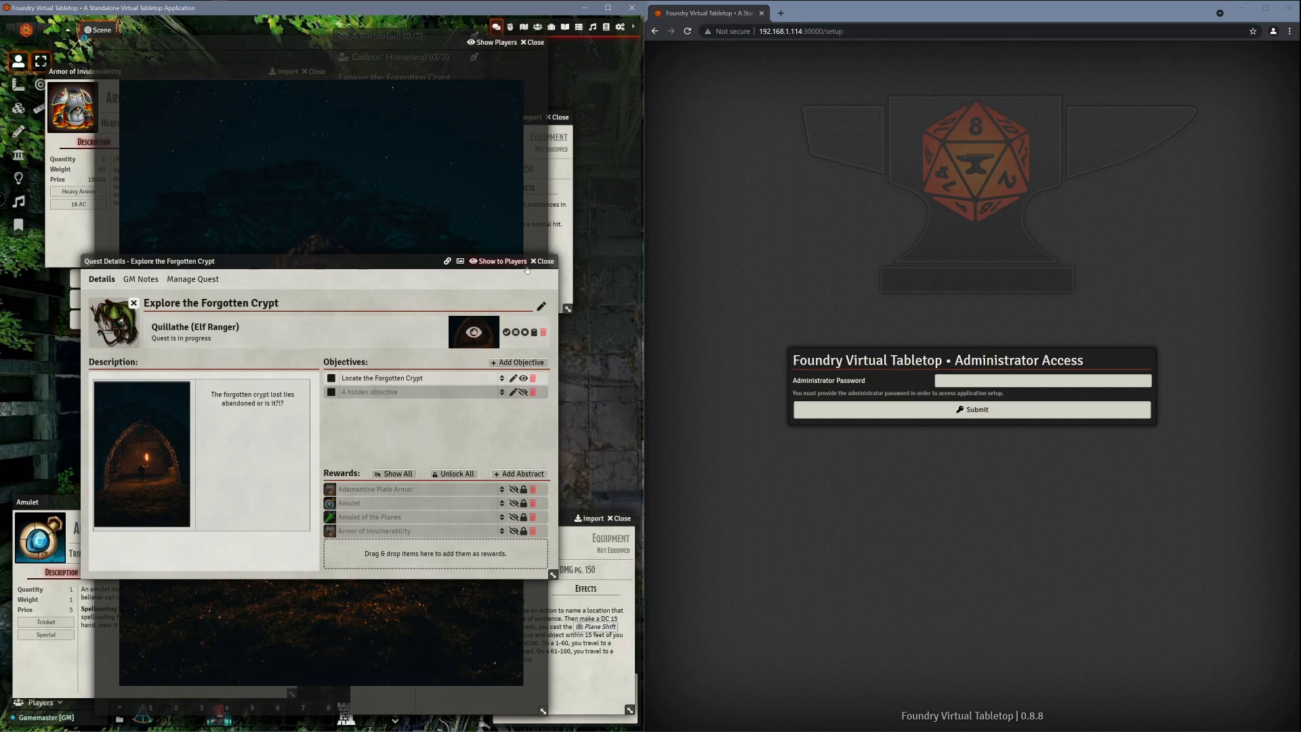
{"action": "left_click", "coordinate": [550, 262]}
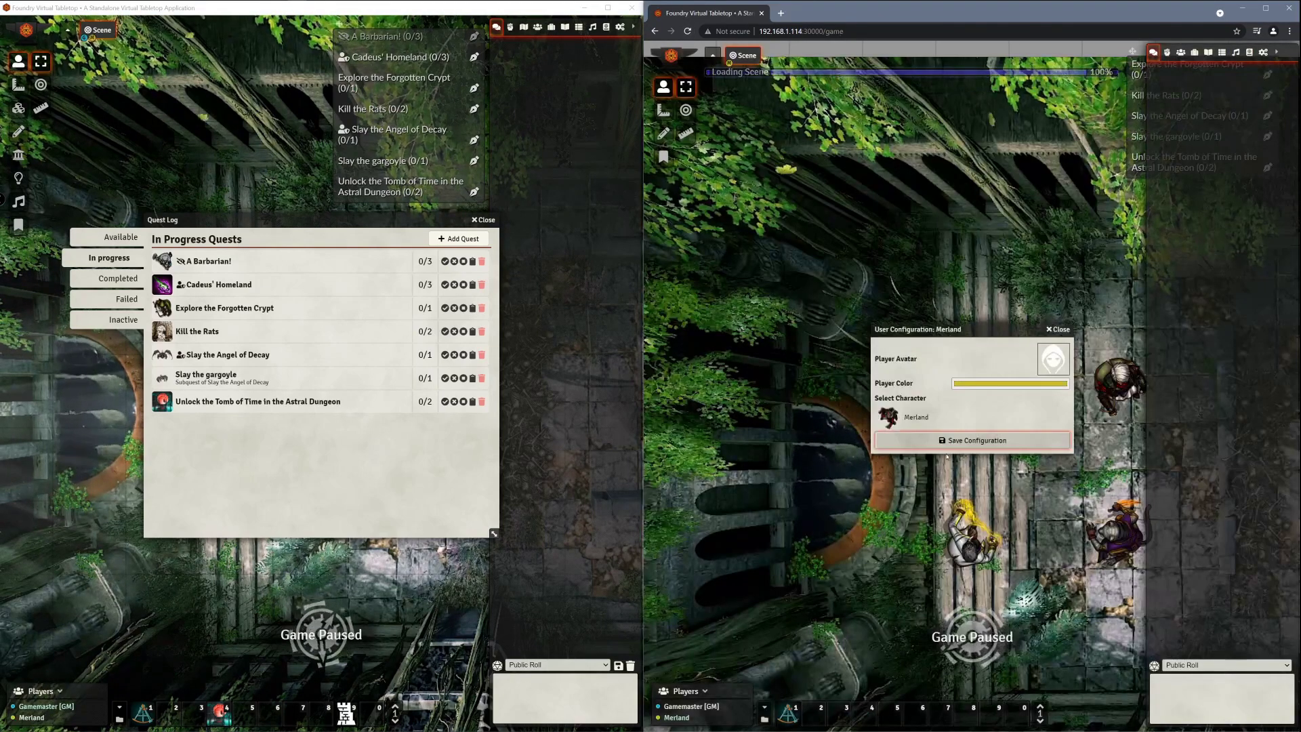
Step: Save the player's user configuration and open Explore the Forgotten Crypt from the player's quest log
{"action": "left_click", "coordinate": [948, 442]}
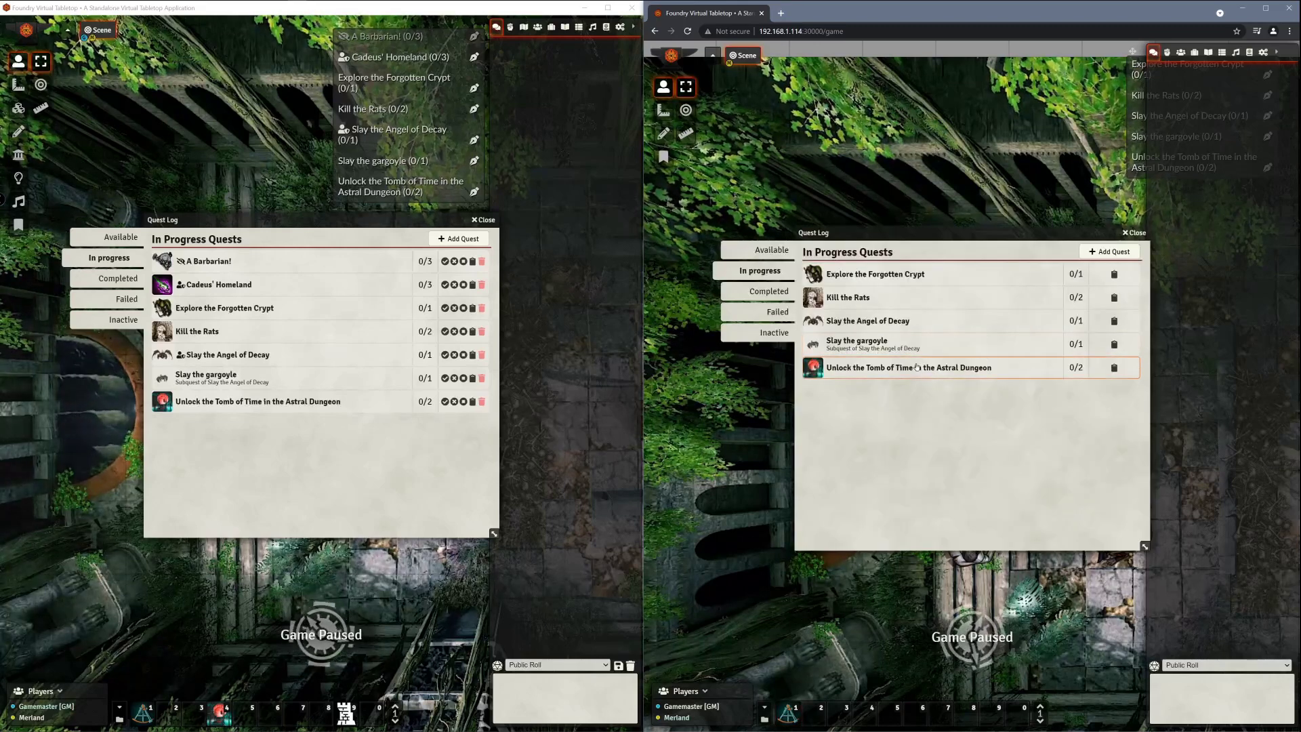
{"action": "left_click", "coordinate": [884, 273]}
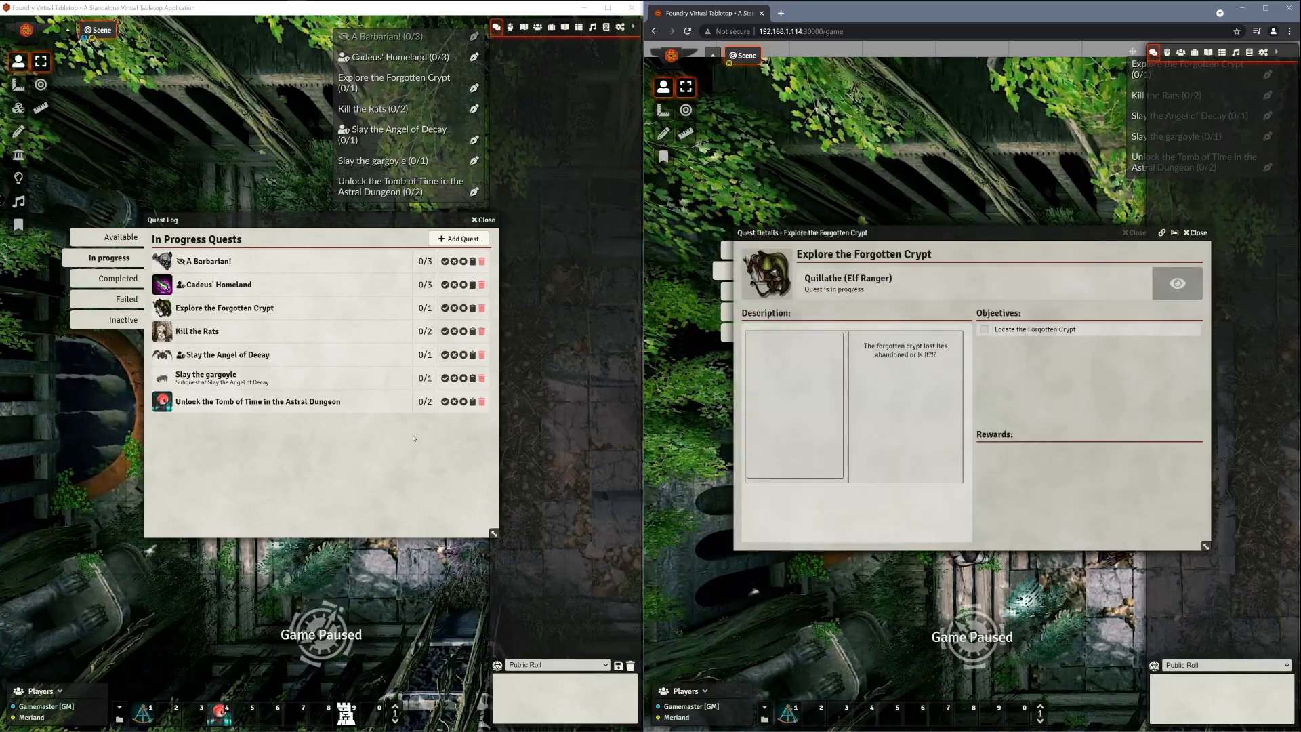
Step: In the Gamemaster's session, open Explore the Forgotten Crypt, show all its rewards to players, and unlock them all
{"action": "left_click", "coordinate": [252, 306]}
{"action": "left_click", "coordinate": [399, 432]}
{"action": "left_click", "coordinate": [451, 433]}
Step: In the player's session, open the Adamantine Plate Armor, Amulet, and Armor of Invulnerability reward sheets and spread them around the quest details
{"action": "left_click", "coordinate": [1016, 448]}
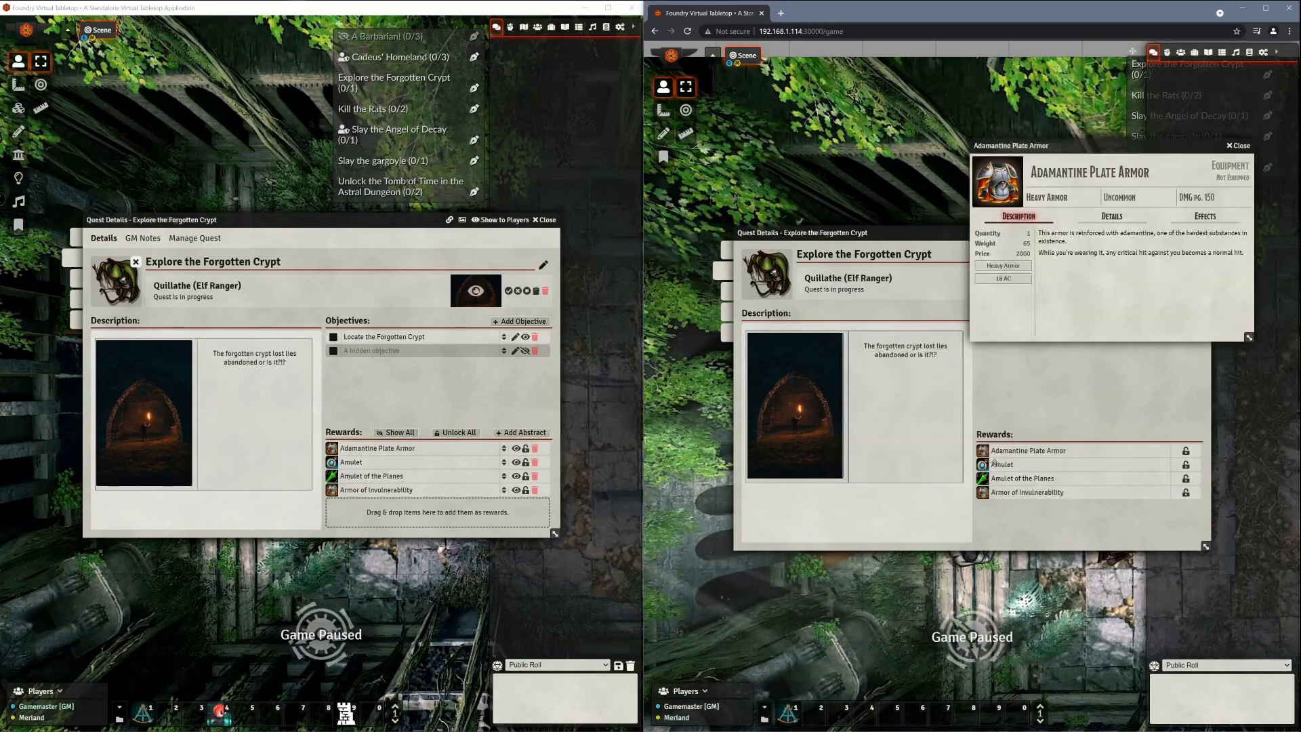
{"action": "left_click", "coordinate": [993, 464]}
{"action": "left_click_drag", "start_coordinate": [944, 293], "coordinate": [825, 435]}
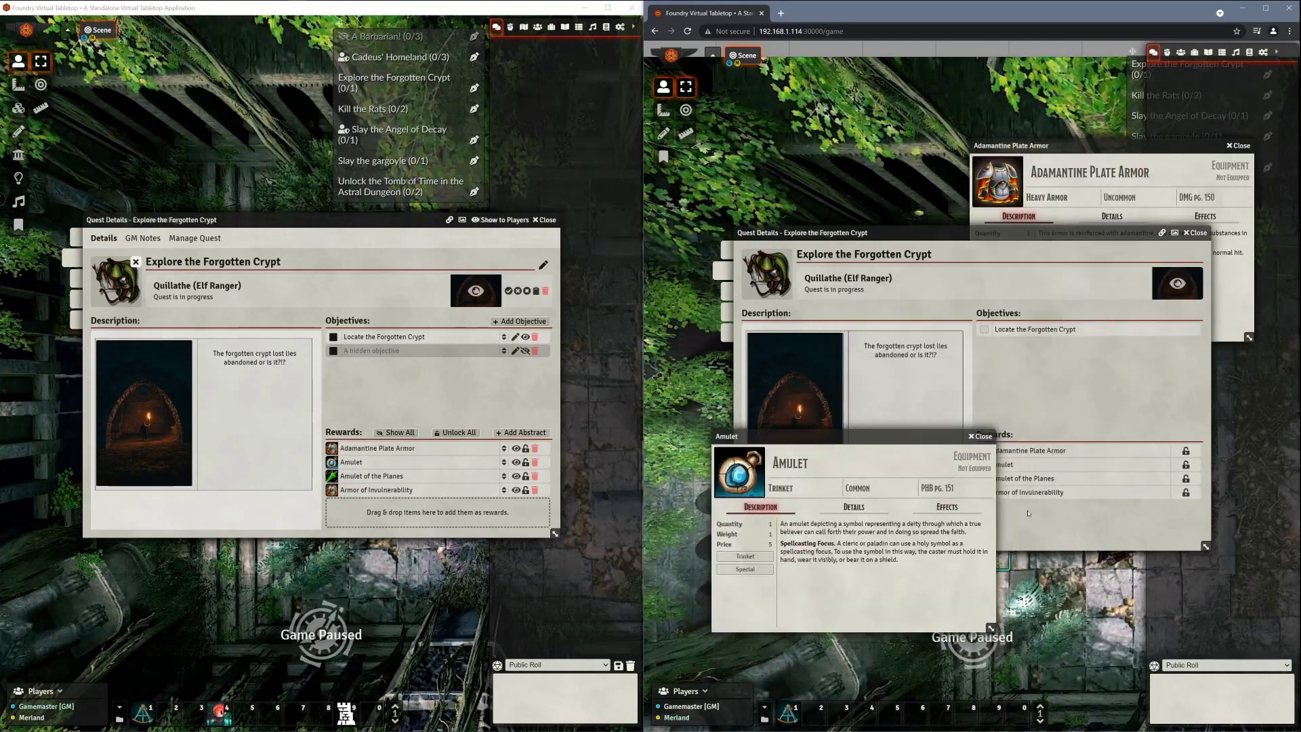
{"action": "left_click", "coordinate": [1026, 493]}
{"action": "left_click_drag", "start_coordinate": [918, 294], "coordinate": [1057, 537]}
Step: Move the player's Amulet sheet up beside the Adamantine Plate Armor sheet, and bring the Adamantine Plate Armor sheet to the front
{"action": "left_click", "coordinate": [1005, 462]}
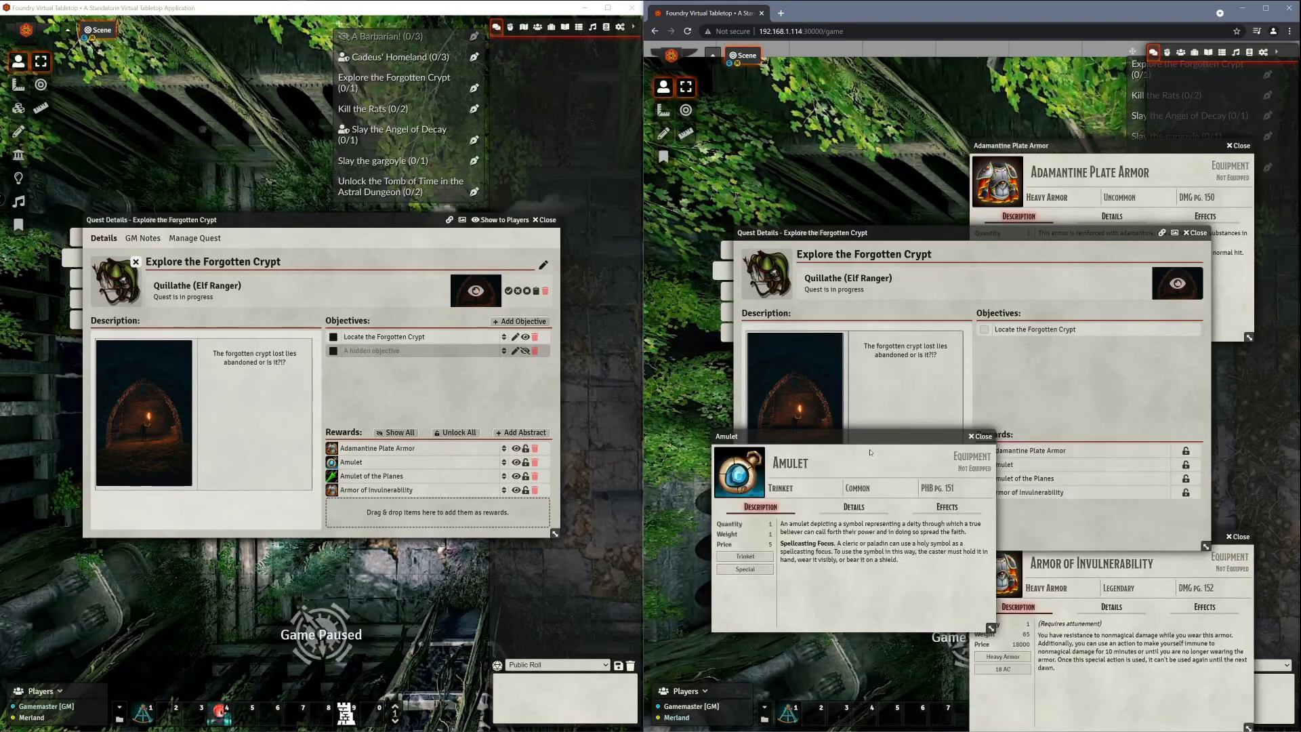
{"action": "left_click_drag", "start_coordinate": [819, 436], "coordinate": [799, 152]}
{"action": "left_click", "coordinate": [1057, 450]}
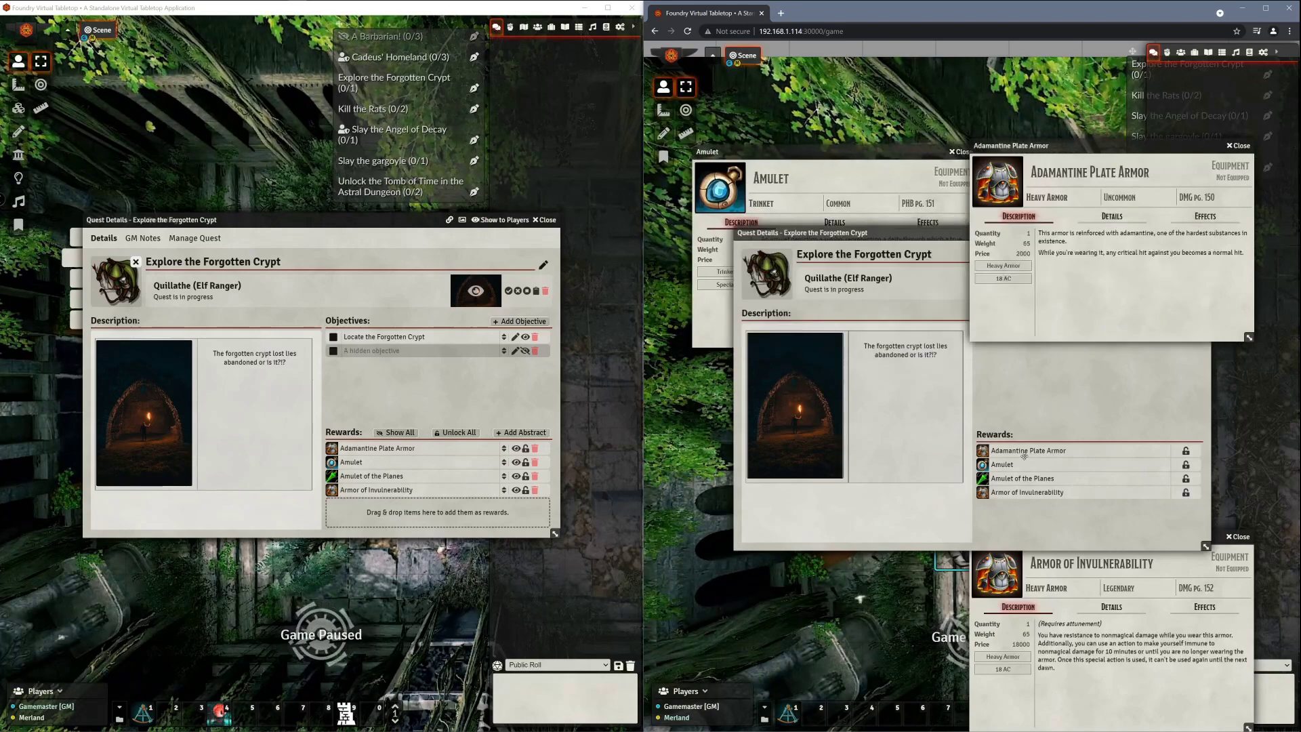
Step: Place the player's Amulet of the Planes sheet below the Amulet sheet, and display the splash image behind the quest details
{"action": "left_click", "coordinate": [1014, 479]}
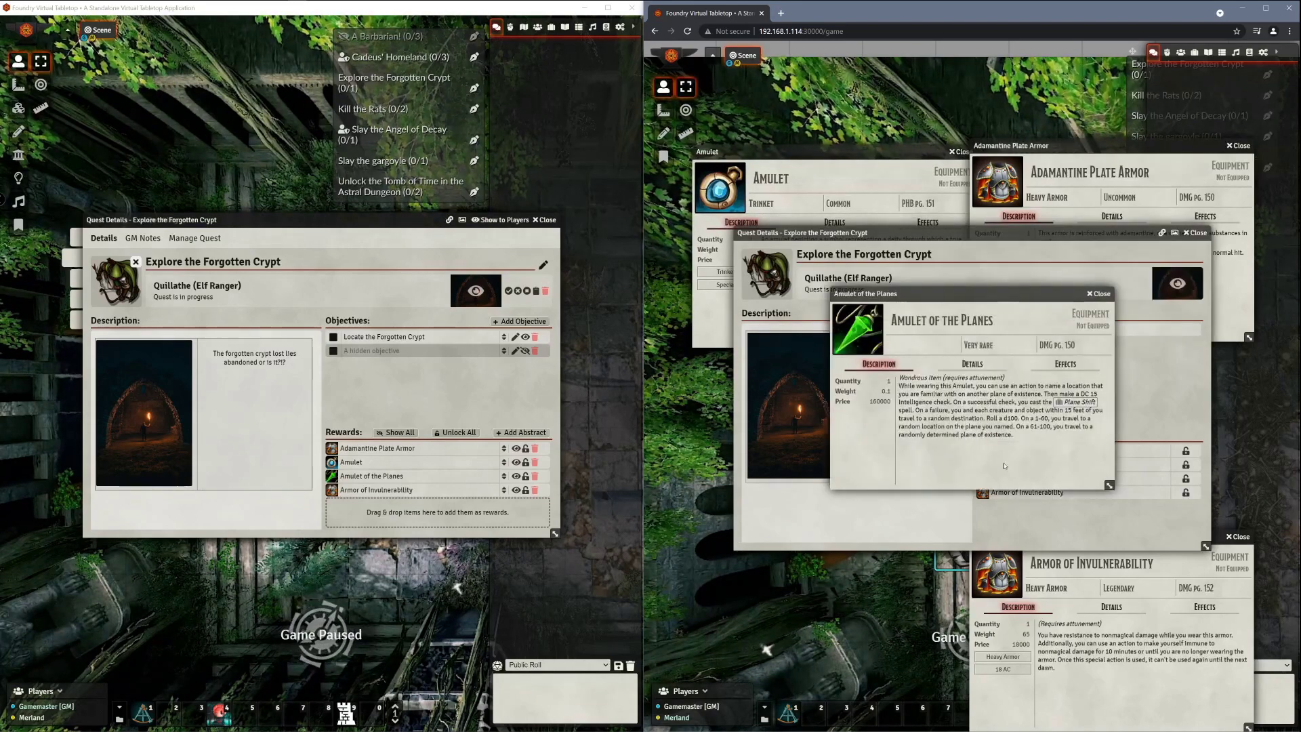
{"action": "left_click_drag", "start_coordinate": [860, 369], "coordinate": [796, 467]}
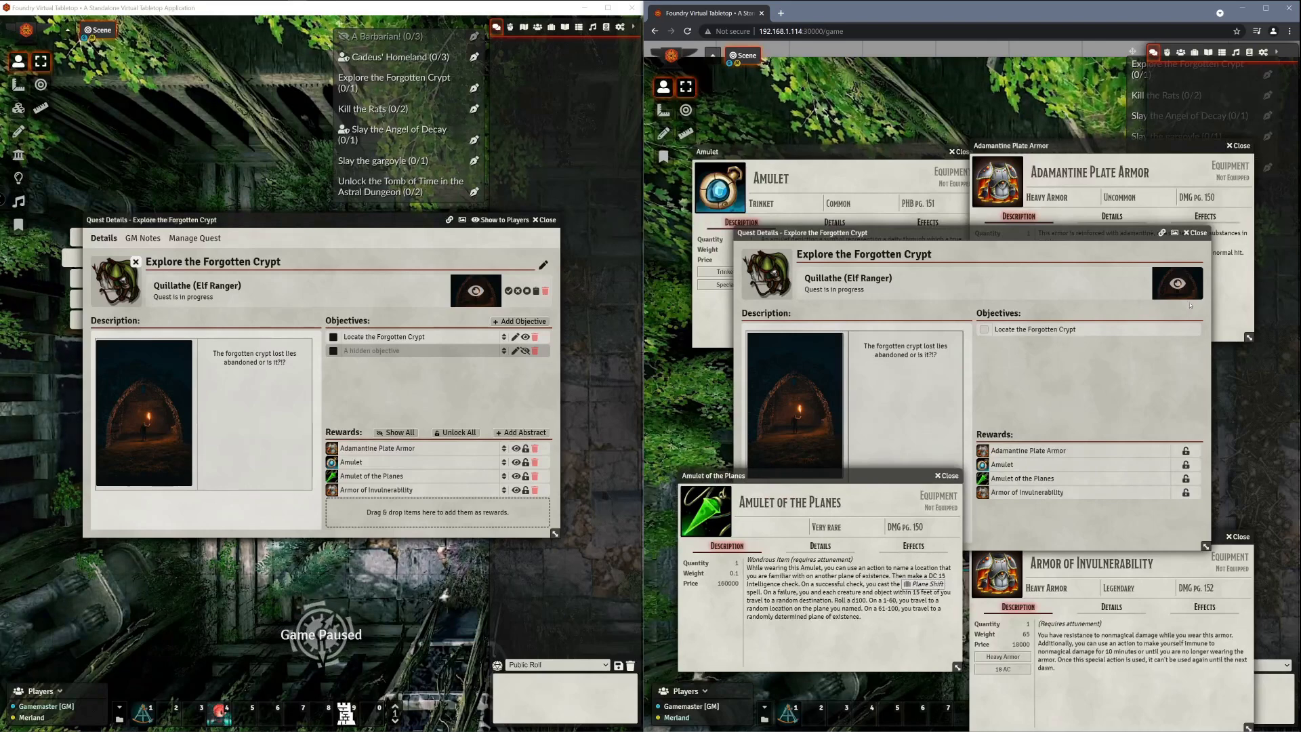
{"action": "left_click", "coordinate": [754, 333]}
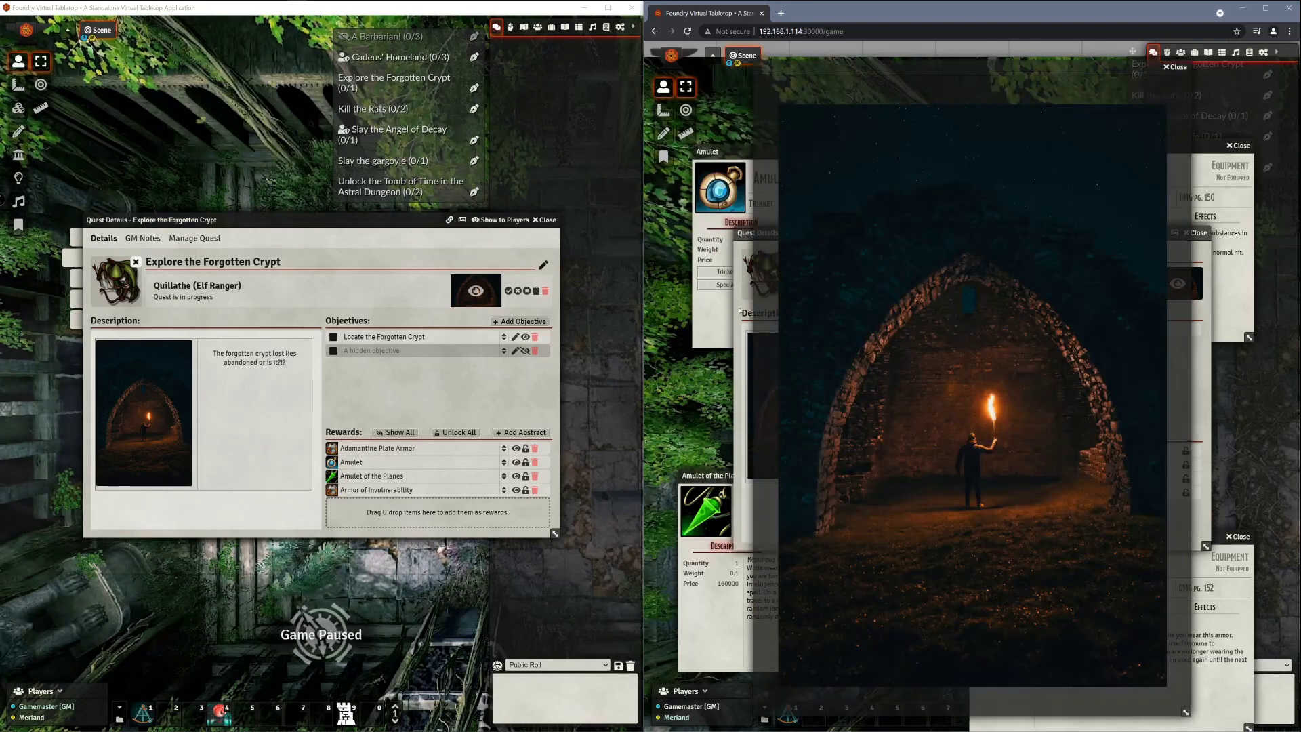
{"action": "left_click", "coordinate": [921, 228]}
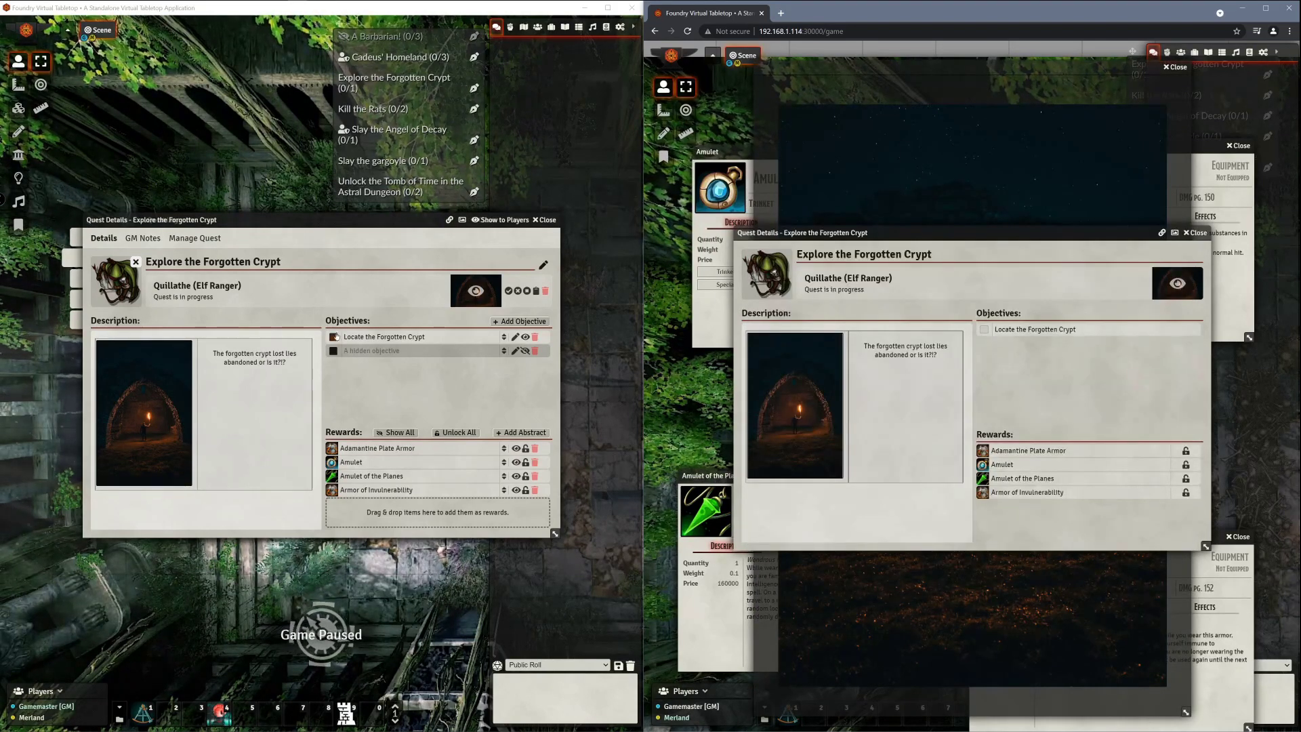
Step: In the Gamemaster's session, set the Explore the Forgotten Crypt permission for All Players to None and save the changes
{"action": "left_click", "coordinate": [186, 239]}
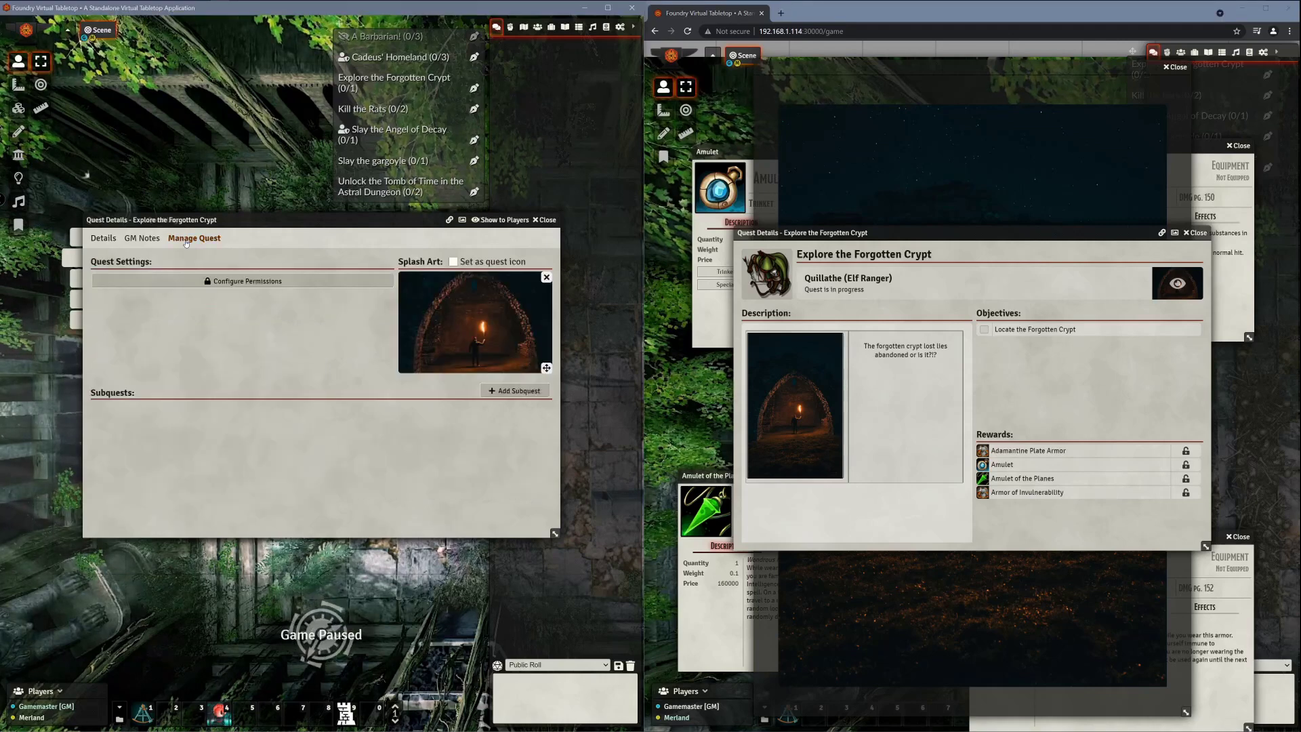
{"action": "left_click", "coordinate": [225, 277]}
{"action": "left_click", "coordinate": [242, 259]}
{"action": "left_click", "coordinate": [242, 269]}
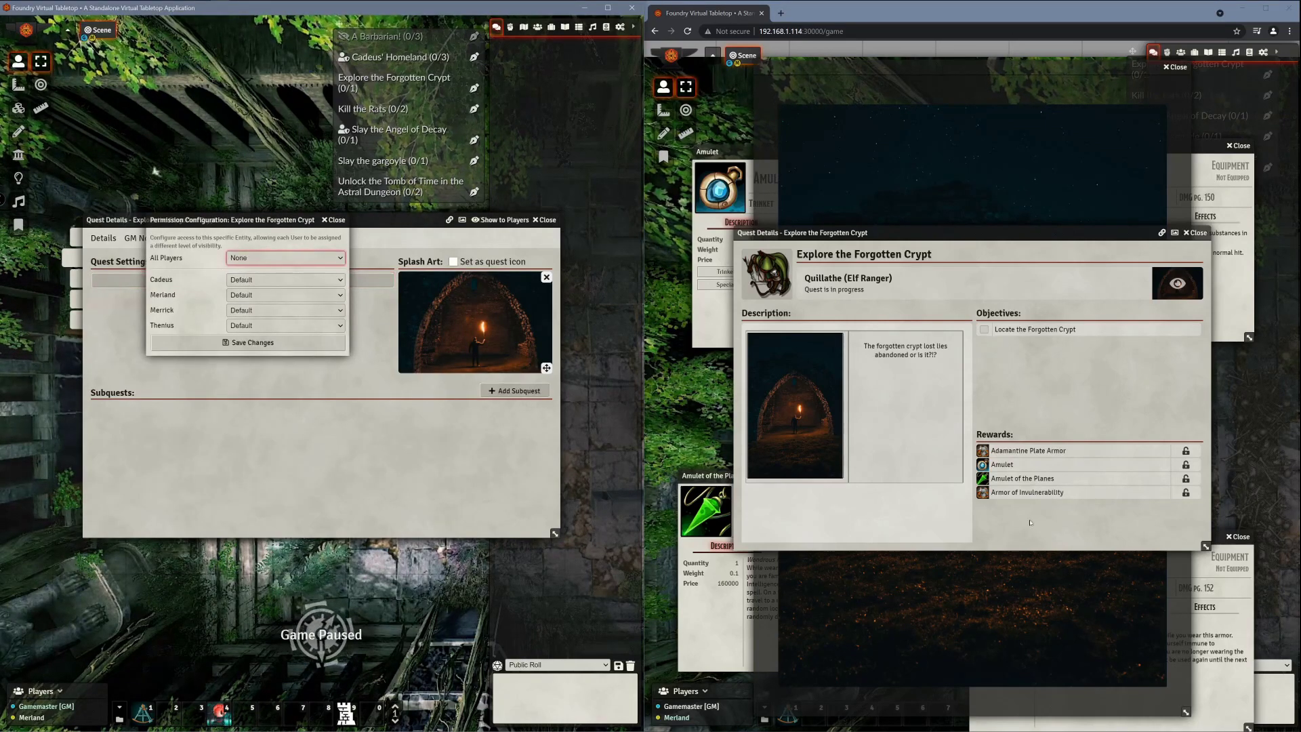
{"action": "left_click", "coordinate": [247, 343]}
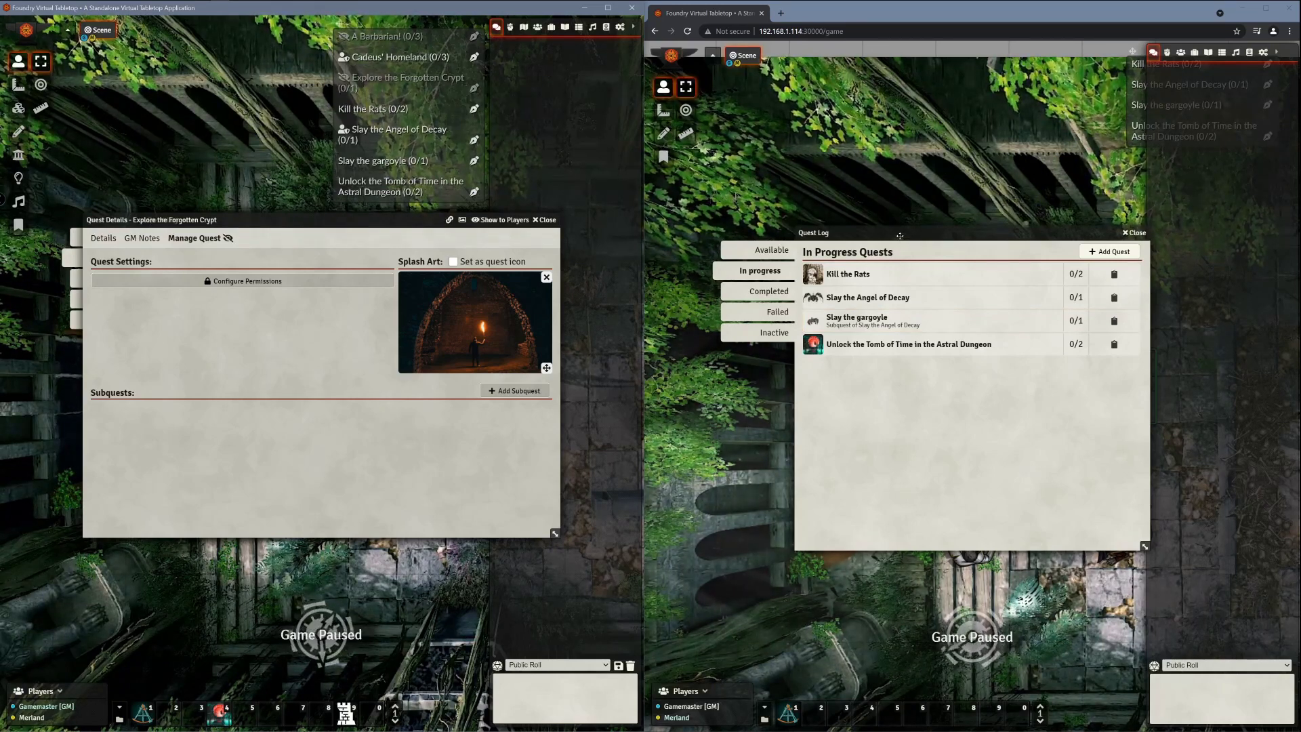
Step: Shift the player's quest log slightly, and close the Gamemaster's Explore the Forgotten Crypt quest details
{"action": "mouse_move", "coordinate": [900, 236]}
{"action": "left_mouse_down"}
{"action": "mouse_move", "coordinate": [923, 261]}
{"action": "mouse_move", "coordinate": [917, 247]}
{"action": "left_mouse_up"}
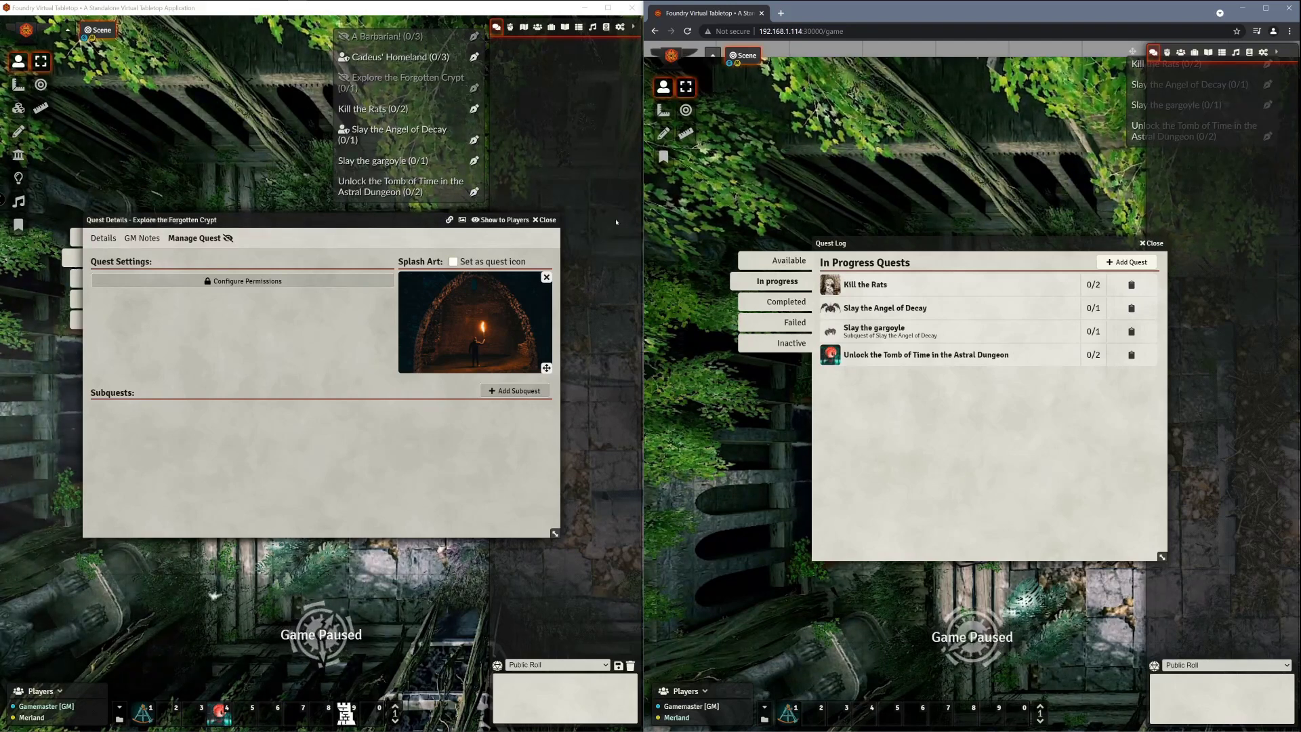
{"action": "left_click", "coordinate": [544, 220]}
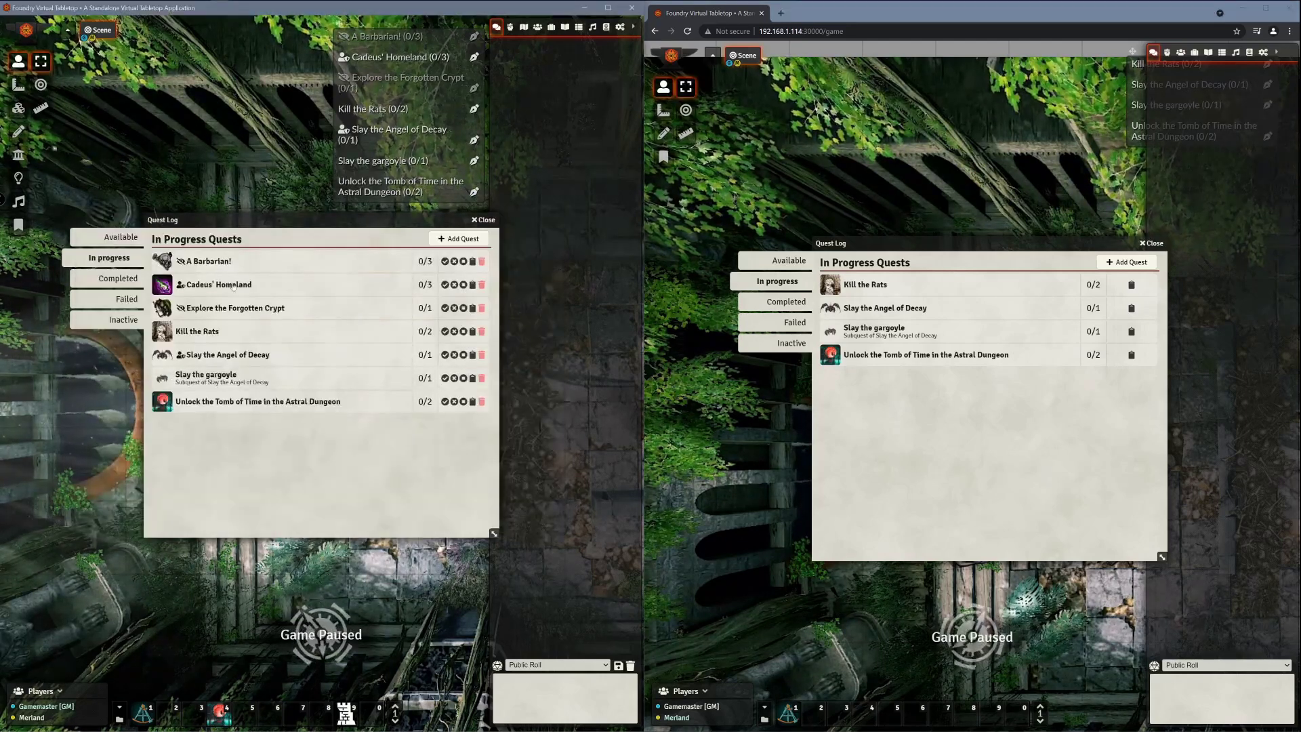